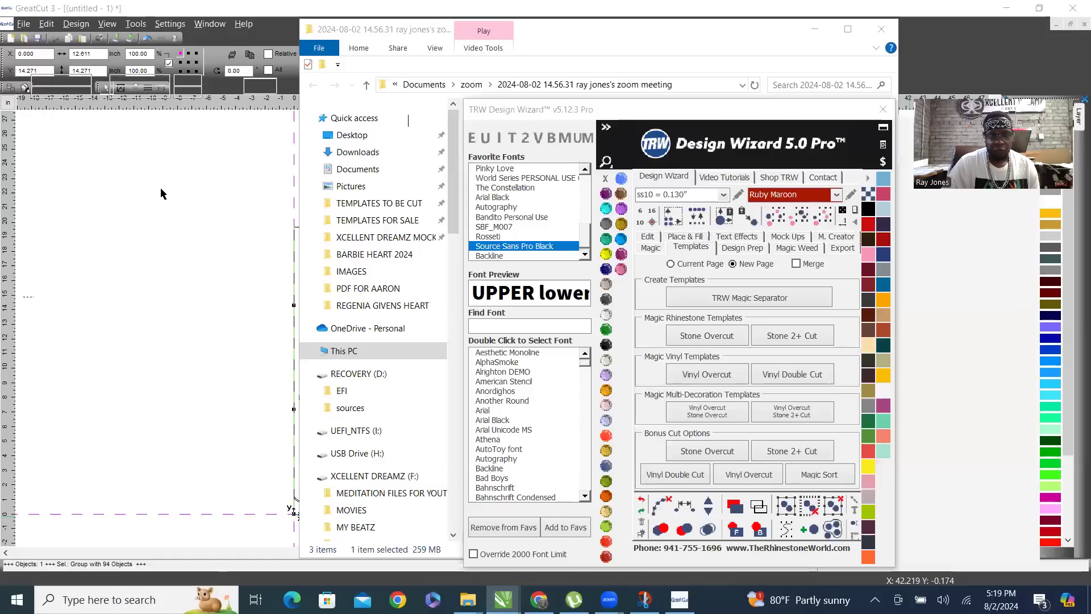
# In the Iron Man design in CorelDRAW, select all dark stones in the lettering and recolour them TRW Pink
pyautogui.click(242, 231)
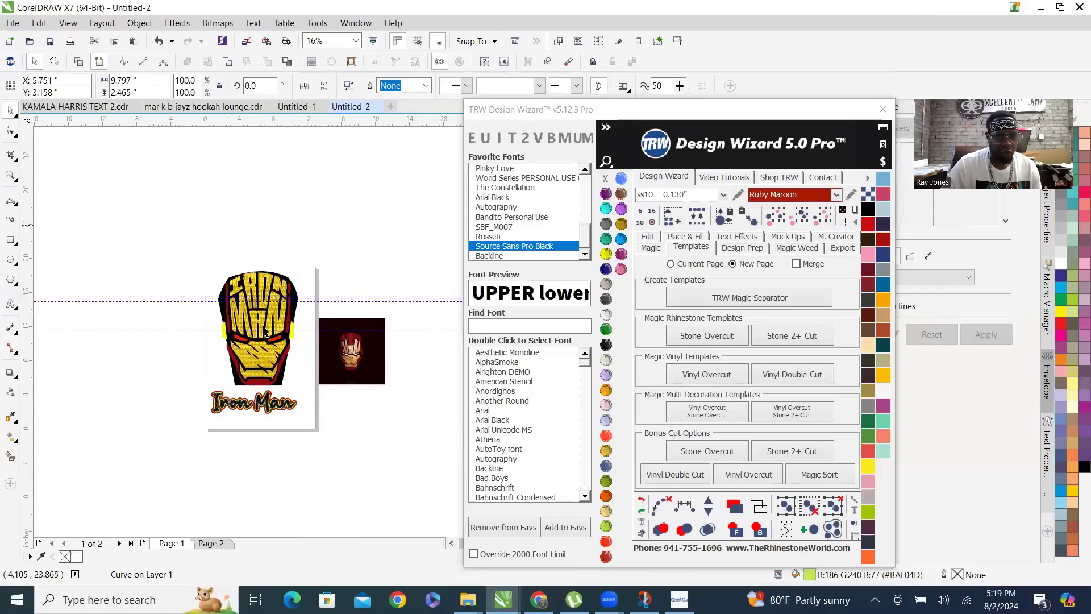
pyautogui.scroll(2, 307, 414)
pyautogui.scroll(2, 245, 443)
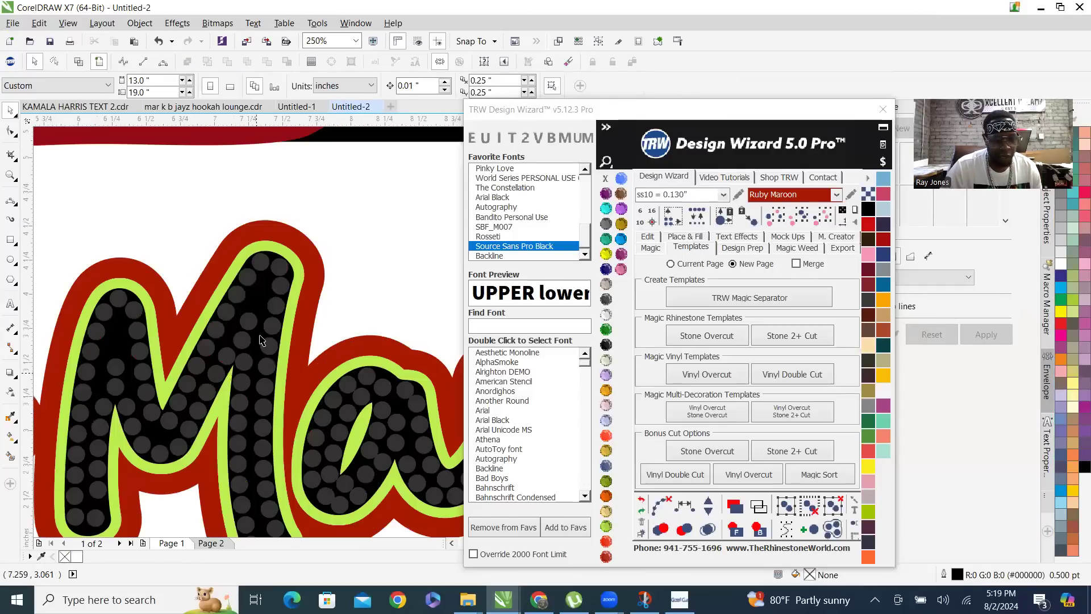
pyautogui.click(278, 263)
pyautogui.scroll(-3, 278, 263)
pyautogui.click(823, 216)
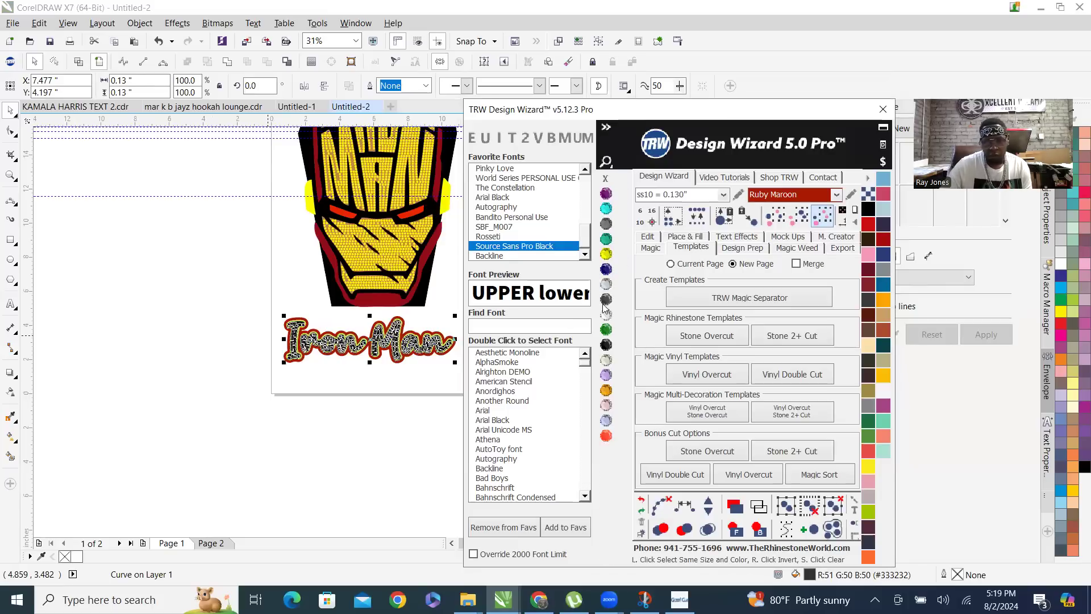
pyautogui.click(620, 269)
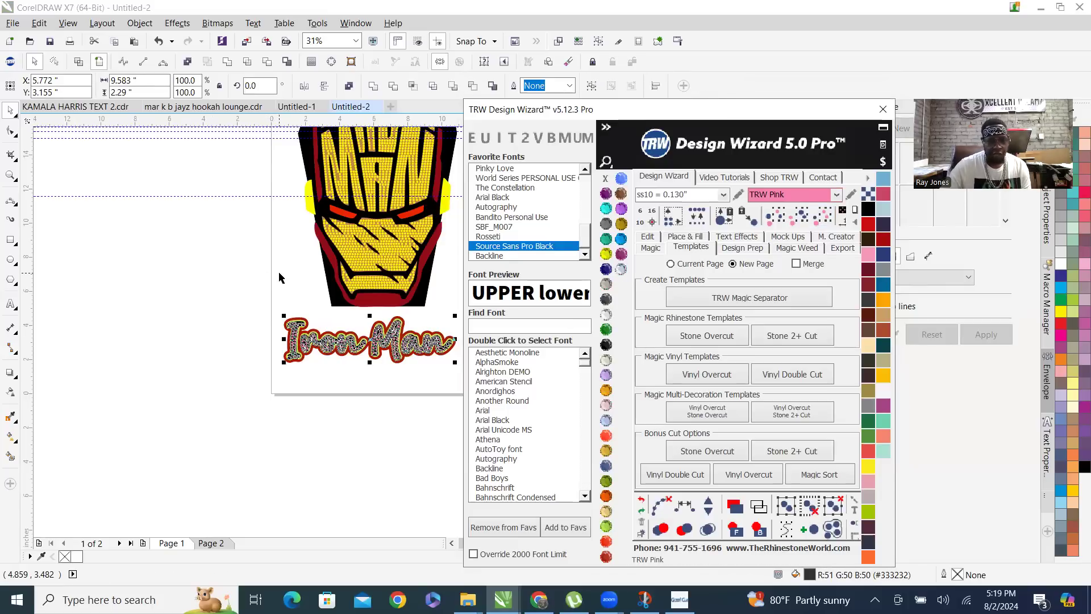
# Fill the gap between the two outer yellow stones in the short second row of the mask's cheek with one evenly spaced stone
pyautogui.scroll(2, 308, 301)
pyautogui.scroll(7, 307, 301)
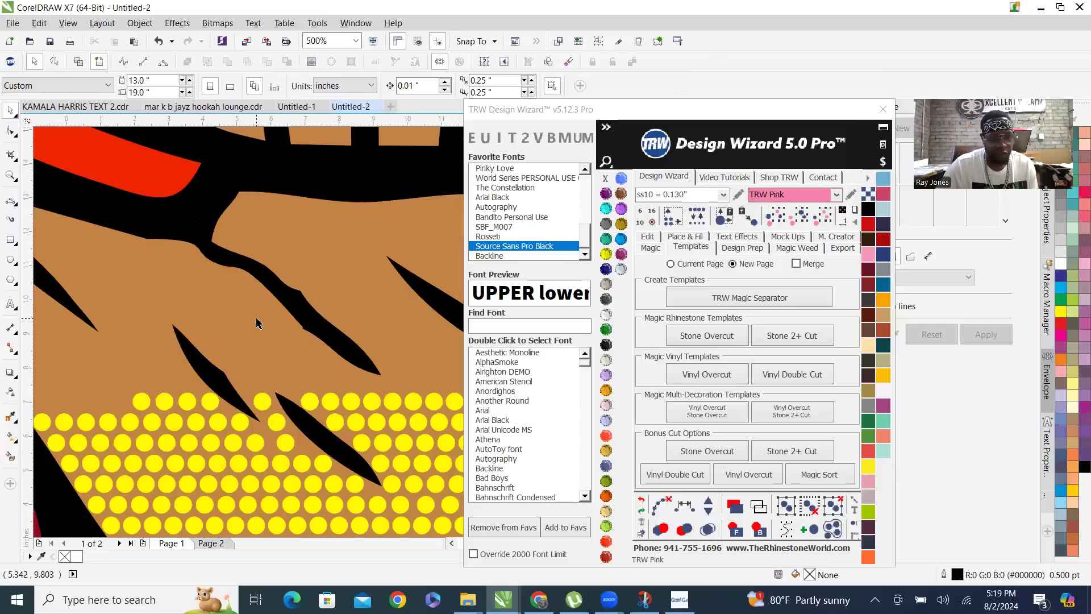
pyautogui.scroll(-8, 257, 323)
pyautogui.scroll(2, 211, 314)
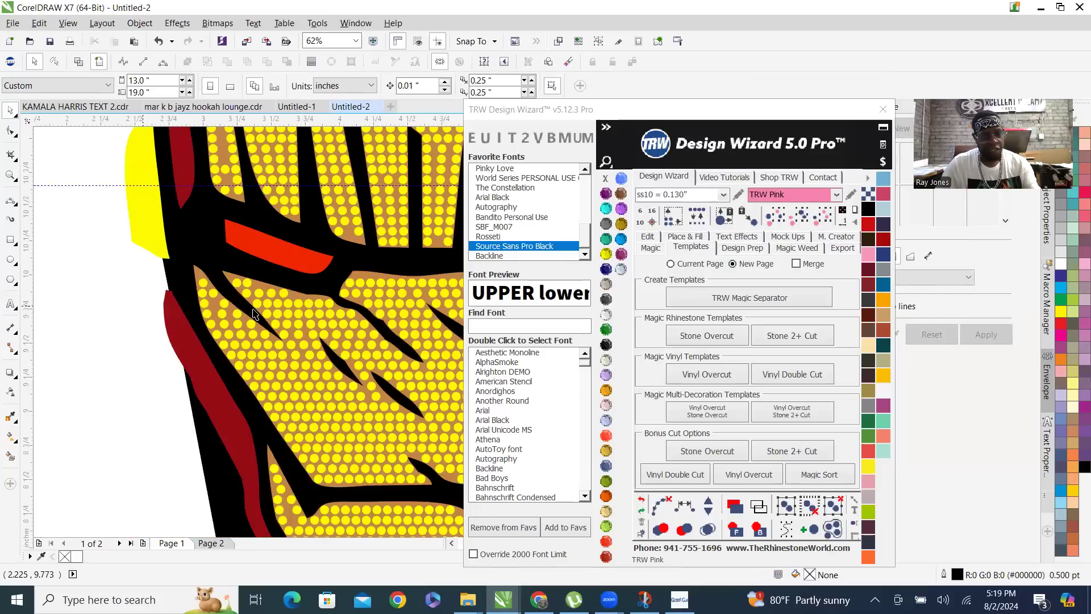
pyautogui.scroll(6, 253, 313)
pyautogui.click(128, 250)
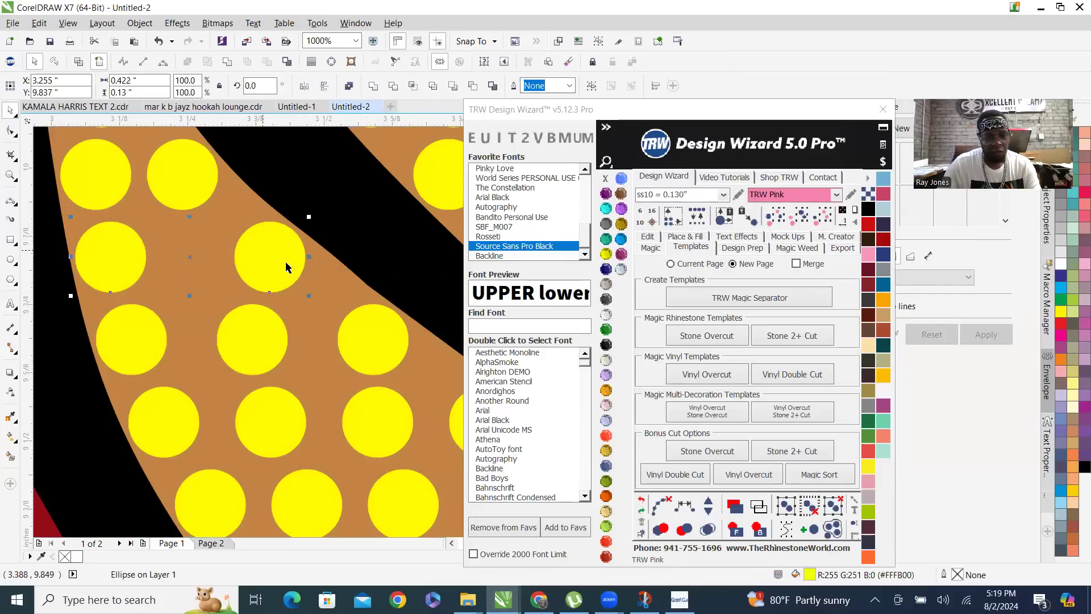
pyautogui.click(685, 505)
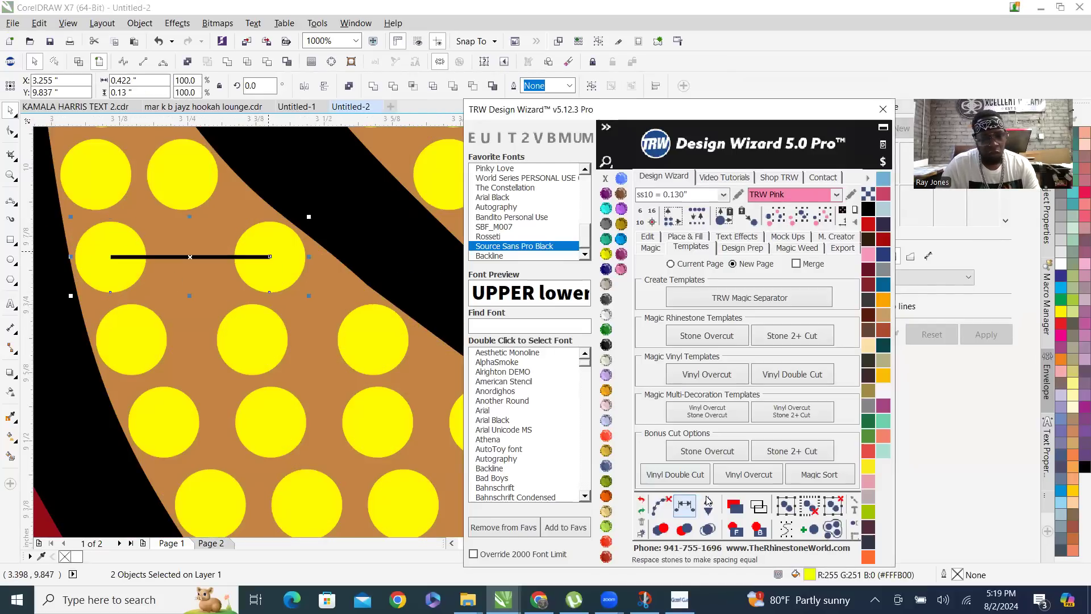
pyautogui.click(661, 505)
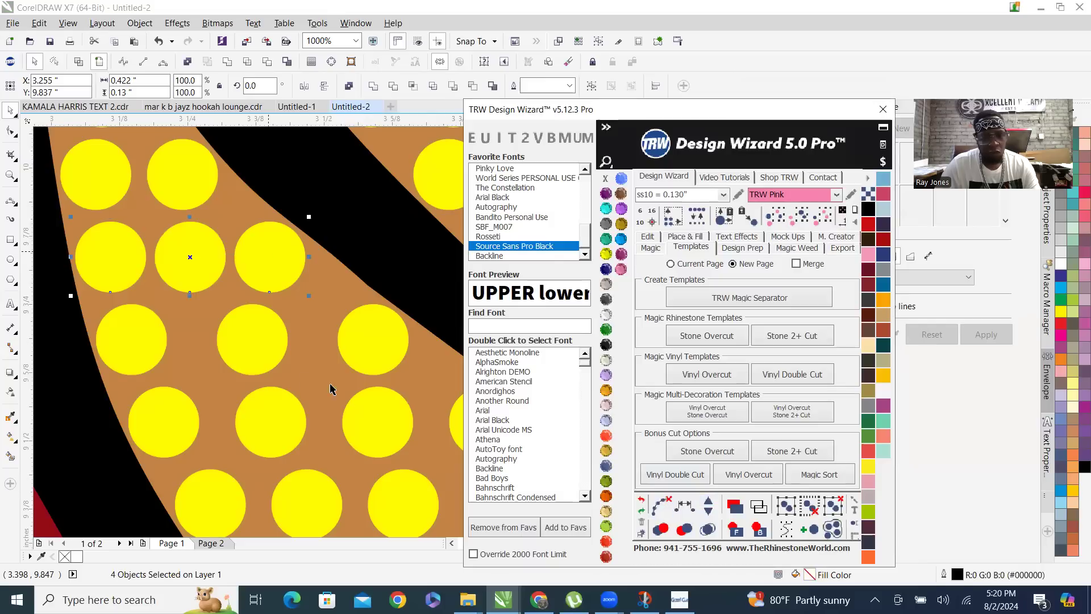
# Delete the middle stone in the row below and fill between the end stones with two evenly spaced yellow stones
pyautogui.click(260, 350)
pyautogui.press('Delete')
pyautogui.click(119, 341)
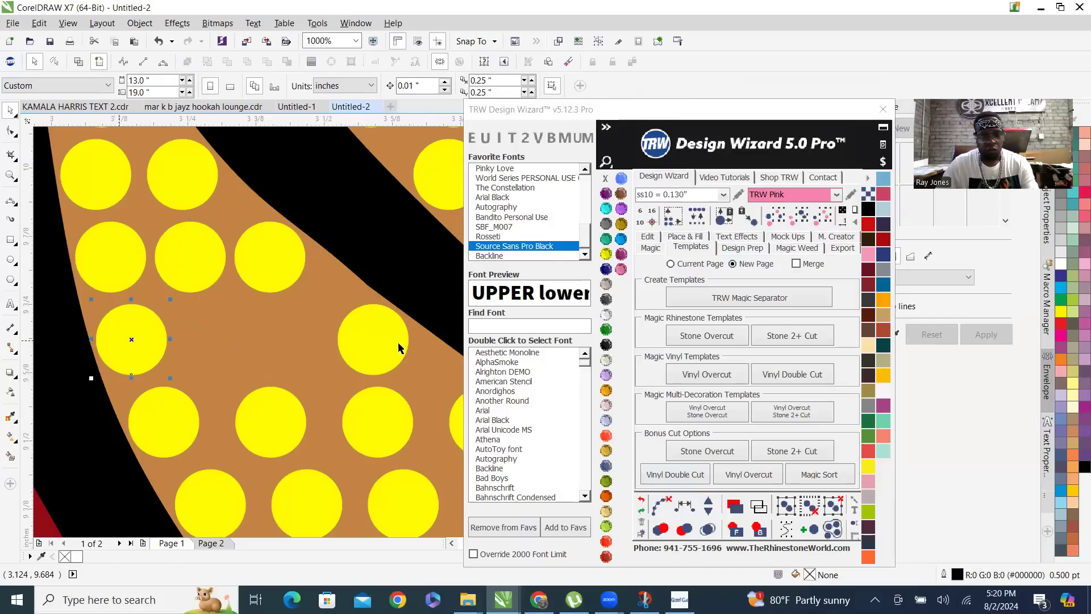
pyautogui.keyDown('shift'); pyautogui.click(398, 348); pyautogui.keyUp('shift')
pyautogui.click(709, 503)
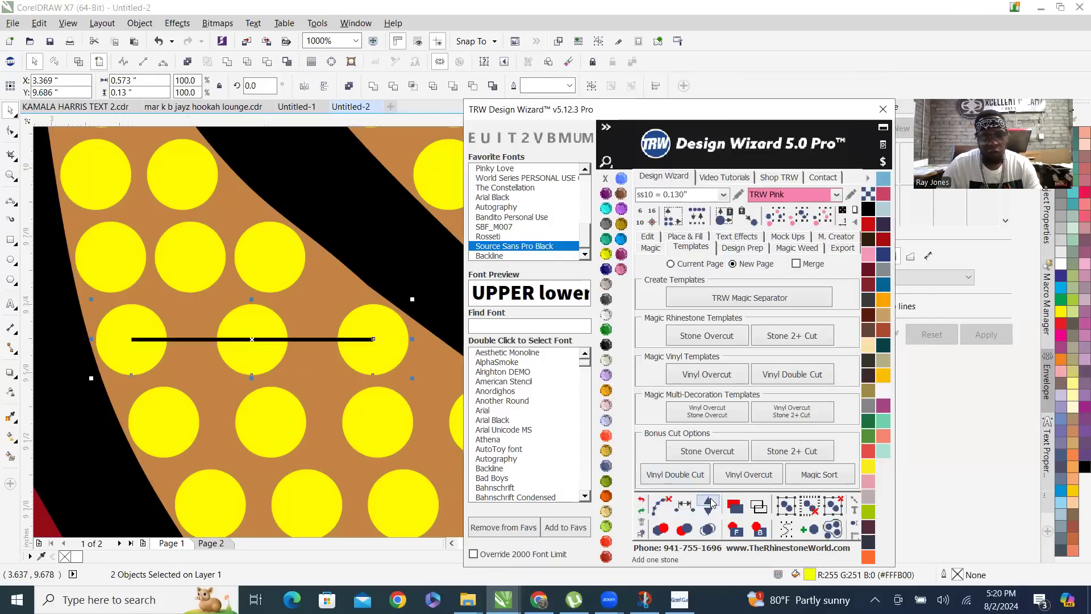
pyautogui.click(661, 504)
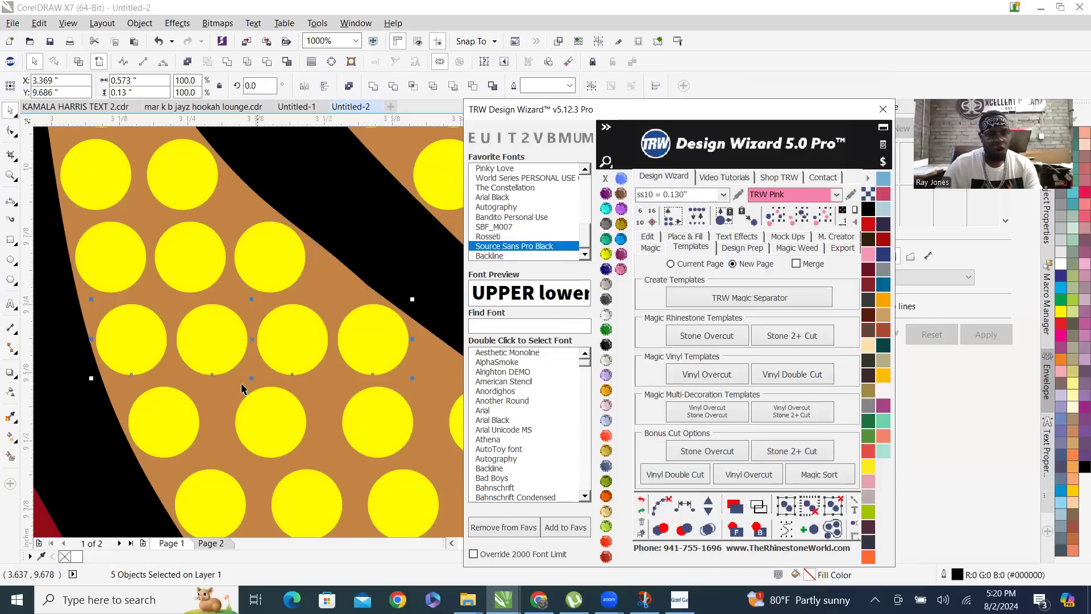
pyautogui.scroll(-5, 236, 389)
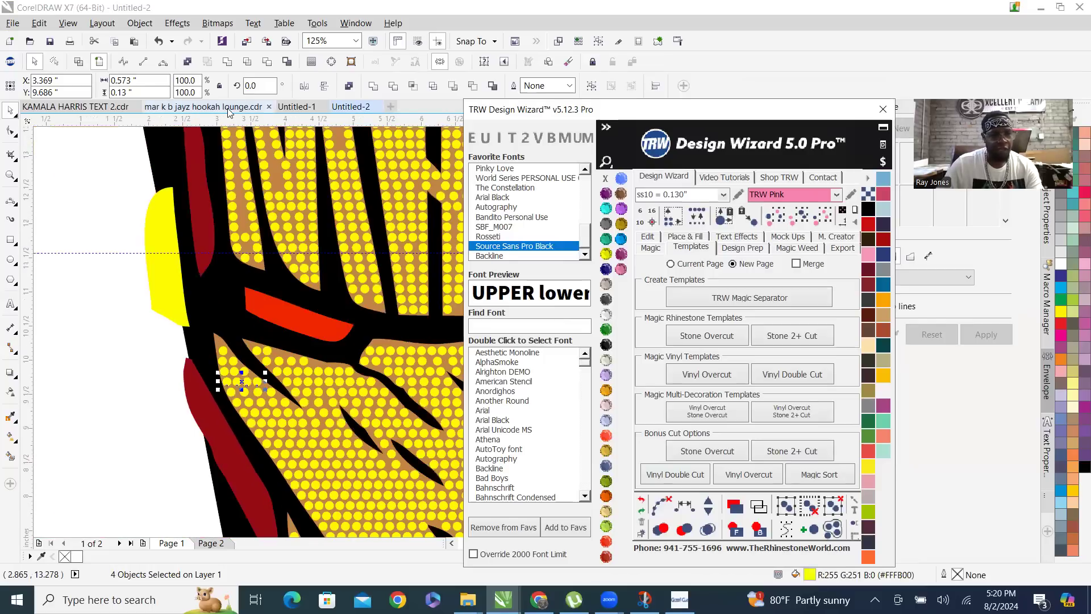
# Switch to Page 1 of the KAMALA HARRIS TEXT 2 document and select the grey rectangle behind the black stones
pyautogui.click(69, 109)
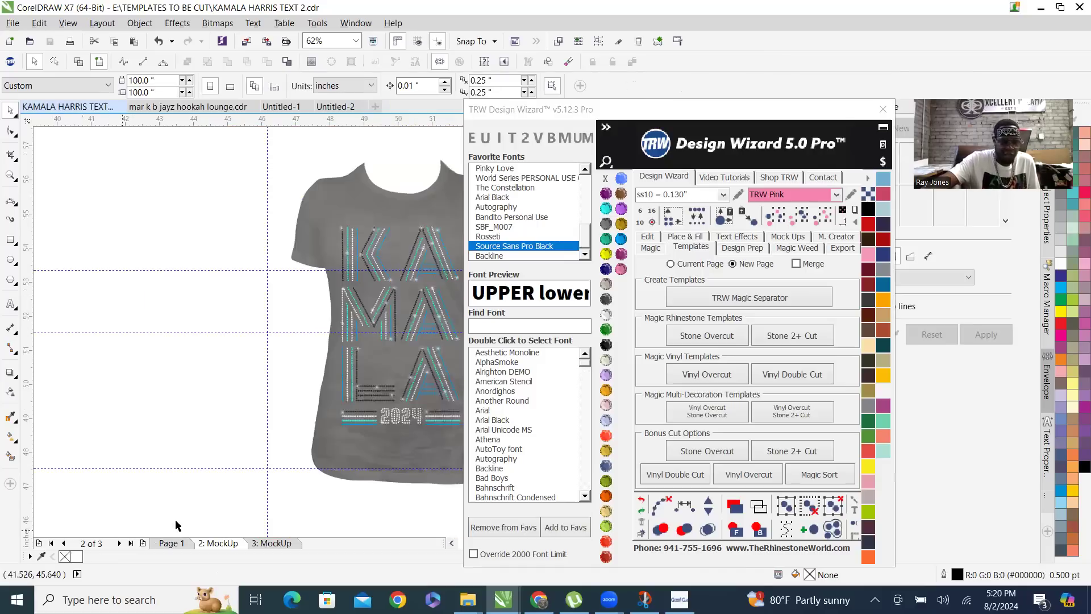
pyautogui.click(168, 544)
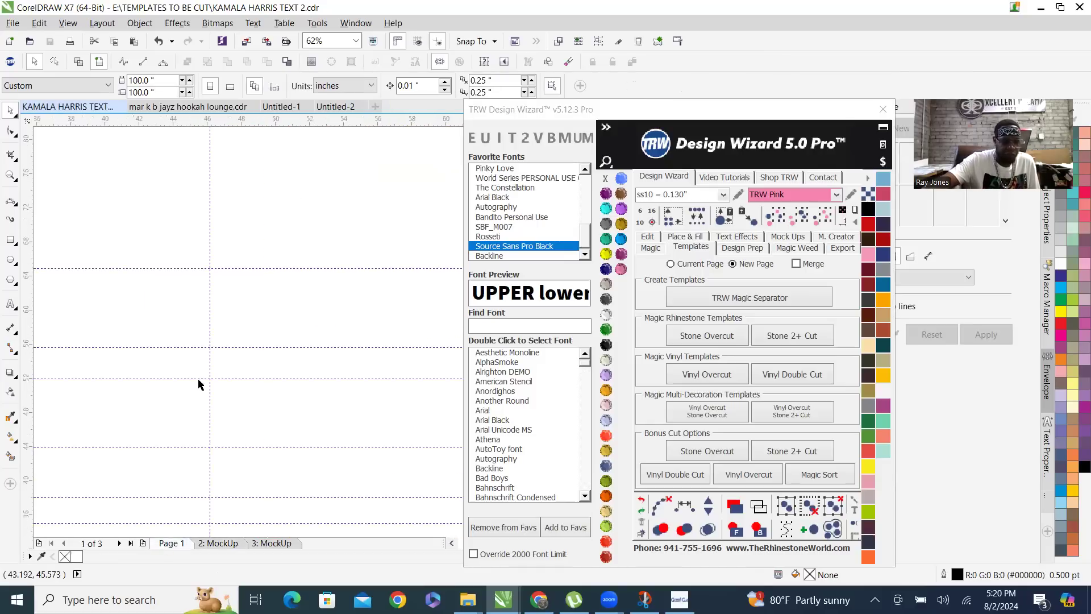
pyautogui.scroll(3, 193, 263)
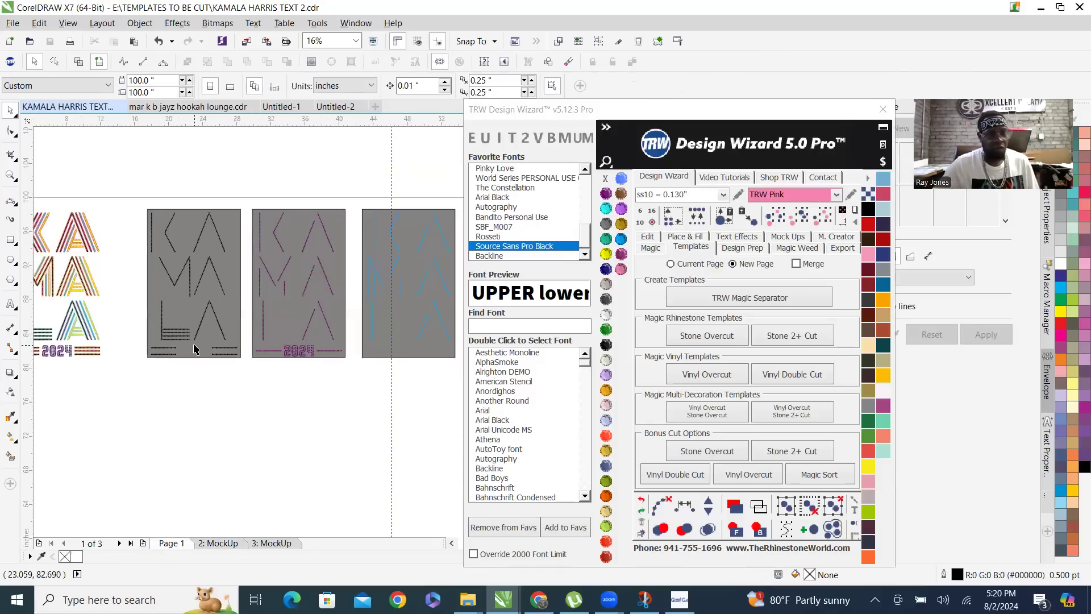
pyautogui.click(186, 278)
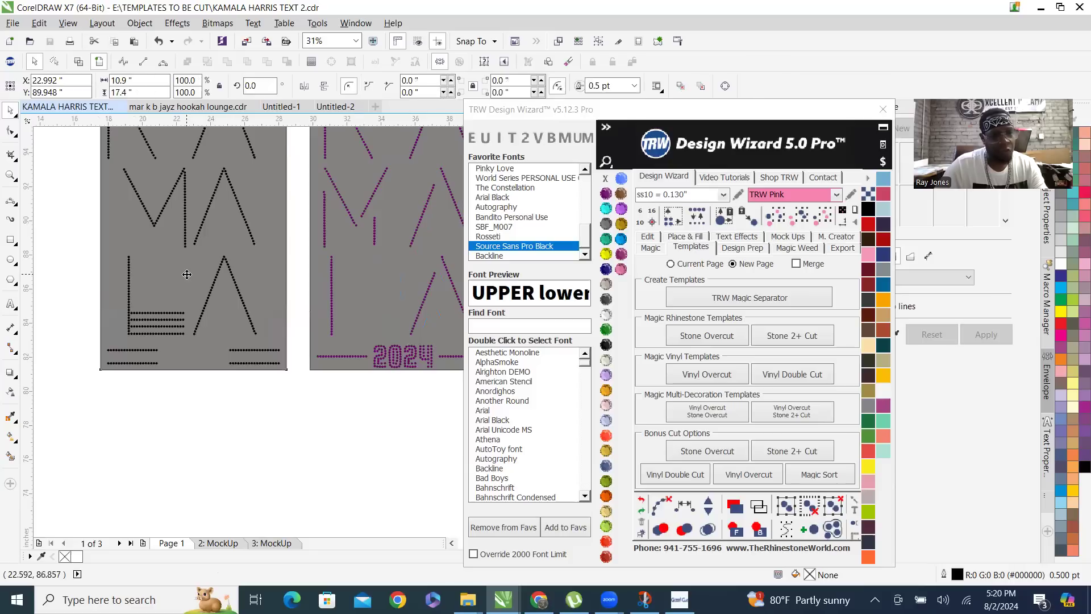
# Add the size label 10.9*17.4” below the black-stone template and enlarge it to about 6.3 inches wide
pyautogui.press('F8')
pyautogui.click(154, 377)
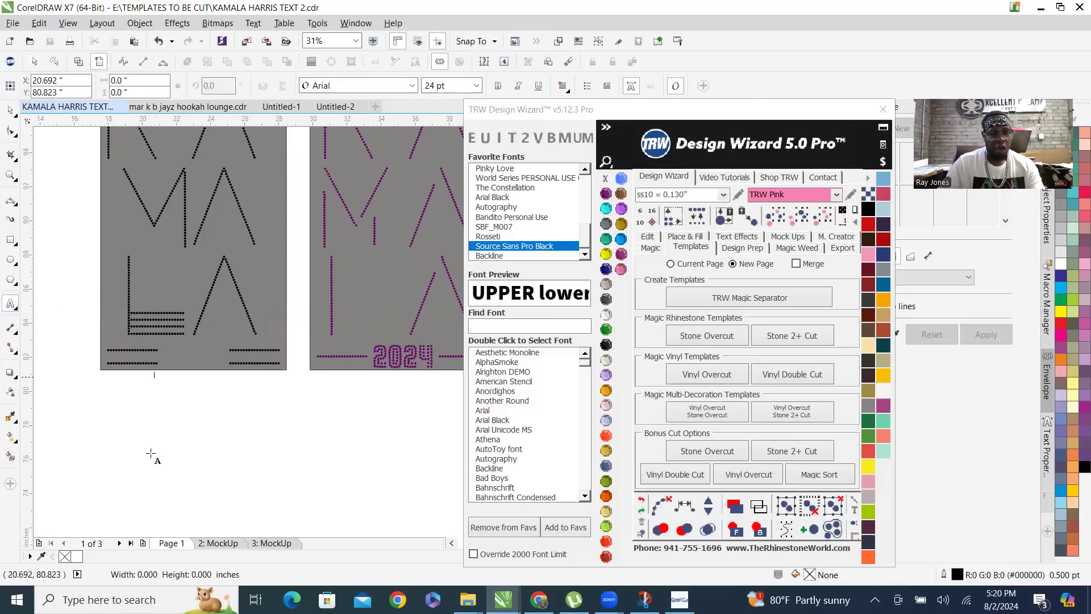
pyautogui.write('10.9"17.4')
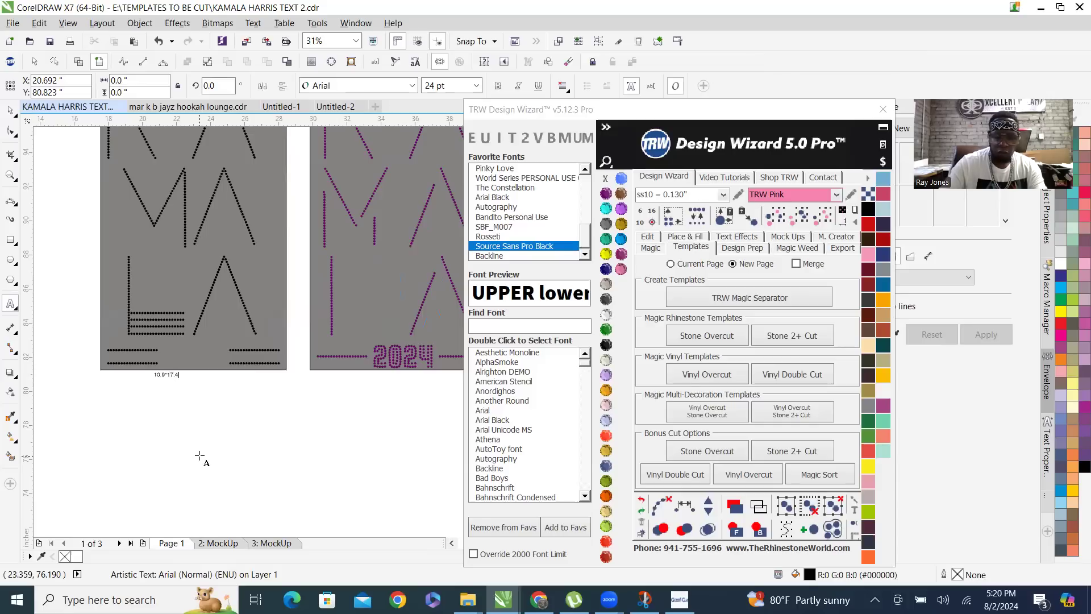
pyautogui.hotkey('ctrl', 'space')
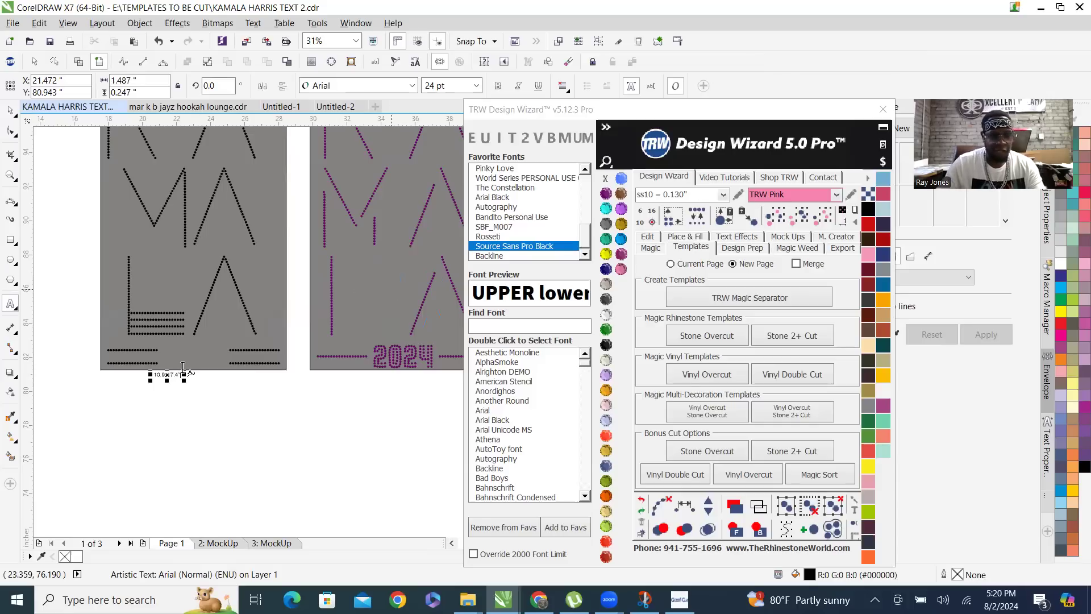
pyautogui.moveTo(181, 376); pyautogui.dragTo(265, 435)
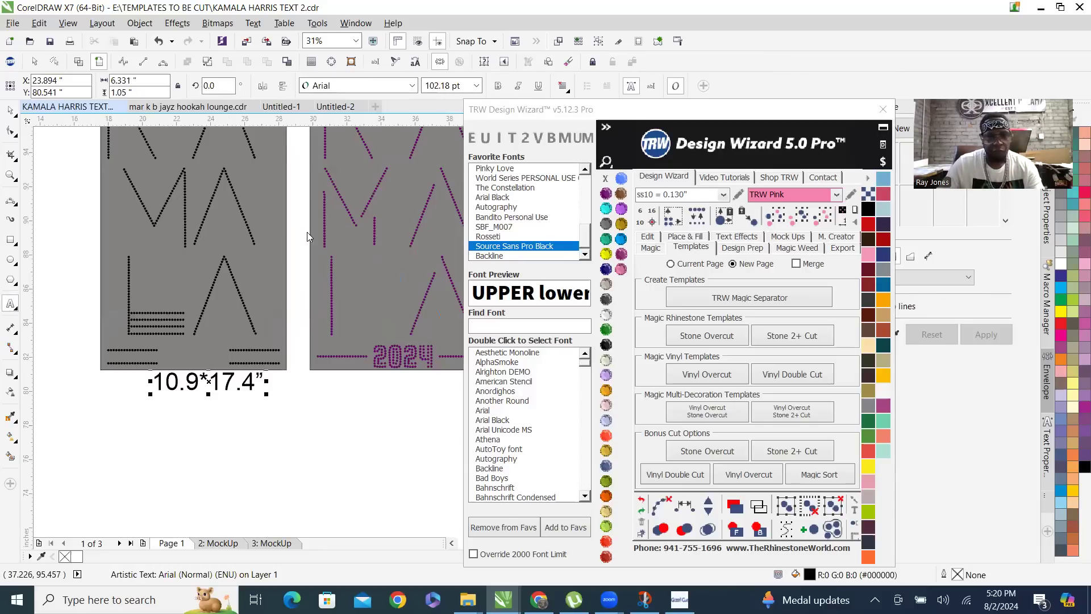
# Make the size label bold and centre it horizontally under the black-stone template
pyautogui.click(10, 110)
pyautogui.click(498, 86)
pyautogui.click(195, 277)
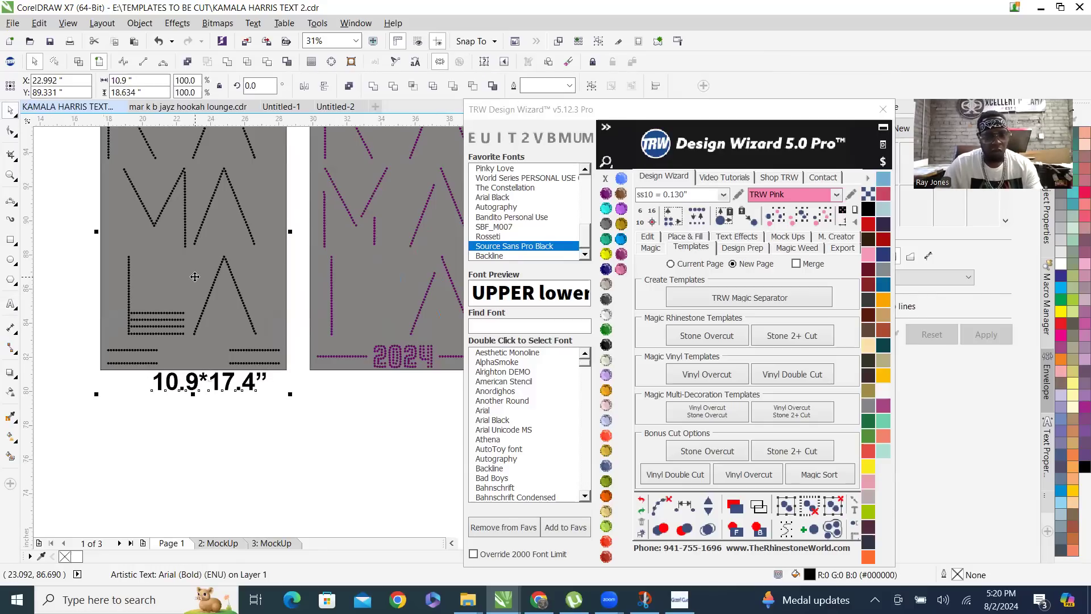
# Place copies of the 10.9*17.4” label below the purple, blue and yellow stone templates
pyautogui.moveTo(174, 385); pyautogui.dragTo(410, 391)
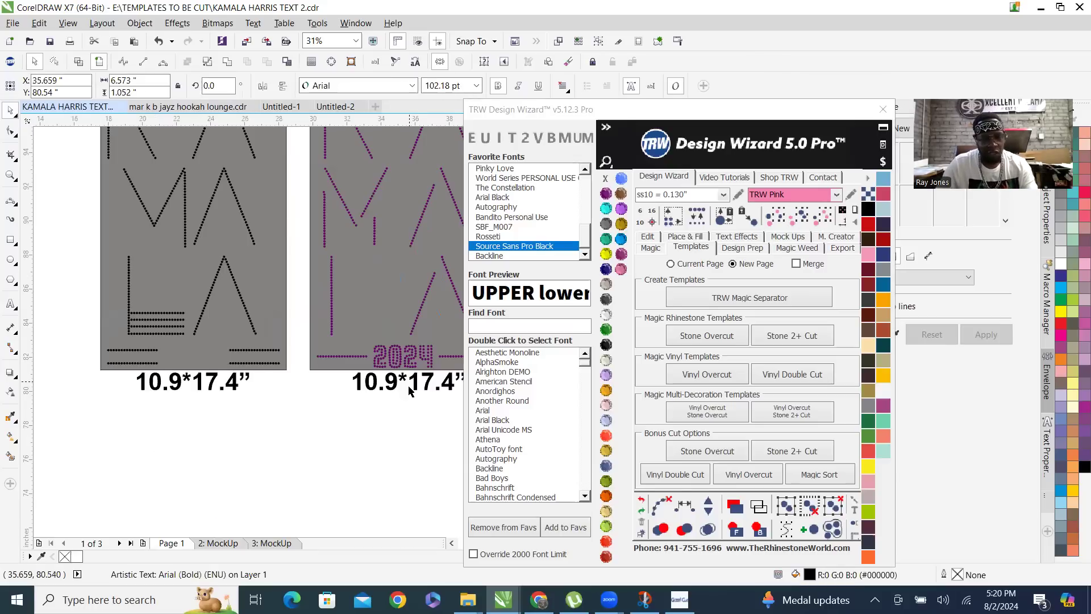
pyautogui.scroll(-3, 142, 391)
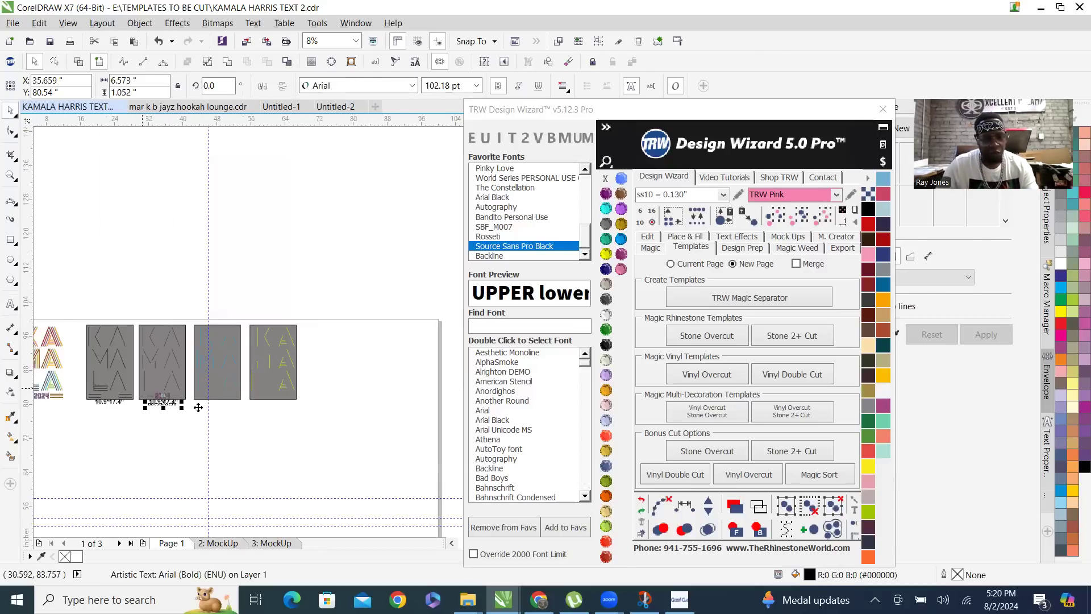
pyautogui.scroll(3, 198, 408)
pyautogui.moveTo(336, 421); pyautogui.dragTo(402, 421)
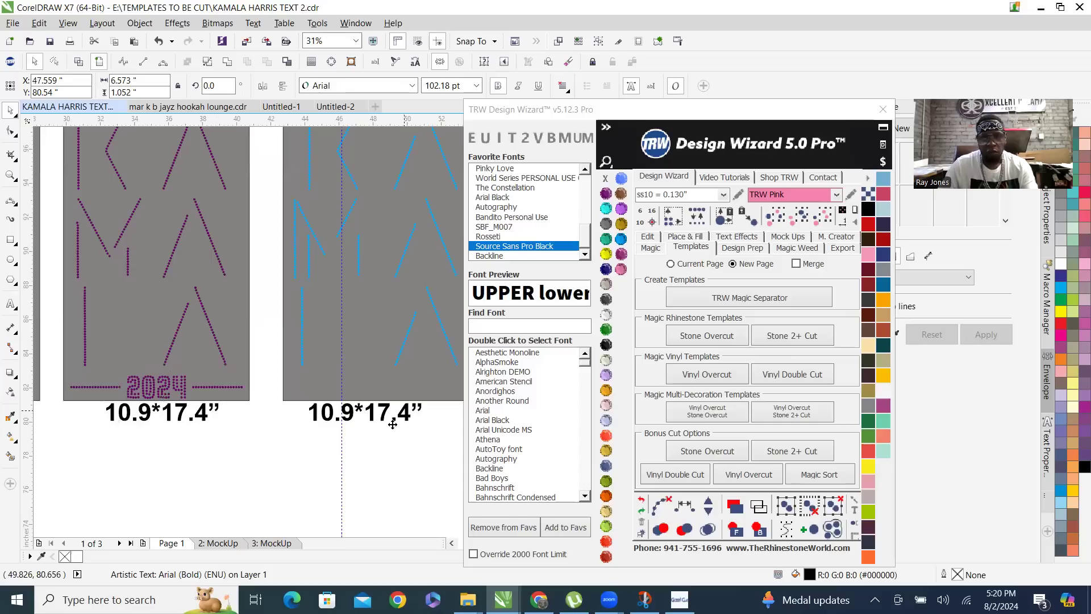
pyautogui.scroll(-1, 245, 437)
pyautogui.scroll(-1, 187, 393)
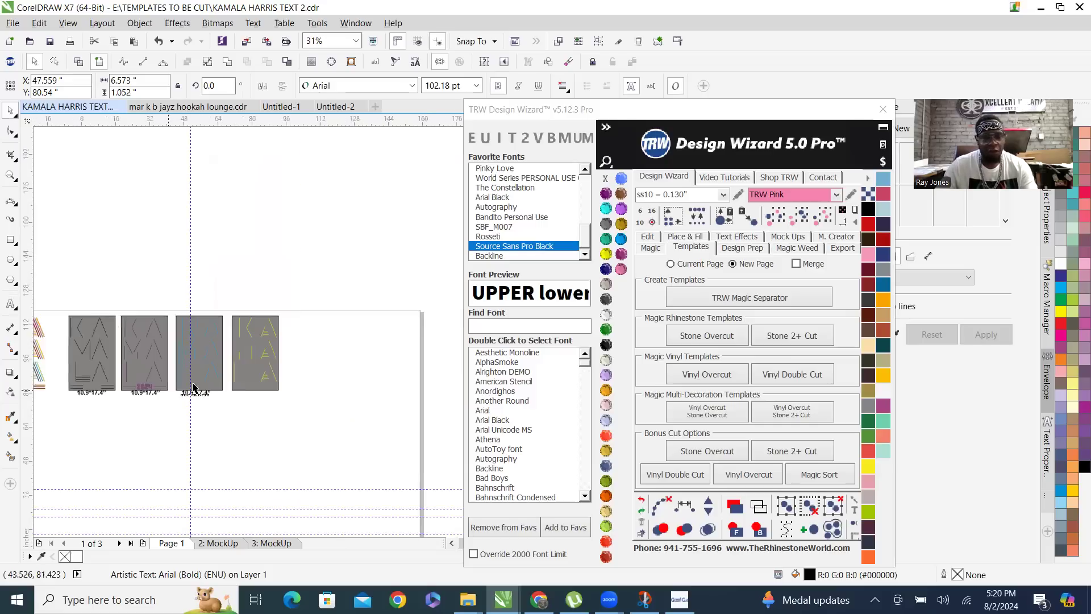
pyautogui.scroll(1, 77, 429)
pyautogui.scroll(1, 94, 428)
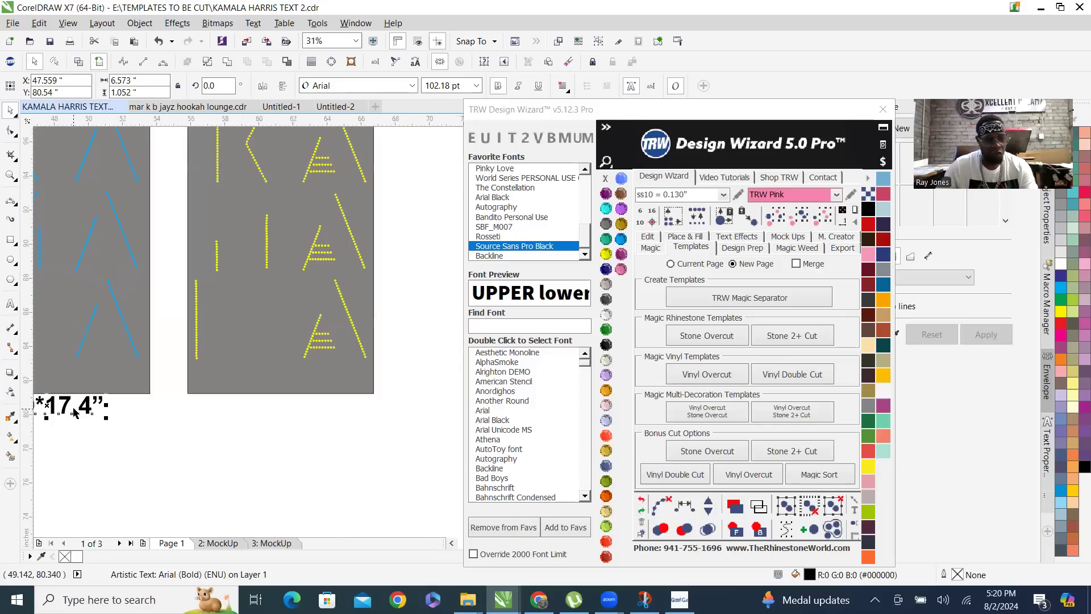
pyautogui.moveTo(314, 405); pyautogui.dragTo(314, 406)
# Raise the lower edge of the grey rectangle behind the yellow stones, making it about 15.9 inches high
pyautogui.click(288, 387)
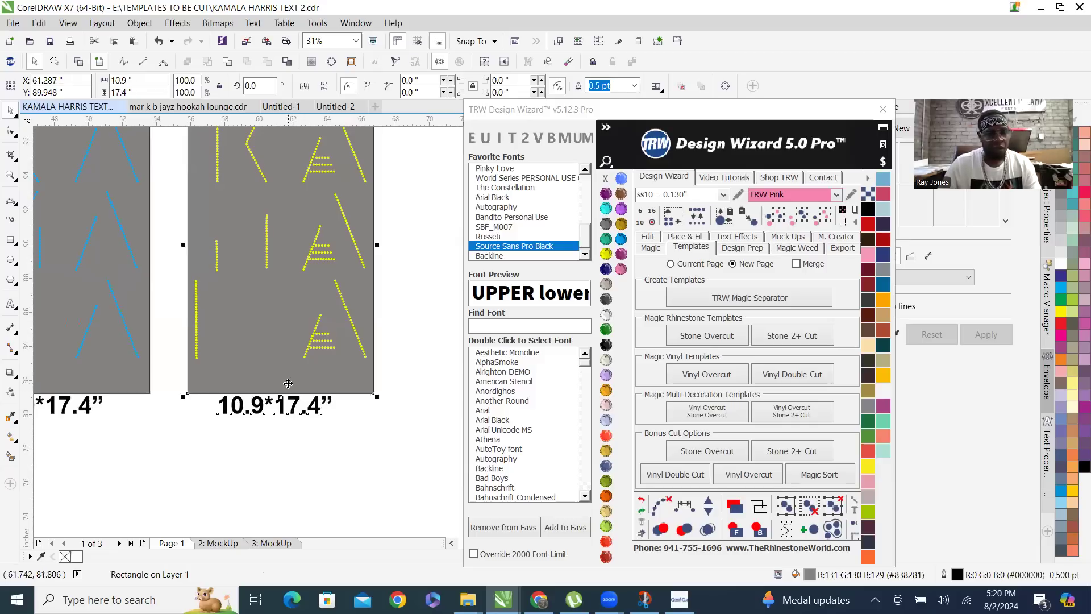
pyautogui.scroll(1, 287, 414)
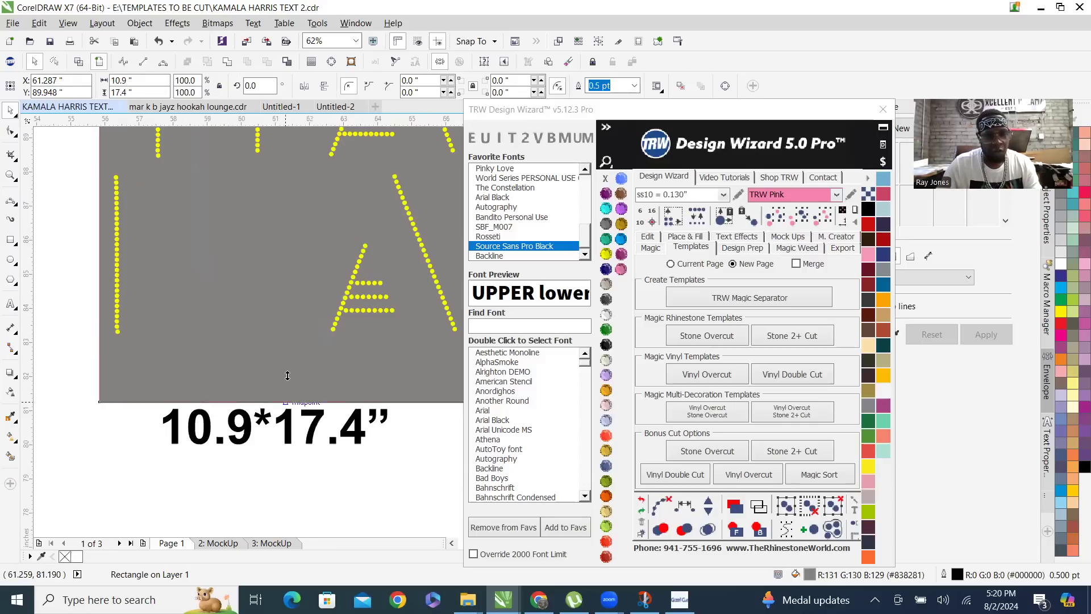
pyautogui.moveTo(290, 354); pyautogui.dragTo(290, 354)
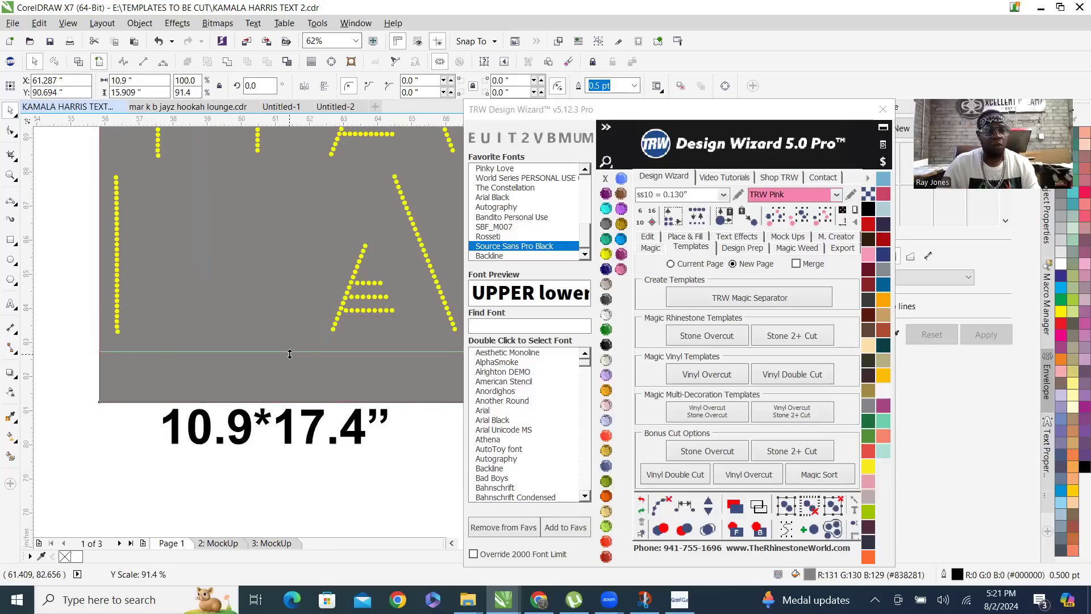
pyautogui.moveTo(289, 354); pyautogui.dragTo(290, 354)
pyautogui.scroll(-2, 287, 364)
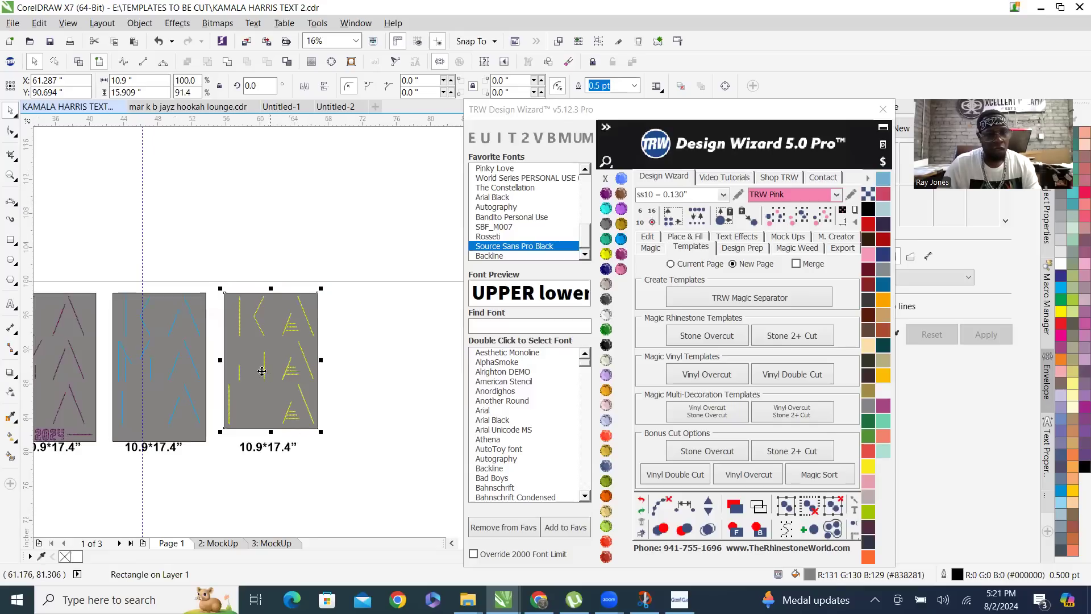
pyautogui.scroll(1, 261, 370)
pyautogui.scroll(1, 264, 452)
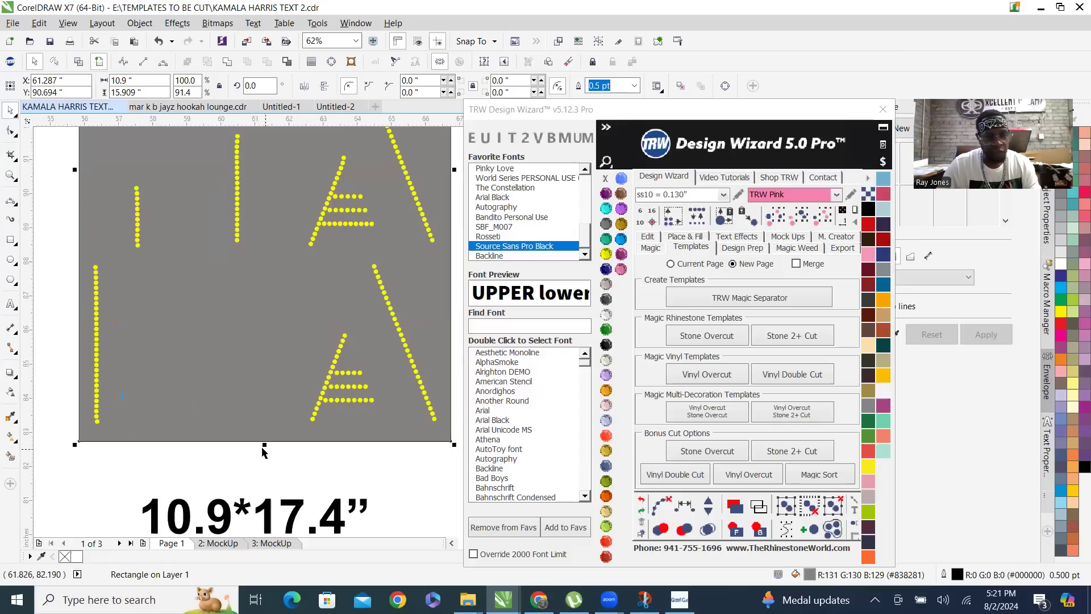
pyautogui.scroll(2, 265, 447)
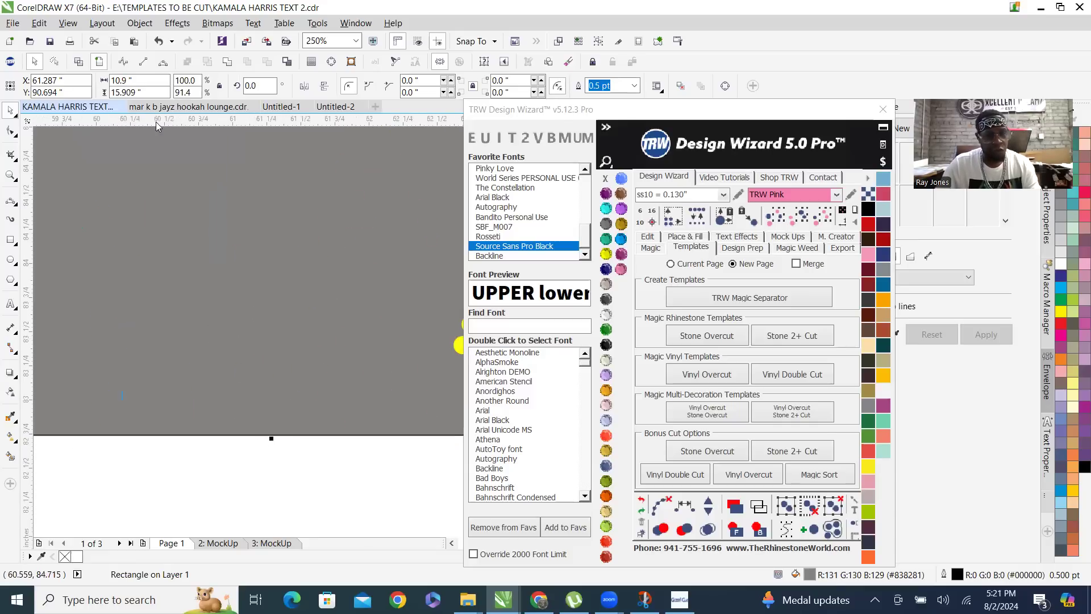
# Set the height of the grey rectangle behind the yellow stones to 15.4 inches
pyautogui.click(142, 92)
pyautogui.press('BackSpace')
pyautogui.press('BackSpace')
pyautogui.press('BackSpace')
pyautogui.press('BackSpace')
pyautogui.press('BackSpace')
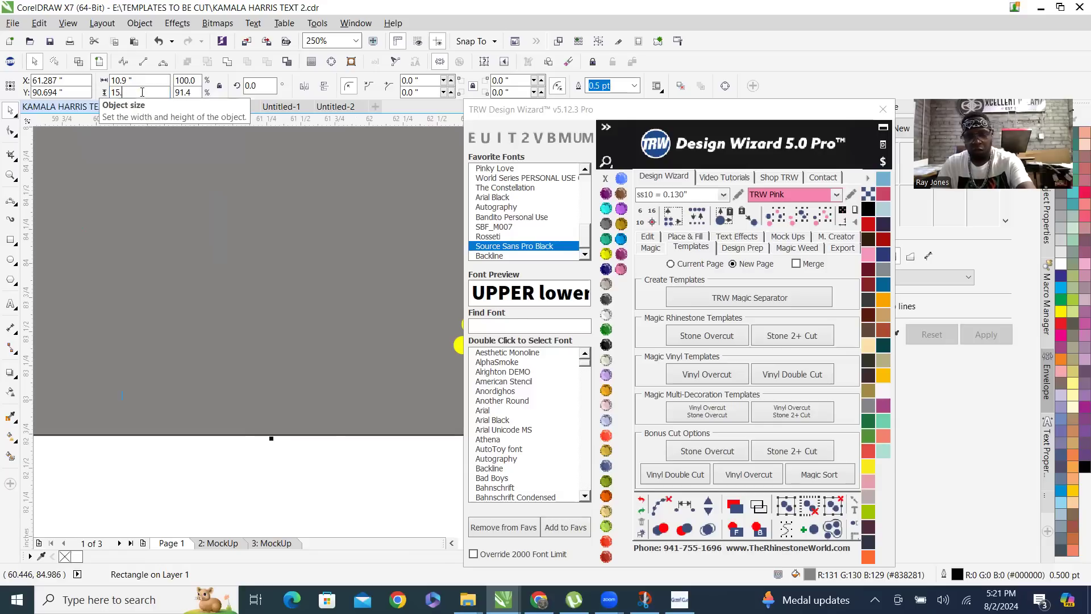
pyautogui.write('4')
pyautogui.press('Return')
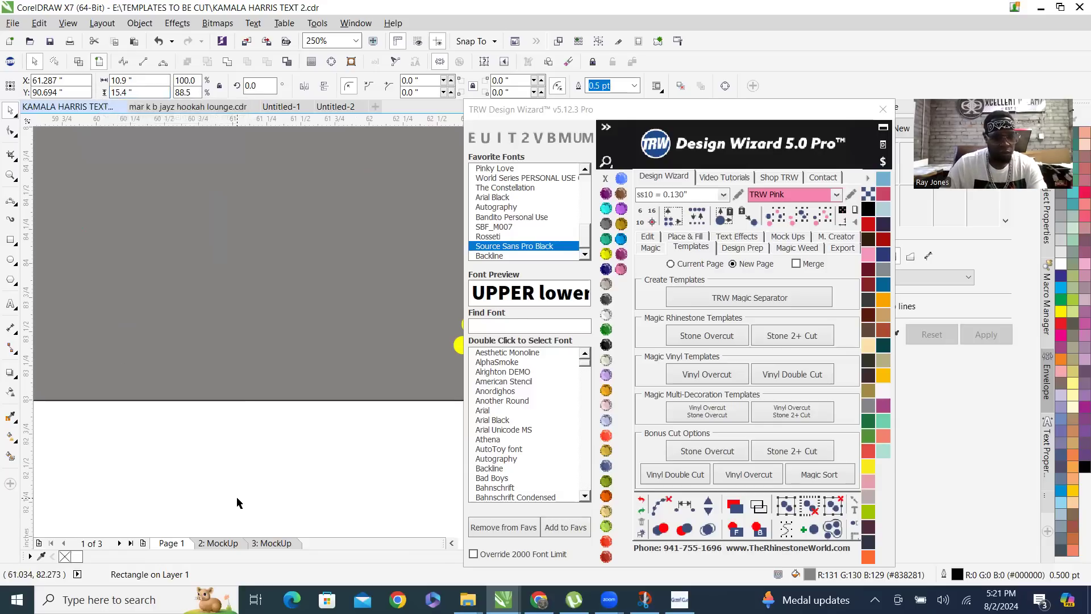
# Set the height of the grey rectangle behind the blue stones to 16 inches
pyautogui.click(361, 444)
pyautogui.scroll(-6, 362, 454)
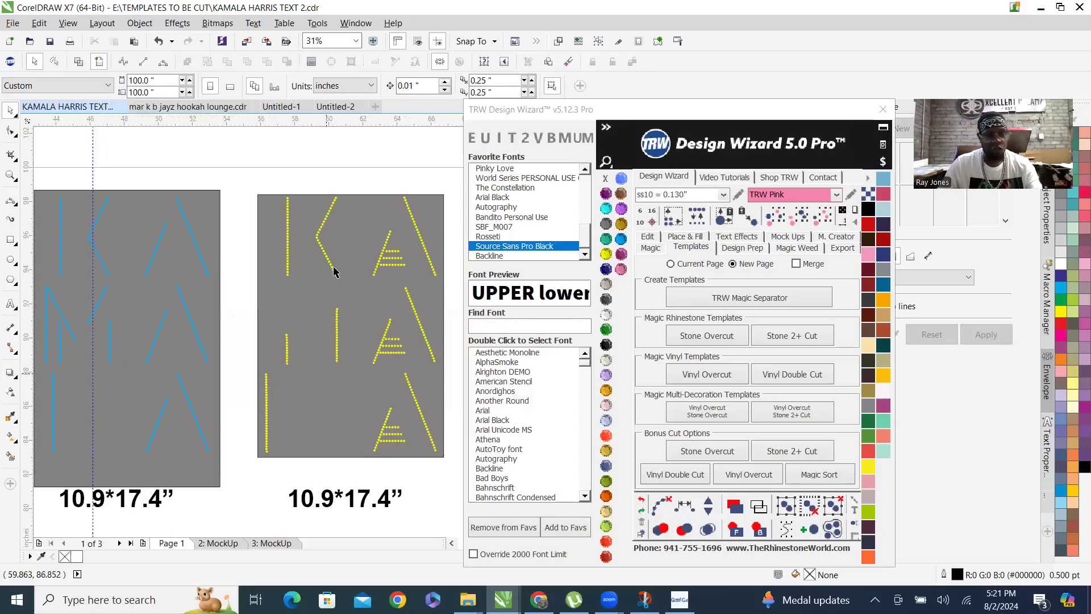
pyautogui.scroll(-1, 379, 367)
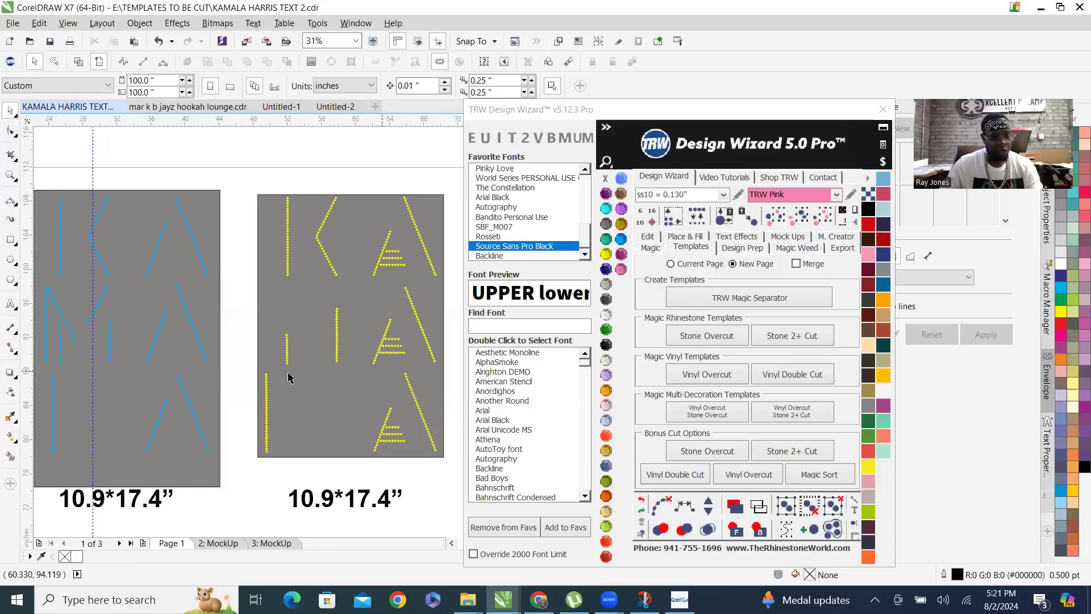
pyautogui.scroll(-1, 357, 419)
pyautogui.scroll(1, 327, 395)
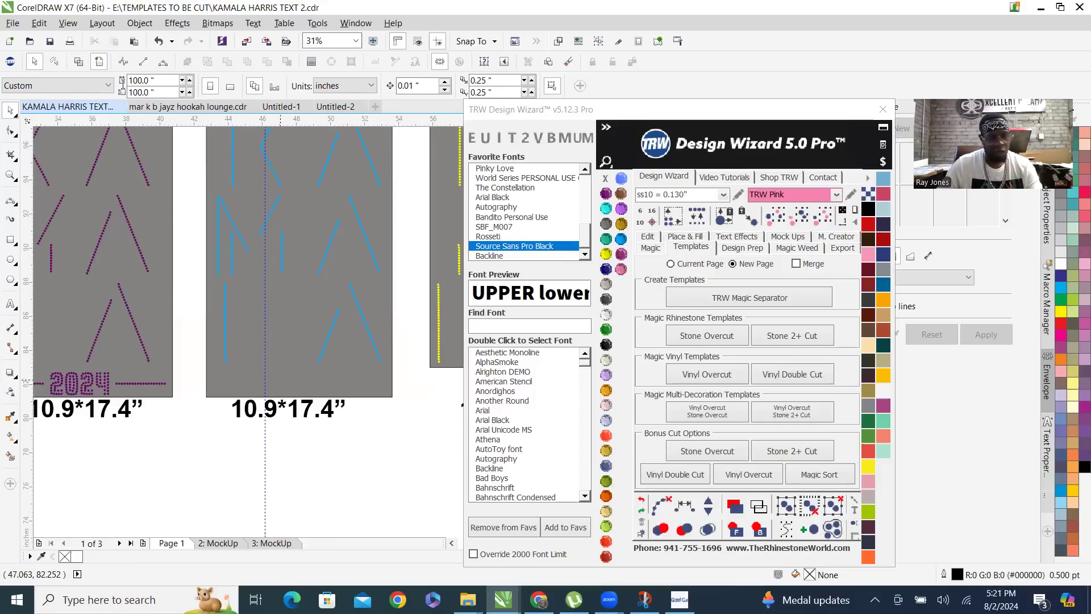
pyautogui.click(280, 379)
pyautogui.doubleClick(121, 92)
pyautogui.write('16')
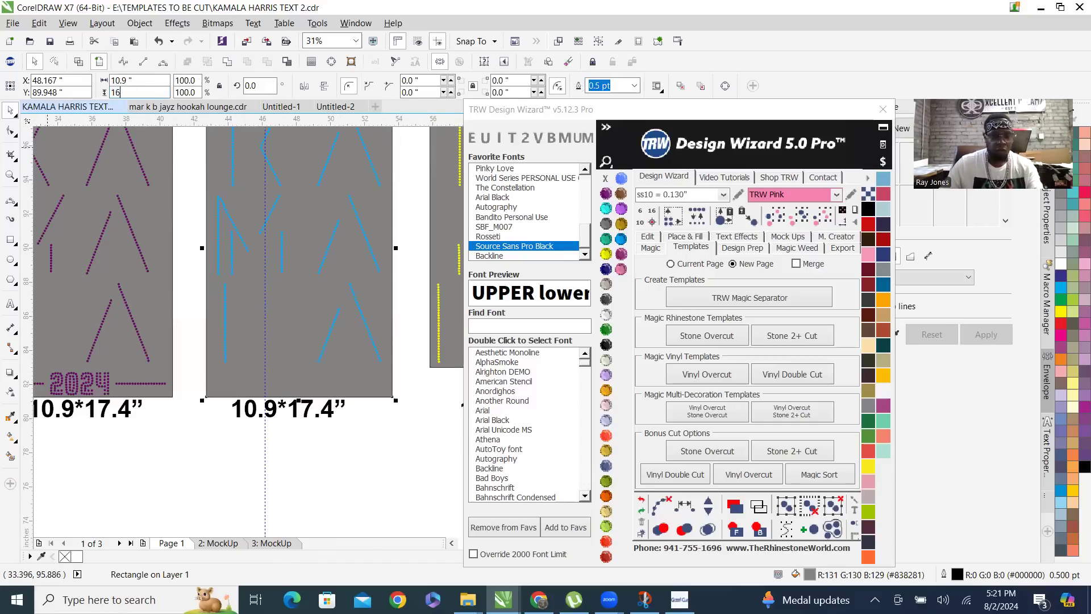
pyautogui.press('Tab')
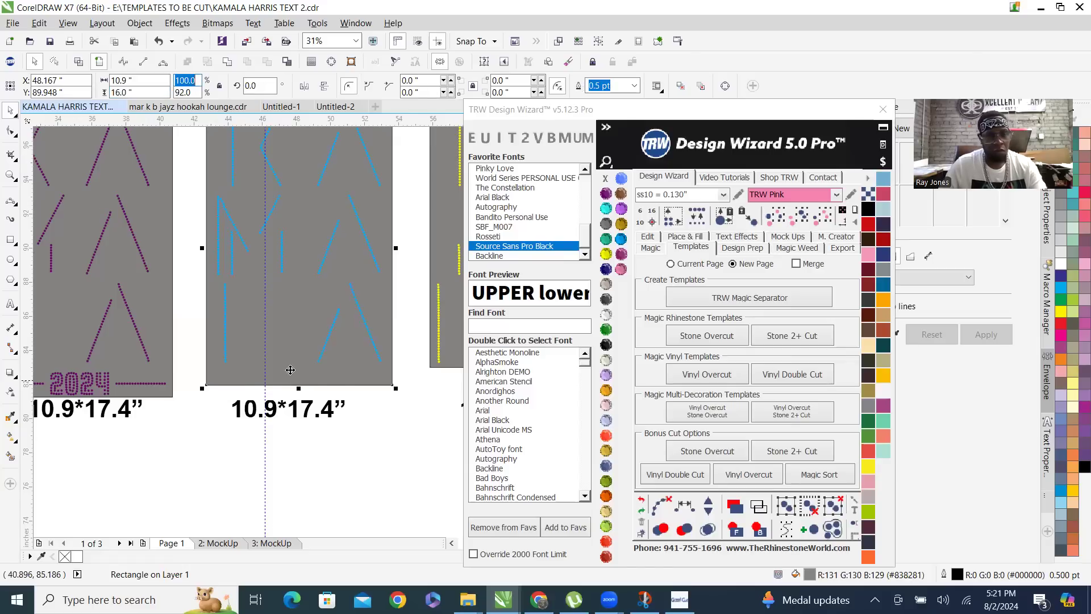
# Nudge the grey rectangle up so it extends behind the topmost blue stones
pyautogui.scroll(-1, 290, 367)
pyautogui.scroll(1, 291, 193)
pyautogui.scroll(3, 283, 262)
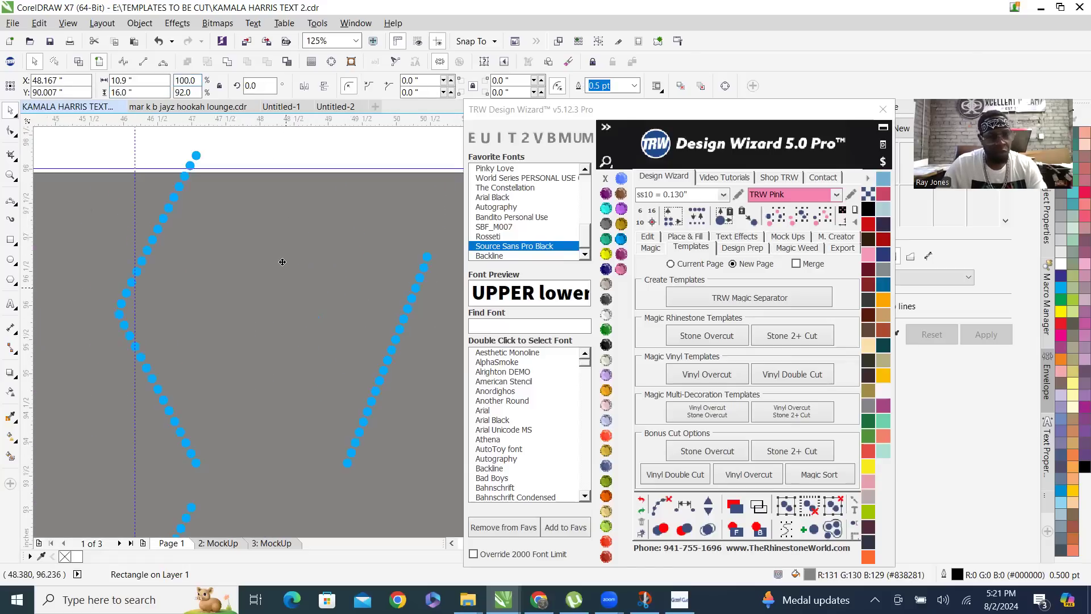
pyautogui.press('Up')
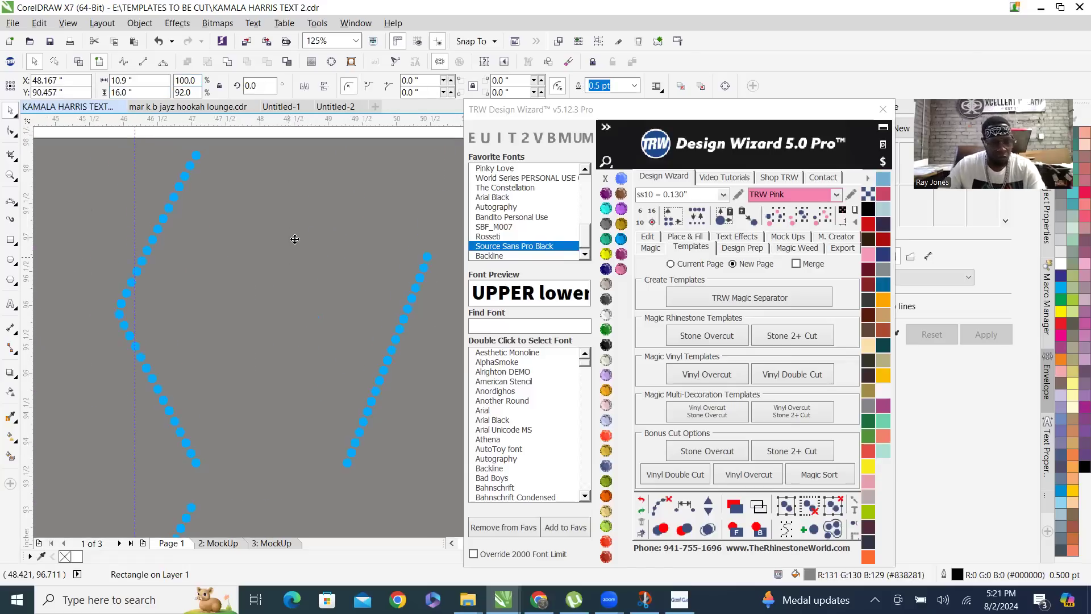
# Set the height of the grey rectangle behind the blue stones to 15.4 inches and move it up past the topmost stones
pyautogui.scroll(-3, 294, 238)
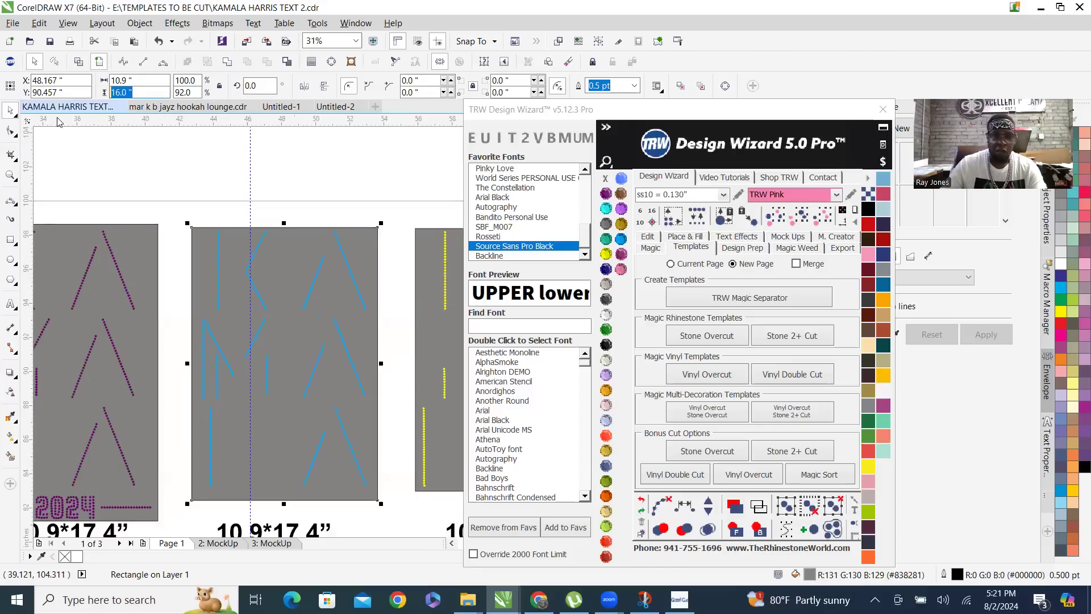
pyautogui.write('15')
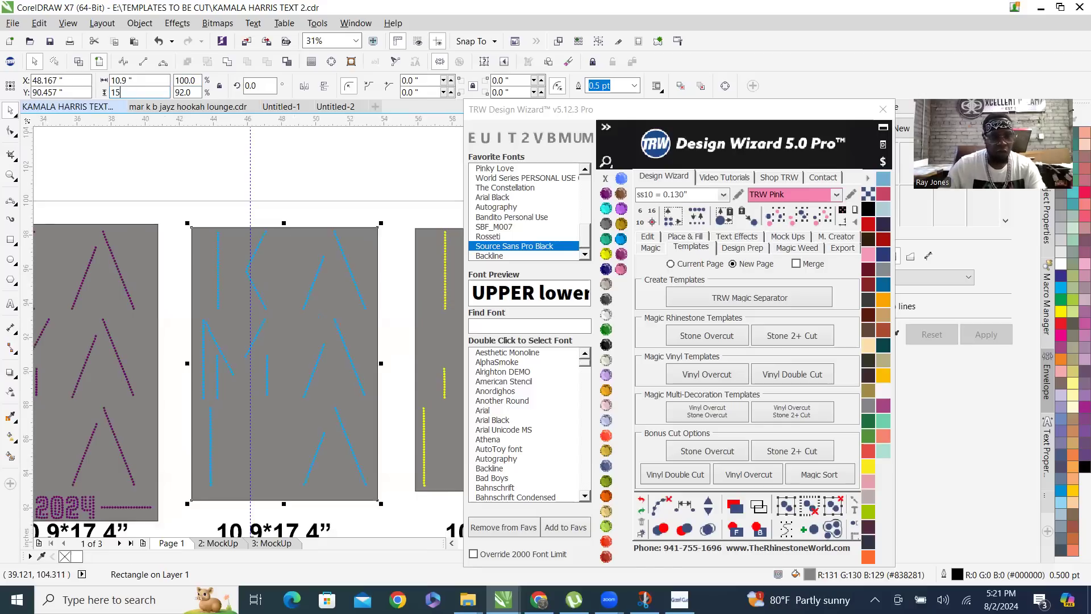
pyautogui.write('.4')
pyautogui.press('Tab')
pyautogui.scroll(1, 294, 220)
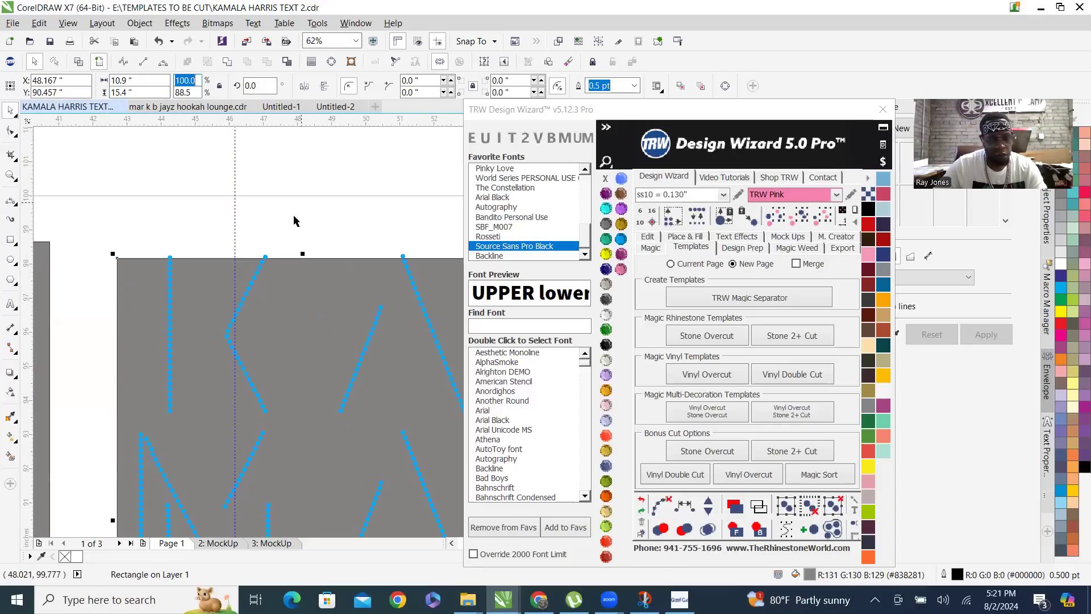
pyautogui.moveTo(328, 343); pyautogui.dragTo(322, 332)
pyautogui.scroll(-1, 358, 312)
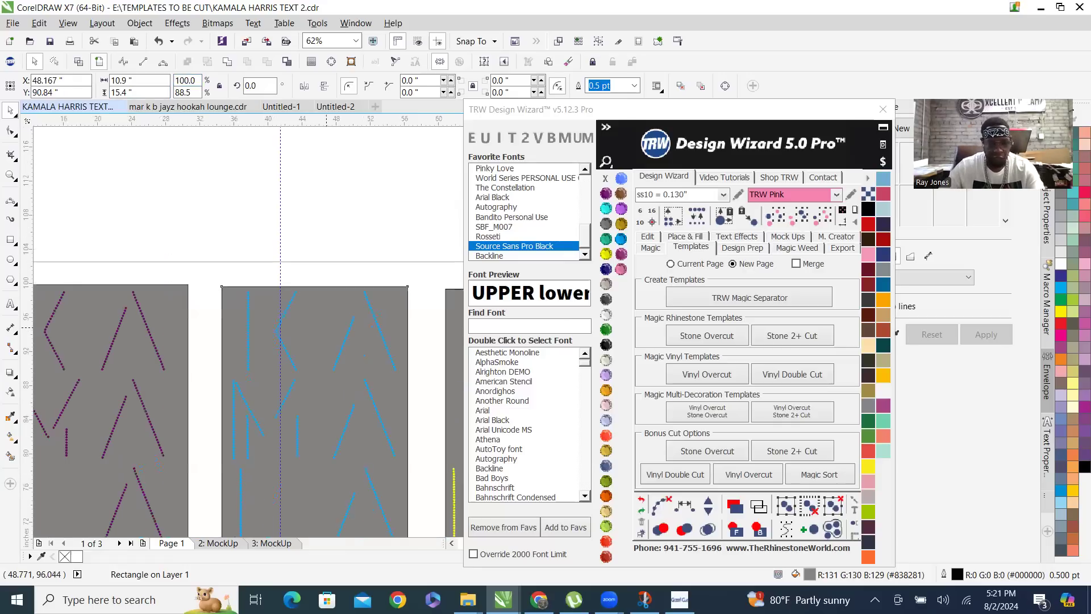
pyautogui.scroll(-1, 360, 304)
# Switch to the Facebook page in the browser and close all open chat windows
pyautogui.hotkey('alt', 'Tab')
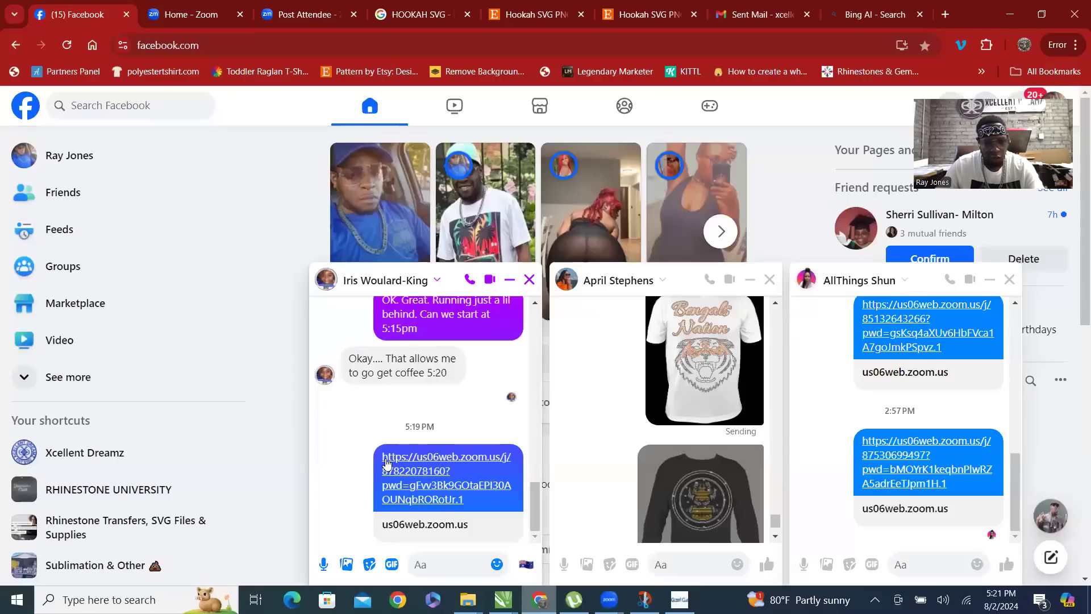
pyautogui.scroll(-4, 457, 479)
pyautogui.scroll(4, 456, 479)
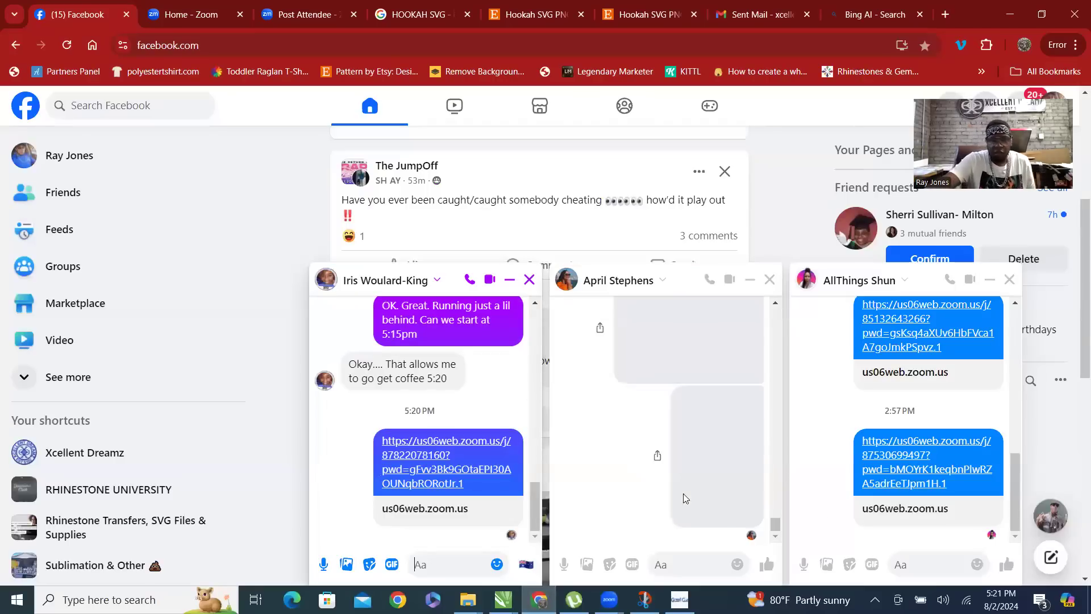
pyautogui.click(529, 280)
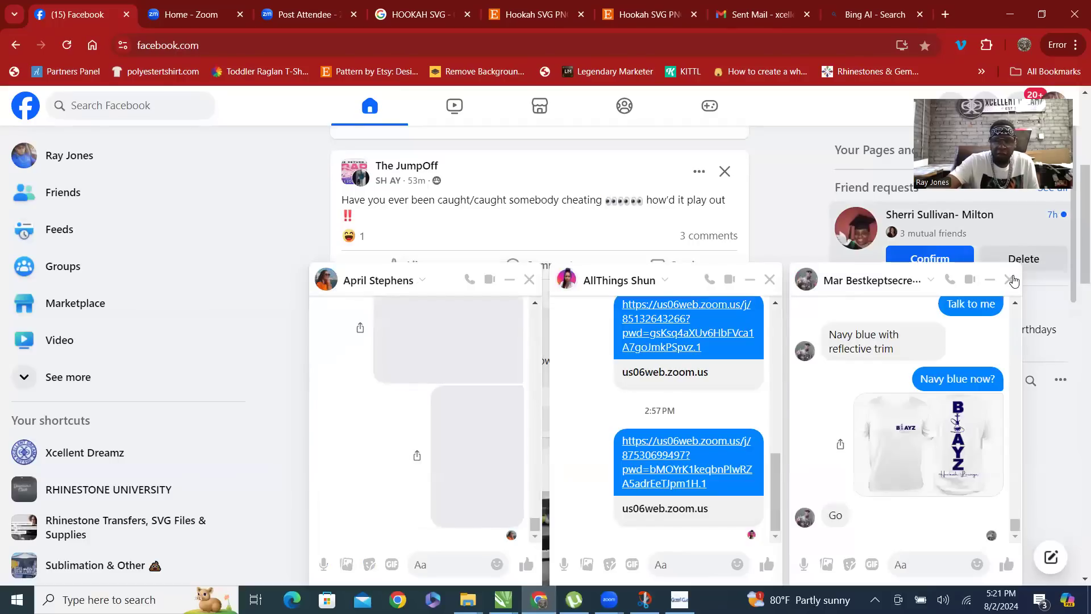
pyautogui.click(1012, 280)
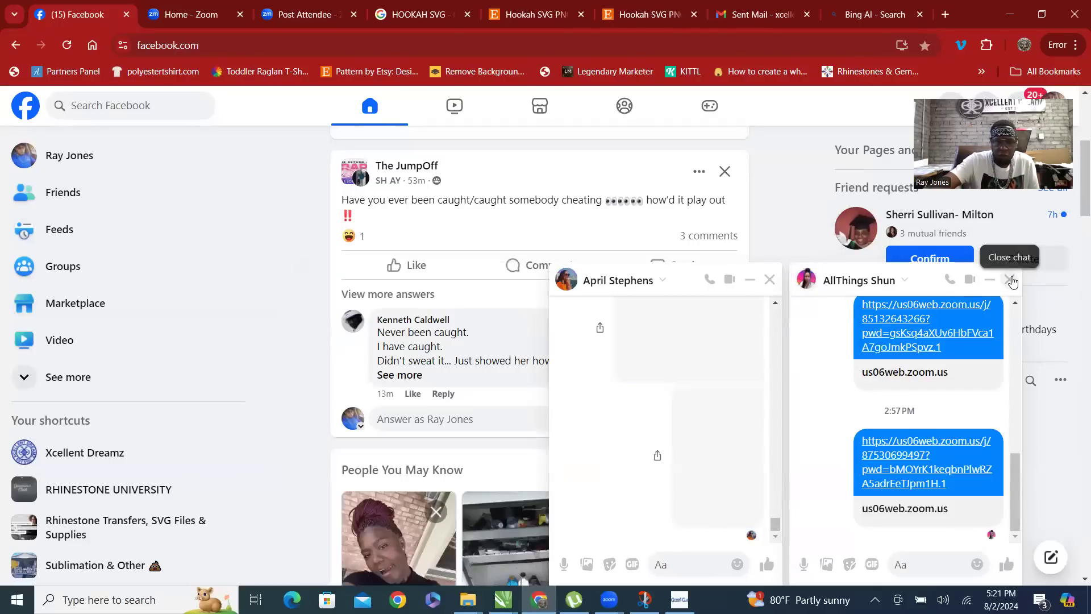
pyautogui.click(1012, 280)
pyautogui.click(1012, 280)
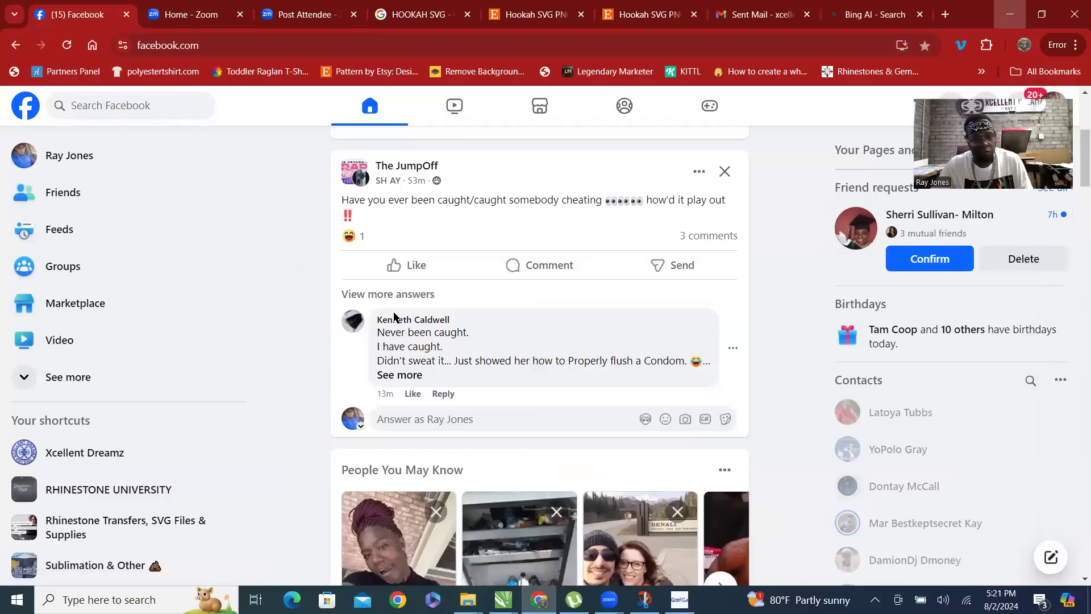
# Switch back to CorelDRAW and nudge the purple stones up about 0.2 inches on their grey rectangle
pyautogui.hotkey('alt', 'Tab')
pyautogui.scroll(2, 351, 473)
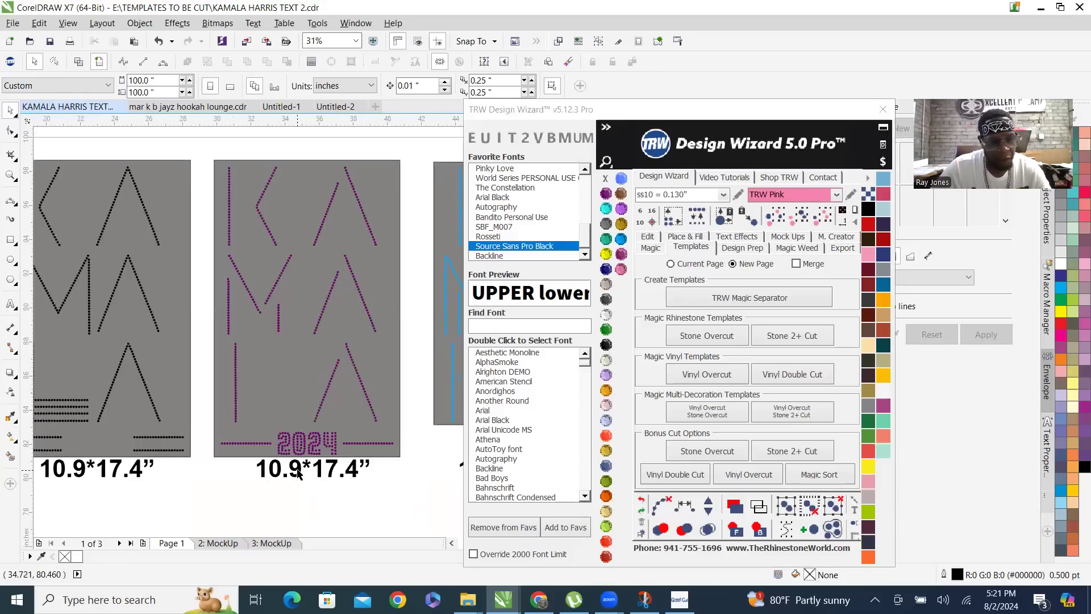
pyautogui.scroll(4, 295, 470)
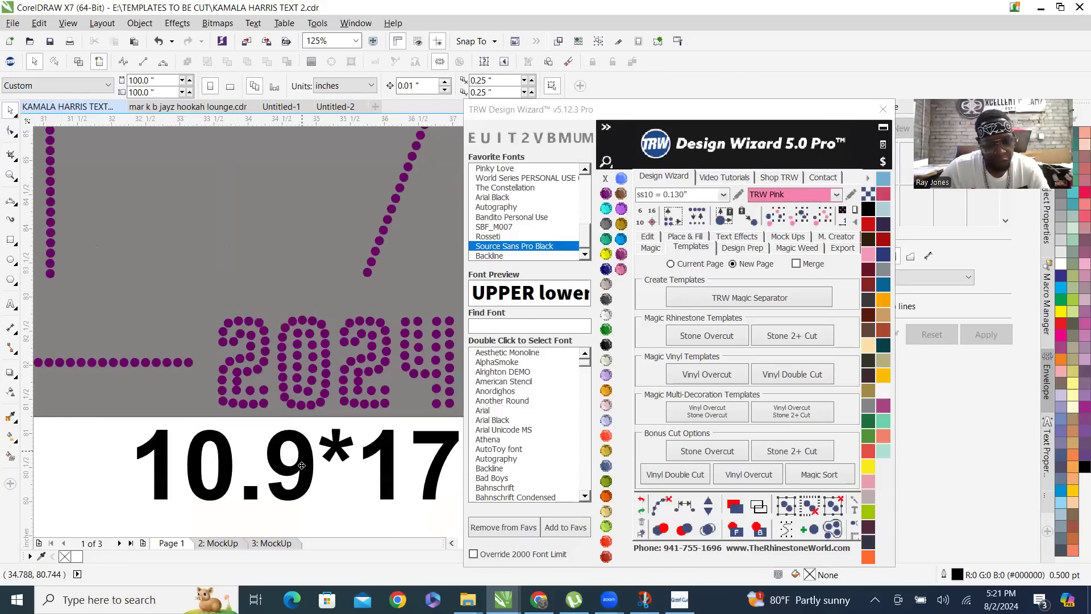
pyautogui.click(317, 410)
pyautogui.scroll(-4, 320, 406)
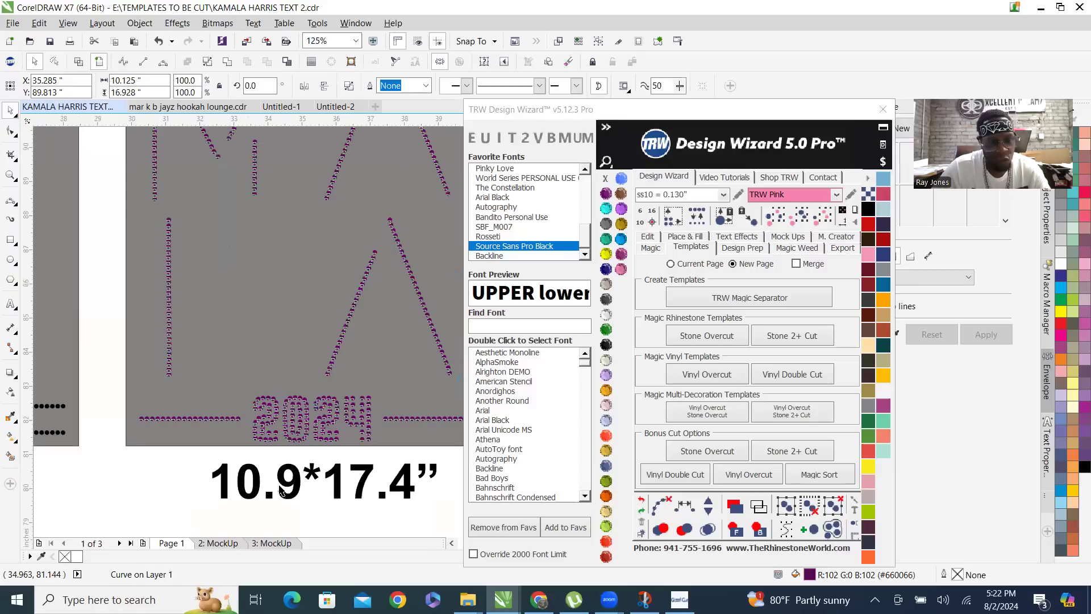
pyautogui.click(261, 202)
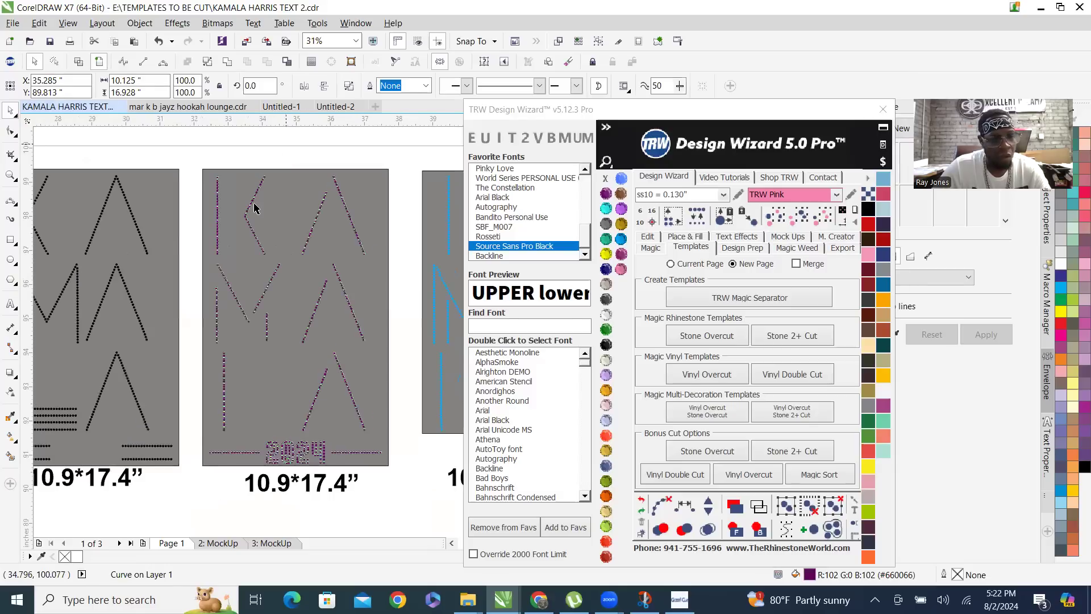
pyautogui.scroll(4, 256, 208)
pyautogui.scroll(4, 233, 243)
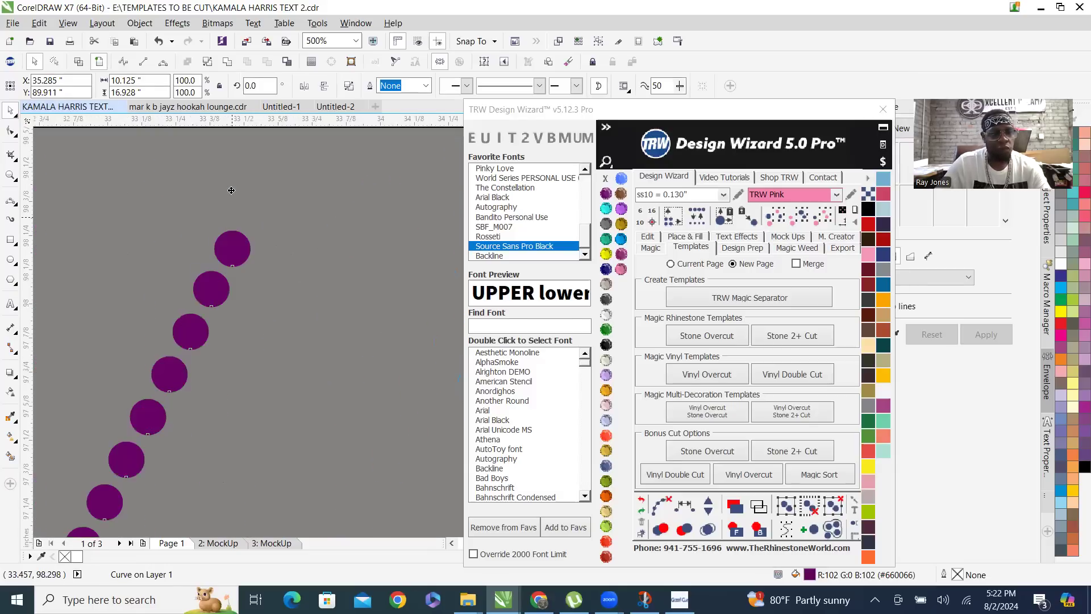
pyautogui.press('Up')
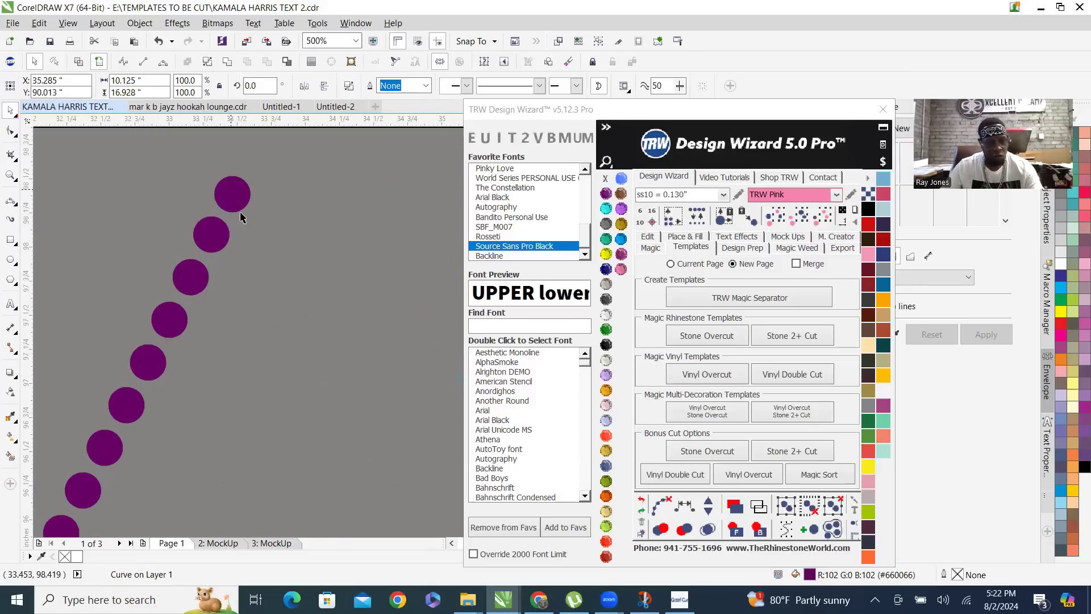
pyautogui.scroll(-10, 241, 216)
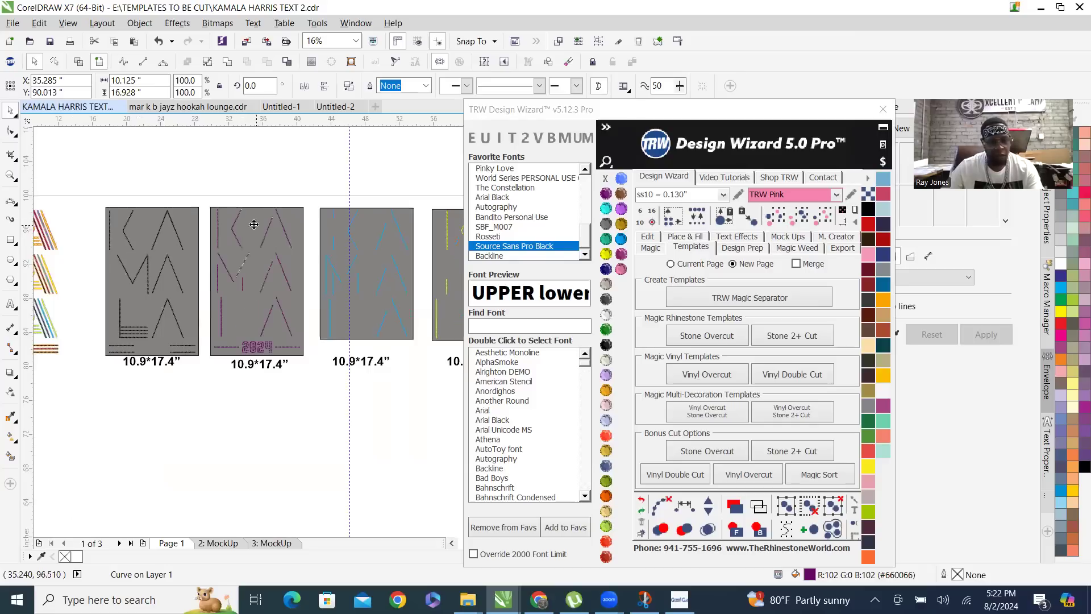
# Cut the stone shapes out of the grey rectangles of the purple and blue templates, keeping the stones as separate objects
pyautogui.click(261, 63)
pyautogui.hotkey('ctrl', 'l')
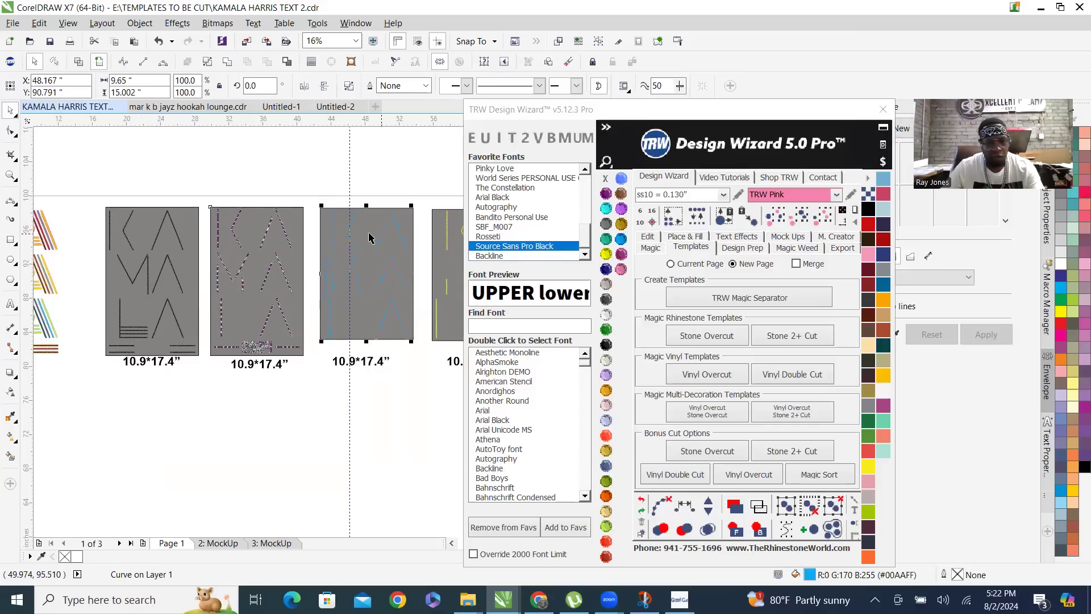
pyautogui.click(351, 208)
pyautogui.click(375, 85)
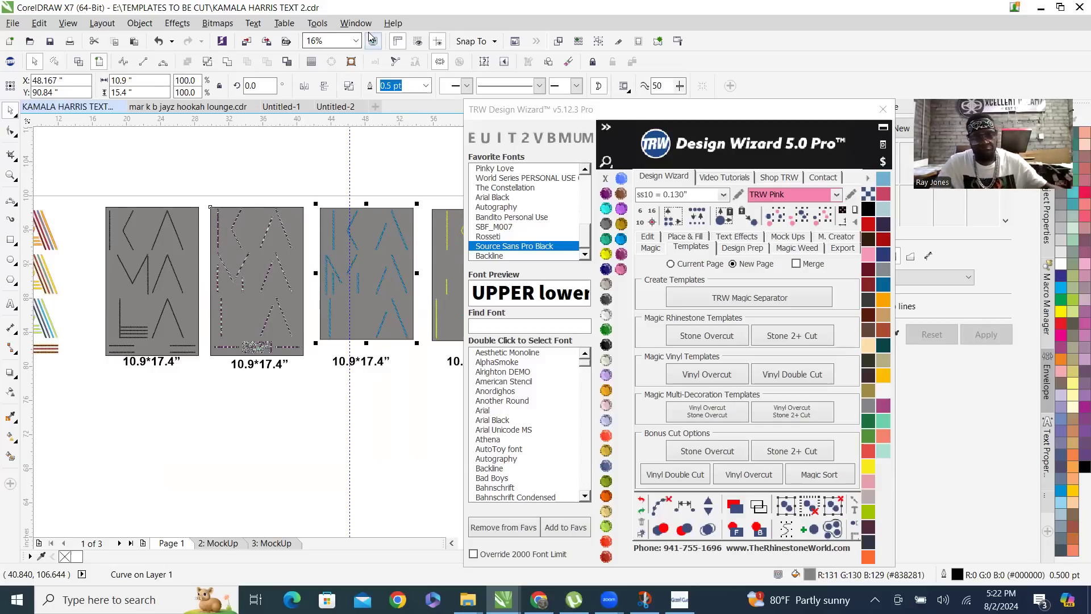
# Cut the stone shapes out of the grey rectangles of the yellow and black templates, keeping the stones as separate objects
pyautogui.click(435, 322)
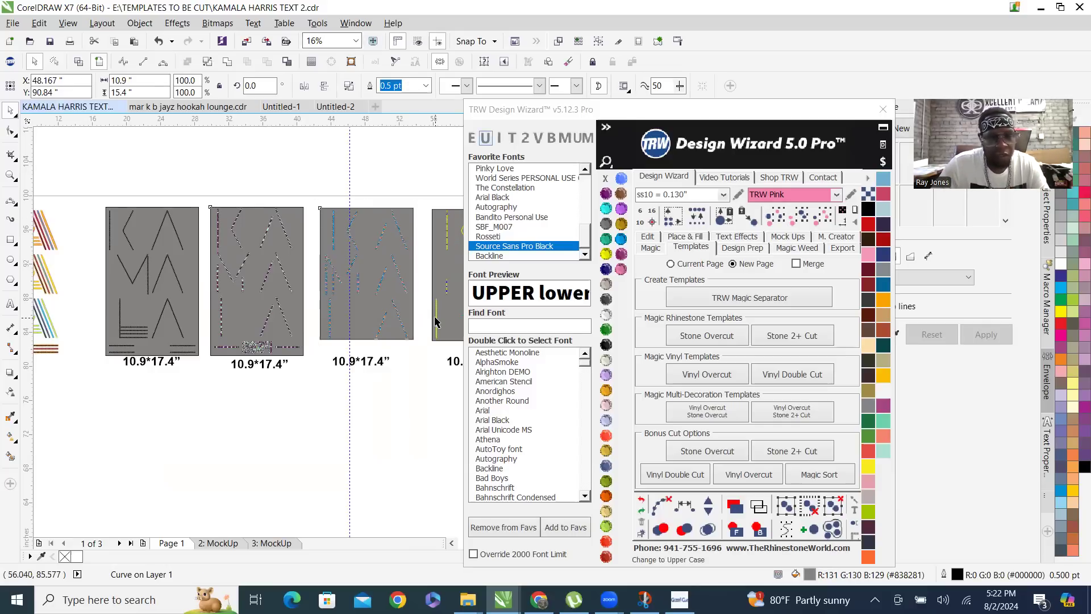
pyautogui.hotkey('ctrl', 'k')
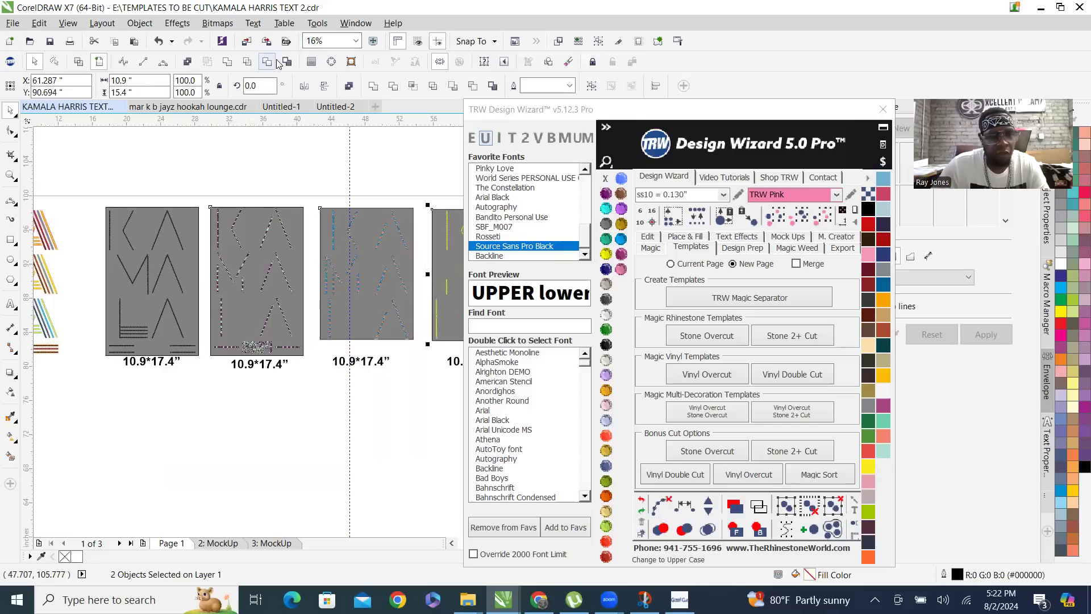
pyautogui.hotkey('ctrl', 'l')
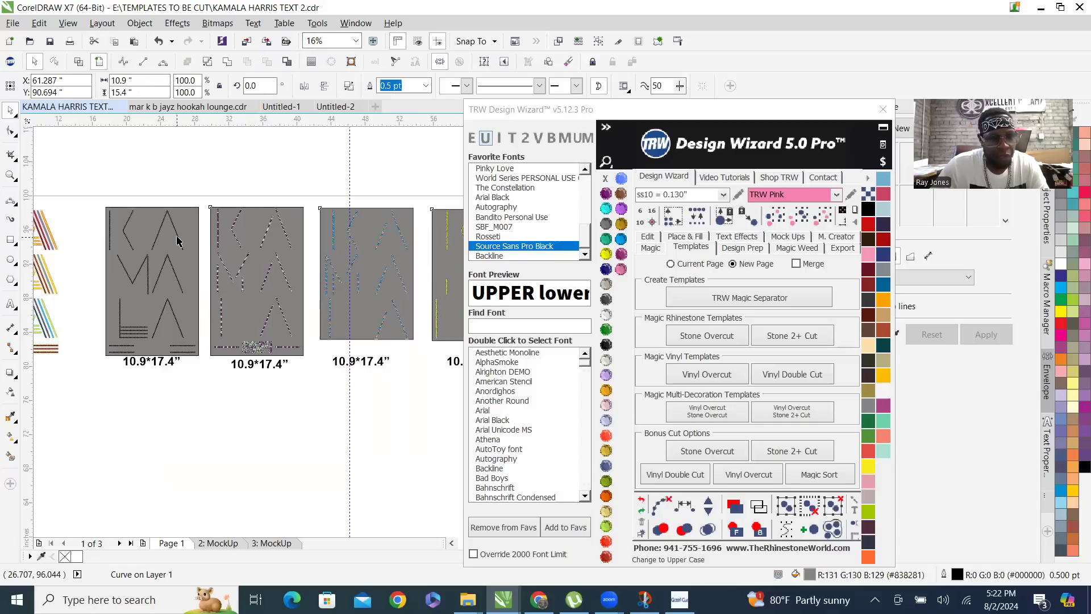
pyautogui.click(187, 226)
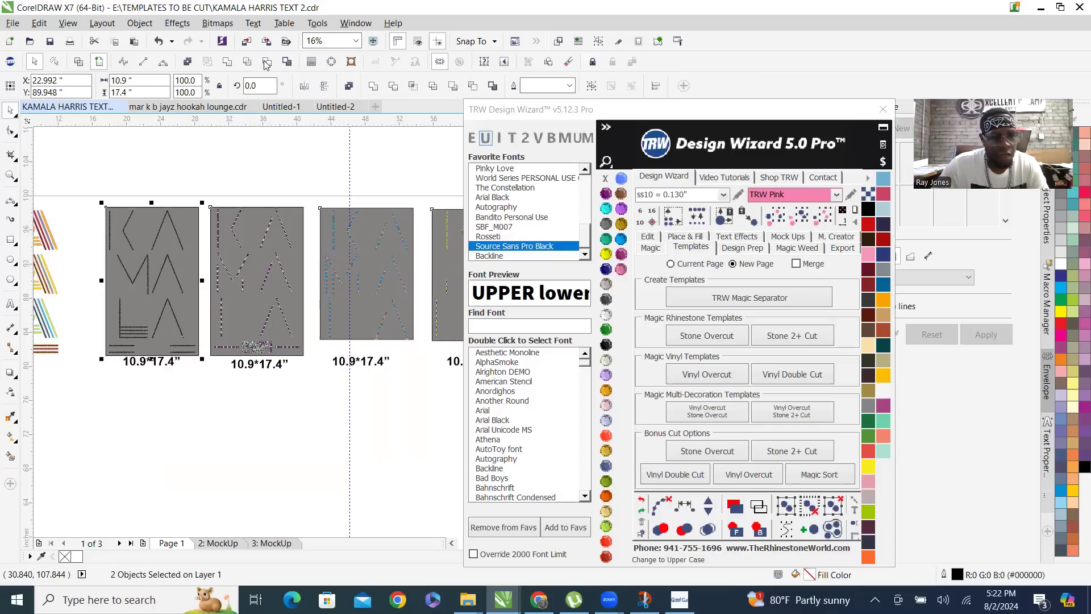
pyautogui.hotkey('ctrl', 'l')
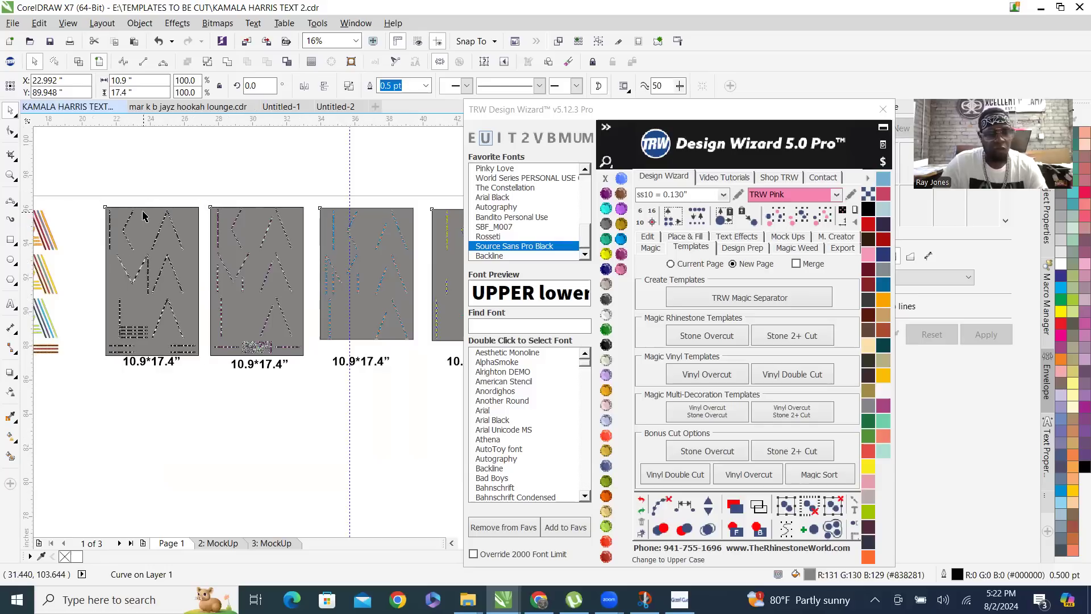
pyautogui.scroll(-2, 147, 210)
pyautogui.press('Escape')
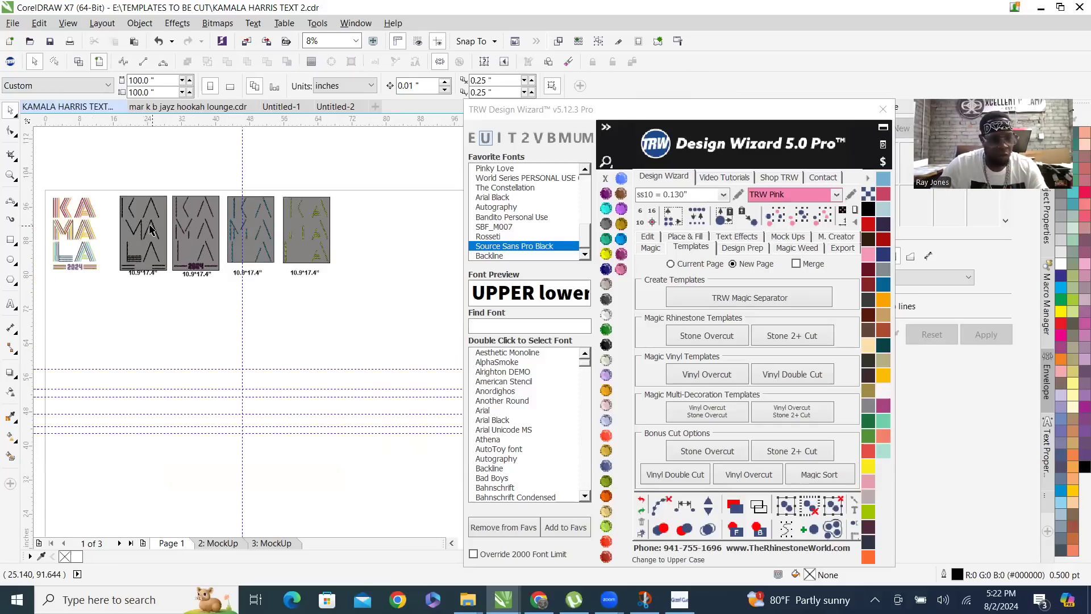
# Move the black, purple, blue and yellow stones straight down off their grey rectangles into the empty space beneath each one
pyautogui.click(146, 233)
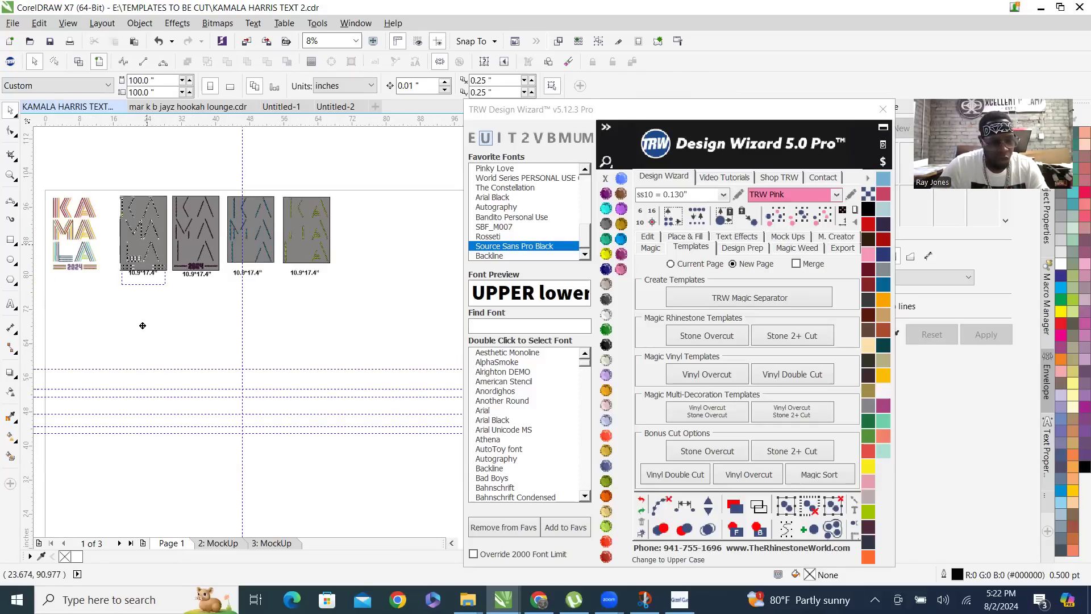
pyautogui.moveTo(142, 325); pyautogui.dragTo(142, 325)
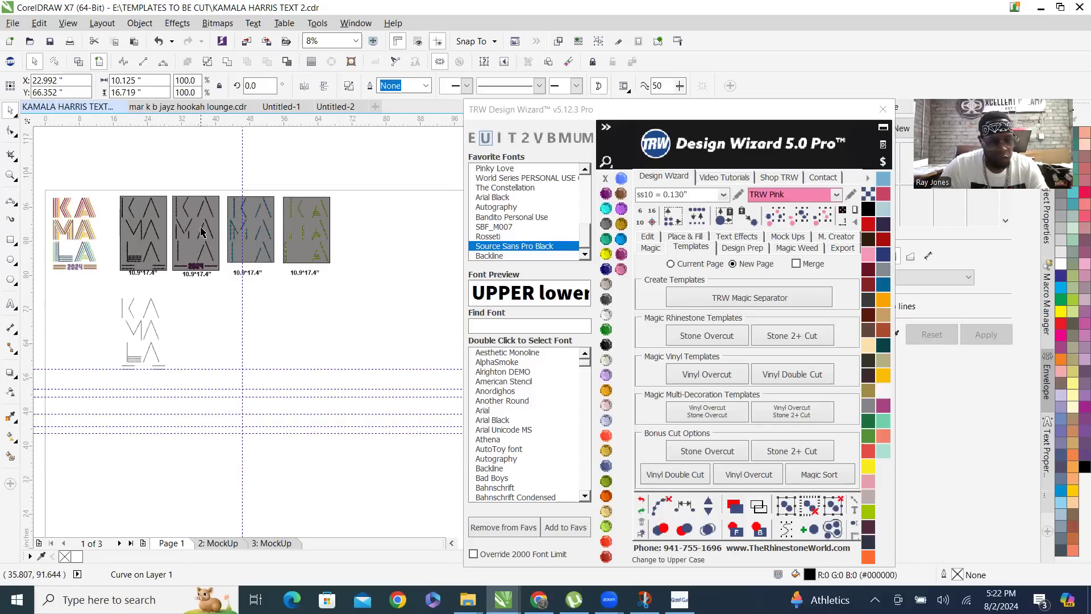
pyautogui.click(205, 335)
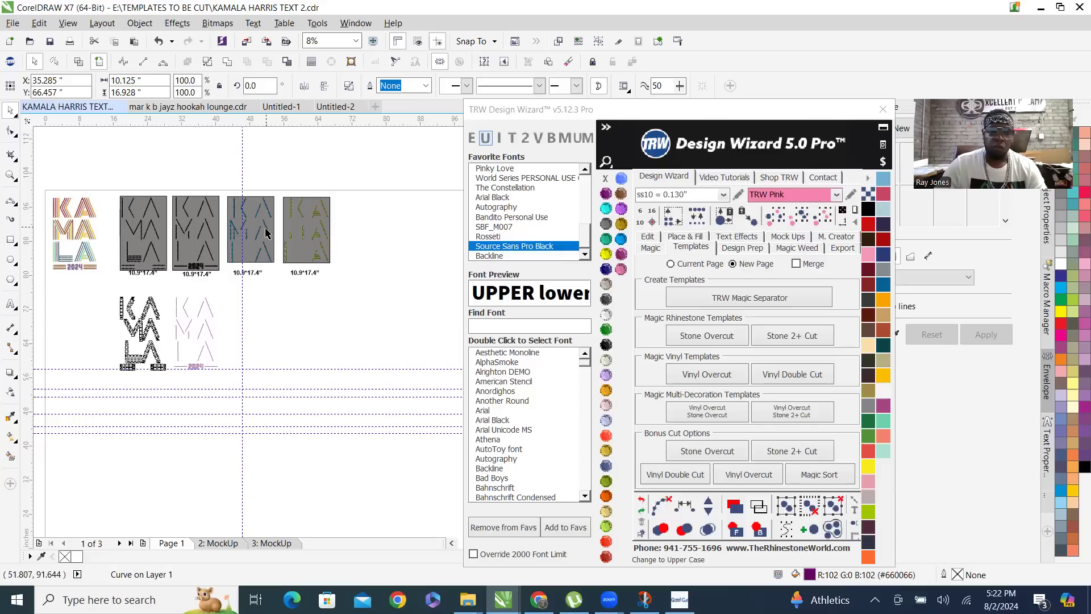
pyautogui.moveTo(264, 306); pyautogui.dragTo(243, 333)
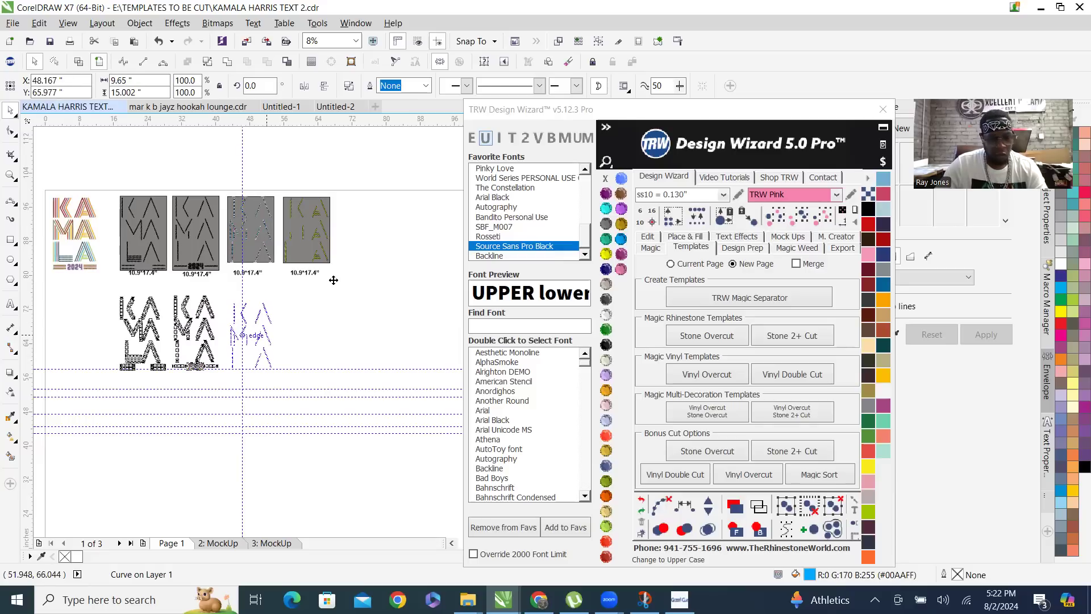
pyautogui.moveTo(316, 239); pyautogui.dragTo(330, 334)
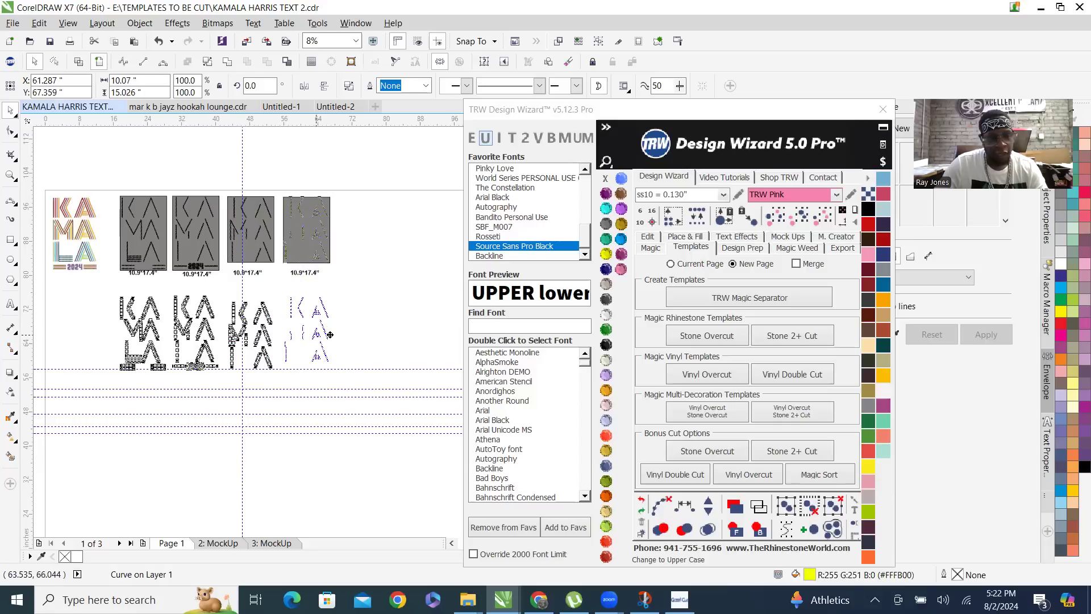
pyautogui.scroll(1, 306, 299)
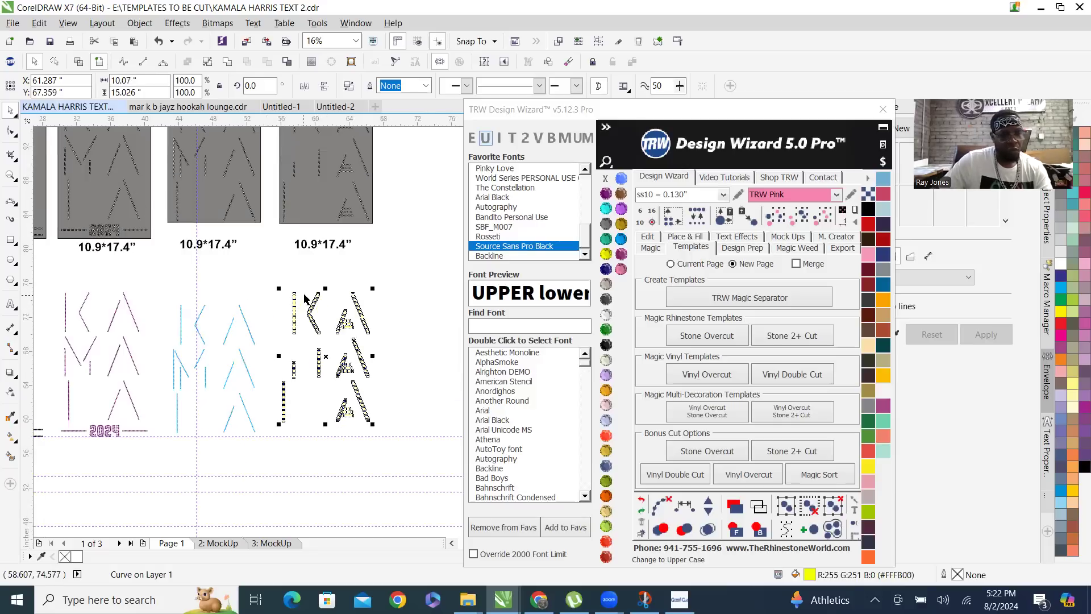
pyautogui.click(417, 444)
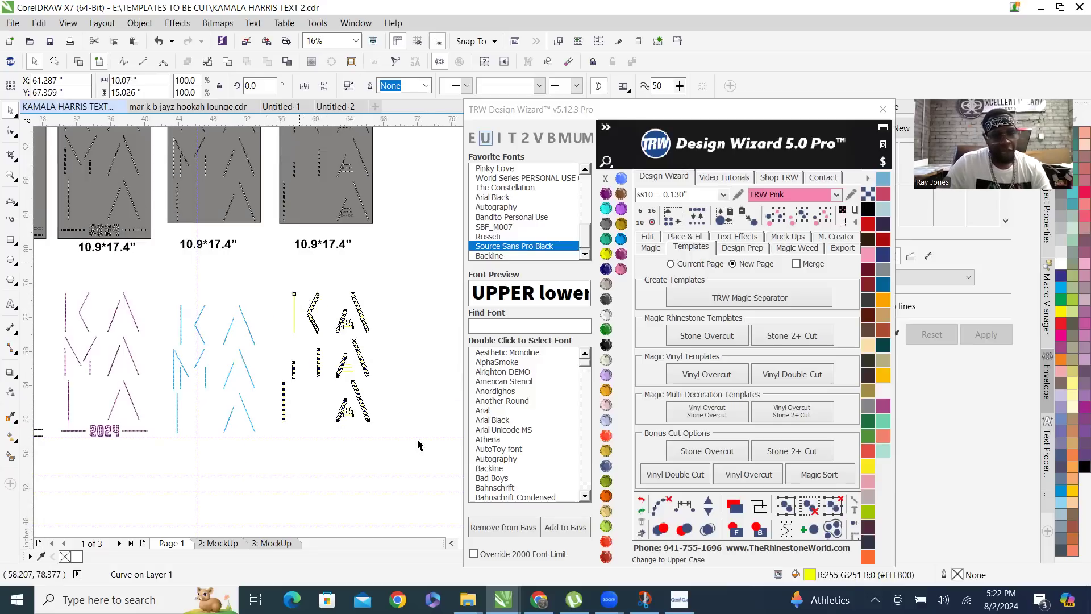
pyautogui.click(361, 352)
pyautogui.scroll(-1, 336, 315)
# Check the blue template's rectangle size and change its label to read 10.9*15.4”
pyautogui.scroll(2, 335, 336)
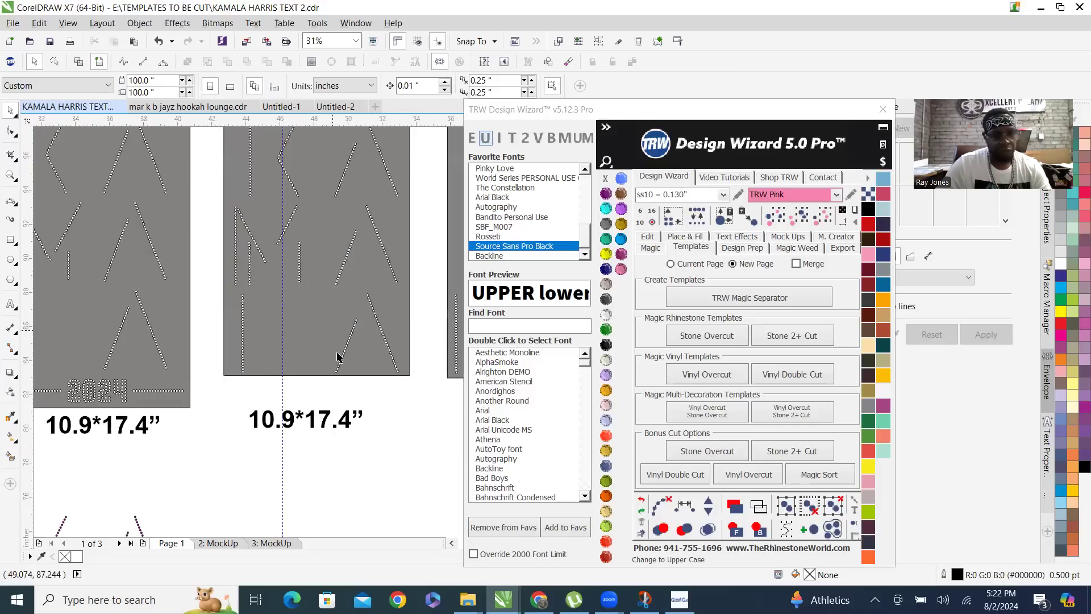
pyautogui.click(318, 377)
pyautogui.click(329, 423)
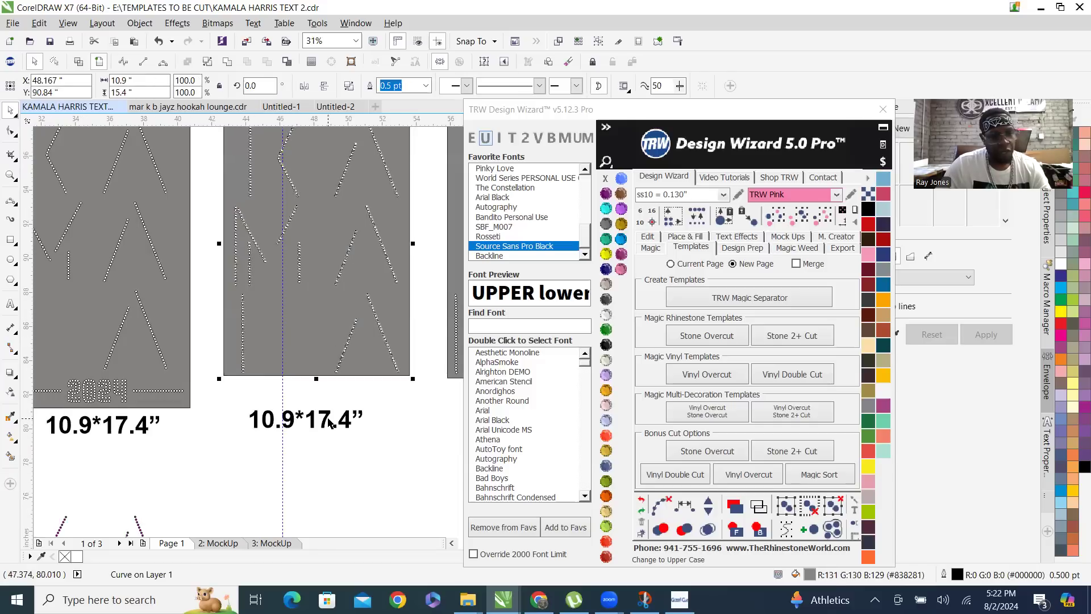
pyautogui.doubleClick(325, 417)
pyautogui.press('BackSpace')
pyautogui.write('5')
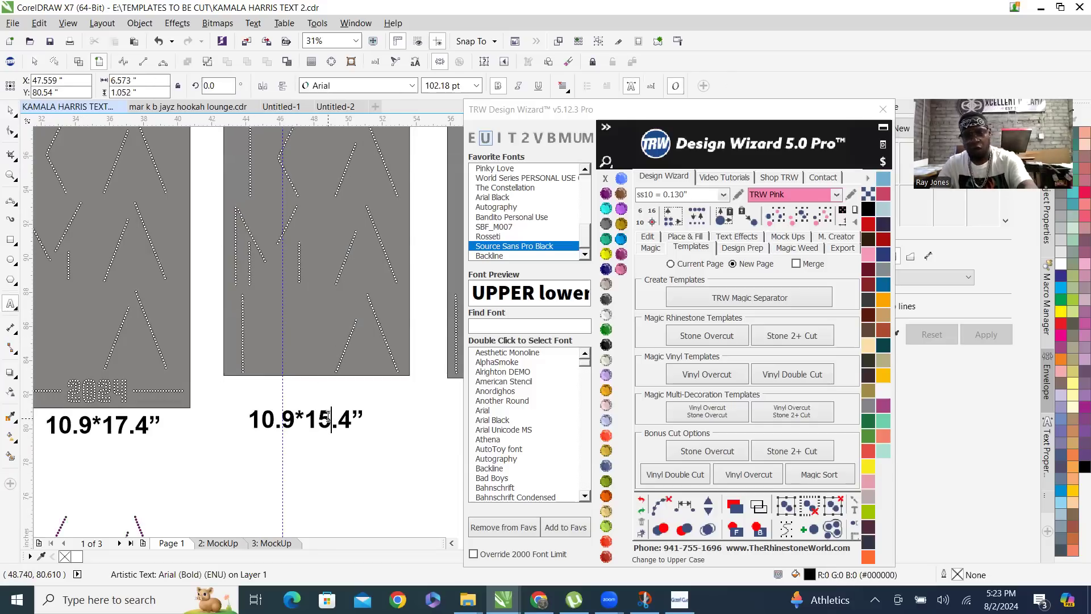
pyautogui.click(12, 108)
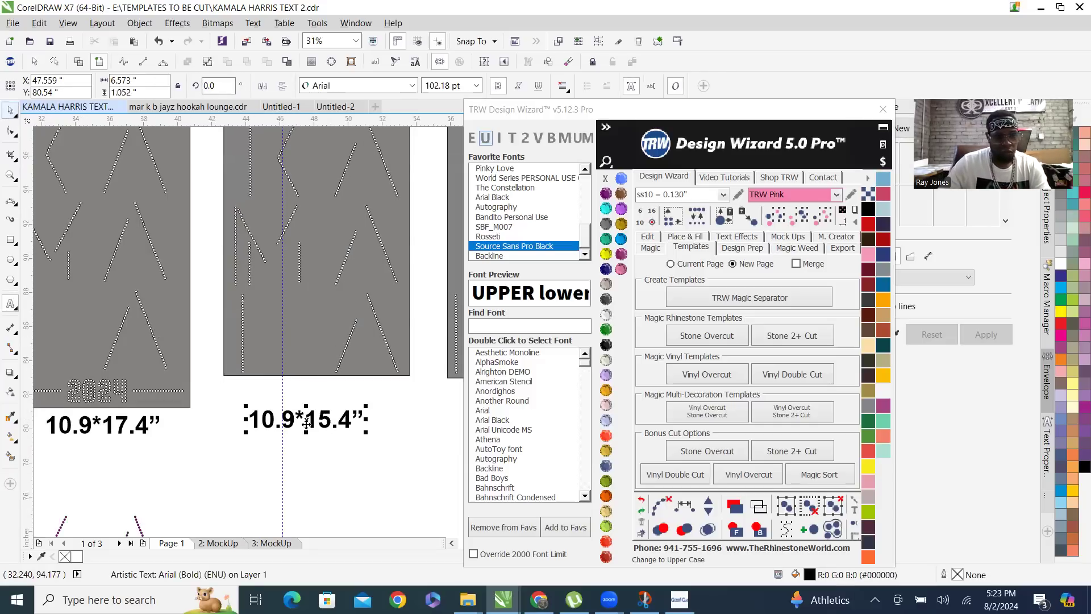
# Move the 10.9*15.4” label up close beneath the blue template and centre it horizontally on the grey rectangle
pyautogui.moveTo(313, 420); pyautogui.dragTo(313, 392)
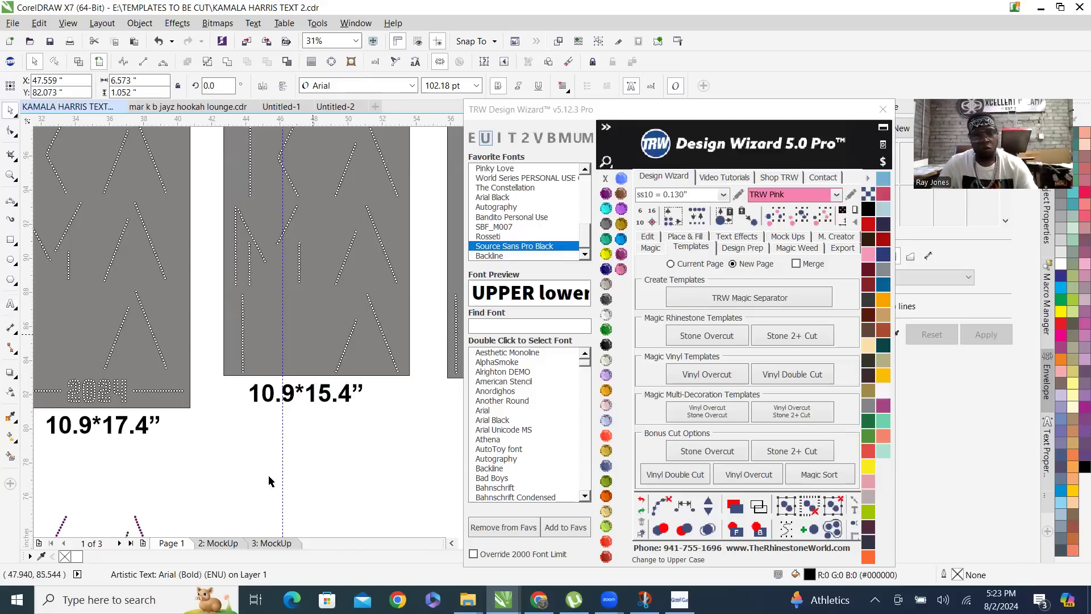
pyautogui.keyDown('shift'); pyautogui.click(313, 334); pyautogui.keyUp('shift')
pyautogui.scroll(-2, 195, 466)
pyautogui.scroll(-3, 269, 475)
pyautogui.press('Escape')
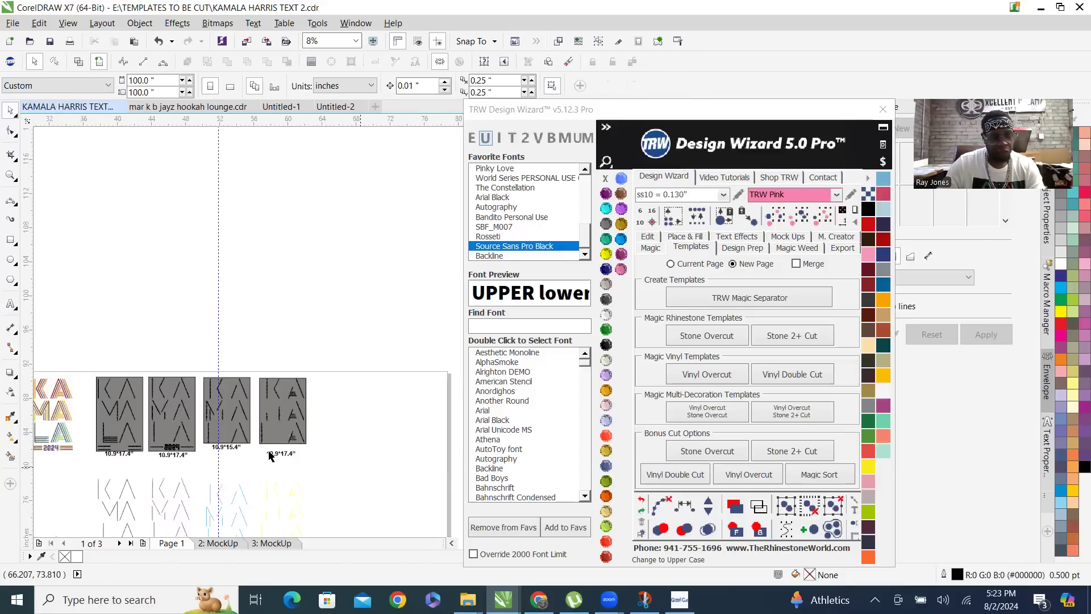
# Replace the yellow template's size label with a copy of the 10.9*15.4” label, centred beneath its grey rectangle
pyautogui.scroll(8, 365, 498)
pyautogui.scroll(-3, 369, 503)
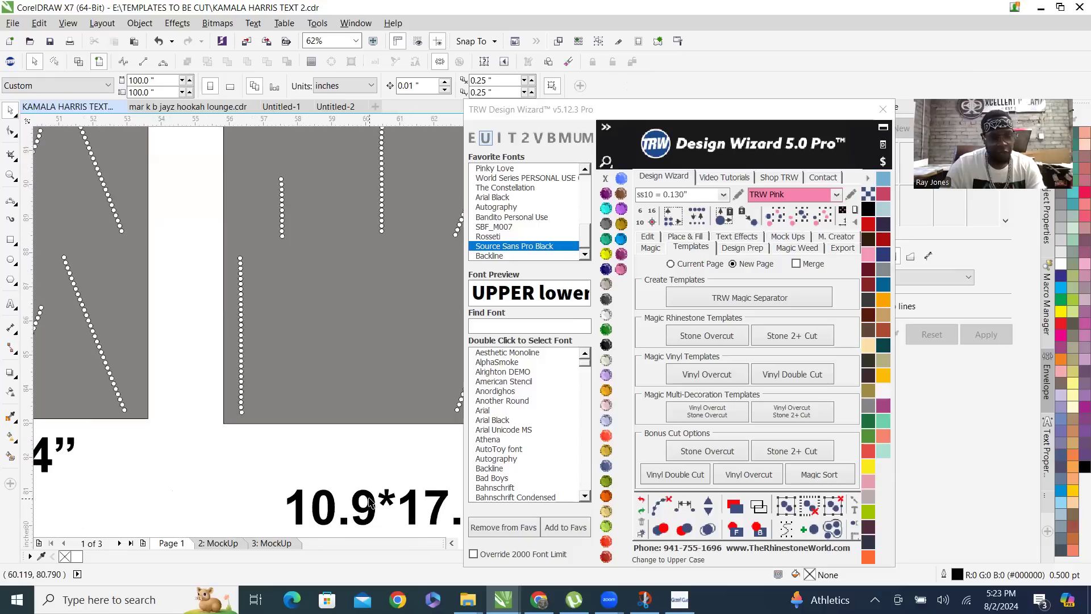
pyautogui.moveTo(363, 500); pyautogui.dragTo(67, 448)
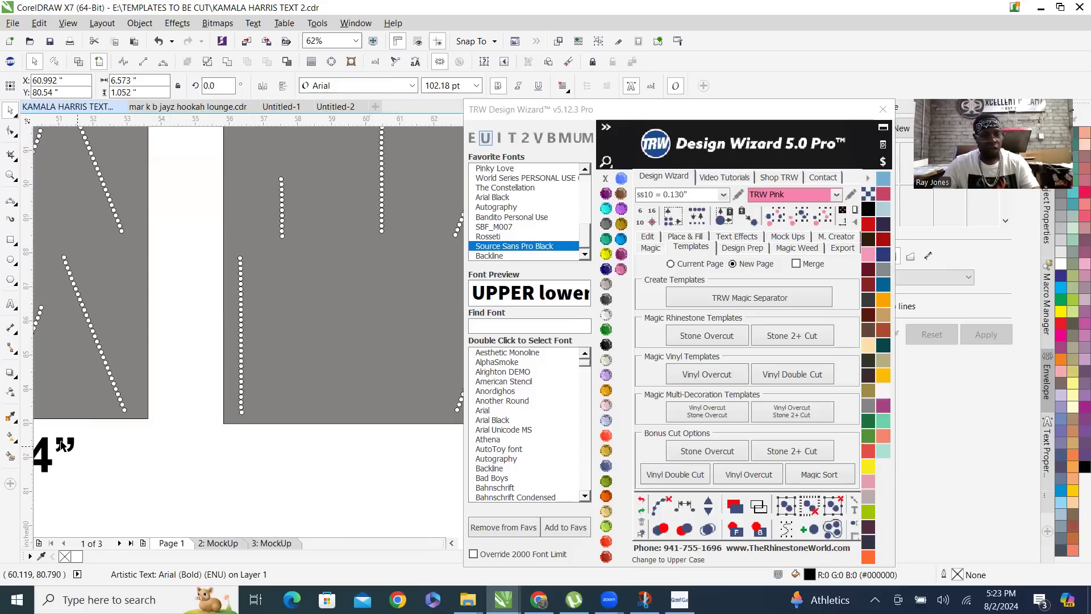
pyautogui.press('Delete')
pyautogui.hotkey('ctrl', 'z')
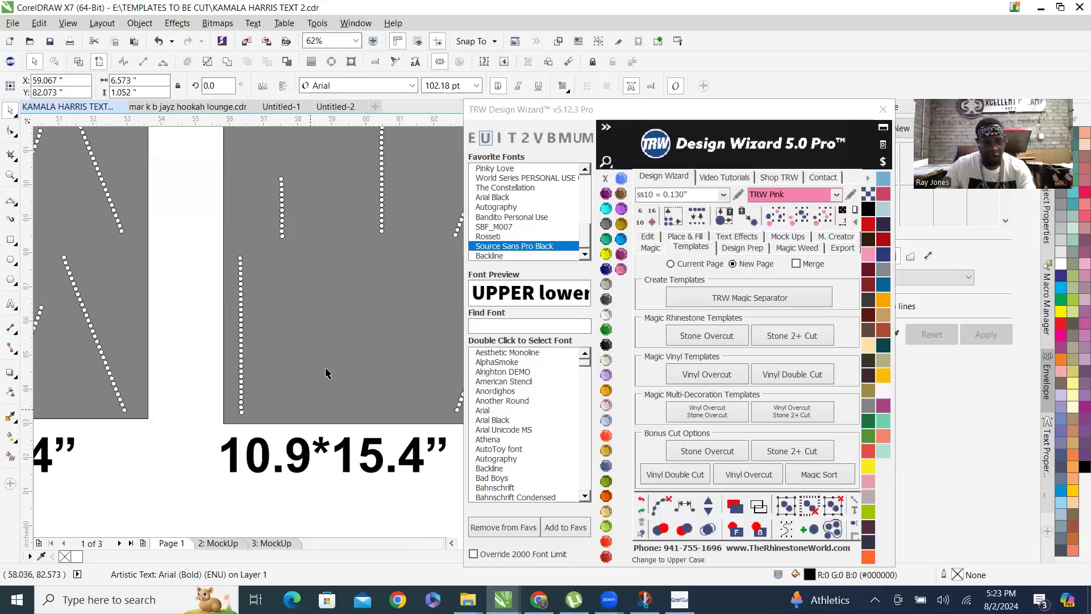
pyautogui.moveTo(307, 438); pyautogui.dragTo(324, 390)
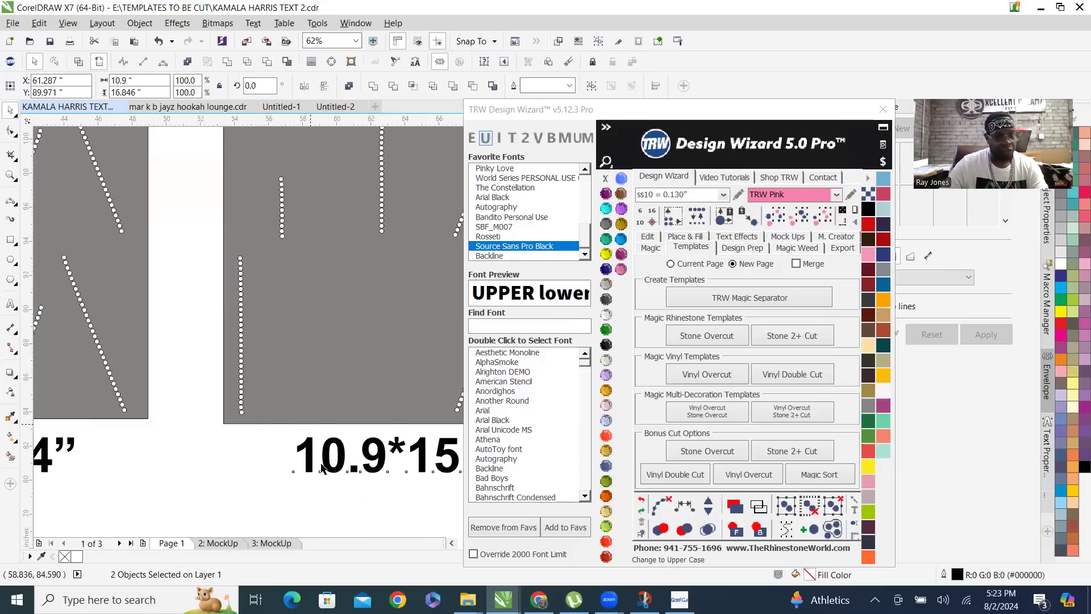
pyautogui.scroll(-2, 322, 467)
pyautogui.press('Escape')
# Centre the 10.9*17.4” labels horizontally on the grey rectangles of the purple and black templates
pyautogui.scroll(1, 77, 416)
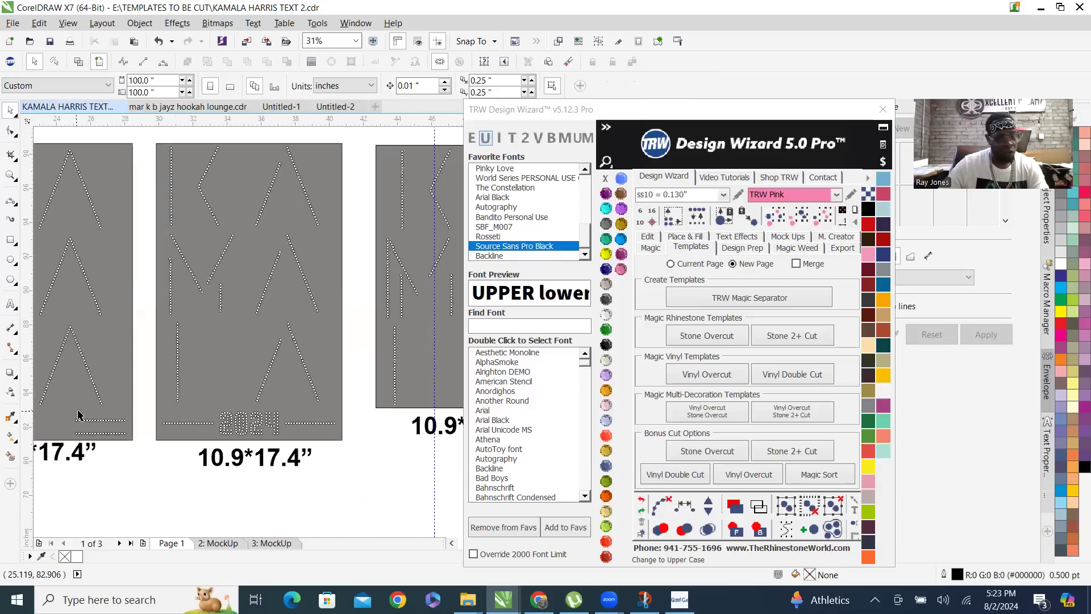
pyautogui.click(251, 459)
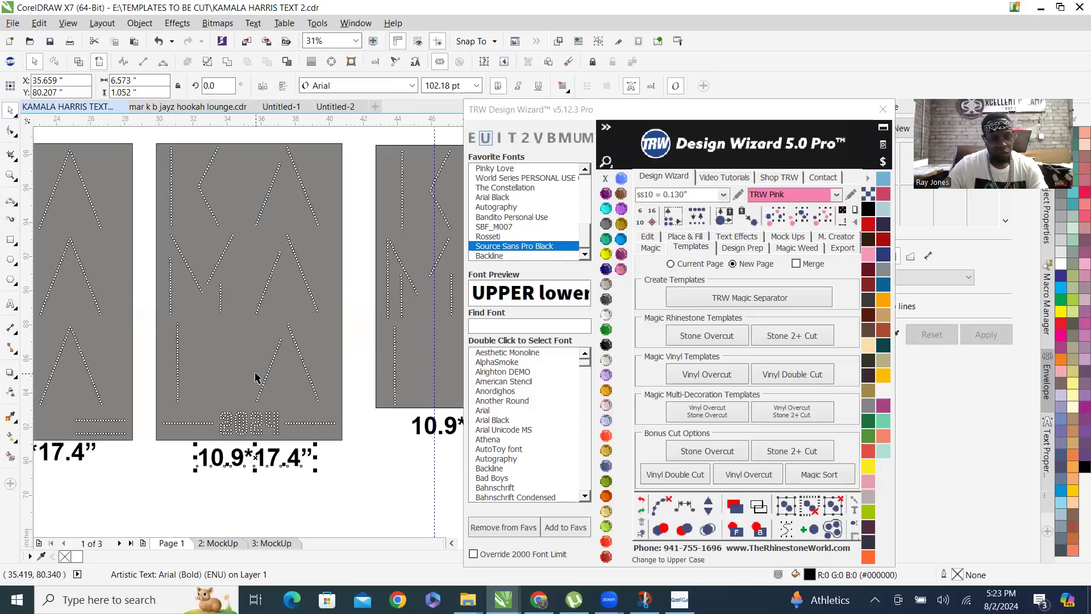
pyautogui.keyDown('shift'); pyautogui.click(200, 438); pyautogui.keyUp('shift')
pyautogui.scroll(-2, 154, 448)
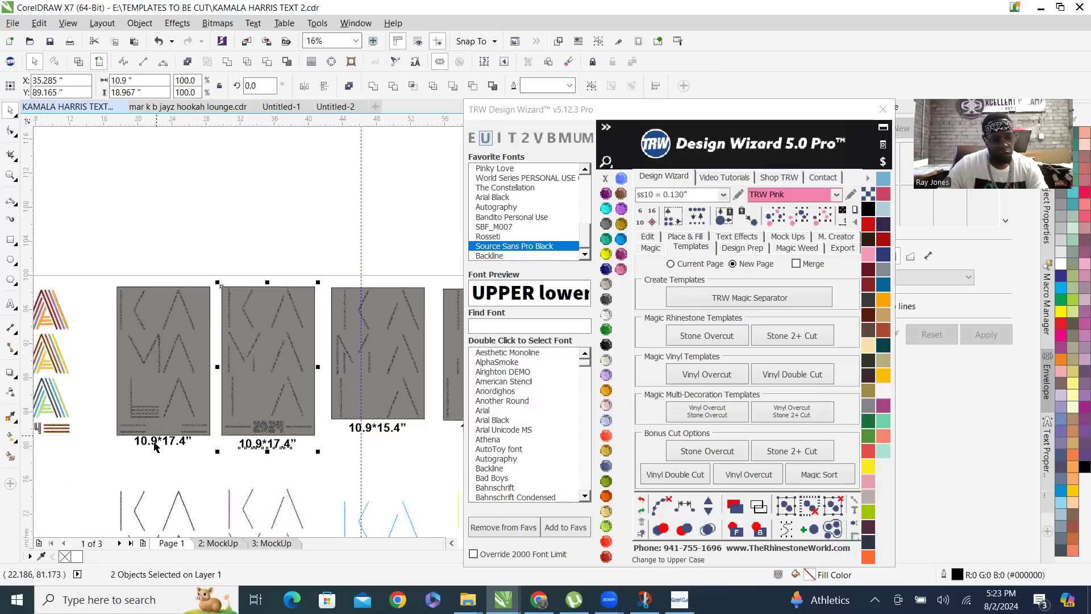
pyautogui.press('Tab')
pyautogui.keyDown('shift'); pyautogui.click(189, 376); pyautogui.keyUp('shift')
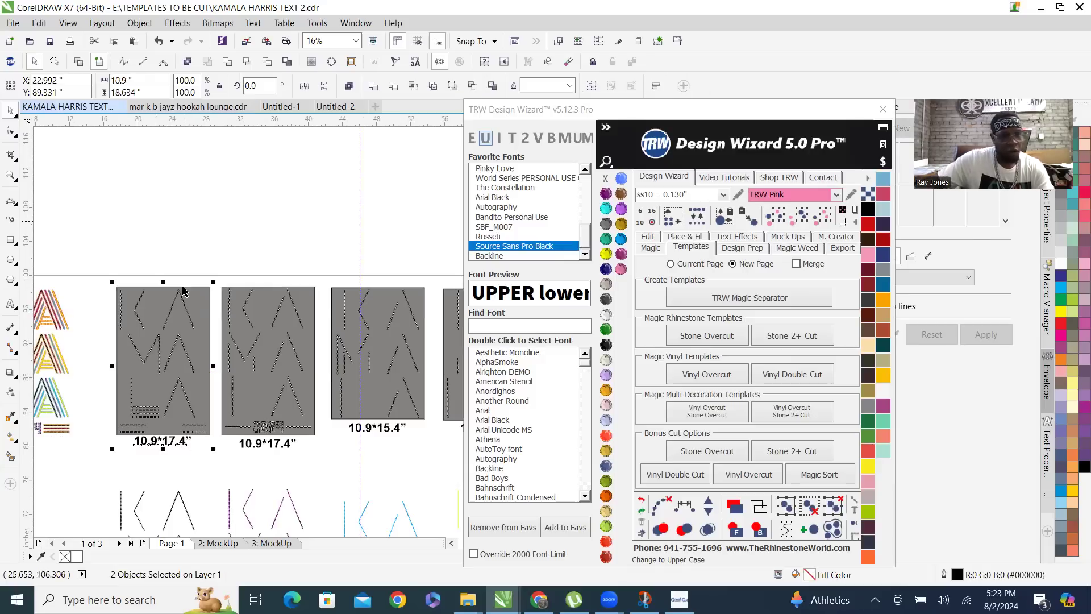
pyautogui.press('Escape')
pyautogui.moveTo(171, 443); pyautogui.dragTo(167, 278)
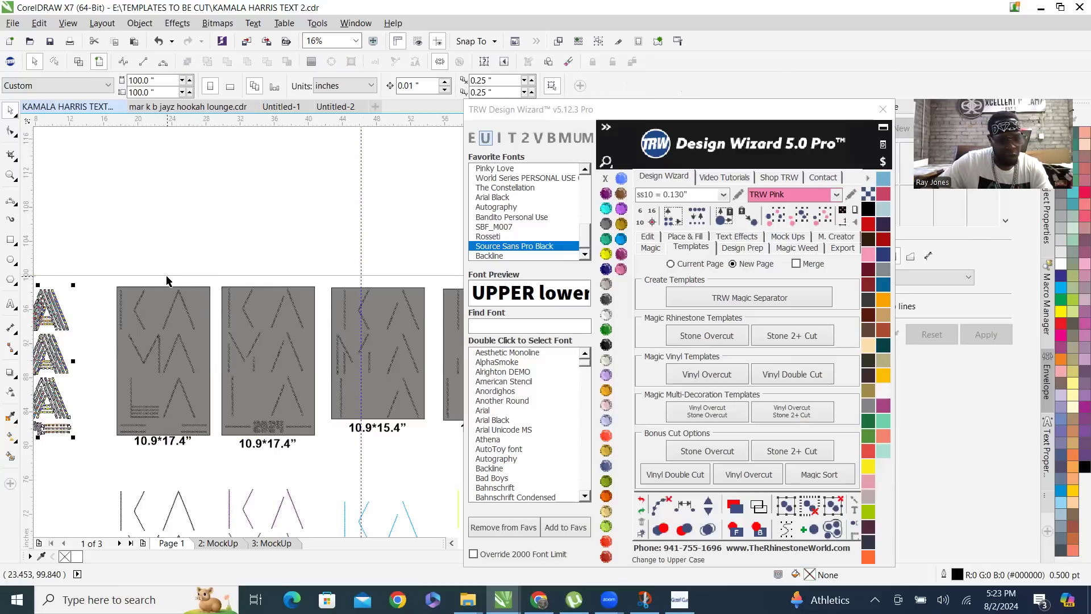
pyautogui.scroll(-2, 261, 349)
pyautogui.scroll(-2, 244, 351)
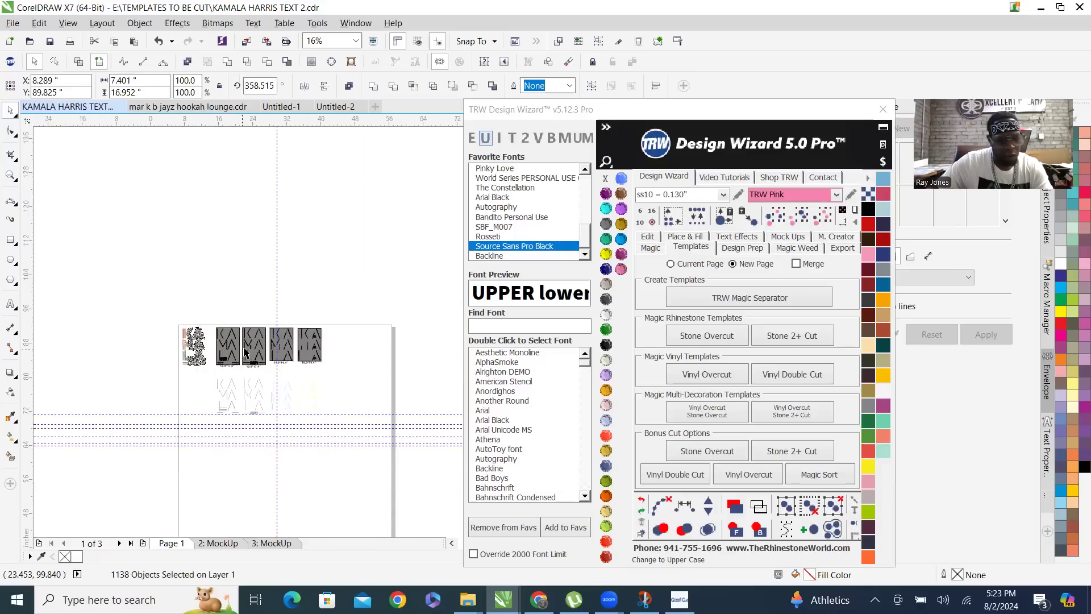
pyautogui.scroll(4, 294, 352)
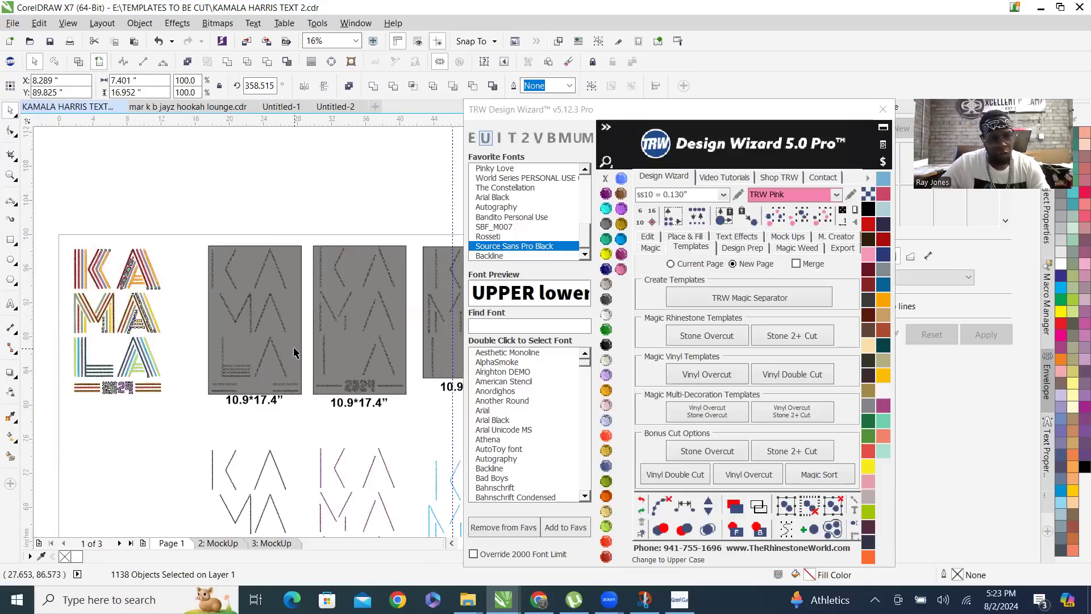
# Place a copy of the black template's 10.9*17.4” label just above its grey rectangle
pyautogui.click(275, 398)
pyautogui.click(270, 411)
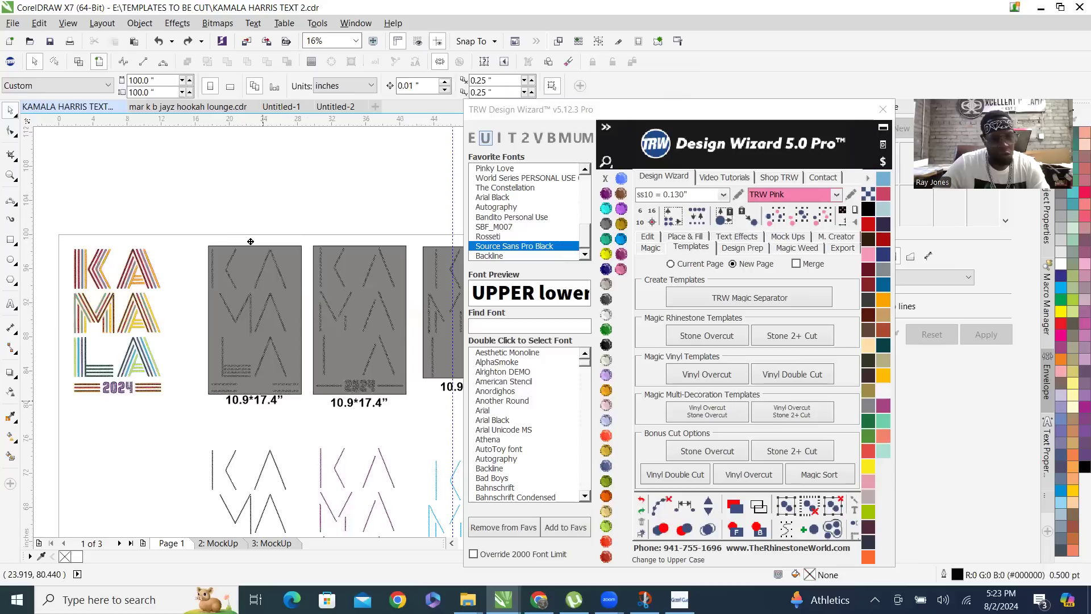
pyautogui.hotkey('ctrl', 'z')
pyautogui.scroll(3, 261, 236)
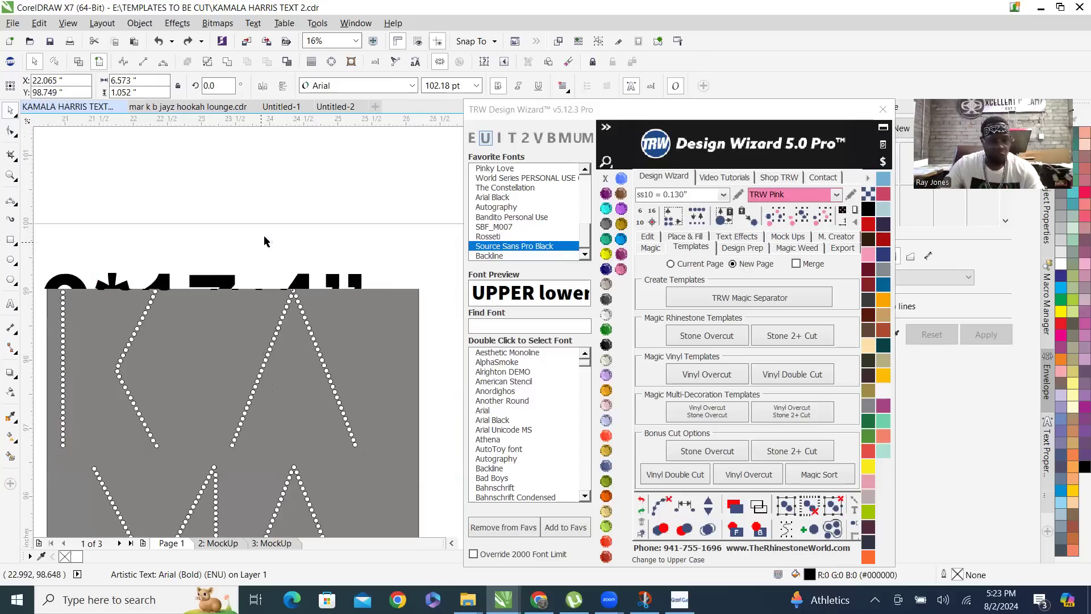
pyautogui.scroll(5, 126, 425)
pyautogui.hotkey('ctrl', 'd')
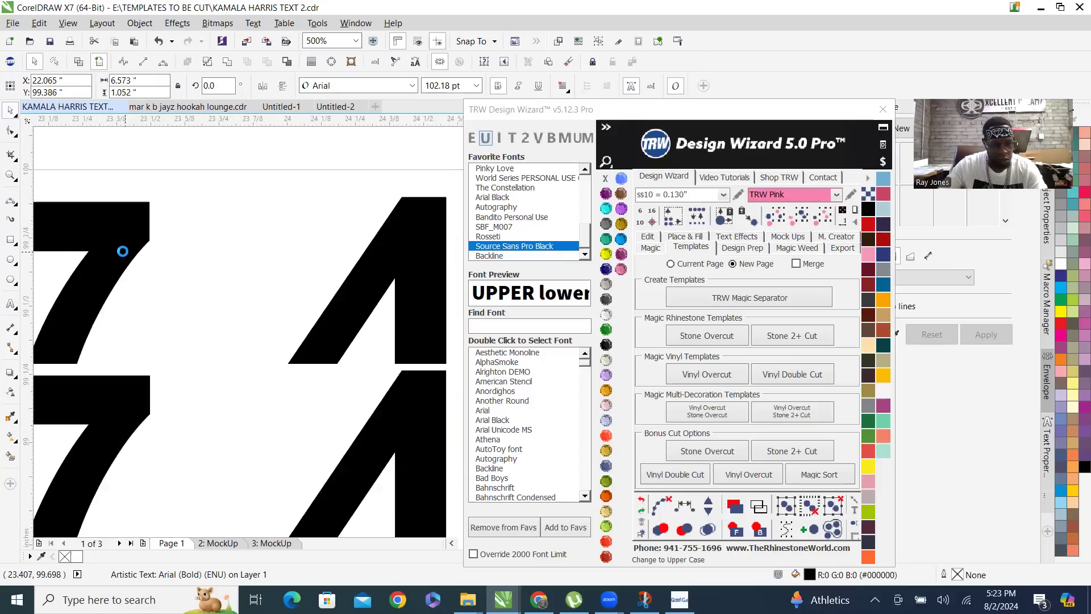
pyautogui.scroll(-4, 288, 288)
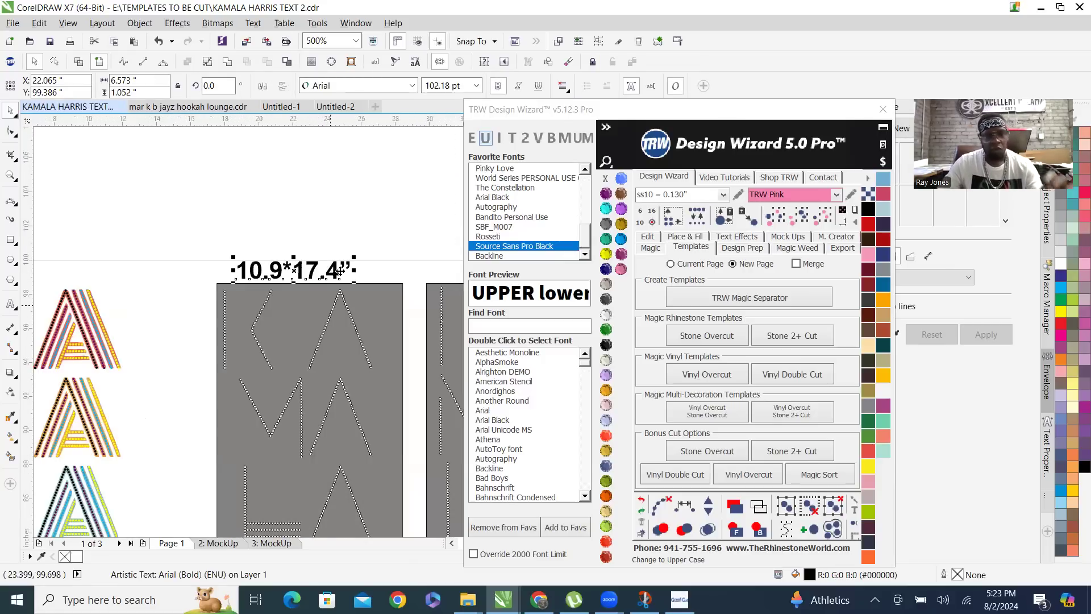
pyautogui.scroll(3, 339, 271)
# Change the copied label's text to STONE GROUP 1 and centre it horizontally on the black template's grey rectangle
pyautogui.hotkey('ctrl', 'a')
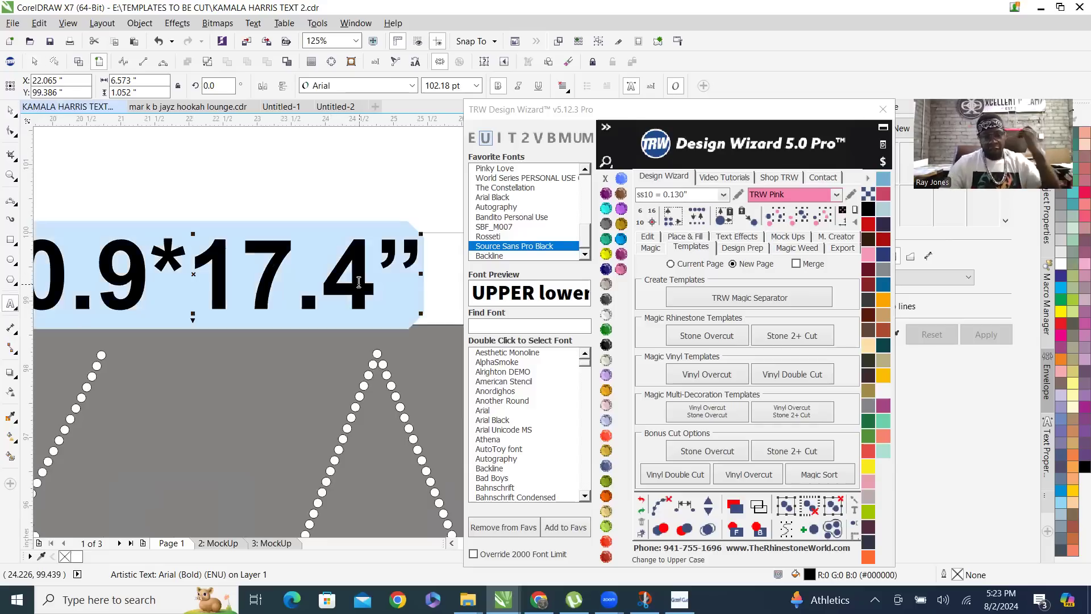
pyautogui.write('TONE GR')
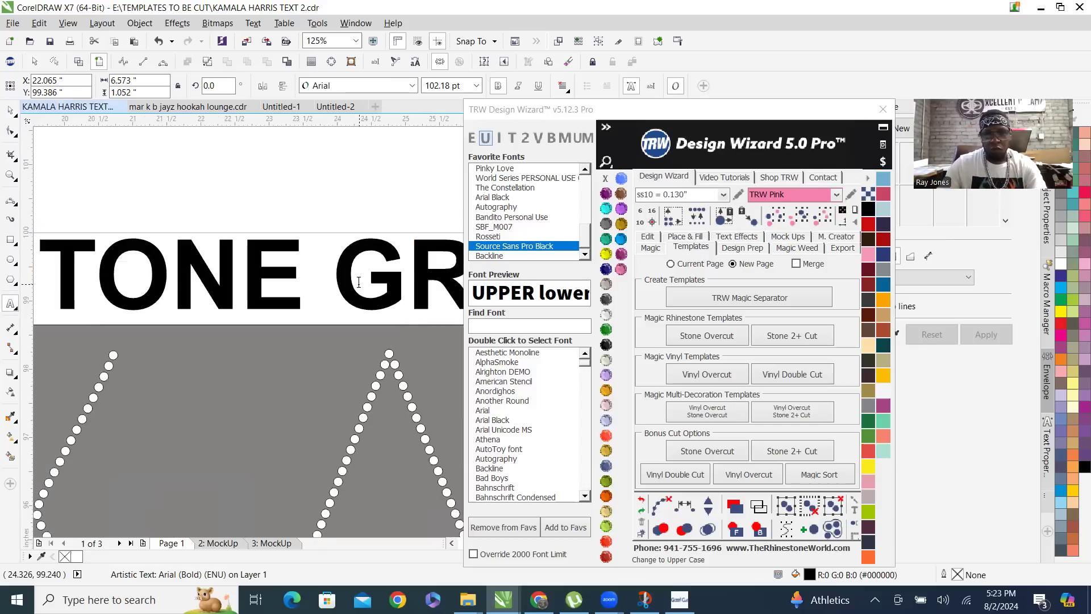
pyautogui.click(10, 113)
pyautogui.keyDown('shift'); pyautogui.click(199, 415); pyautogui.keyUp('shift')
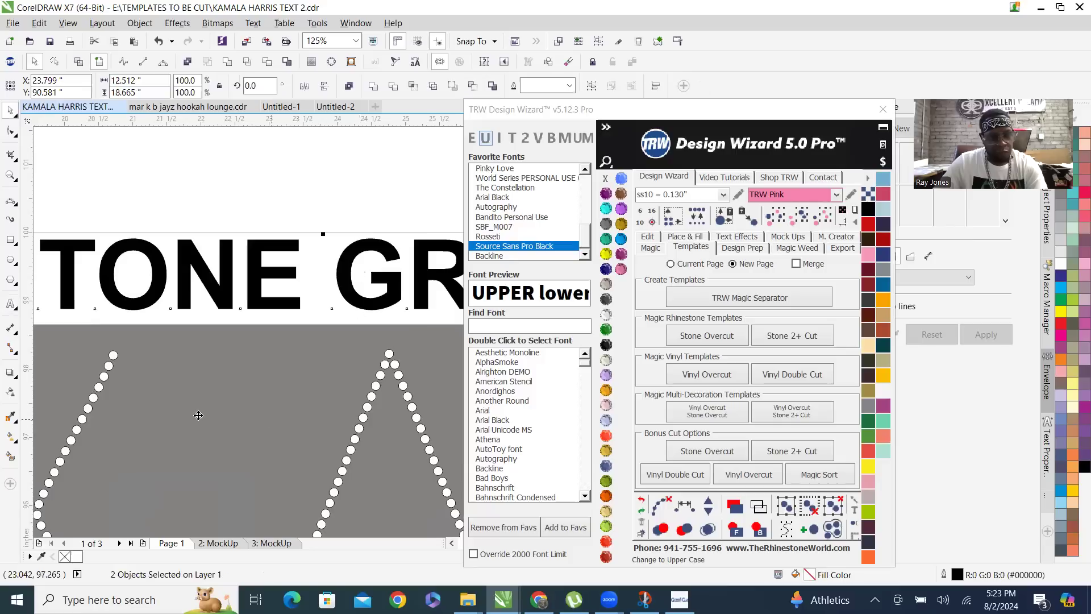
pyautogui.scroll(-4, 201, 334)
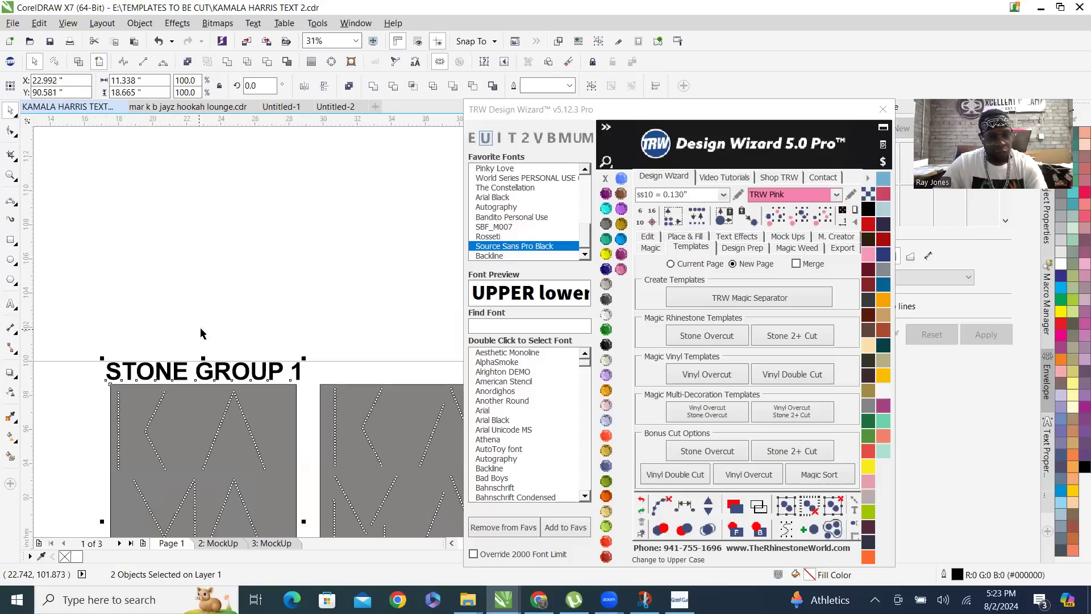
# Scale the STONE GROUP 1 label down about its centre to about 6.7 inches wide
pyautogui.click(326, 329)
pyautogui.scroll(4, 341, 318)
pyautogui.click(329, 320)
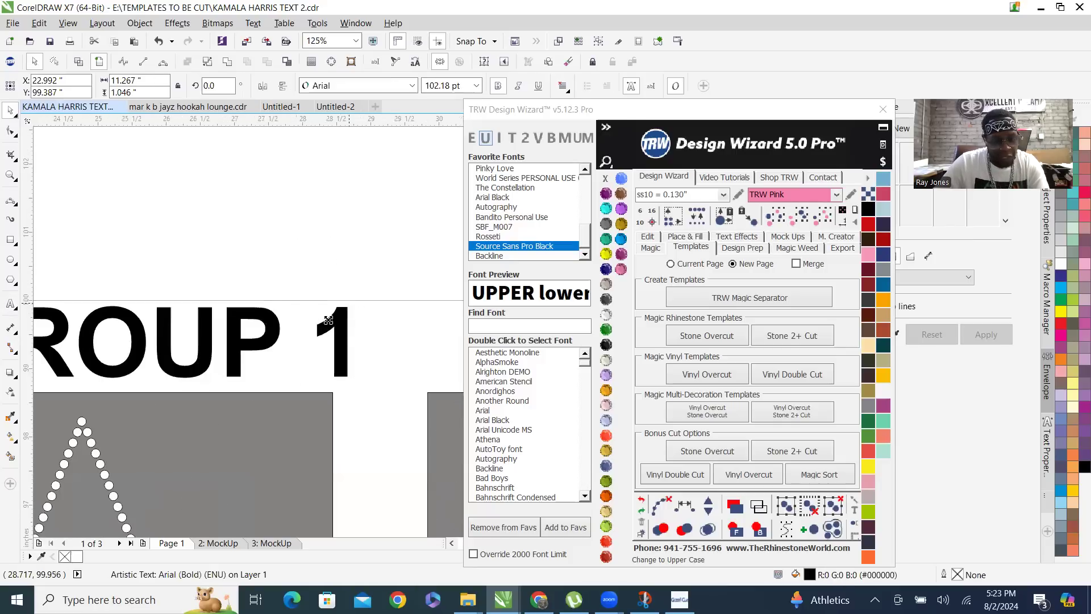
pyautogui.moveTo(325, 322); pyautogui.dragTo(334, 318)
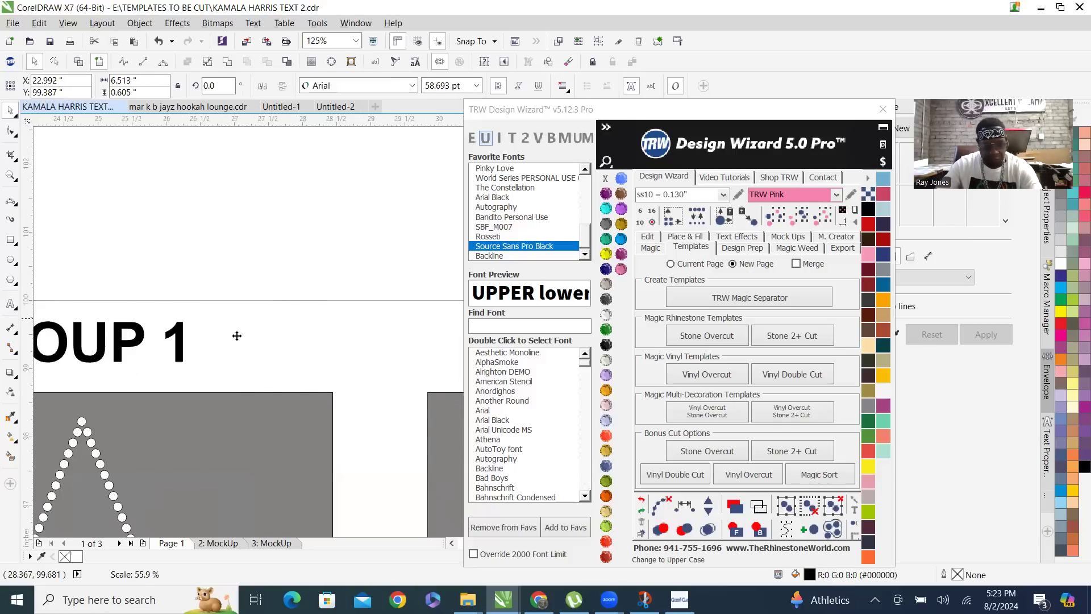
pyautogui.moveTo(237, 336); pyautogui.dragTo(239, 336)
pyautogui.scroll(-5, 292, 344)
pyautogui.scroll(-1, 234, 337)
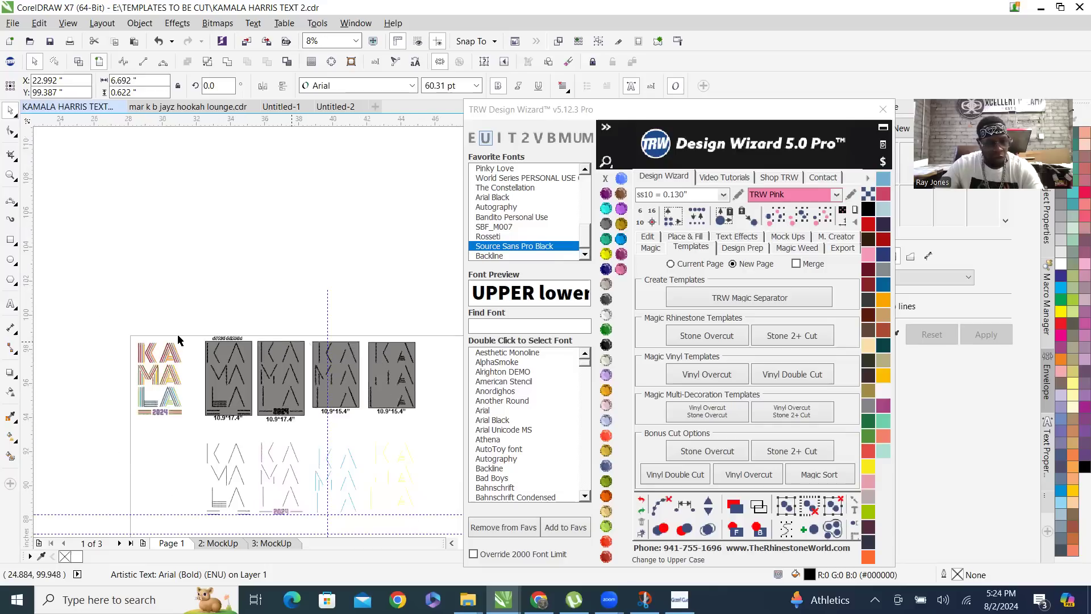
# Place a copy of the STONE GROUP 1 label just above the purple template's grey rectangle
pyautogui.scroll(2, 178, 340)
pyautogui.scroll(1, 98, 325)
pyautogui.moveTo(87, 325); pyautogui.dragTo(294, 336)
pyautogui.rightClick(293, 336)
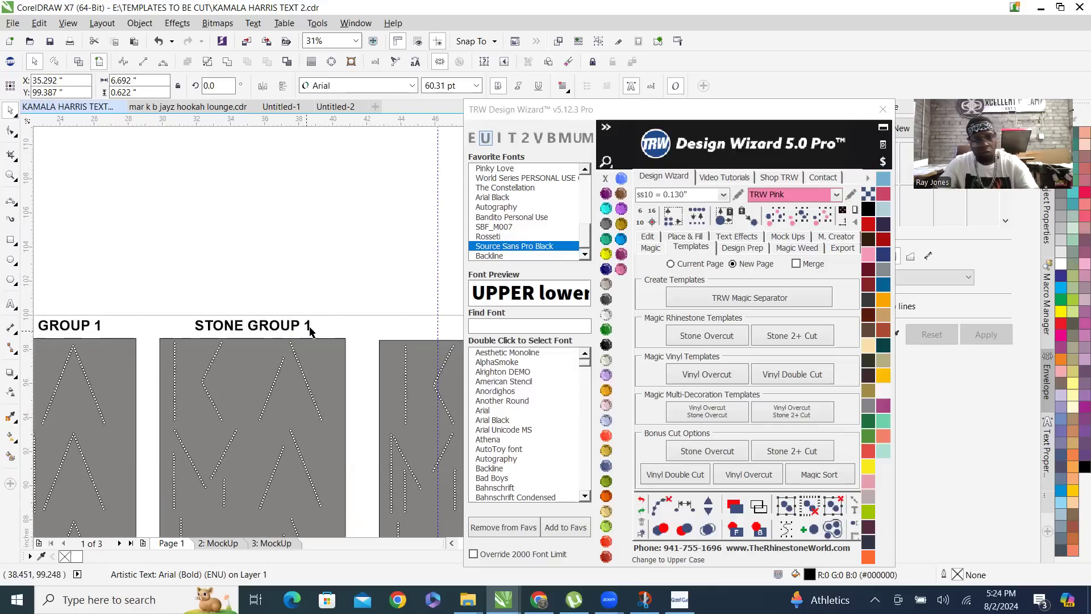
# Change the copied label's text to STONE GROUP 2 and centre it horizontally on the purple template's grey rectangle
pyautogui.press('Escape')
pyautogui.click(309, 325)
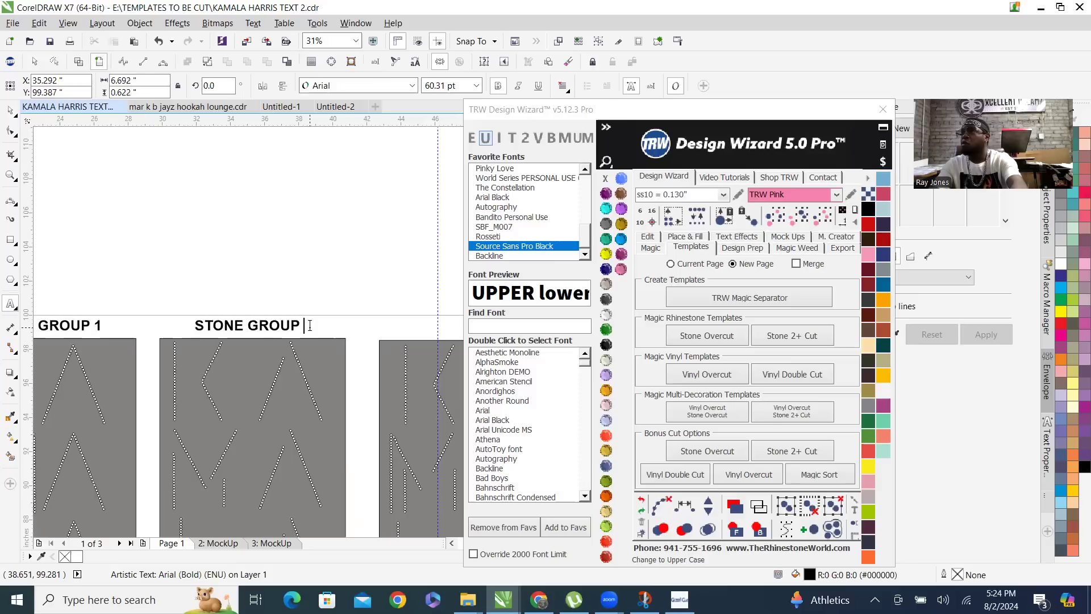
pyautogui.write('2')
pyautogui.hotkey('ctrl', 'space')
pyautogui.press('F10')
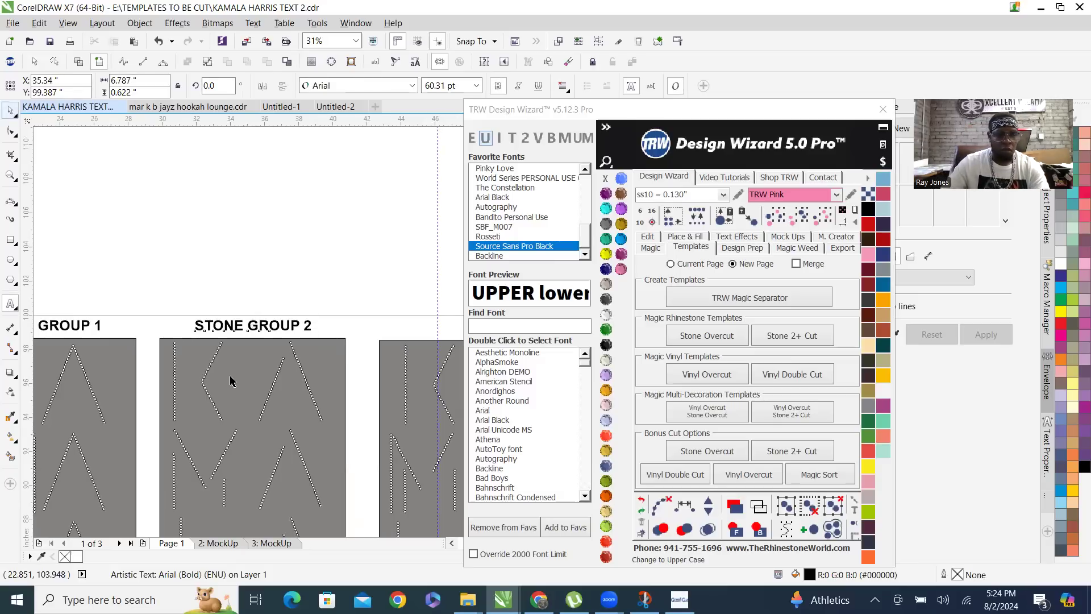
pyautogui.click(242, 375)
pyautogui.press('c')
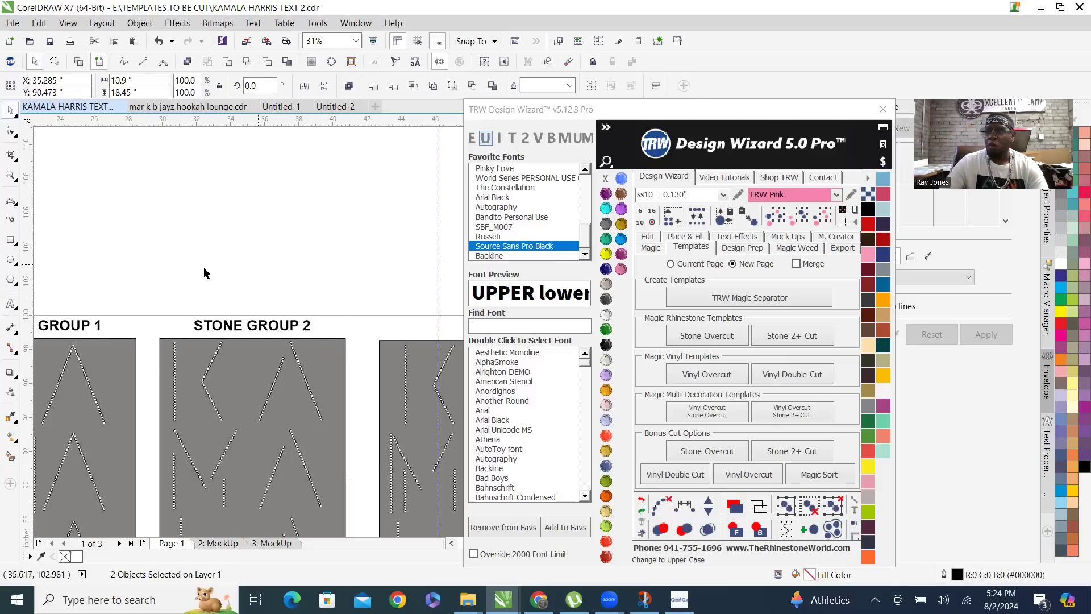
pyautogui.click(112, 291)
# Add a STONE GROUP 3 label centred above the blue template's grey rectangle by copying and editing the STONE GROUP 2 label
pyautogui.scroll(-2, 121, 284)
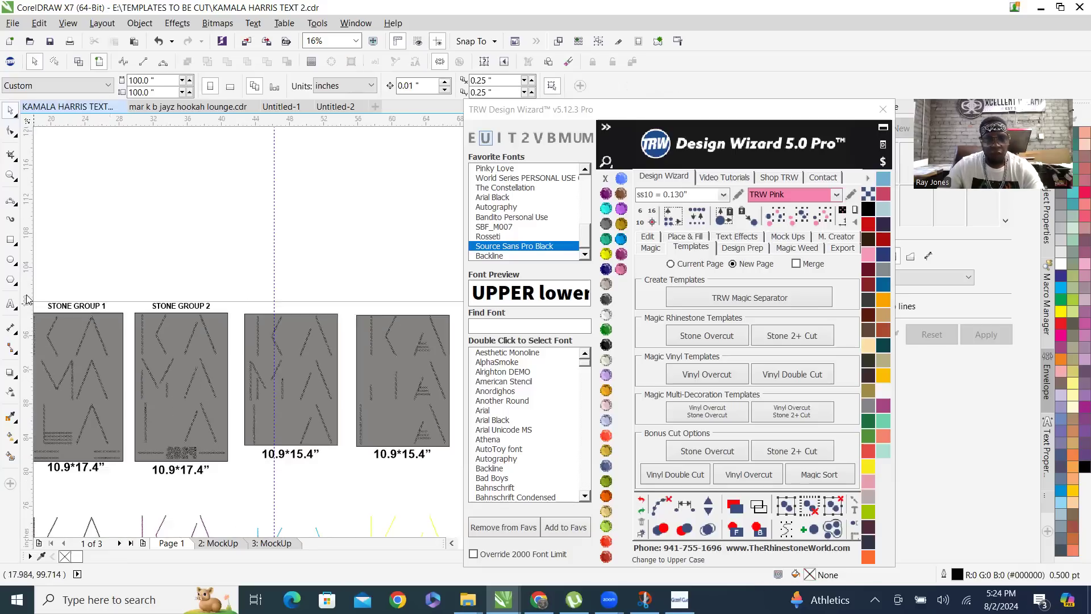
pyautogui.moveTo(196, 307); pyautogui.dragTo(337, 307)
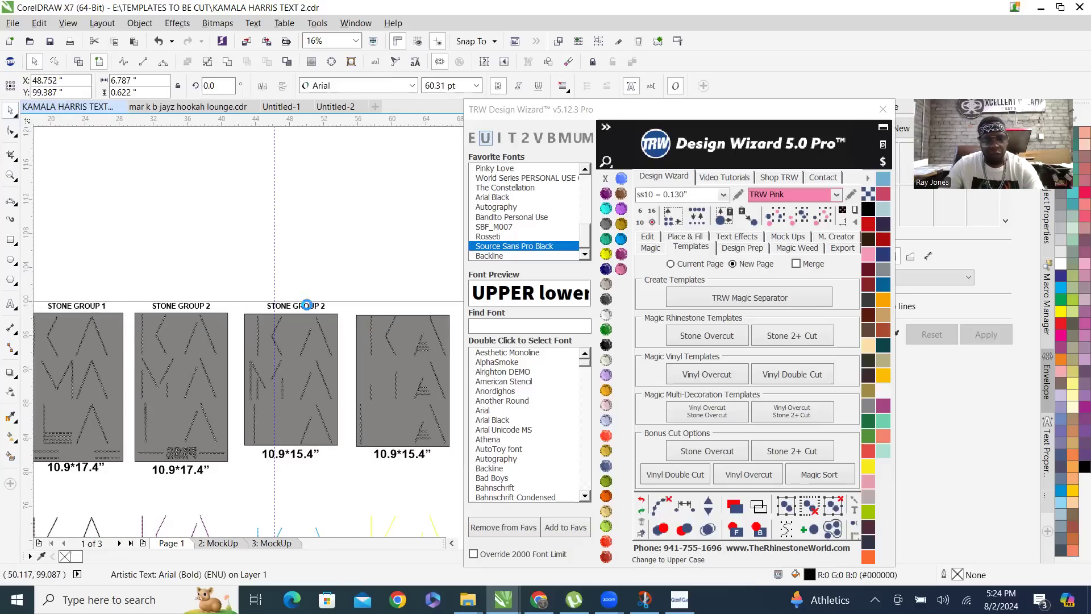
pyautogui.scroll(7, 309, 309)
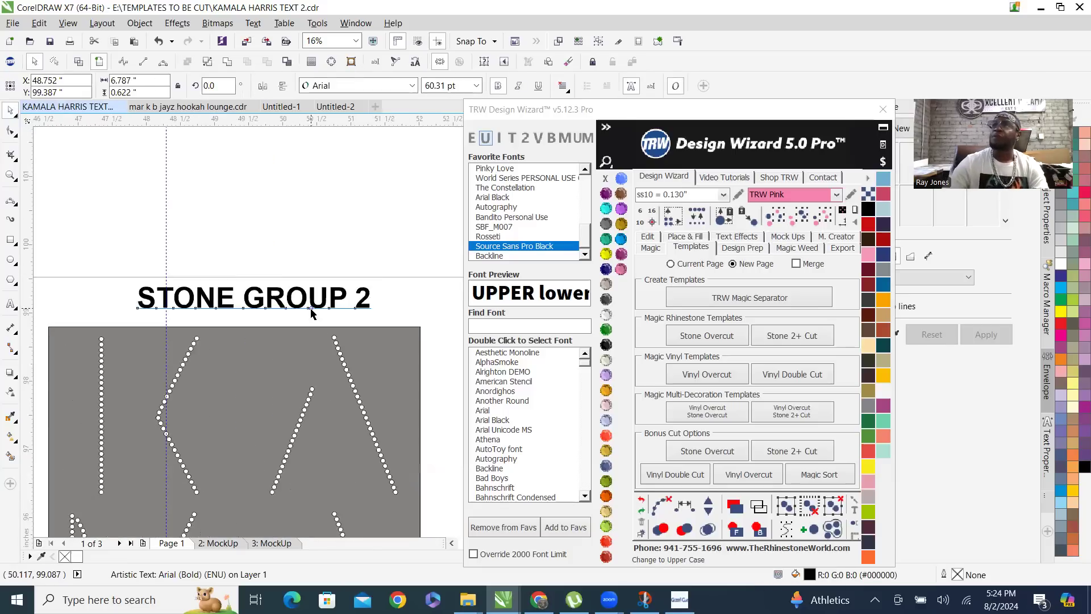
pyautogui.scroll(-3, 340, 297)
pyautogui.doubleClick(369, 293)
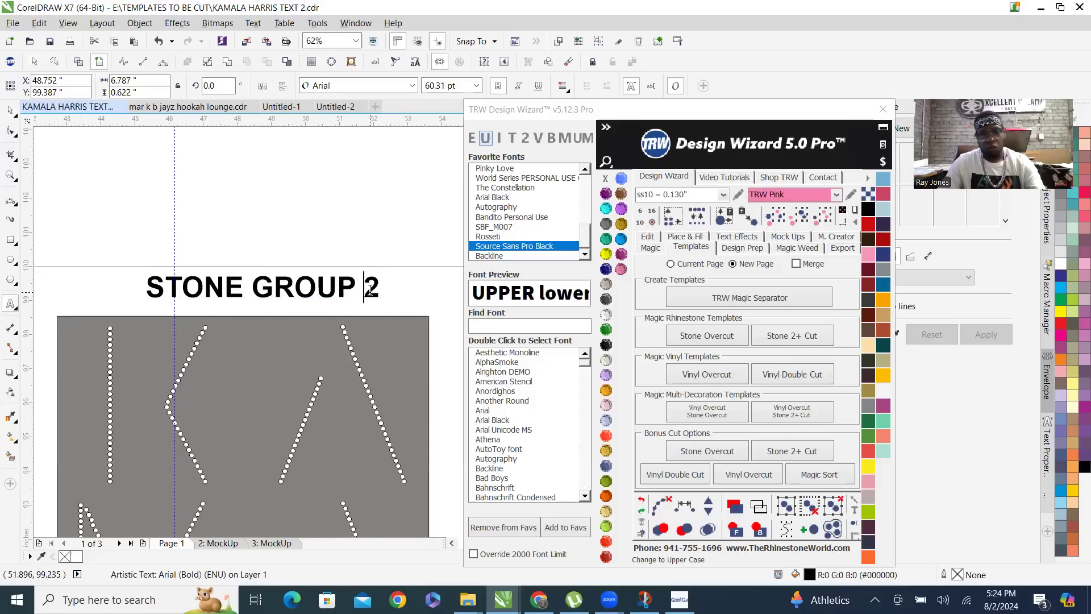
pyautogui.press('Delete')
pyautogui.write('3')
pyautogui.click(10, 110)
pyautogui.press('Escape')
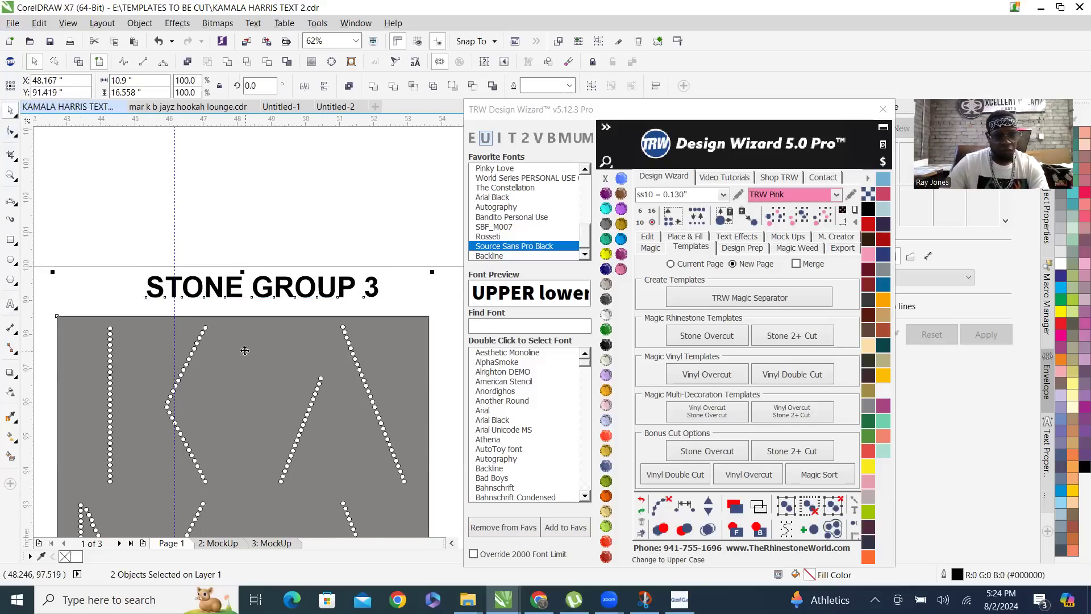
# Add a STONE GROUP 4 label centred above the yellow template's grey rectangle by copying and editing the STONE GROUP 3 label
pyautogui.scroll(-2, 244, 350)
pyautogui.click(215, 322)
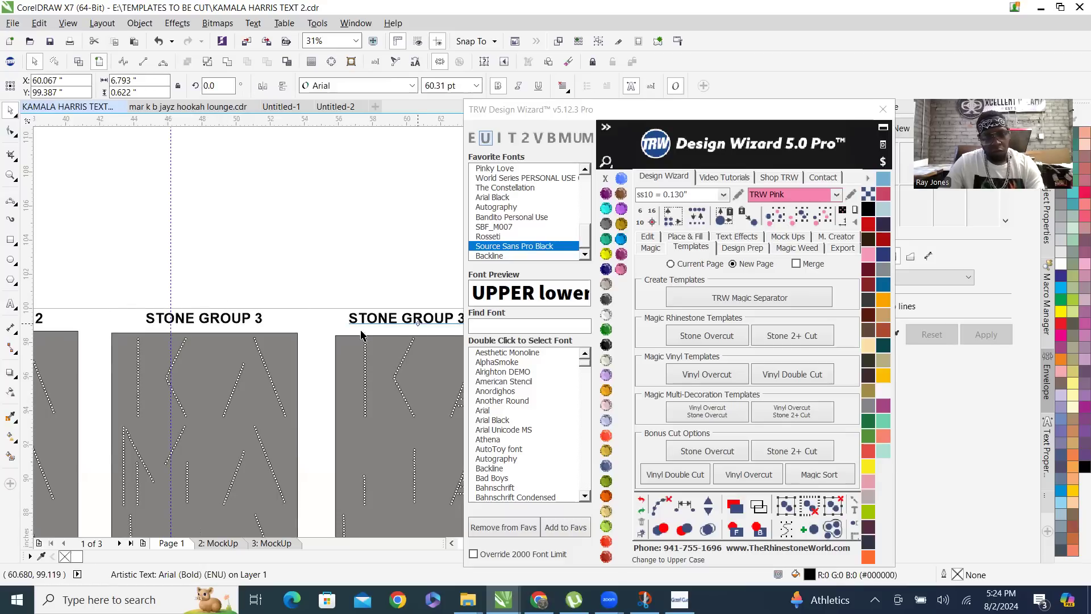
pyautogui.scroll(-1, 216, 341)
pyautogui.scroll(3, 329, 341)
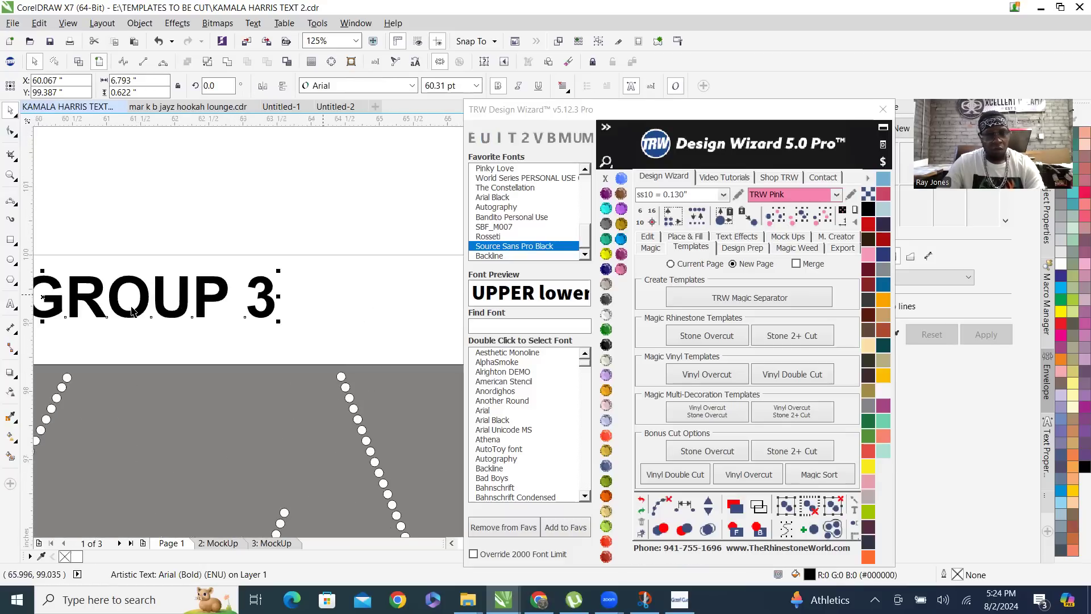
pyautogui.doubleClick(264, 298)
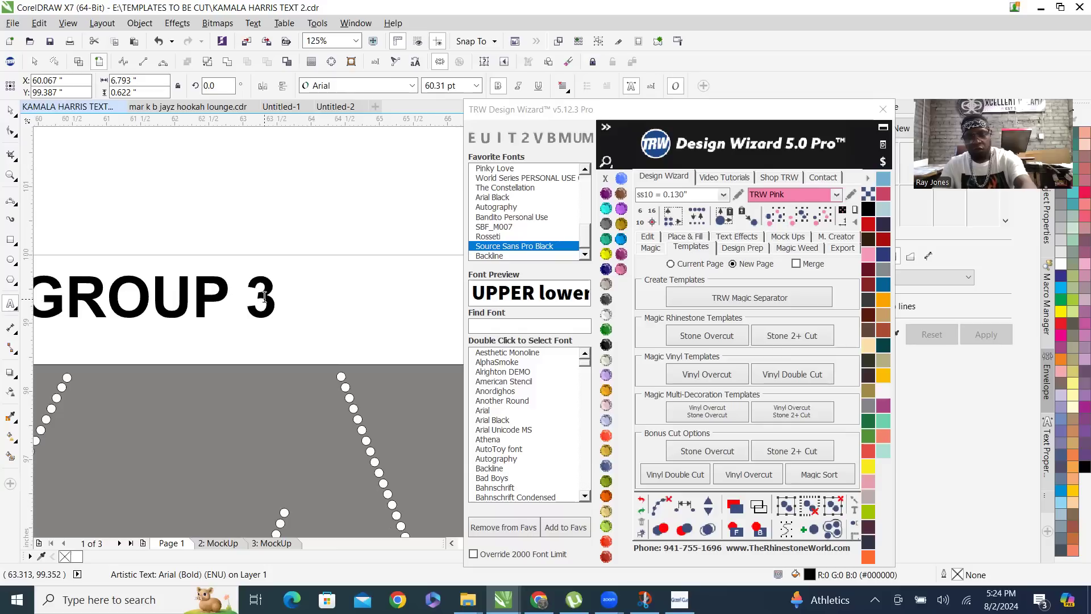
pyautogui.press('BackSpace')
pyautogui.write('4')
pyautogui.hotkey('ctrl', 'space')
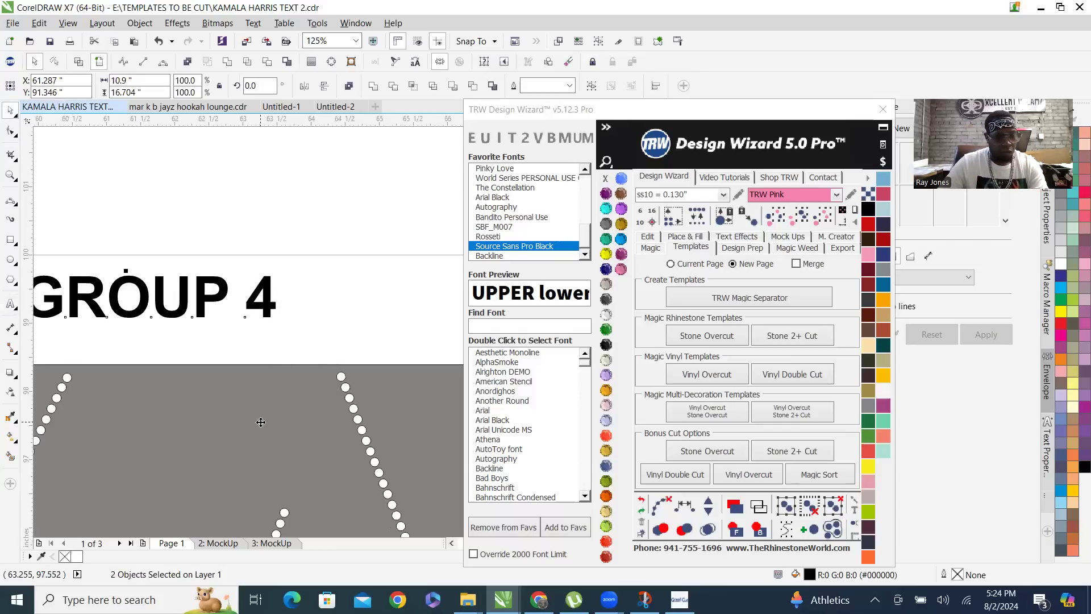
pyautogui.press('c')
pyautogui.scroll(-3, 329, 335)
pyautogui.click(338, 297)
# Remove the outlines from the four grey template rectangles and their size and stone group labels
pyautogui.scroll(-1, 338, 297)
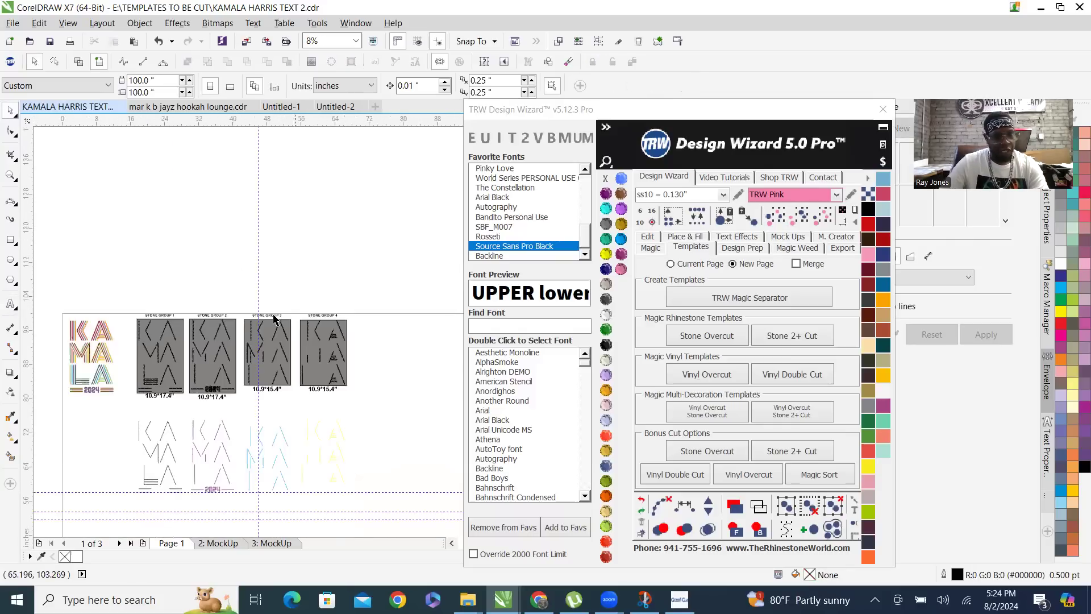
pyautogui.scroll(3, 273, 319)
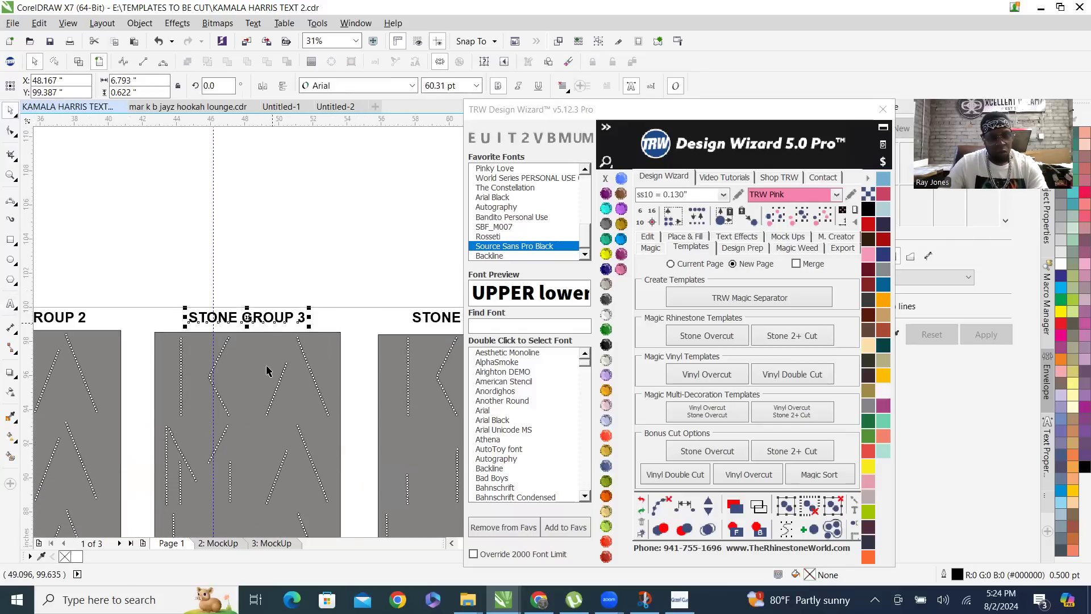
pyautogui.scroll(-3, 299, 250)
pyautogui.scroll(1, 211, 332)
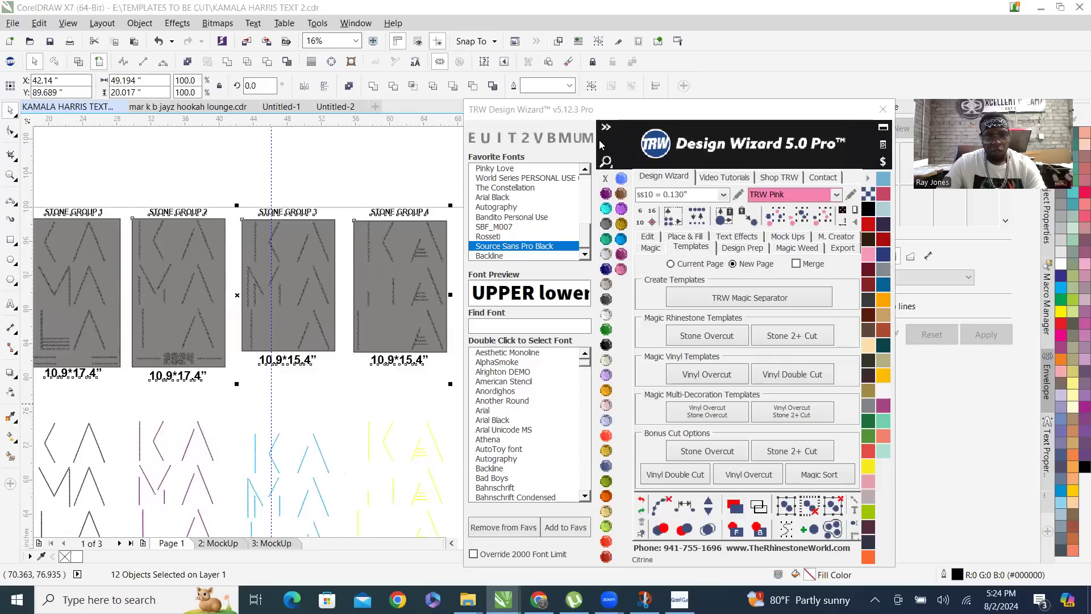
pyautogui.click(360, 166)
pyautogui.scroll(-1, 373, 265)
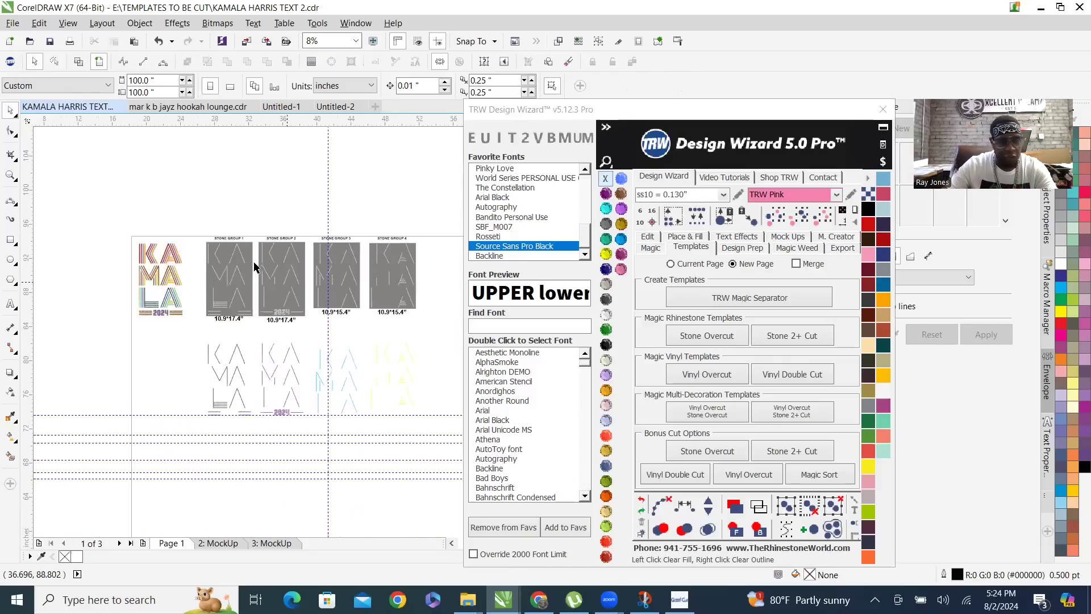
# Select only the eight size and stone group labels, leaving the four grey rectangles out of the selection
pyautogui.scroll(1, 287, 282)
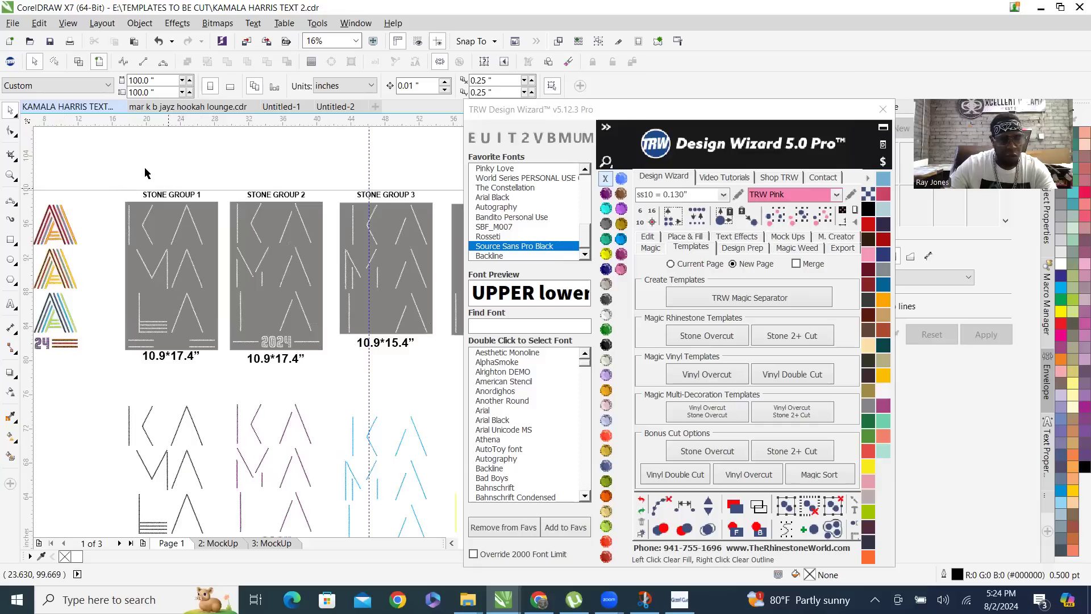
pyautogui.hscroll(3, 227, 273)
pyautogui.click(317, 289)
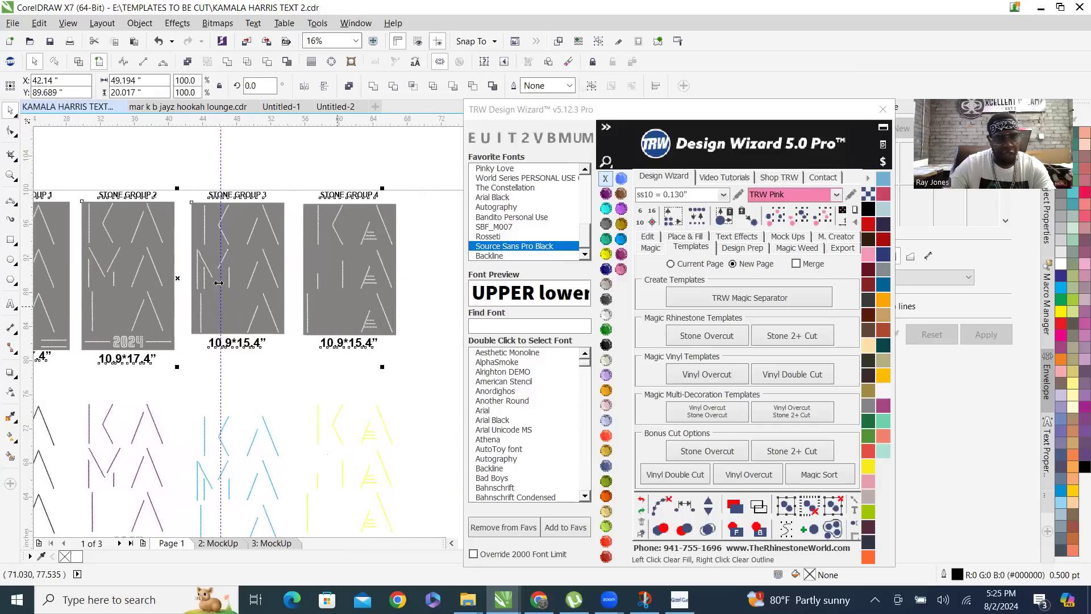
pyautogui.keyDown('shift'); pyautogui.click(151, 299); pyautogui.keyUp('shift')
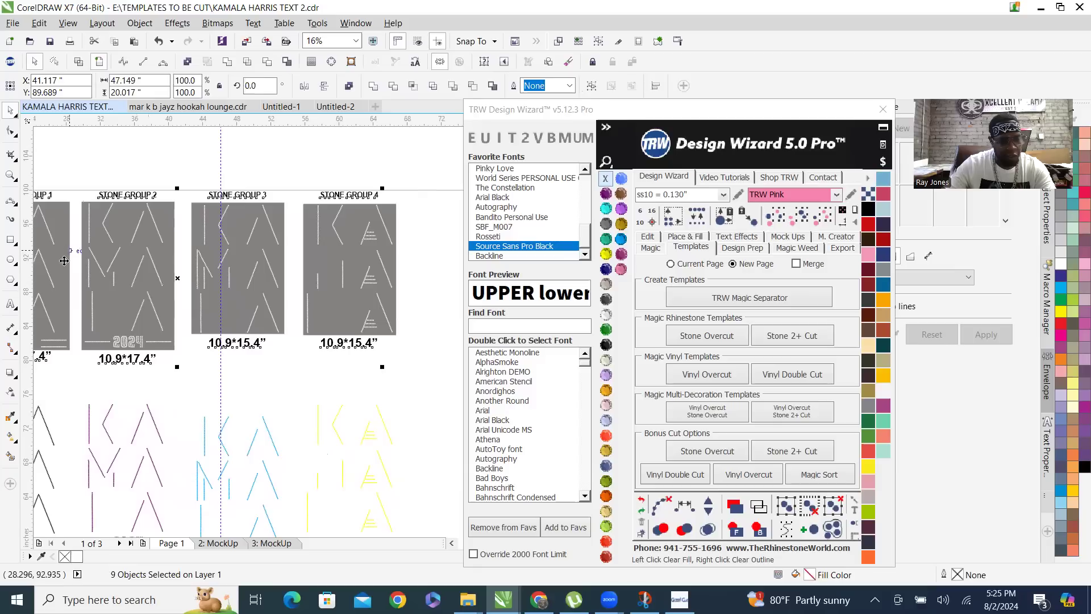
pyautogui.keyDown('shift'); pyautogui.click(211, 228); pyautogui.keyUp('shift')
# Try placing copies of the eight labels around the coloured stone designs below, move the STONE GROUP 2 copy, and undo the placement
pyautogui.moveTo(186, 279); pyautogui.dragTo(195, 488)
pyautogui.scroll(5, 126, 400)
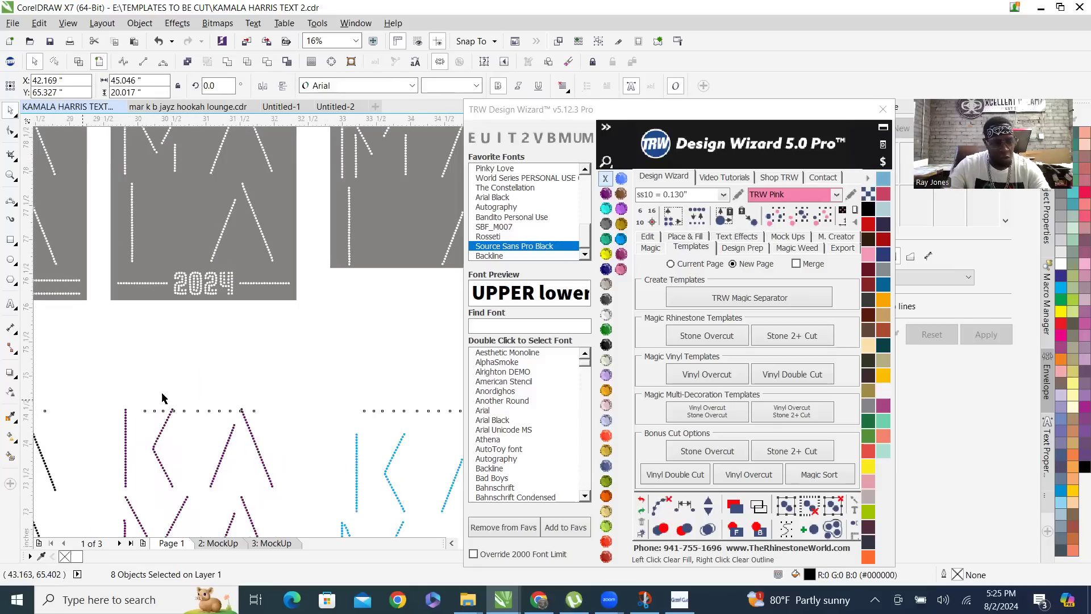
pyautogui.click(407, 359)
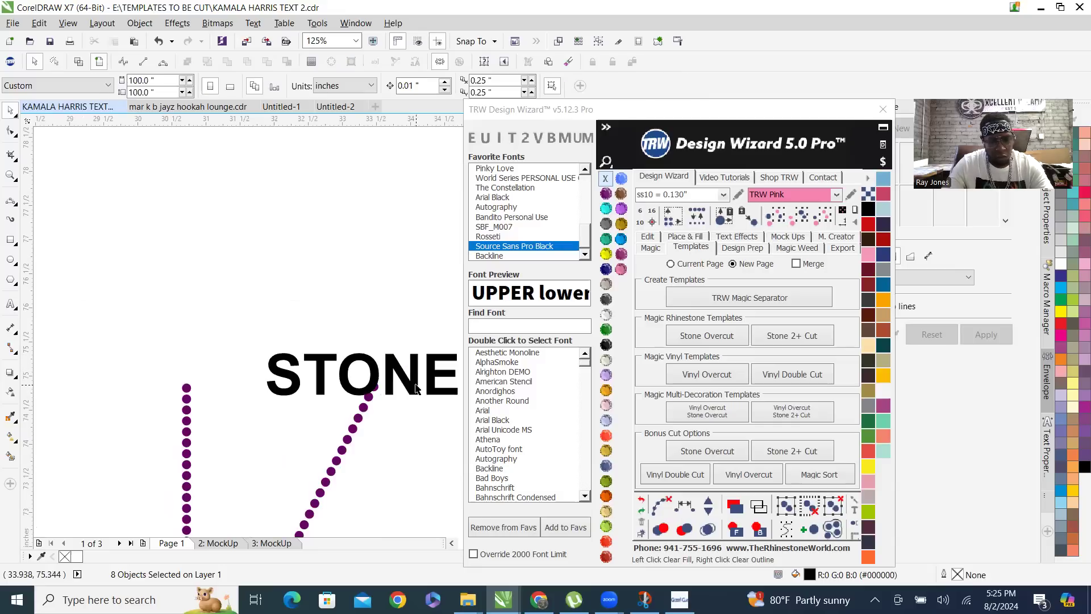
pyautogui.scroll(-3, 175, 340)
pyautogui.scroll(-3, 174, 341)
pyautogui.scroll(3, 187, 352)
pyautogui.scroll(-4, 205, 373)
pyautogui.scroll(2, 206, 374)
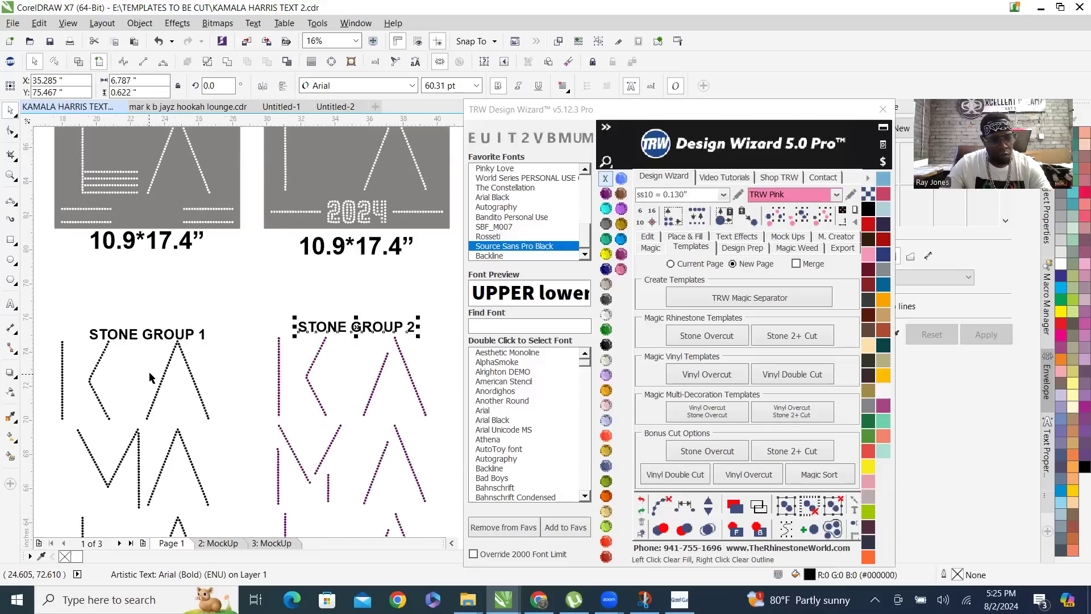
pyautogui.scroll(-2, 97, 312)
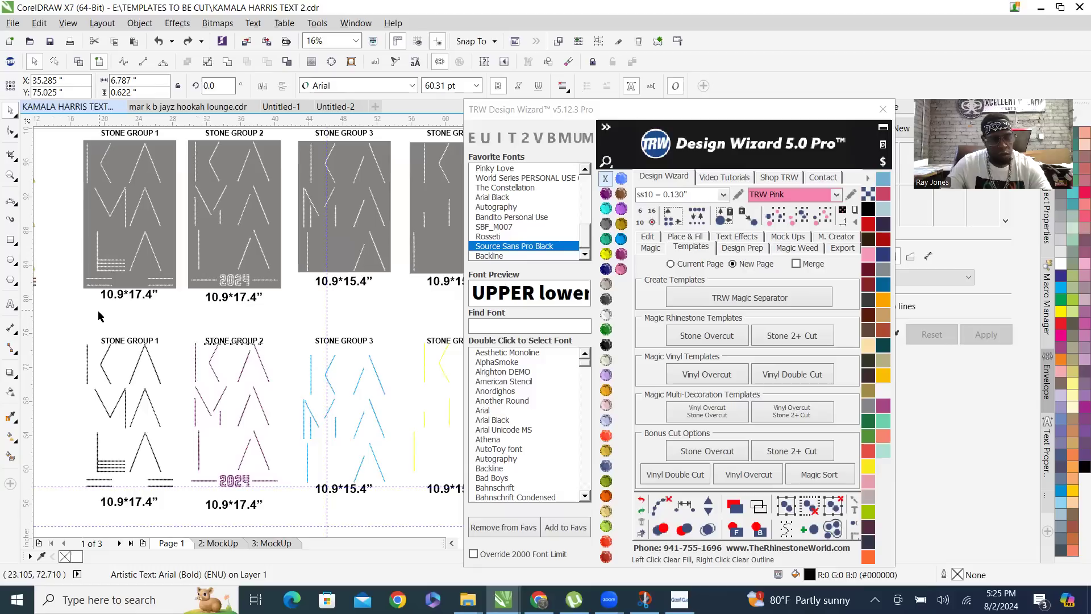
pyautogui.click(99, 318)
pyautogui.hotkey('ctrl', 'z')
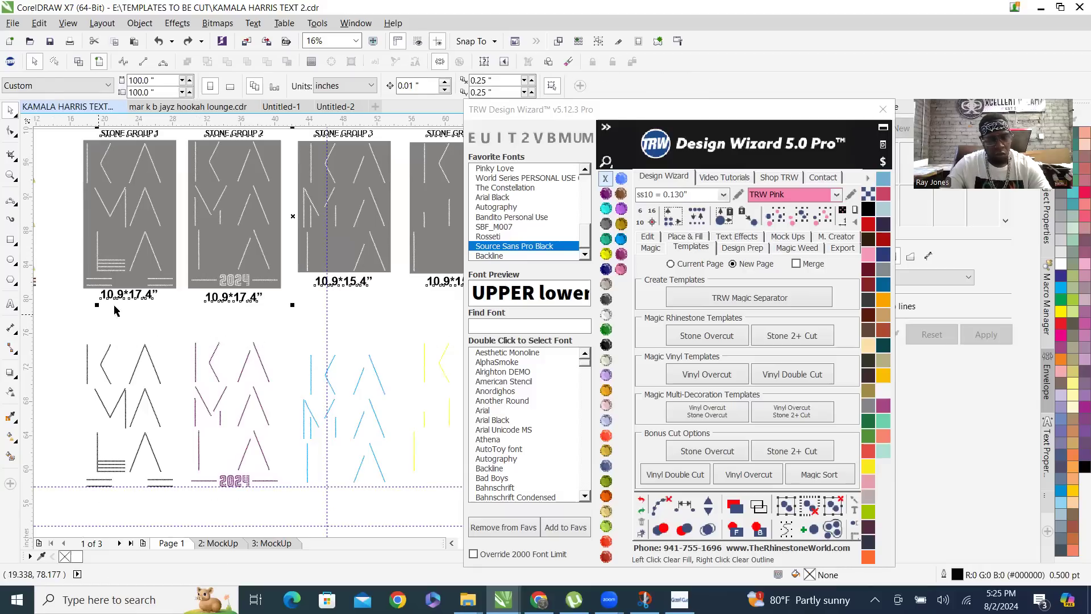
# Copy the eight labels straight down to the coloured stone designs and shift the copies slightly upward, clear of the stones
pyautogui.moveTo(292, 215); pyautogui.dragTo(263, 425)
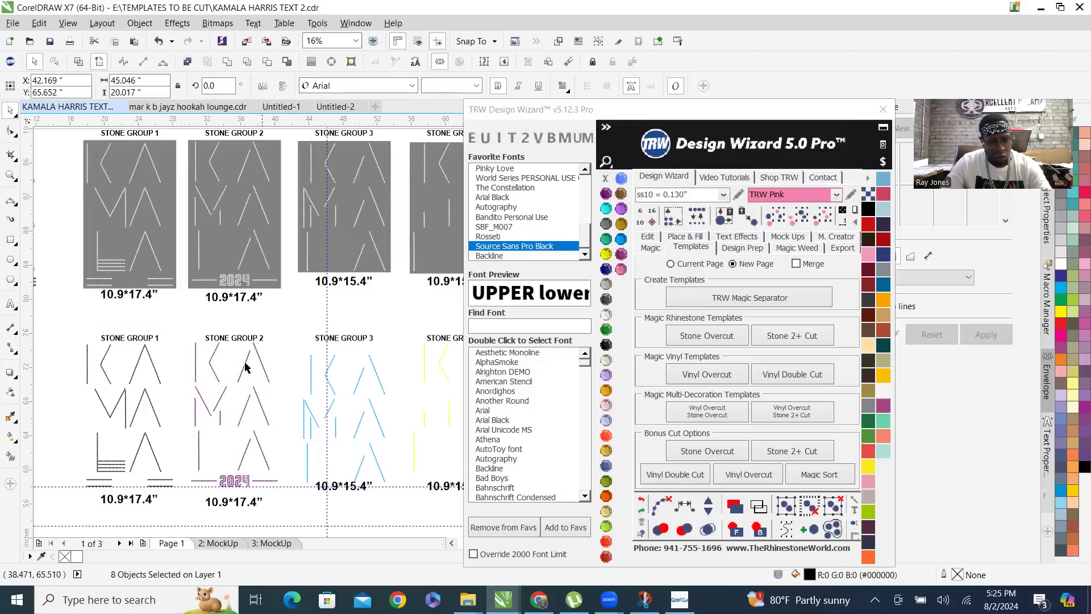
pyautogui.scroll(7, 244, 366)
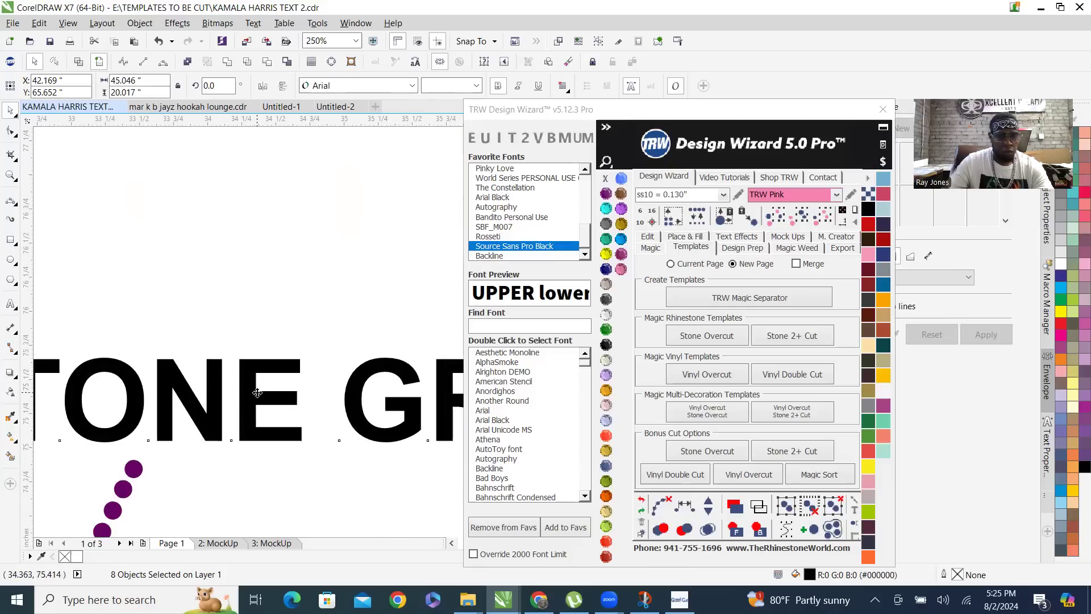
pyautogui.moveTo(258, 393); pyautogui.dragTo(250, 356)
# Change the copied labels above the purple and blue stone designs to STONE UNGROUP 2 and STONE UNGROUP 3
pyautogui.press('F8')
pyautogui.click(358, 354)
pyautogui.scroll(-4, 358, 354)
pyautogui.write('UN')
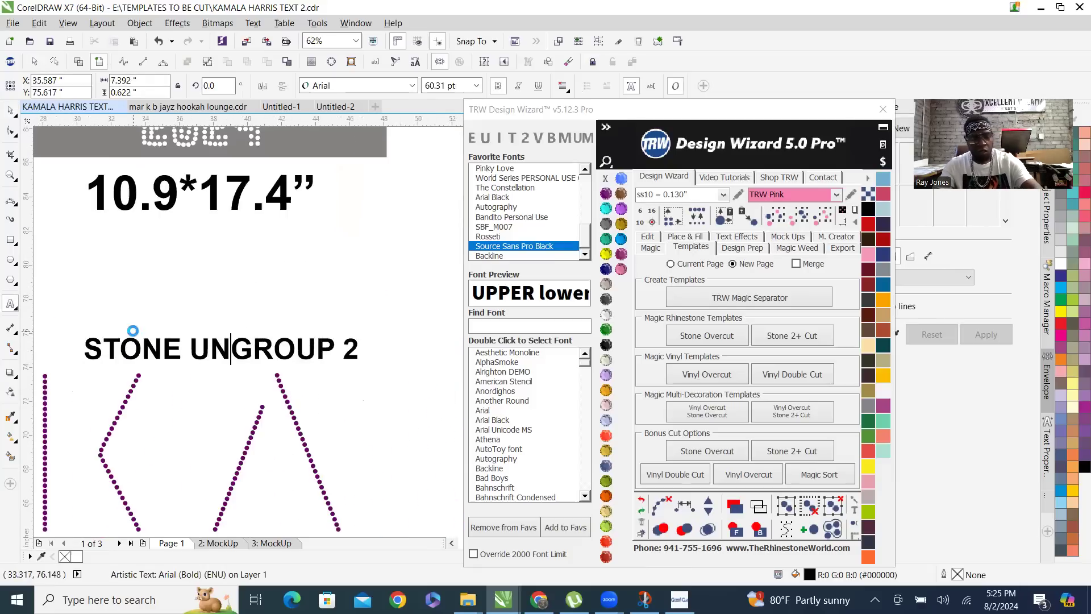
pyautogui.scroll(-2, 132, 330)
pyautogui.click(382, 339)
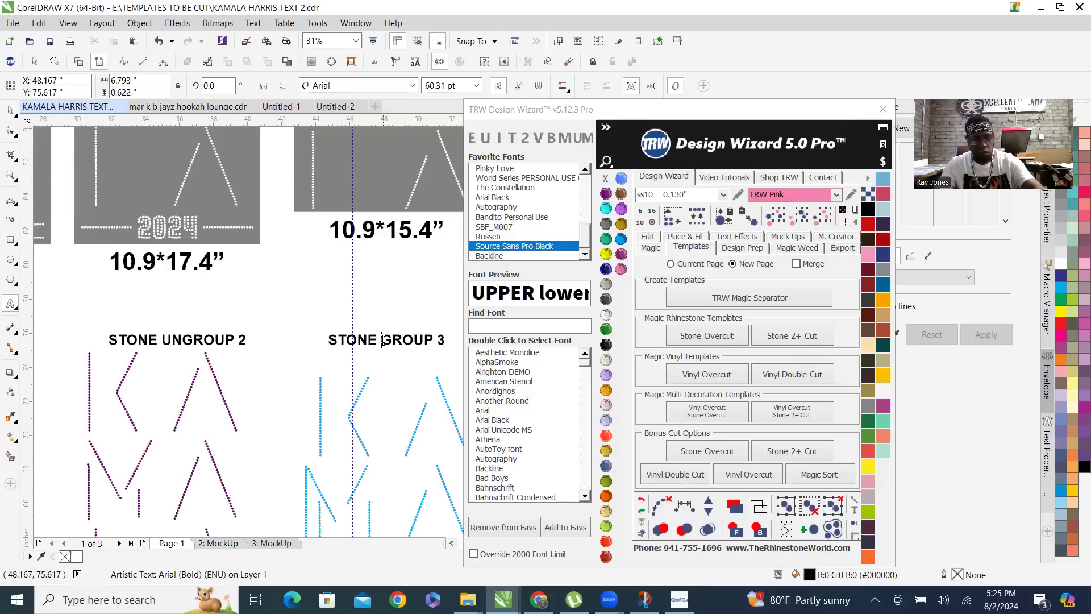
pyautogui.write('UN')
# Change the copied label above the black stone design to STONE UNGROUP 1
pyautogui.scroll(-2, 381, 340)
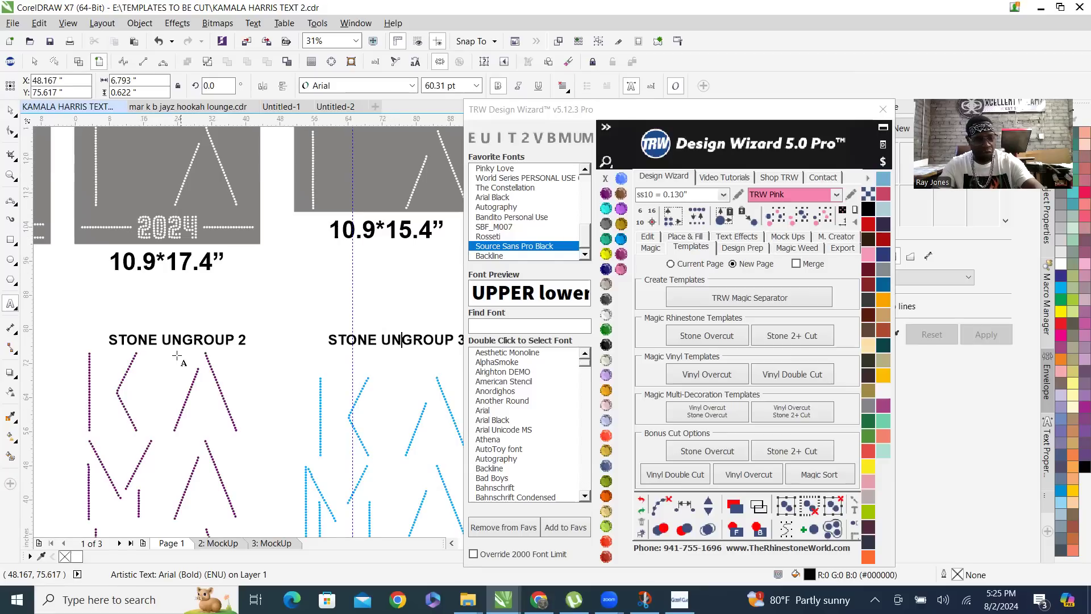
pyautogui.scroll(-1, 150, 357)
pyautogui.scroll(3, 171, 360)
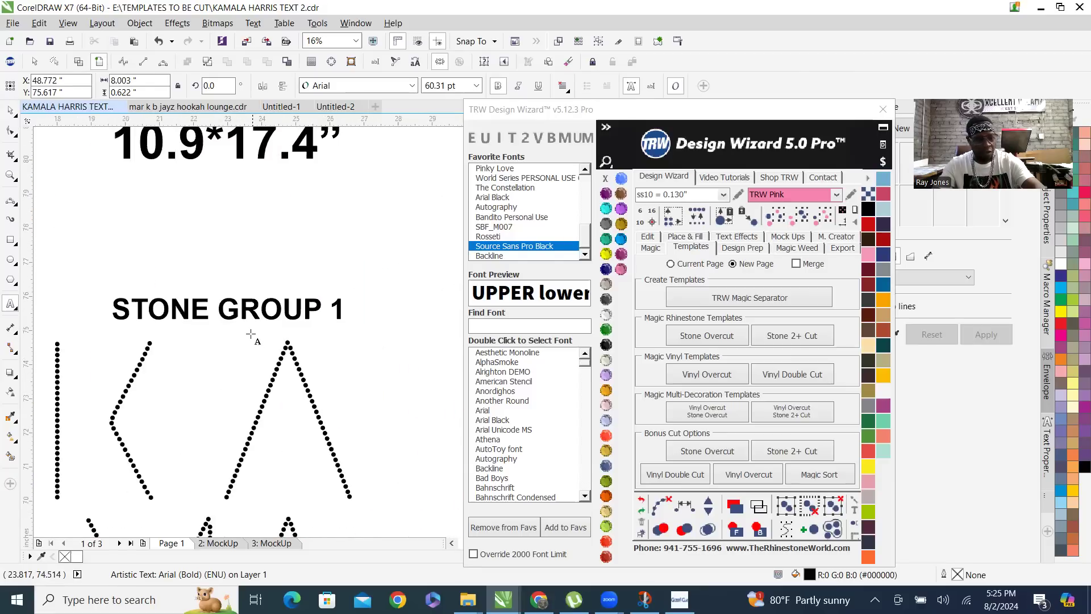
pyautogui.click(213, 309)
pyautogui.click(230, 310)
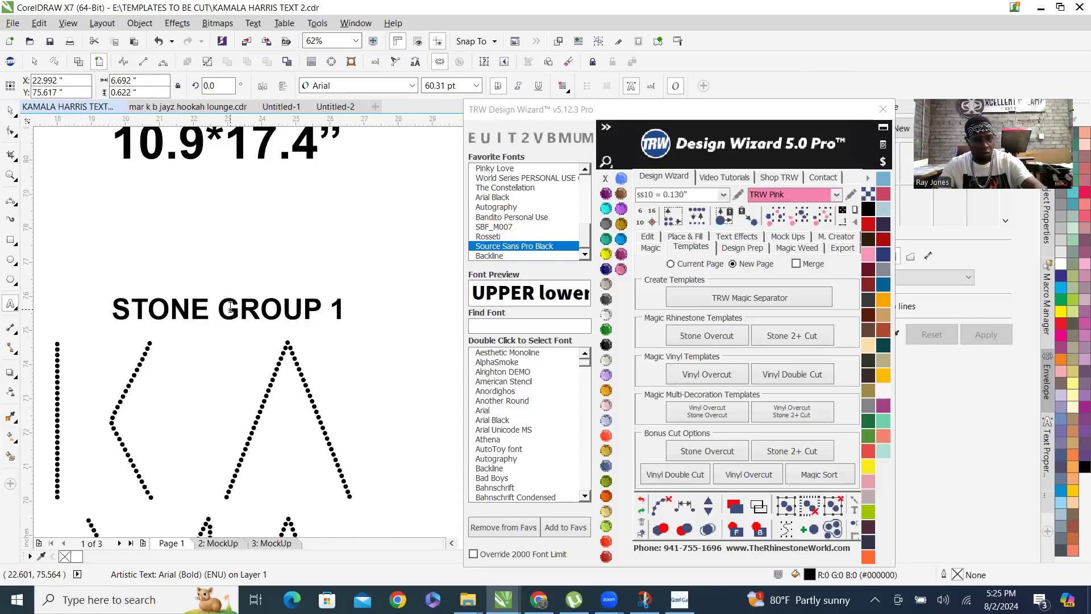
pyautogui.write('UN')
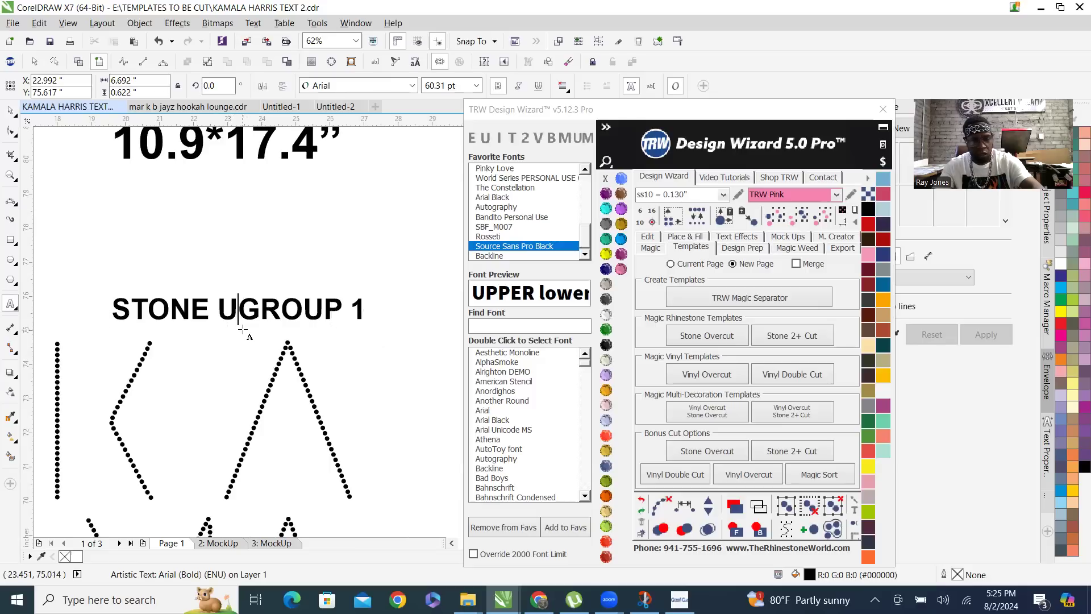
pyautogui.scroll(-8, 326, 329)
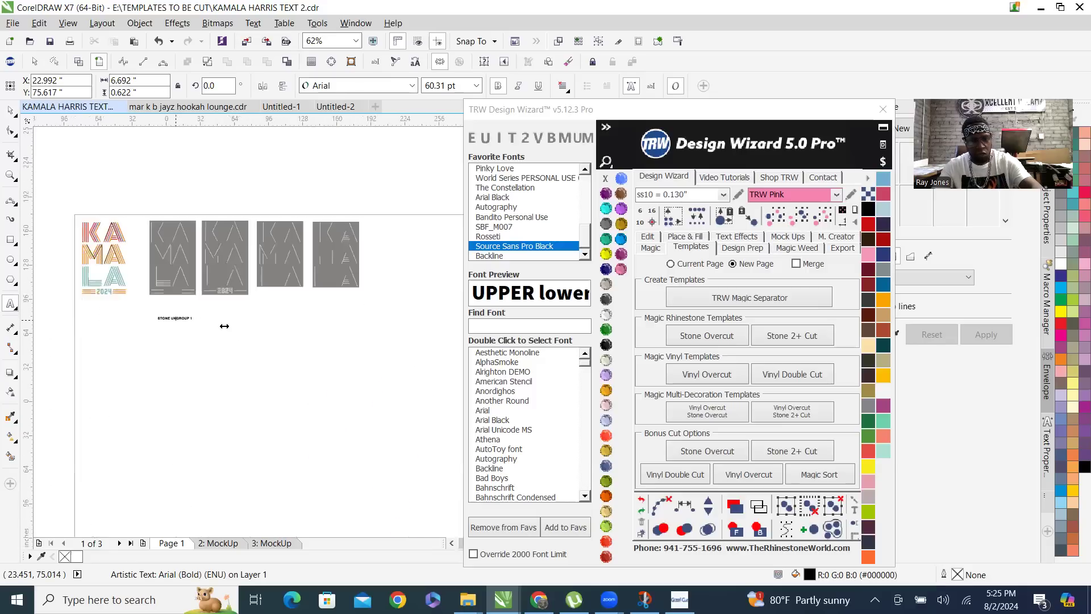
pyautogui.scroll(6, 248, 349)
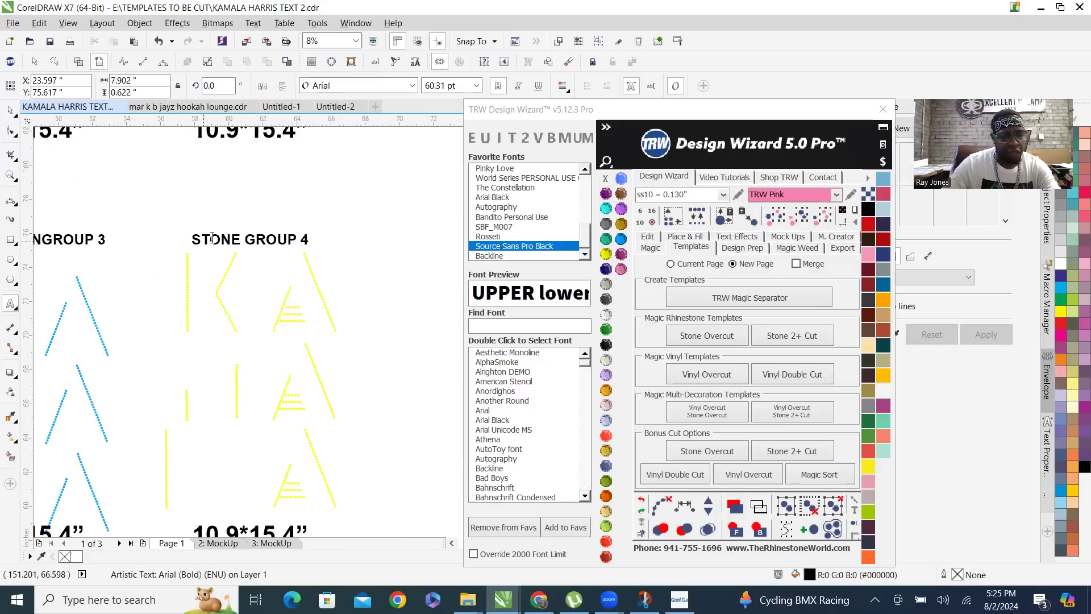
# Change the copied label above the yellow stone design to STONE UNGROUP 4
pyautogui.scroll(2, 237, 254)
pyautogui.click(252, 254)
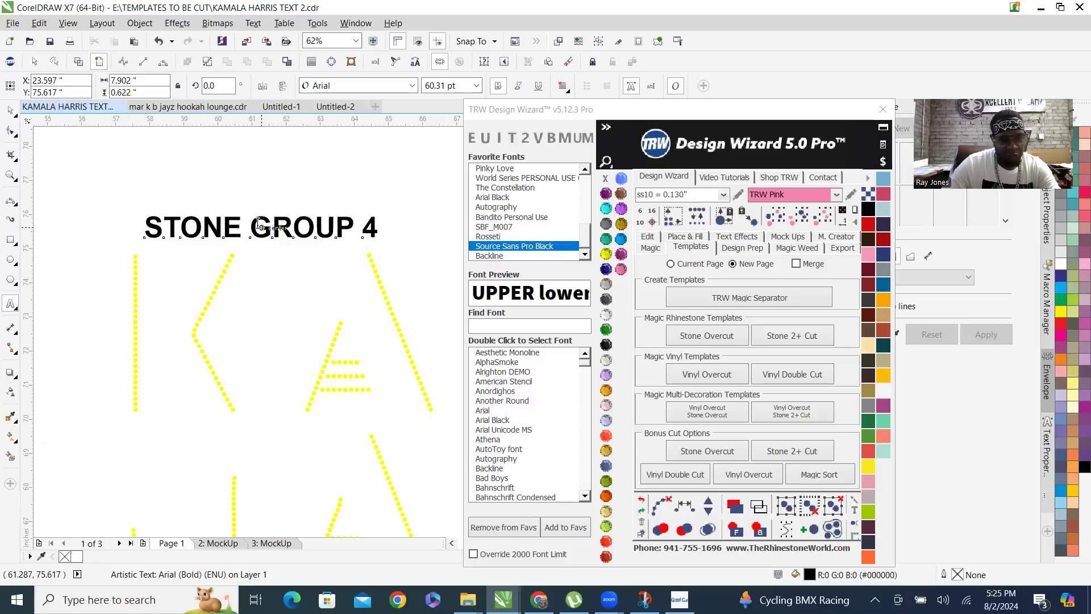
pyautogui.write('UN')
pyautogui.click(10, 109)
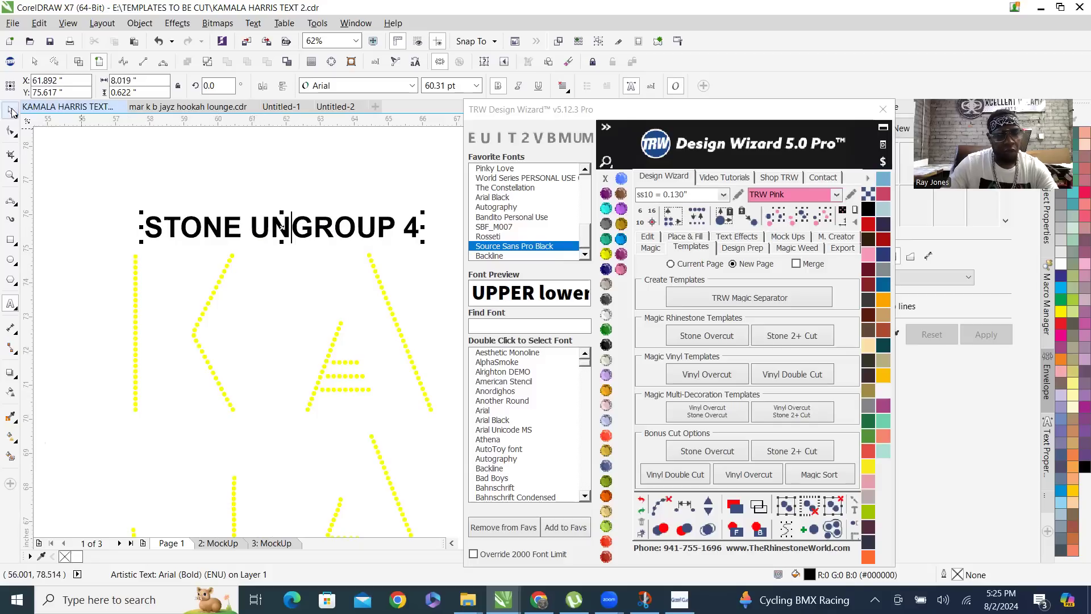
# Change the width in the size label below the yellow stone design to 10.07
pyautogui.scroll(-3, 170, 210)
pyautogui.scroll(3, 205, 328)
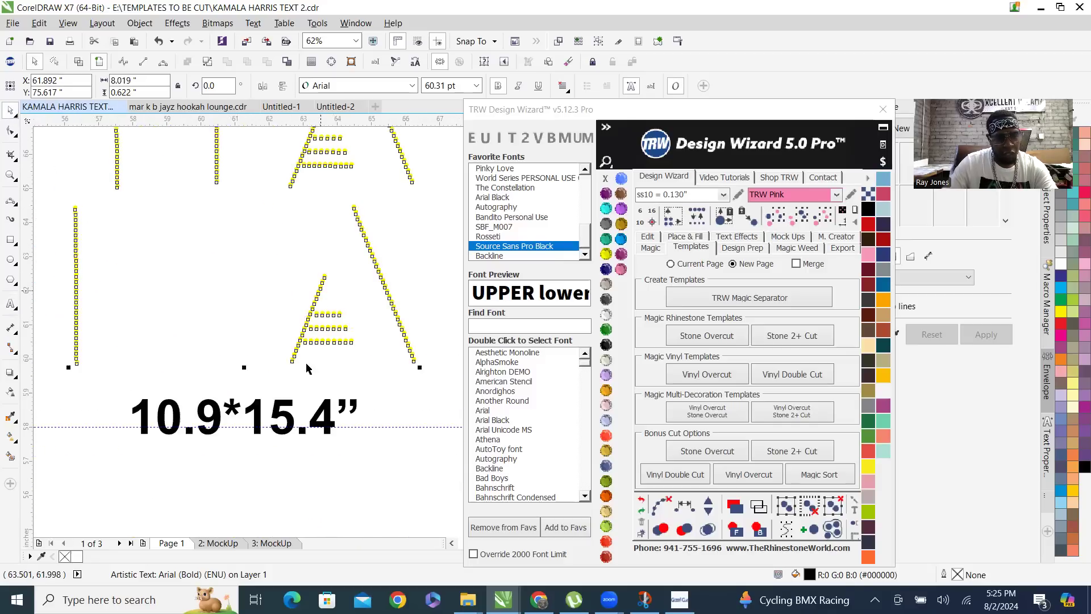
pyautogui.click(219, 421)
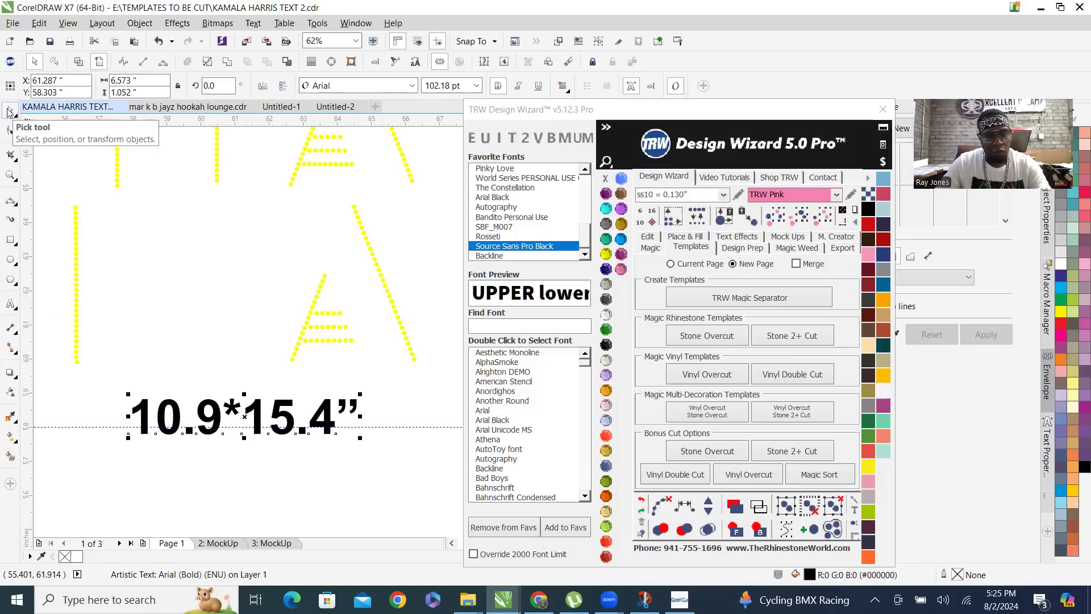
pyautogui.doubleClick(217, 422)
pyautogui.press('BackSpace')
pyautogui.write('07')
pyautogui.click(10, 111)
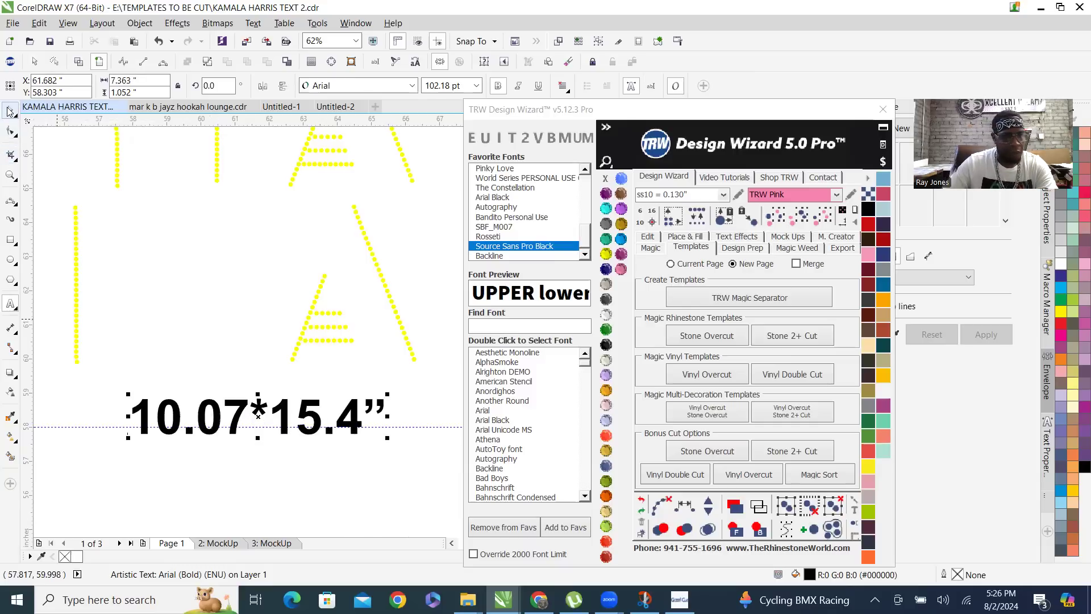
# Change the height in the yellow design's size label to 15.026 and centre both its labels on the design
pyautogui.click(358, 218)
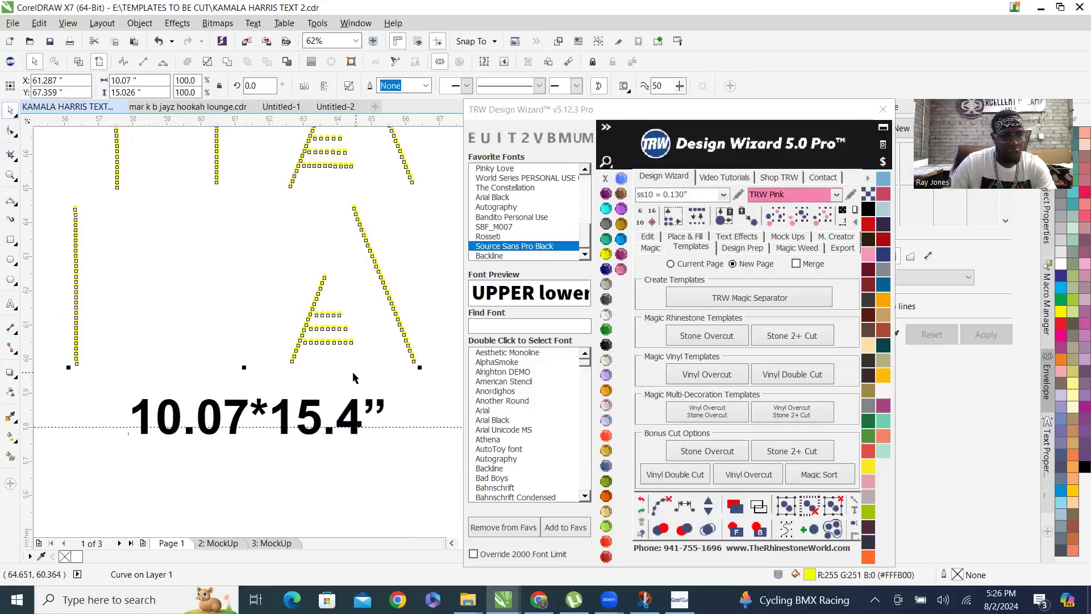
pyautogui.doubleClick(356, 418)
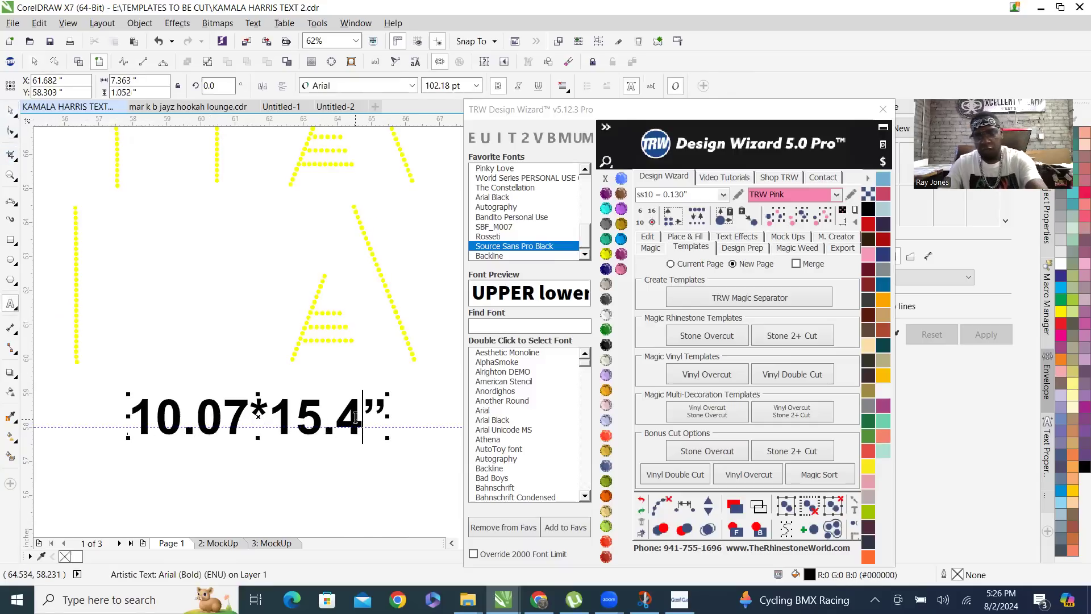
pyautogui.press('BackSpace')
pyautogui.write('026')
pyautogui.click(10, 109)
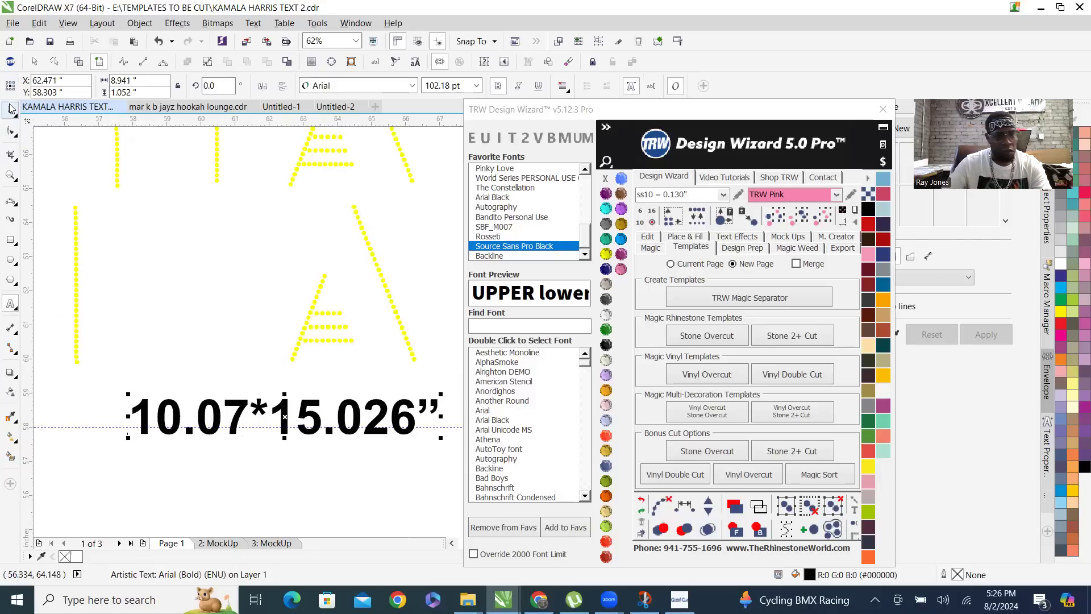
pyautogui.scroll(-3, 367, 490)
pyautogui.moveTo(283, 302); pyautogui.dragTo(448, 521)
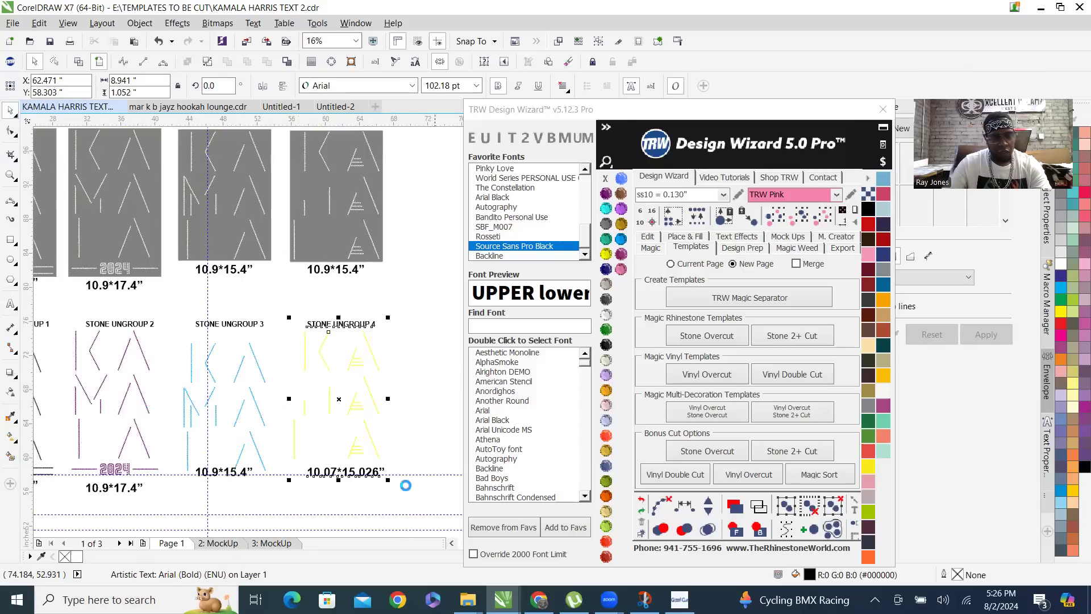
# Change the width in the size label below the blue stone design to 9.65
pyautogui.click(245, 359)
pyautogui.scroll(6, 152, 395)
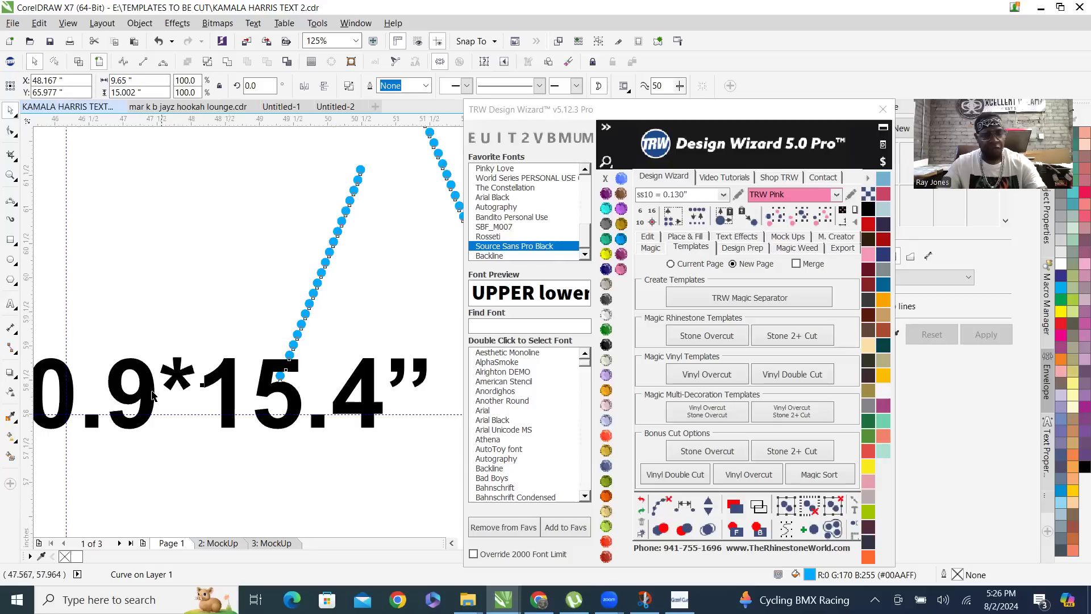
pyautogui.doubleClick(152, 395)
pyautogui.scroll(-4, 212, 403)
pyautogui.press('BackSpace')
pyautogui.press('BackSpace')
pyautogui.press('BackSpace')
pyautogui.press('BackSpace')
pyautogui.write('9.65')
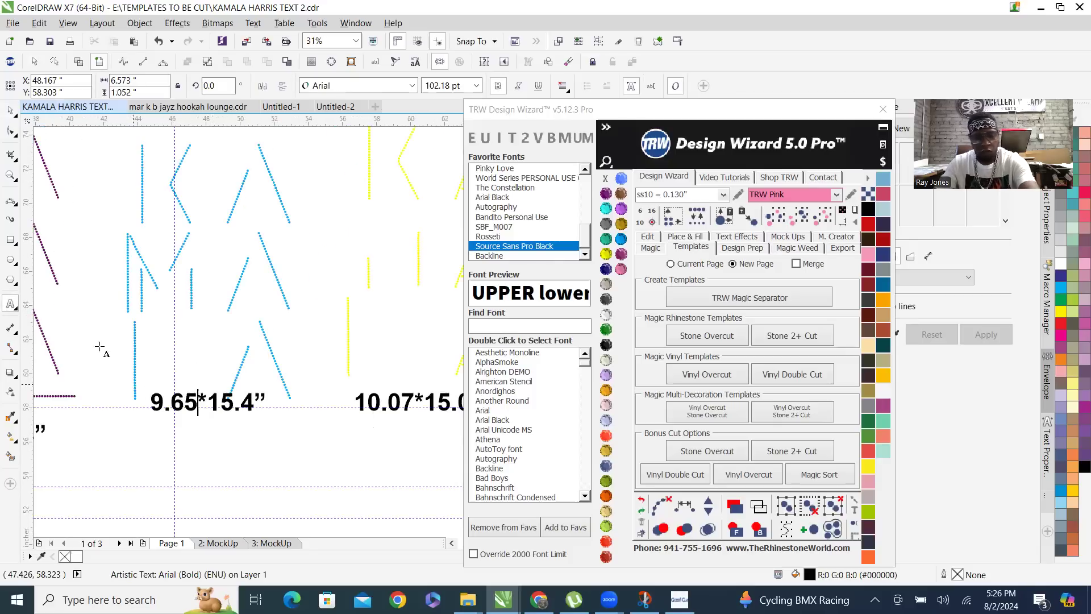
# Change the height in the blue stone design's size label to 15.002
pyautogui.click(242, 190)
pyautogui.scroll(2, 241, 421)
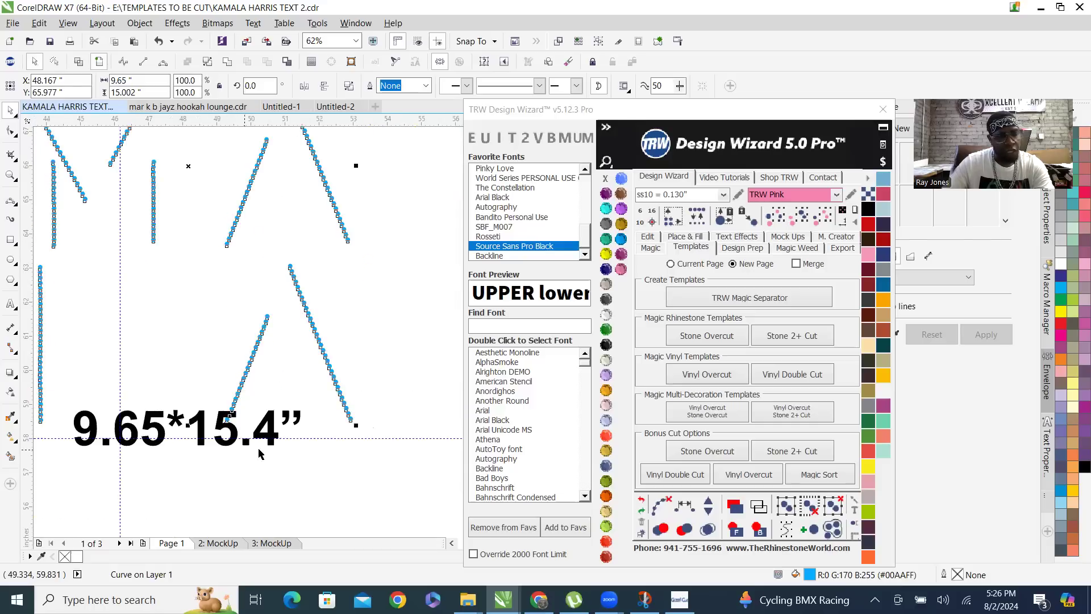
pyautogui.doubleClick(271, 435)
pyautogui.press('BackSpace')
pyautogui.write('002')
pyautogui.click(11, 110)
# Move the blue design's size label down clear of the stones and centre both labels on the design
pyautogui.moveTo(233, 437); pyautogui.dragTo(234, 481)
pyautogui.scroll(-5, 367, 370)
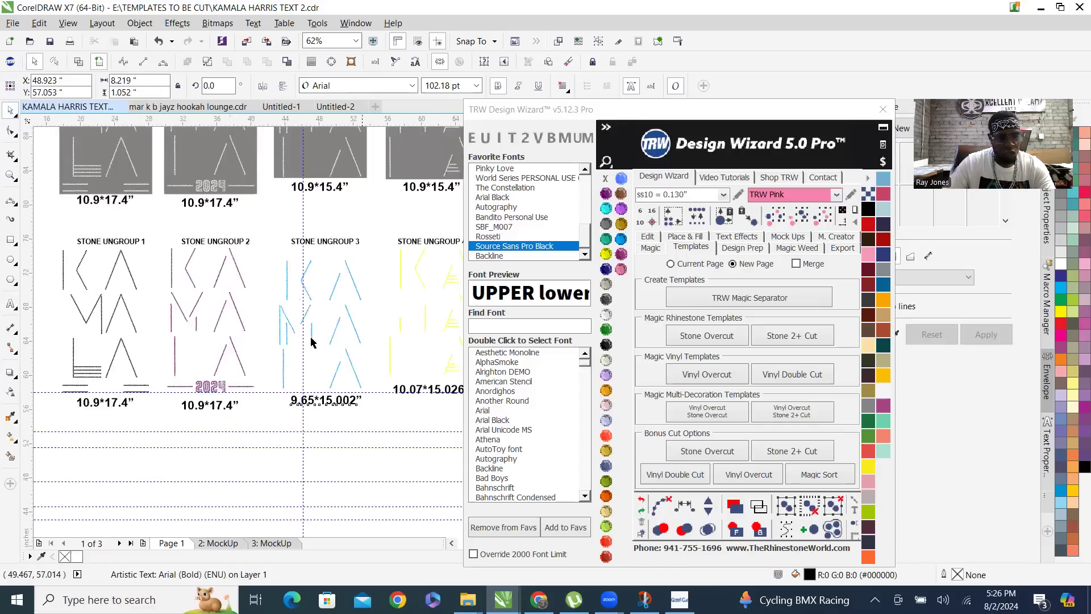
pyautogui.moveTo(254, 244); pyautogui.dragTo(374, 446)
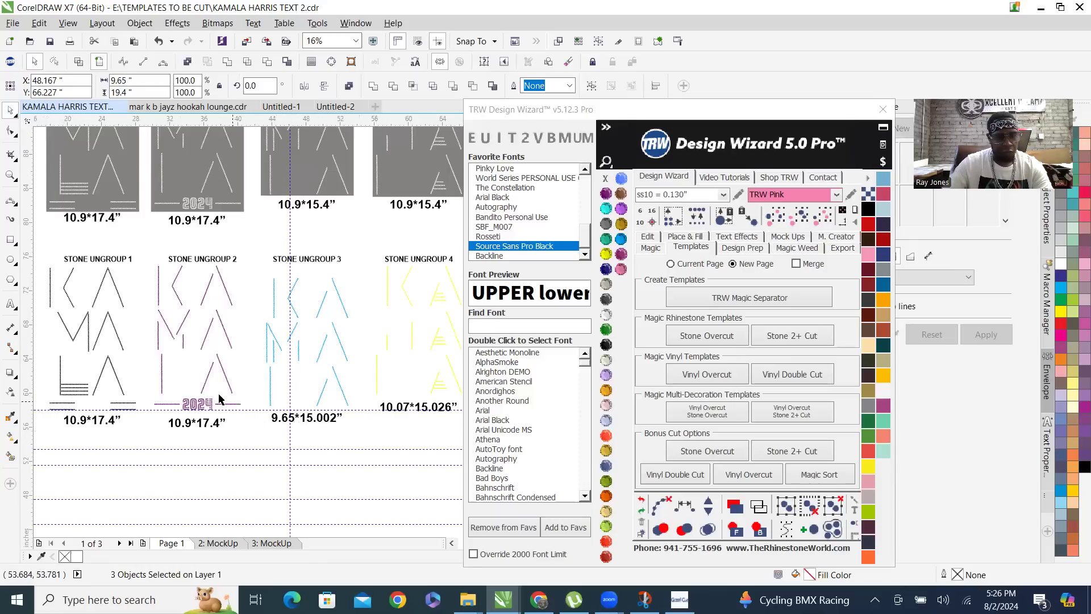
# Change the width in the size label below the purple 2024 stone design to 10.125
pyautogui.click(184, 417)
pyautogui.scroll(1, 196, 410)
pyautogui.click(255, 415)
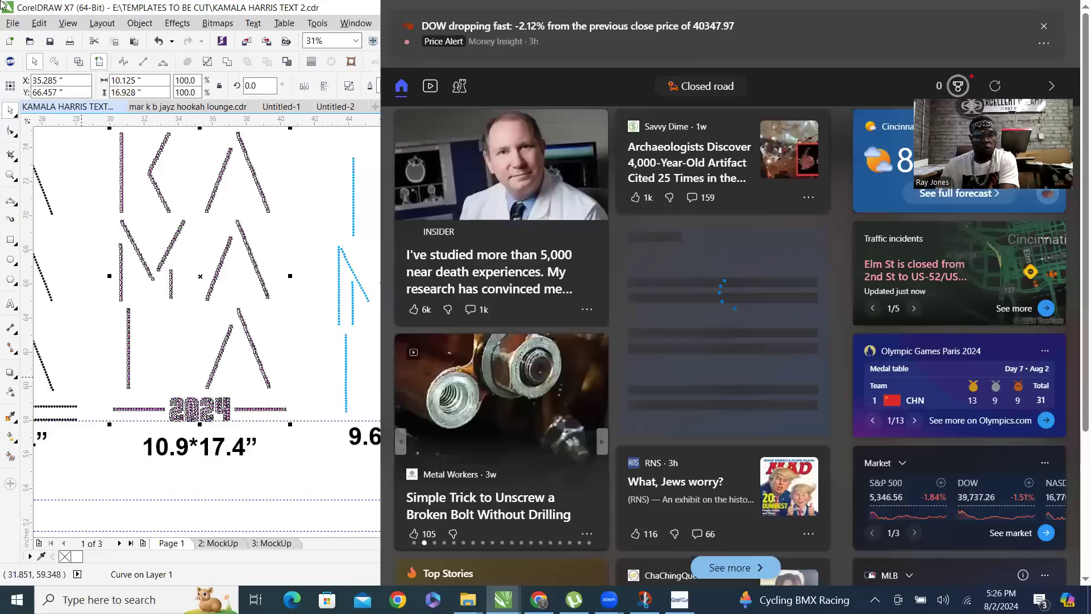
pyautogui.click(5, 206)
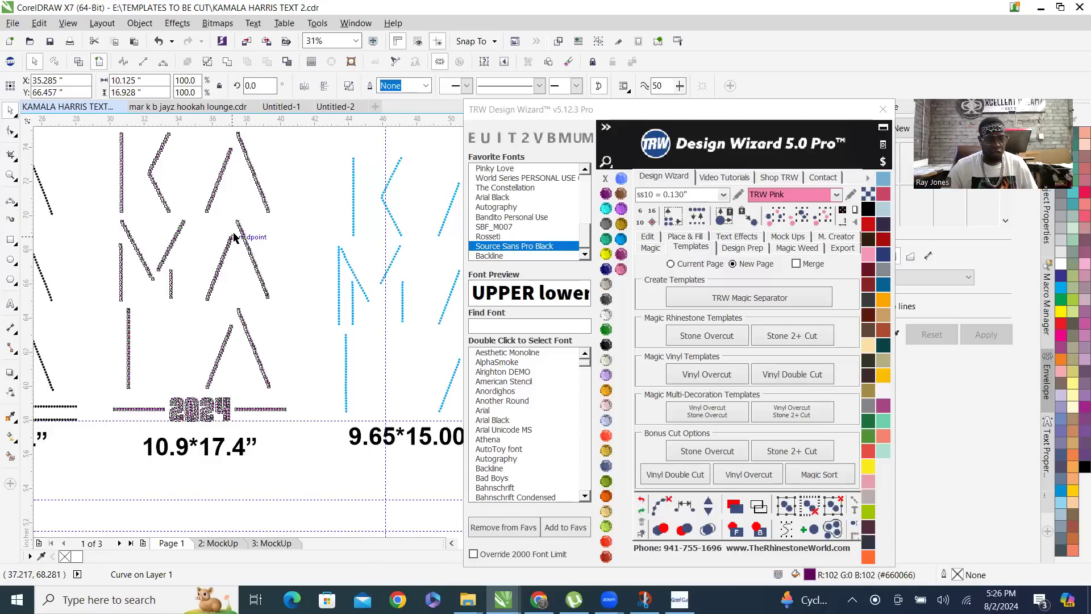
pyautogui.scroll(1, 305, 273)
pyautogui.scroll(-2, 227, 378)
pyautogui.scroll(4, 238, 379)
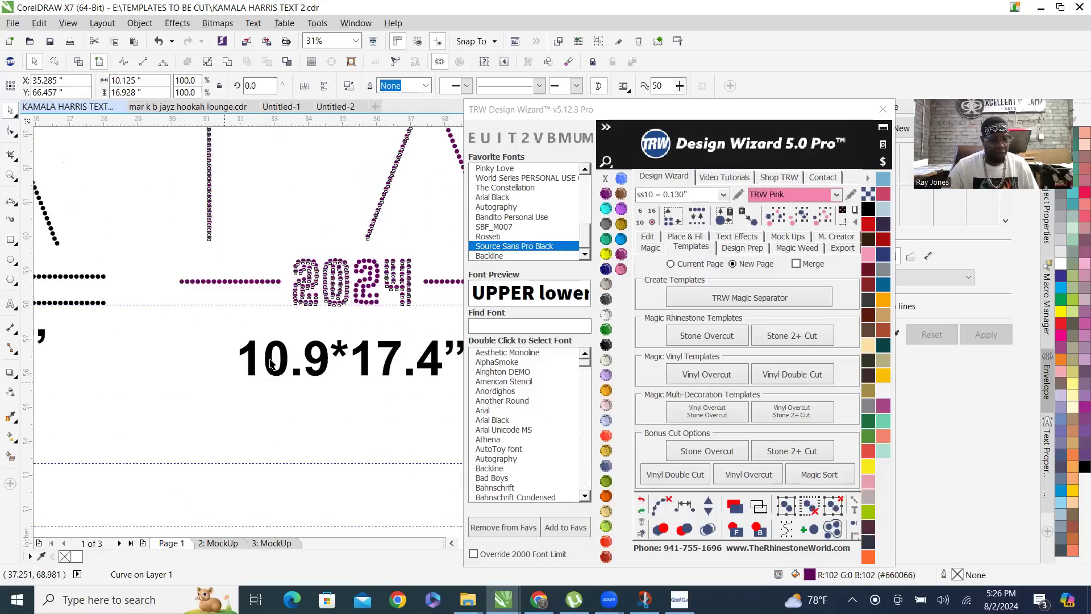
pyautogui.doubleClick(361, 328)
pyautogui.press('BackSpace')
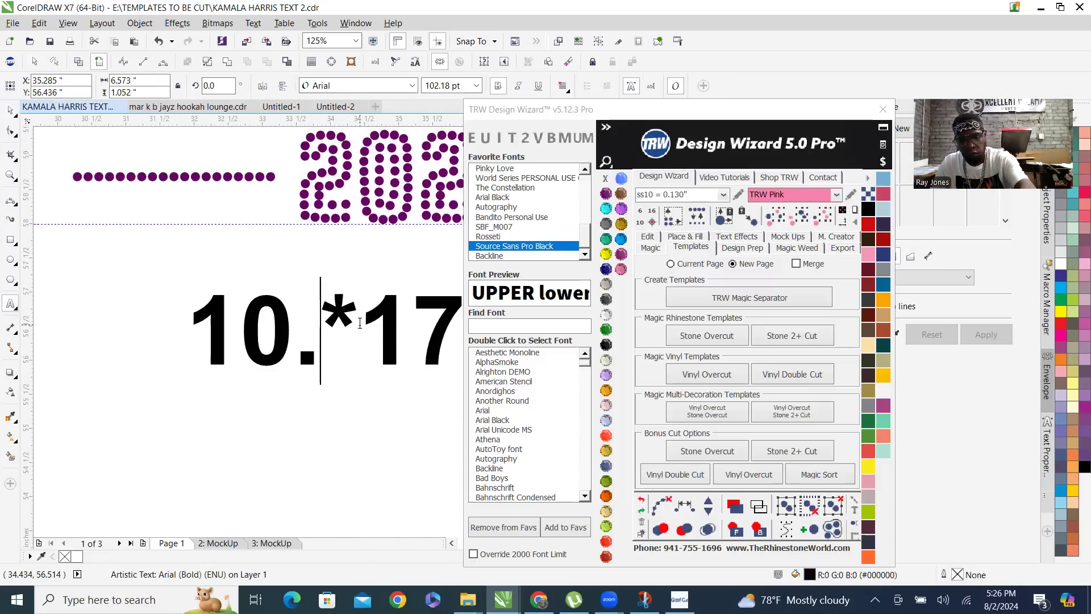
pyautogui.write('125')
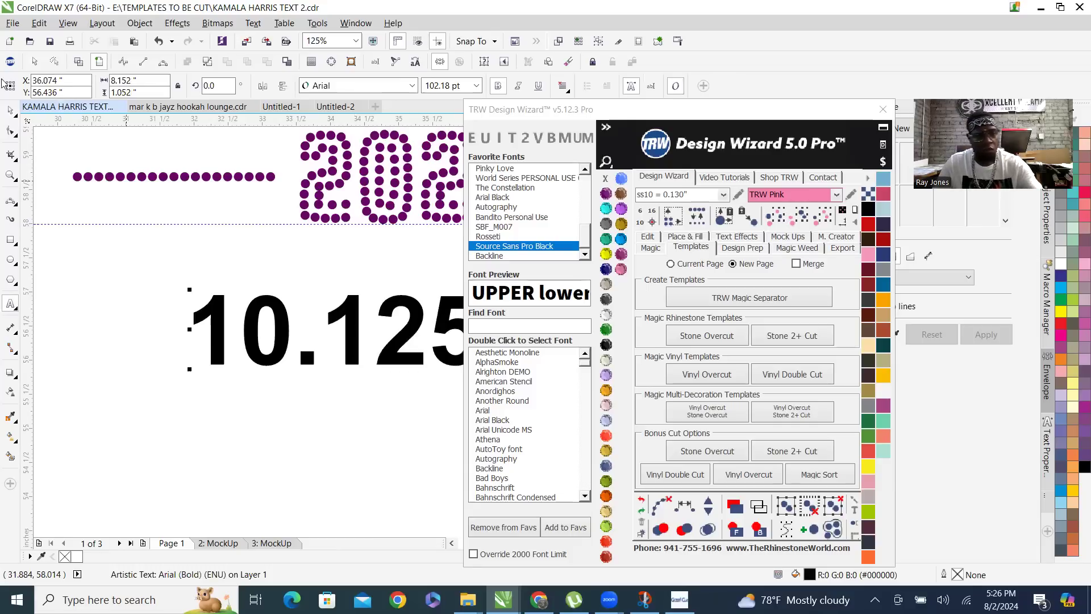
pyautogui.click(10, 110)
# Change the height in the purple 2024 stone design's size label to 16.928
pyautogui.click(333, 168)
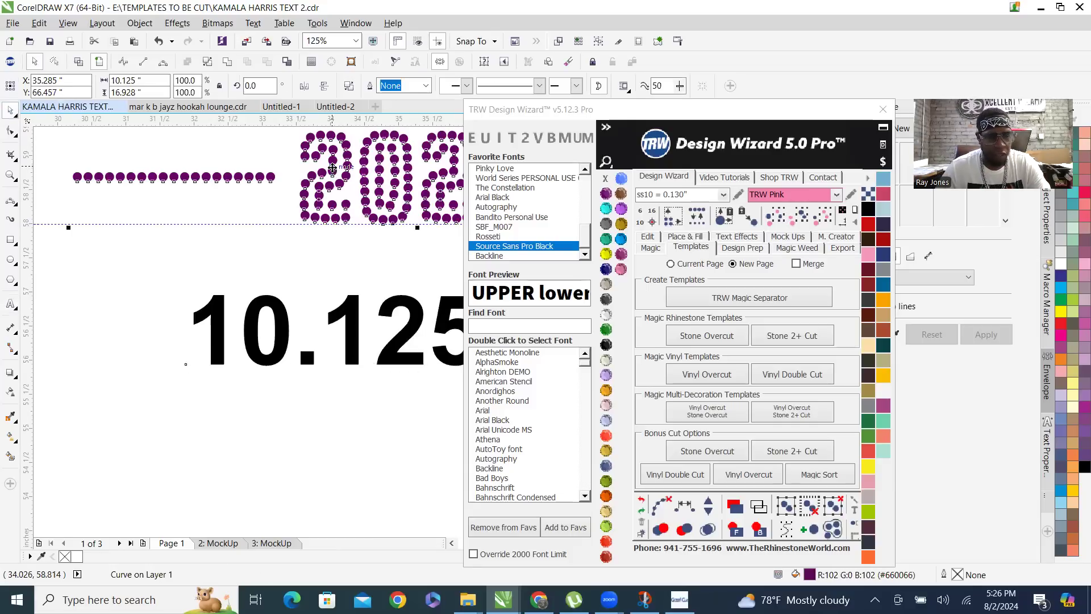
pyautogui.scroll(-2, 332, 167)
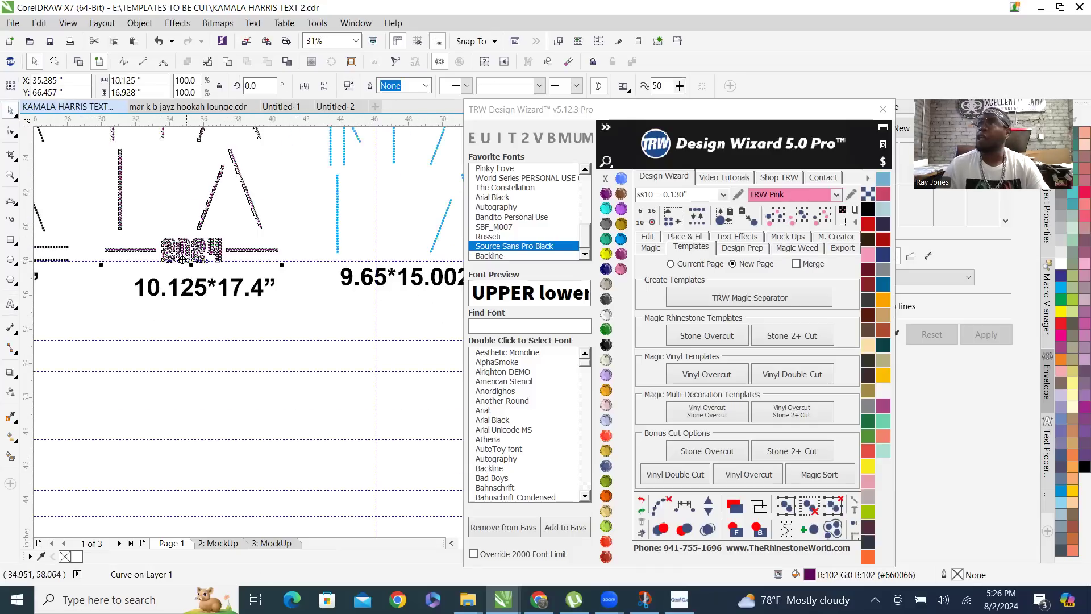
pyautogui.scroll(2, 189, 256)
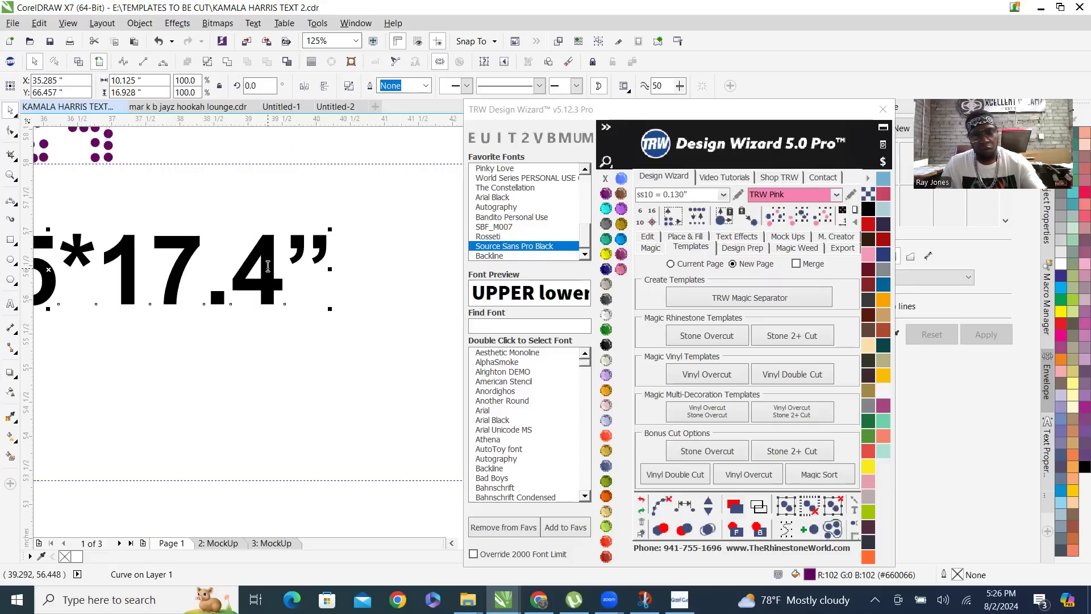
pyautogui.doubleClick(268, 267)
pyautogui.press('BackSpace')
pyautogui.press('BackSpace')
pyautogui.press('BackSpace')
pyautogui.write('6.928')
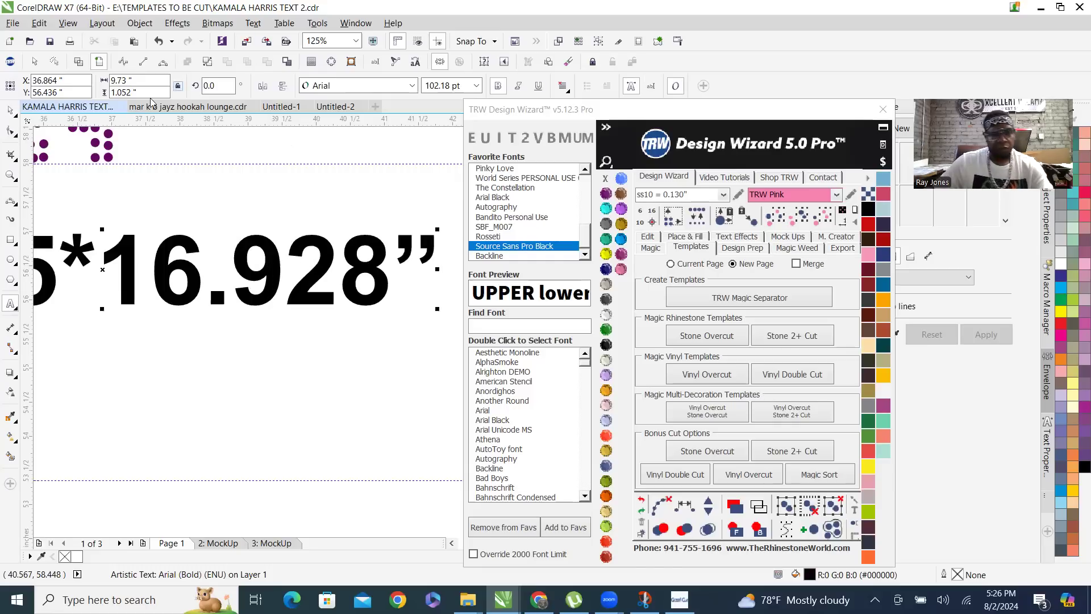
pyautogui.click(10, 110)
pyautogui.click(414, 363)
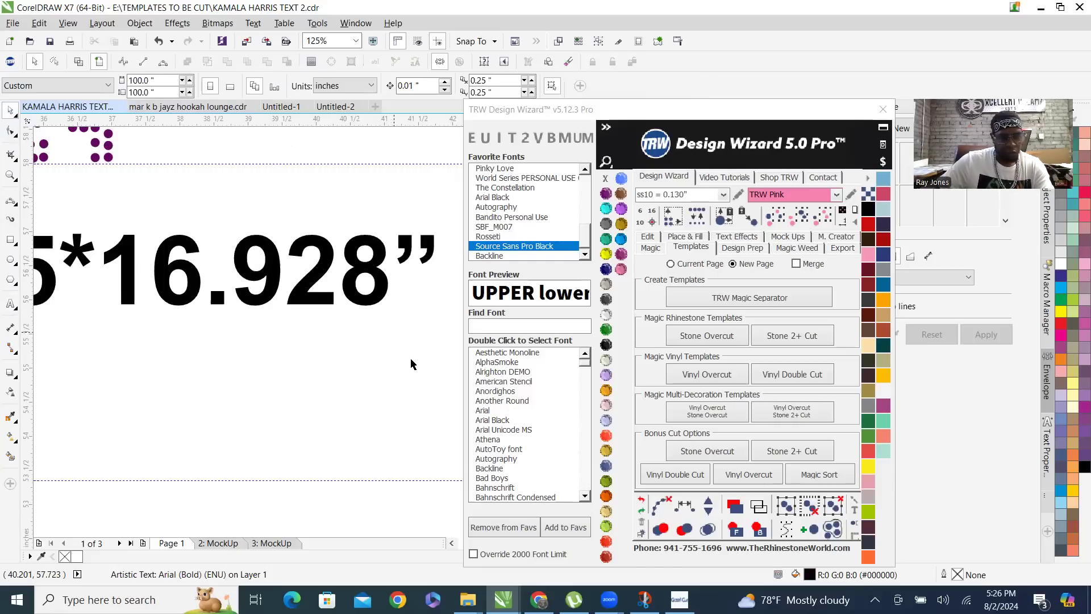
# Centre the STONE UNGROUP 2 label and the size label on the purple stone design
pyautogui.scroll(-5, 393, 333)
pyautogui.moveTo(293, 178); pyautogui.dragTo(408, 386)
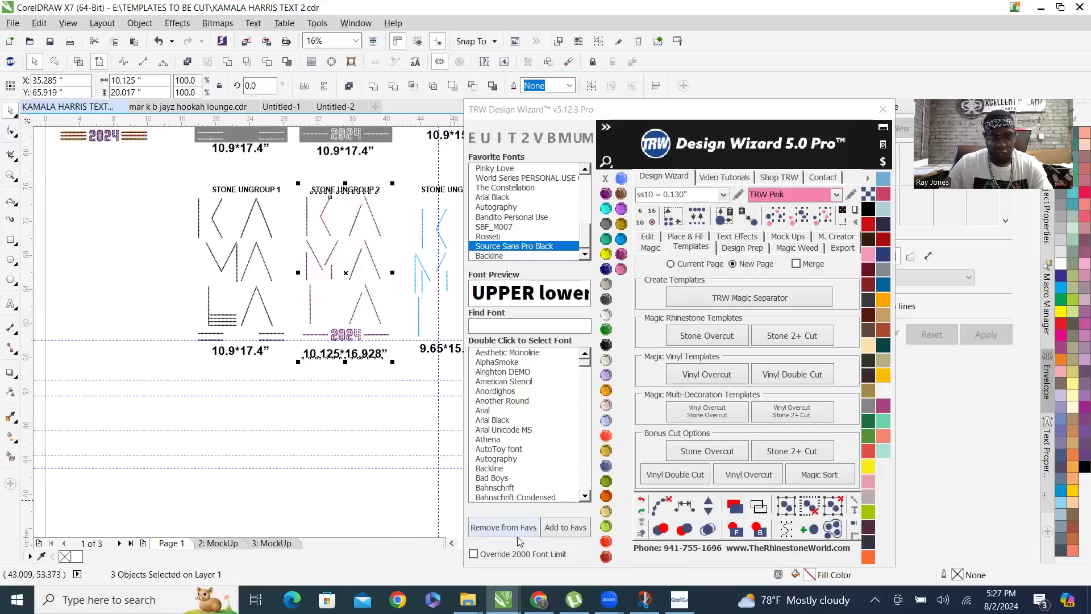
pyautogui.click(353, 377)
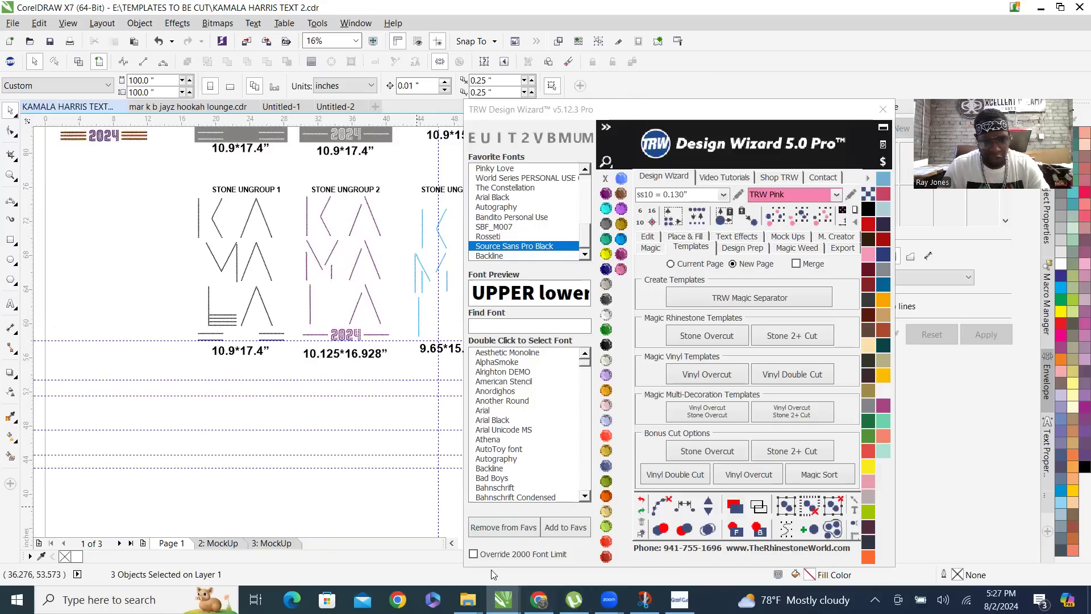
# Switch to Facebook in Chrome, read the unread Messenger chat containing the Zoom link, and return to CorelDRAW
pyautogui.click(539, 599)
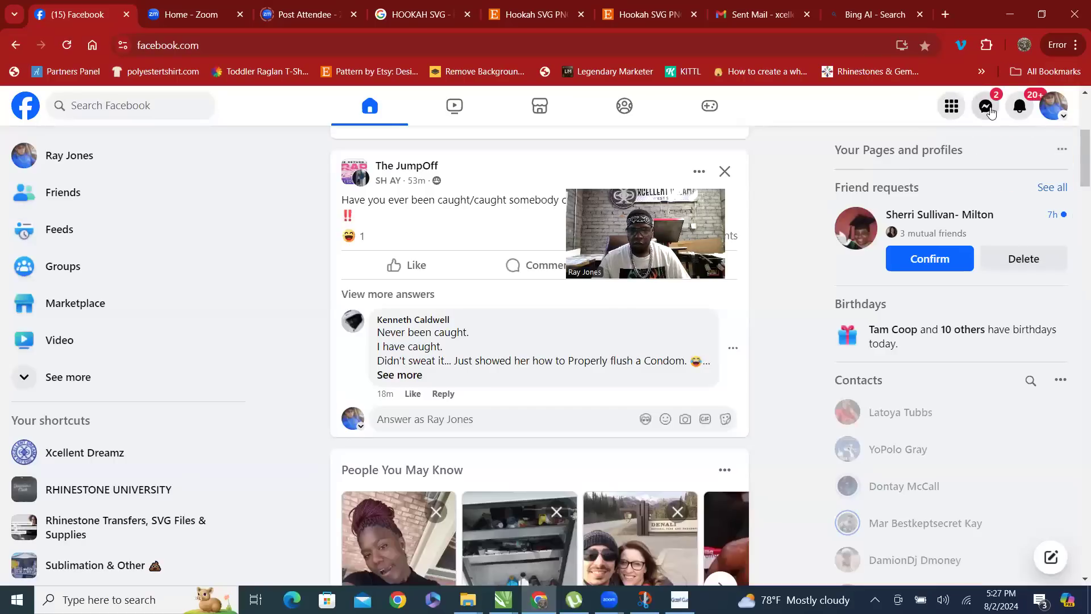
pyautogui.click(985, 106)
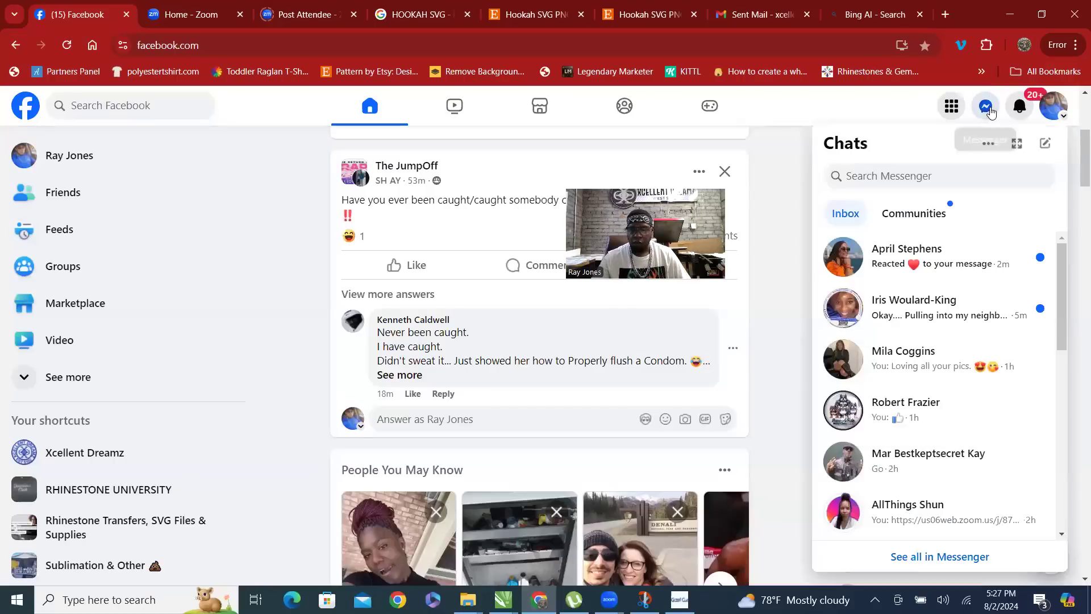
pyautogui.click(928, 309)
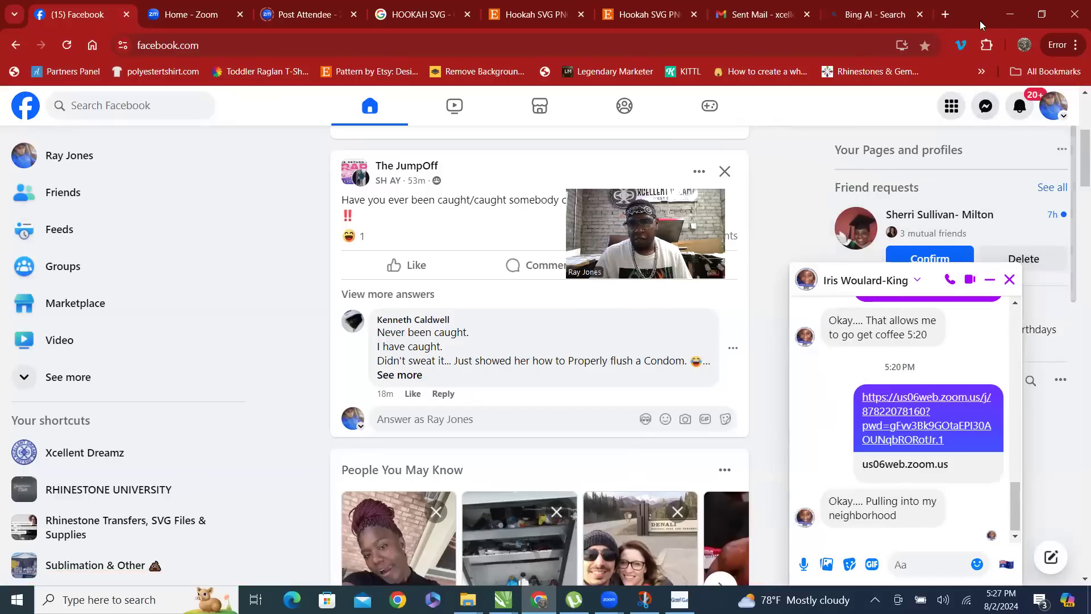
pyautogui.click(1009, 17)
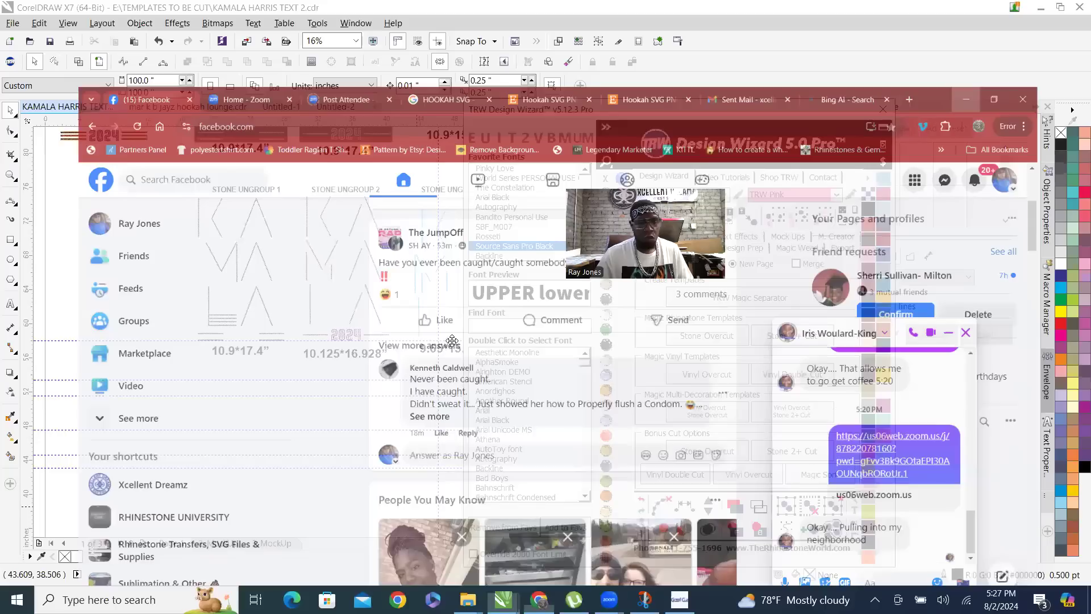
# Change the width in the size label below the black stone design to 10.125
pyautogui.scroll(2, 227, 233)
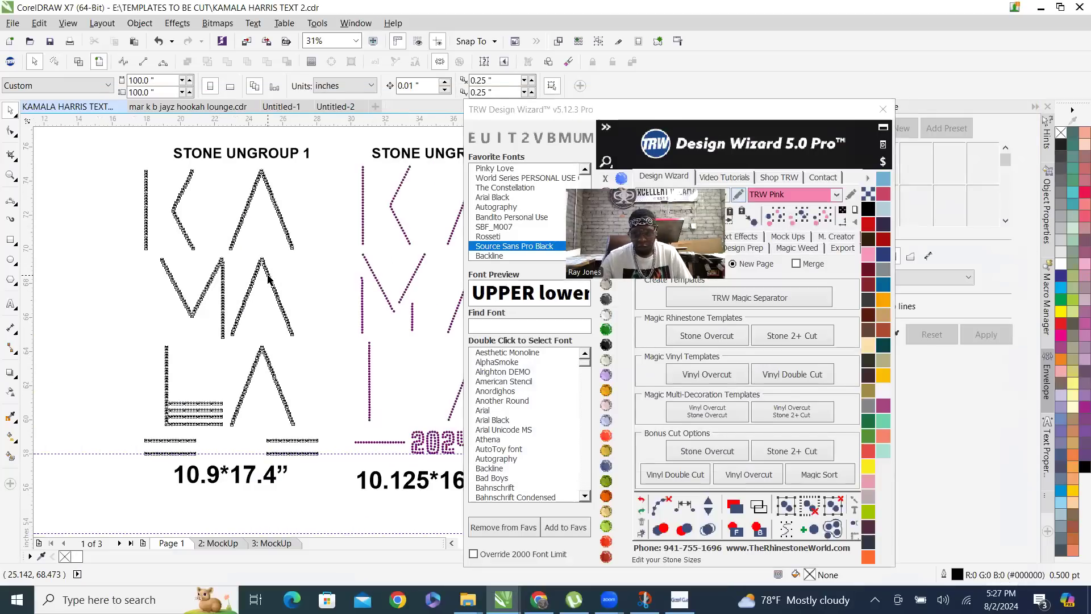
pyautogui.scroll(2, 221, 488)
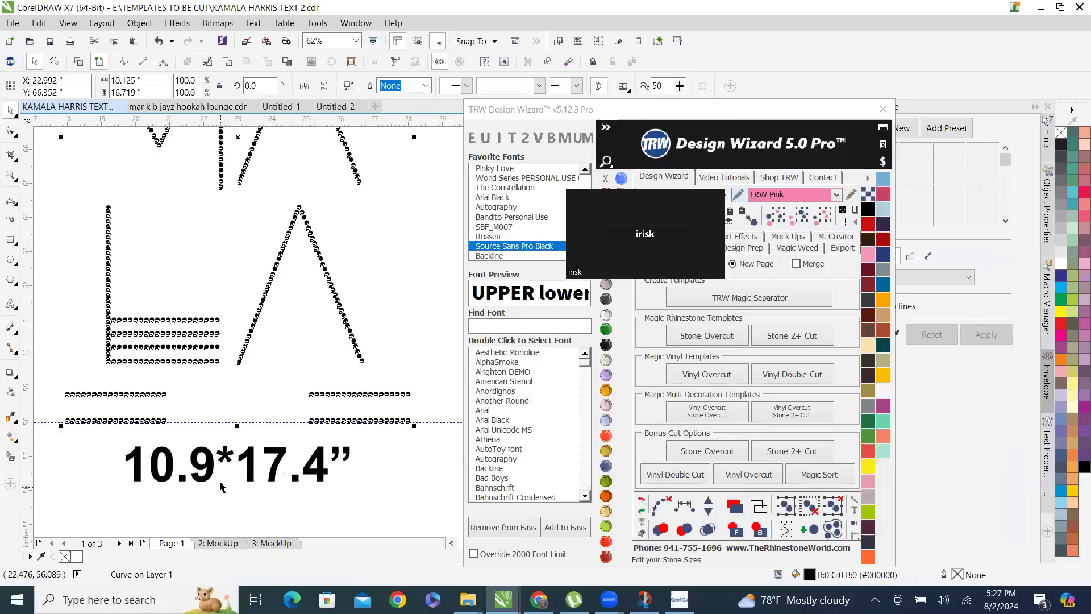
pyautogui.click(209, 461)
pyautogui.press('BackSpace')
pyautogui.write('125')
pyautogui.click(11, 110)
# Change the height in the black stone design's size label to 16.719
pyautogui.click(151, 318)
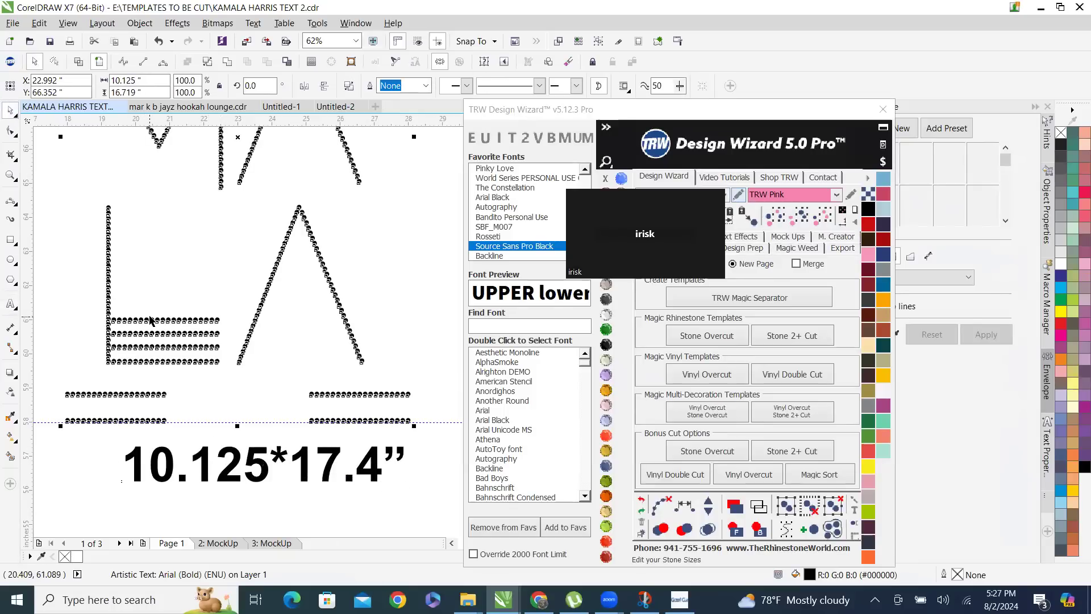
pyautogui.doubleClick(373, 461)
pyautogui.press('BackSpace')
pyautogui.press('BackSpace')
pyautogui.press('BackSpace')
pyautogui.write('6.719')
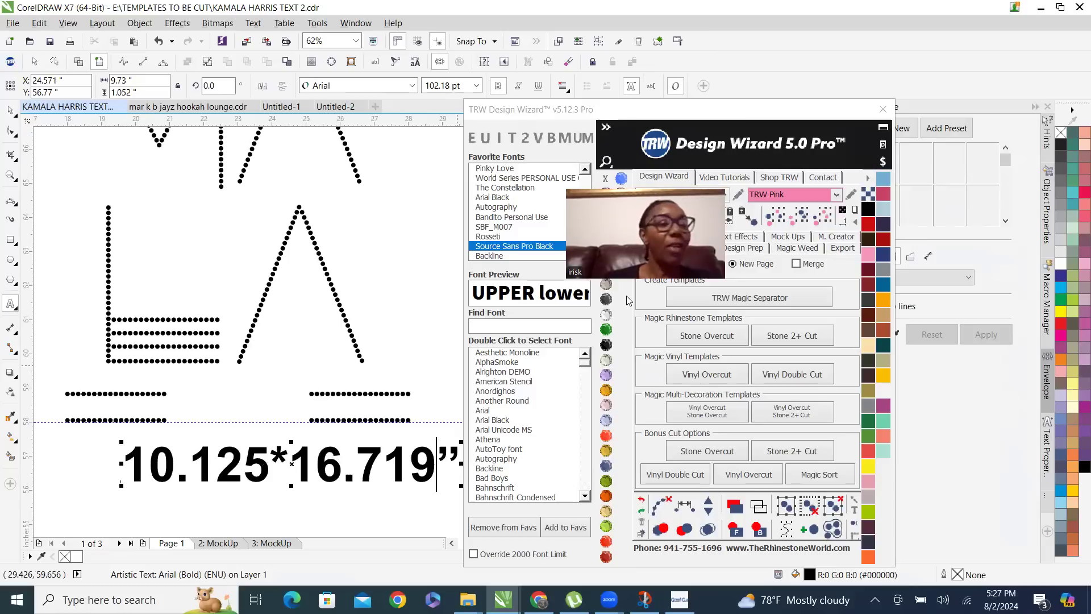
pyautogui.scroll(-3, 266, 448)
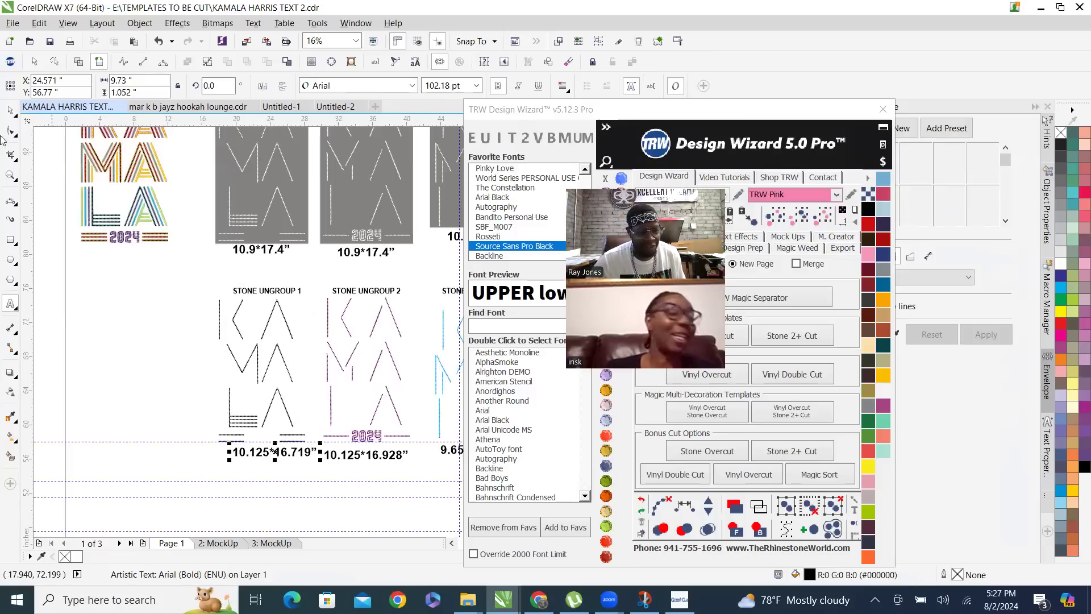
# Centre the STONE UNGROUP 1 label and the 10.125*16.719 size label on the black stone design
pyautogui.click(8, 114)
pyautogui.moveTo(200, 287); pyautogui.dragTo(316, 474)
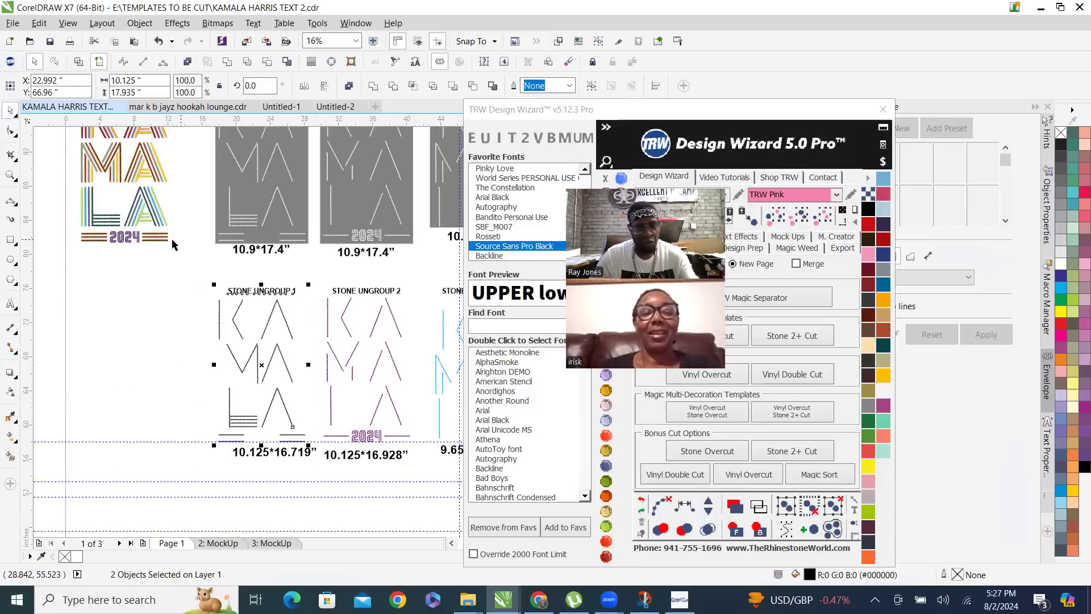
pyautogui.click(142, 288)
pyautogui.moveTo(179, 263); pyautogui.dragTo(322, 490)
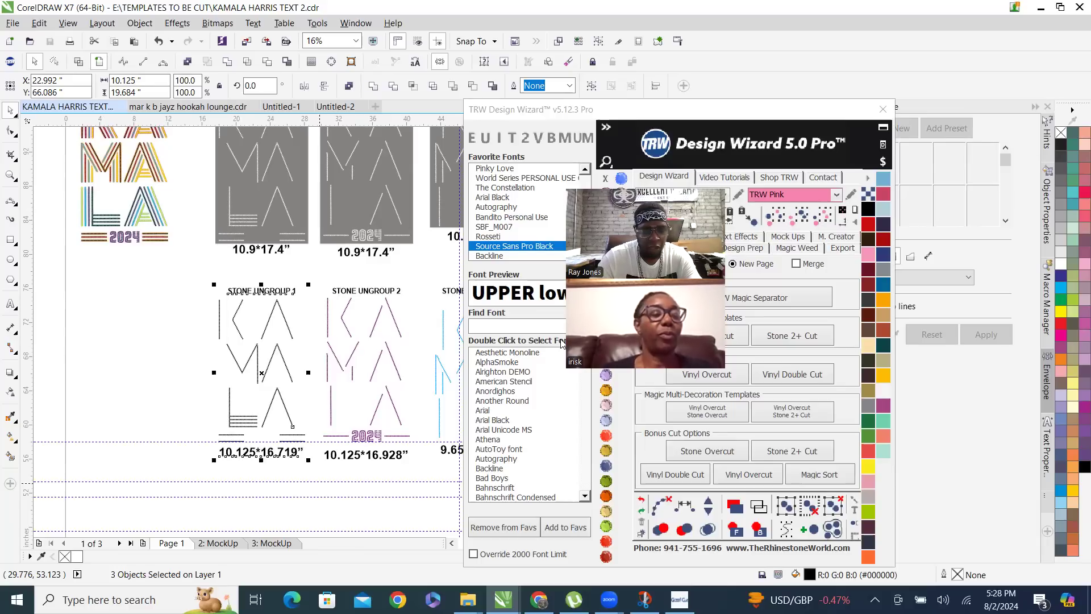
pyautogui.scroll(-3, 185, 205)
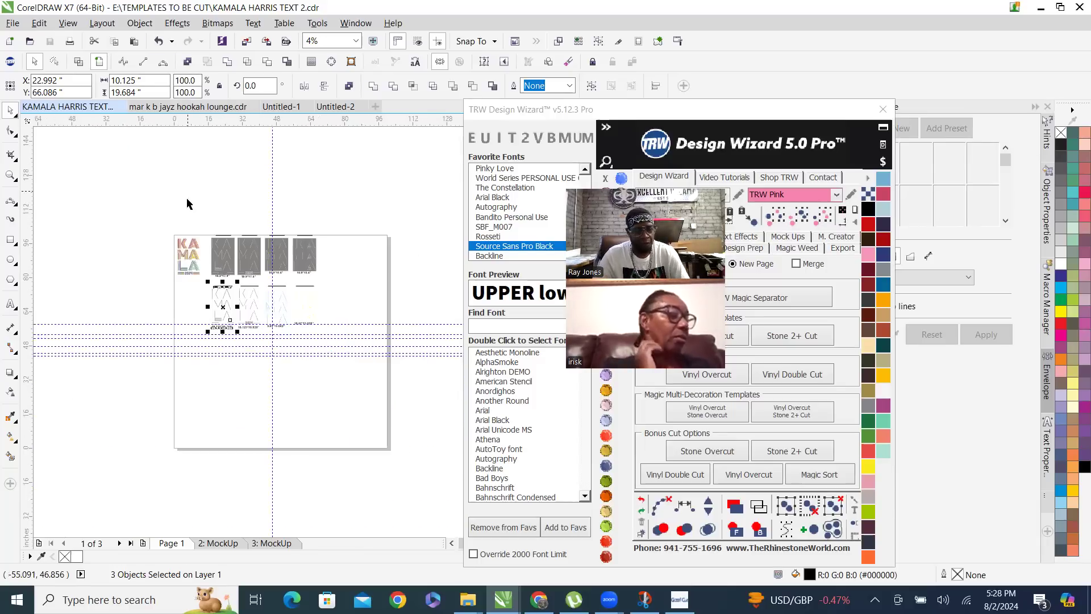
pyautogui.scroll(1, 349, 279)
pyautogui.click(311, 290)
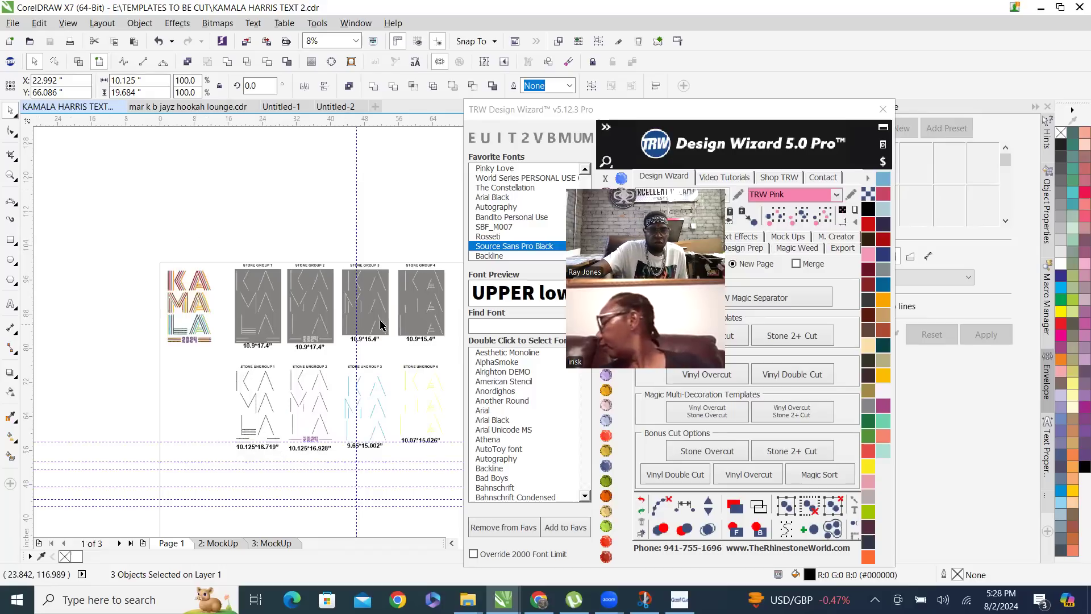
pyautogui.click(427, 390)
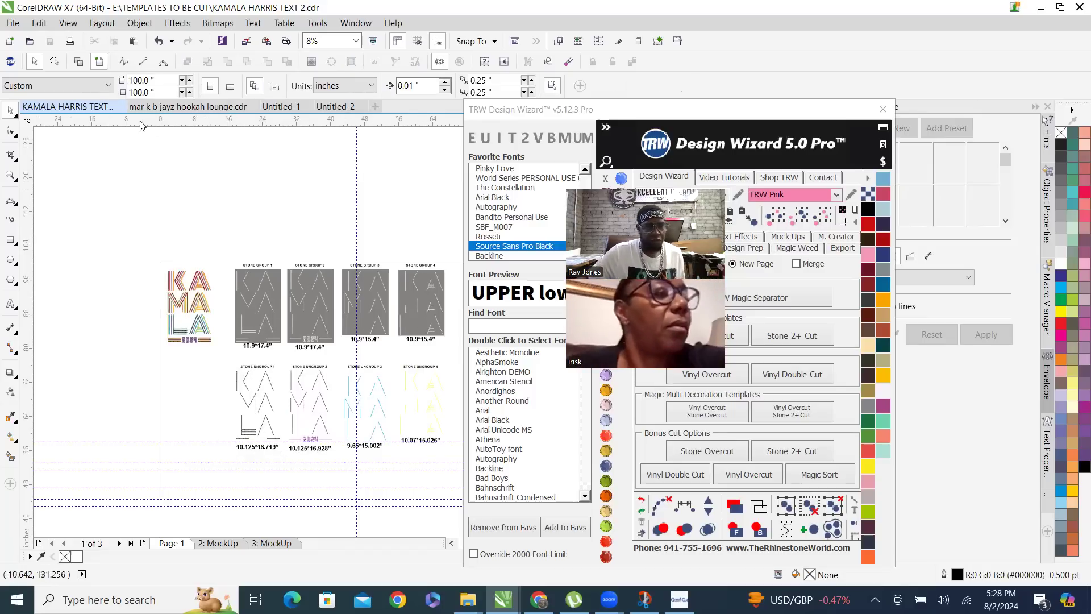
# Switch to the Untitled-1 drawing and save it in TEMPLATES TO BE CUT as STAY HUMBLE 2024
pyautogui.click(282, 108)
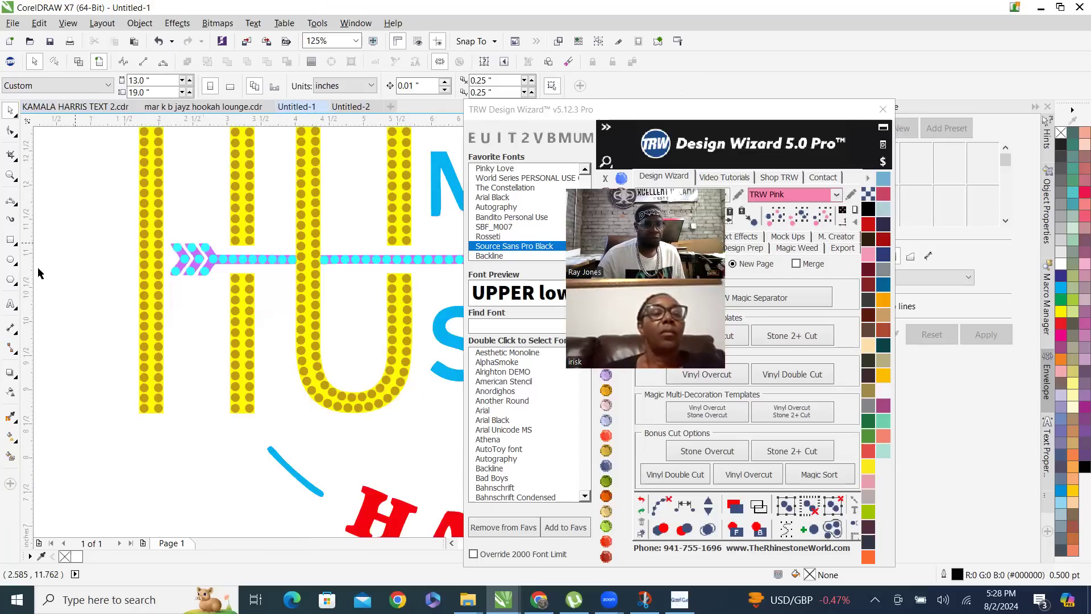
pyautogui.scroll(-2, 250, 170)
pyautogui.scroll(1, 262, 141)
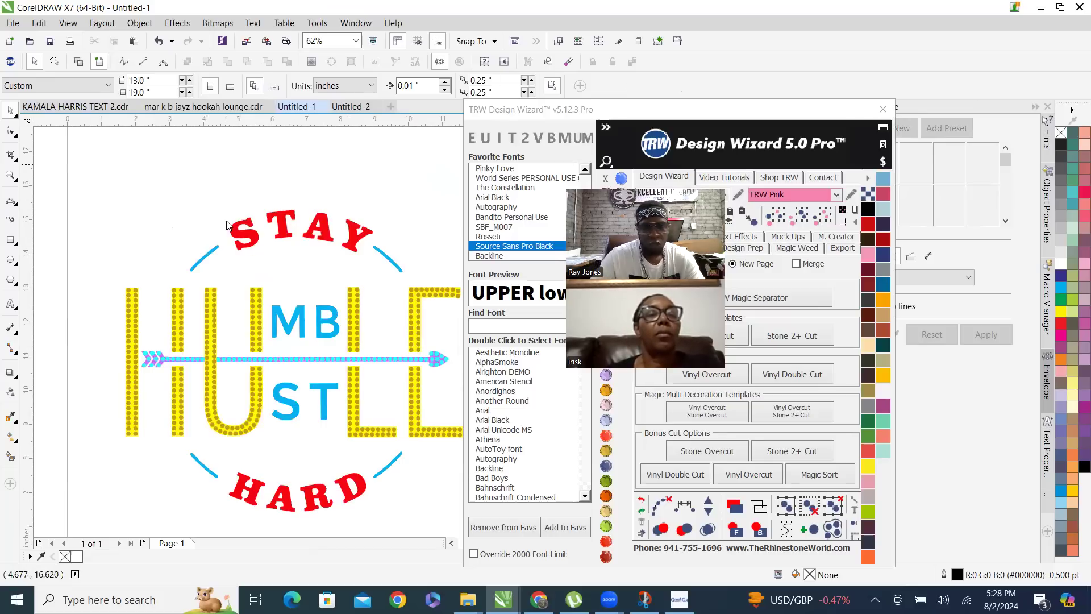
pyautogui.hotkey('ctrl', 's')
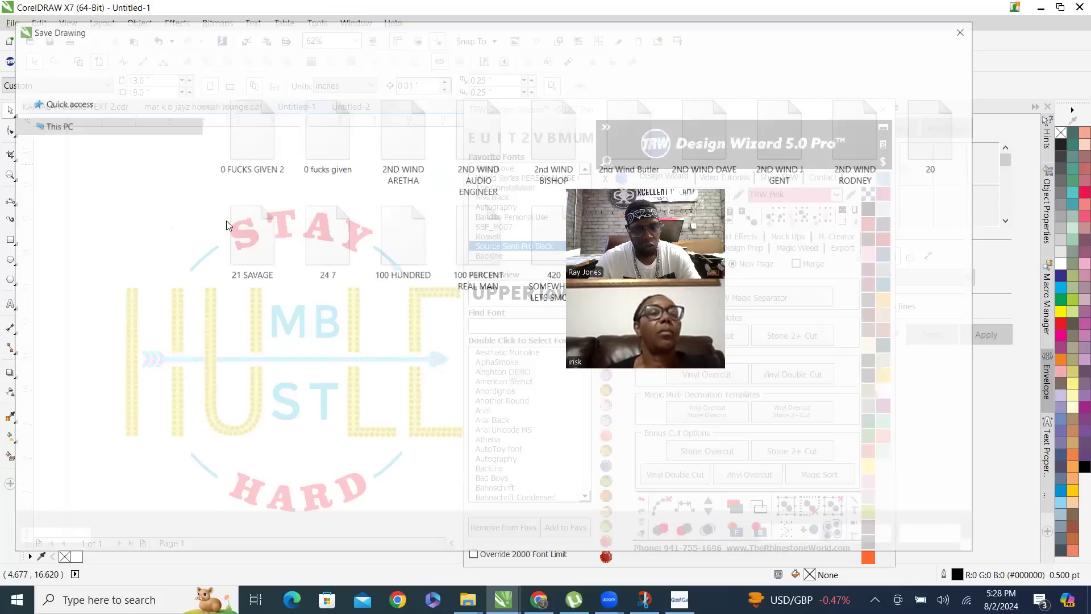
pyautogui.write('STAY HUMBLE 2024')
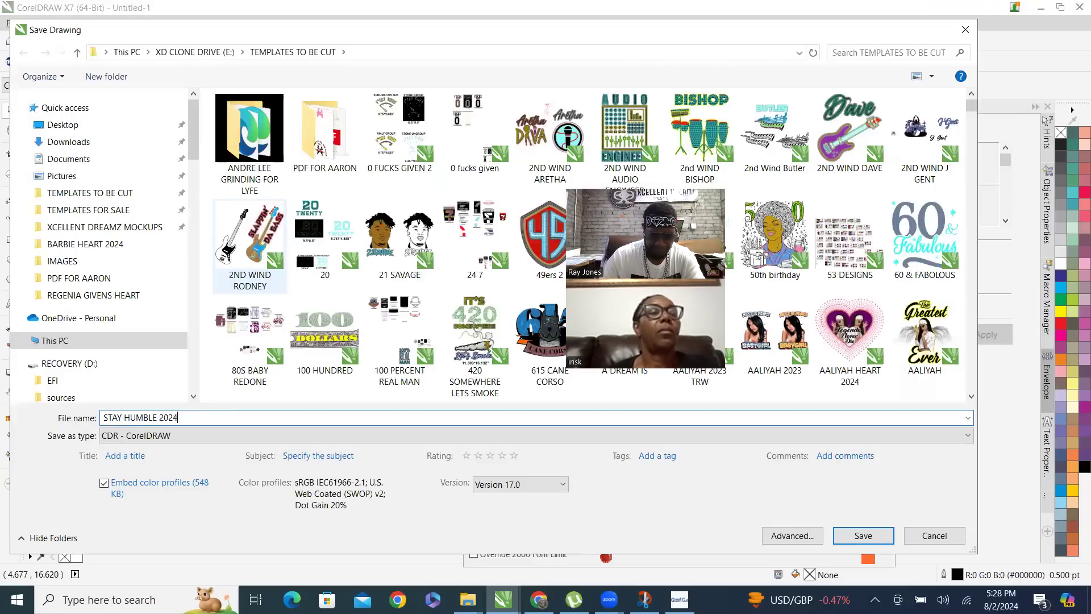
pyautogui.press('Return')
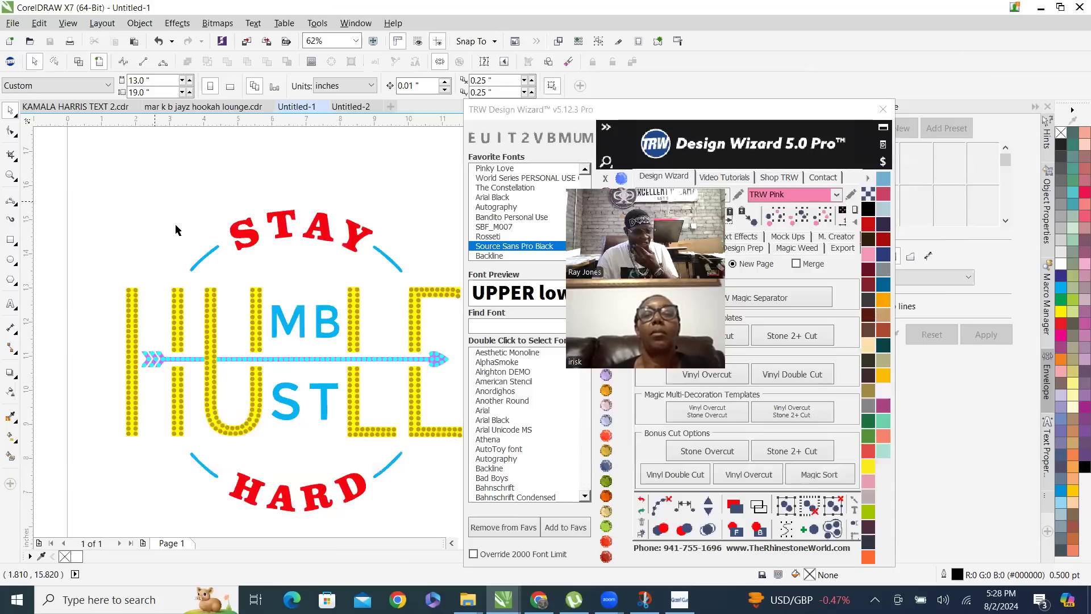
pyautogui.scroll(-3, 196, 213)
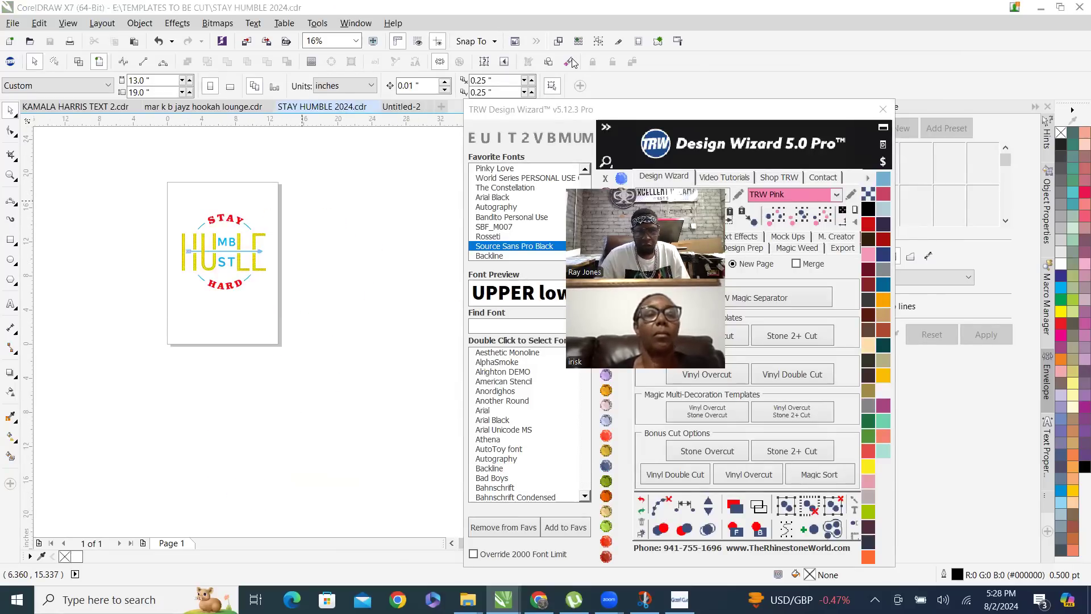
# Switch to the Untitled-2 drawing and save it in TEMPLATES TO BE CUT as IRON MAN
pyautogui.click(405, 107)
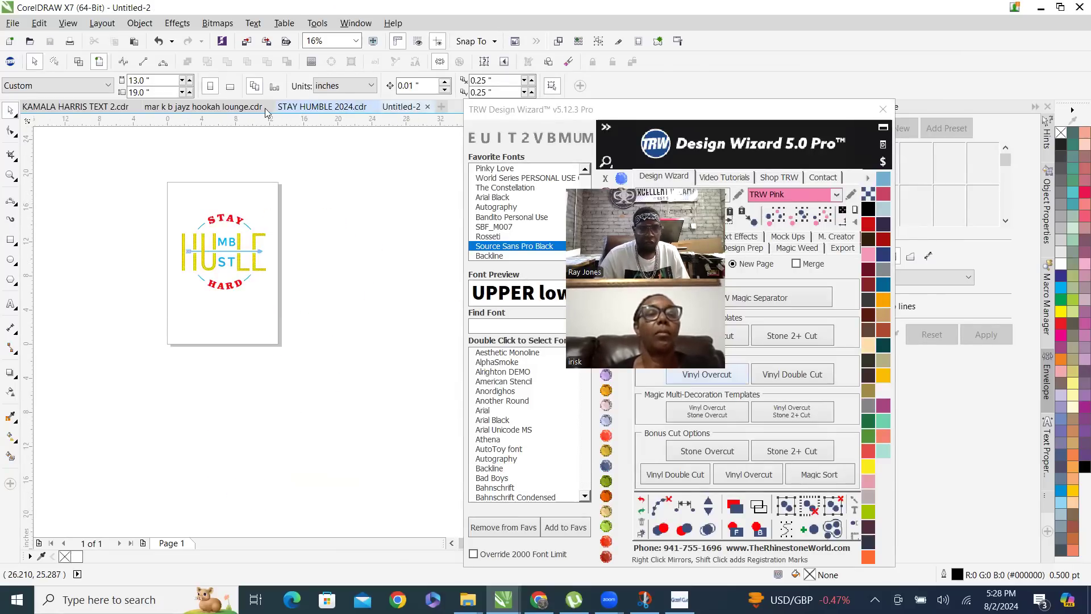
pyautogui.scroll(-4, 227, 195)
pyautogui.scroll(2, 238, 203)
pyautogui.click(238, 194)
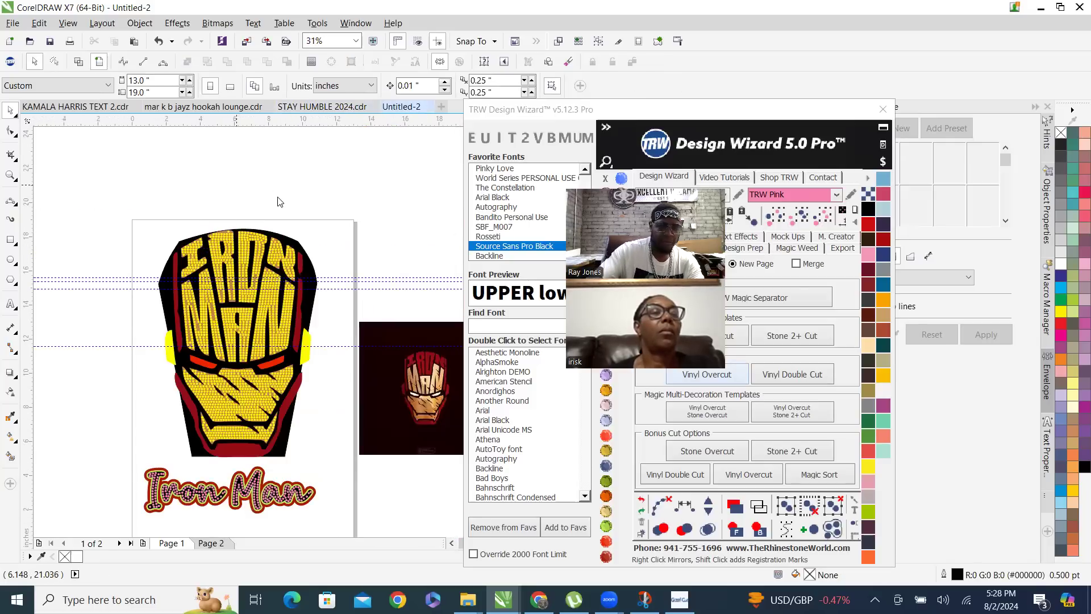
pyautogui.hotkey('ctrl', 's')
pyautogui.write('IRON MAN')
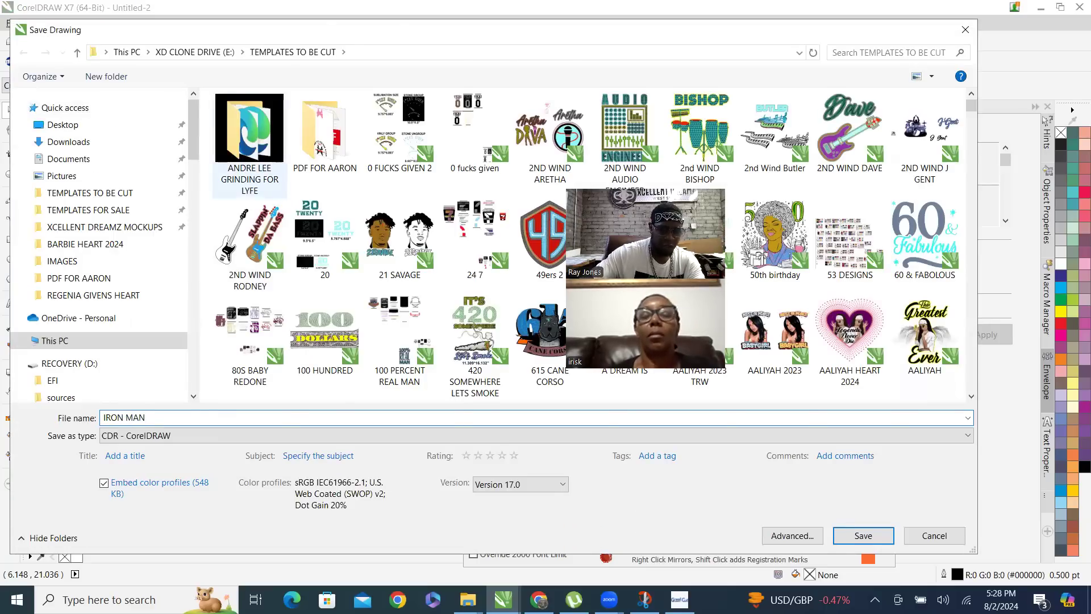
pyautogui.press('Return')
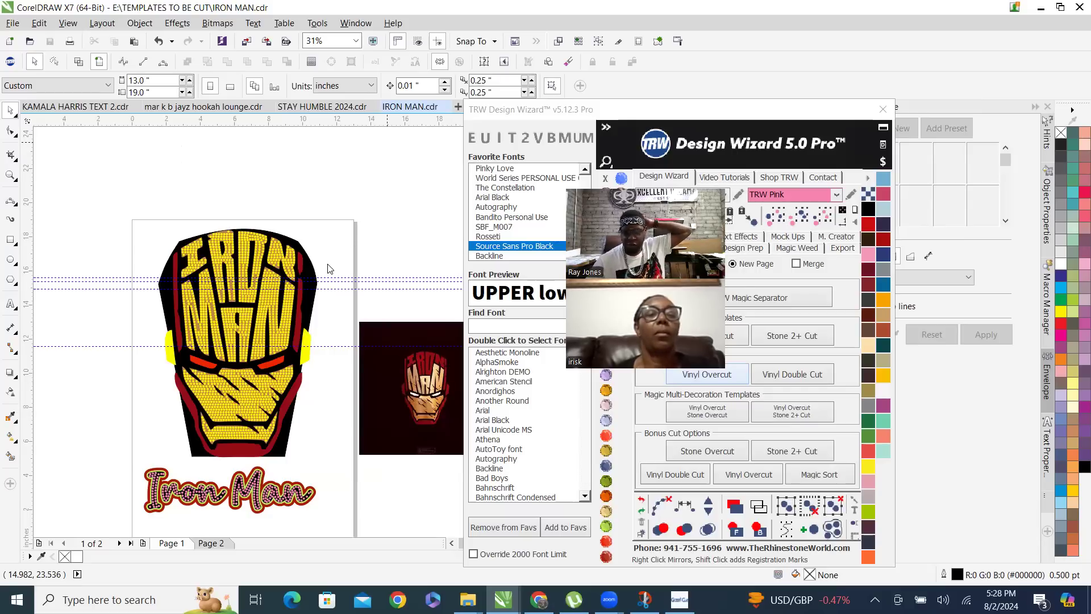
pyautogui.hotkey('ctrl', 'n')
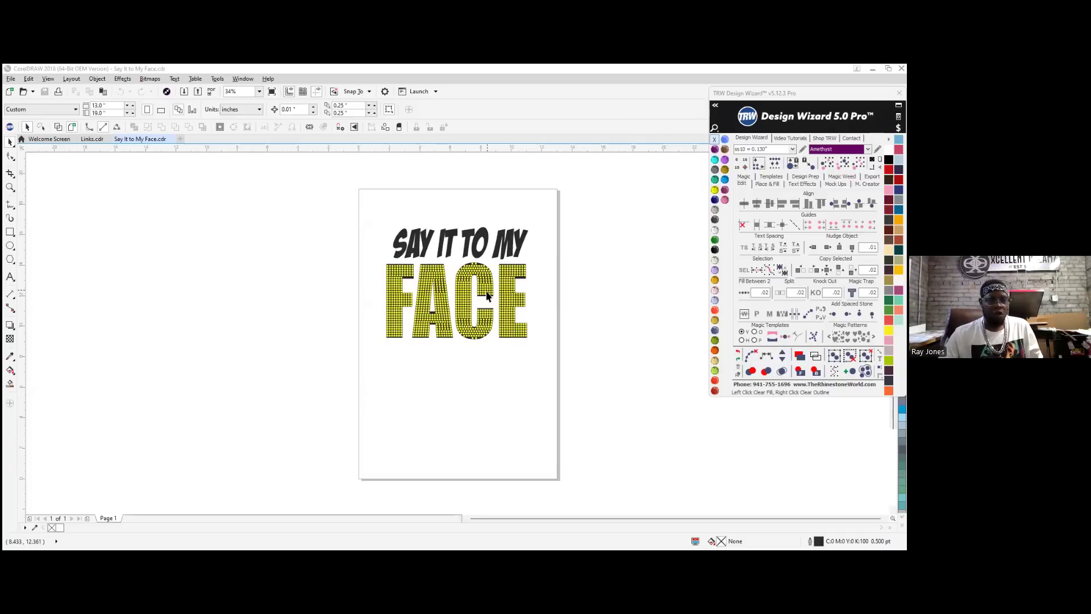
# Select one yellow stone in the letter A of FACE and reposition the Design Wizard window beside the page
pyautogui.scroll(3, 466, 279)
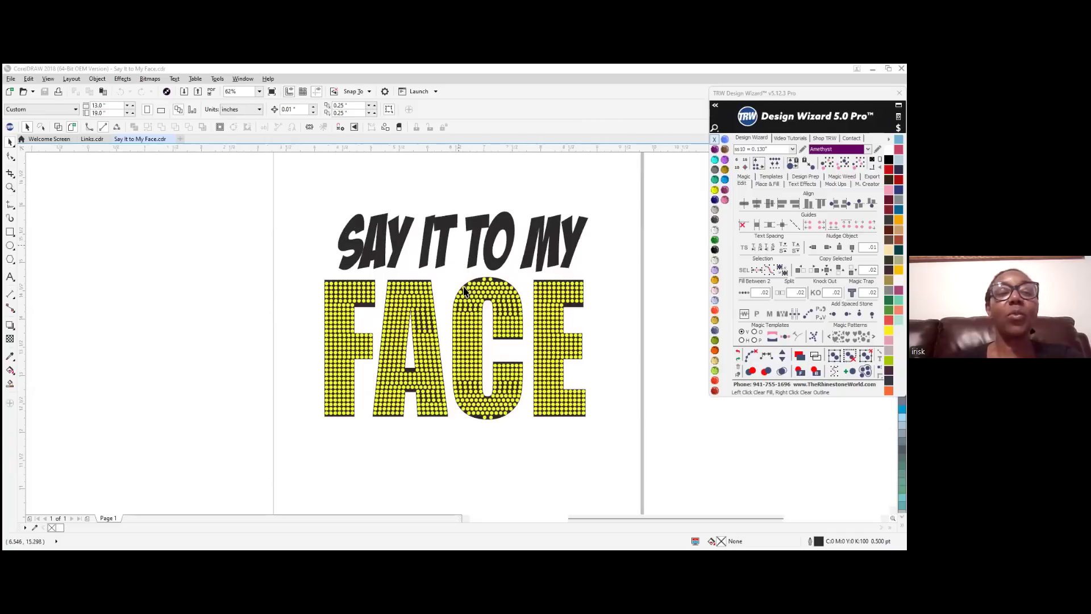
pyautogui.scroll(2, 470, 286)
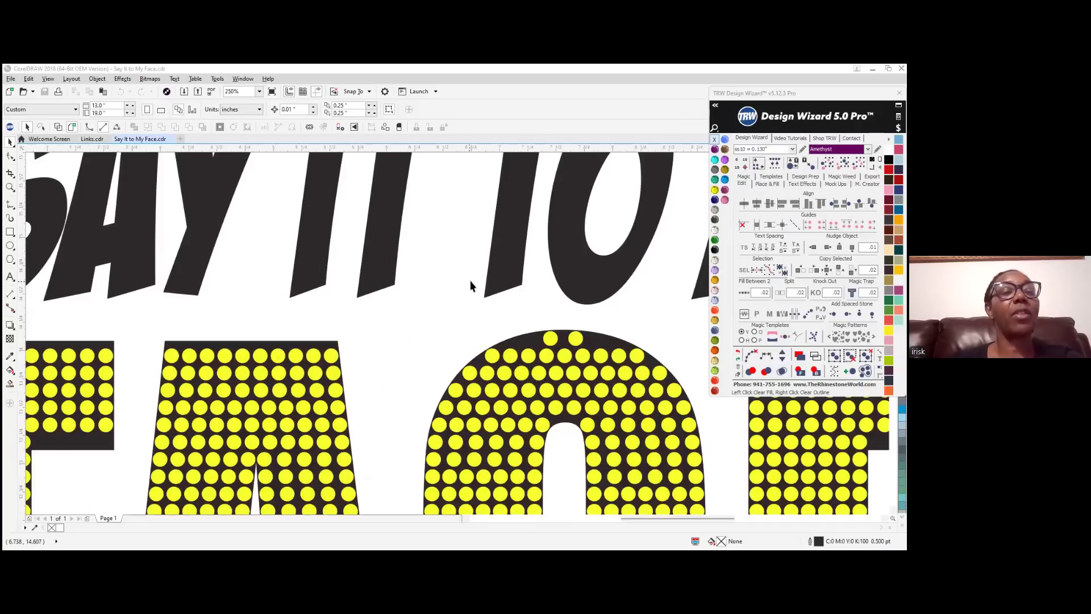
pyautogui.scroll(-2, 460, 277)
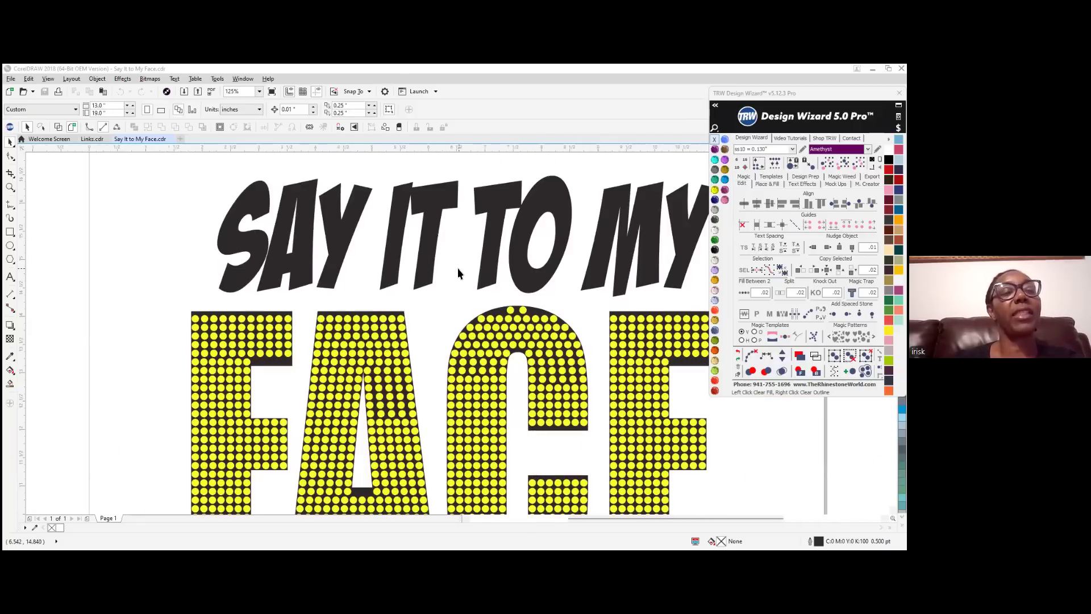
pyautogui.scroll(-2, 470, 284)
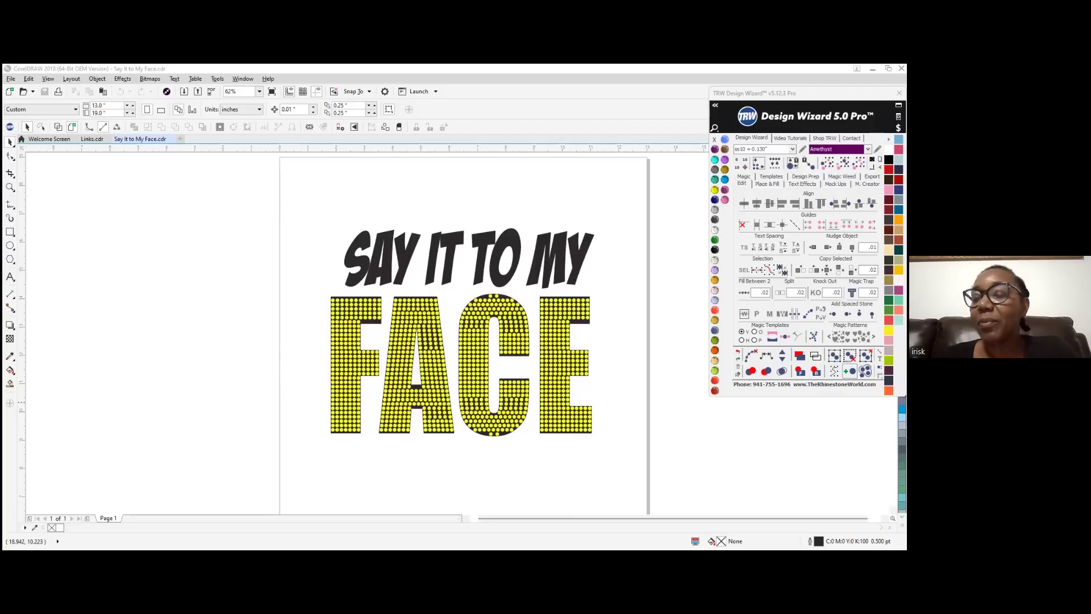
pyautogui.click(413, 313)
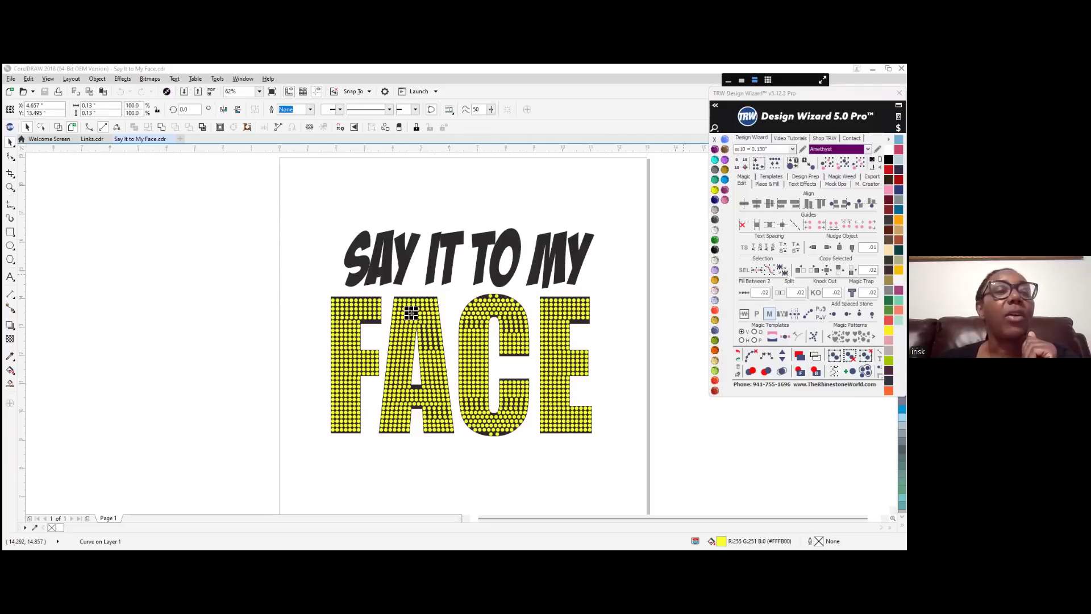
pyautogui.moveTo(781, 97); pyautogui.dragTo(745, 214)
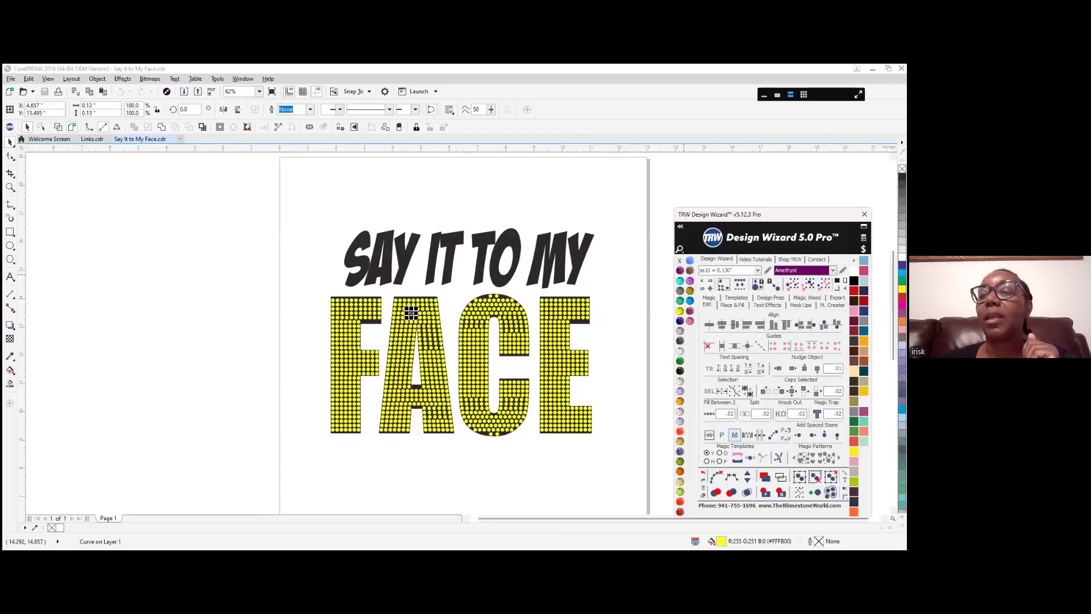
pyautogui.moveTo(745, 214); pyautogui.dragTo(760, 167)
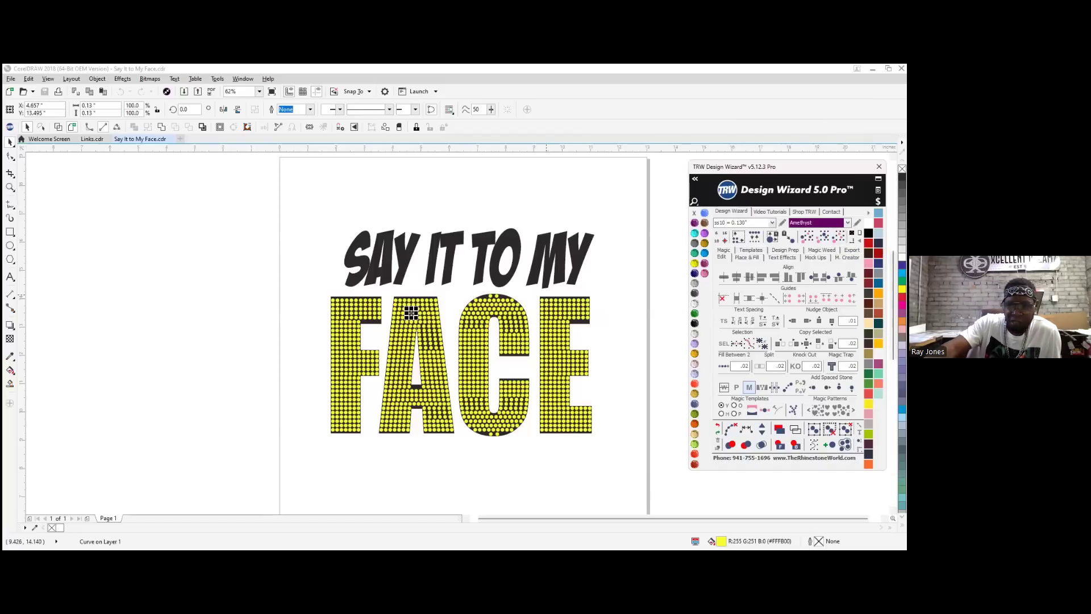
# Select all the yellow stones of FACE and nudge them 15 inches to the left, off the black lettering
pyautogui.click(411, 312)
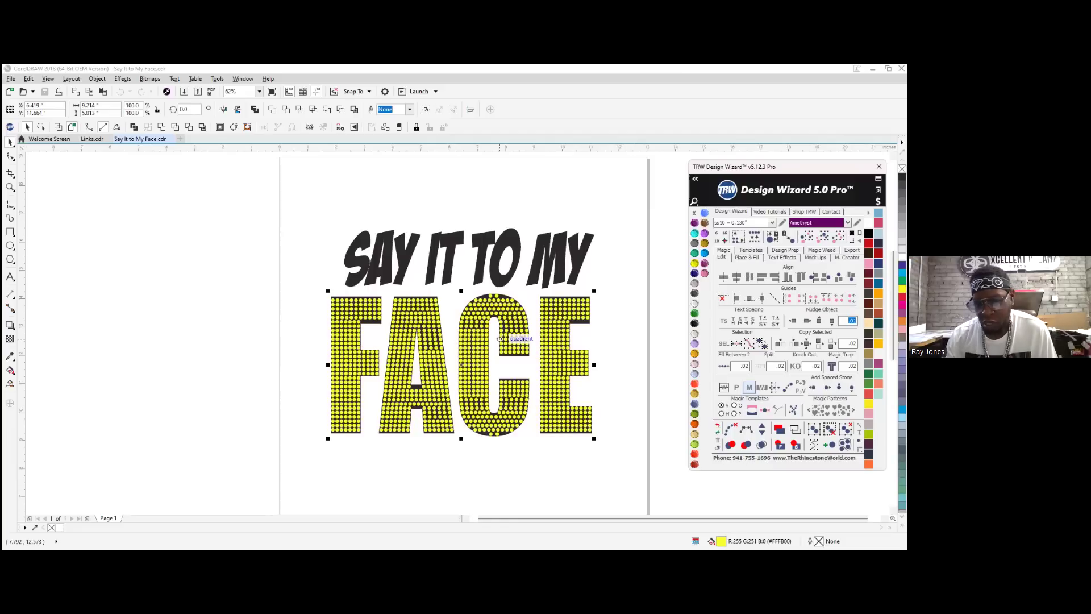
pyautogui.write('15')
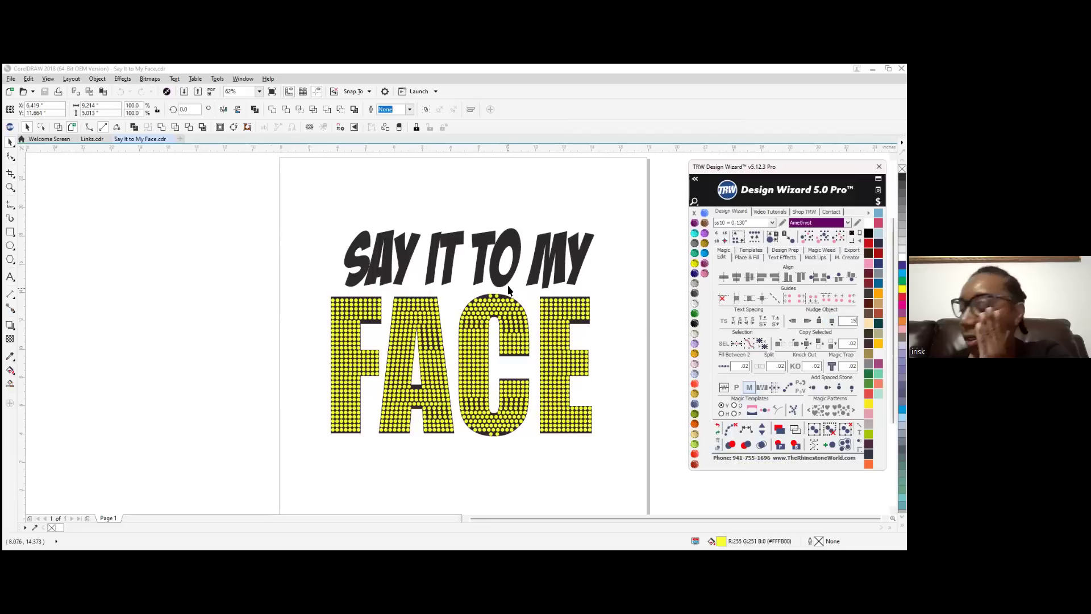
pyautogui.scroll(-2, 512, 287)
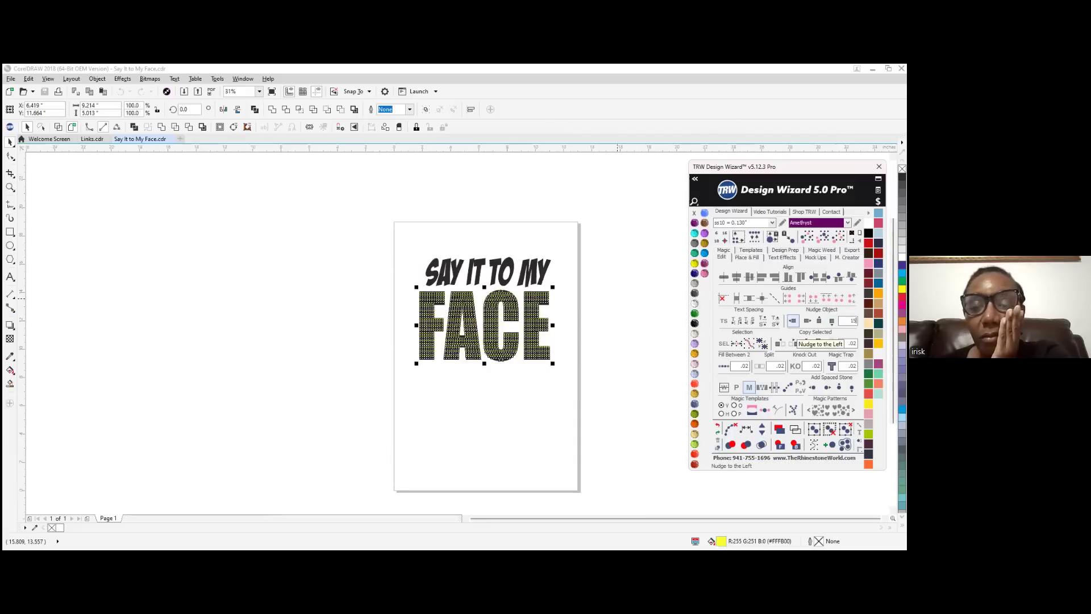
pyautogui.click(793, 321)
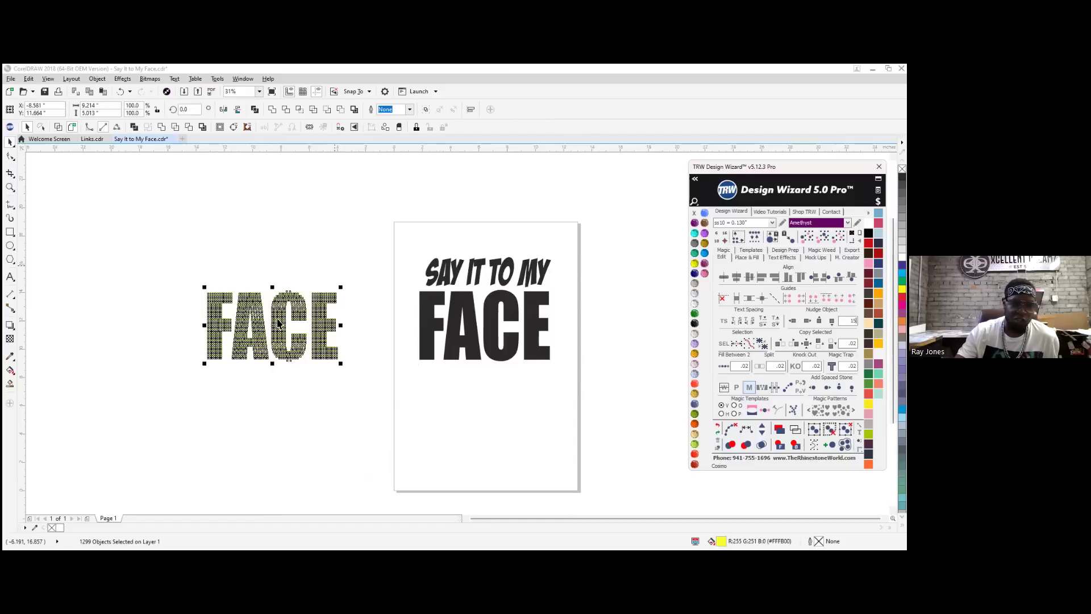
pyautogui.click(425, 437)
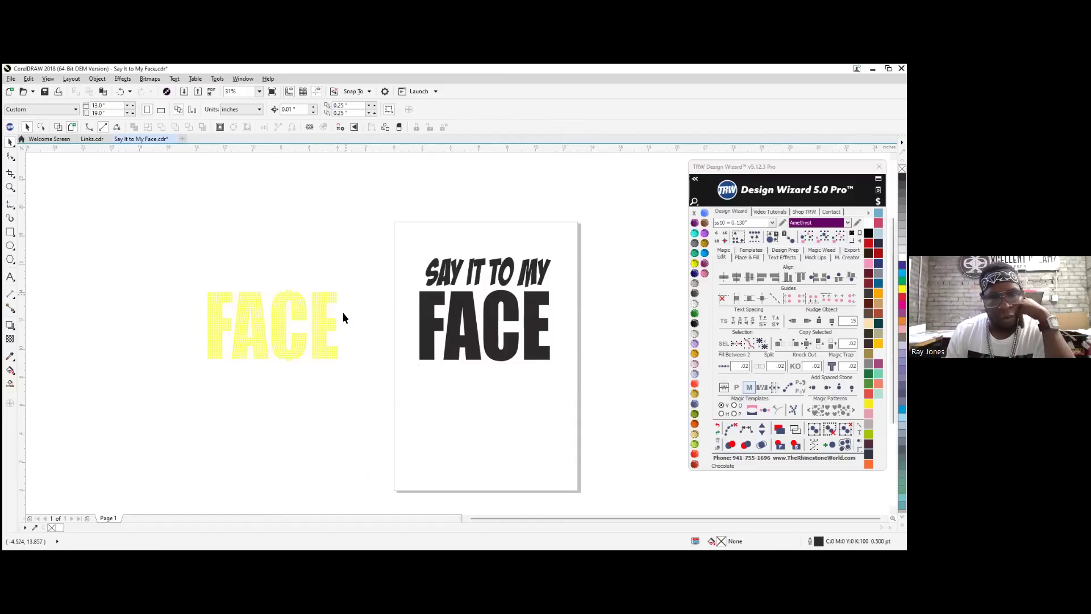
# Examine the nodes of the black FACE lettering with the Shape tool
pyautogui.scroll(2, 330, 321)
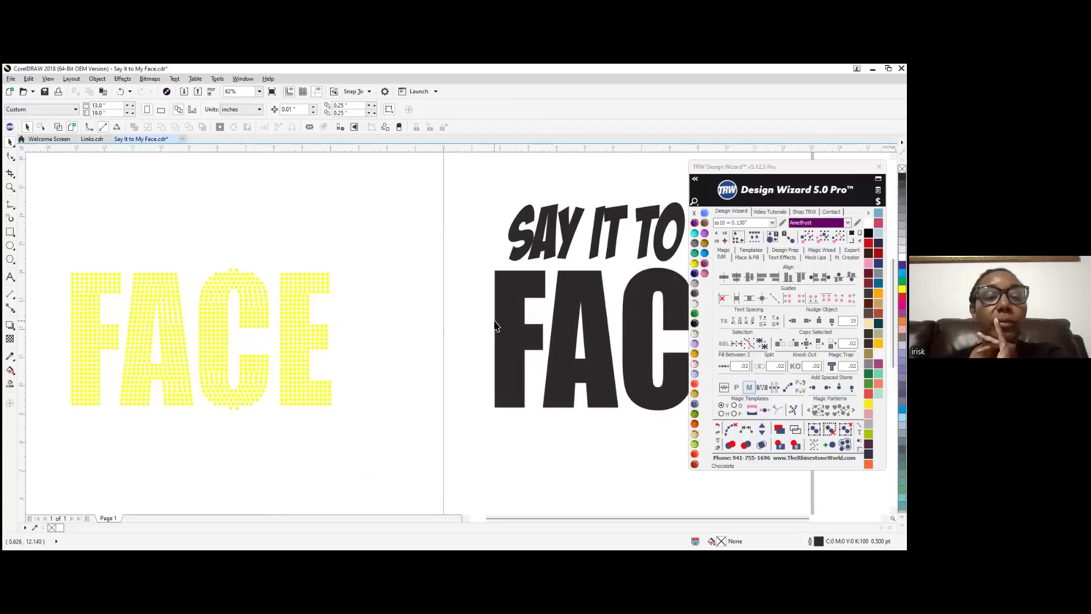
pyautogui.press('F10')
pyautogui.click(517, 317)
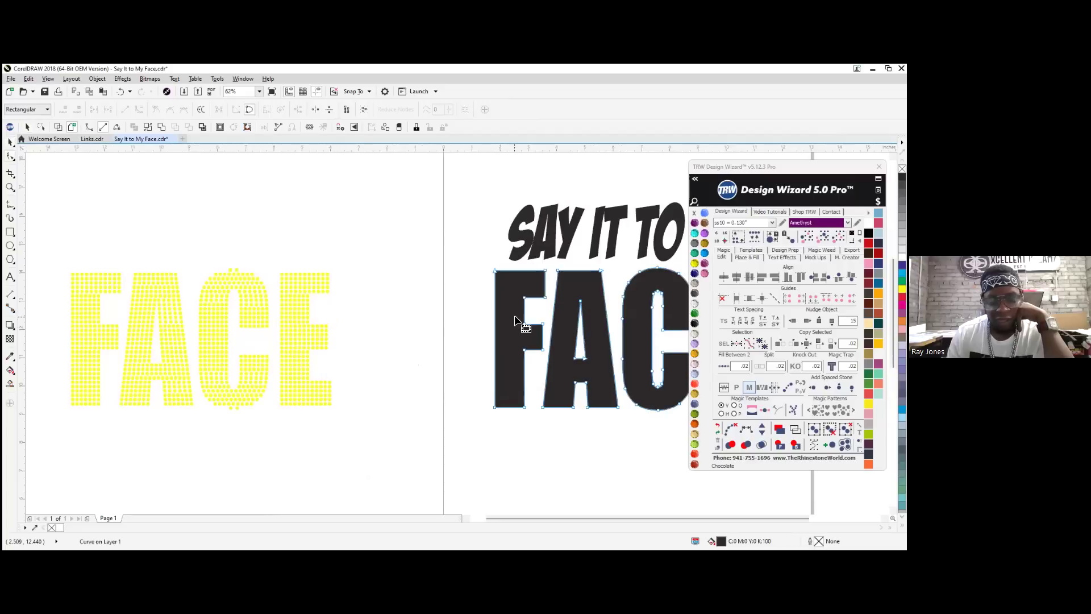
pyautogui.scroll(-2, 392, 321)
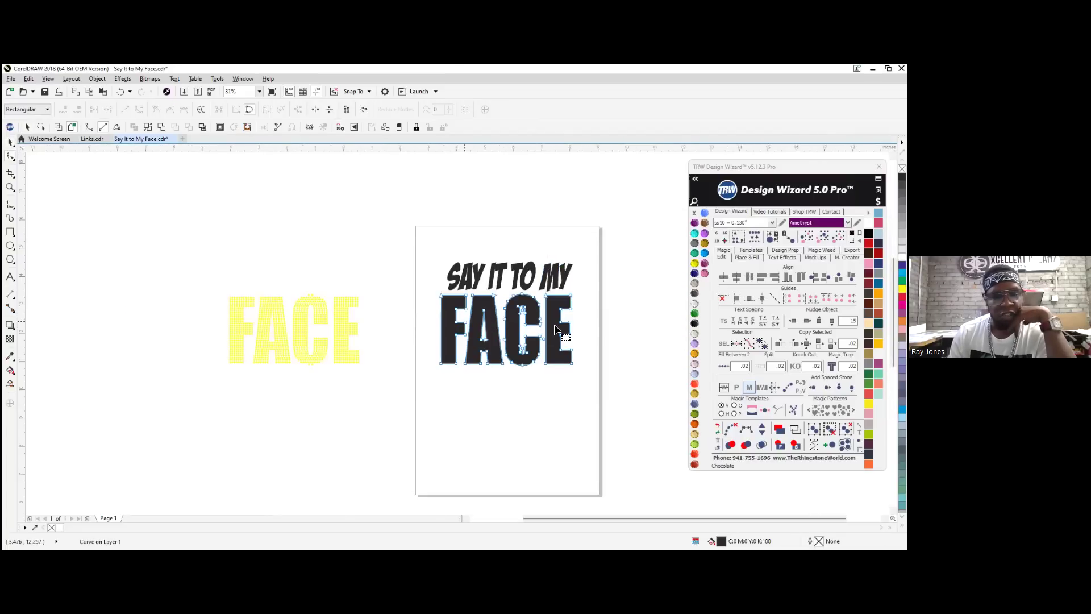
pyautogui.scroll(2, 484, 312)
# Hatch-fill the black FACE lettering with ss10 stones placed inside, with Add Stones enabled and contour spacing .03
pyautogui.click(10, 141)
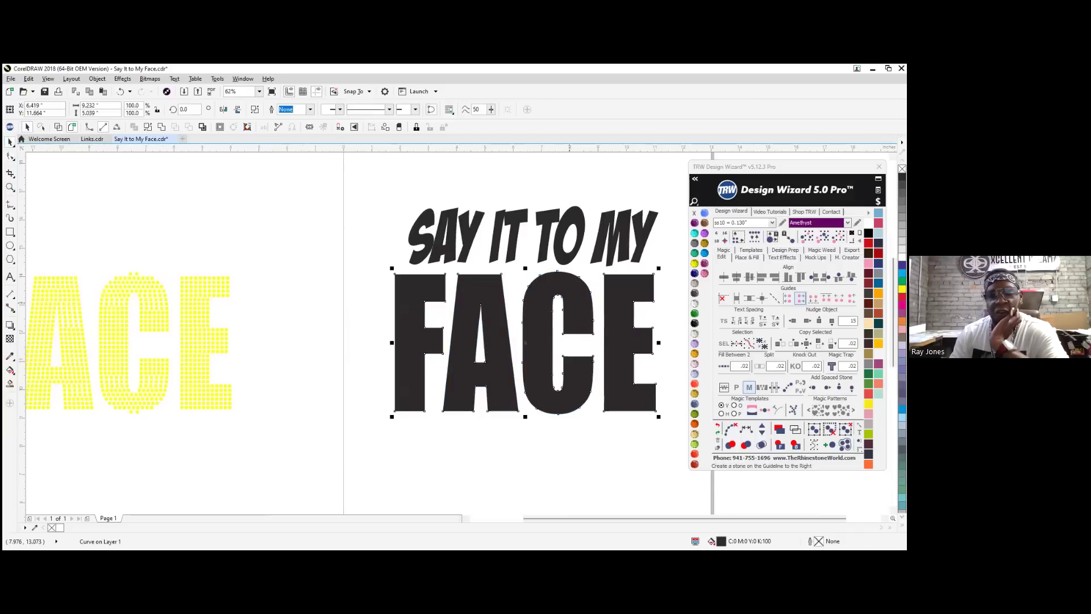
pyautogui.click(747, 257)
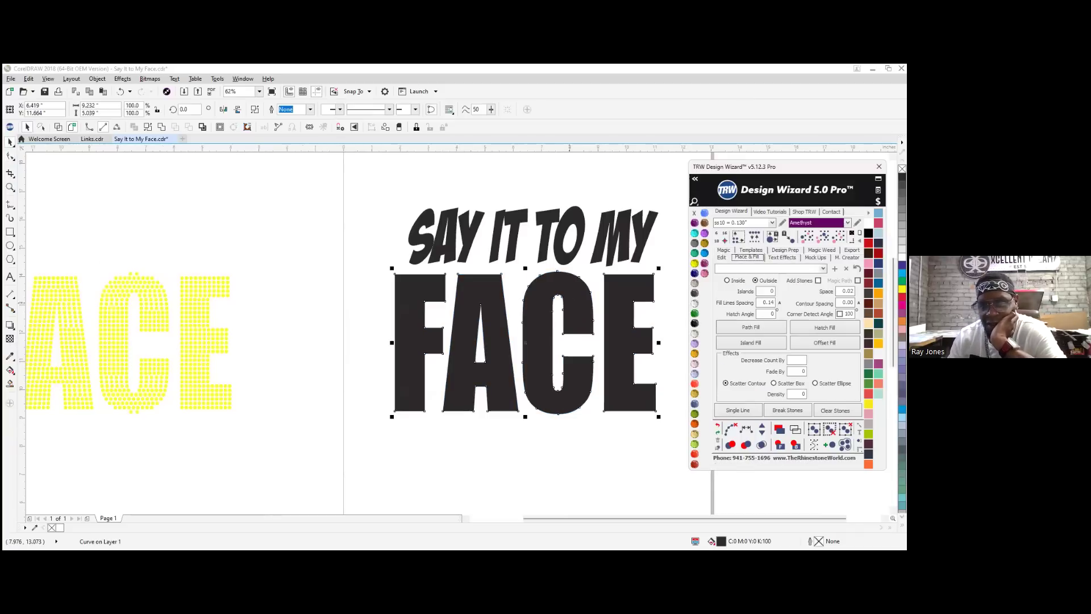
pyautogui.doubleClick(847, 303)
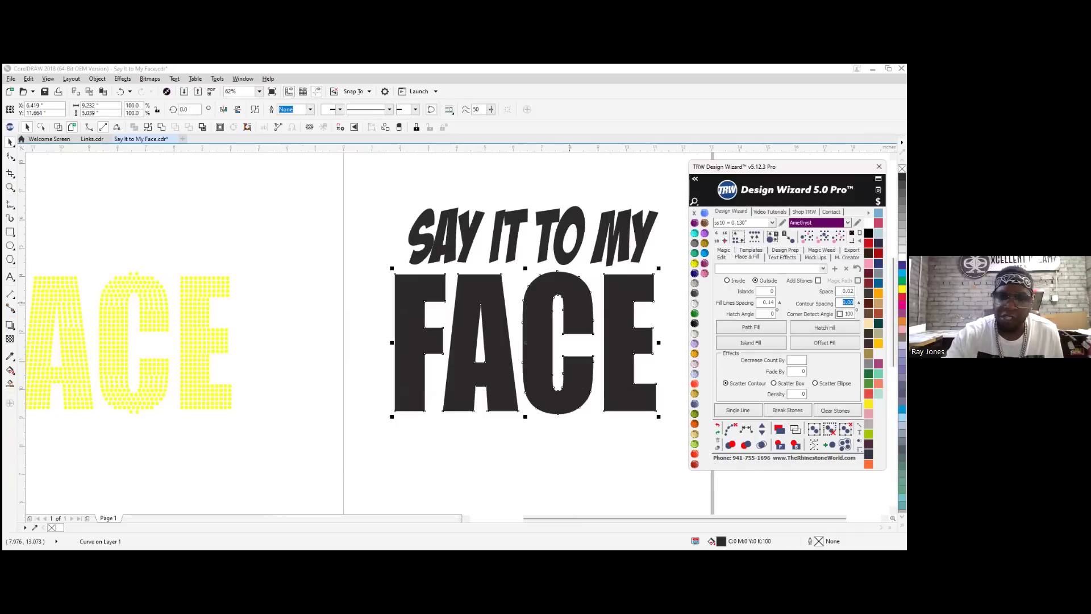
pyautogui.write('.075')
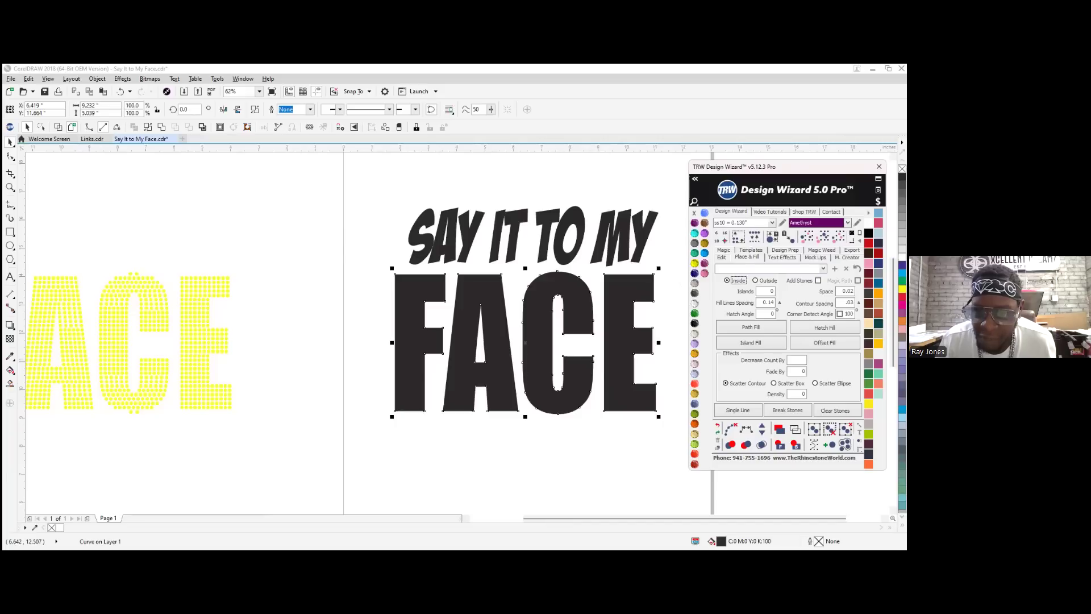
pyautogui.click(817, 280)
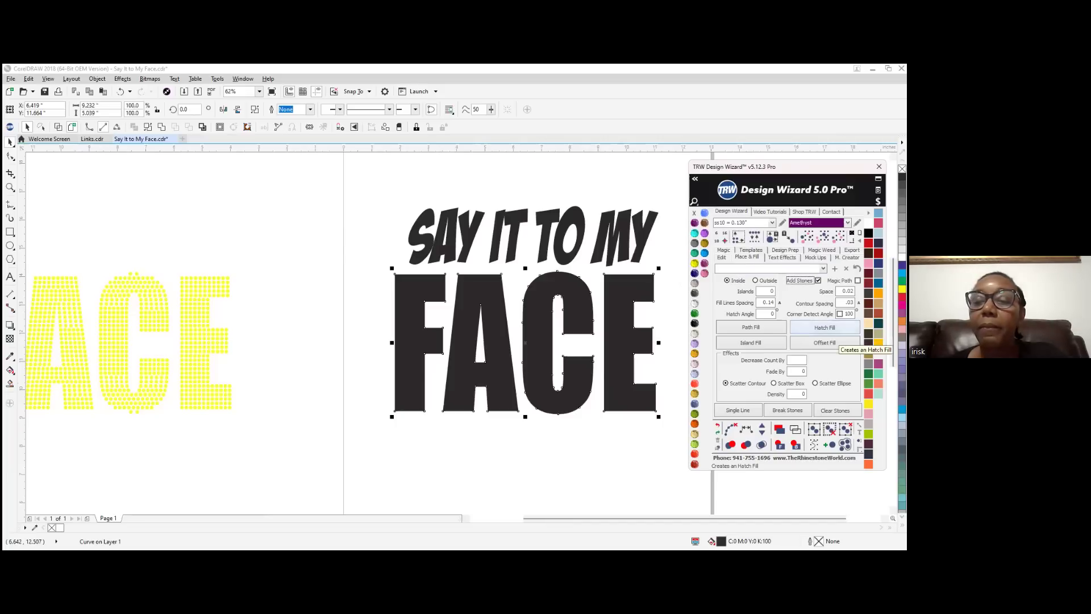
pyautogui.click(835, 330)
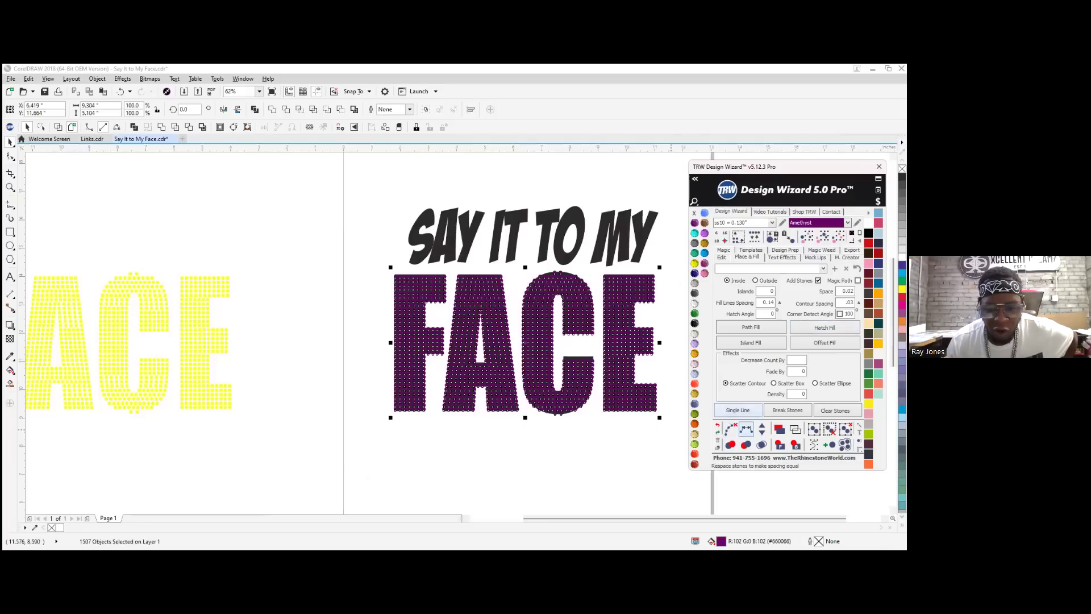
# Color the new FACE stones TRW Pink and inspect their layout up close
pyautogui.click(761, 444)
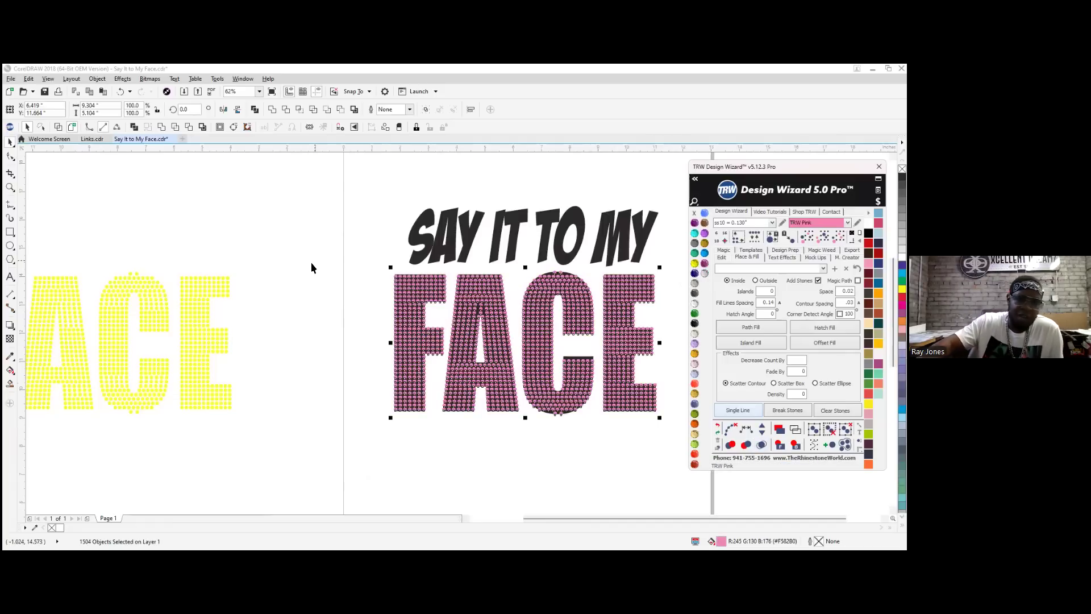
pyautogui.click(345, 302)
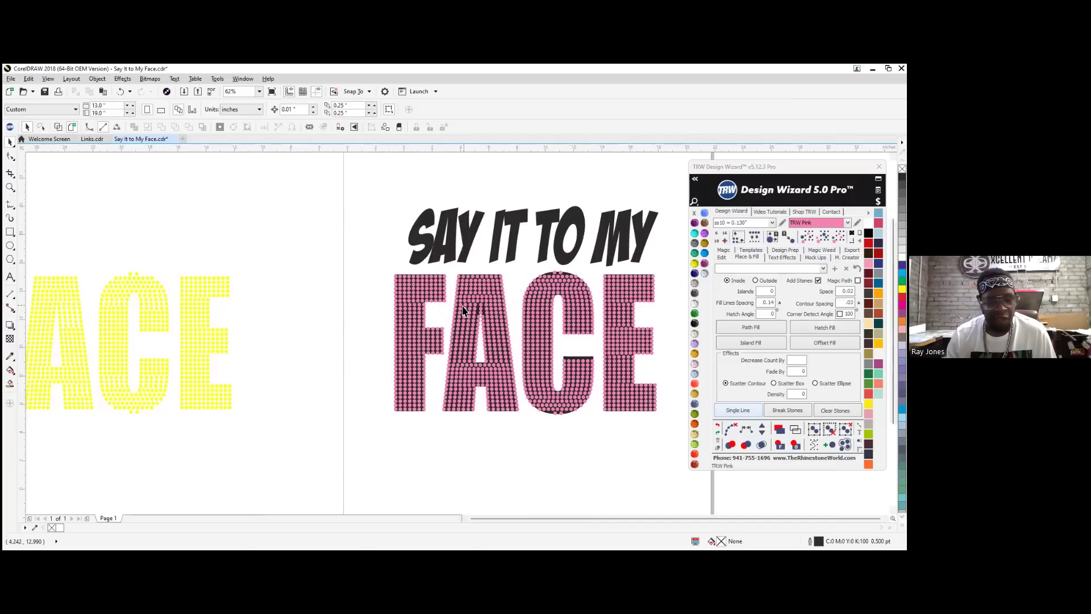
pyautogui.scroll(-1, 462, 305)
pyautogui.scroll(2, 512, 304)
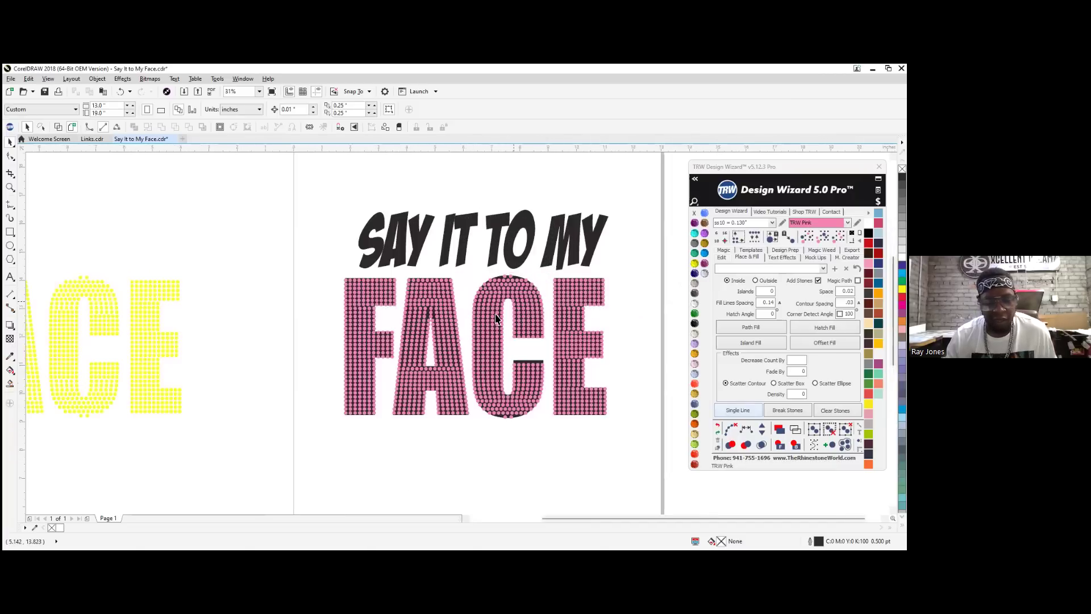
pyautogui.scroll(2, 509, 339)
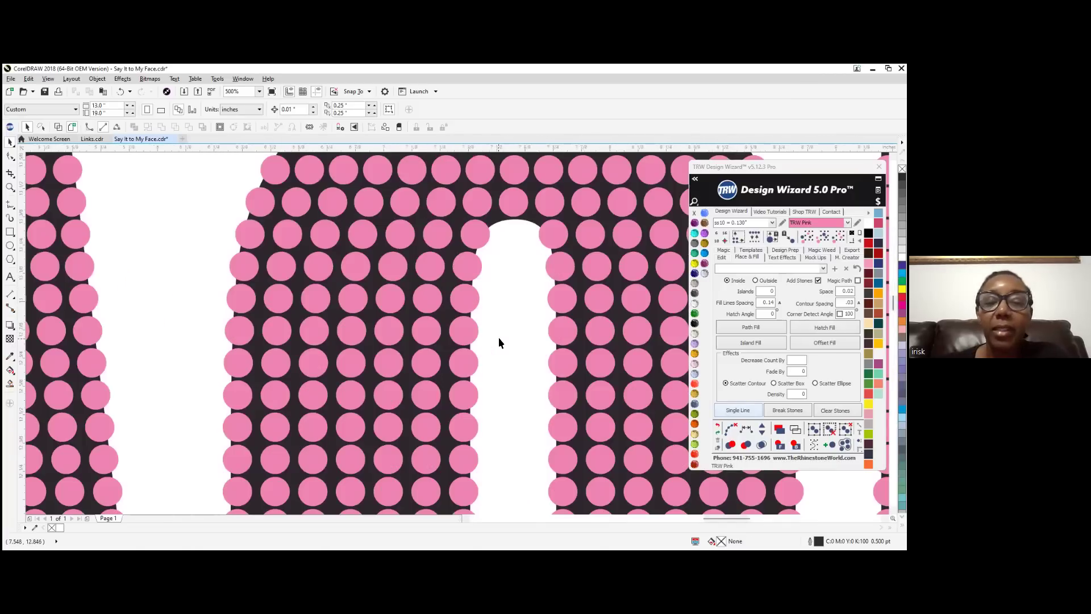
# Duplicate the black FACE lettering in place, move the copy left onto the yellow stones, and send it behind them
pyautogui.click(444, 350)
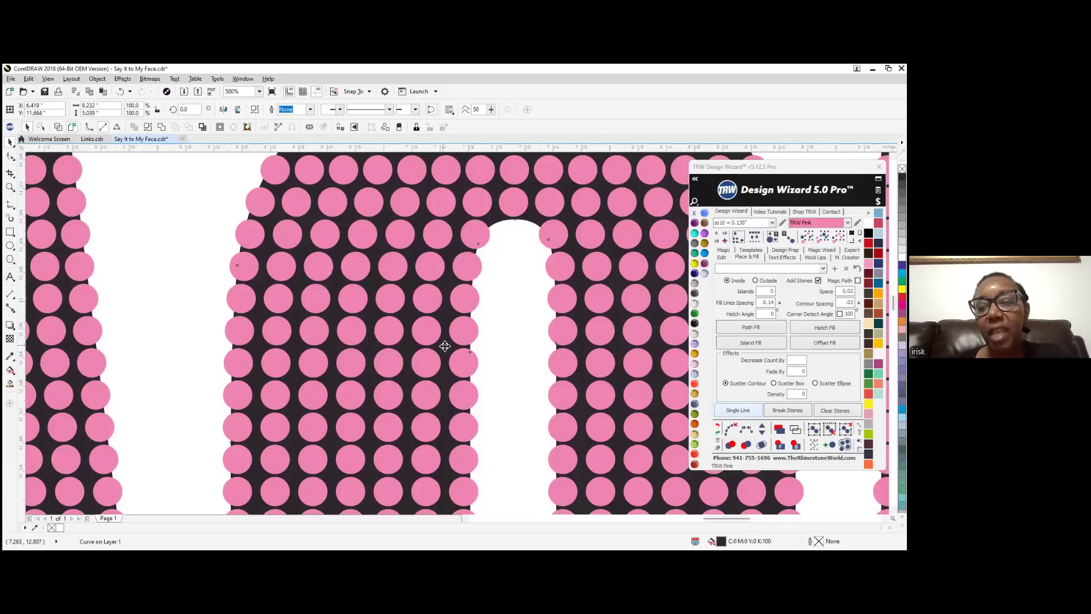
pyautogui.scroll(-5, 497, 339)
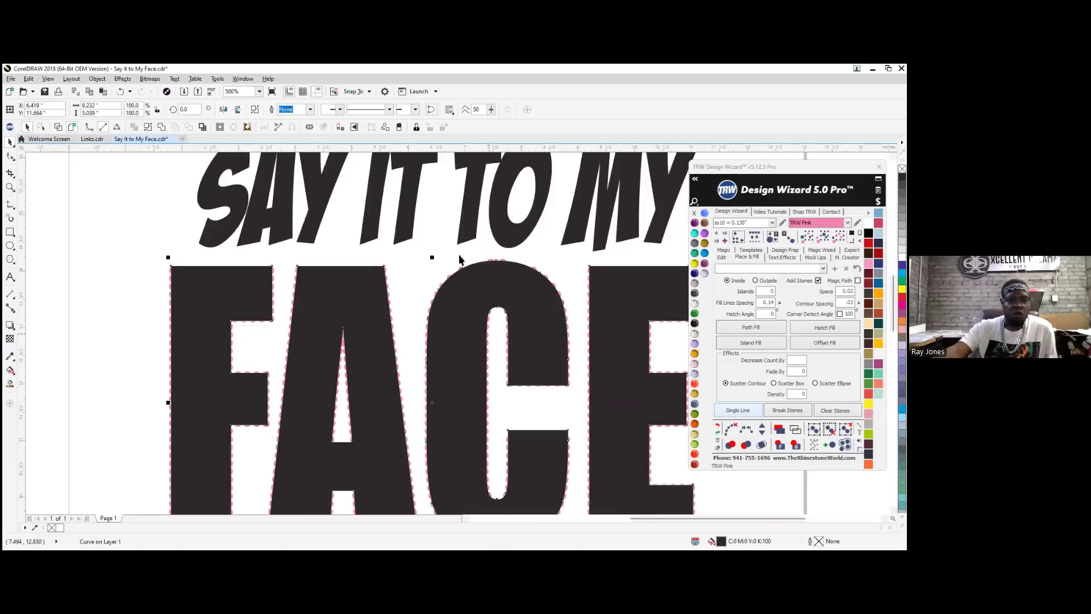
pyautogui.scroll(3, 533, 263)
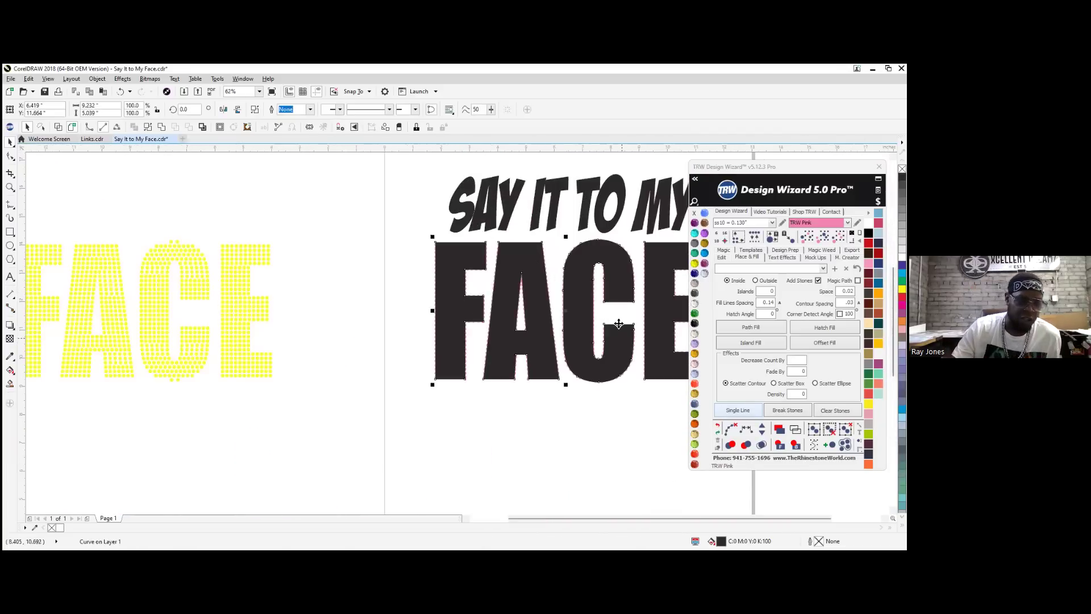
pyautogui.click(720, 258)
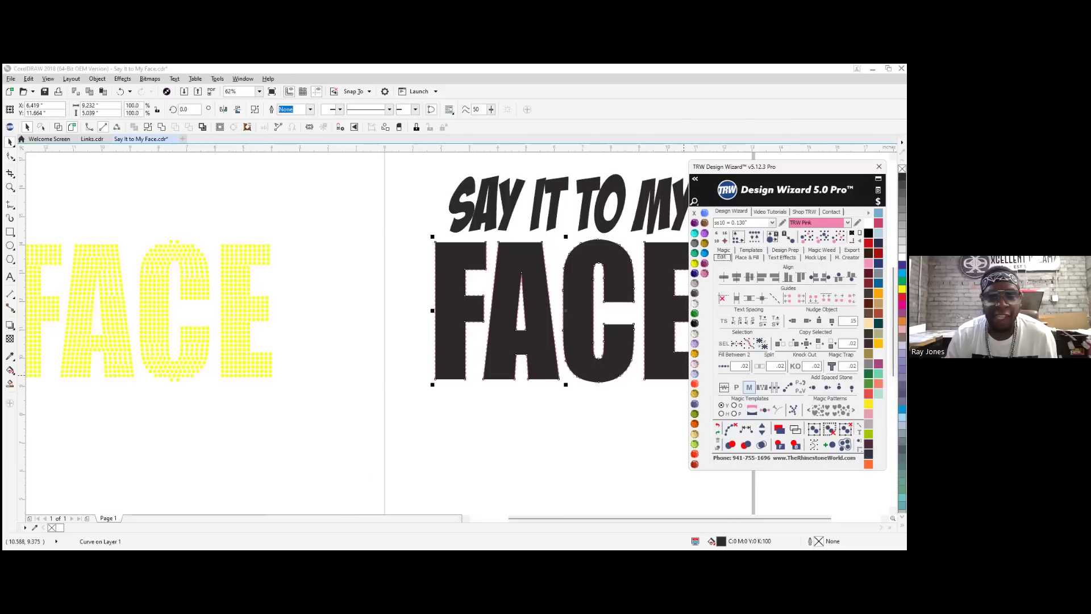
pyautogui.click(792, 320)
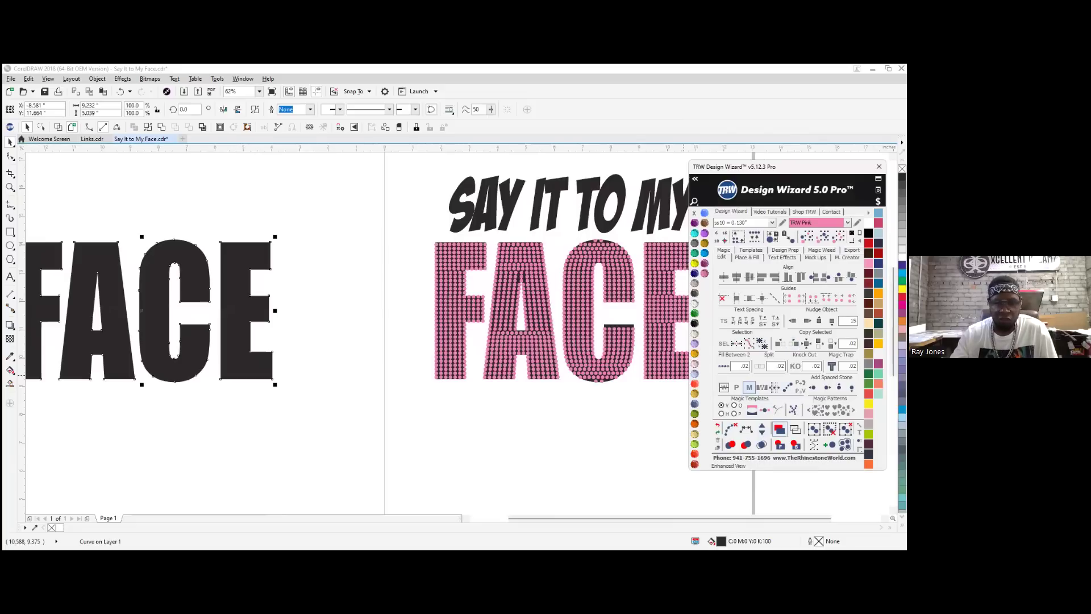
pyautogui.click(795, 445)
# Color the lettering behind the pink stones Crystal and inspect the stone gaps inside the letter A
pyautogui.scroll(8, 525, 281)
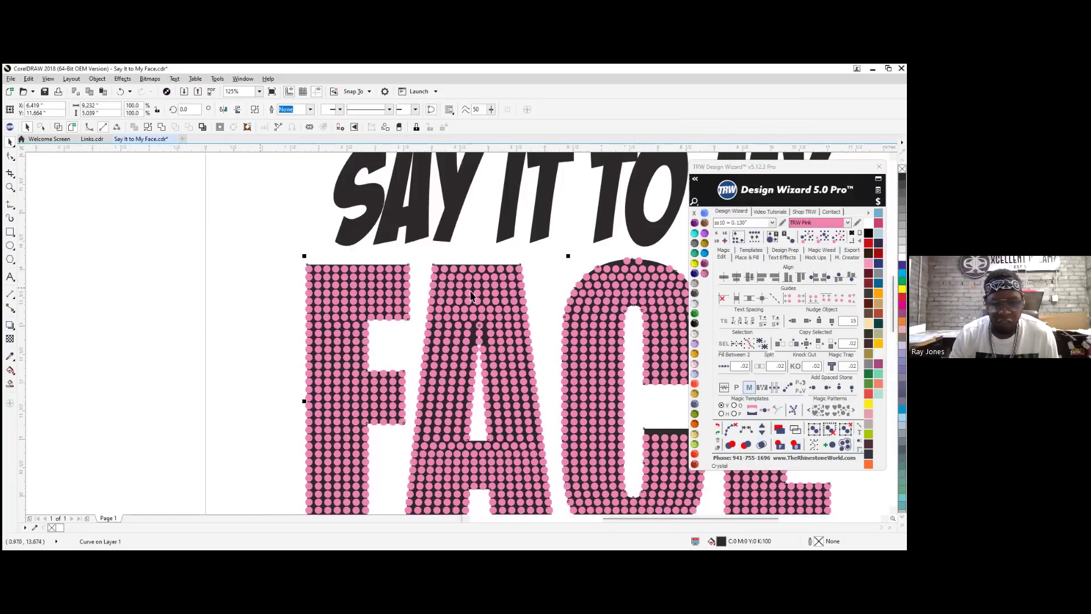
pyautogui.click(692, 309)
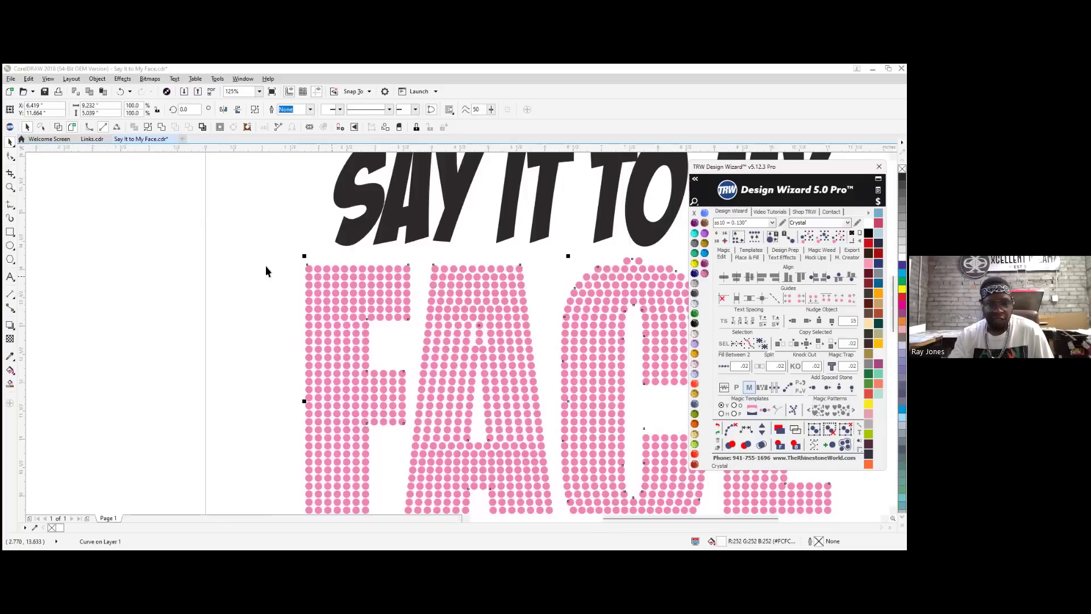
pyautogui.scroll(-1, 264, 265)
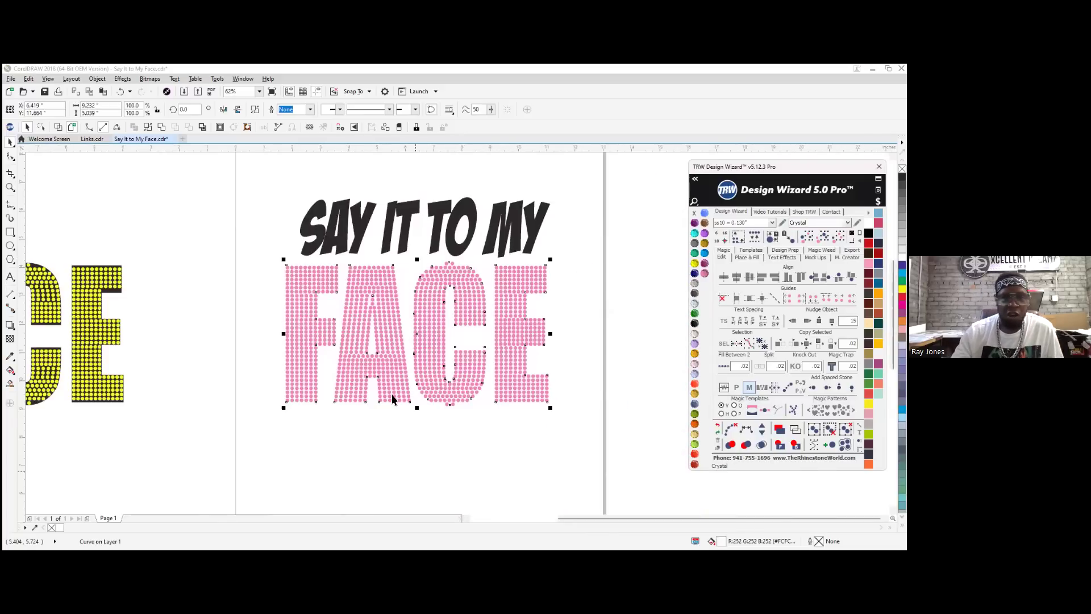
pyautogui.scroll(2, 353, 314)
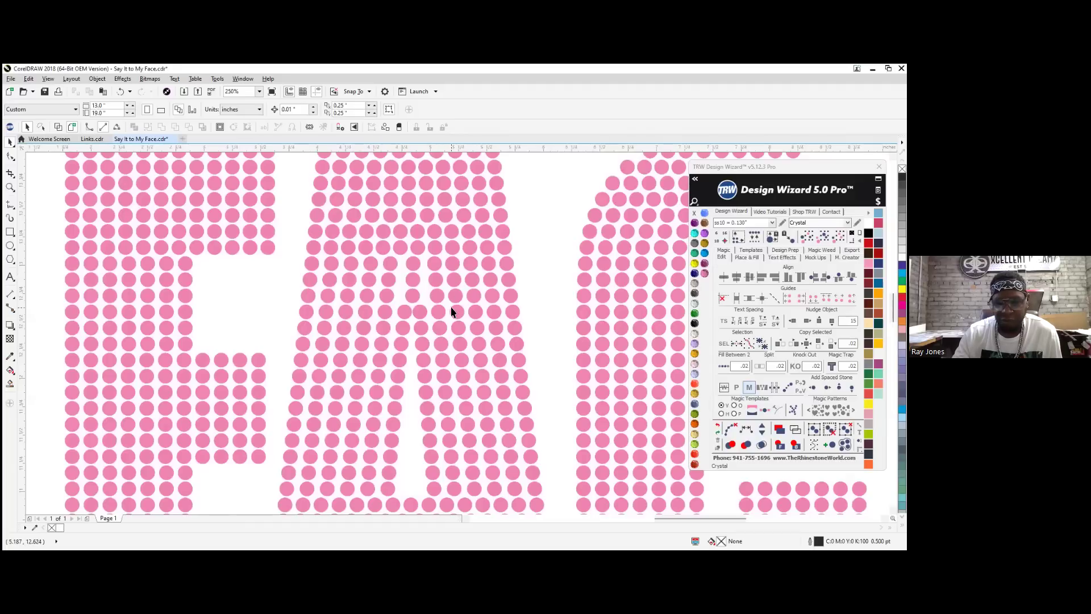
pyautogui.scroll(-1, 356, 311)
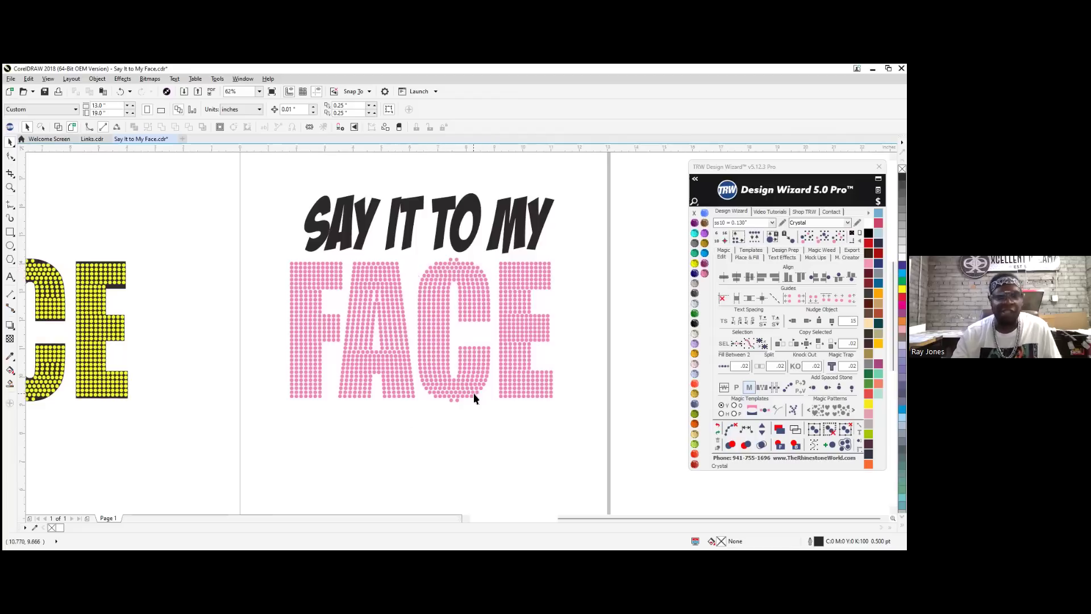
pyautogui.scroll(6, 372, 288)
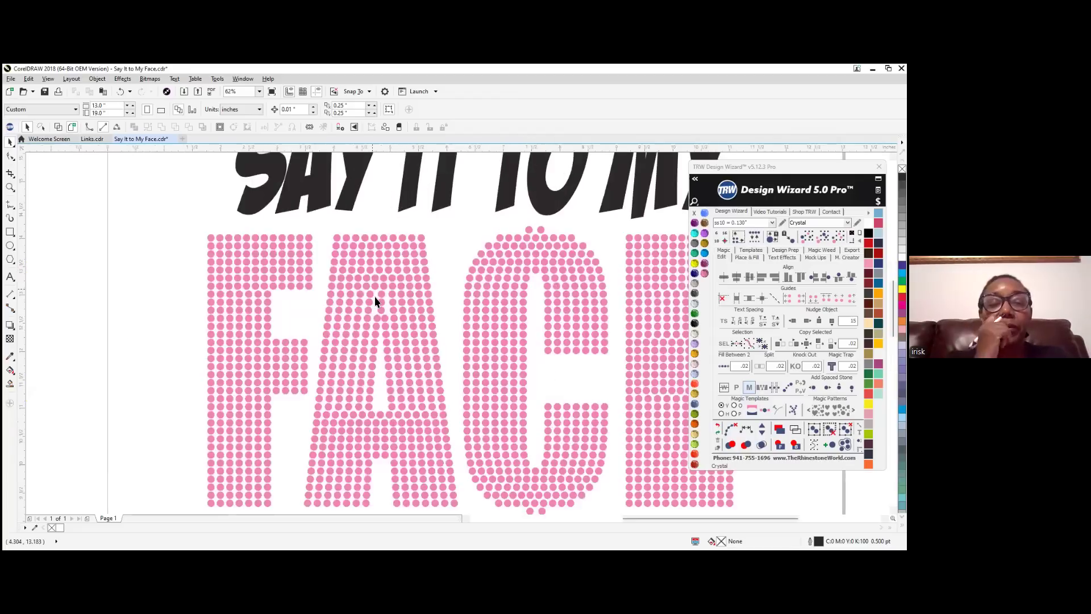
# Color the FACE lettering behind the pink stones Jet Black
pyautogui.click(462, 311)
pyautogui.scroll(-3, 636, 305)
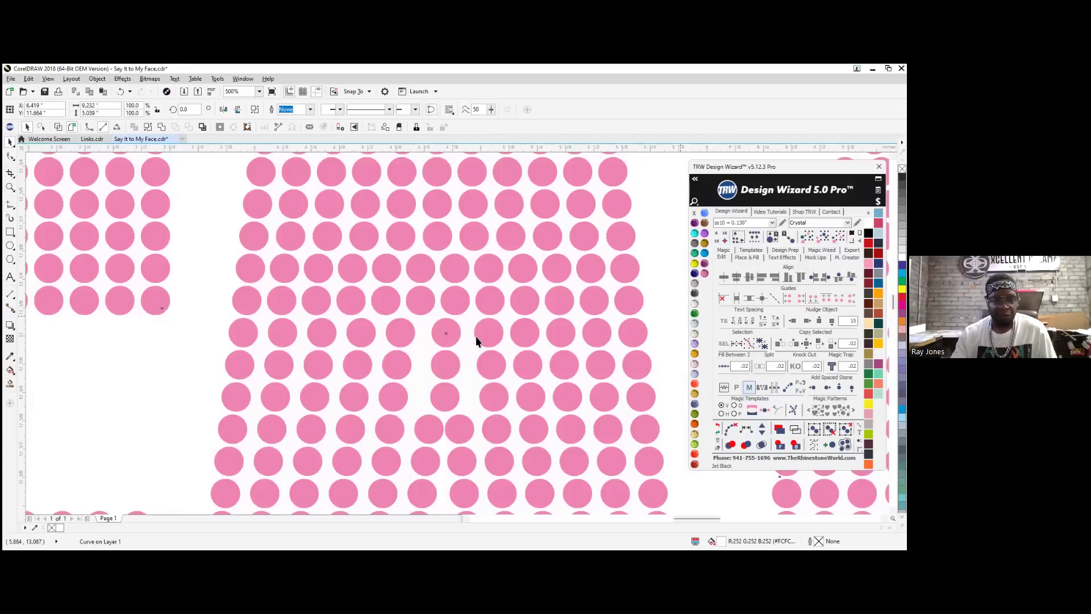
pyautogui.click(694, 325)
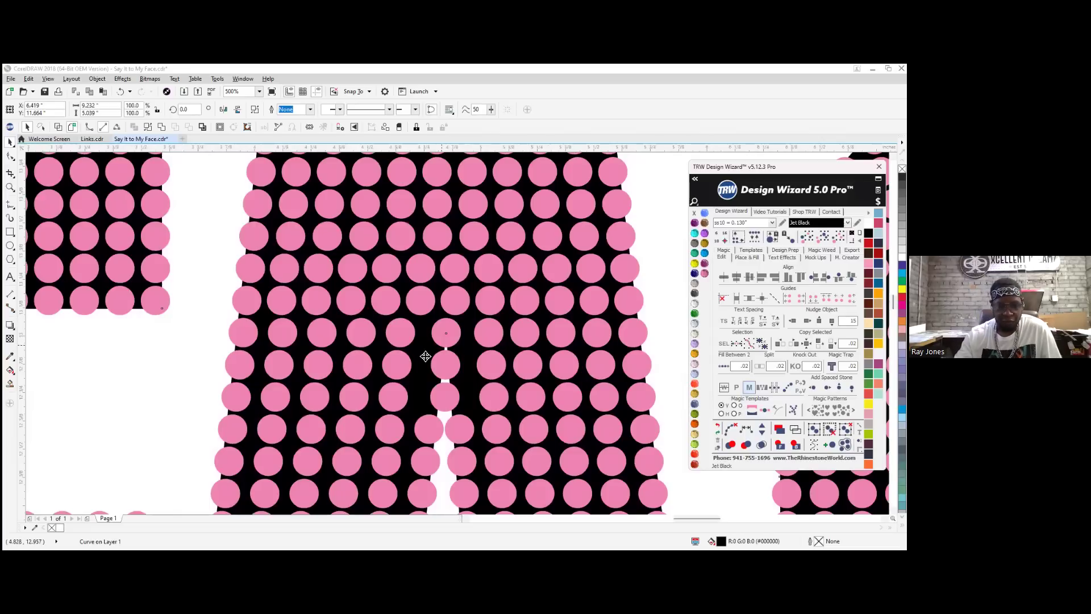
pyautogui.click(199, 355)
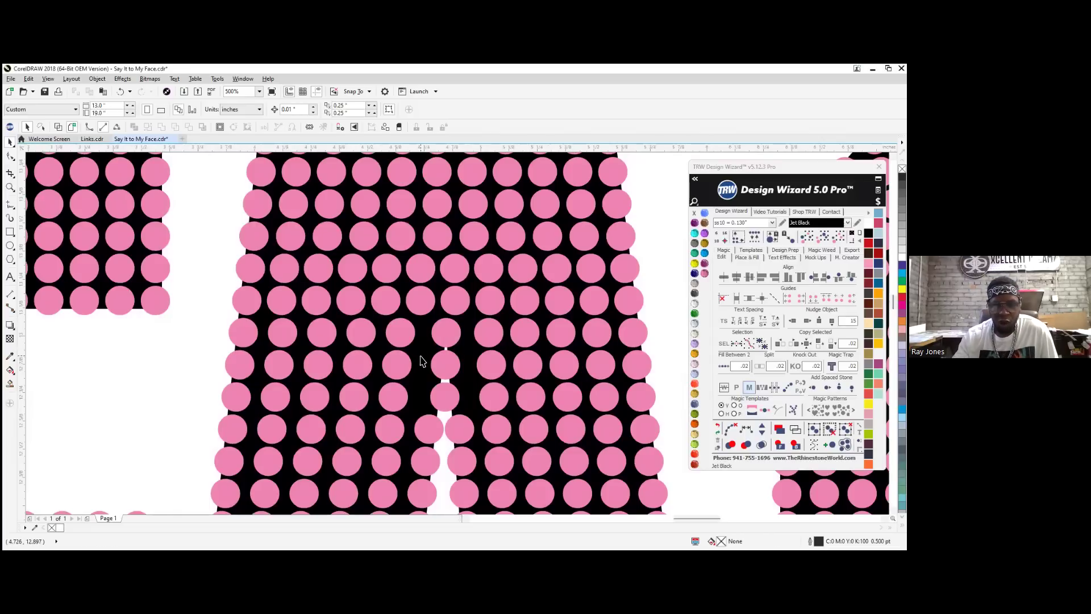
# Lock the Jet Black FACE lettering so only the pink stones above it can be selected
pyautogui.click(421, 360)
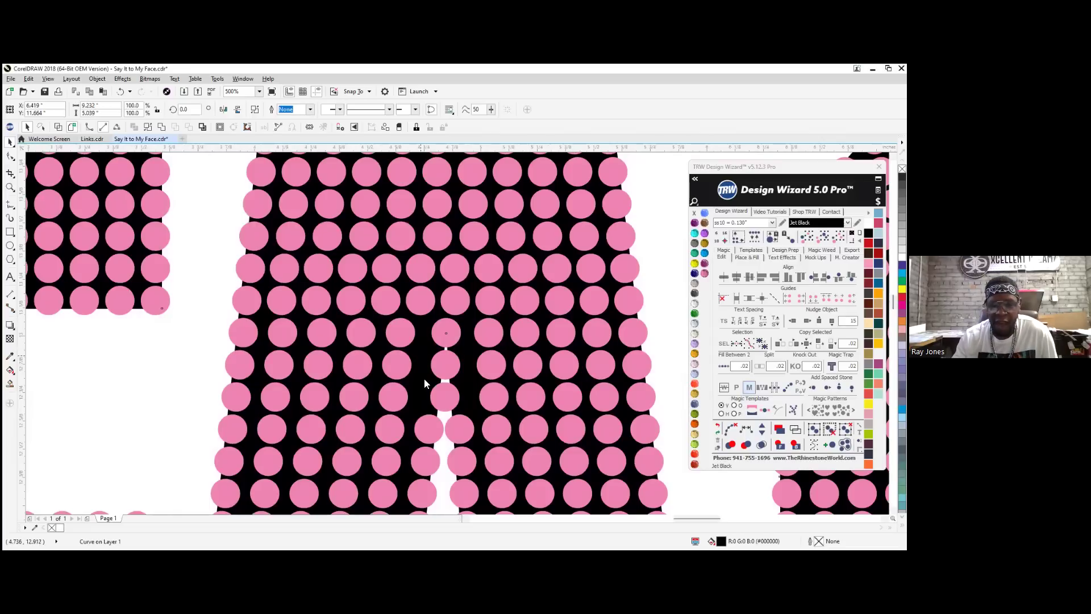
pyautogui.rightClick(418, 363)
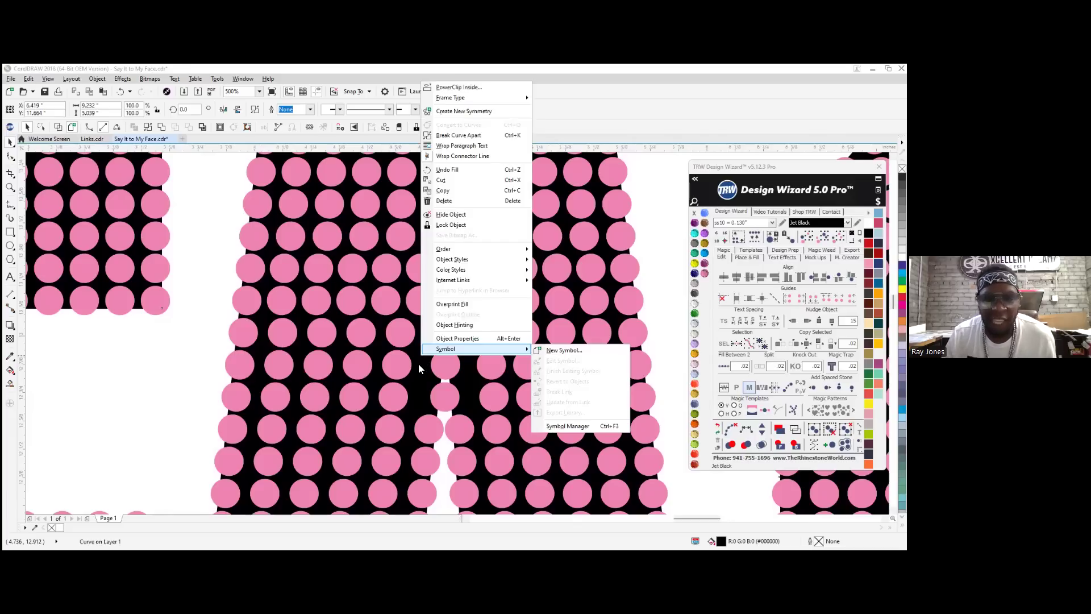
pyautogui.click(463, 225)
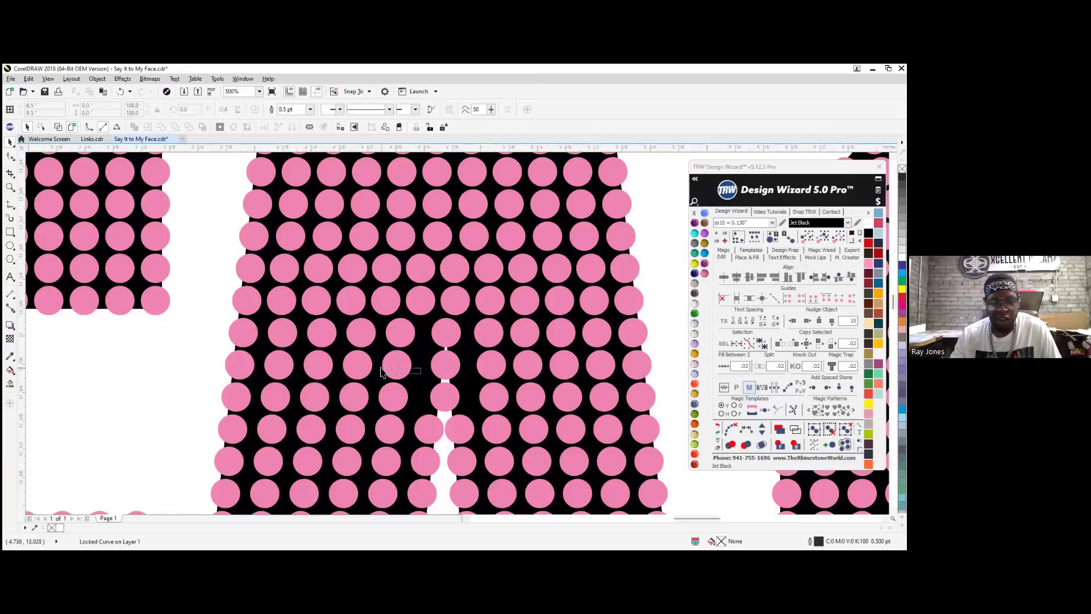
pyautogui.press('Escape')
# Delete the inner stones of the three rows around the apex of the A's opening, keeping the outer edge stones
pyautogui.scroll(-2, 486, 389)
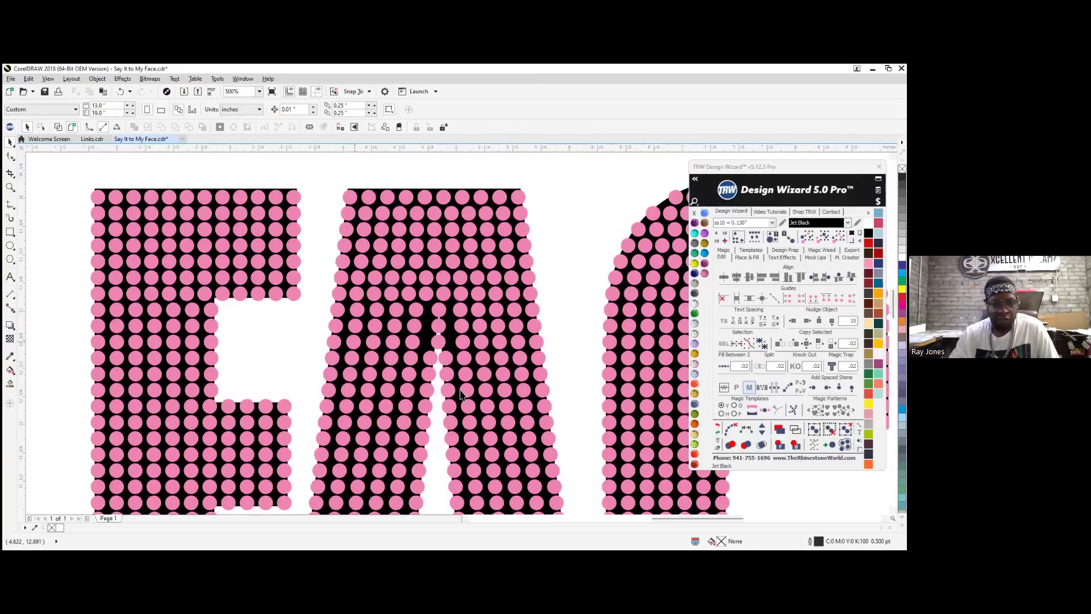
pyautogui.scroll(2, 430, 301)
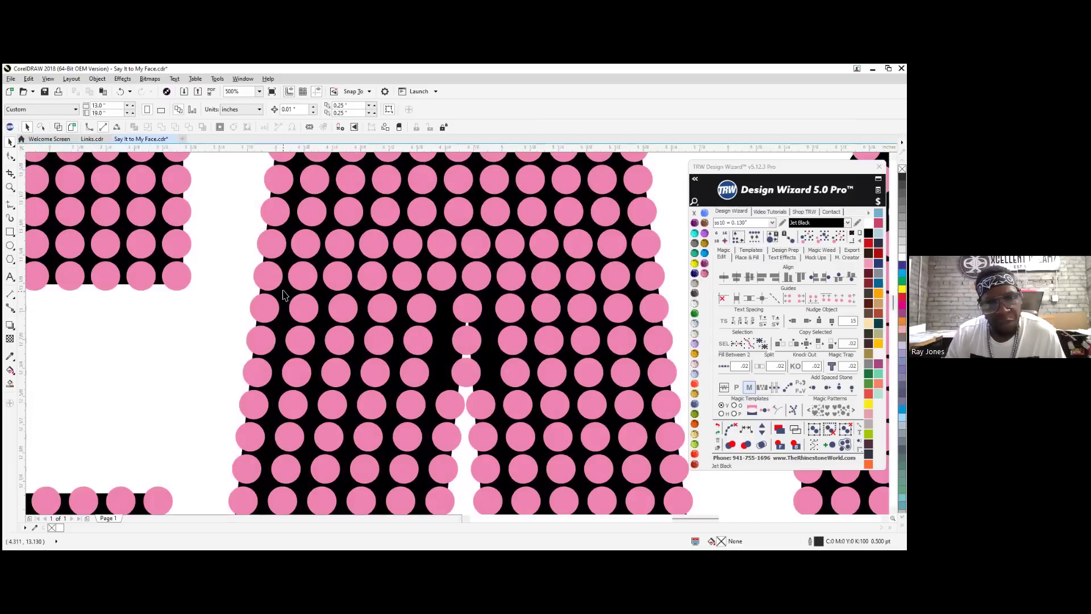
pyautogui.moveTo(282, 293); pyautogui.dragTo(645, 392)
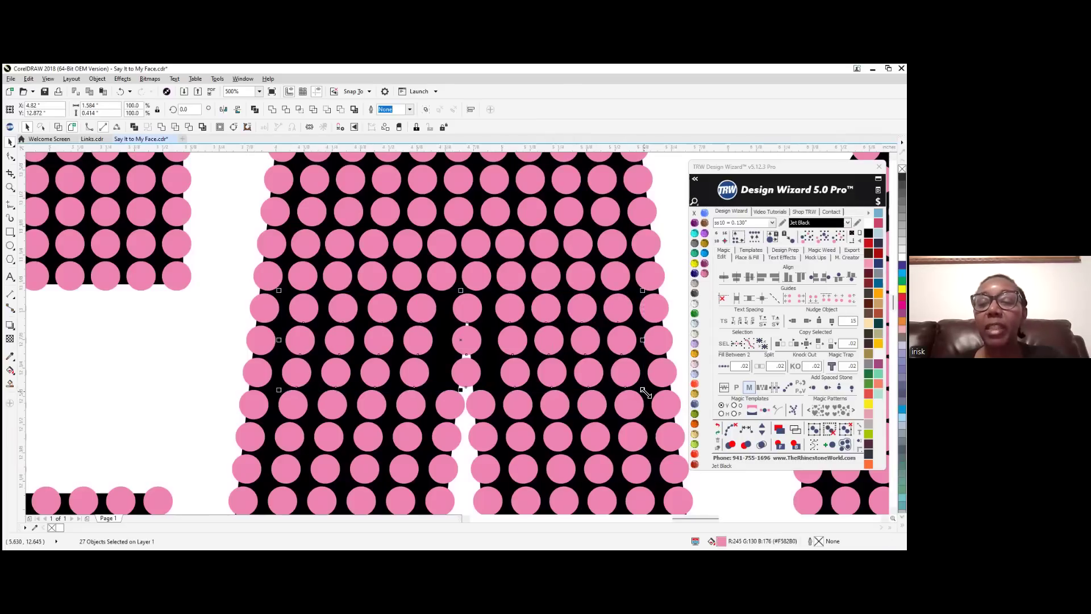
pyautogui.press('Delete')
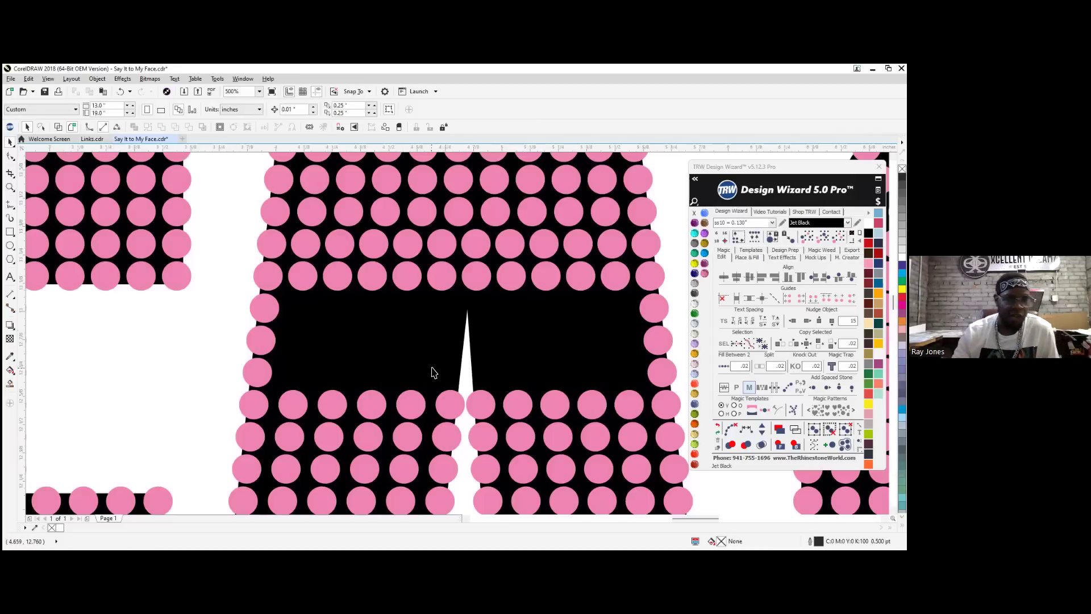
# Fill the uppermost emptied row of the A with stones between its two outer edge stones at .02 spacing
pyautogui.click(259, 308)
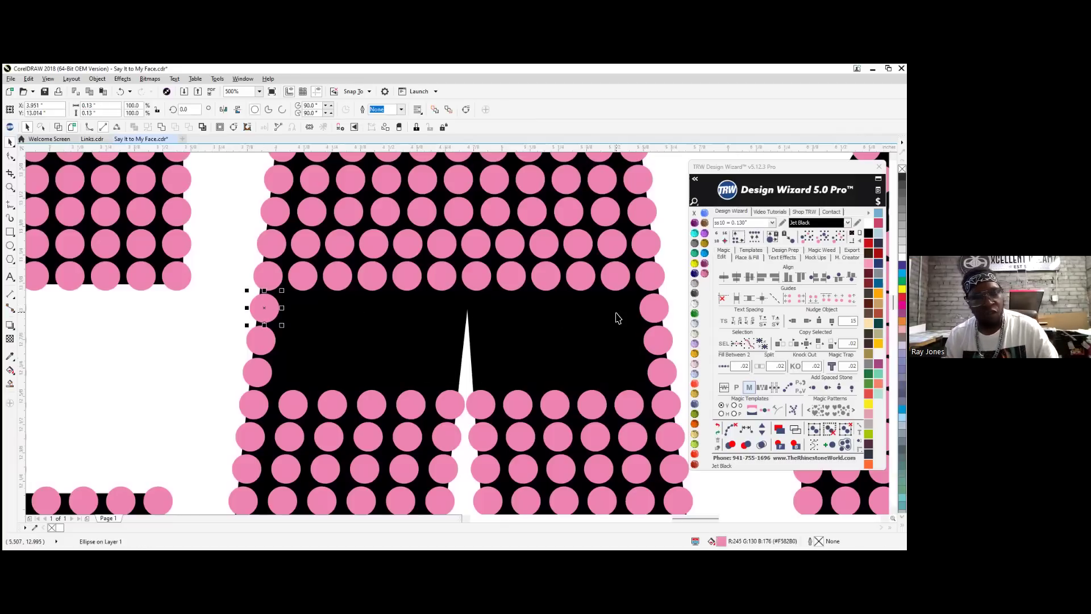
pyautogui.keyDown('shift'); pyautogui.click(653, 308); pyautogui.keyUp('shift')
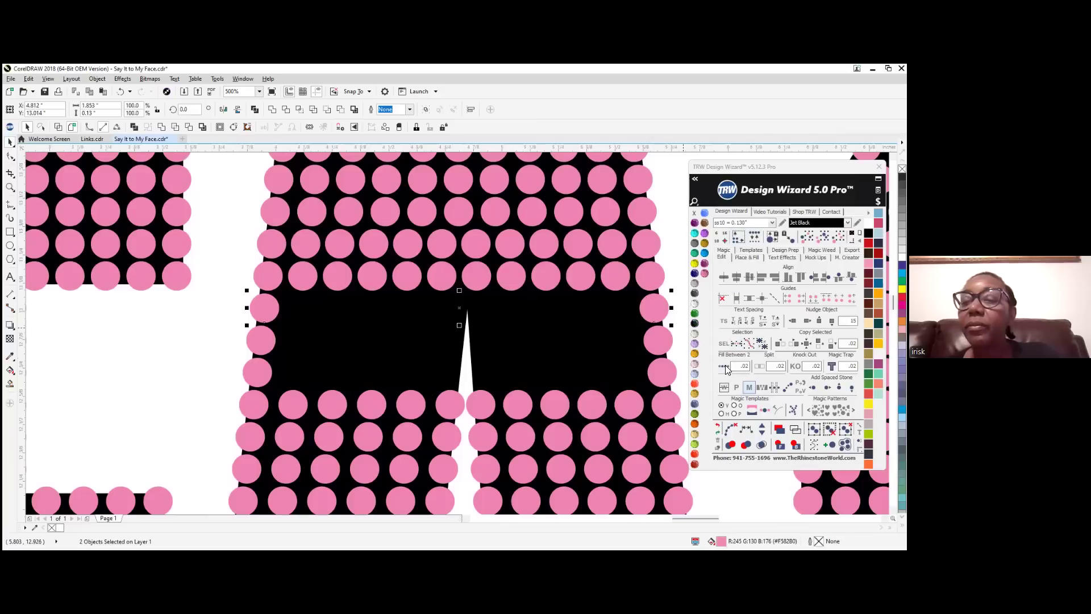
pyautogui.click(724, 367)
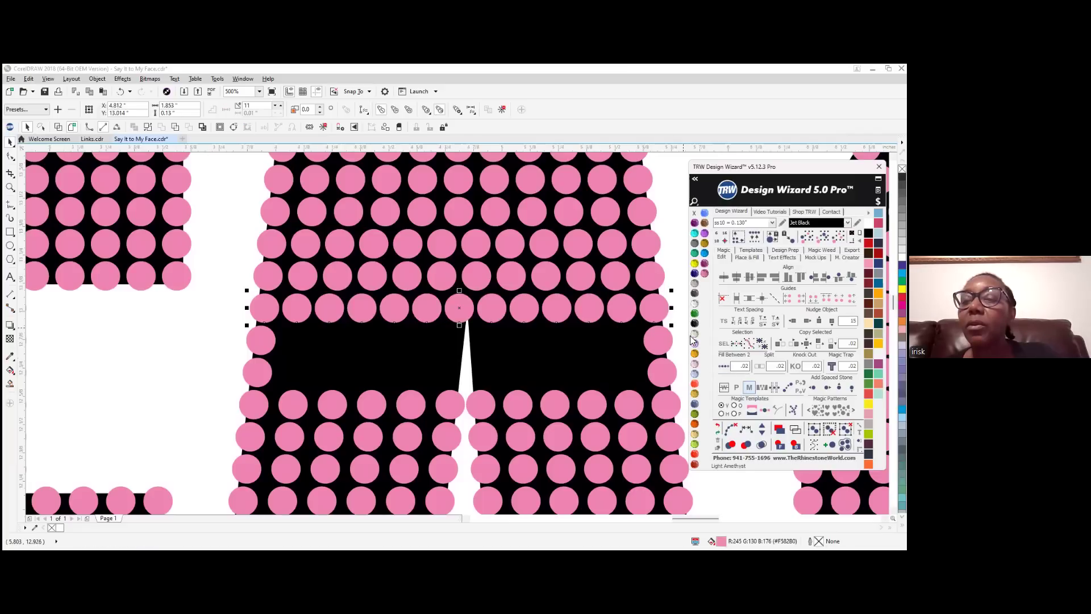
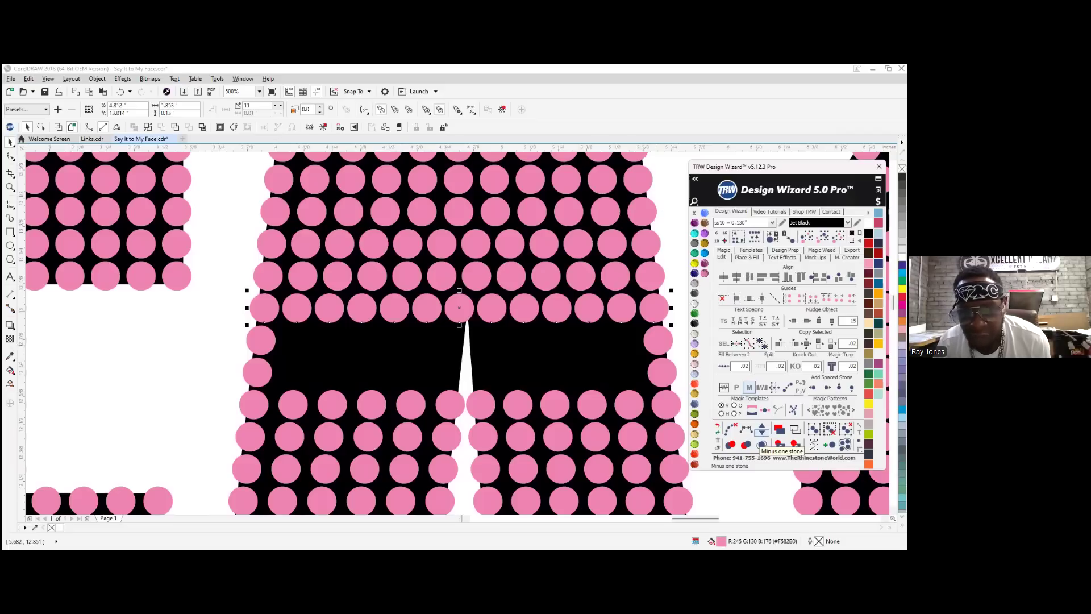
# Reduce the newly filled row above the A's opening by one stone and clear its path
pyautogui.click(762, 444)
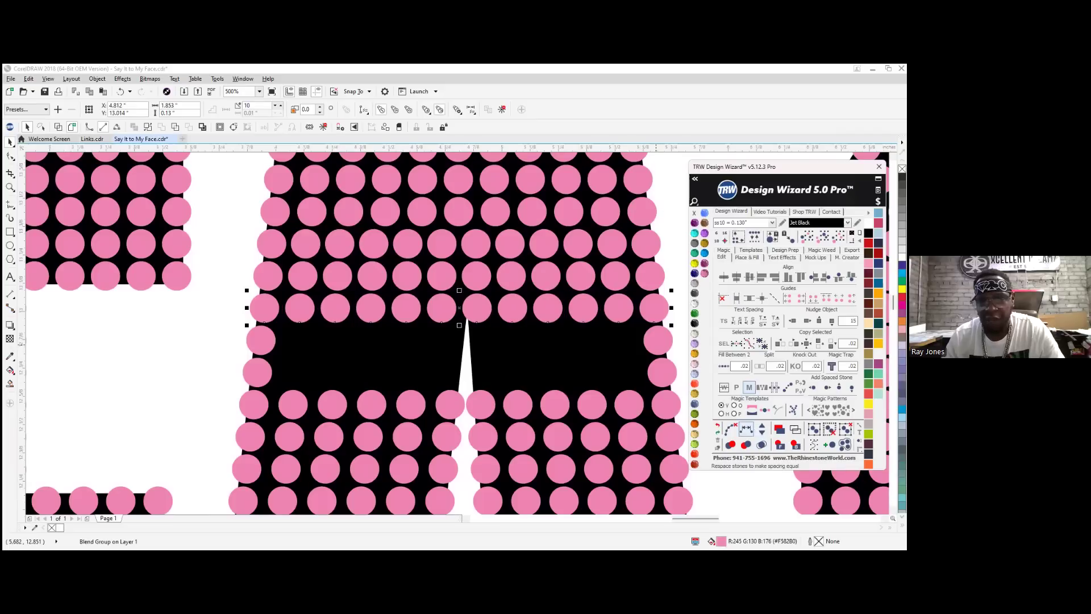
pyautogui.click(729, 431)
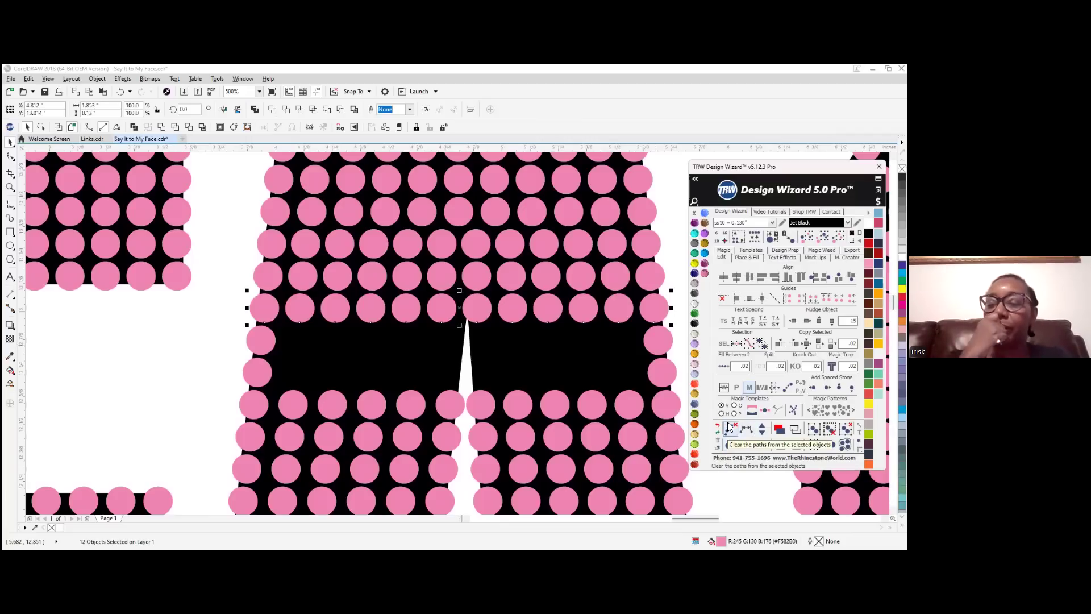
pyautogui.click(729, 429)
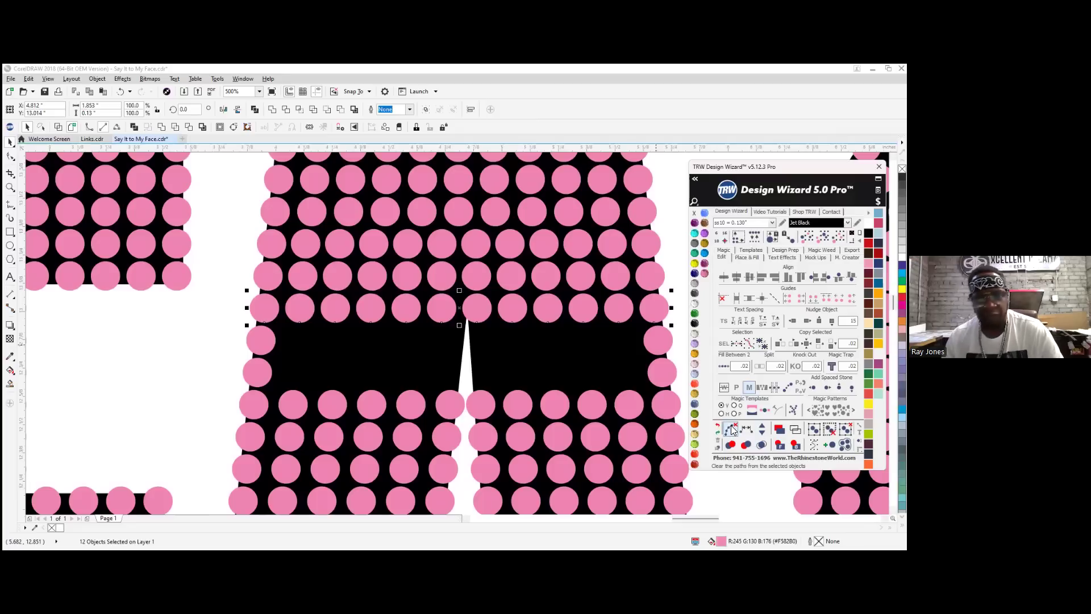
# Fill the middle emptied row of the A between its edge stones at .02 spacing, remove one stone and clear its path
pyautogui.click(269, 341)
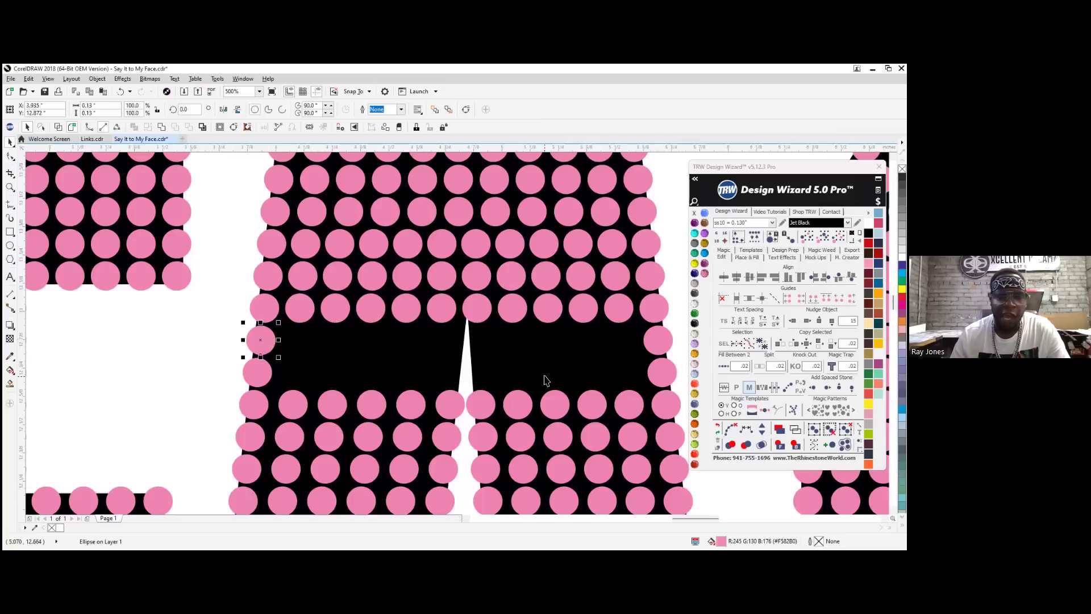
pyautogui.keyDown('shift'); pyautogui.click(664, 340); pyautogui.keyUp('shift')
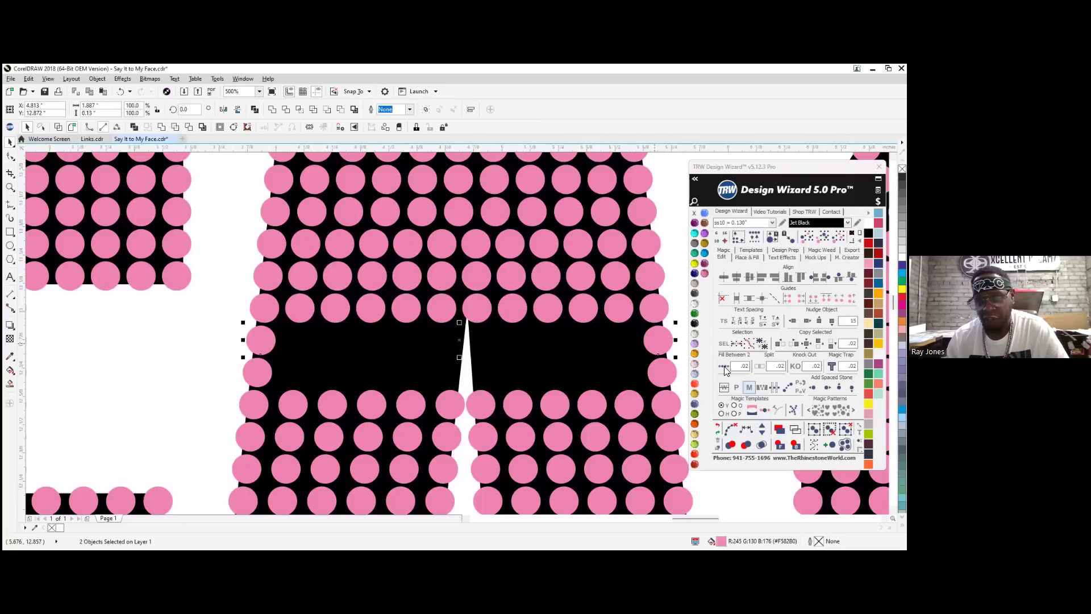
pyautogui.click(724, 368)
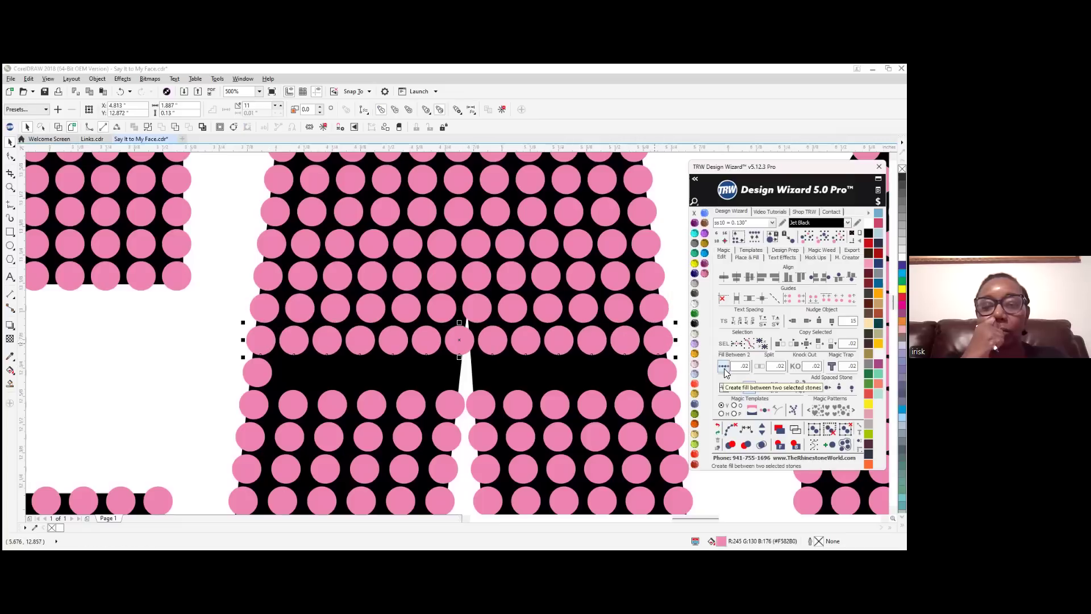
pyautogui.click(749, 387)
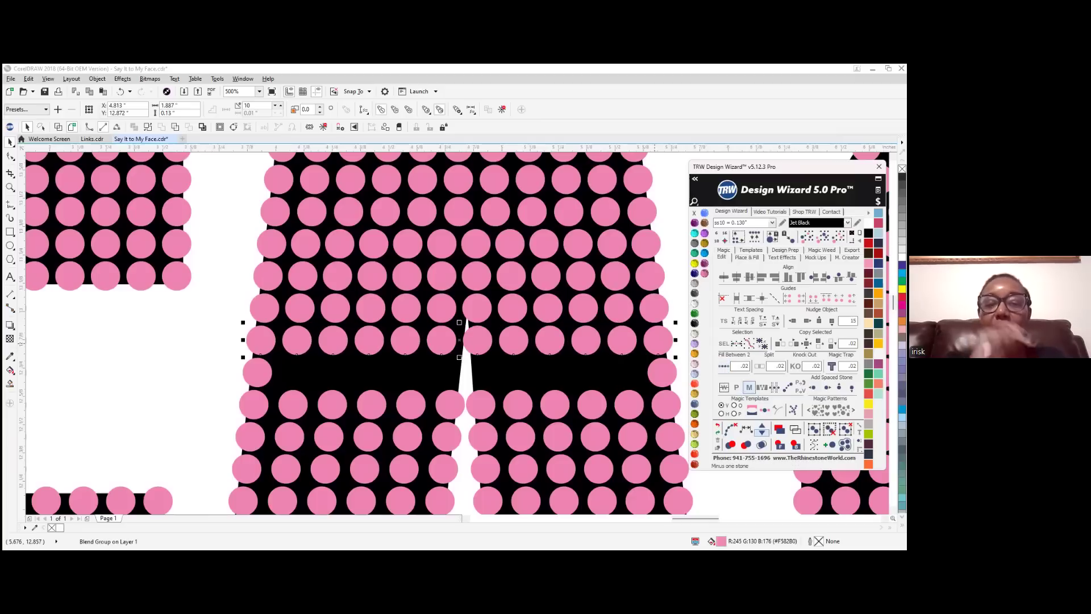
pyautogui.click(730, 428)
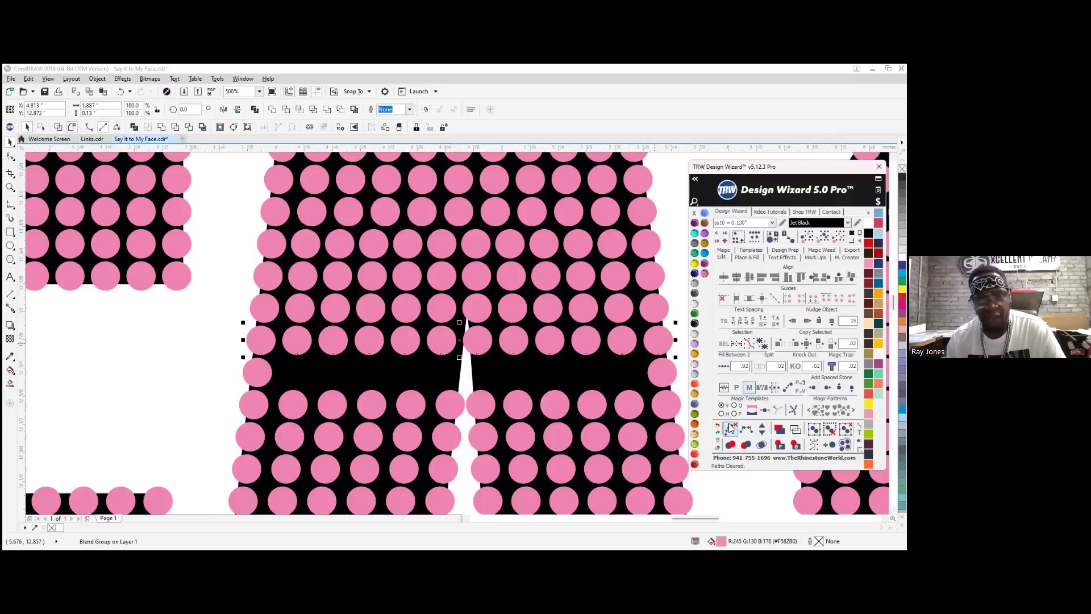
# Fill the last emptied row of the A between its edge stones at .02 spacing with one stone fewer, clear the path and deselect
pyautogui.click(260, 375)
pyautogui.keyDown('shift'); pyautogui.click(670, 375); pyautogui.keyUp('shift')
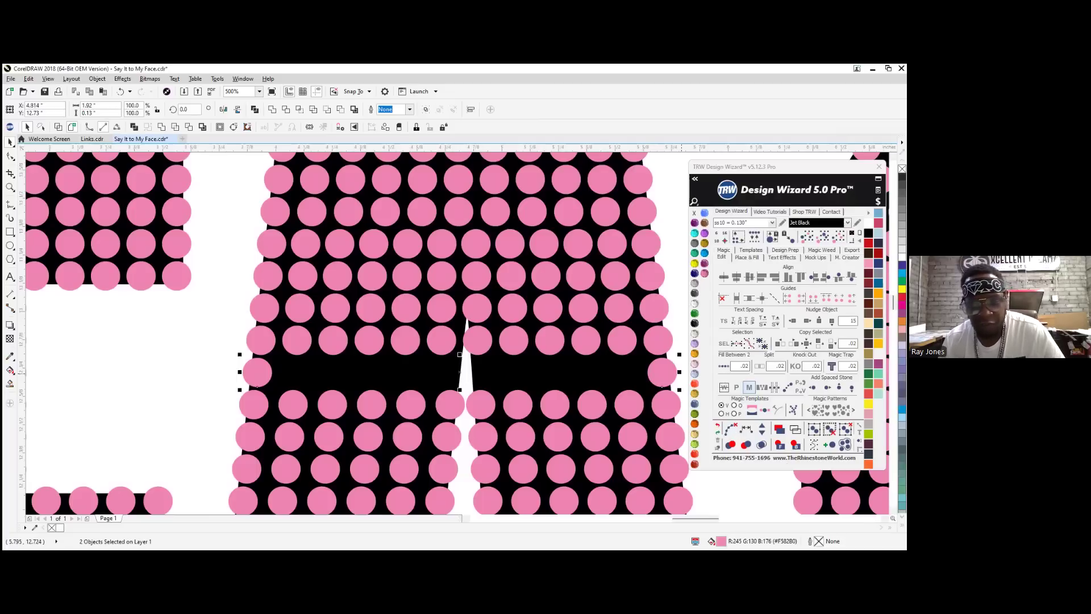
pyautogui.click(723, 365)
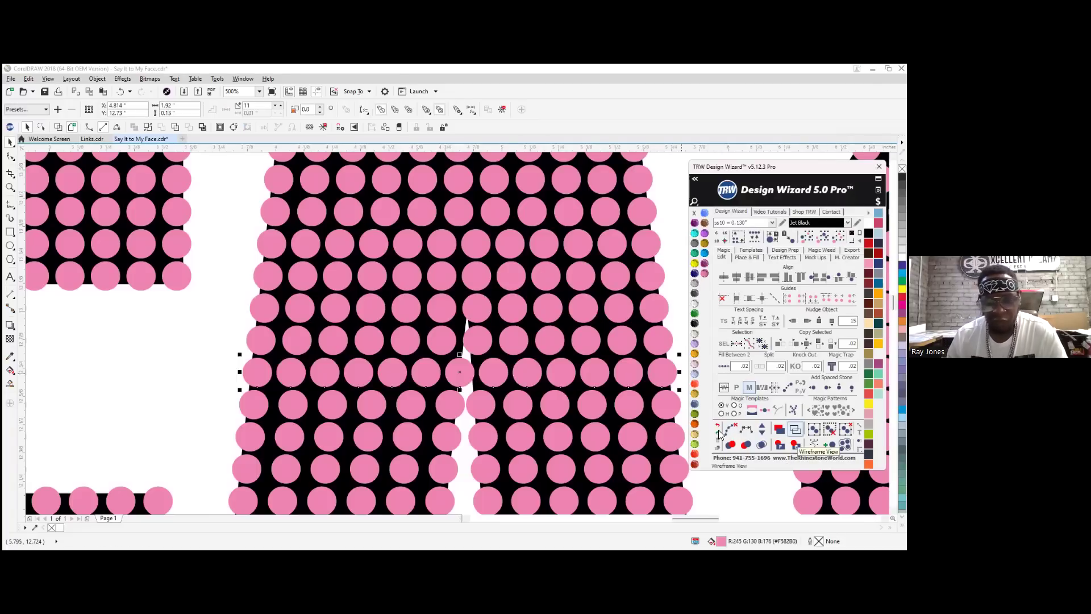
pyautogui.click(762, 429)
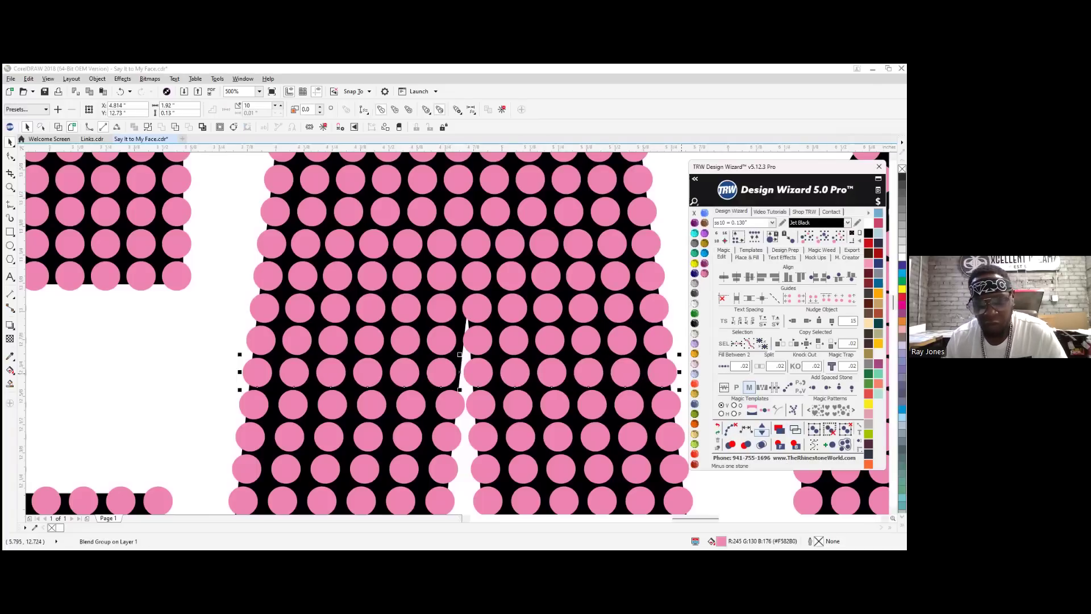
pyautogui.click(719, 423)
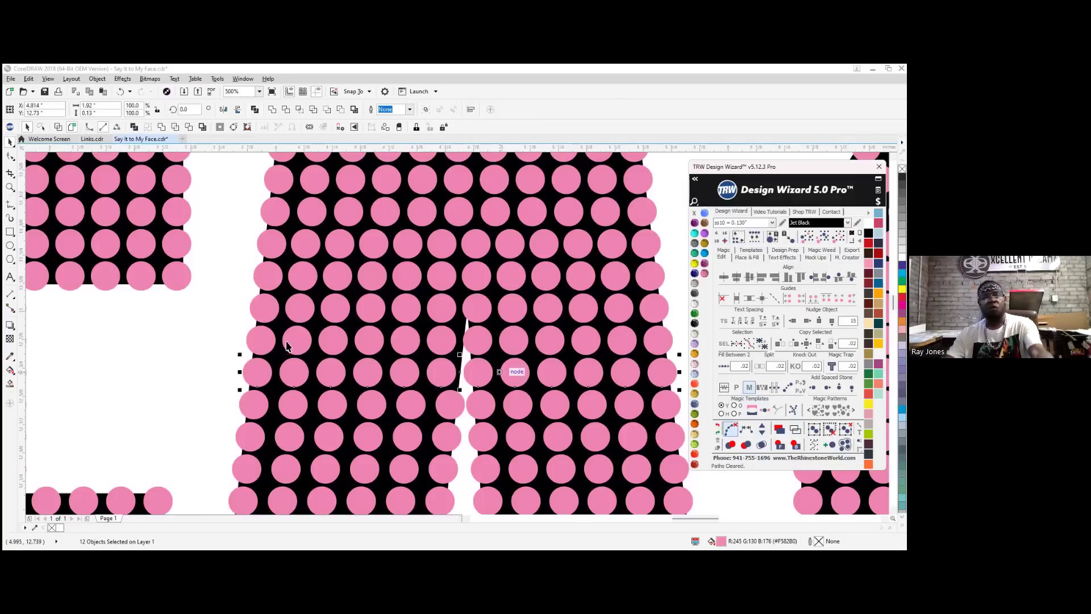
pyautogui.scroll(-5, 292, 332)
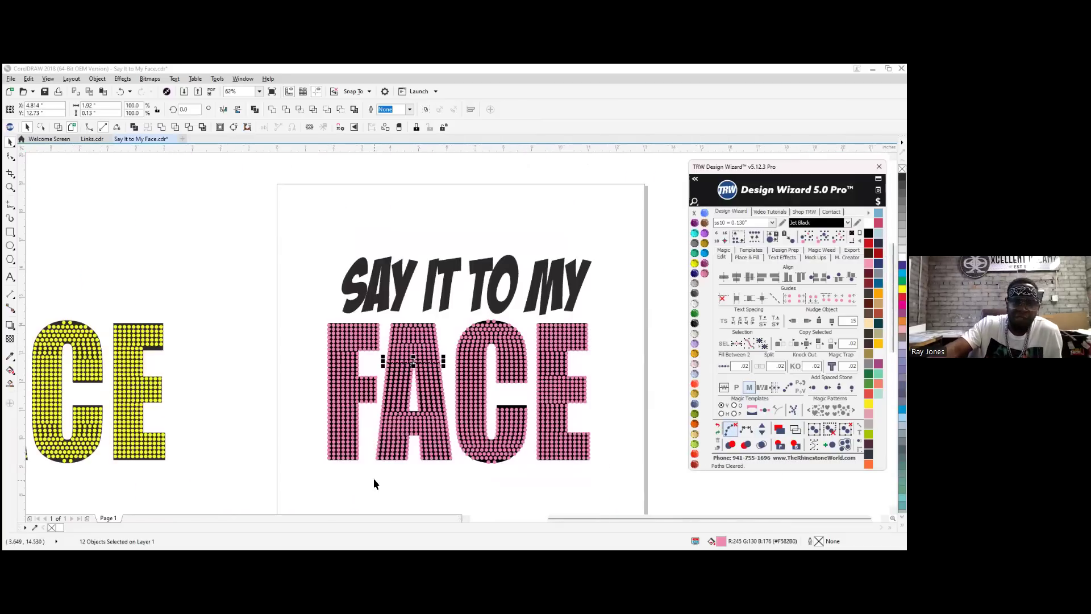
pyautogui.click(496, 463)
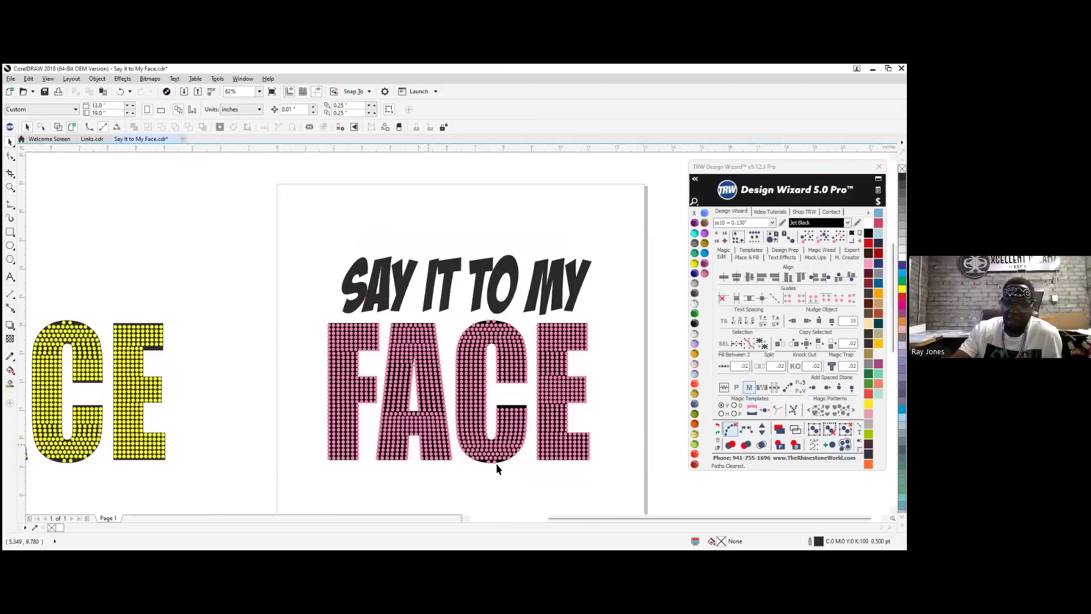
# Copy the left one of the C's two lowest stones outward along the bottom curve, to about X 7.17, Y 9.20 inches
pyautogui.scroll(2, 499, 463)
pyautogui.scroll(3, 503, 469)
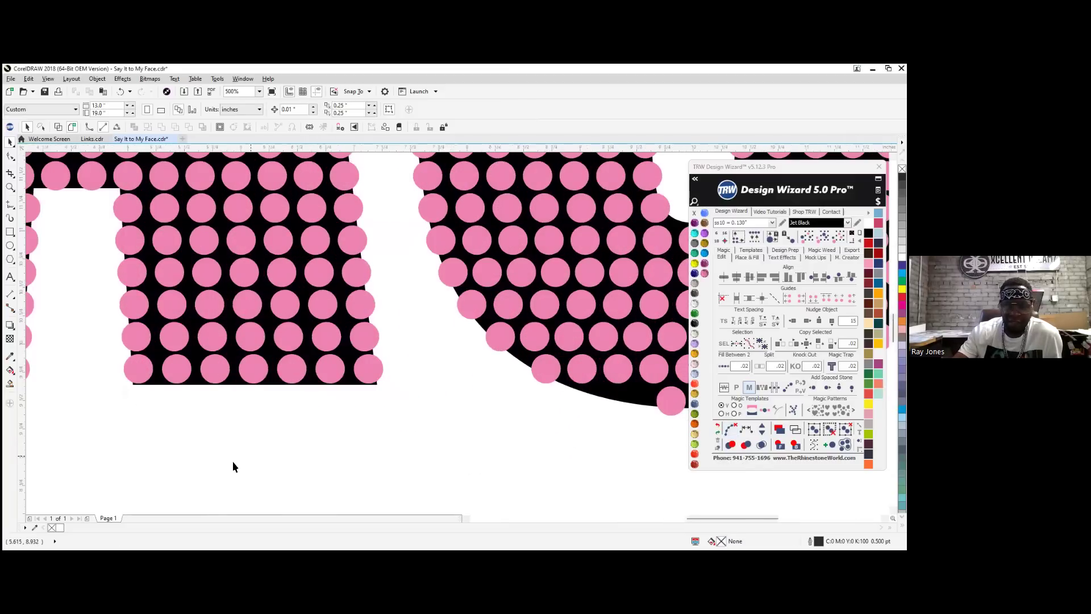
pyautogui.scroll(-2, 250, 459)
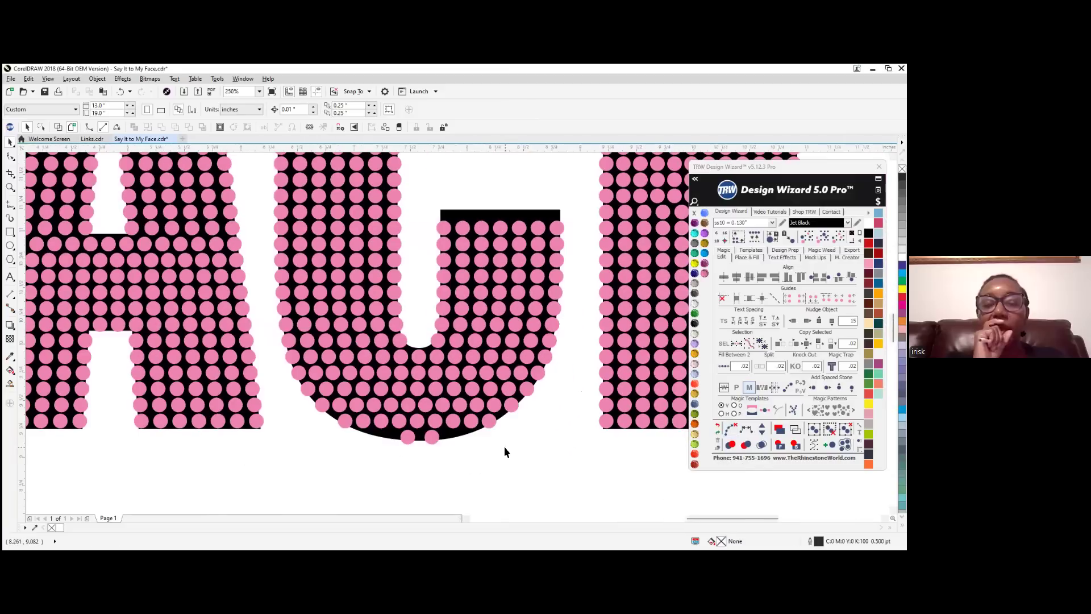
pyautogui.scroll(1, 483, 439)
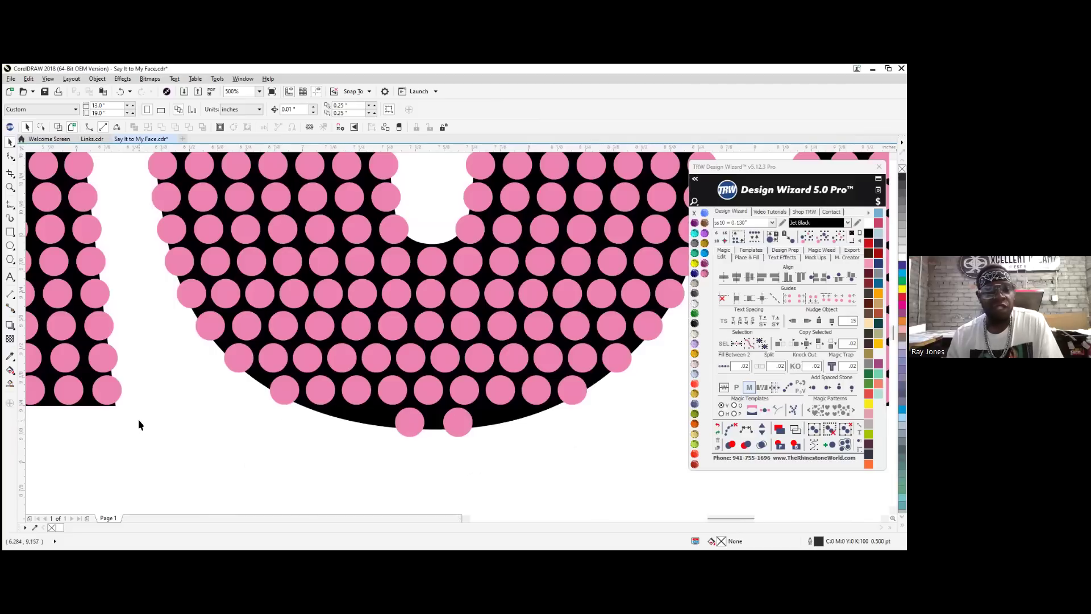
pyautogui.scroll(1, 375, 415)
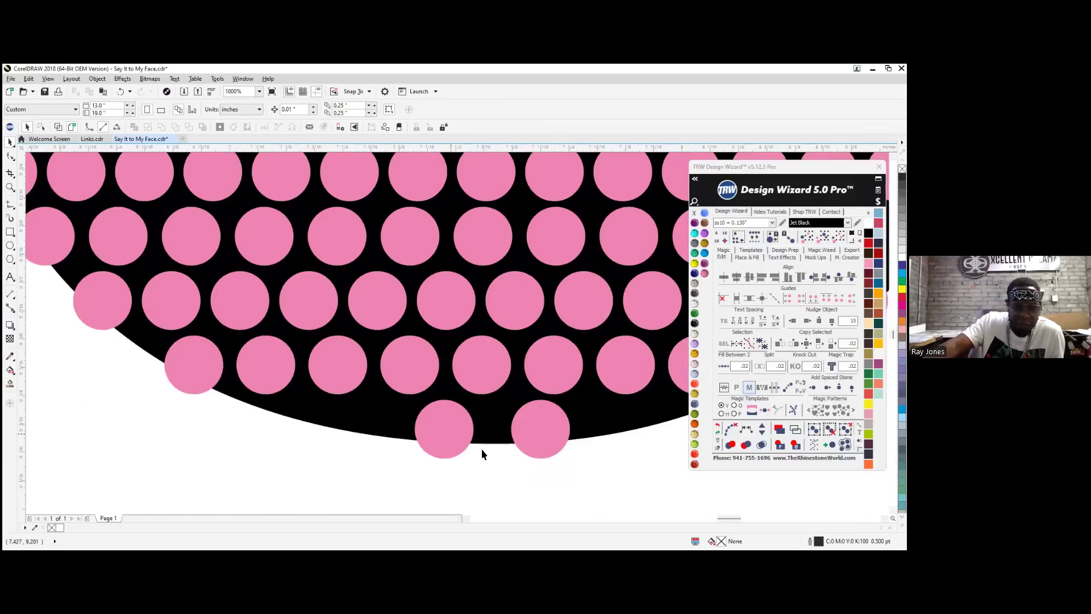
pyautogui.moveTo(439, 434); pyautogui.dragTo(314, 419)
pyautogui.hotkey('ctrl', 'z')
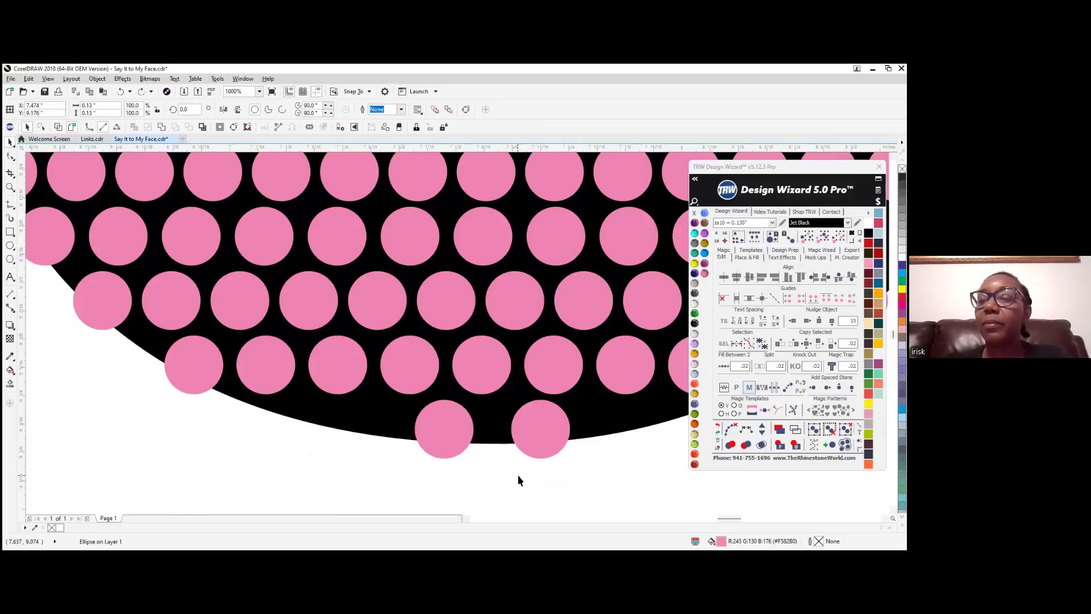
pyautogui.click(517, 475)
pyautogui.click(443, 441)
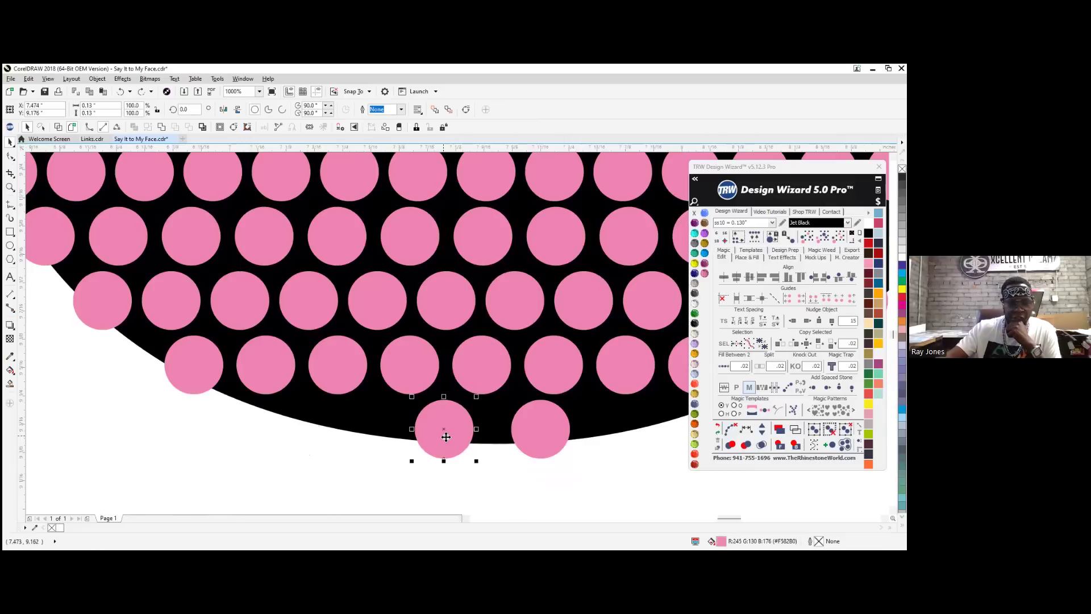
pyautogui.moveTo(451, 417); pyautogui.dragTo(311, 407)
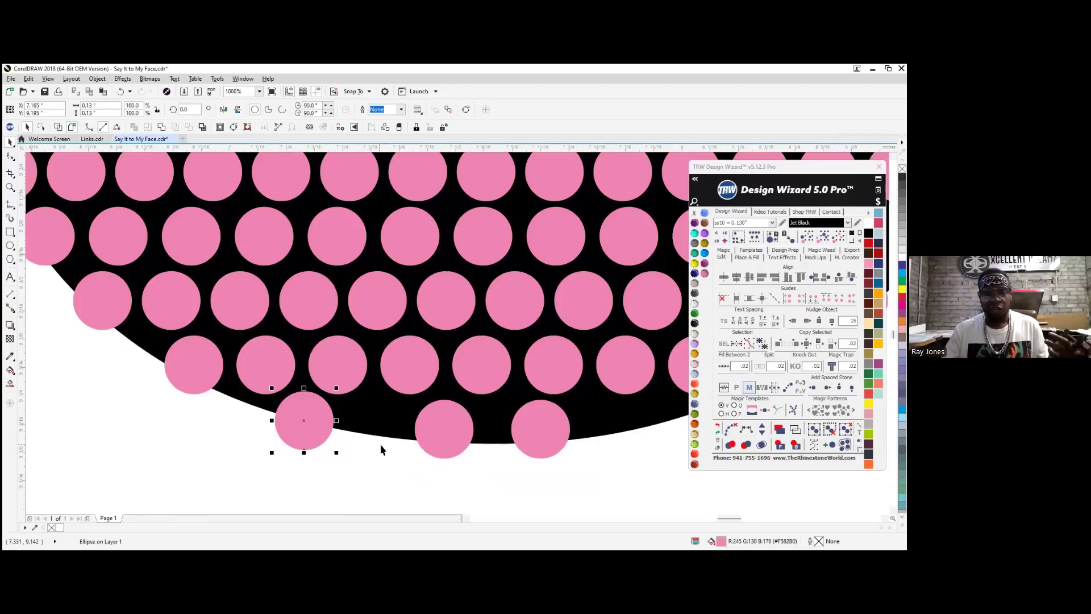
# Copy the right one of the C's two lowest stones outward along the bottom curve, to about X 7.95, Y 9.20 inches
pyautogui.scroll(-3, 275, 401)
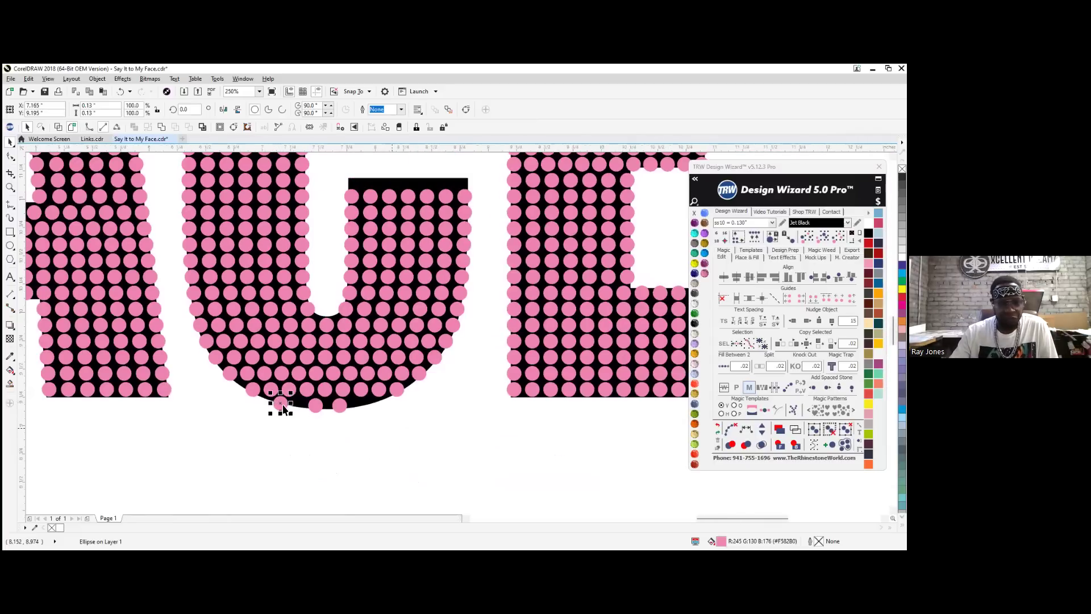
pyautogui.scroll(3, 321, 407)
pyautogui.moveTo(396, 406); pyautogui.dragTo(514, 381)
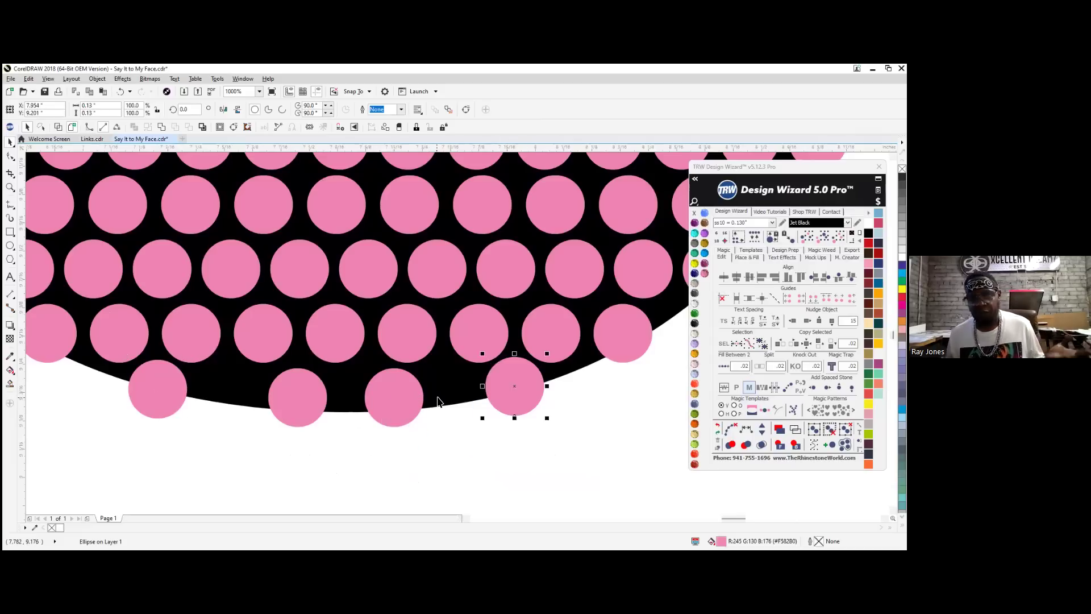
# Try out copying a stone five times into the blank area below the C, and delete the five loose copies
pyautogui.scroll(-1, 476, 207)
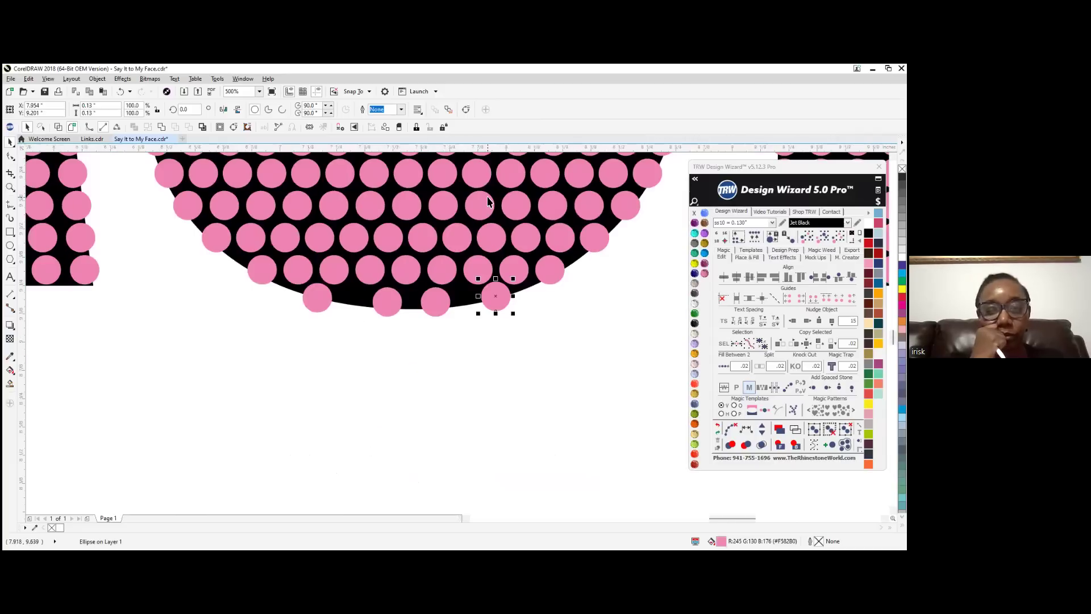
pyautogui.moveTo(438, 294); pyautogui.dragTo(354, 335)
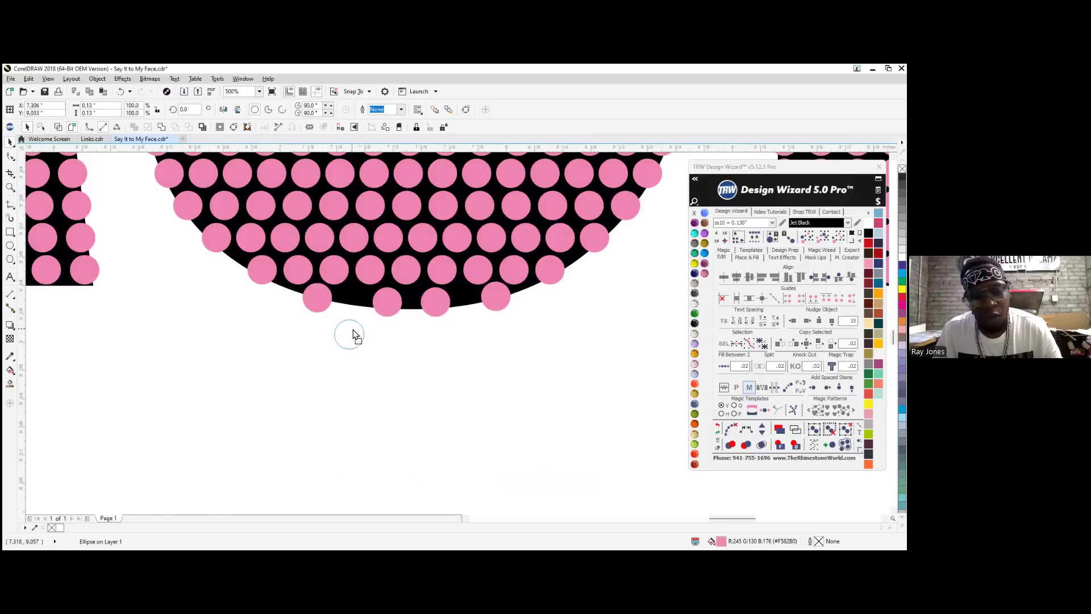
pyautogui.moveTo(353, 336); pyautogui.dragTo(354, 335)
pyautogui.moveTo(396, 364); pyautogui.dragTo(455, 379)
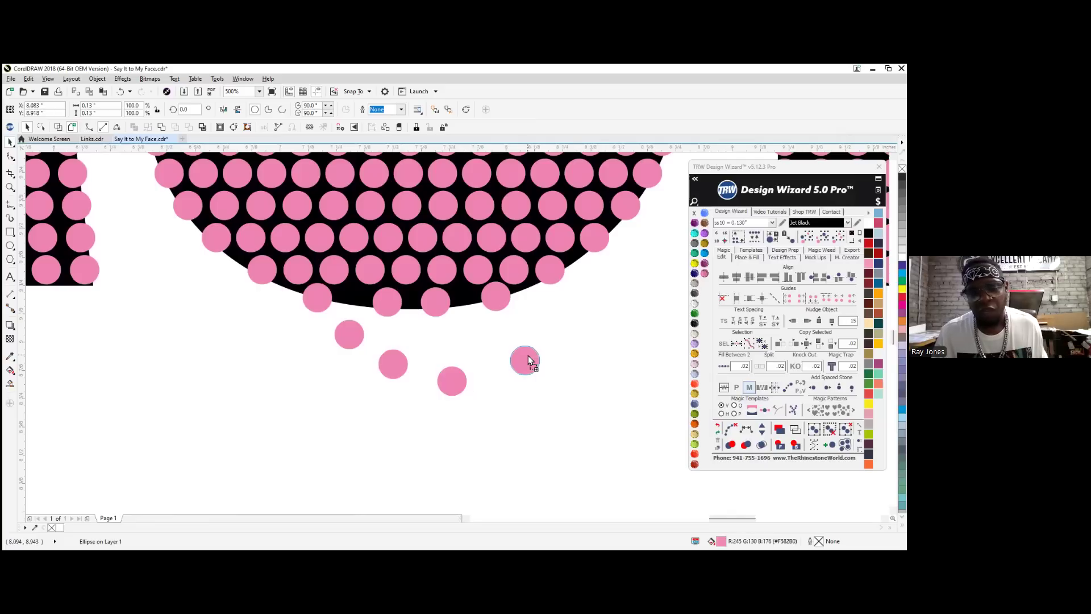
pyautogui.moveTo(573, 377); pyautogui.dragTo(571, 377)
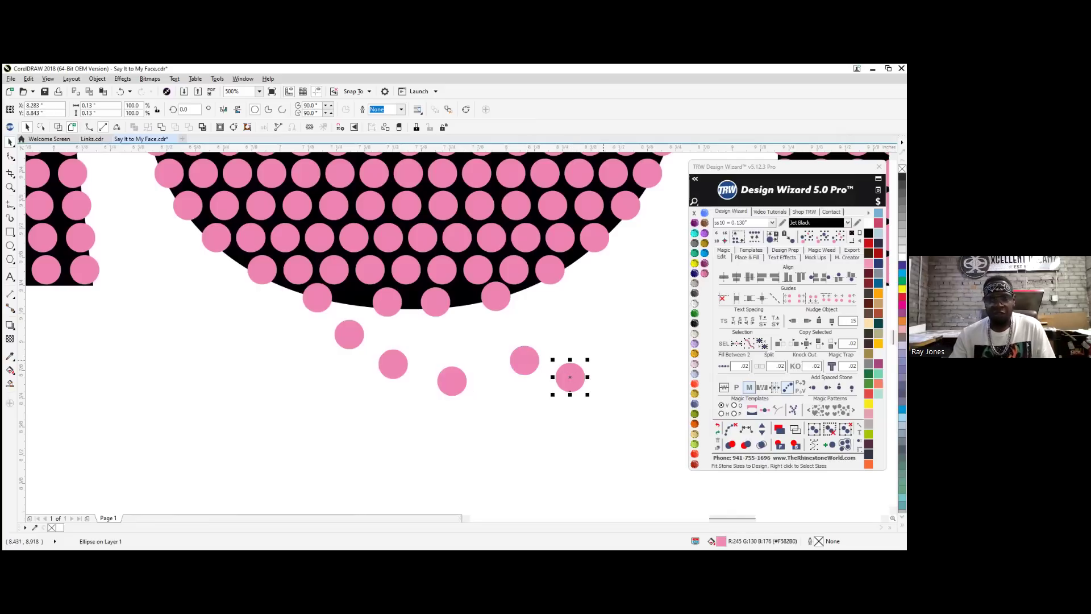
pyautogui.moveTo(619, 420); pyautogui.dragTo(299, 315)
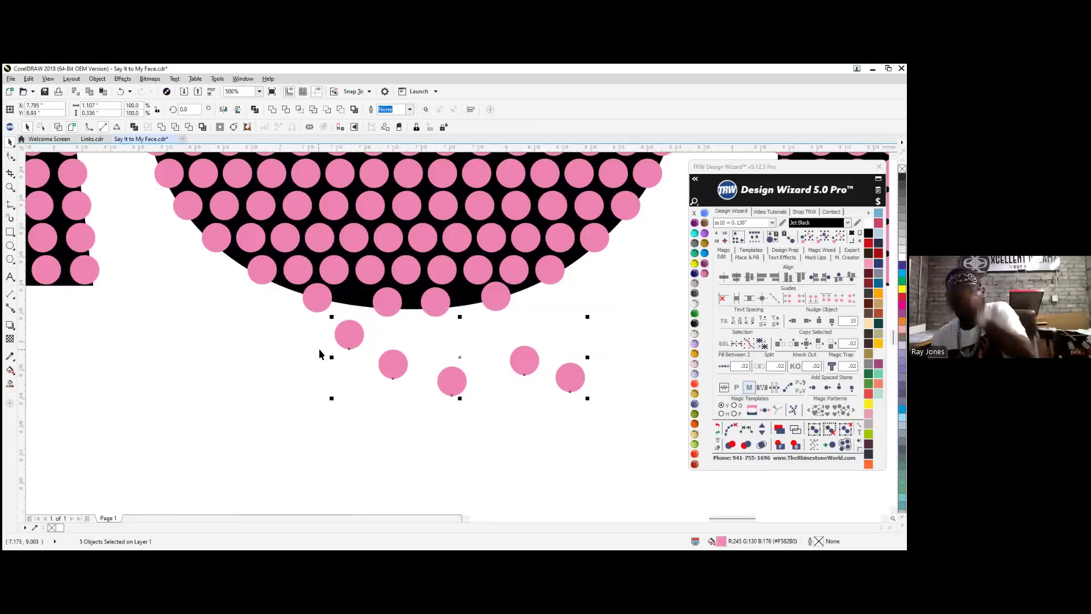
pyautogui.press('Delete')
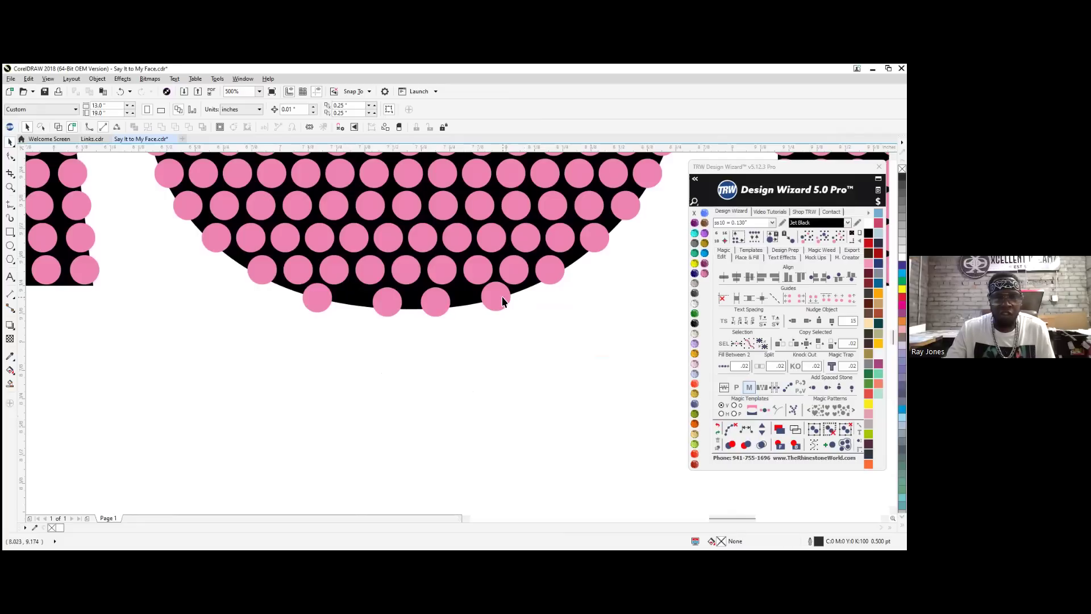
# Respace the C's four lowest stones along a connecting curve, increase the row to six stones and clear its path
pyautogui.click(317, 297)
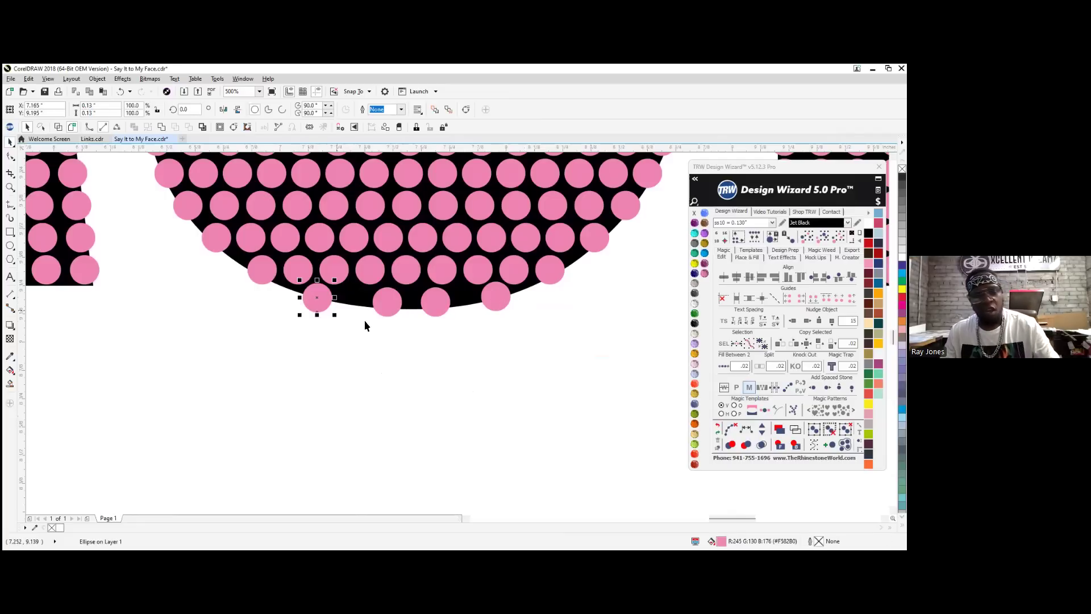
pyautogui.keyDown('shift'); pyautogui.click(387, 301); pyautogui.keyUp('shift')
pyautogui.keyDown('shift'); pyautogui.click(436, 301); pyautogui.keyUp('shift')
pyautogui.keyDown('shift'); pyautogui.click(496, 296); pyautogui.keyUp('shift')
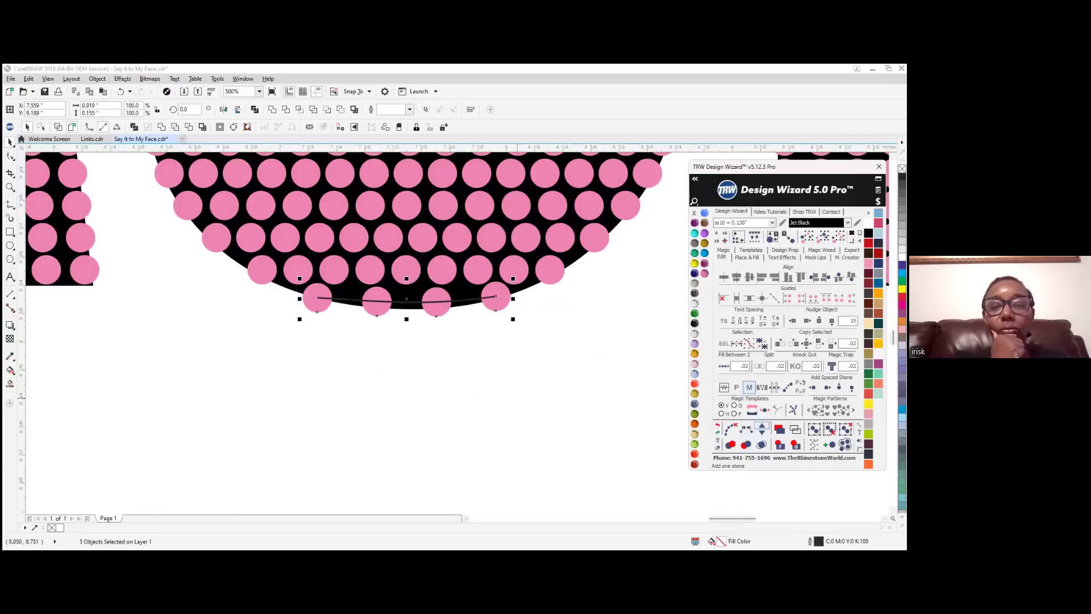
pyautogui.click(762, 426)
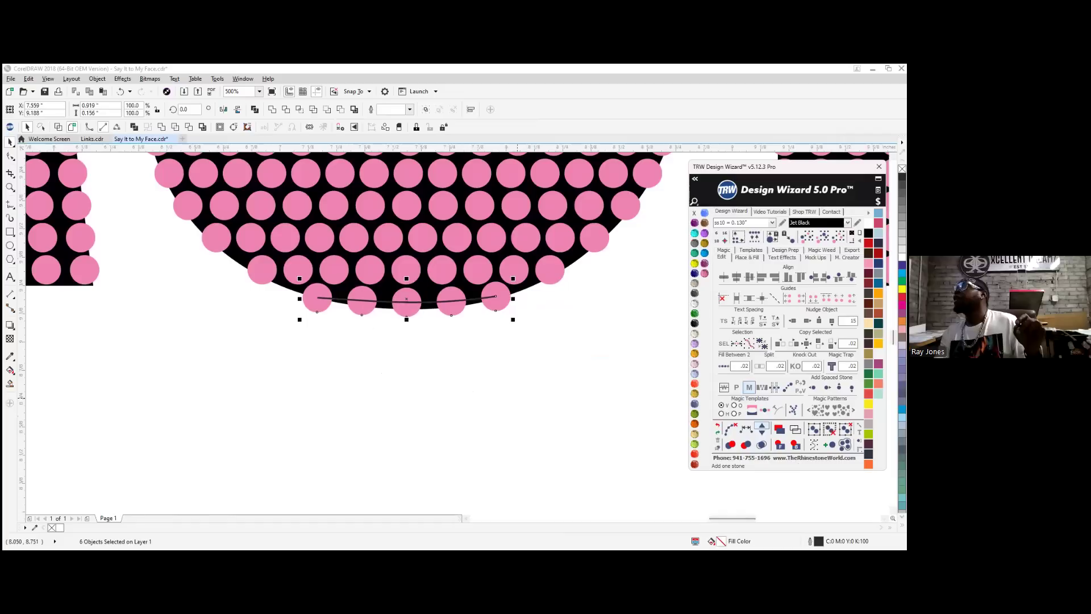
pyautogui.click(762, 426)
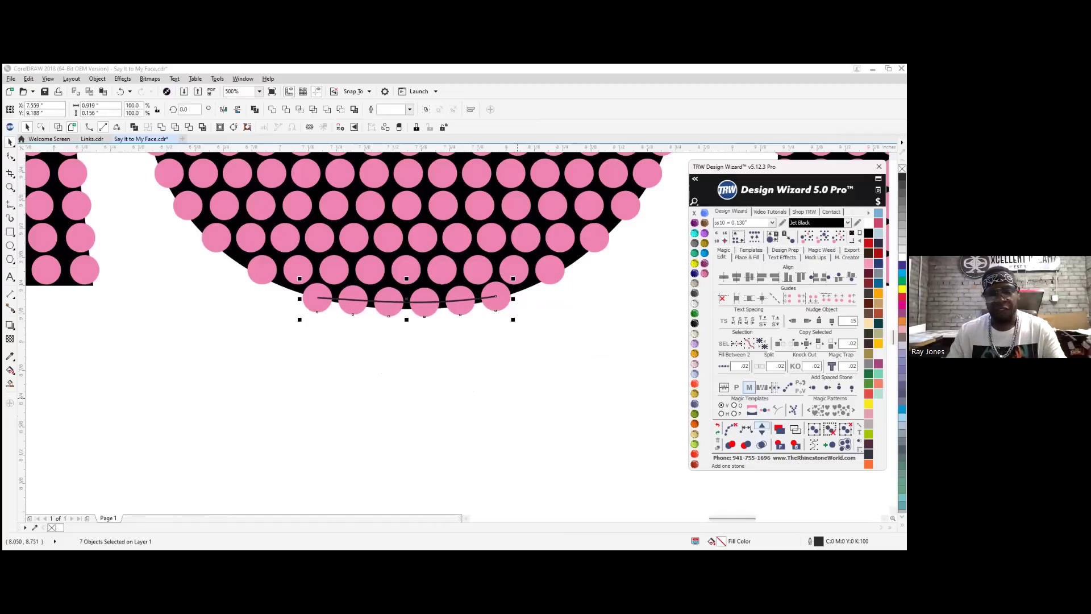
pyautogui.click(731, 429)
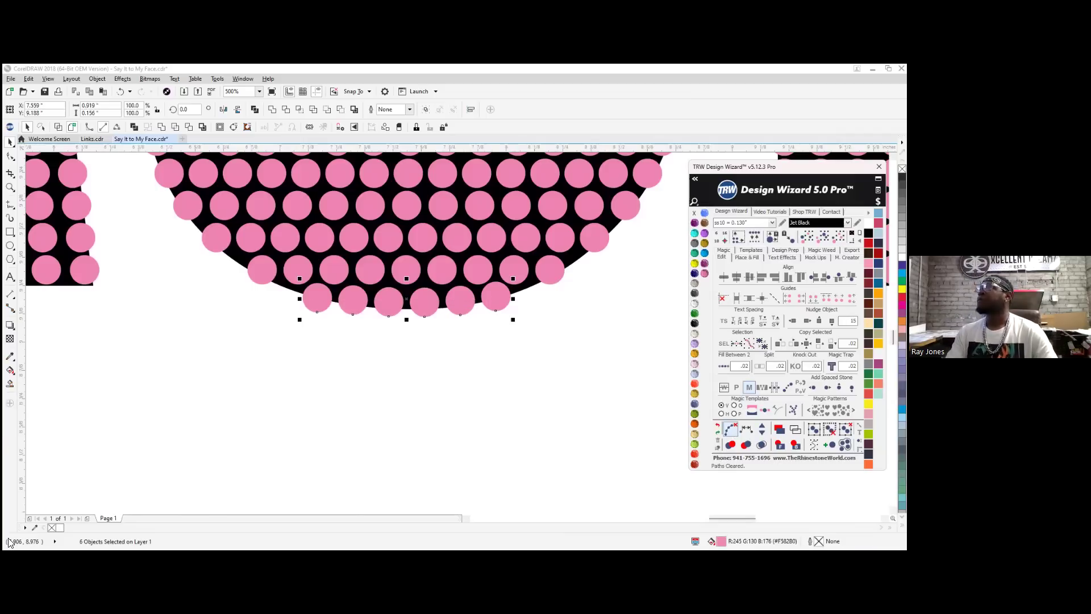
pyautogui.scroll(-1, 264, 364)
pyautogui.scroll(-2, 454, 443)
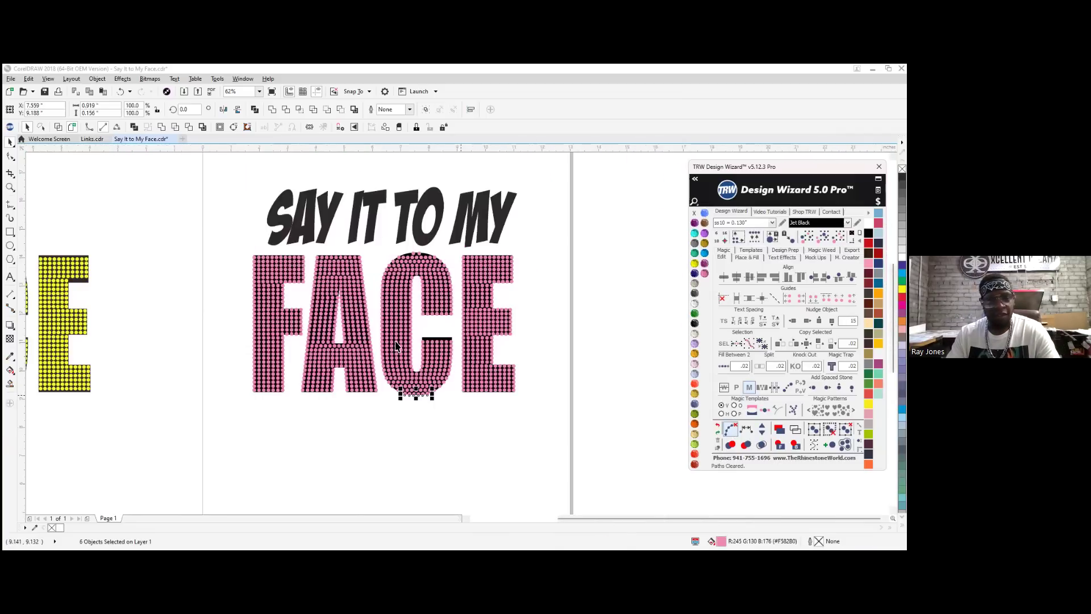
# Copy the left one of the C's two topmost stones outward along the top curve, to about X 7.19, Y 14.13 inches
pyautogui.click(358, 405)
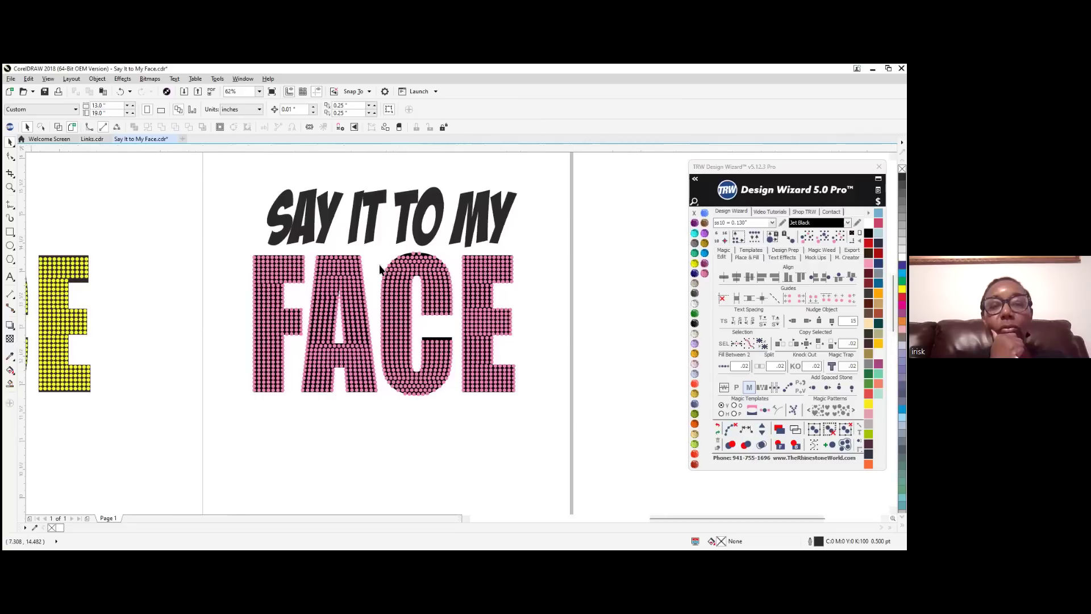
pyautogui.scroll(2, 424, 248)
pyautogui.scroll(2, 424, 248)
pyautogui.scroll(-1, 343, 299)
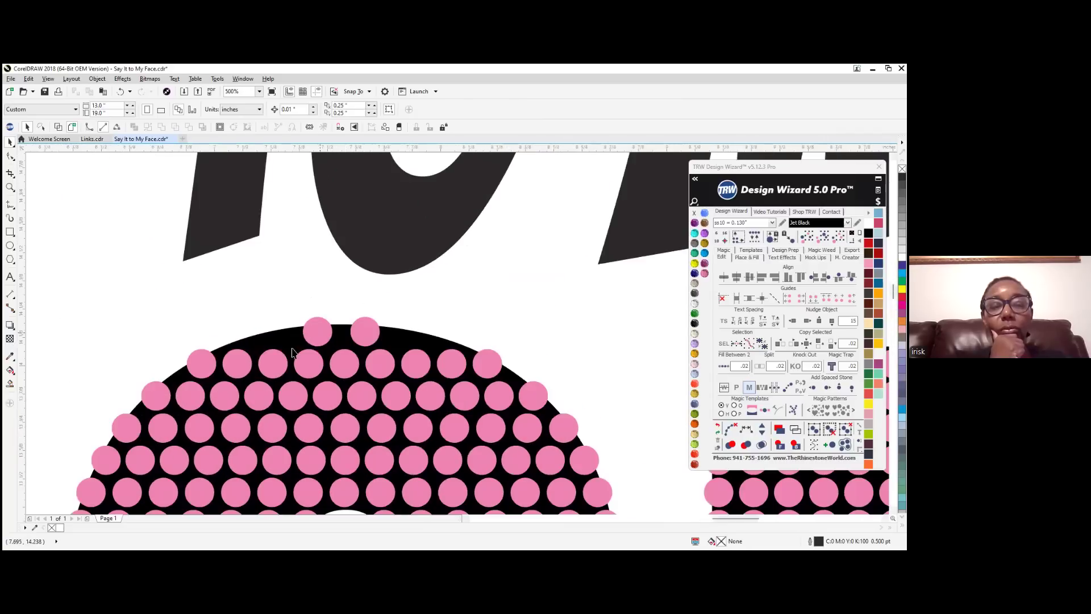
pyautogui.scroll(1, 271, 358)
pyautogui.moveTo(378, 301); pyautogui.dragTo(264, 308)
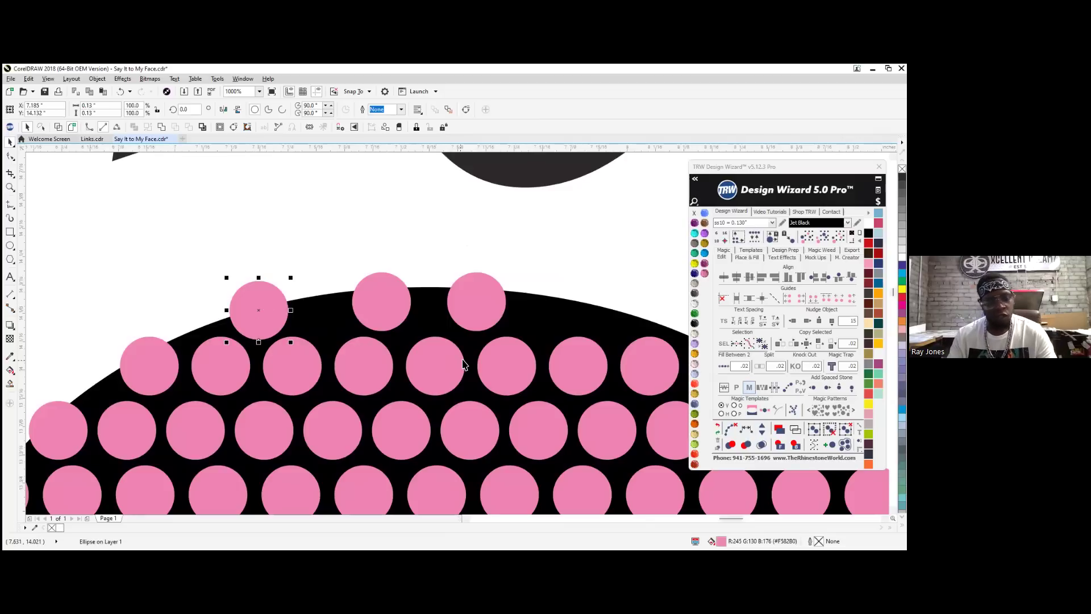
# Place another stone copy on the right side of the C's top curve, at about X 7.97, Y 14.13 inches
pyautogui.moveTo(244, 306); pyautogui.dragTo(609, 295)
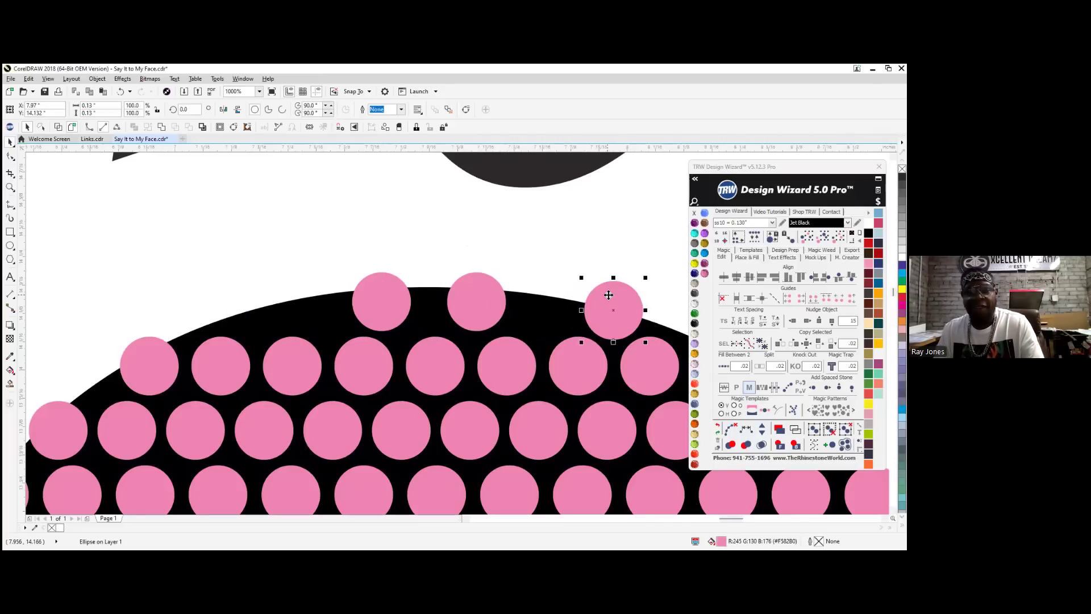
pyautogui.hotkey('ctrl', 'z')
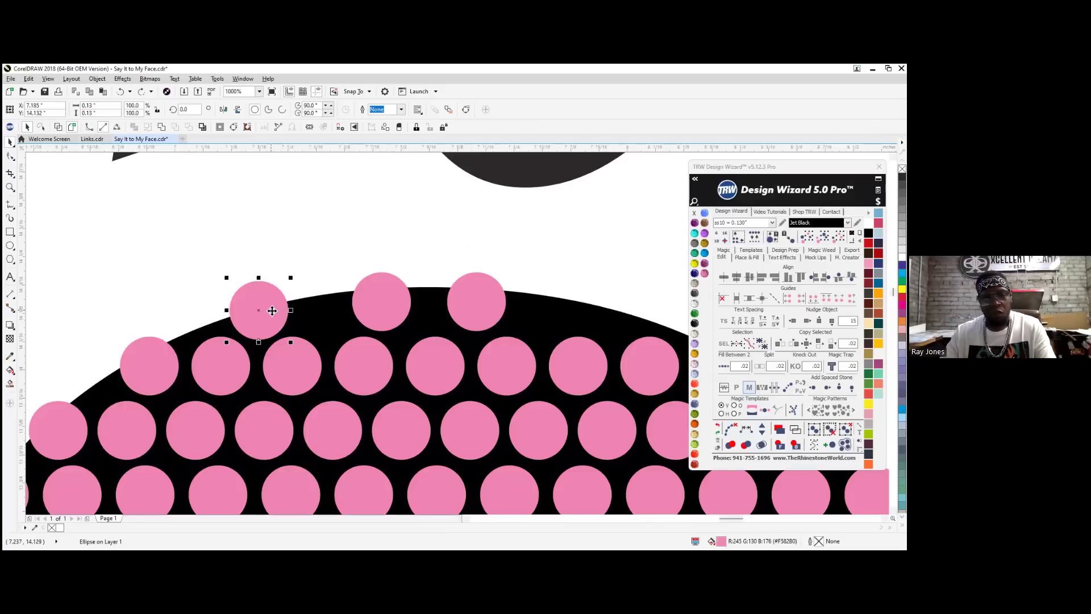
pyautogui.moveTo(387, 314); pyautogui.dragTo(486, 308)
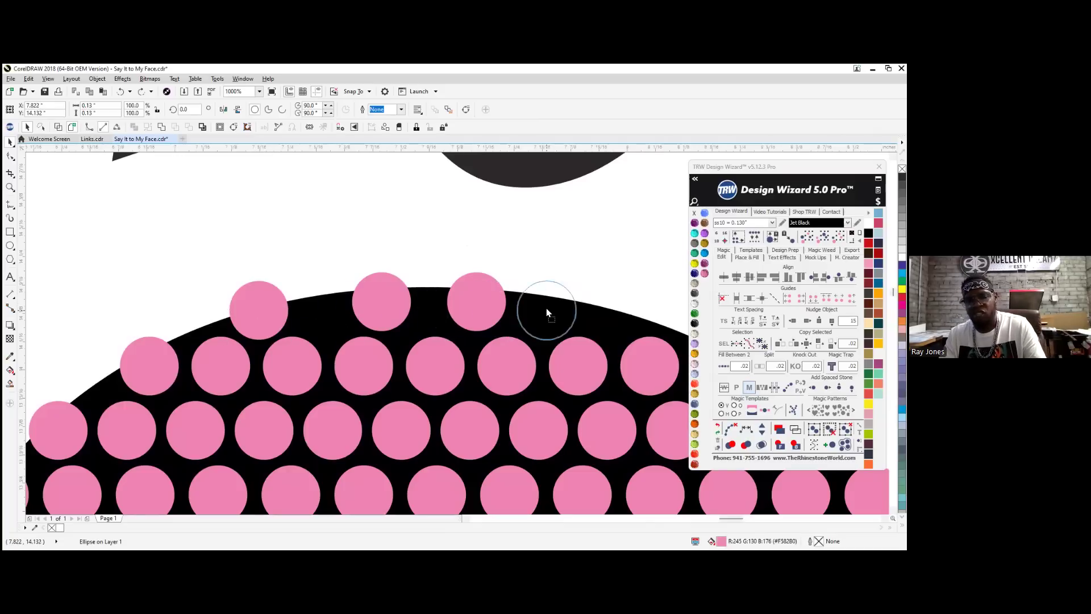
pyautogui.moveTo(597, 305); pyautogui.dragTo(617, 297)
pyautogui.press('Escape')
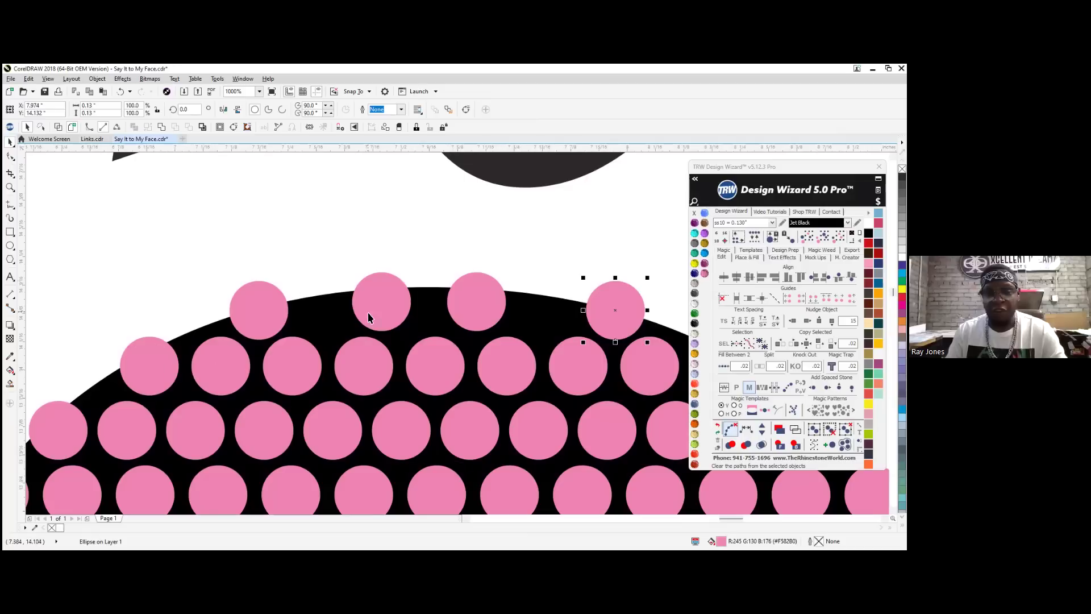
# Respace the C's four topmost stones along a connecting curve, increase the row to six stones and clear its path
pyautogui.keyDown('shift'); pyautogui.click(483, 309); pyautogui.keyUp('shift')
pyautogui.keyDown('shift'); pyautogui.click(394, 311); pyautogui.keyUp('shift')
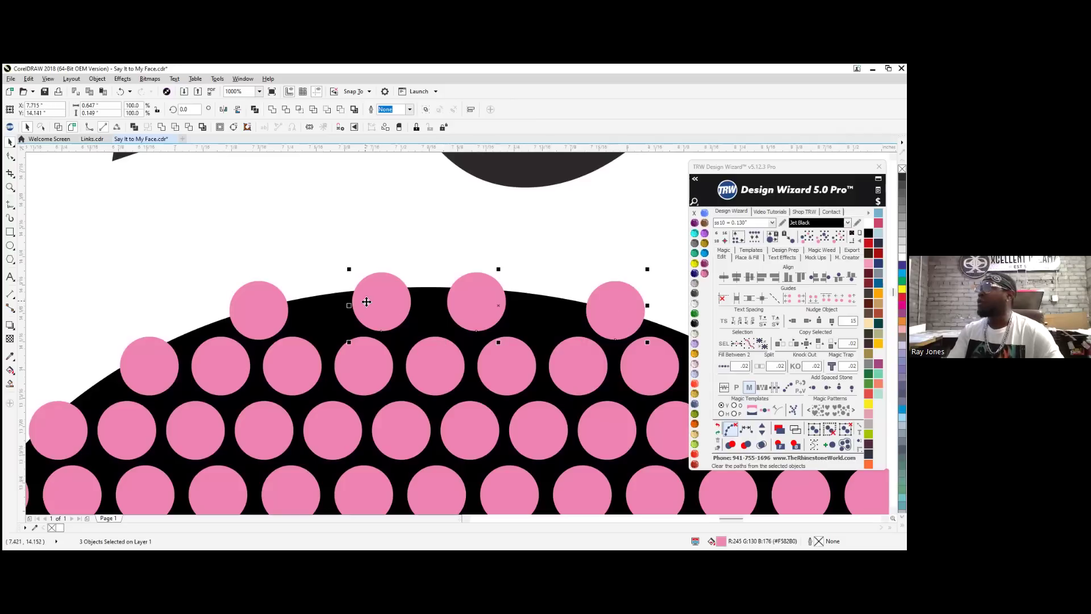
pyautogui.keyDown('shift'); pyautogui.click(267, 307); pyautogui.keyUp('shift')
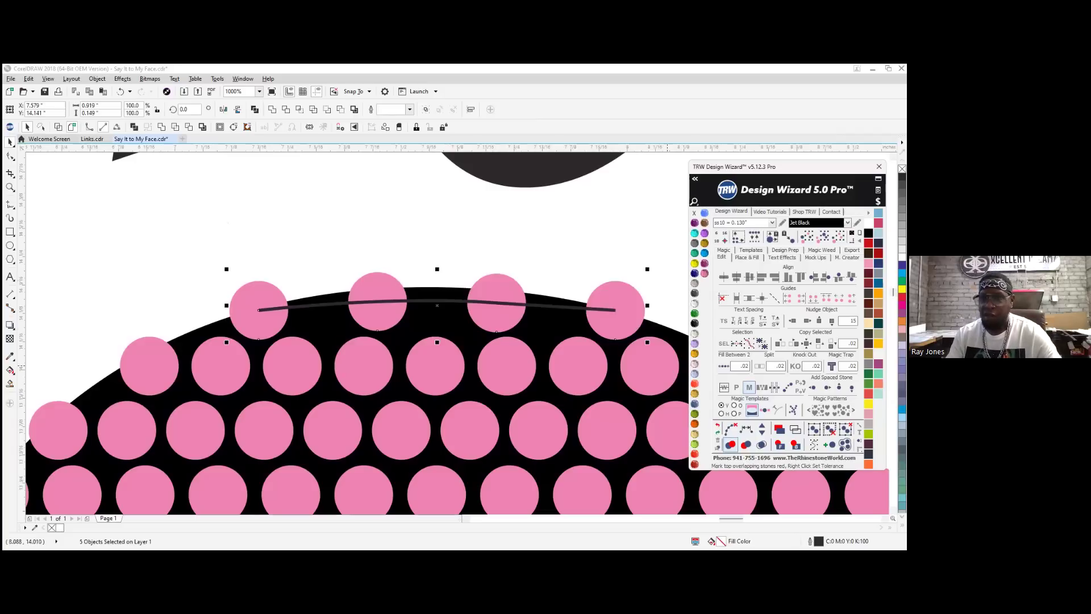
pyautogui.click(762, 428)
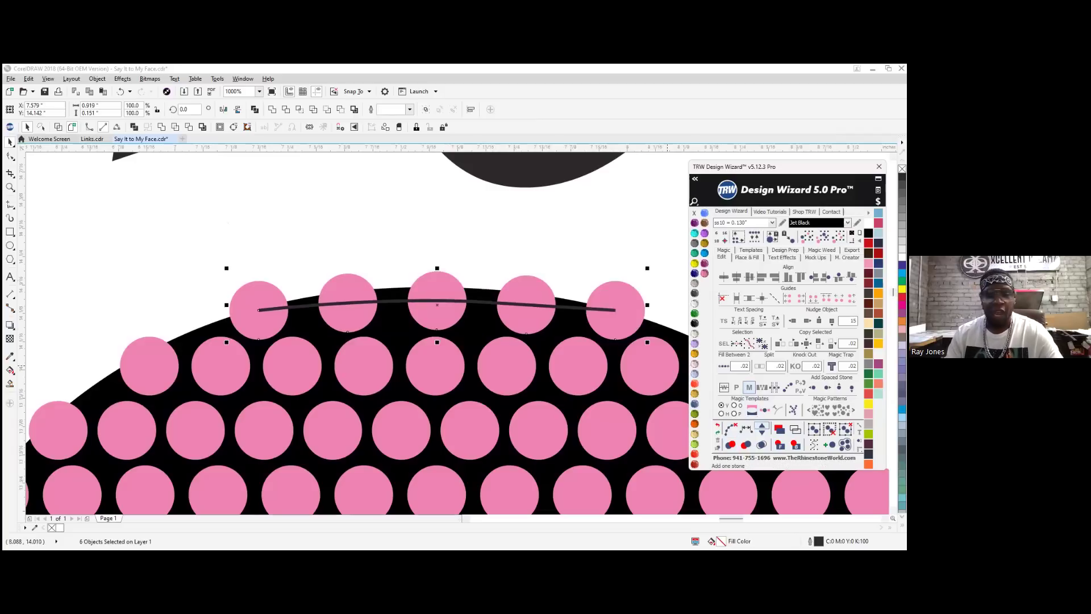
pyautogui.click(761, 429)
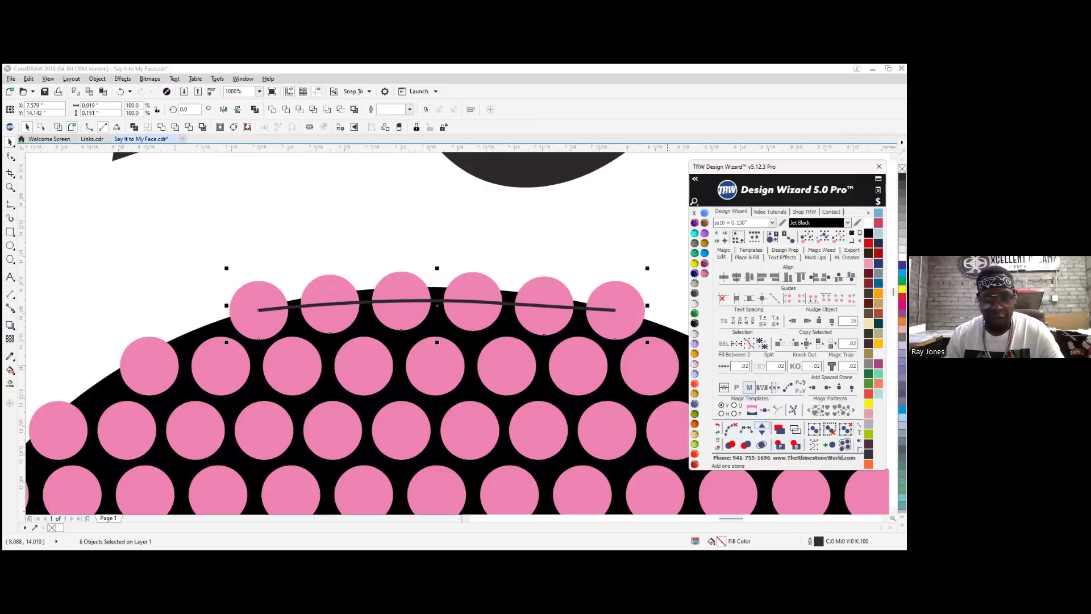
pyautogui.click(731, 429)
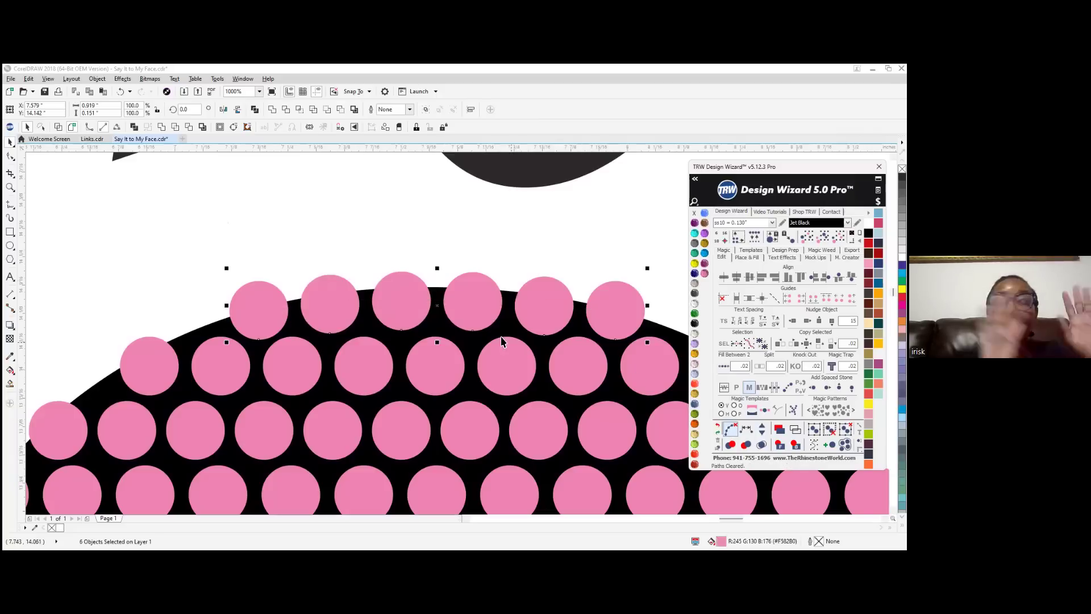
pyautogui.scroll(-7, 312, 257)
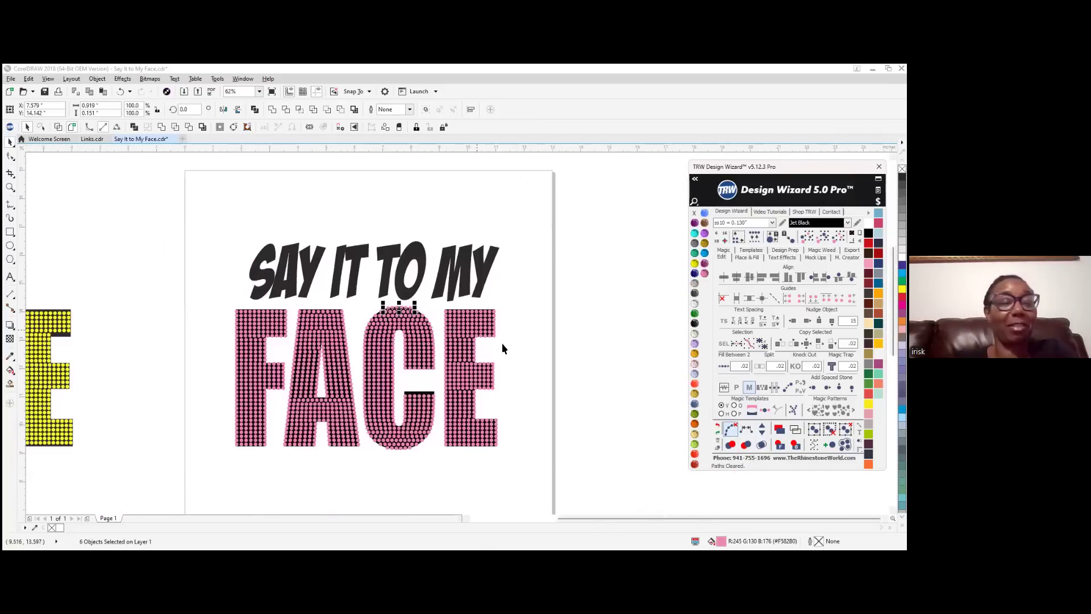
pyautogui.click(561, 359)
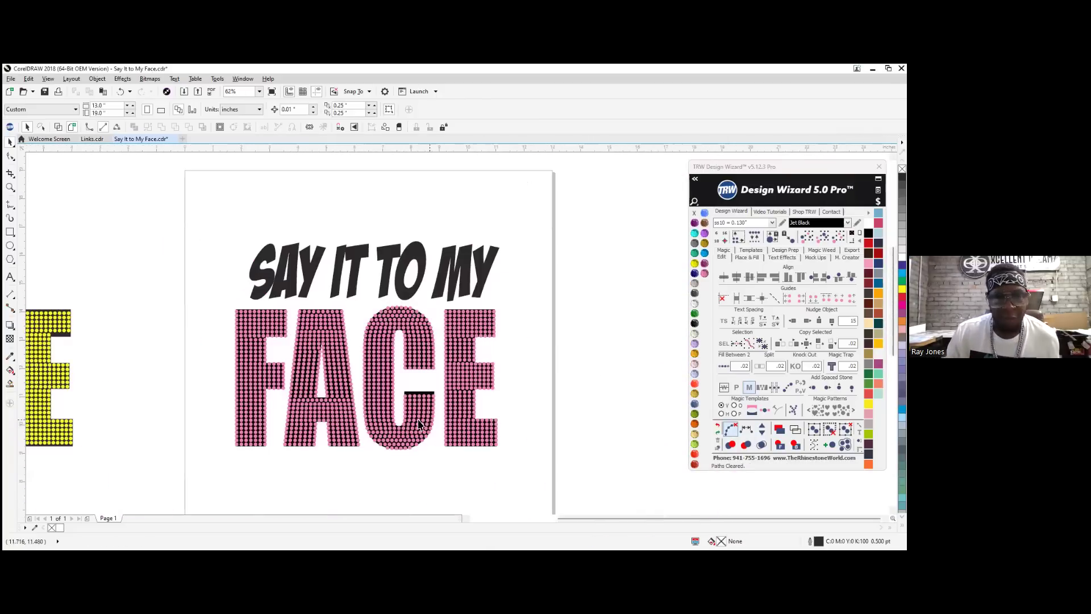
# Compare the pink and yellow FACE fills up close, examining stone spacing and how the rows meet the letter edges
pyautogui.scroll(1, 412, 414)
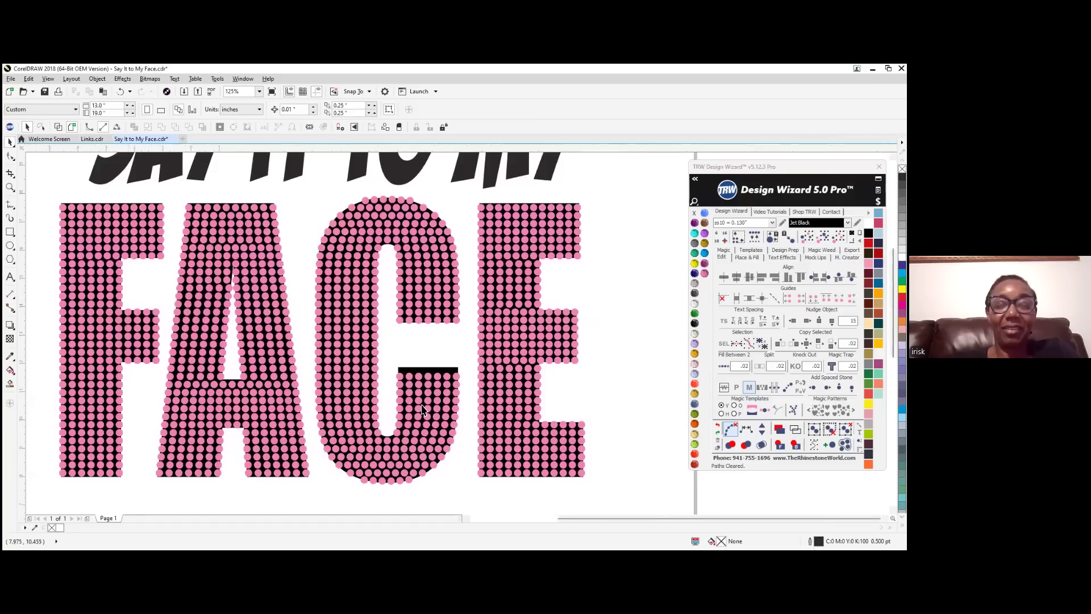
pyautogui.scroll(-3, 425, 408)
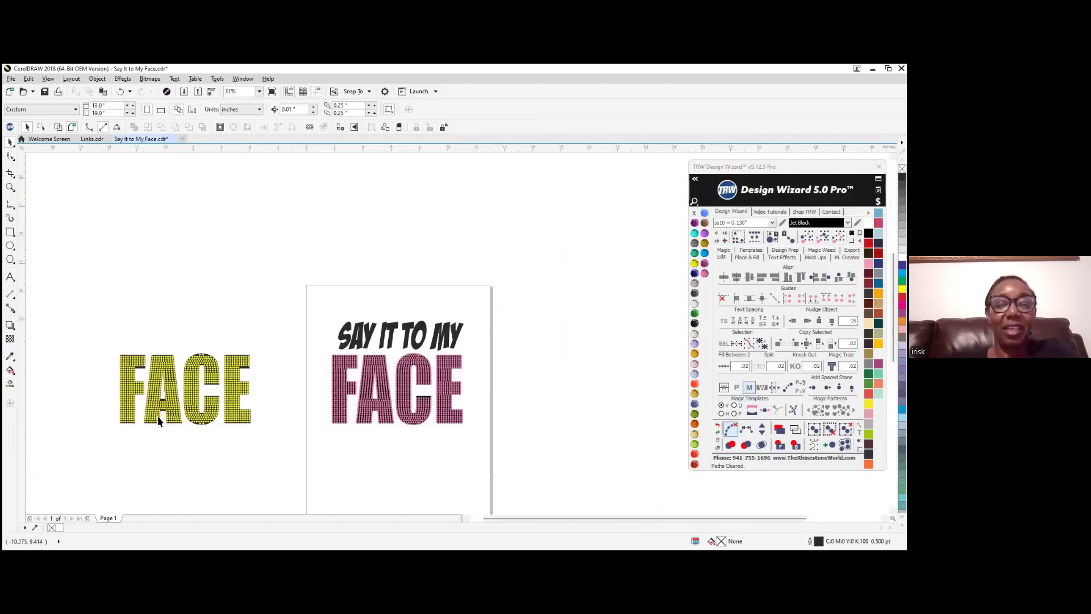
pyautogui.scroll(1, 161, 419)
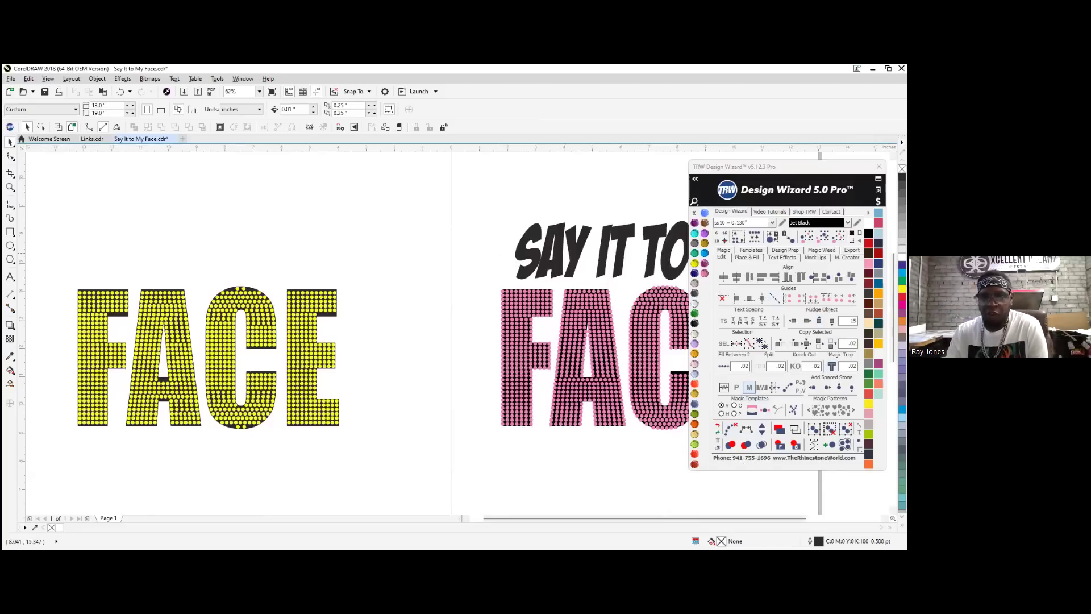
pyautogui.click(746, 256)
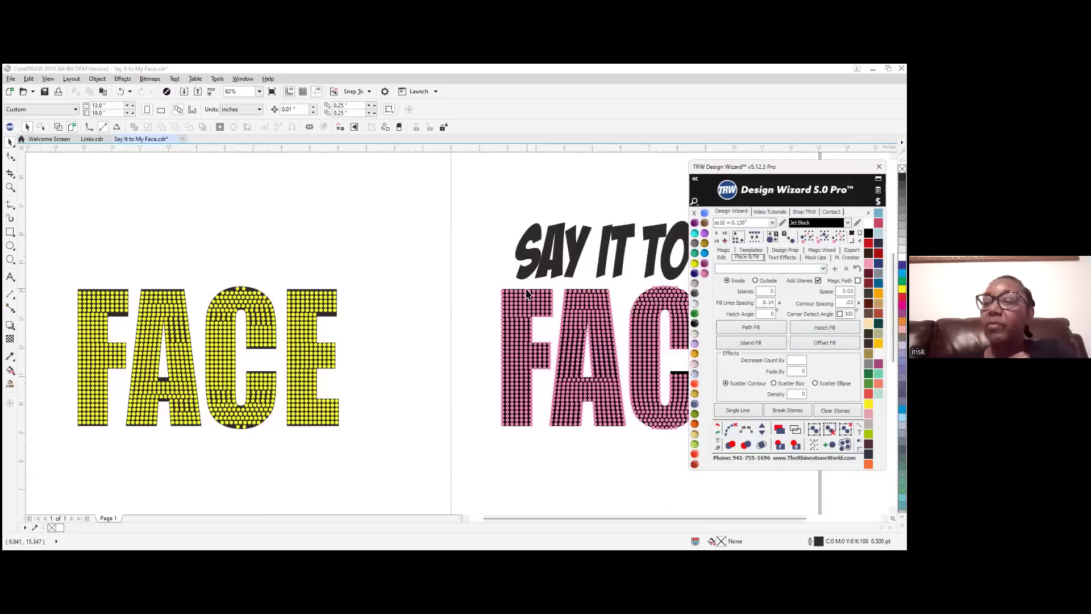
pyautogui.scroll(5, 491, 310)
pyautogui.scroll(5, 500, 293)
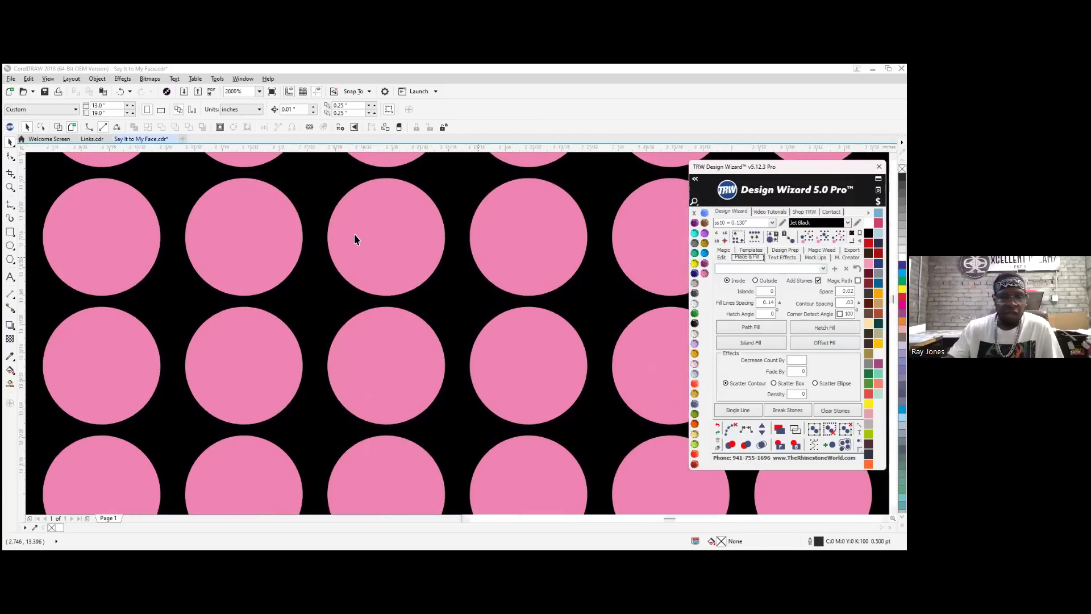
pyautogui.scroll(-3, 378, 361)
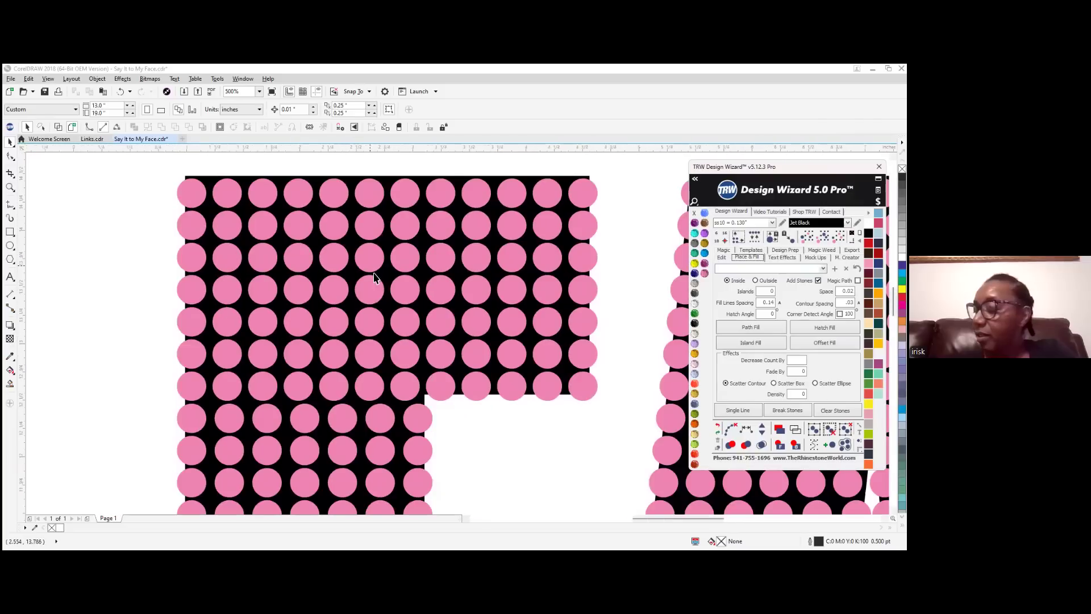
pyautogui.scroll(-2, 378, 291)
pyautogui.scroll(-5, 387, 290)
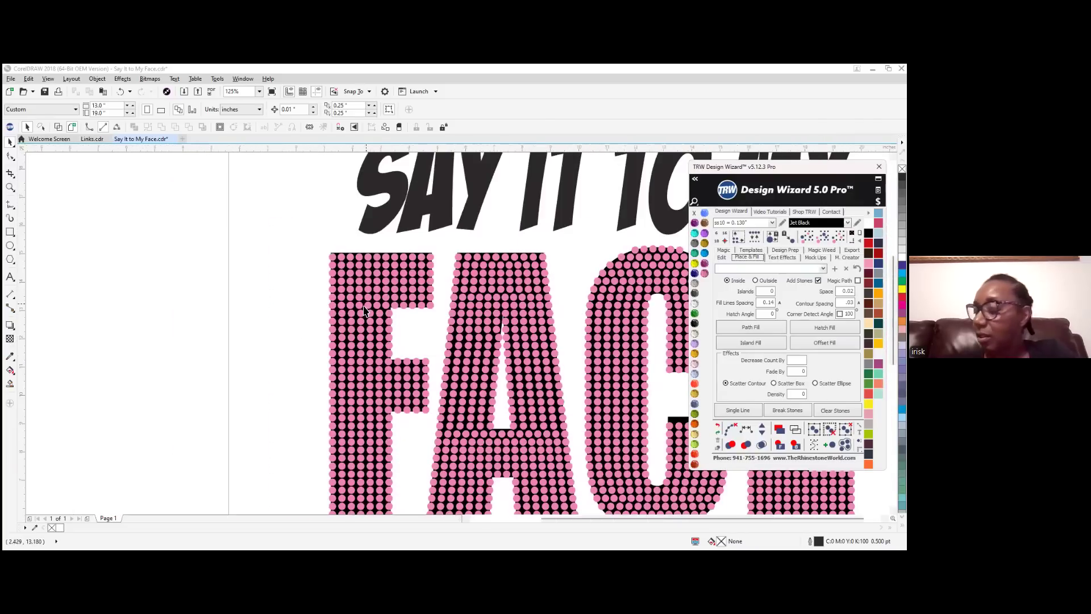
pyautogui.scroll(3, 273, 289)
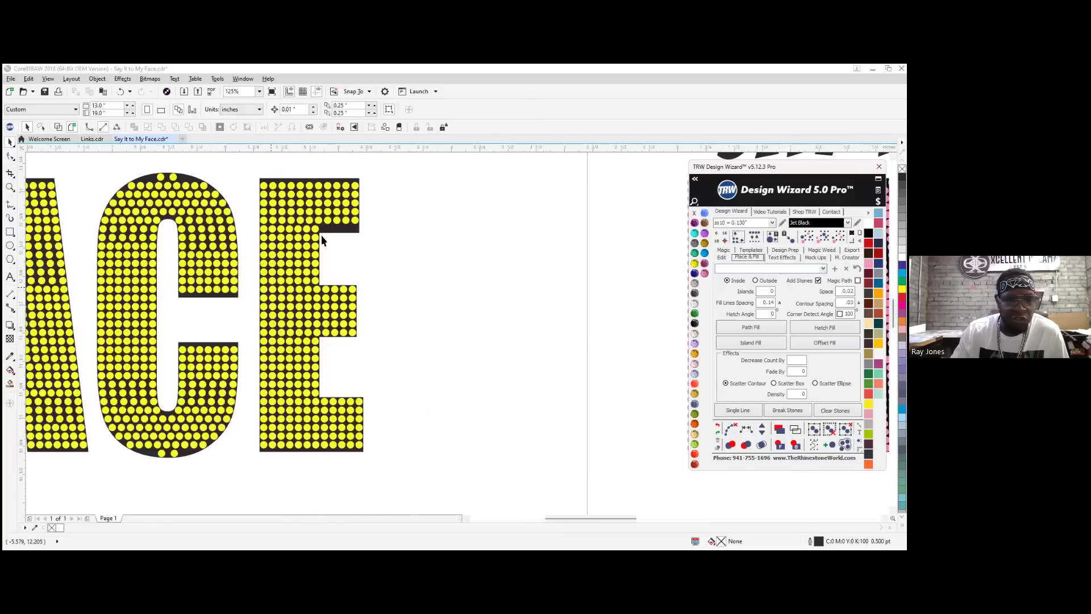
pyautogui.scroll(4, 321, 234)
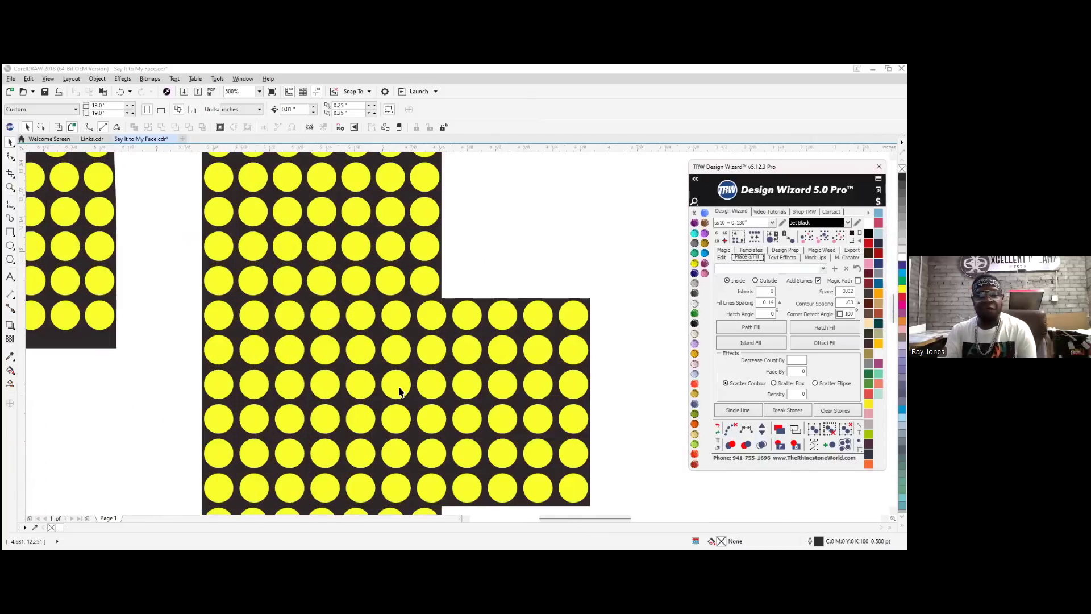
pyautogui.scroll(-3, 402, 385)
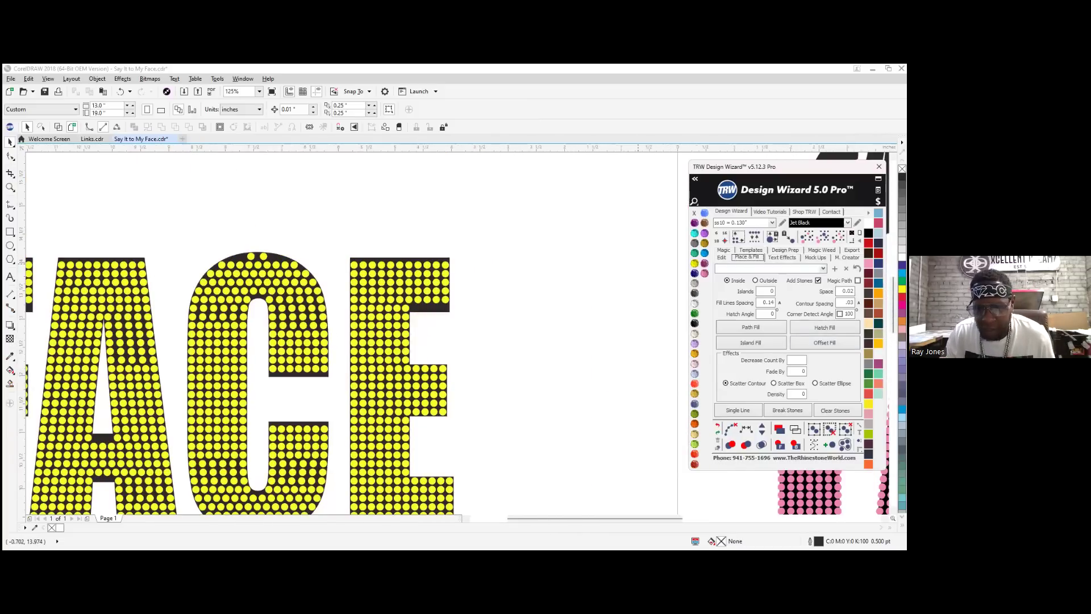
# Duplicate the FACE shape behind the yellow stones straight up into the blank area, to about Y 18.77 inches
pyautogui.click(426, 307)
pyautogui.scroll(-5, 426, 307)
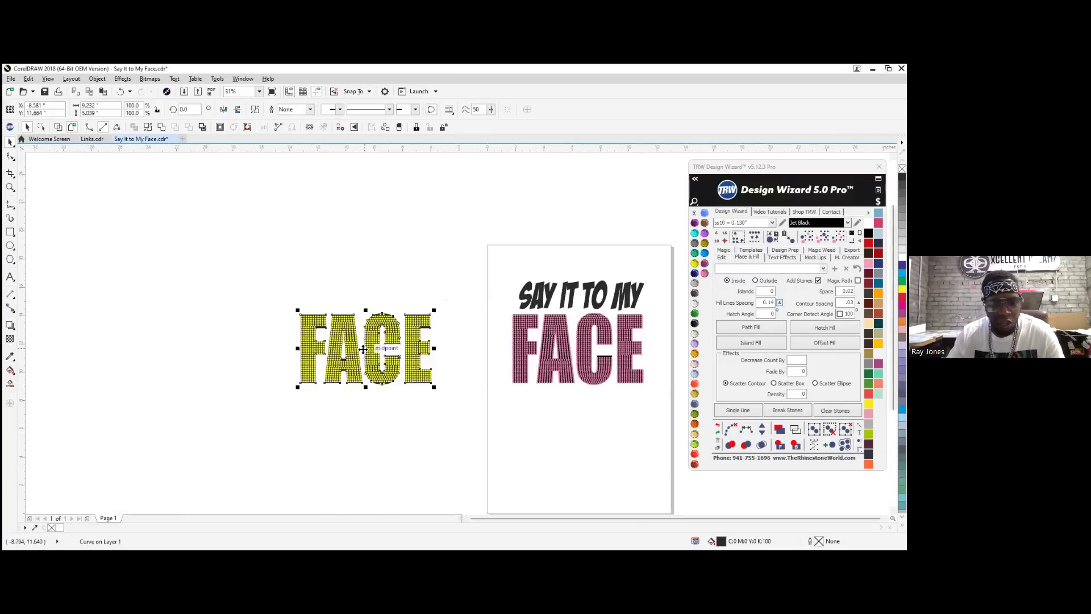
pyautogui.moveTo(366, 348); pyautogui.dragTo(366, 247)
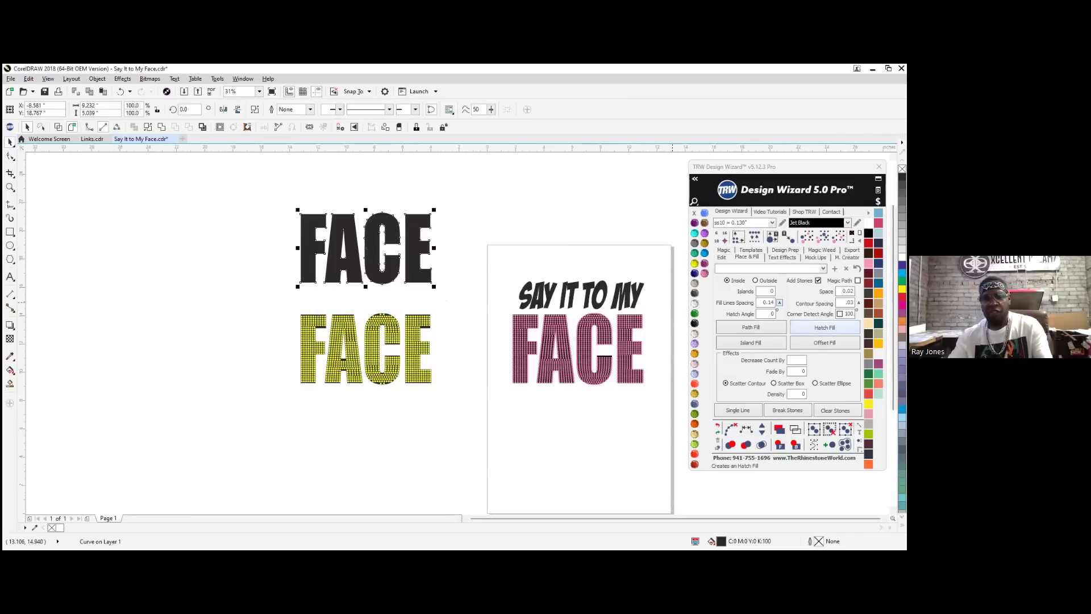
# Set the contour spacing to .12 and apply a Hatch Fill of ss10 stones to the duplicated FACE shape
pyautogui.doubleClick(847, 302)
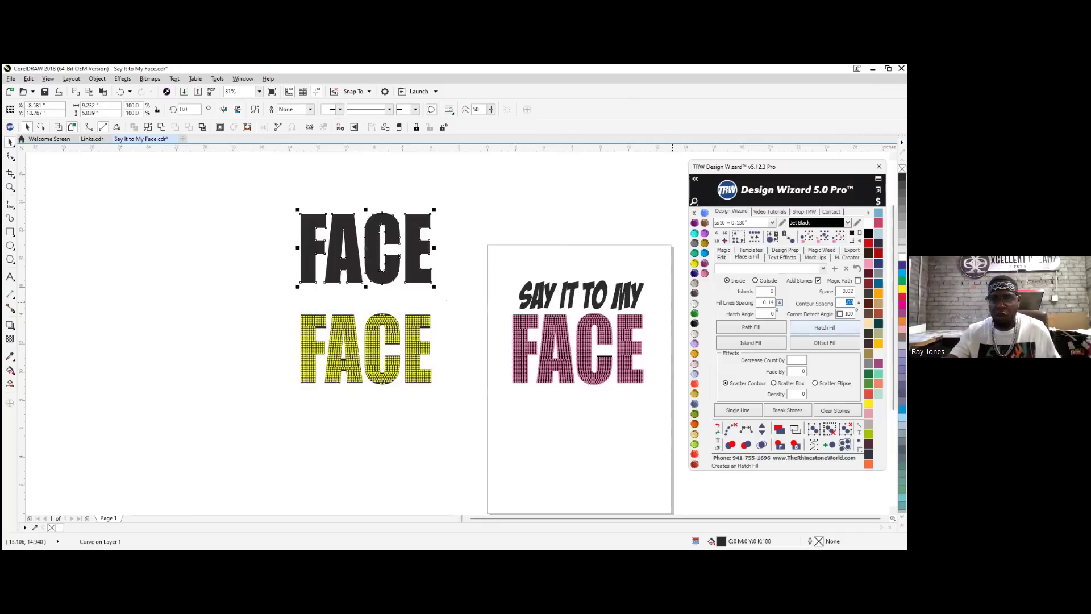
pyautogui.write('.12')
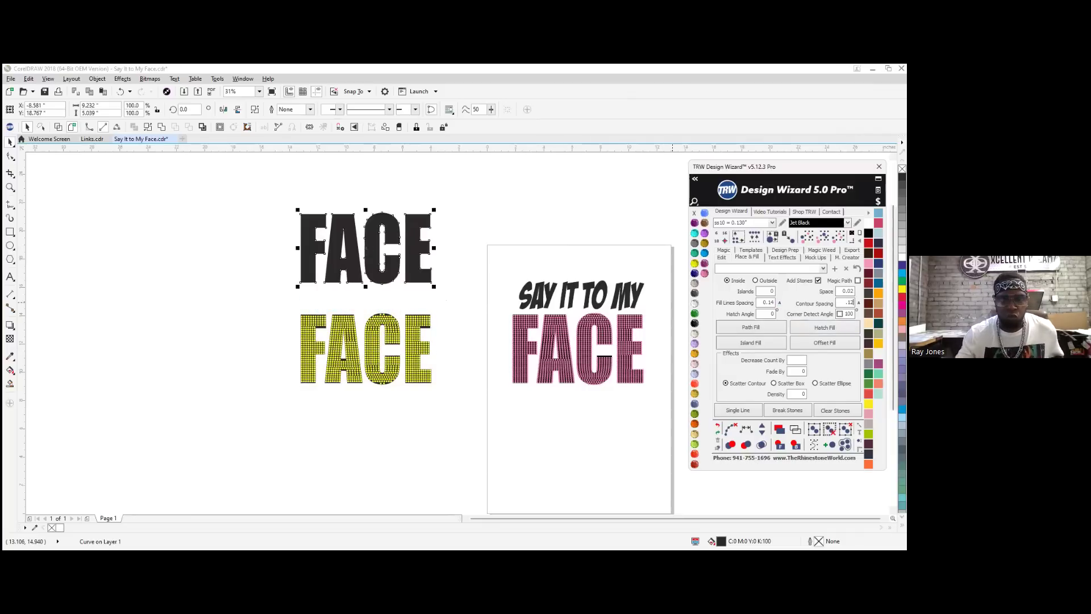
pyautogui.hotkey('shift', 'F2')
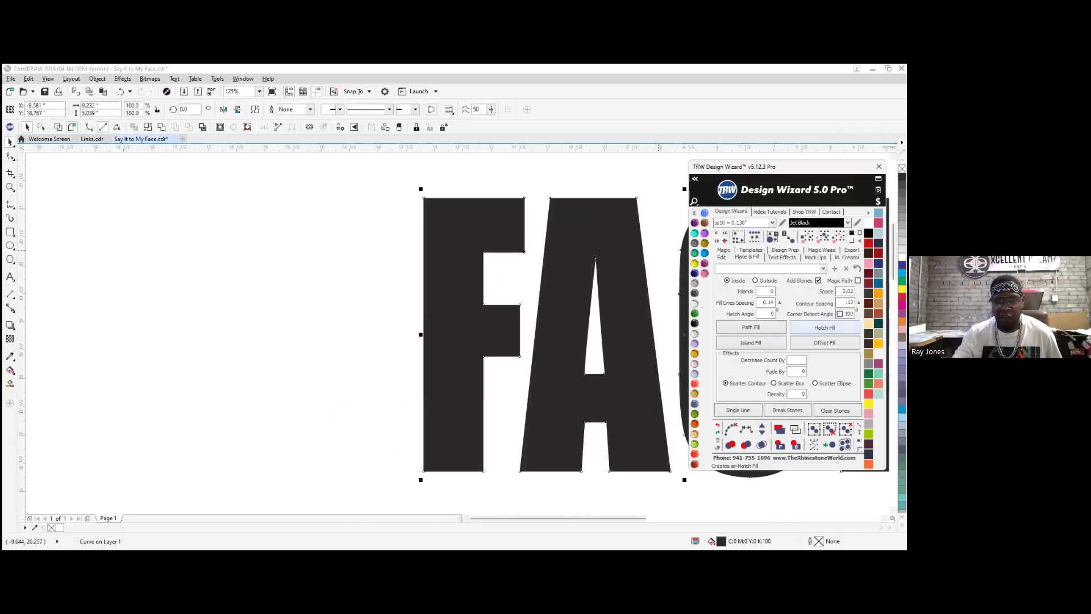
pyautogui.click(824, 328)
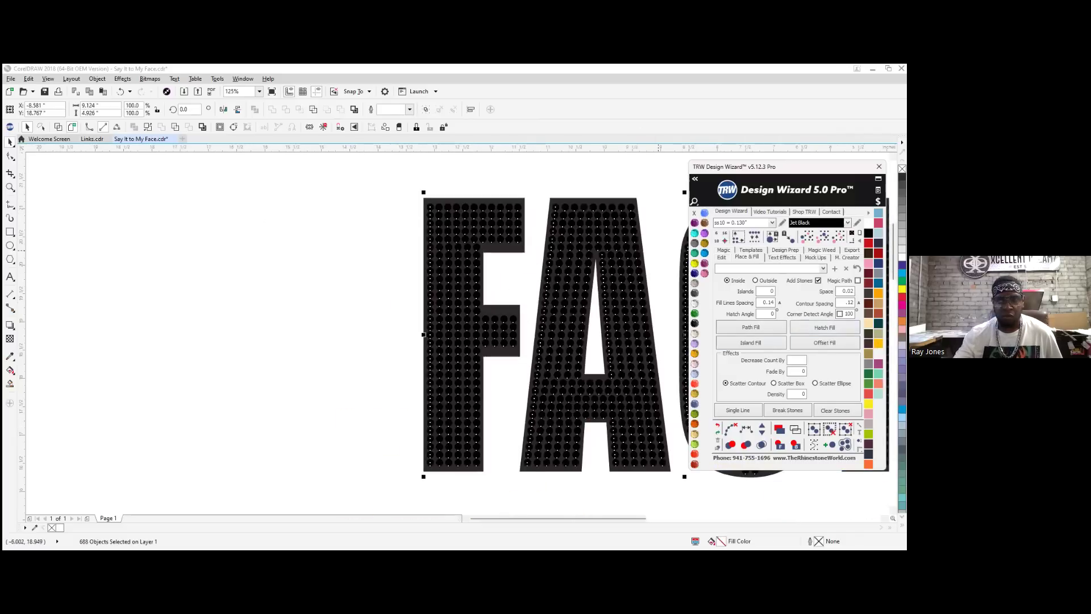
pyautogui.click(761, 444)
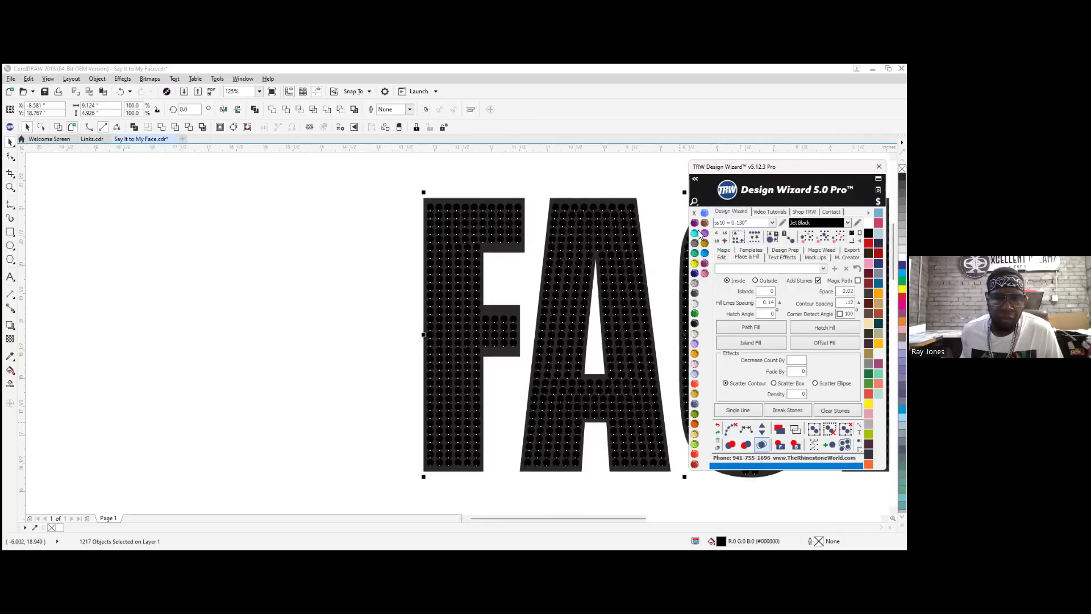
# Recolour the new hatch-fill stones TRW Blue, deselect them and inspect the bottom curve of the C
pyautogui.click(698, 230)
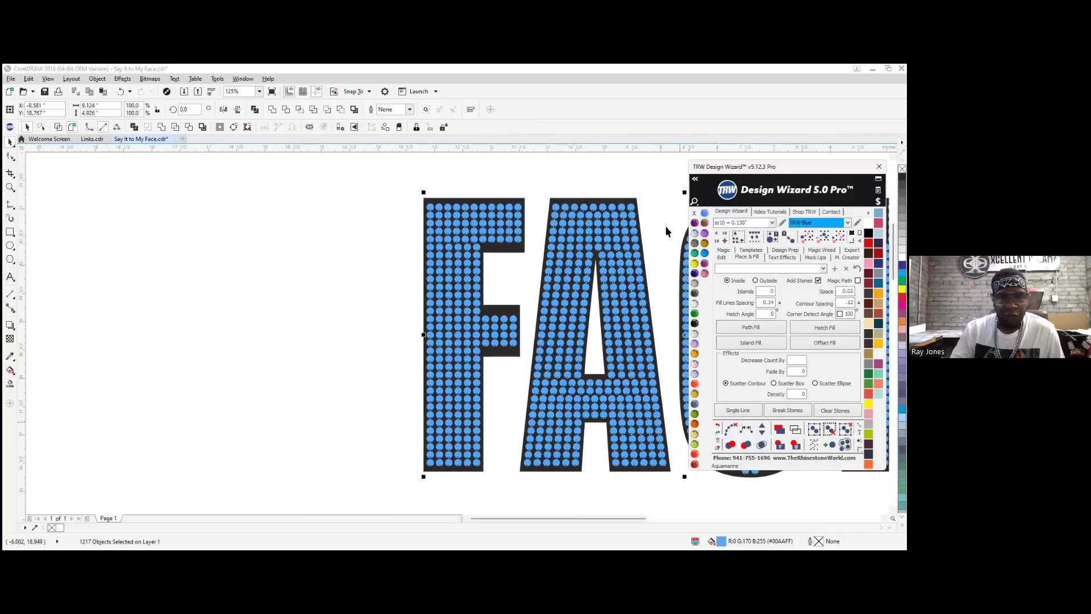
pyautogui.scroll(-1, 252, 274)
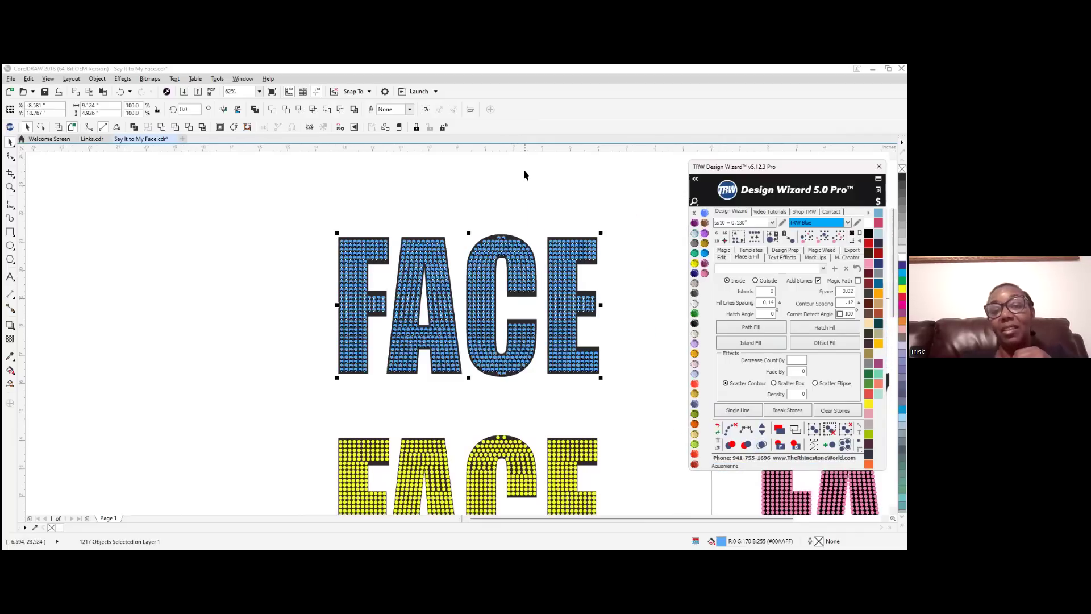
pyautogui.click(621, 315)
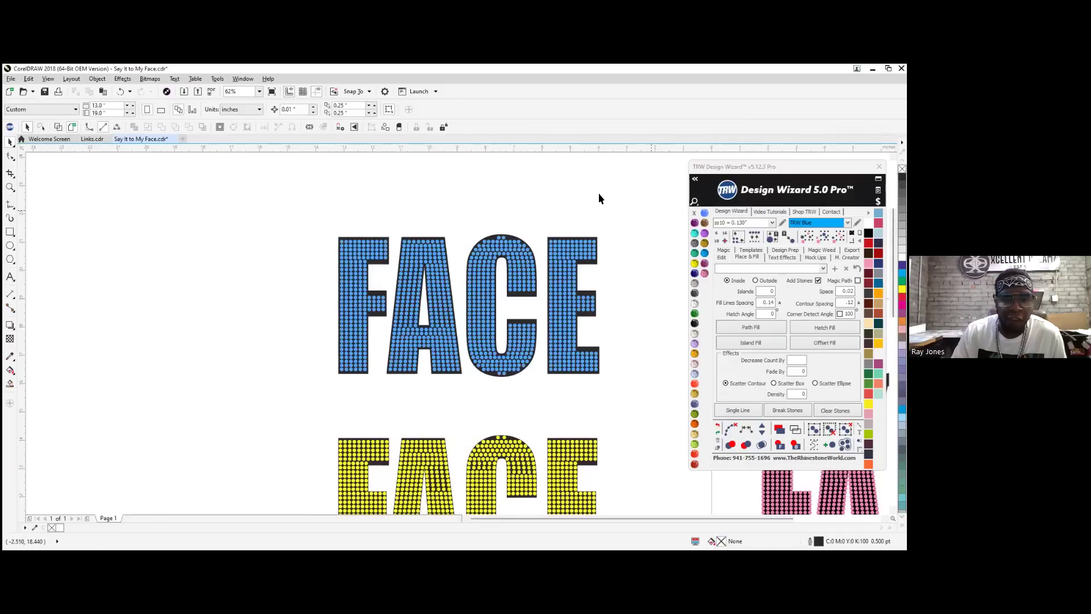
pyautogui.scroll(3, 507, 377)
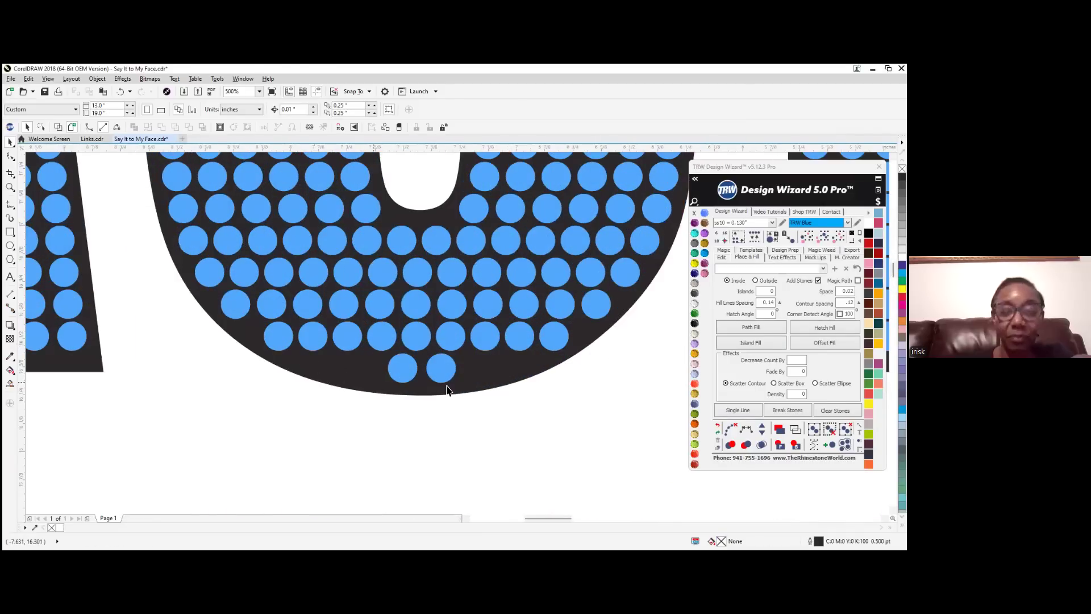
# Recolour the black FACE shape behind the blue stones Crystal and deselect it
pyautogui.scroll(-3, 493, 427)
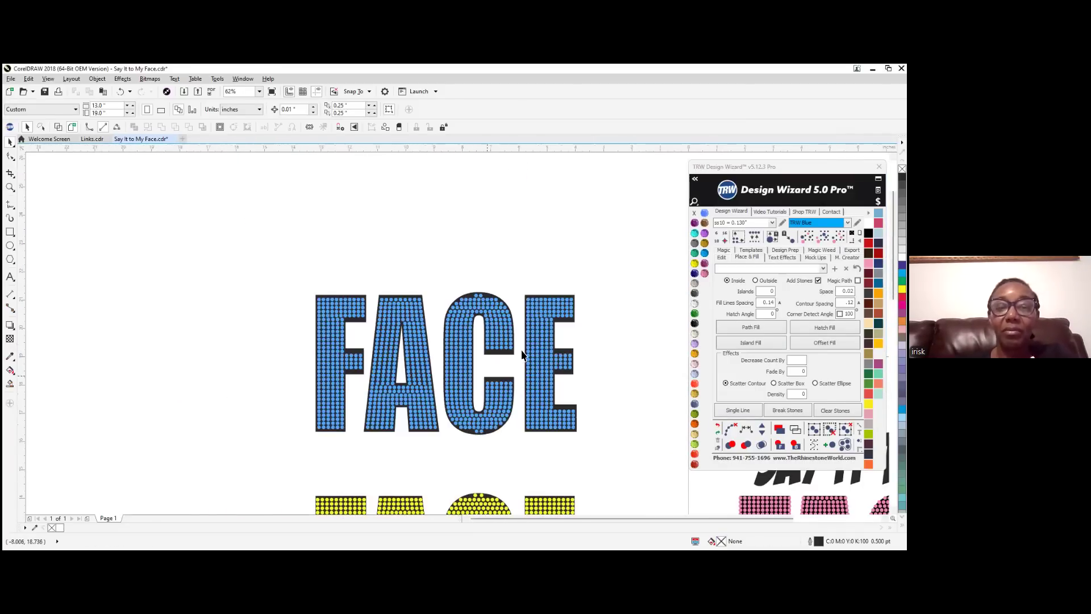
pyautogui.click(501, 379)
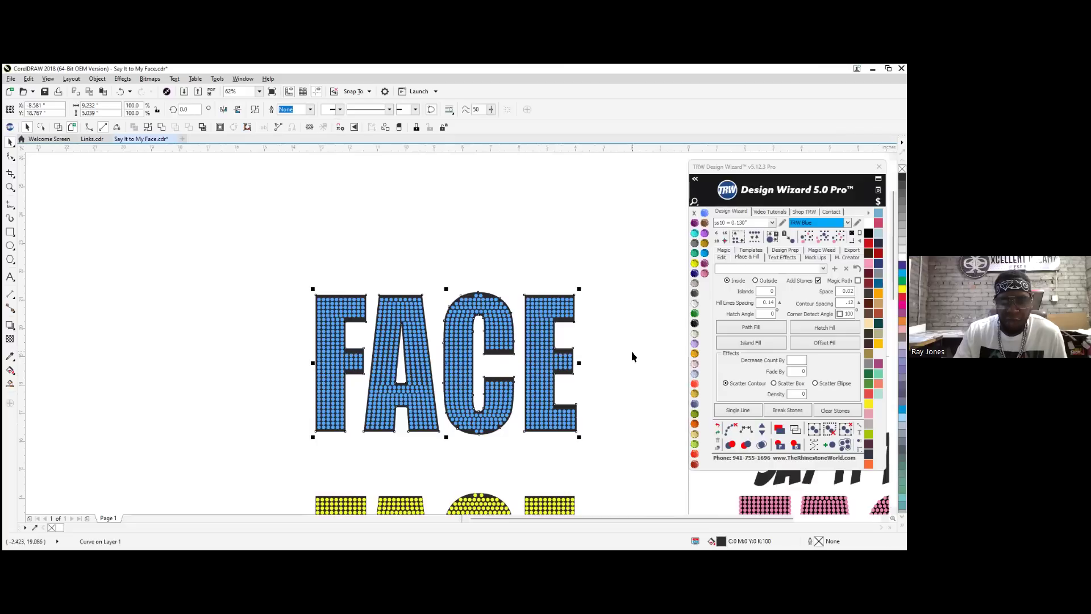
pyautogui.click(694, 294)
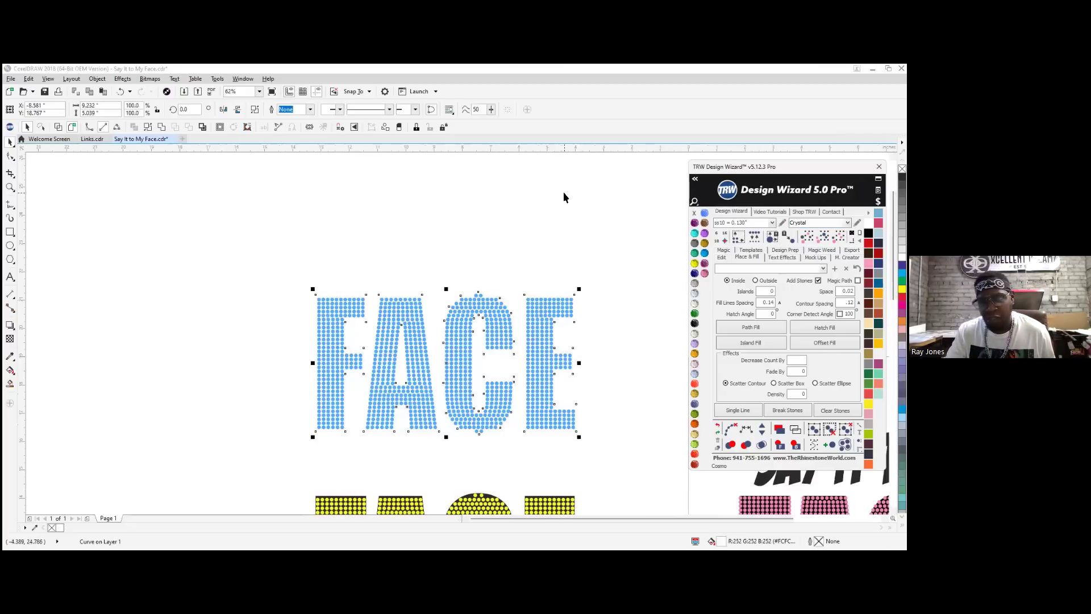
pyautogui.click(394, 169)
pyautogui.scroll(-3, 394, 168)
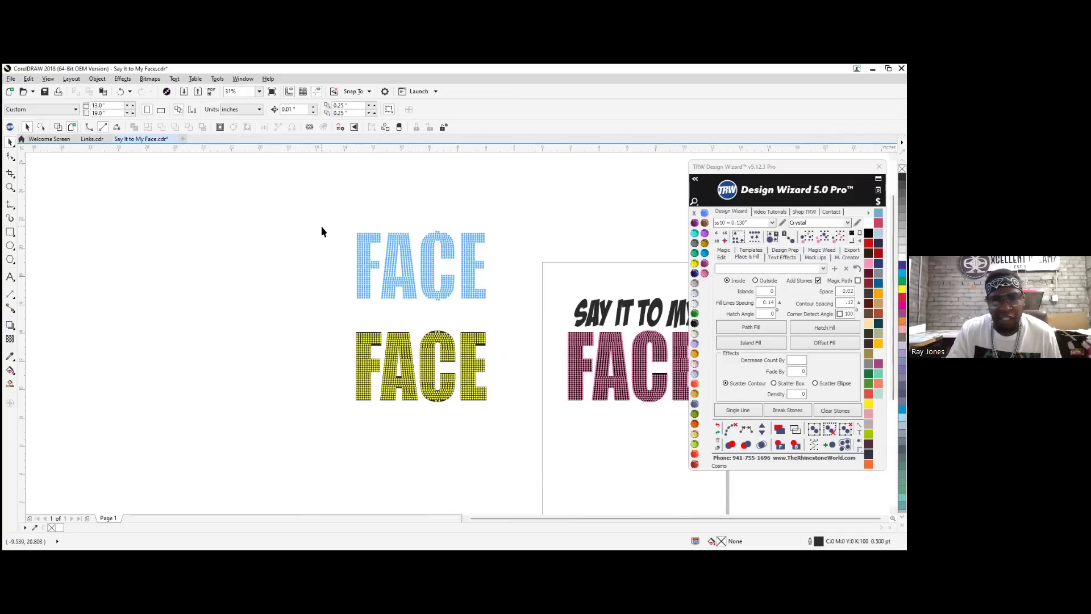
# Check the design information with stone count and dimensions for the blue FACE fill and the yellow FACE fill
pyautogui.moveTo(335, 207); pyautogui.dragTo(509, 312)
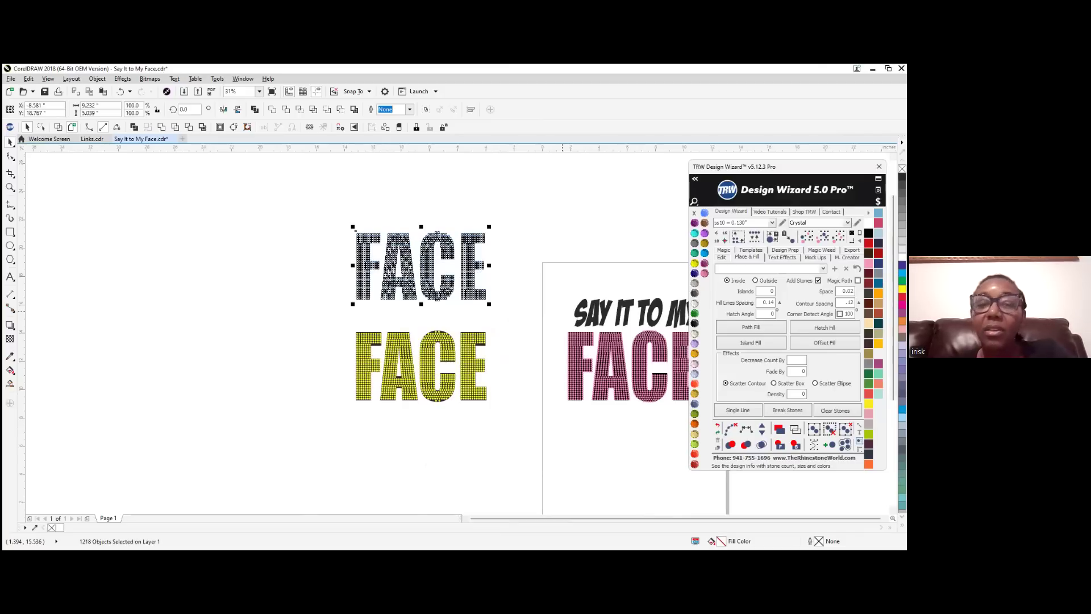
pyautogui.click(845, 444)
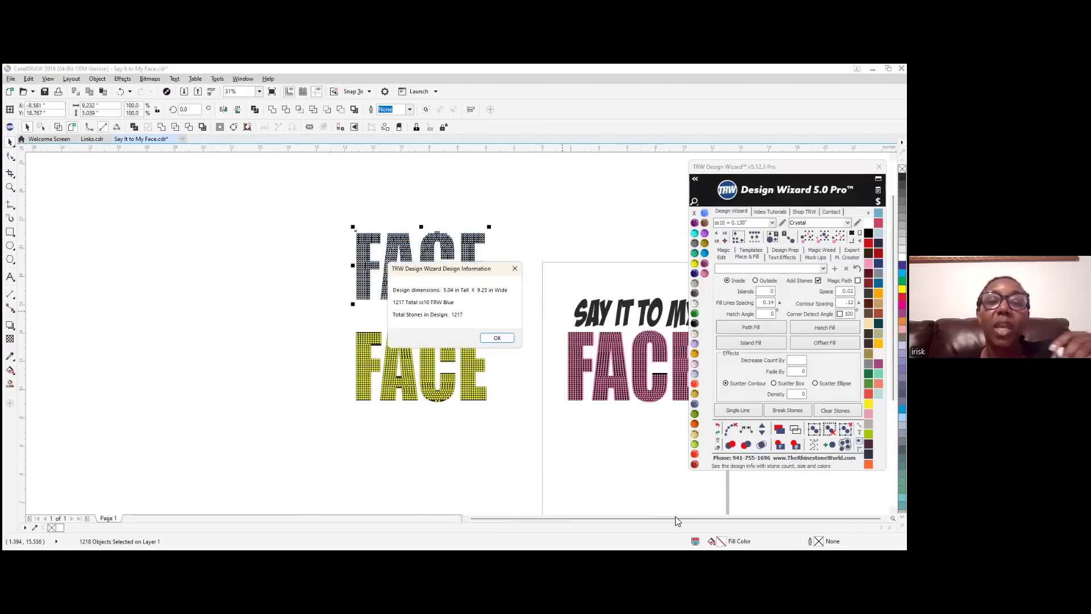
pyautogui.click(496, 337)
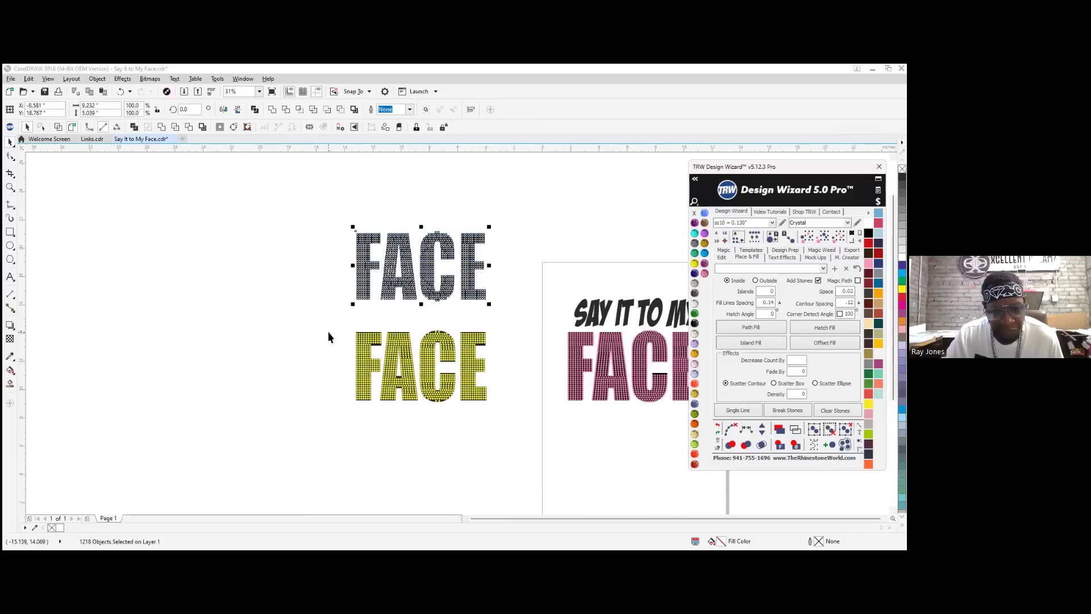
pyautogui.moveTo(329, 324); pyautogui.dragTo(500, 411)
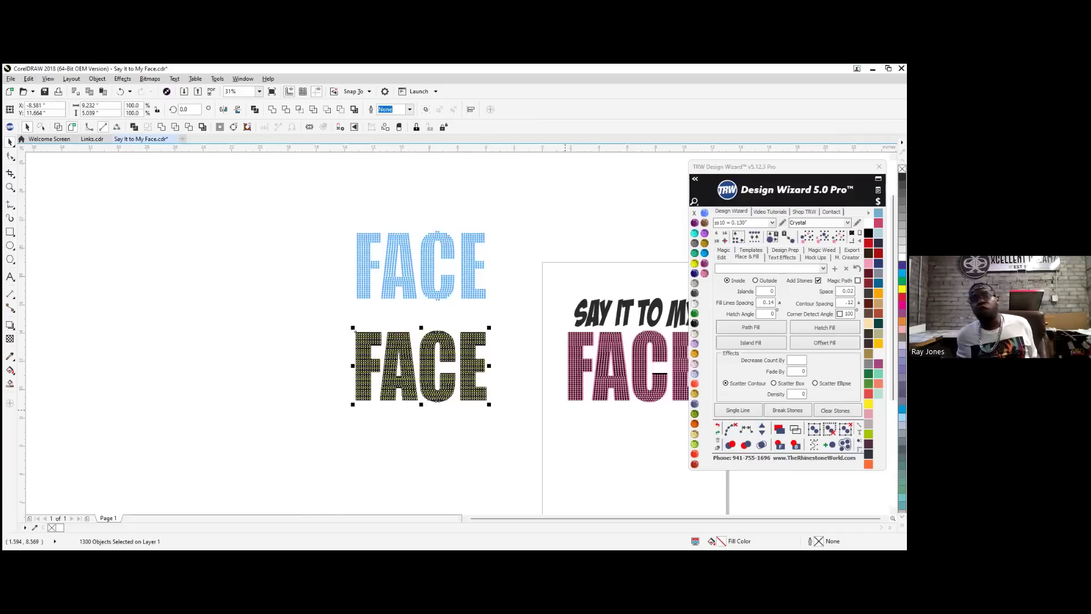
pyautogui.click(859, 442)
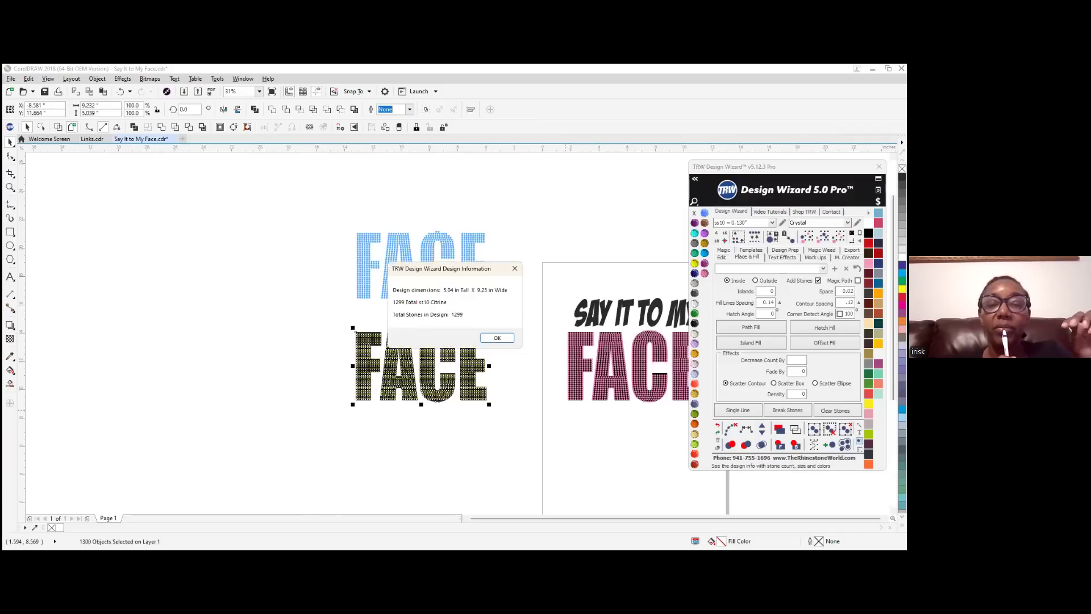
pyautogui.click(498, 338)
# Check the pink FACE fill's design information, deselect it and view the fill close up and beside the blue and yellow versions
pyautogui.moveTo(549, 328); pyautogui.dragTo(373, 421)
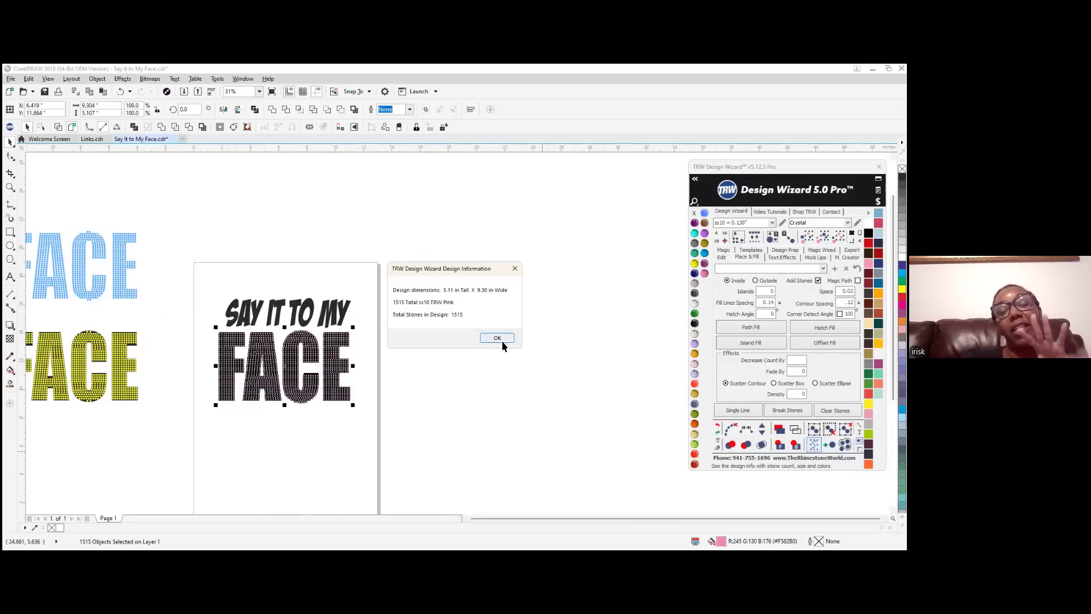
pyautogui.click(502, 339)
pyautogui.click(218, 344)
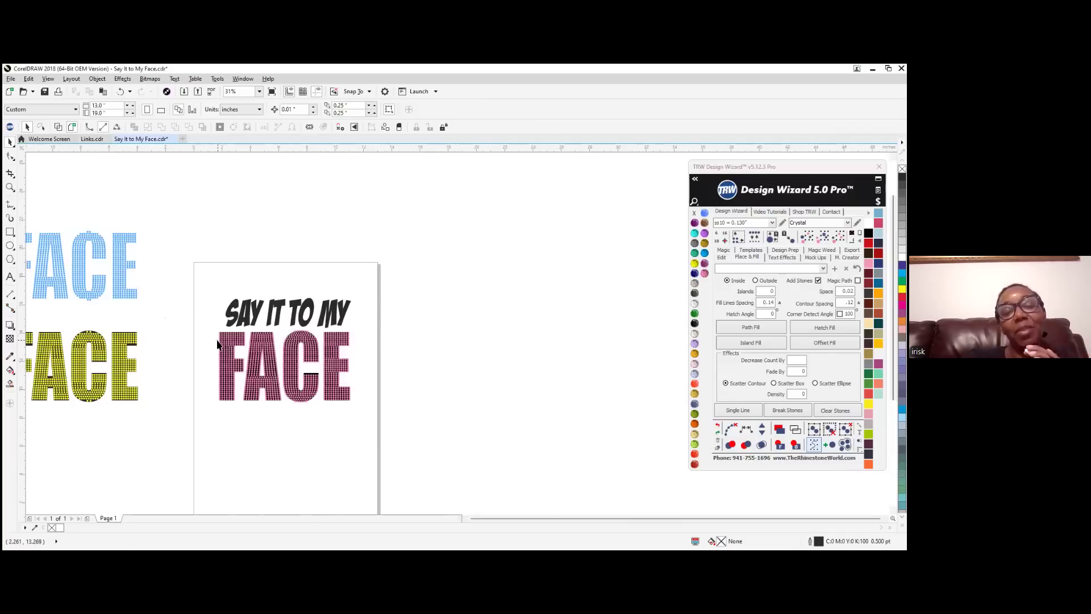
pyautogui.scroll(3, 217, 343)
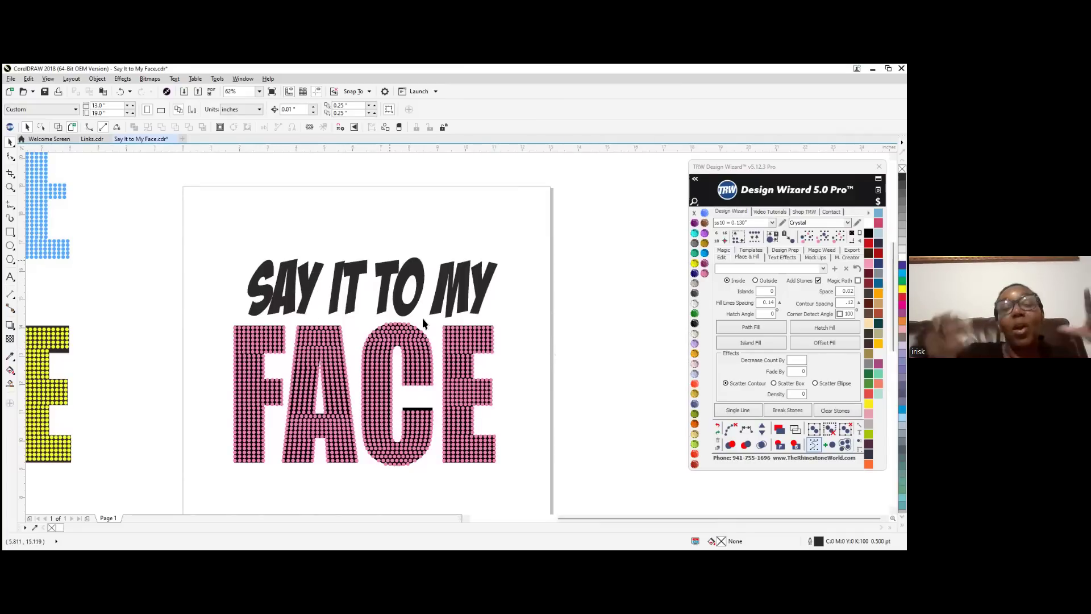
pyautogui.scroll(-2, 325, 295)
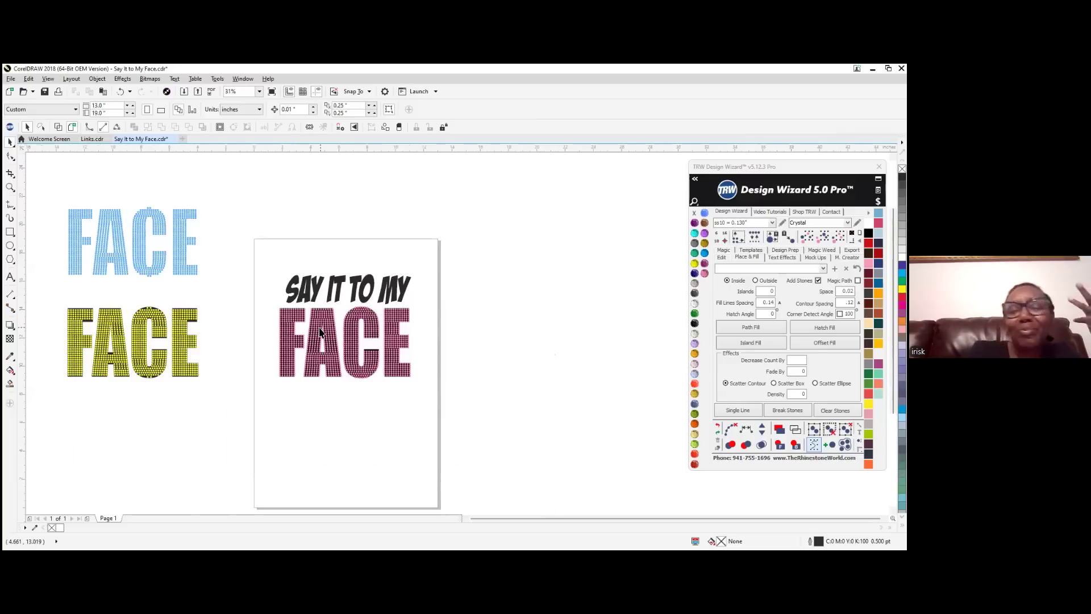
pyautogui.scroll(2, 321, 333)
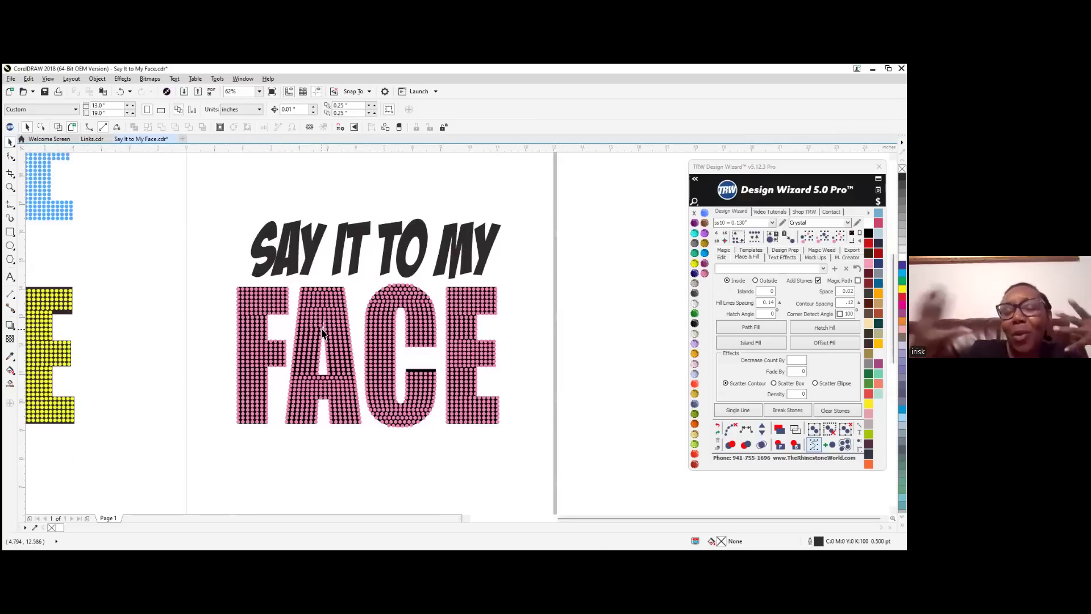
pyautogui.scroll(-2, 353, 341)
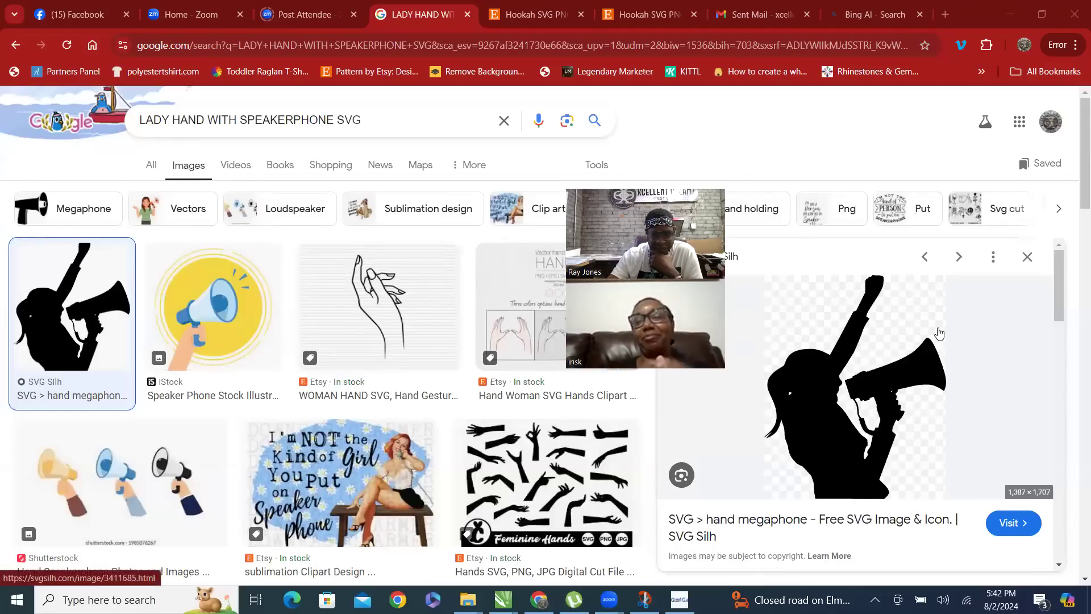
# In Chrome, open the SVG Silh page of the woman with raised fist and megaphone from the image results
pyautogui.scroll(-3, 945, 337)
pyautogui.scroll(-1, 903, 377)
pyautogui.scroll(4, 902, 378)
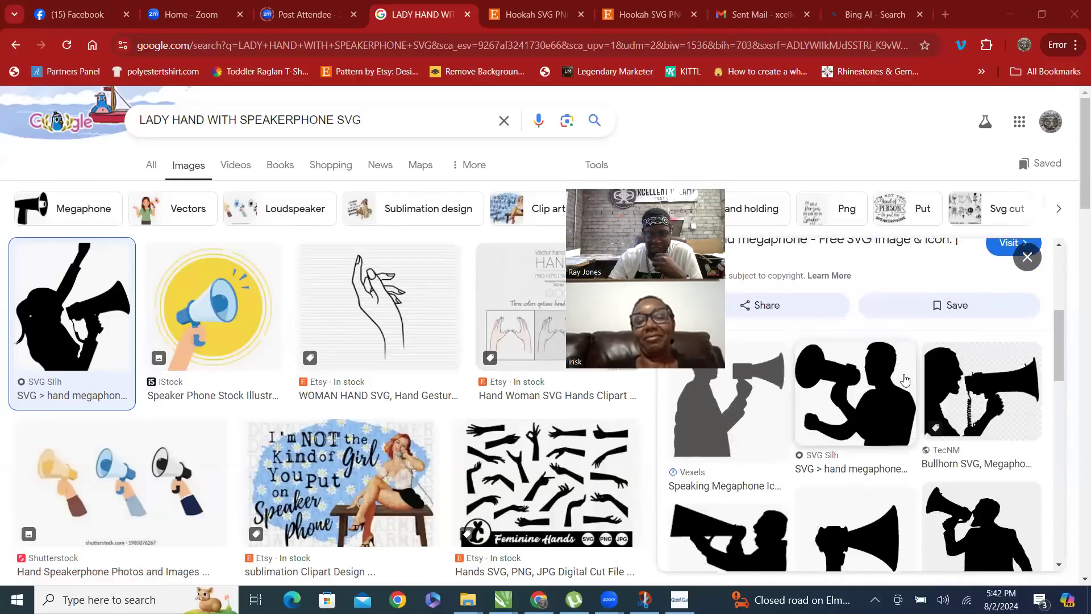
pyautogui.click(833, 414)
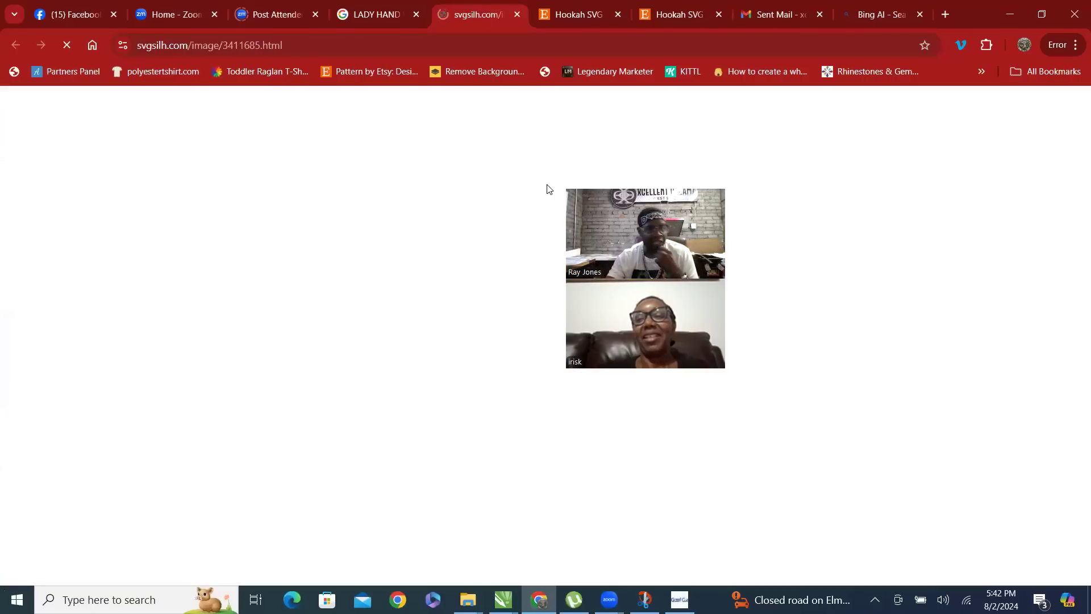
# Look over the hand megaphone page and its alternative and related images for suitable megaphone silhouettes
pyautogui.scroll(-4, 180, 293)
pyautogui.scroll(-2, 181, 293)
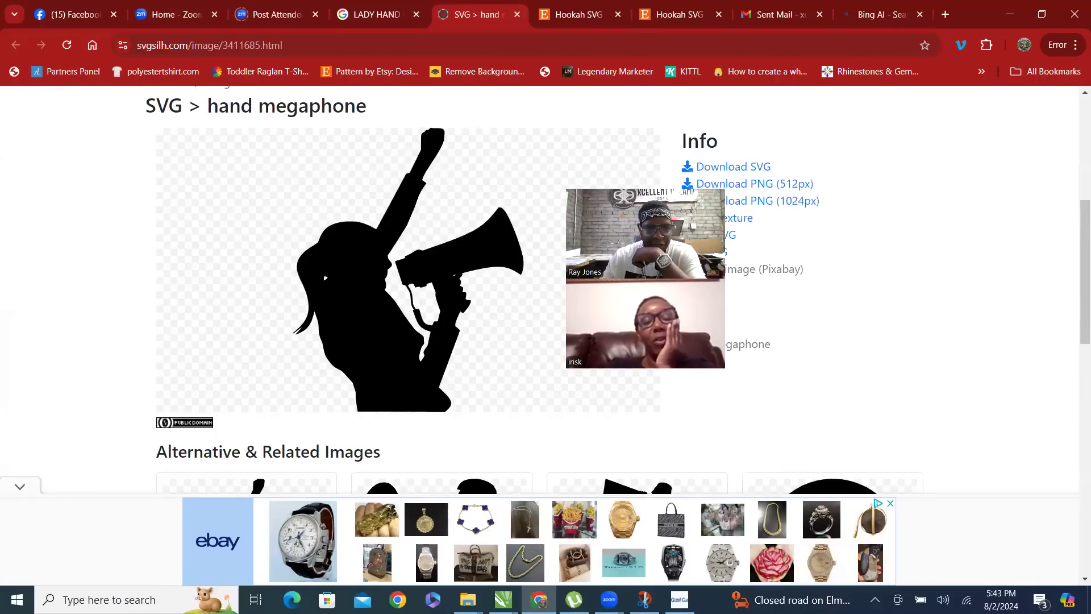
pyautogui.scroll(-5, 336, 237)
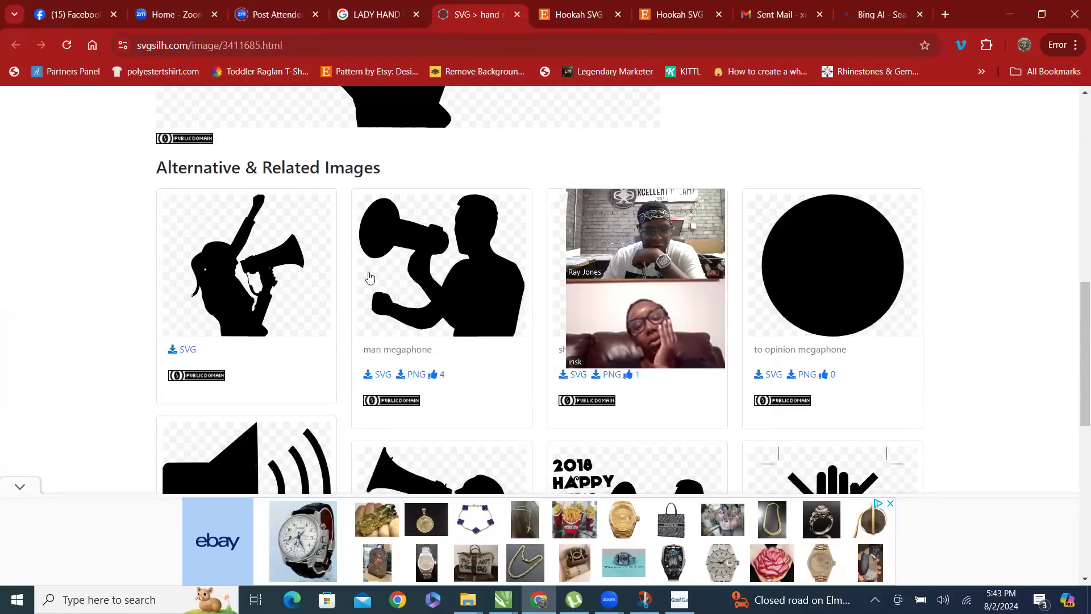
pyautogui.scroll(-4, 372, 284)
pyautogui.scroll(4, 376, 315)
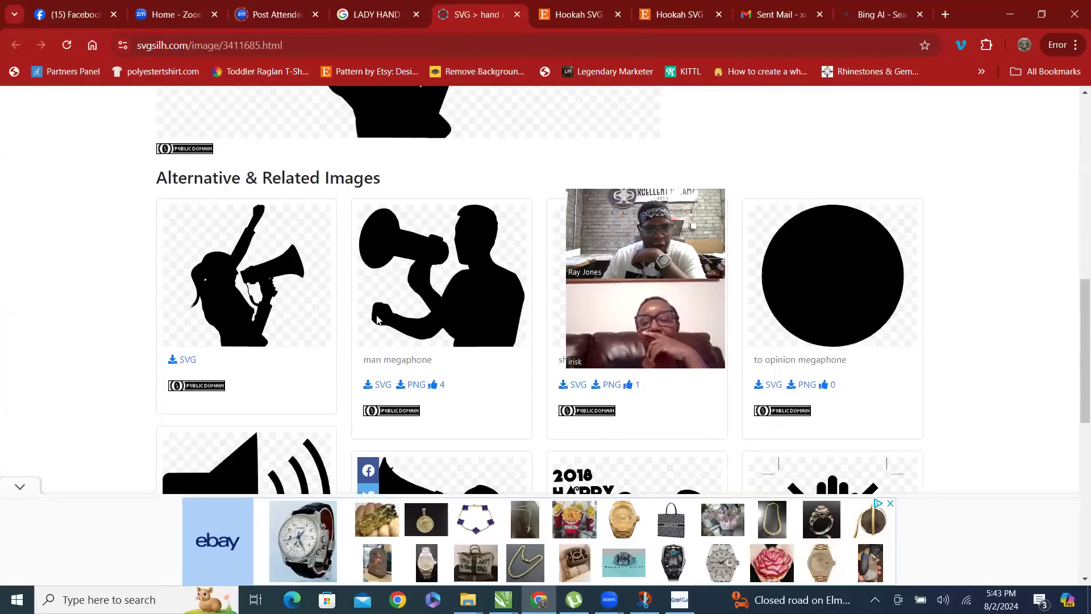
pyautogui.scroll(-3, 377, 320)
pyautogui.scroll(10, 392, 318)
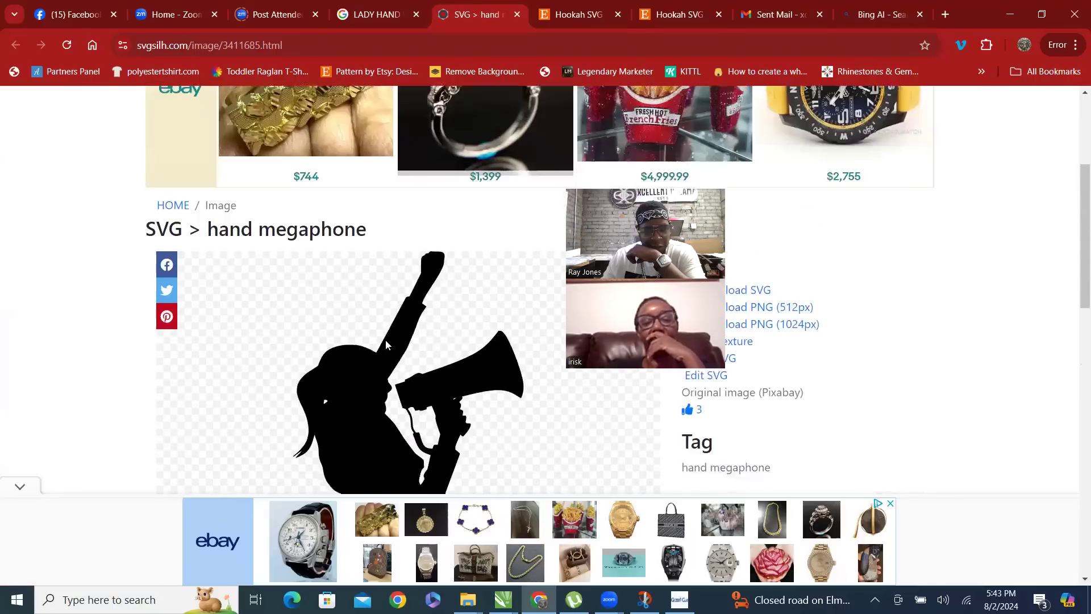
# Save the hand megaphone silhouette as the SVG file KAMALA 3411685 in the IMAGES folder and close its page
pyautogui.scroll(-2, 385, 339)
pyautogui.rightClick(353, 248)
pyautogui.click(428, 284)
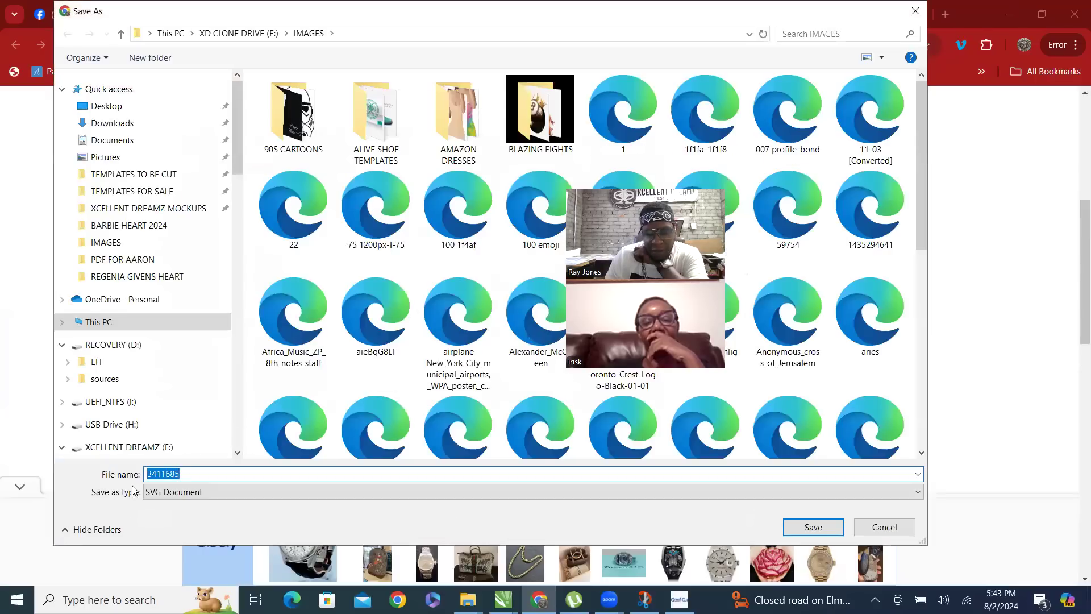
pyautogui.press('Home')
pyautogui.write('KAMALA')
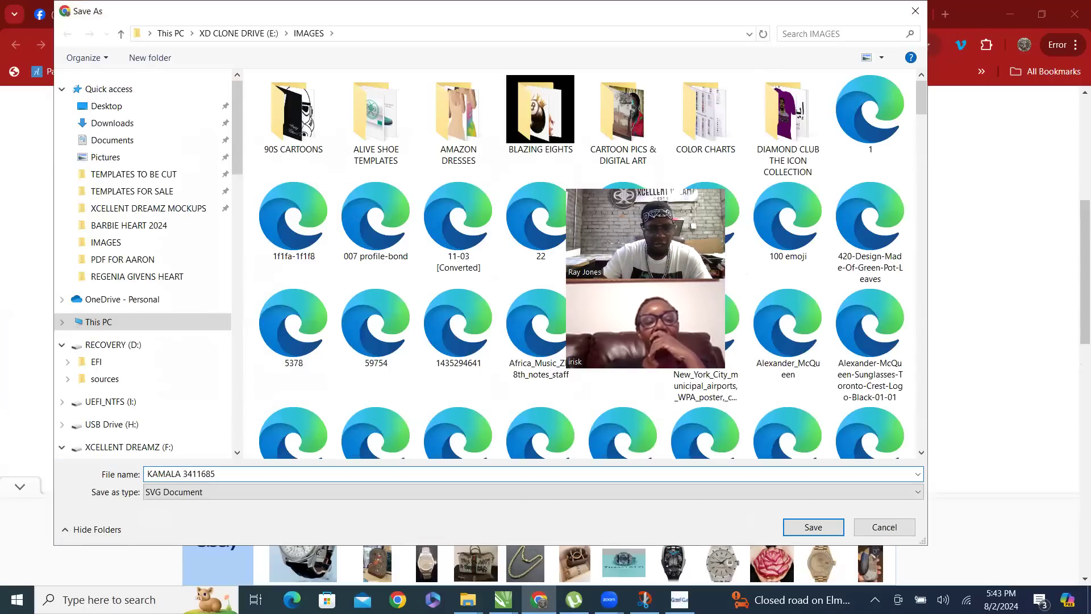
pyautogui.press('Return')
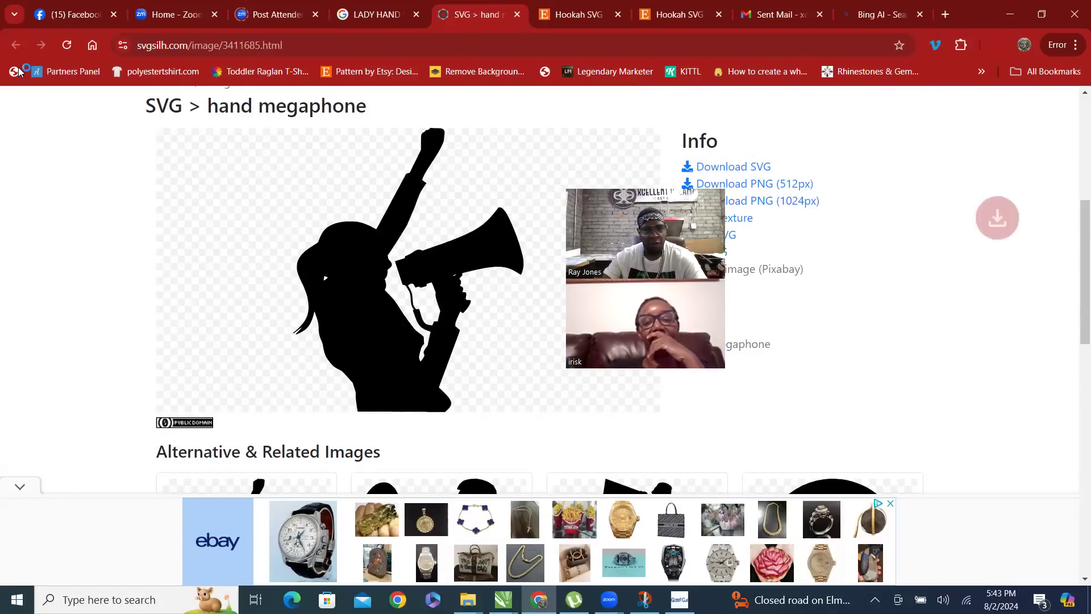
pyautogui.click(517, 18)
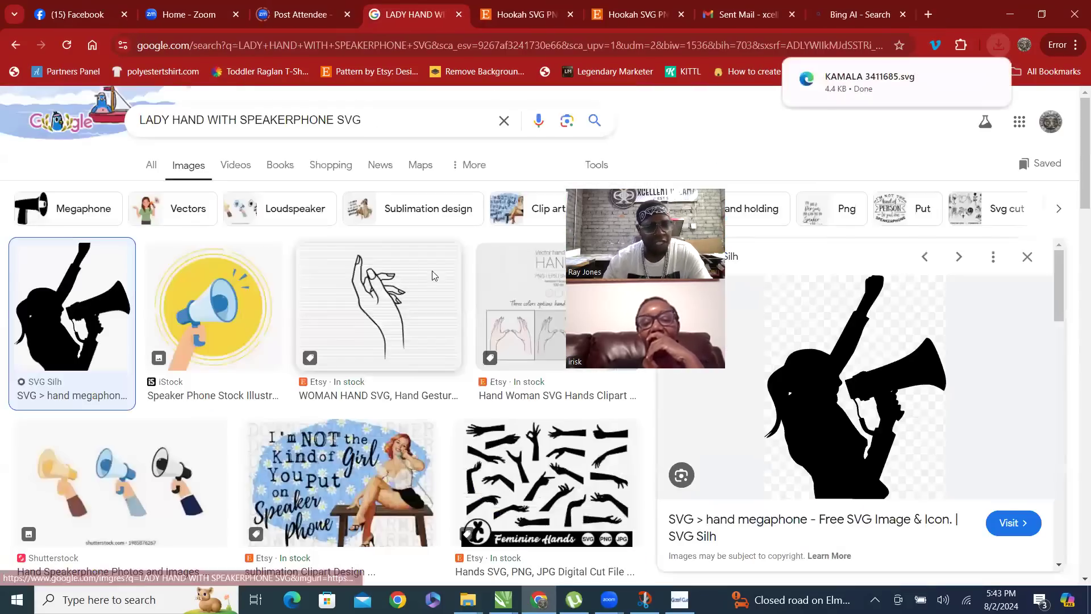
# Browse the speakerphone image results for more artwork and preview the iStock illustration of a hand holding a megaphone
pyautogui.scroll(-1, 421, 348)
pyautogui.scroll(-3, 421, 349)
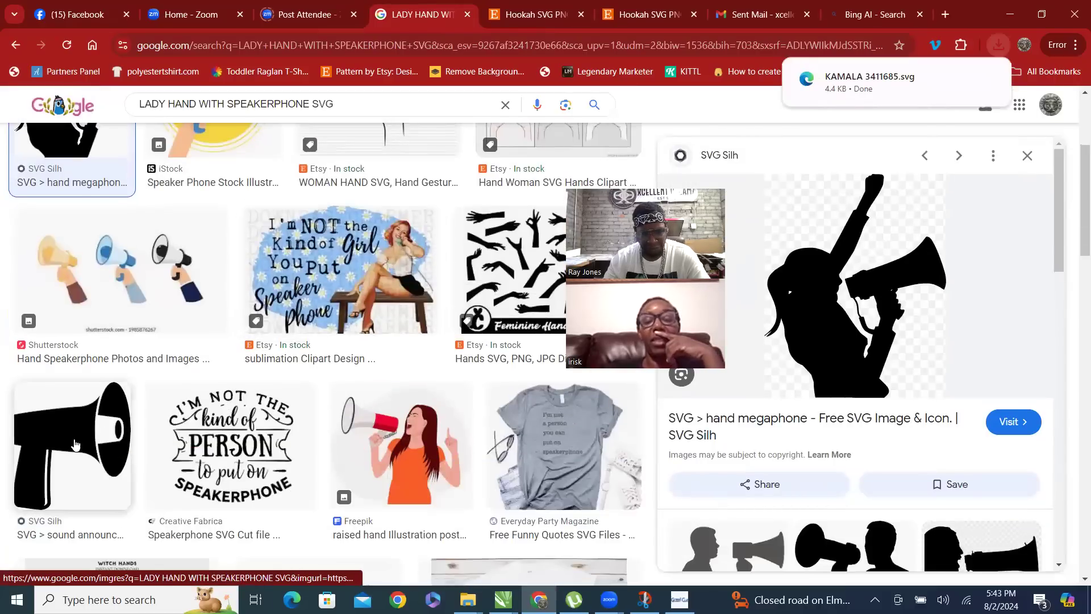
pyautogui.scroll(-1, 1007, 211)
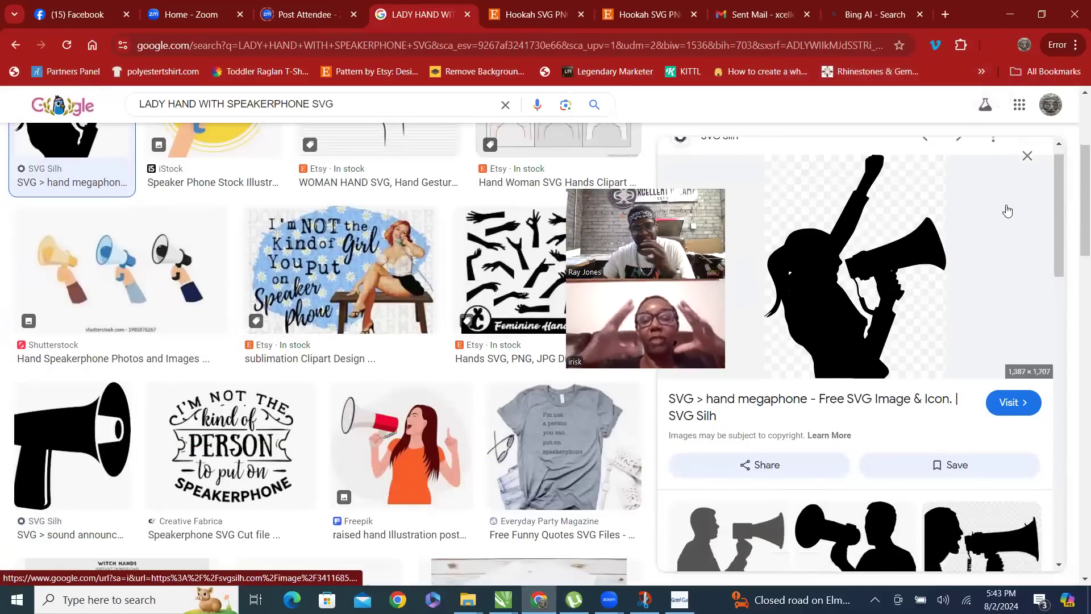
pyautogui.scroll(-3, 1007, 211)
pyautogui.scroll(-4, 356, 373)
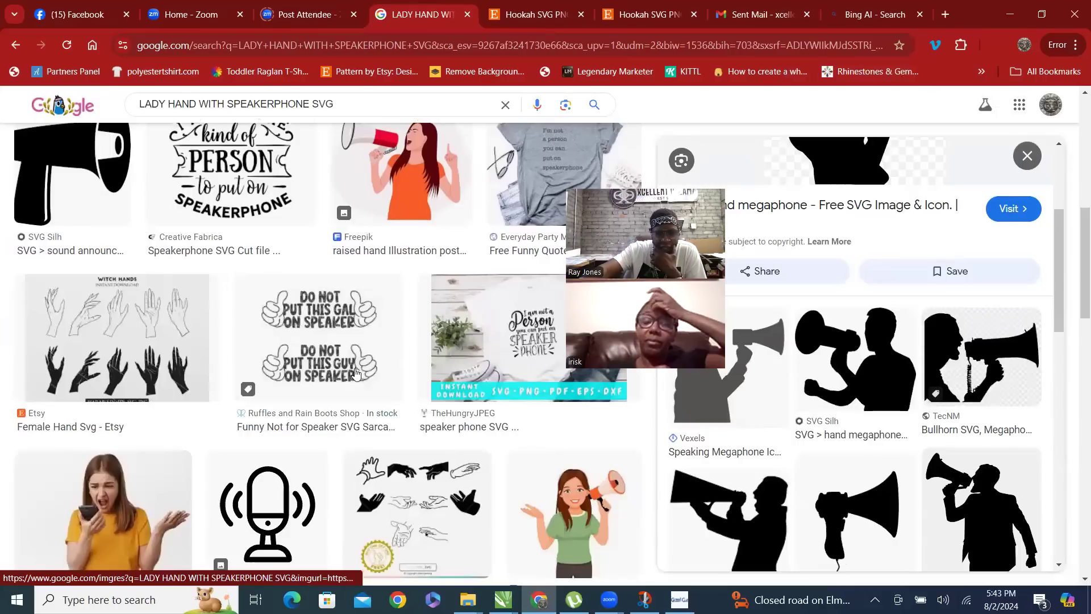
pyautogui.scroll(1, 356, 374)
pyautogui.scroll(-3, 561, 406)
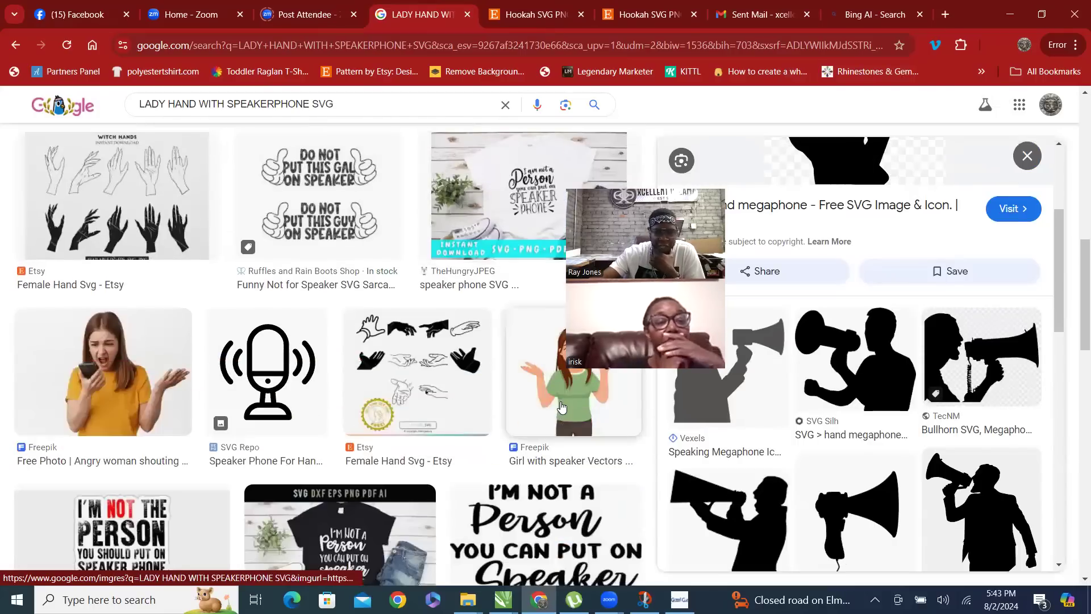
pyautogui.scroll(-5, 562, 407)
pyautogui.scroll(-5, 79, 278)
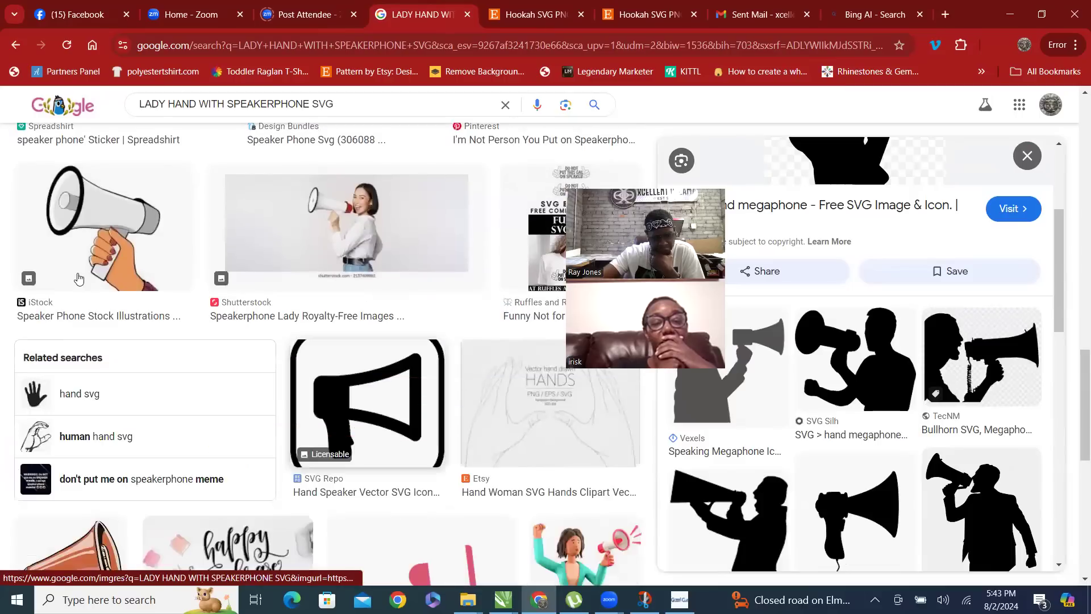
pyautogui.click(140, 229)
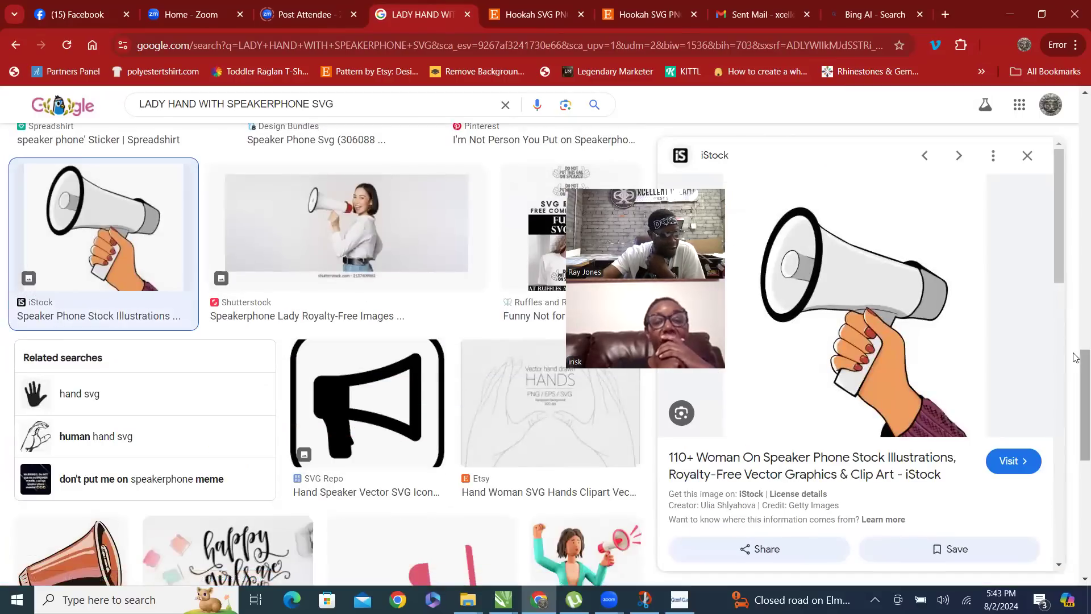
pyautogui.rightClick(890, 314)
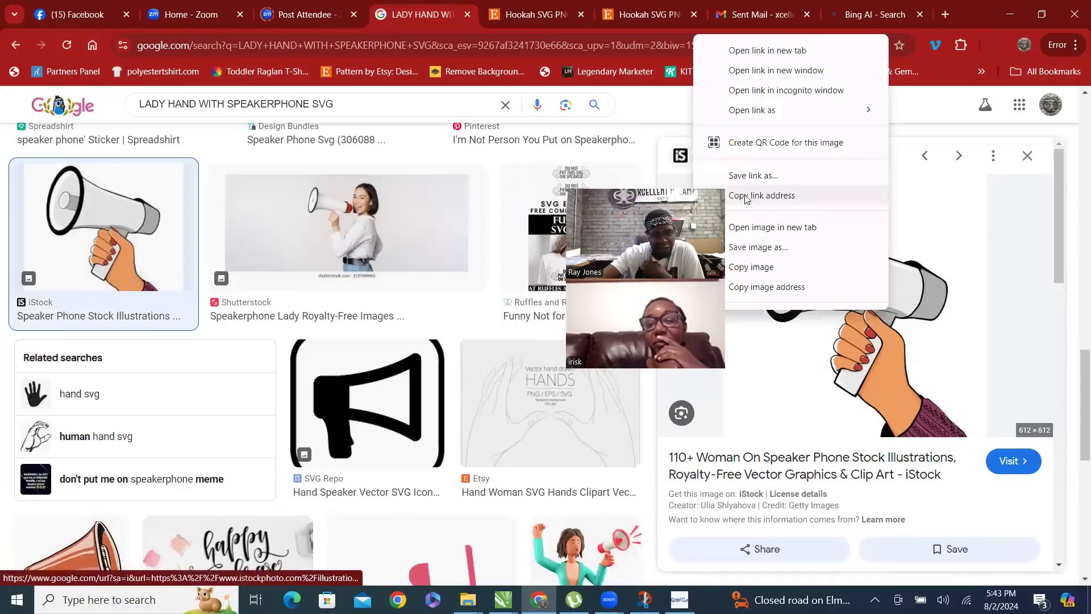
pyautogui.click(773, 250)
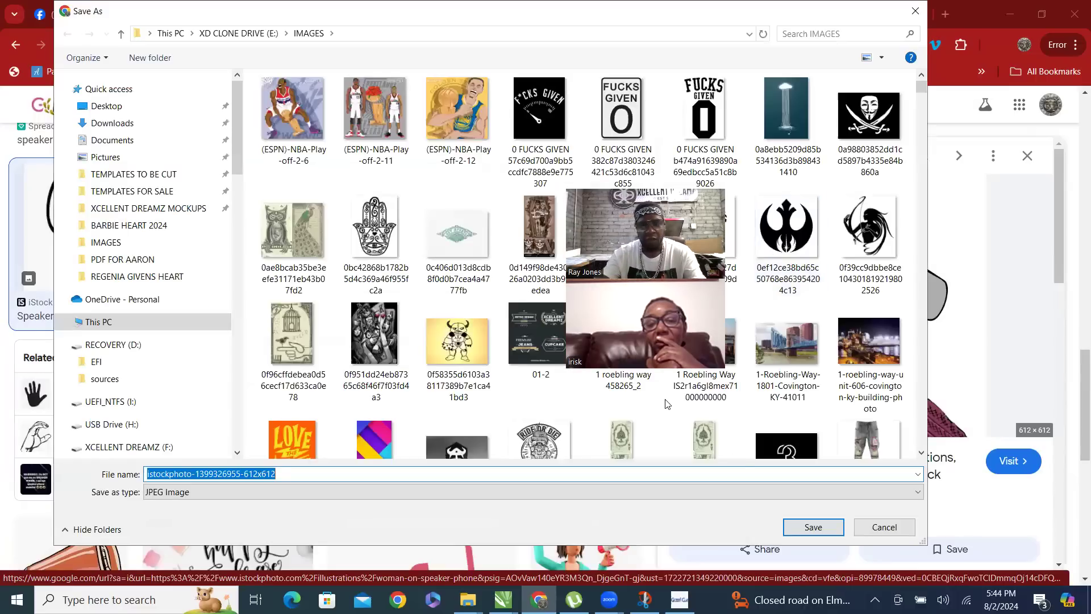
pyautogui.press('Home')
pyautogui.write('MEGA')
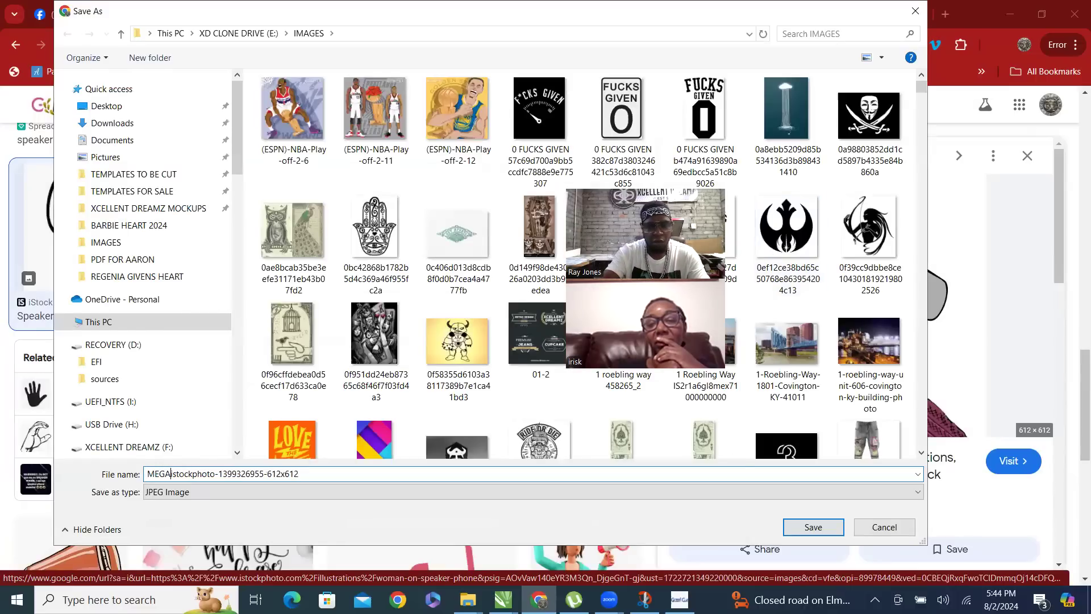
pyautogui.write('PHONE')
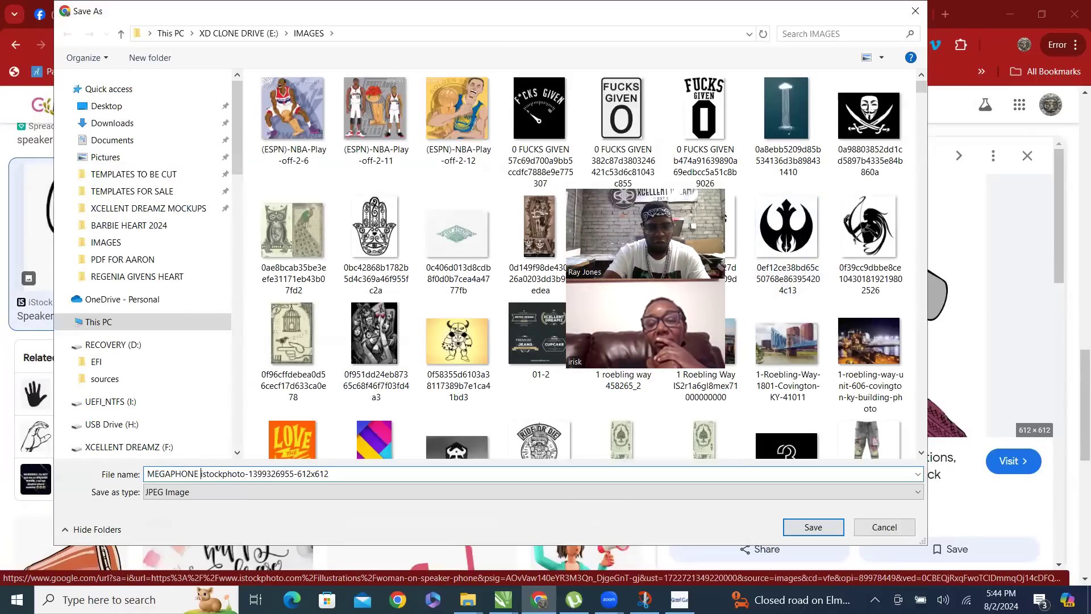
pyautogui.press('Return')
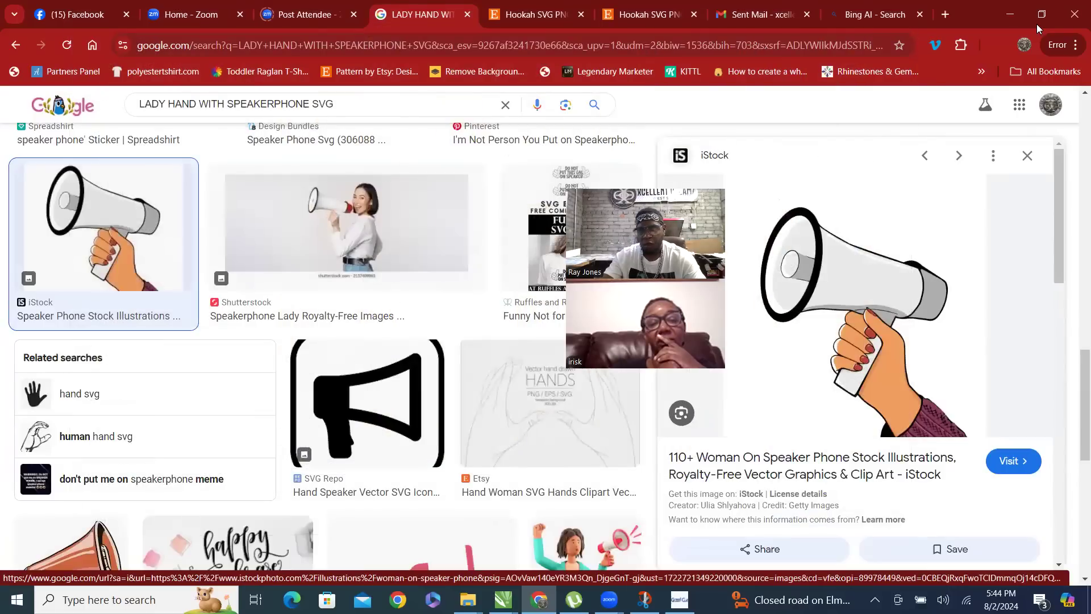
# Try placing the downloaded megaphone image beside the page in the blank CorelDRAW document, and delete it again
pyautogui.click(1043, 14)
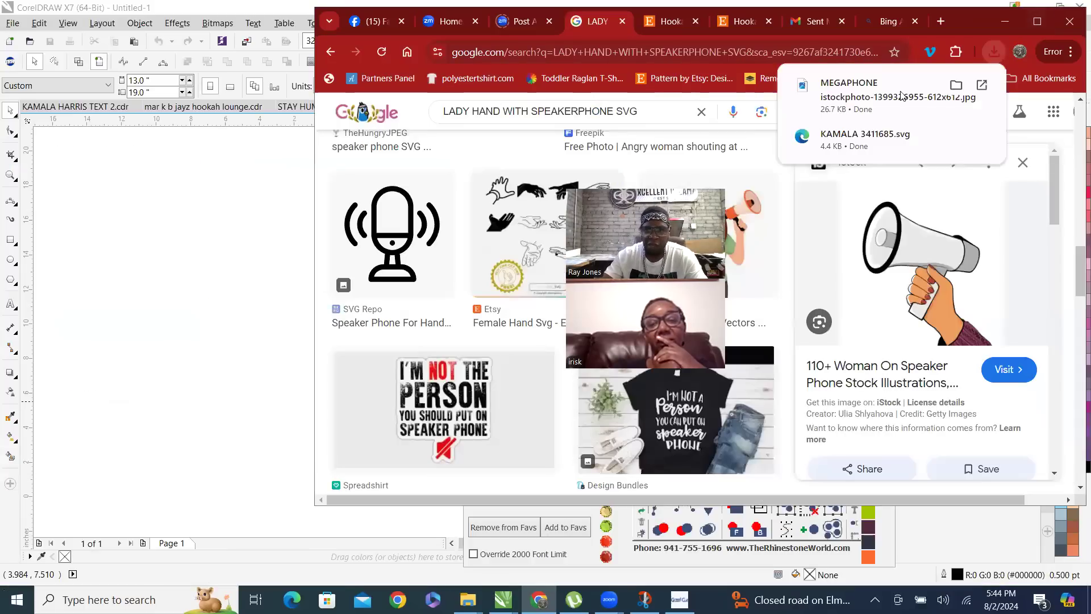
pyautogui.moveTo(860, 91); pyautogui.dragTo(212, 314)
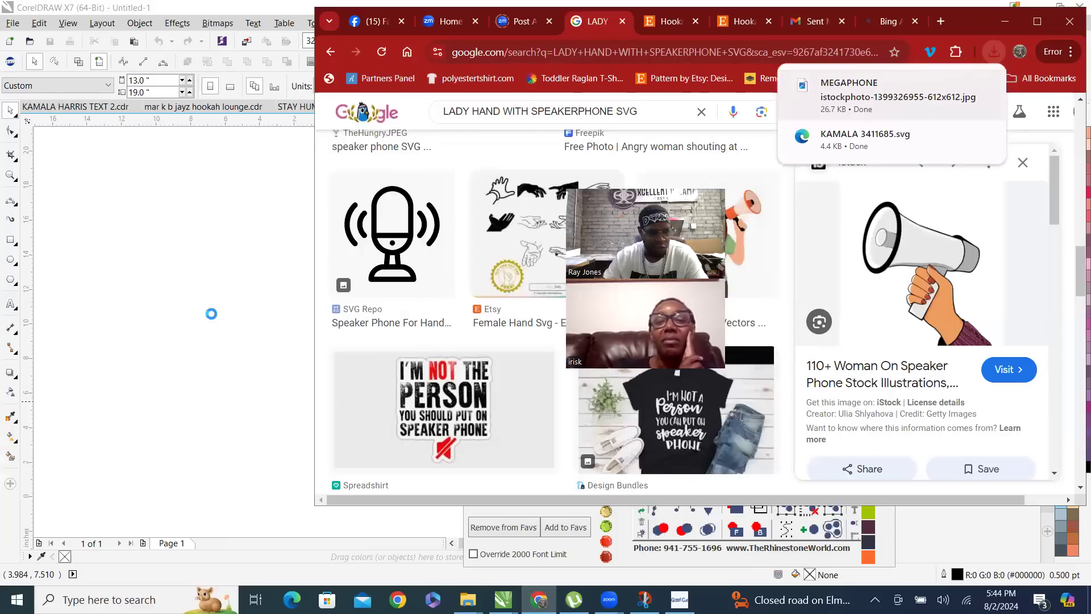
pyautogui.click(213, 226)
pyautogui.scroll(-2, 170, 297)
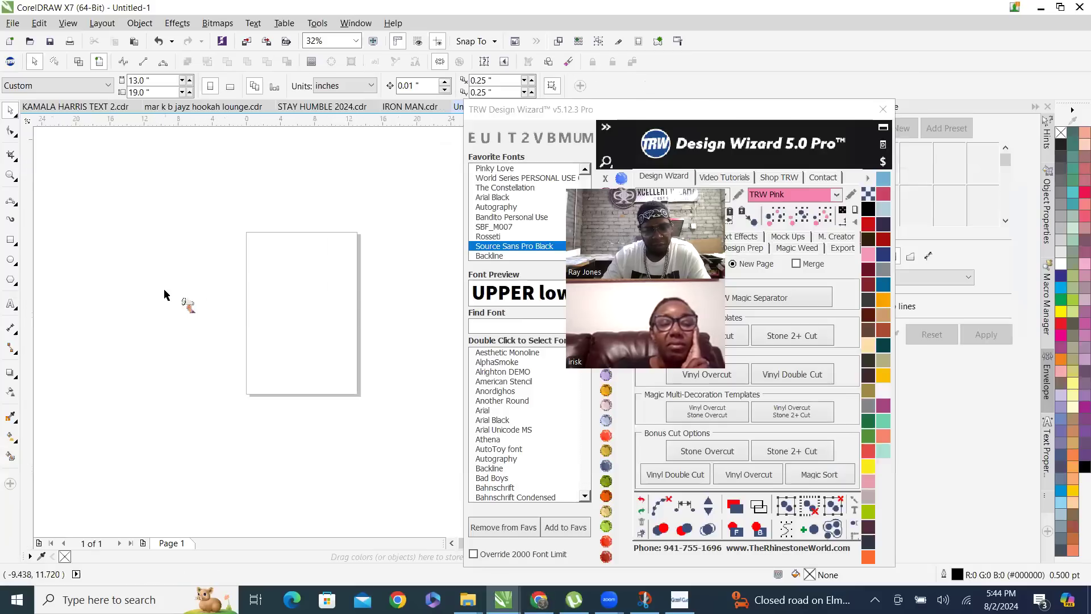
pyautogui.scroll(1, 178, 296)
pyautogui.moveTo(146, 276); pyautogui.dragTo(286, 371)
pyautogui.scroll(2, 186, 303)
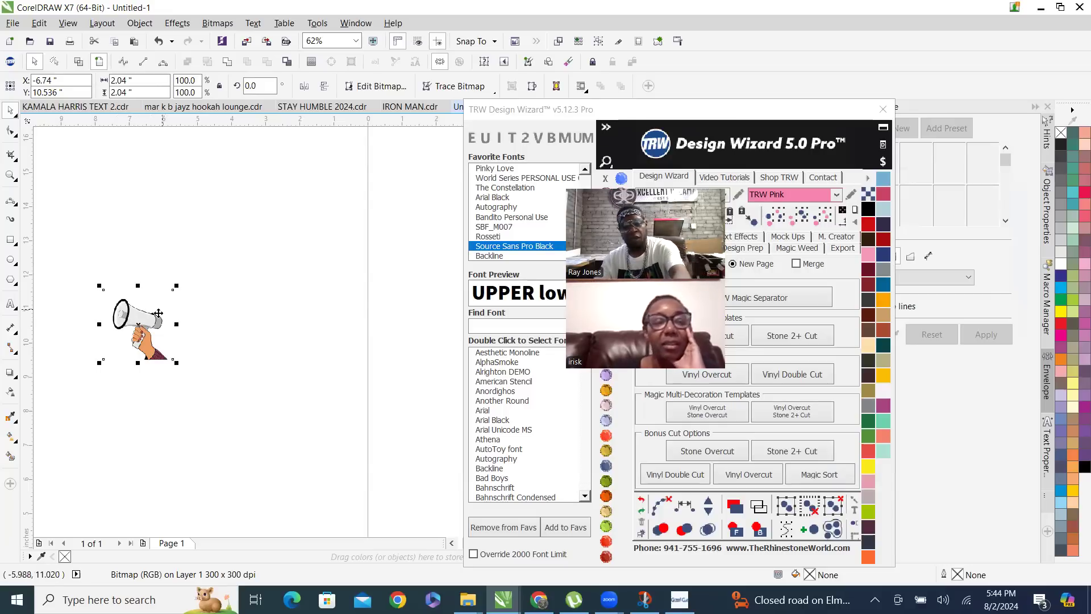
pyautogui.press('Delete')
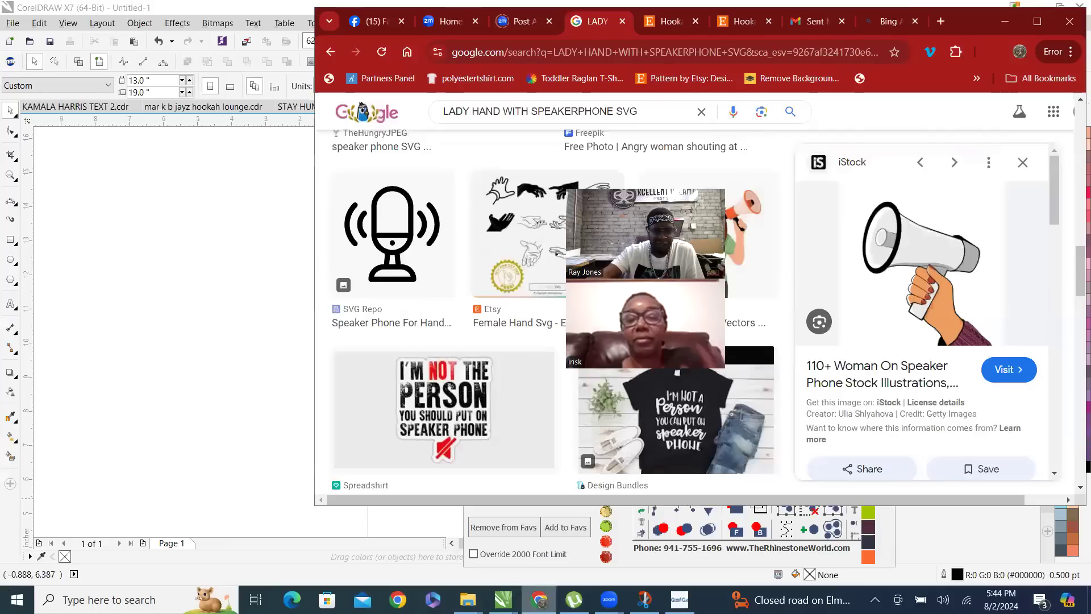
# Switch back to Chrome and open the Messenger conversation with the session participant on Facebook
pyautogui.click(539, 599)
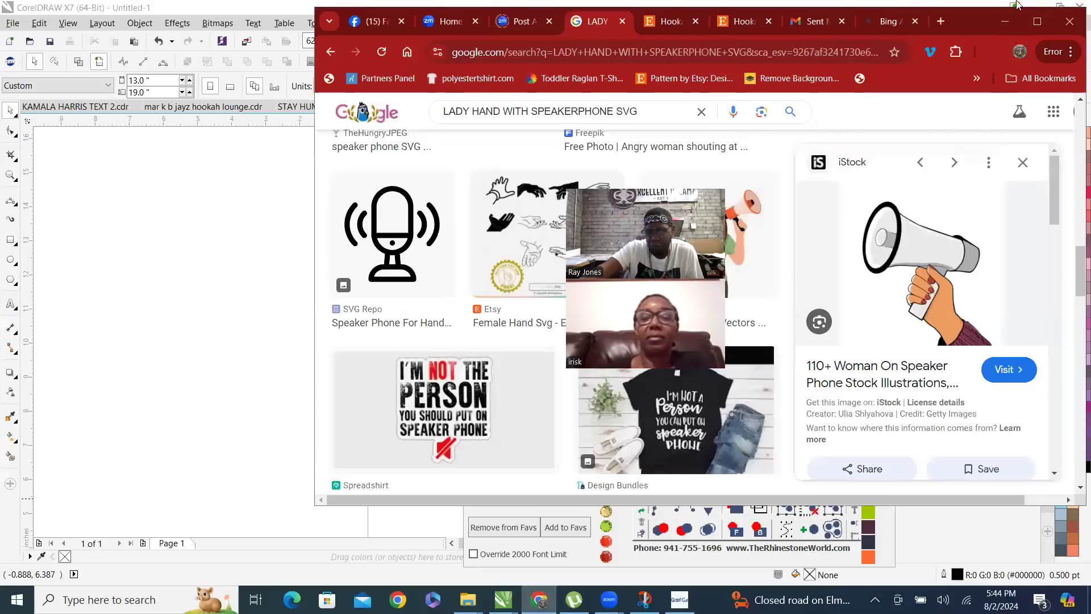
pyautogui.click(1034, 26)
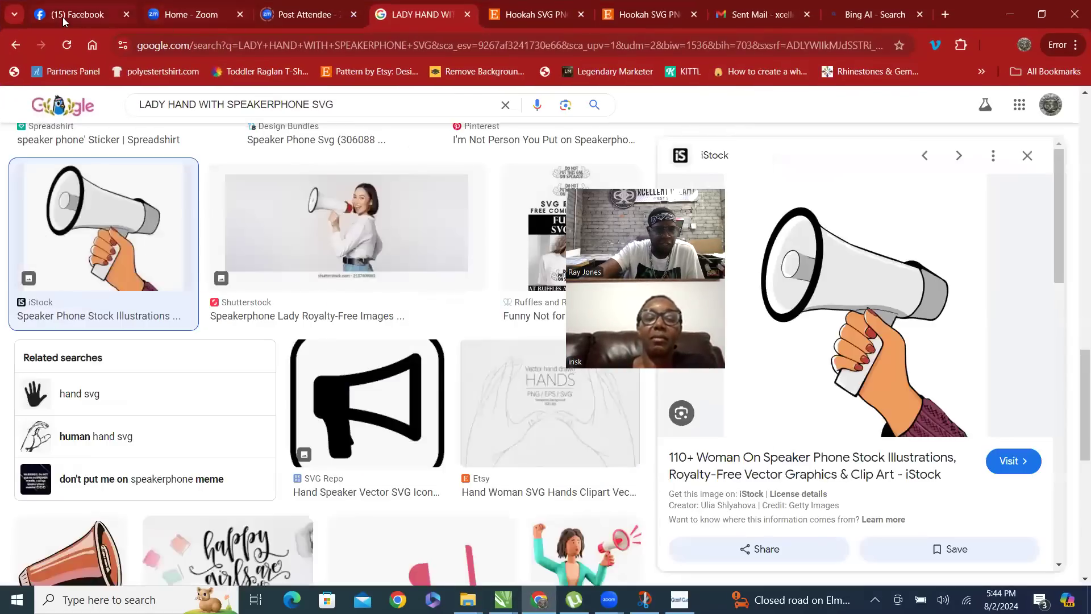
pyautogui.click(64, 21)
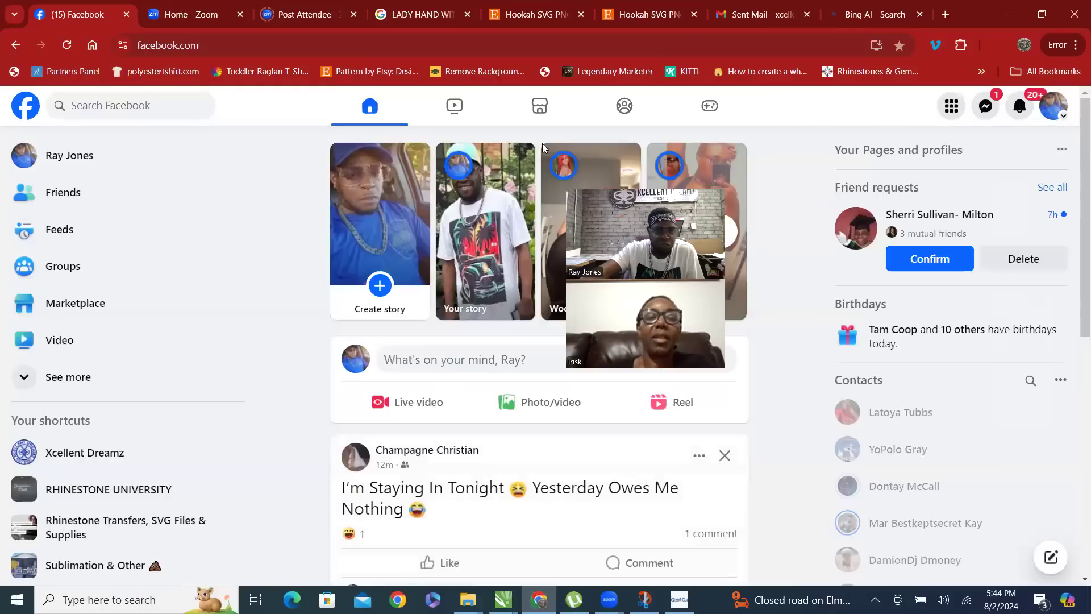
pyautogui.click(985, 106)
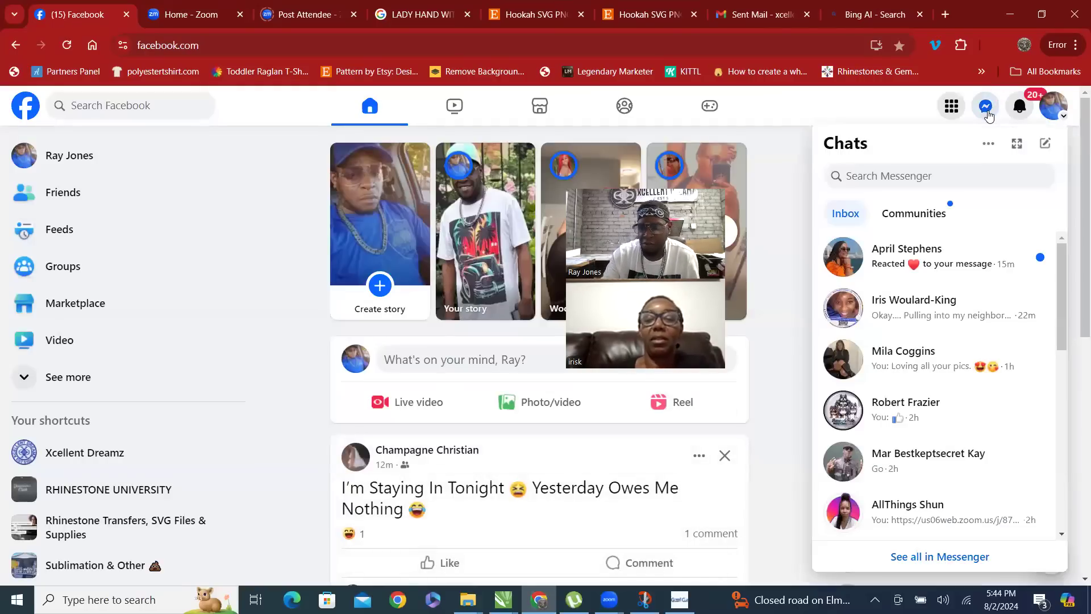
pyautogui.click(918, 309)
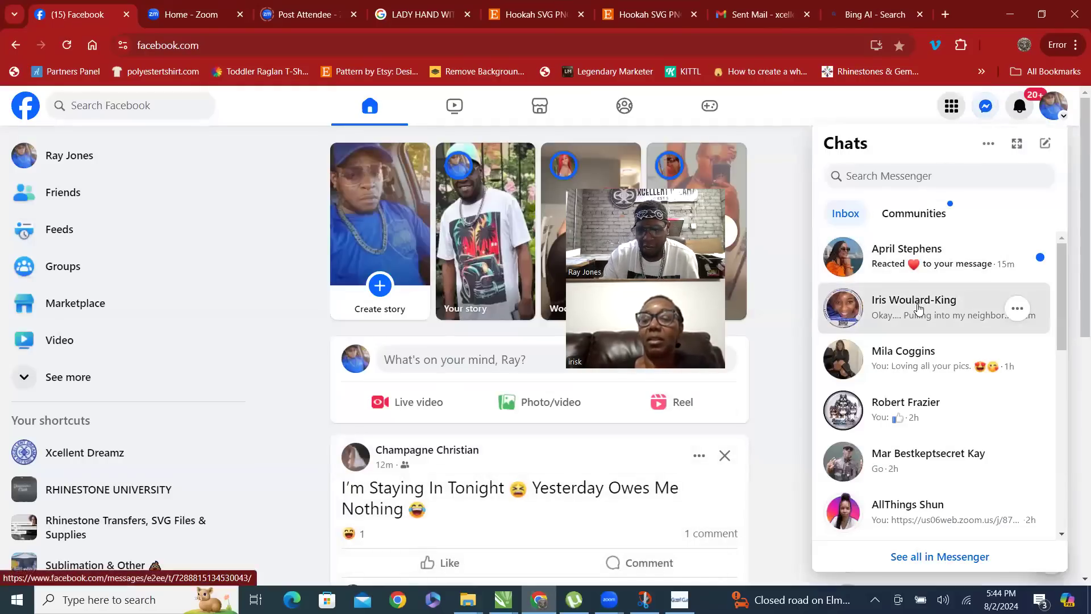
pyautogui.click(887, 311)
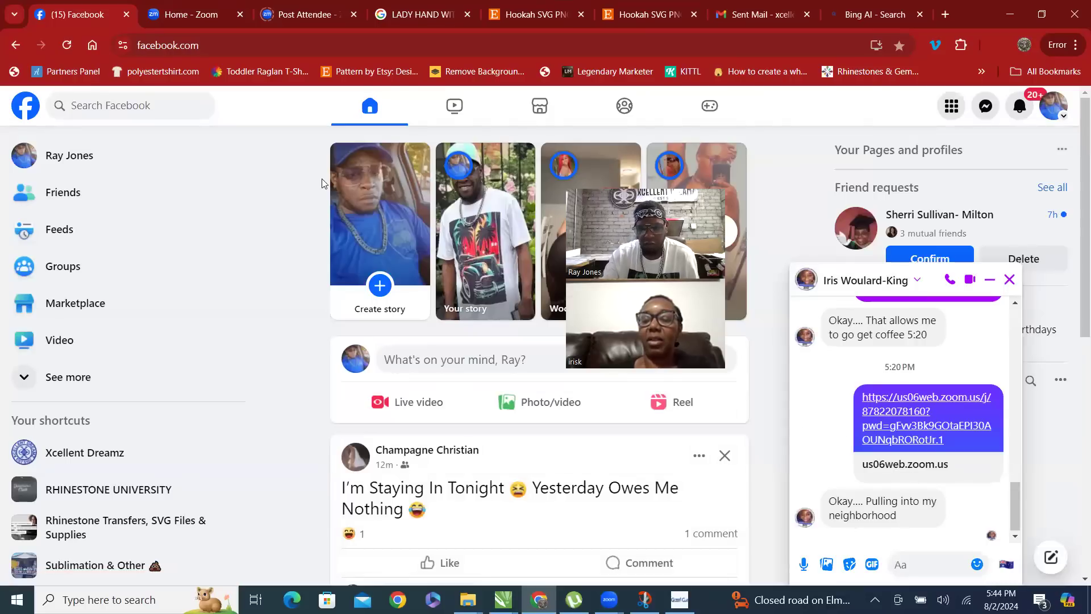
pyautogui.click(827, 565)
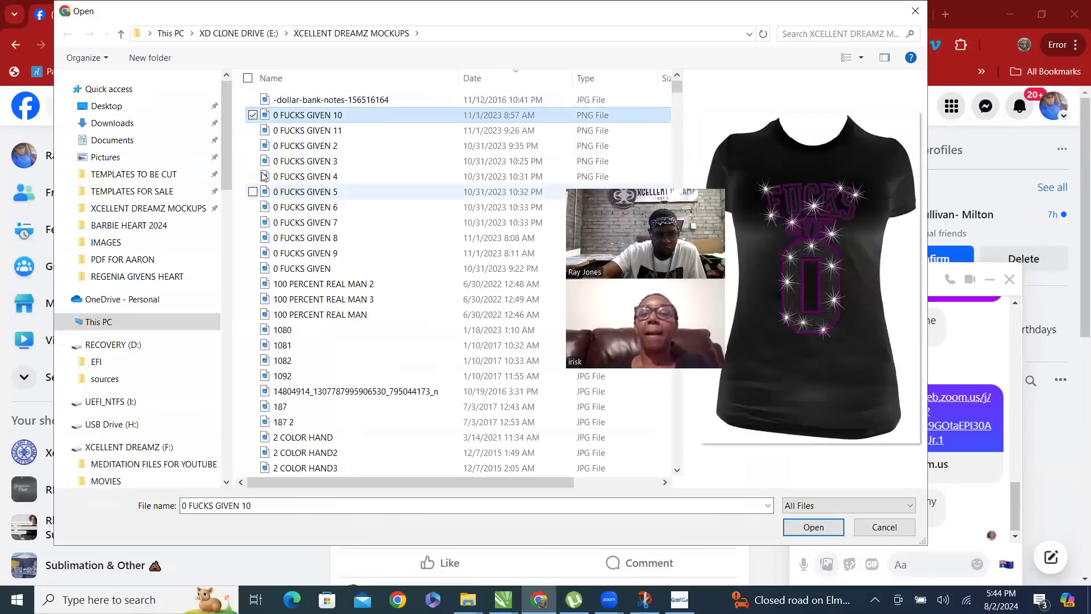
pyautogui.click(213, 241)
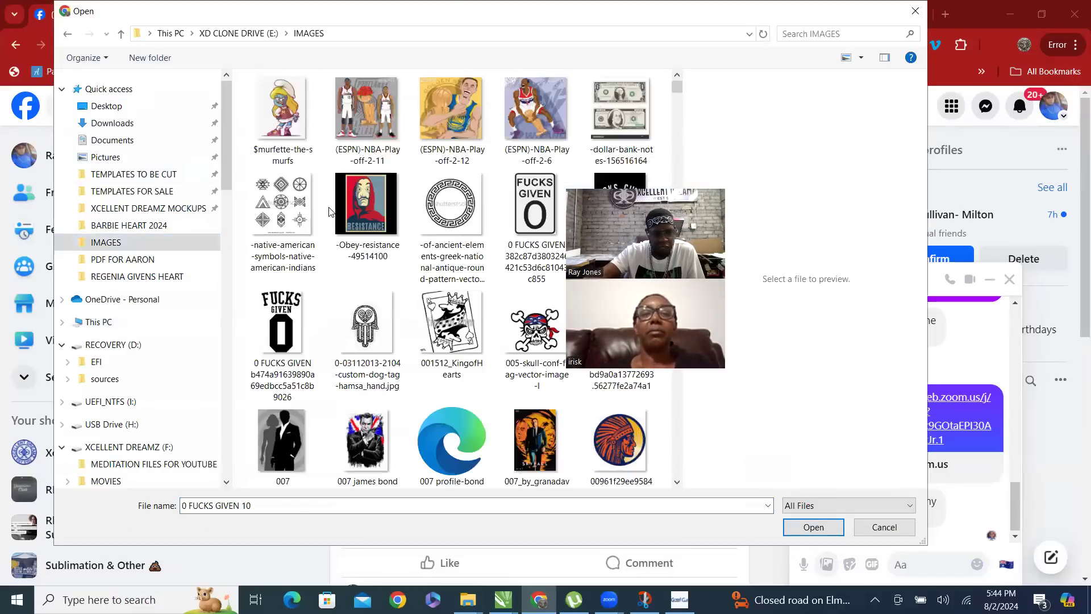
pyautogui.click(375, 218)
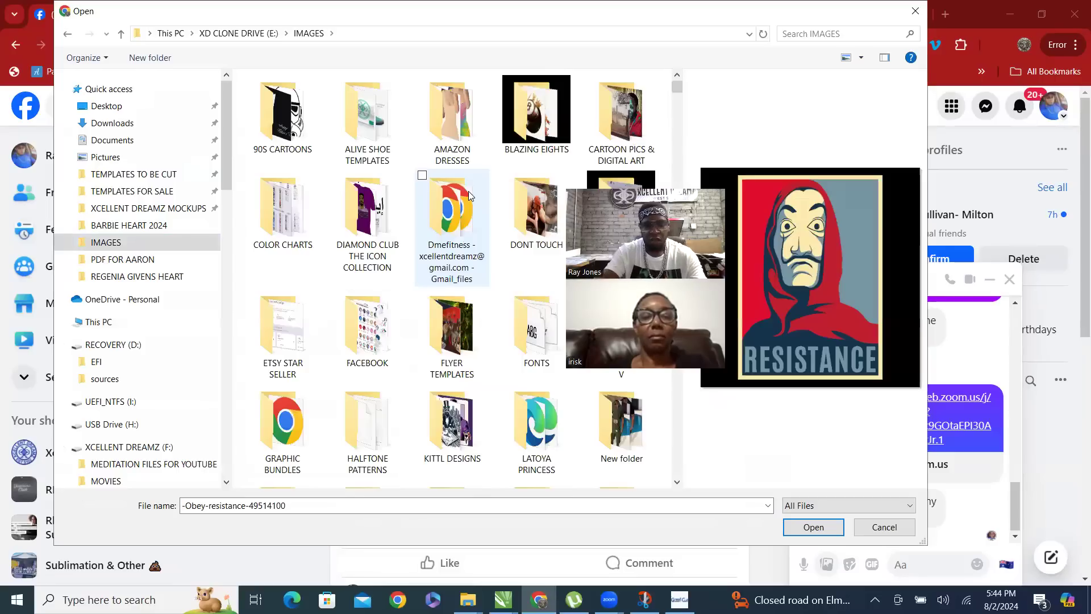
pyautogui.write('meg')
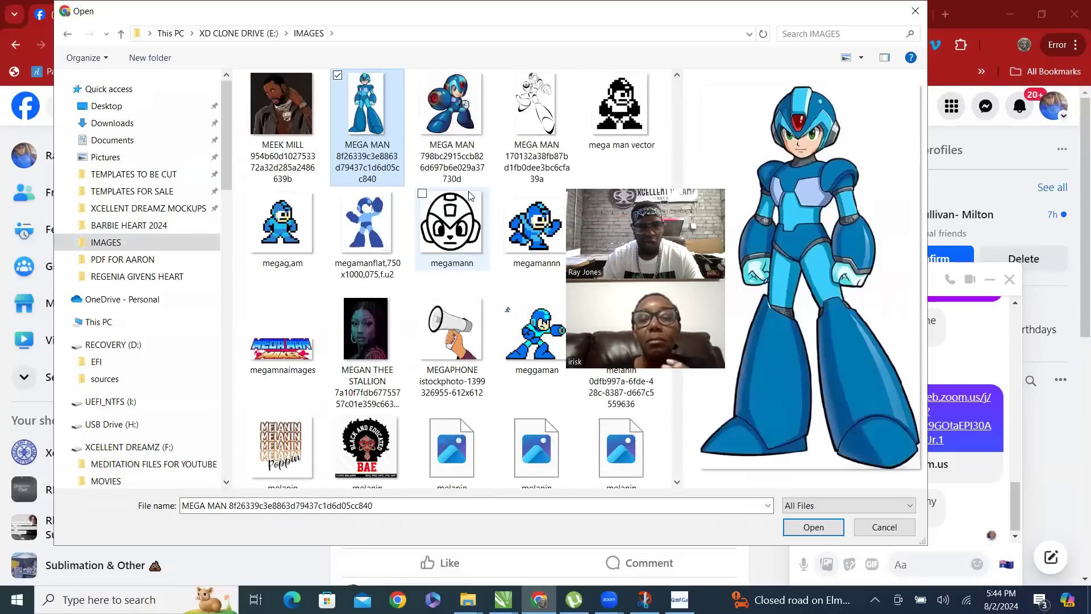
pyautogui.click(451, 335)
pyautogui.click(814, 527)
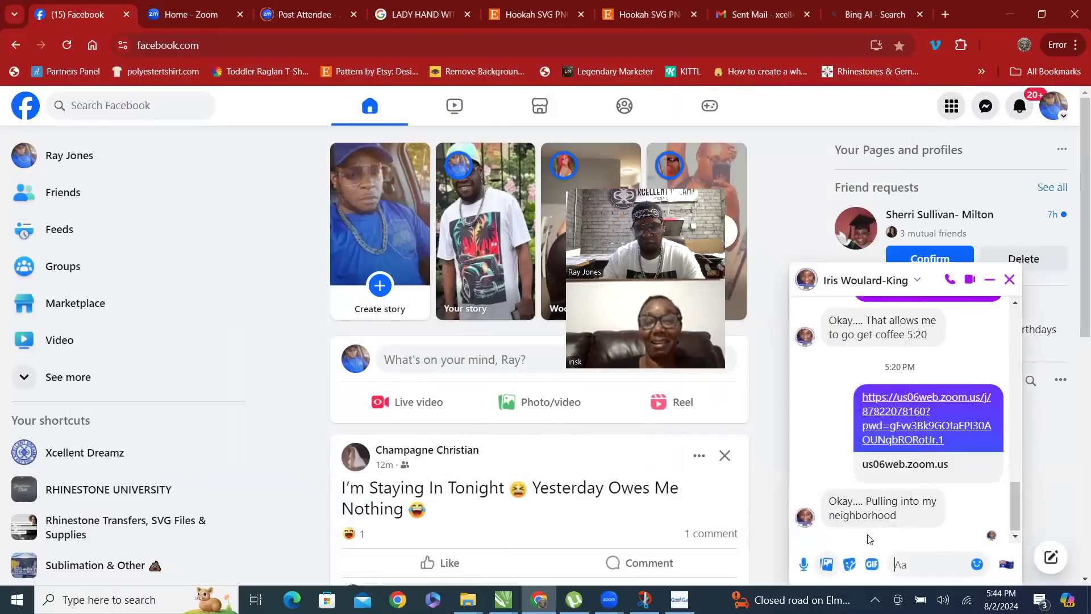
pyautogui.click(1005, 564)
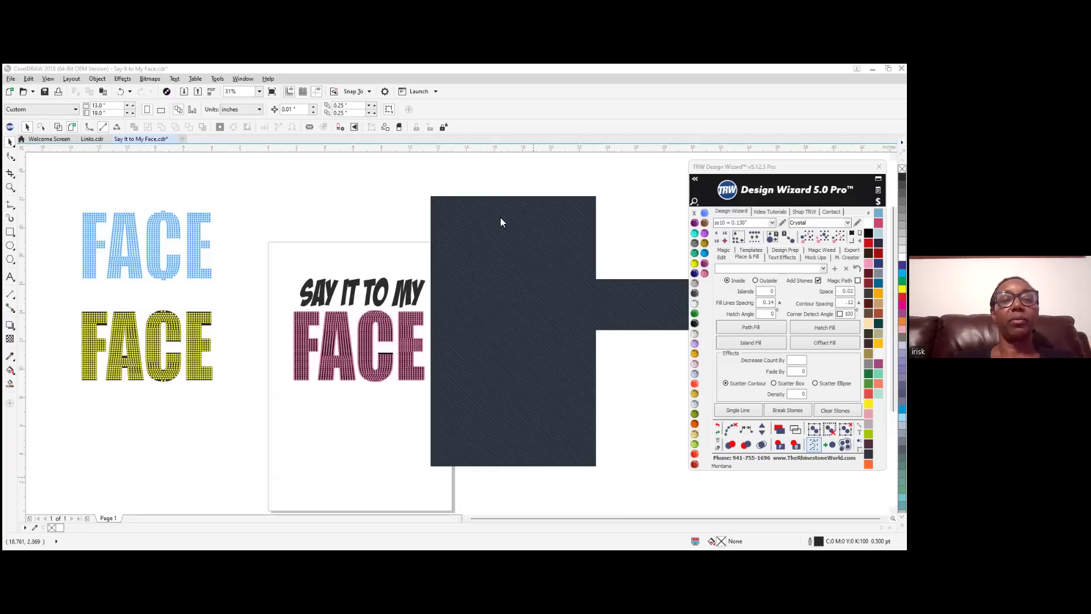
pyautogui.hotkey('ctrl', 'z')
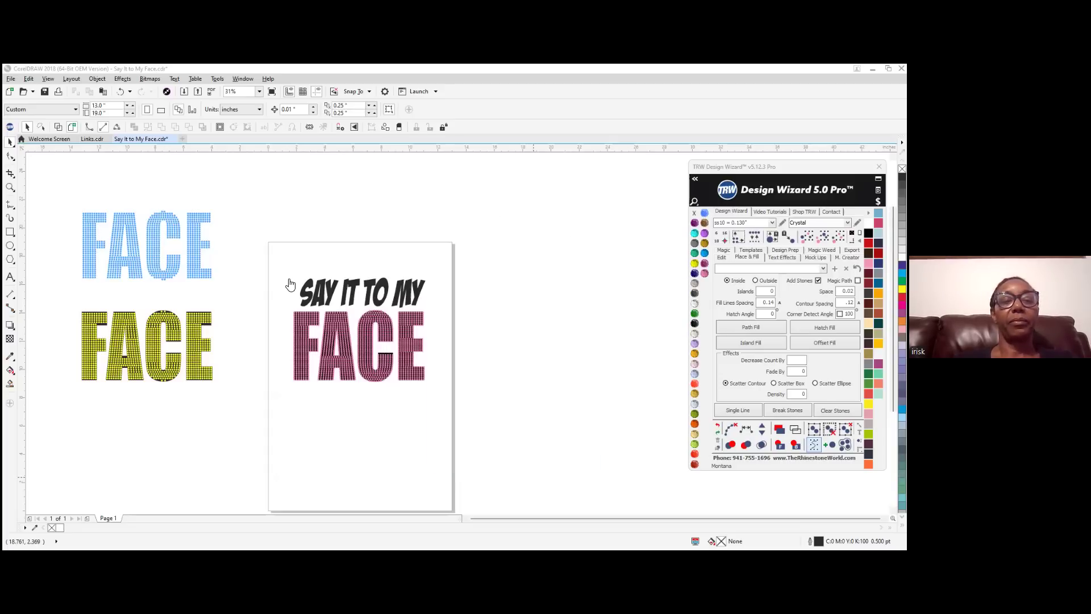
pyautogui.rightClick(365, 264)
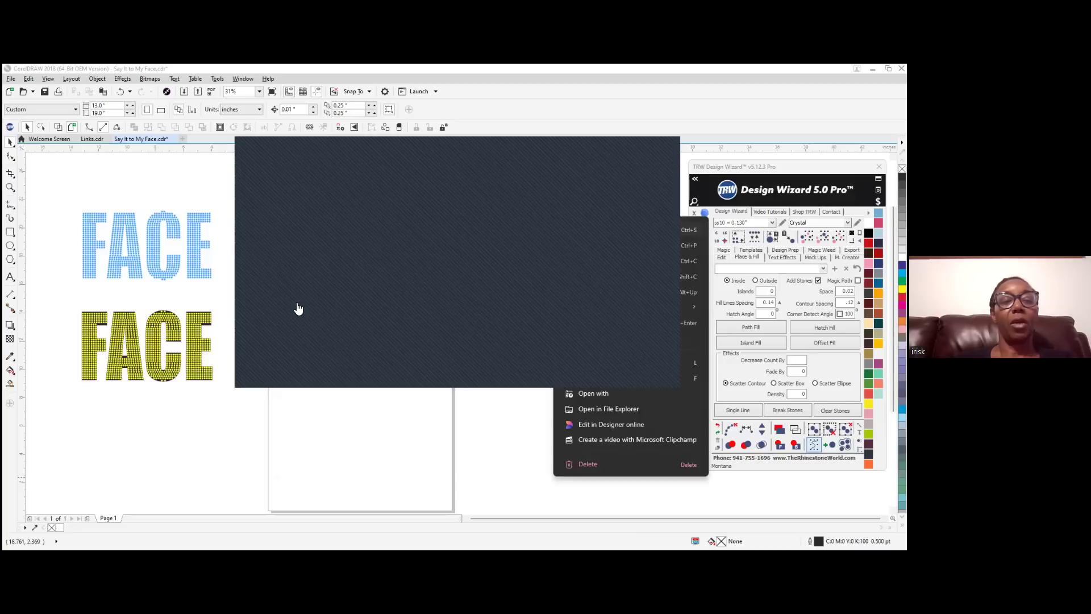
pyautogui.press('Escape')
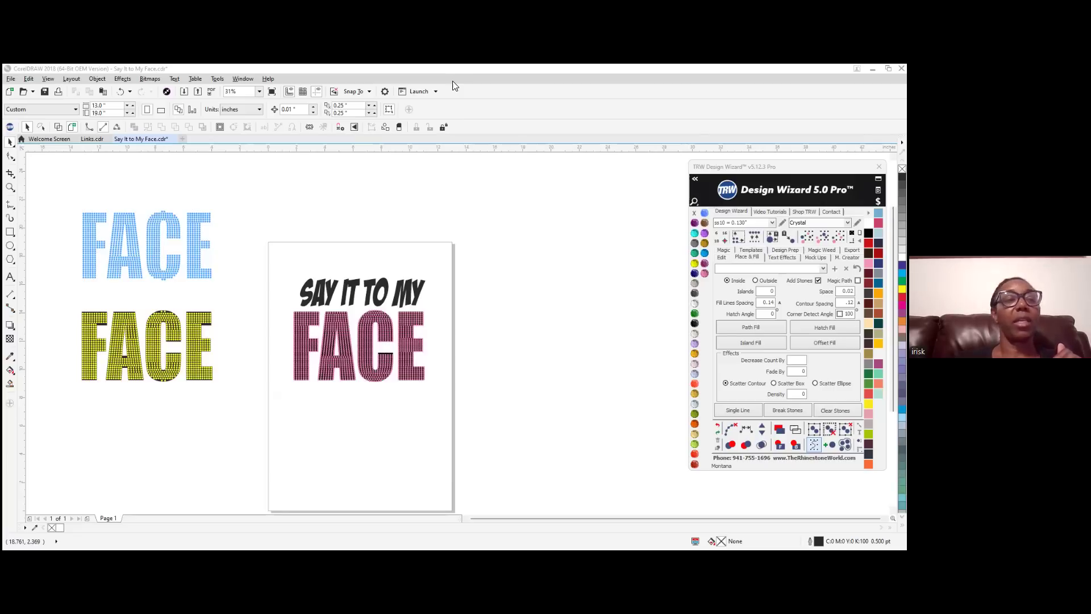
# Import the megaphone JPG from the TRW Corel Draw folder on New Volume (D:) and place it near the page's lower right edge
pyautogui.click(10, 81)
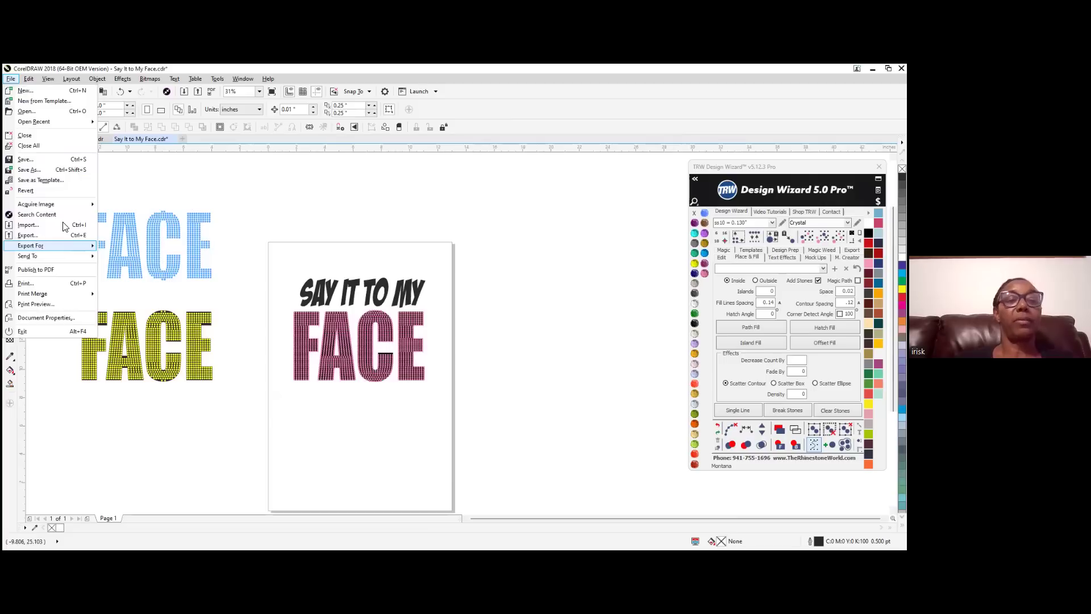
pyautogui.hotkey('ctrl', 'i')
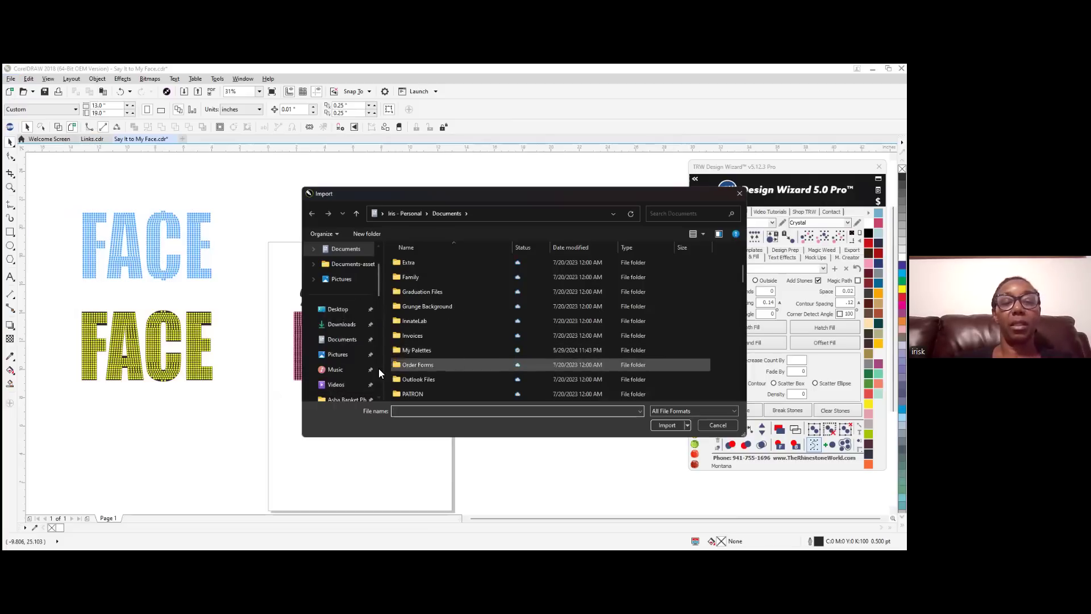
pyautogui.scroll(-3, 335, 360)
pyautogui.click(348, 369)
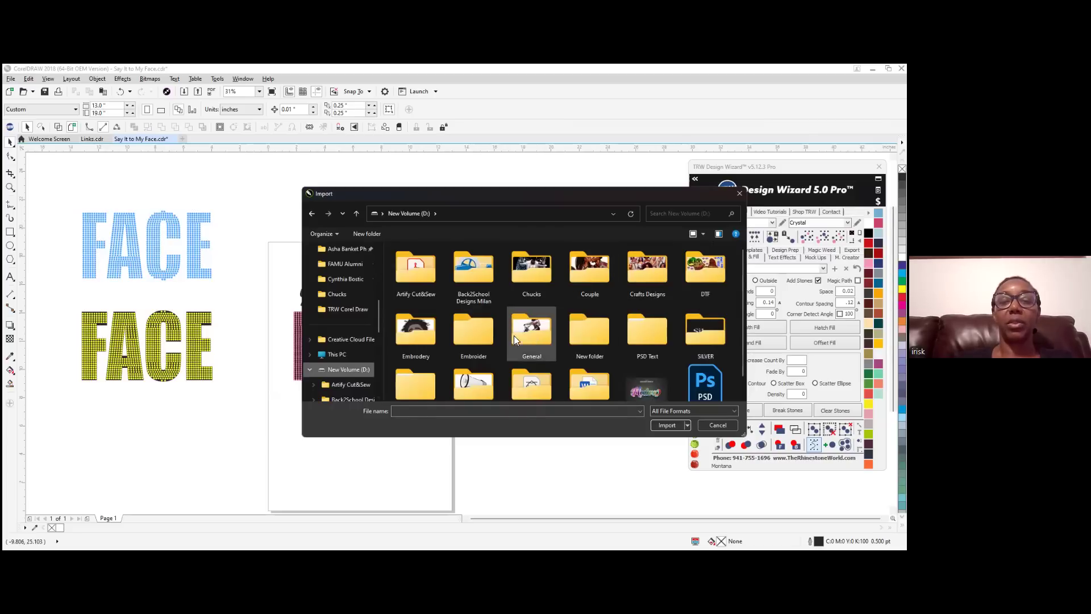
pyautogui.scroll(-1, 559, 336)
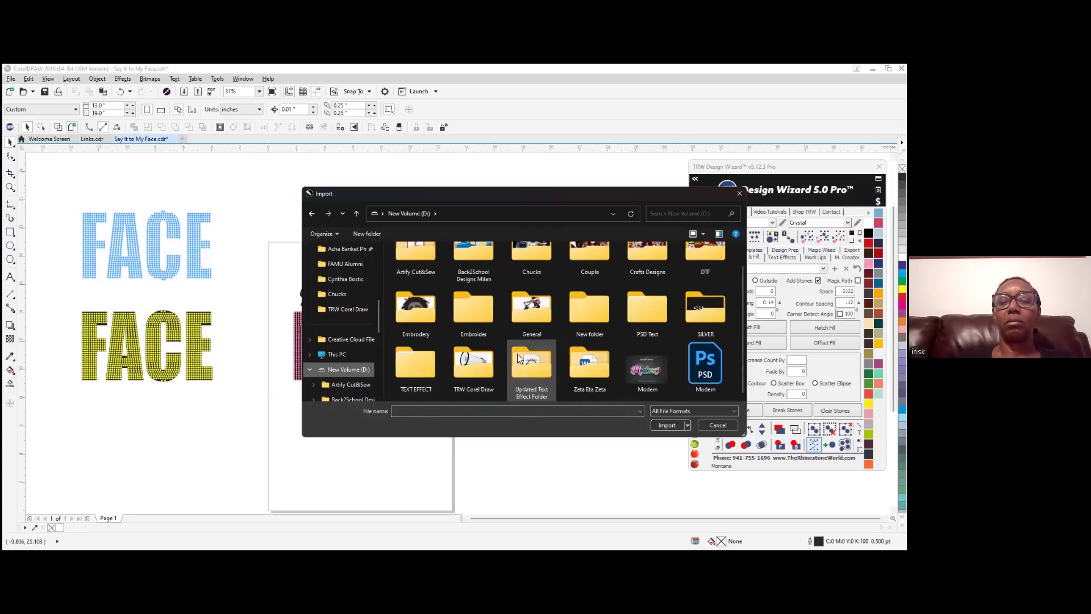
pyautogui.doubleClick(489, 365)
pyautogui.click(422, 264)
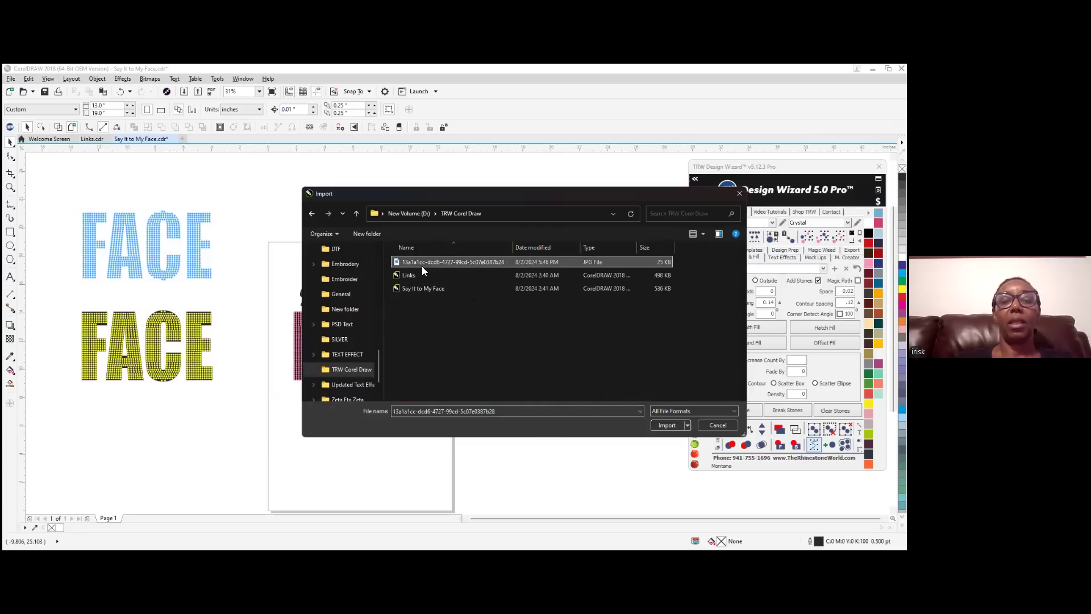
pyautogui.click(658, 426)
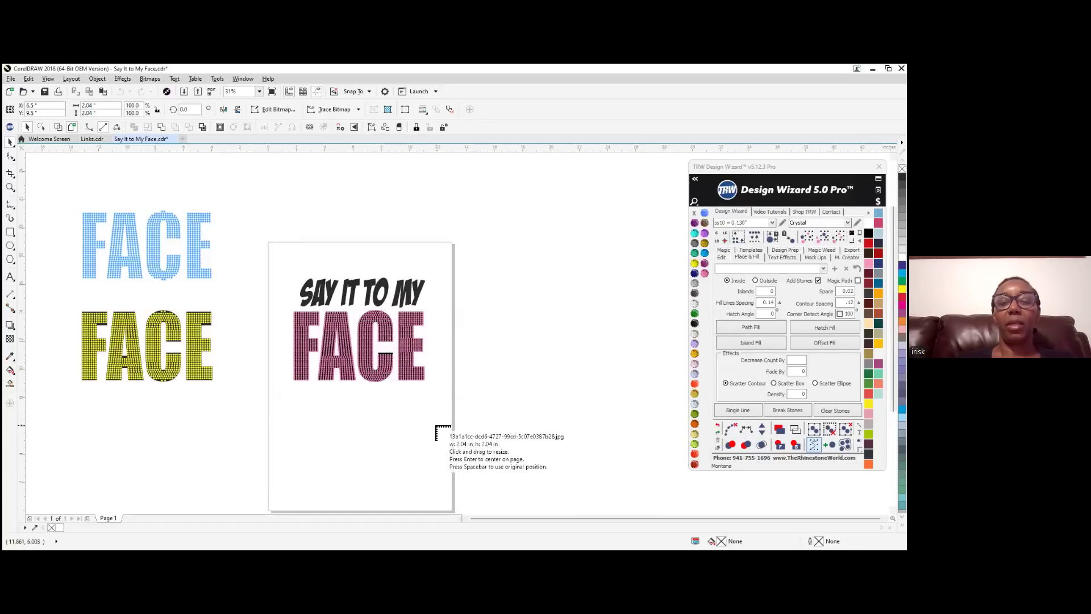
pyautogui.click(435, 425)
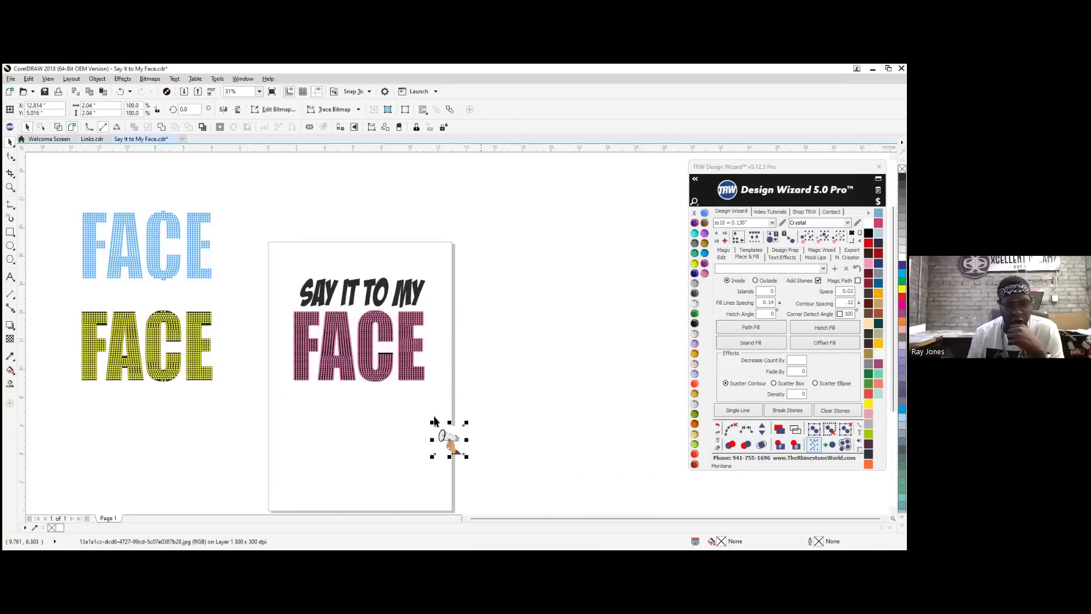
# Enlarge the megaphone image to about 4.07 inches square and position it centrally beneath the word FACE
pyautogui.moveTo(430, 421); pyautogui.dragTo(363, 386)
pyautogui.moveTo(429, 426); pyautogui.dragTo(356, 418)
pyautogui.click(602, 294)
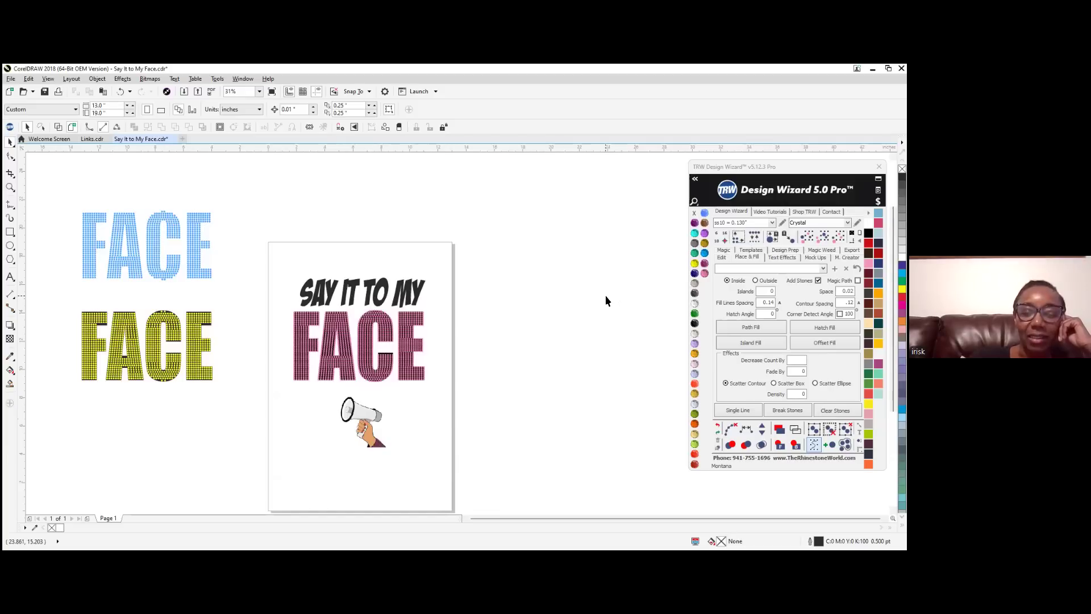
pyautogui.scroll(2, 352, 434)
pyautogui.click(373, 401)
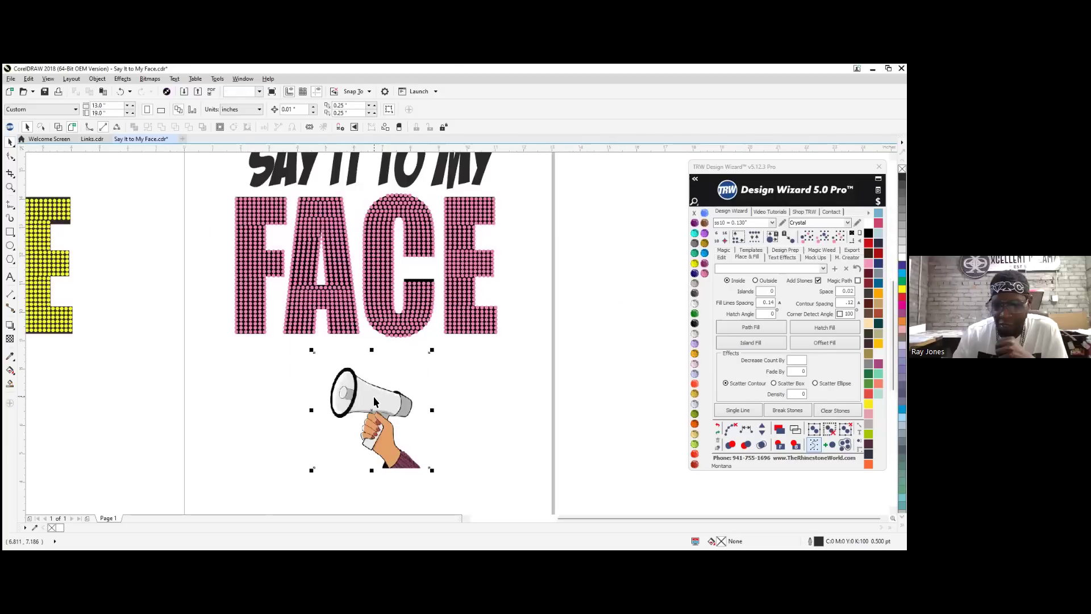
pyautogui.scroll(-3, 419, 360)
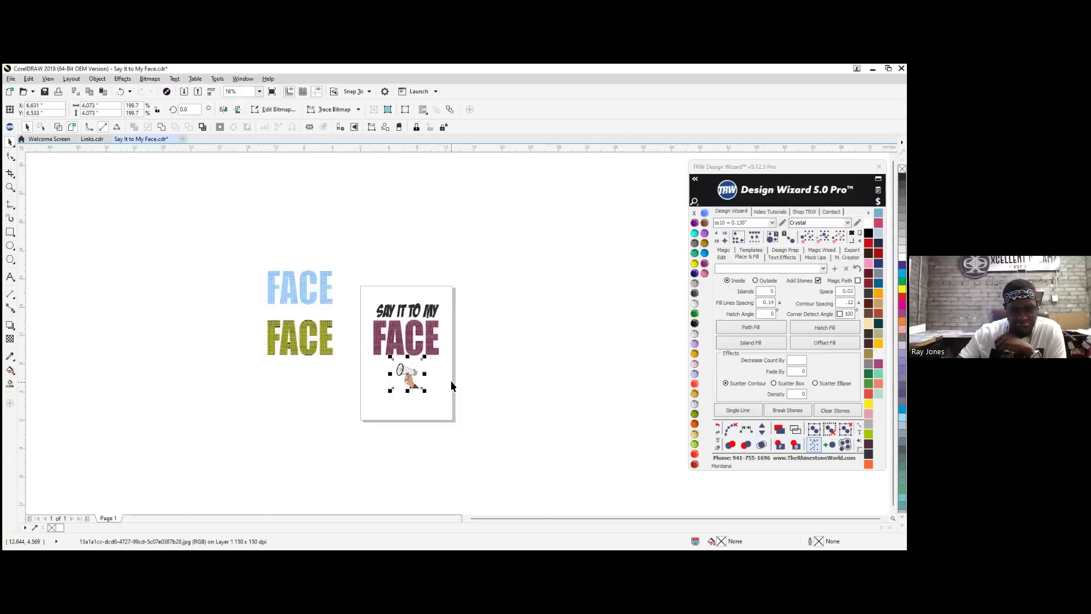
# Enlarge the megaphone image to 7.15 inches square and position it centrally beneath the word FACE
pyautogui.moveTo(443, 418); pyautogui.dragTo(436, 426)
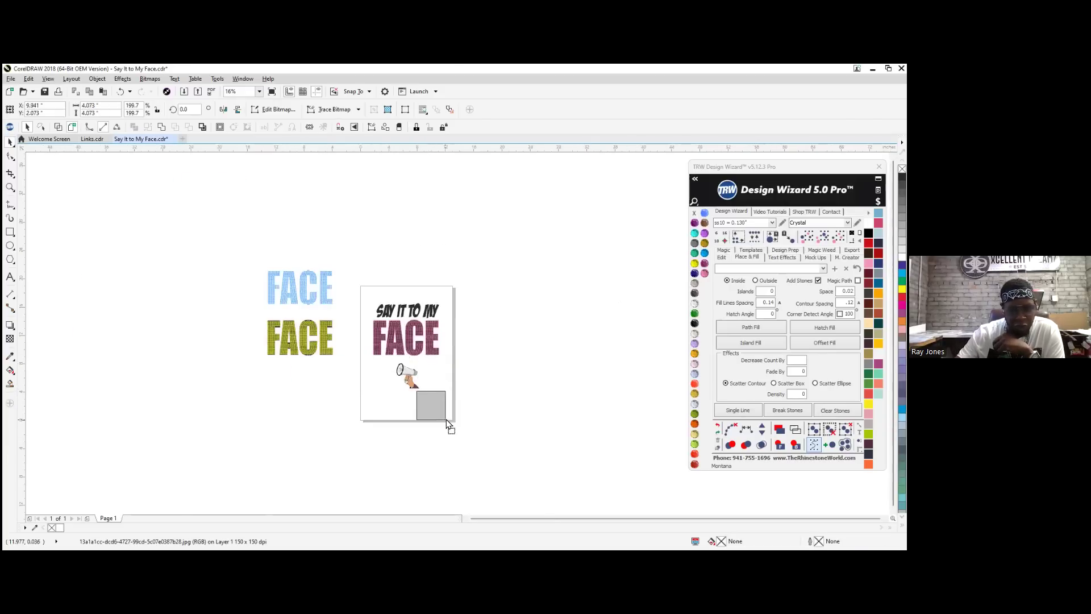
pyautogui.scroll(3, 409, 372)
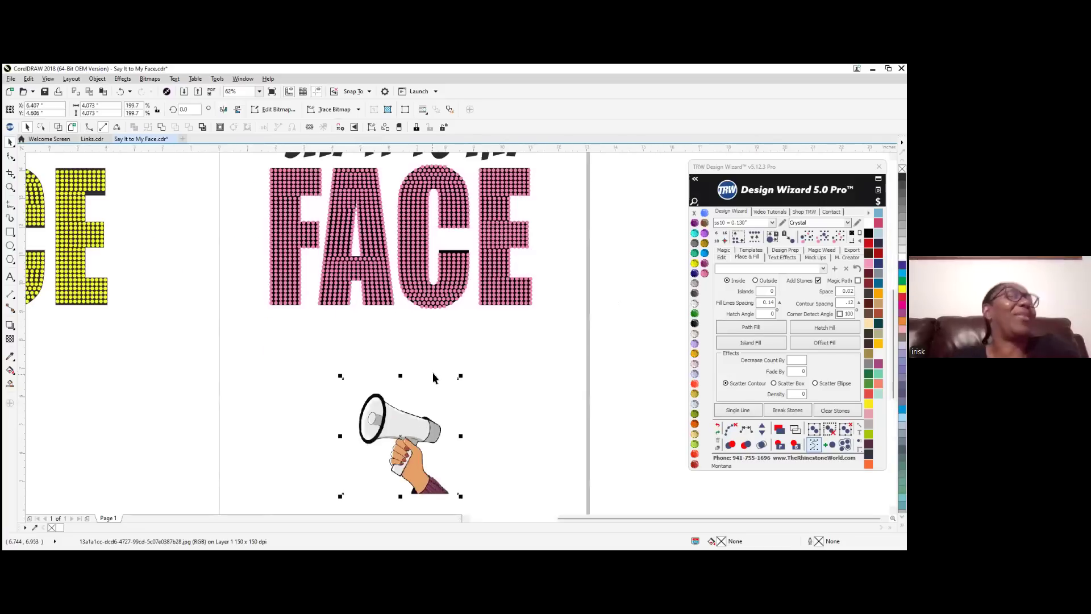
pyautogui.moveTo(459, 376); pyautogui.dragTo(558, 292)
pyautogui.moveTo(444, 382); pyautogui.dragTo(411, 415)
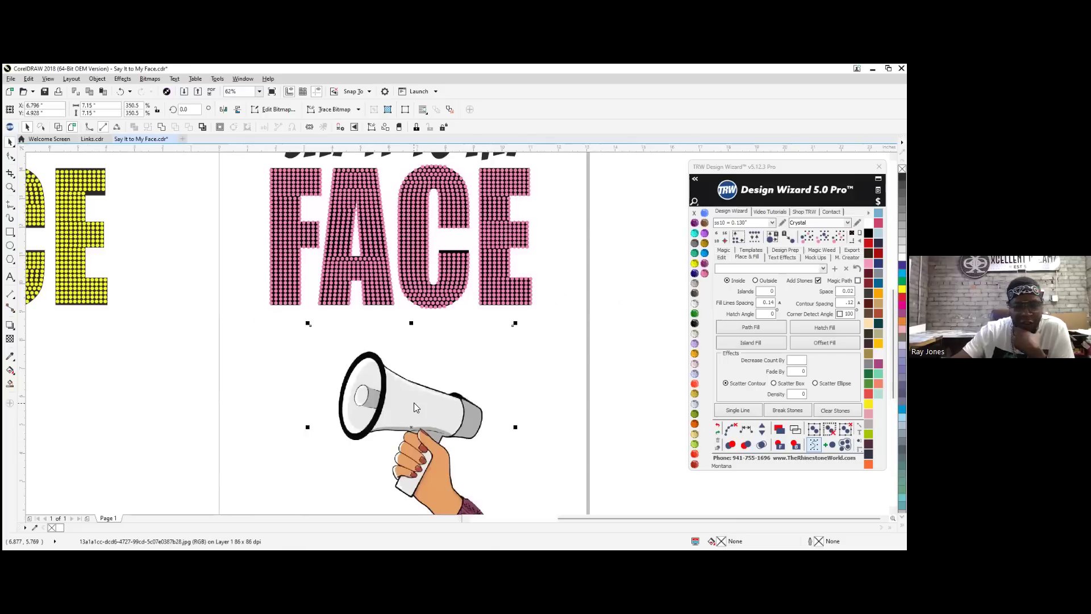
# Outline-trace the megaphone bitmap as Clipart and move the traced group to the left of the original image
pyautogui.rightClick(414, 402)
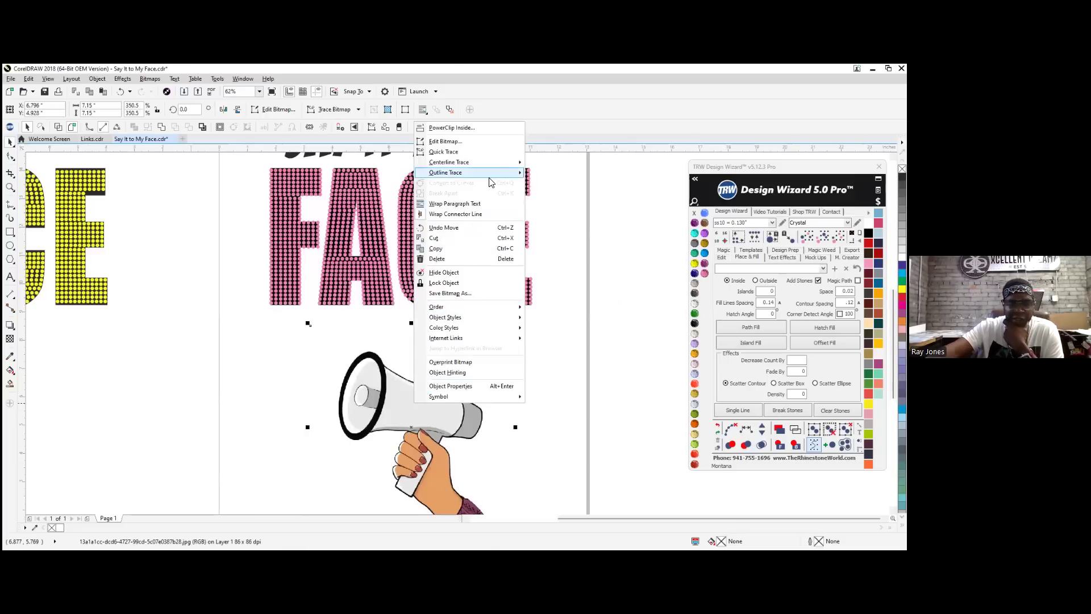
pyautogui.moveTo(490, 176)
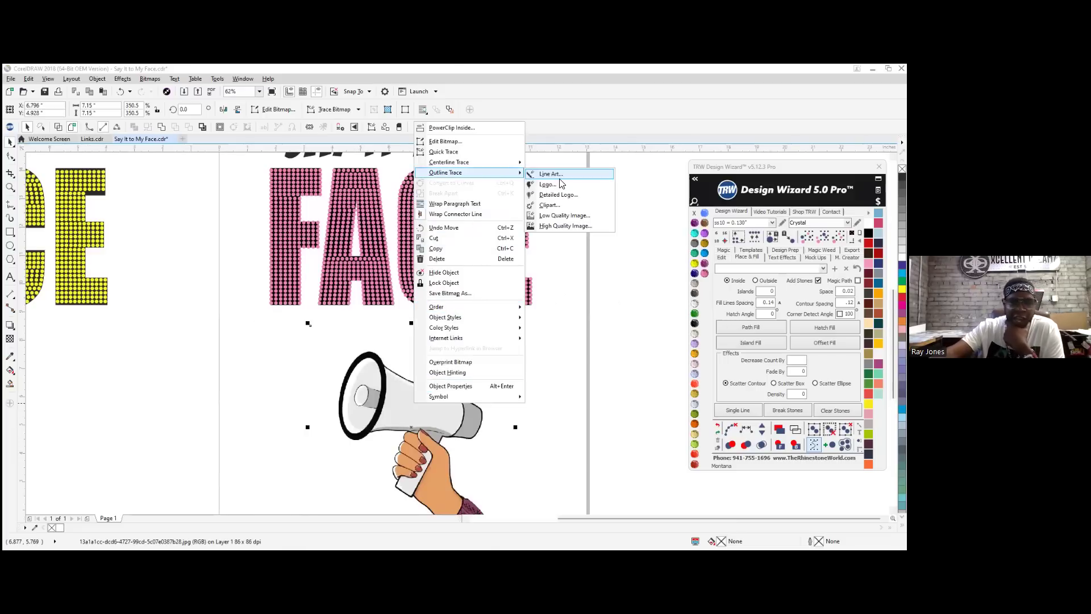
pyautogui.click(580, 207)
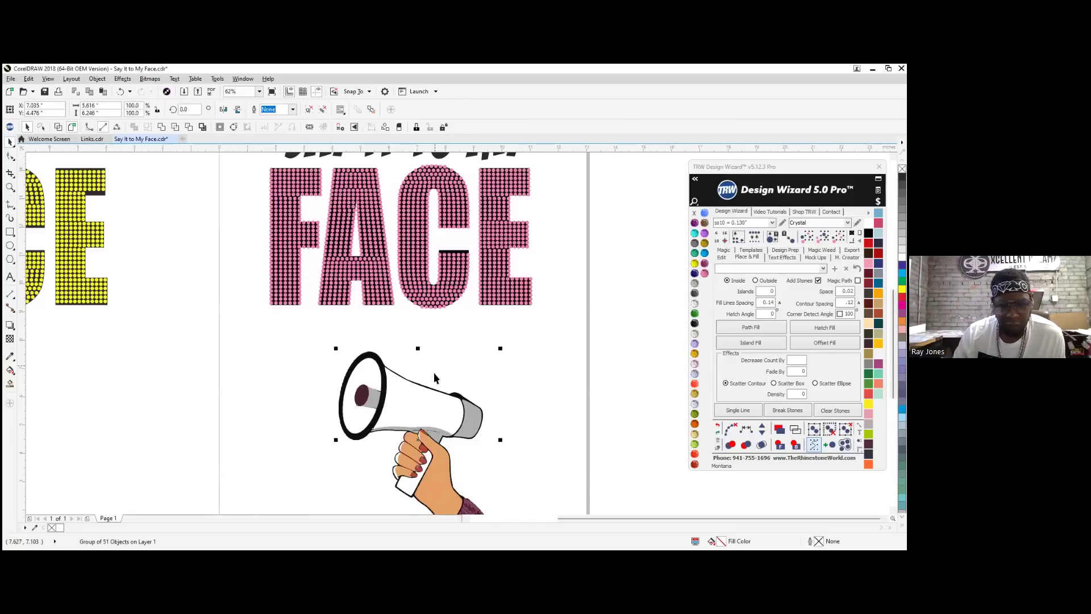
pyautogui.moveTo(419, 416); pyautogui.dragTo(255, 405)
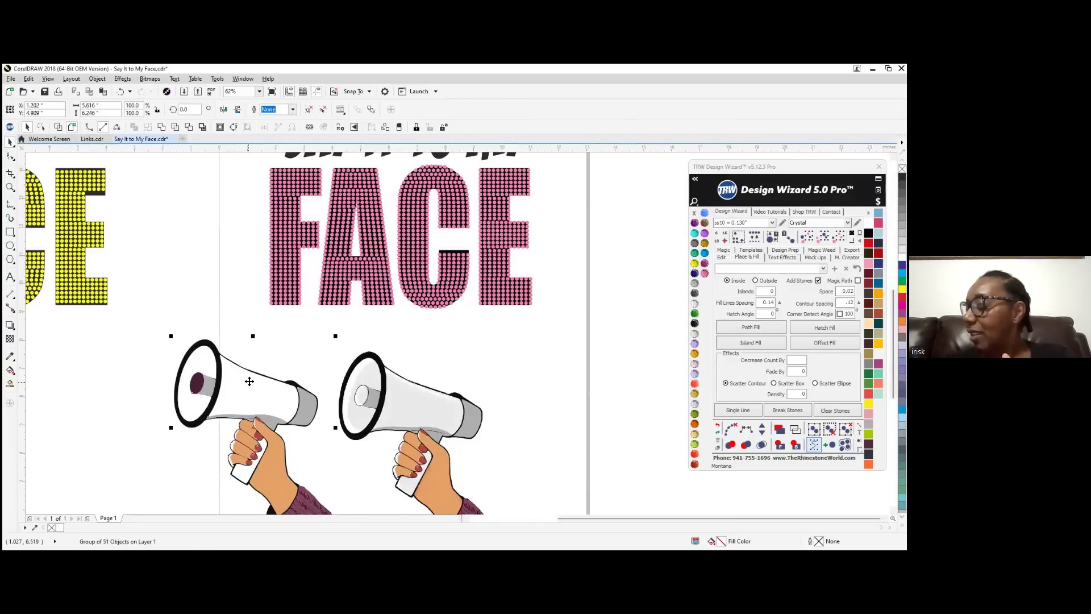
pyautogui.scroll(-2, 275, 348)
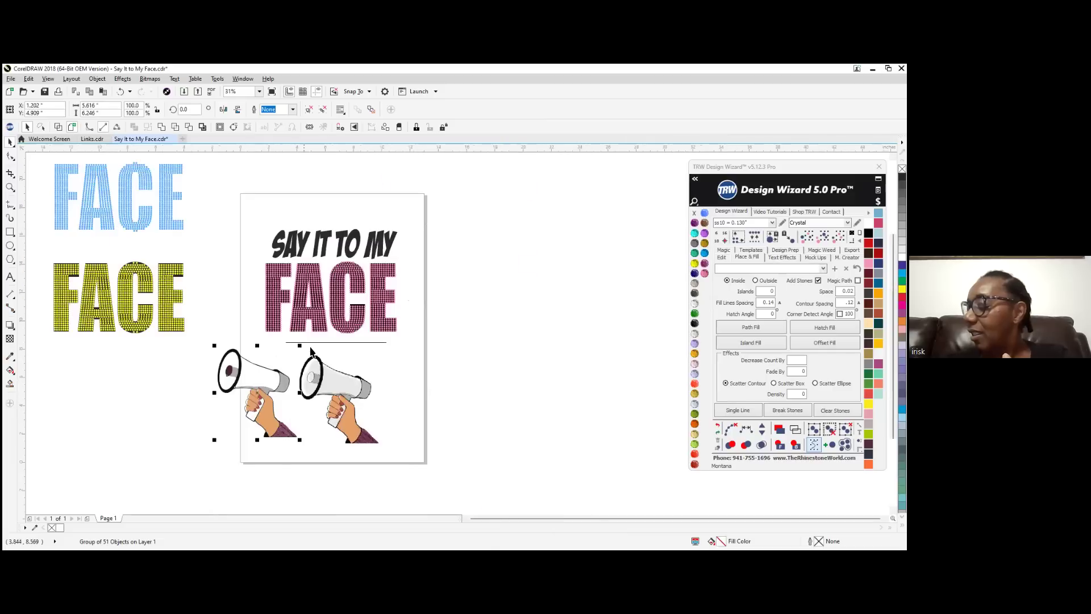
# Delete the traced megaphone group beside the original bitmap
pyautogui.click(336, 388)
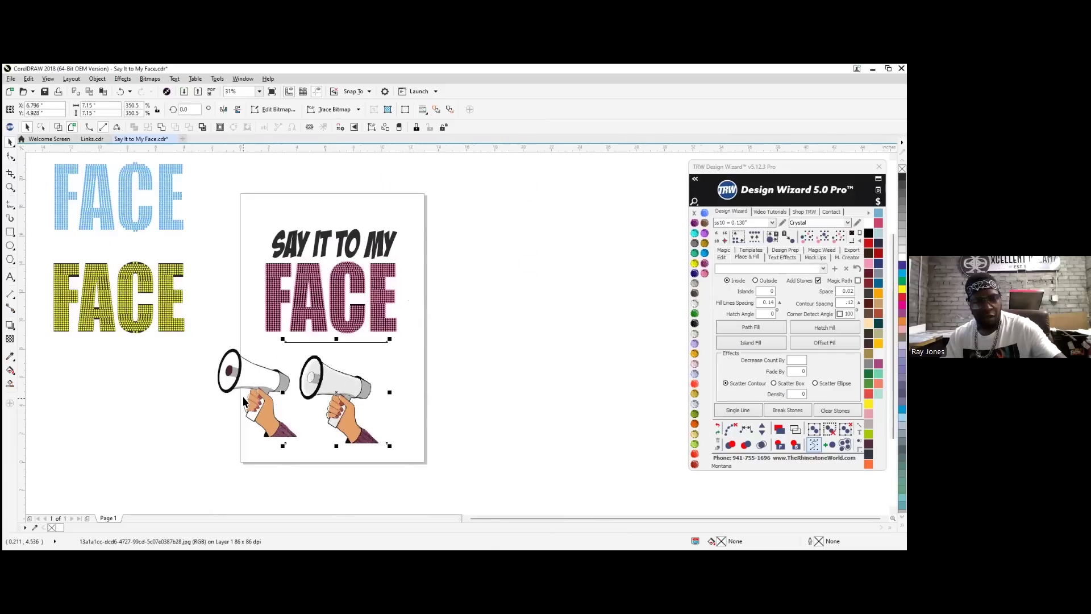
pyautogui.click(263, 396)
pyautogui.press('Delete')
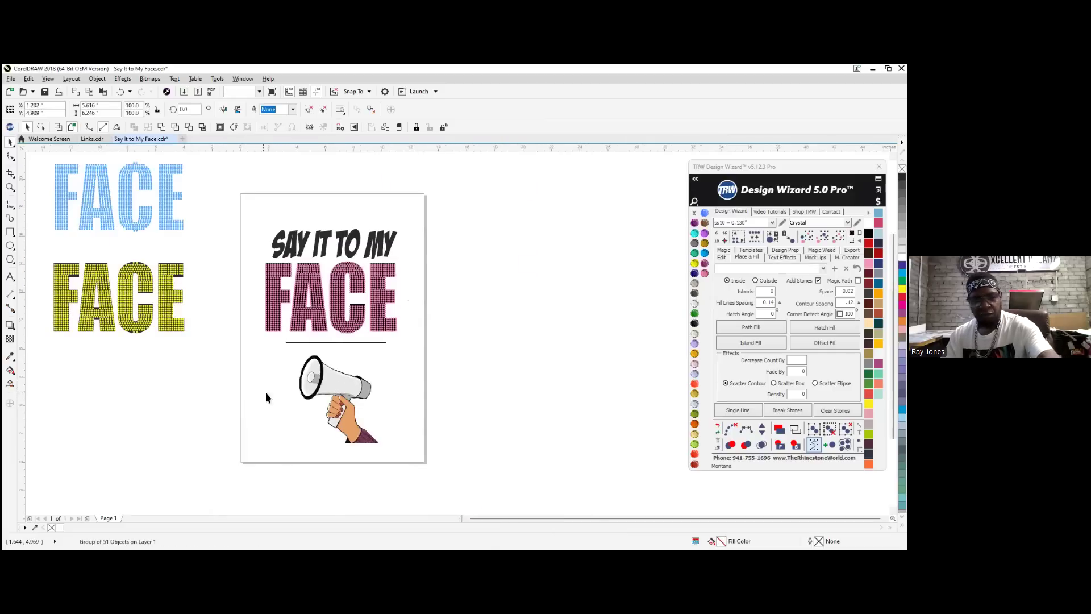
# Outline-trace the megaphone bitmap as Clipart with Delete original image enabled
pyautogui.click(342, 389)
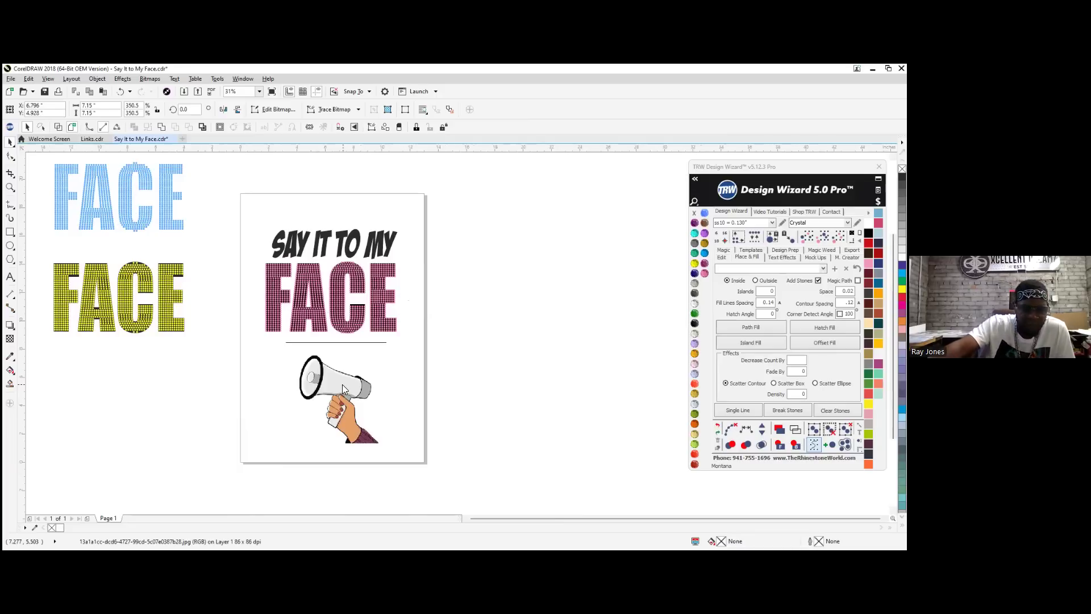
pyautogui.click(343, 384)
pyautogui.rightClick(361, 387)
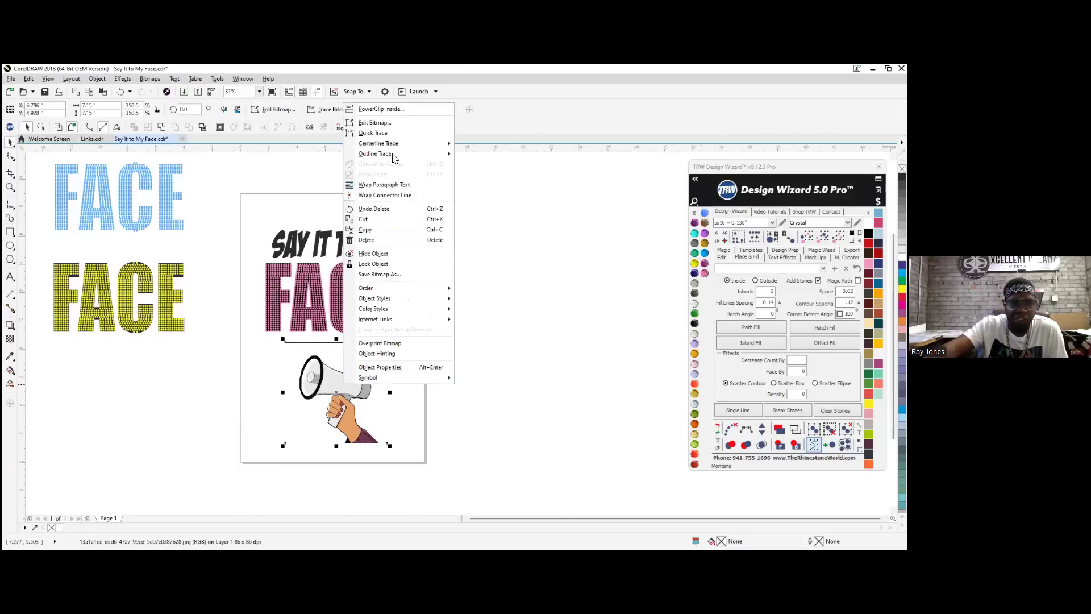
pyautogui.moveTo(396, 157)
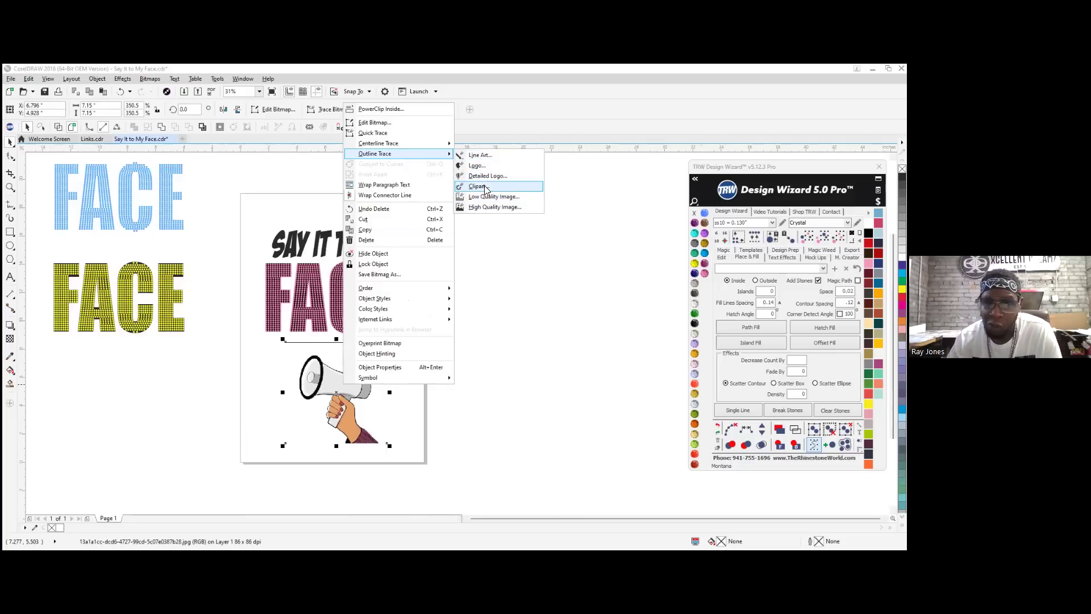
pyautogui.click(505, 189)
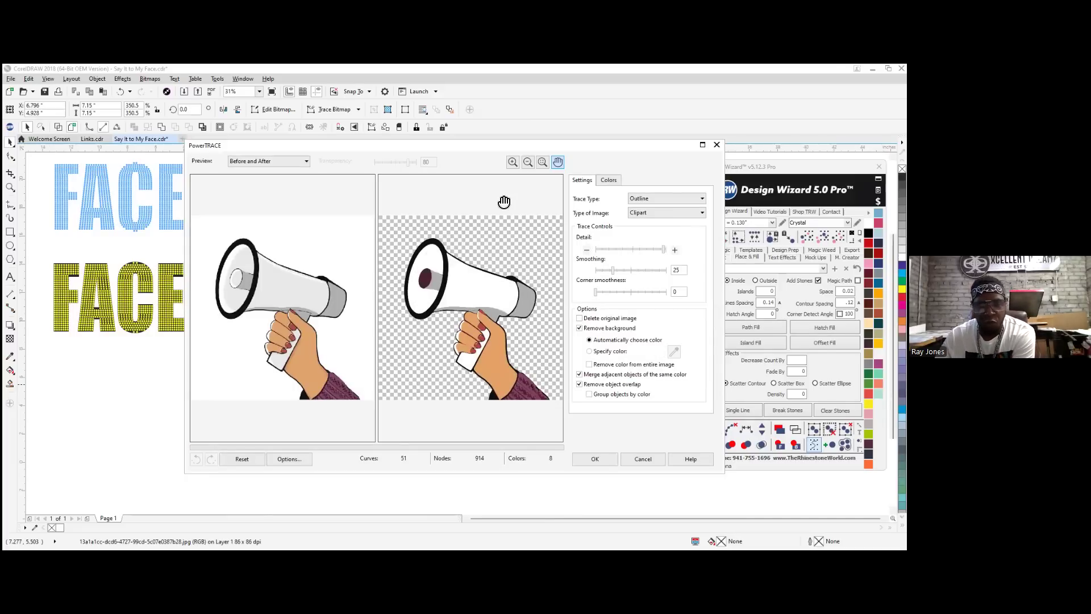
pyautogui.click(580, 319)
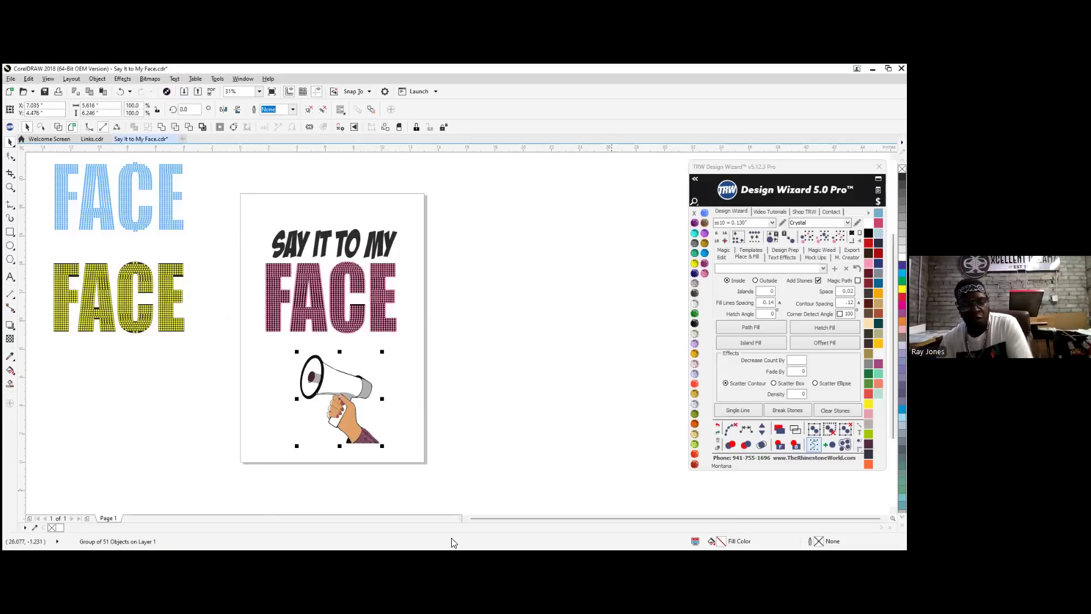
# Ungroup all objects of the traced megaphone artwork and clear the selection
pyautogui.scroll(2, 302, 400)
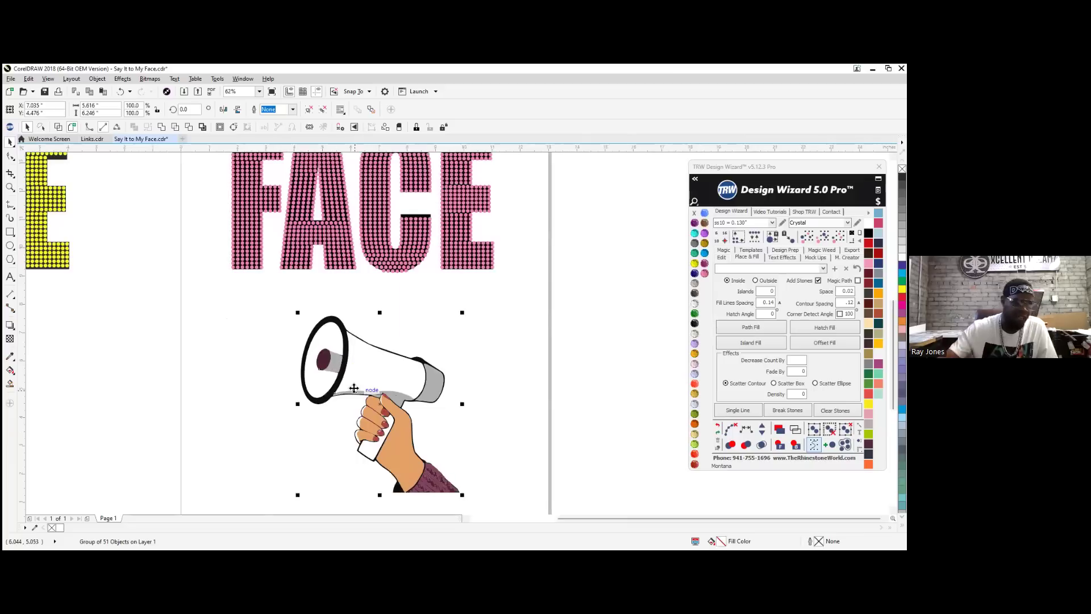
pyautogui.rightClick(393, 370)
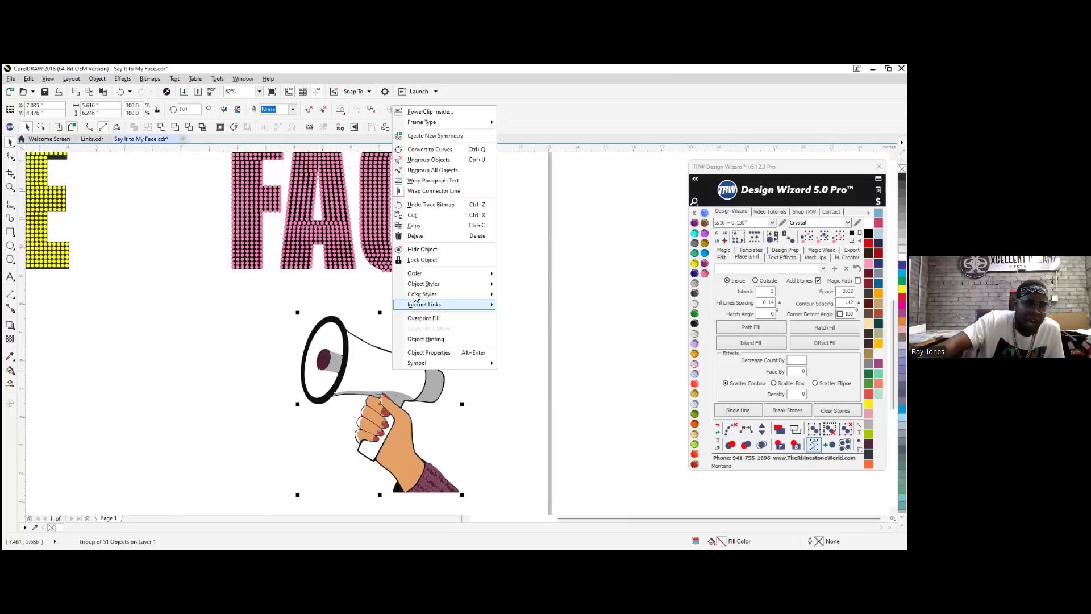
pyautogui.click(453, 173)
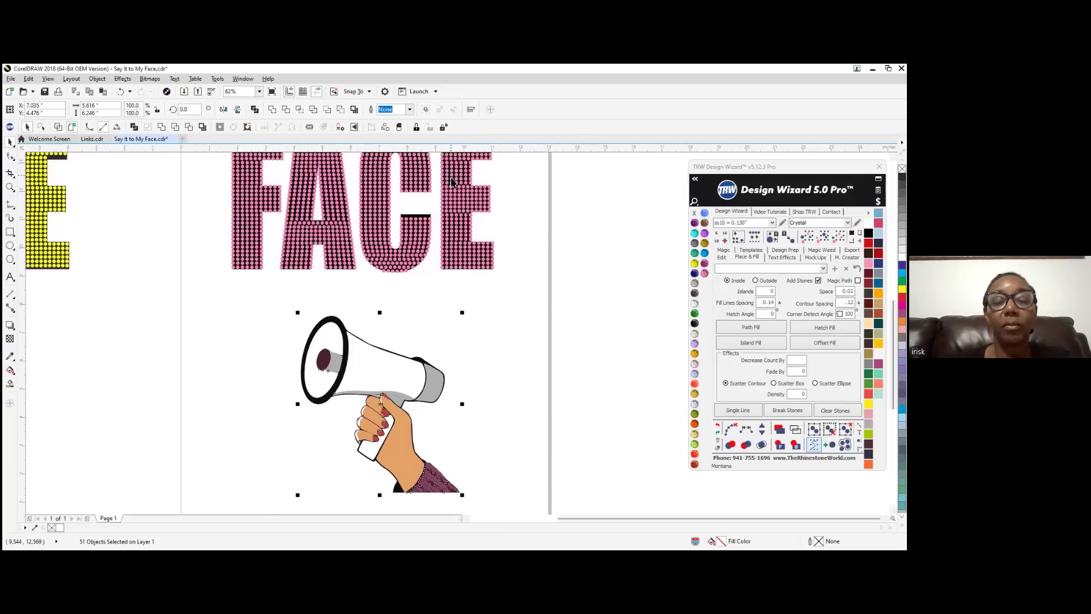
pyautogui.scroll(-2, 469, 343)
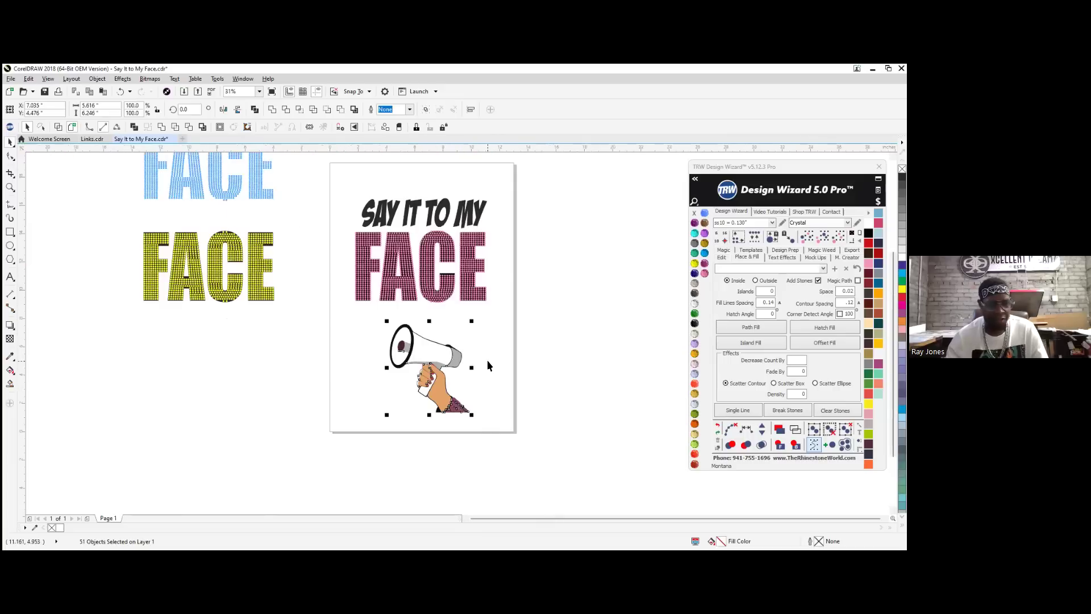
pyautogui.click(499, 345)
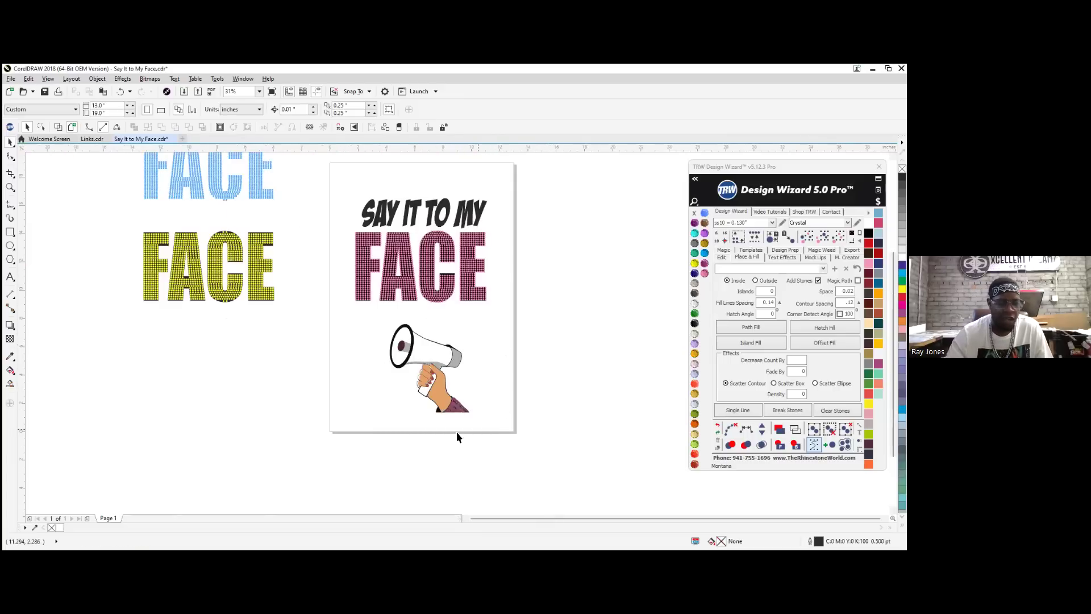
# Select the purple patterned sleeve pieces below the wrist and delete them
pyautogui.scroll(2, 455, 431)
pyautogui.scroll(4, 515, 392)
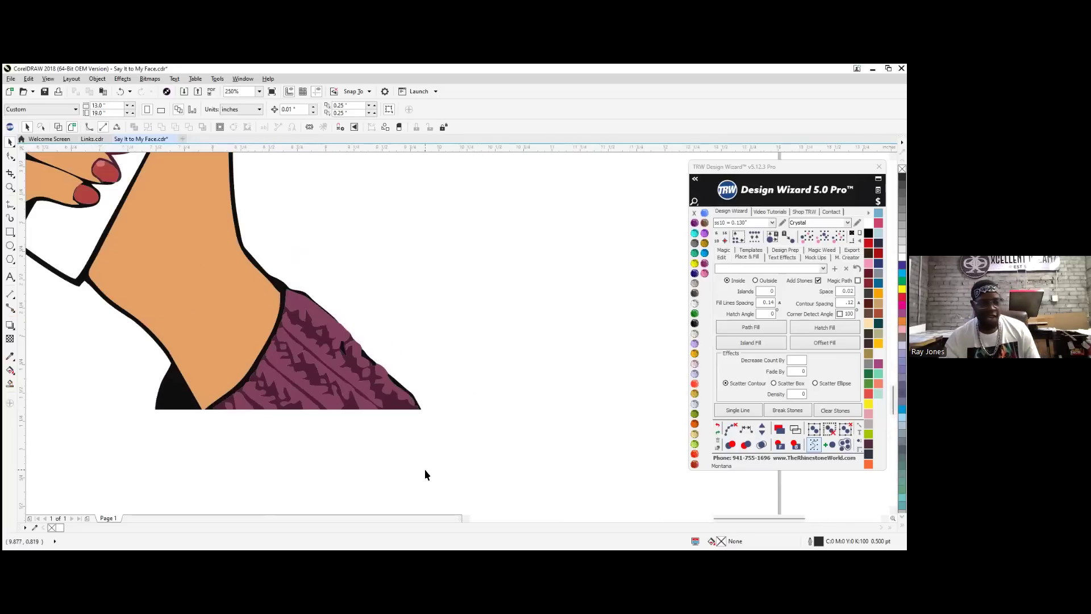
pyautogui.moveTo(474, 466); pyautogui.dragTo(162, 250)
pyautogui.press('Delete')
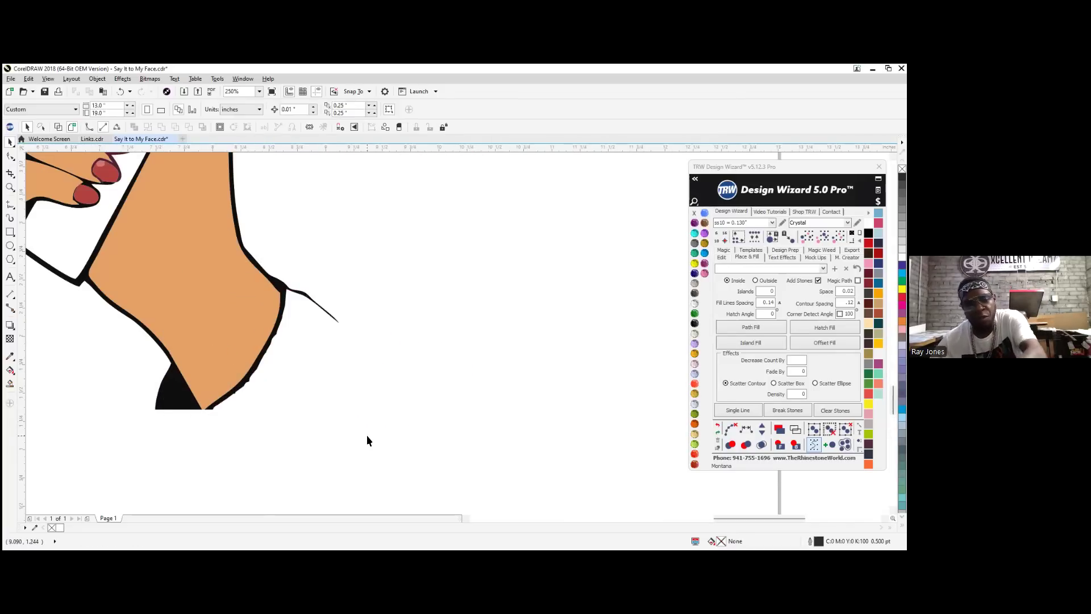
# Edit the black outline curve's nodes and delete those at the tip and middle of the leftover sleeve line beside the wrist
pyautogui.scroll(4, 321, 302)
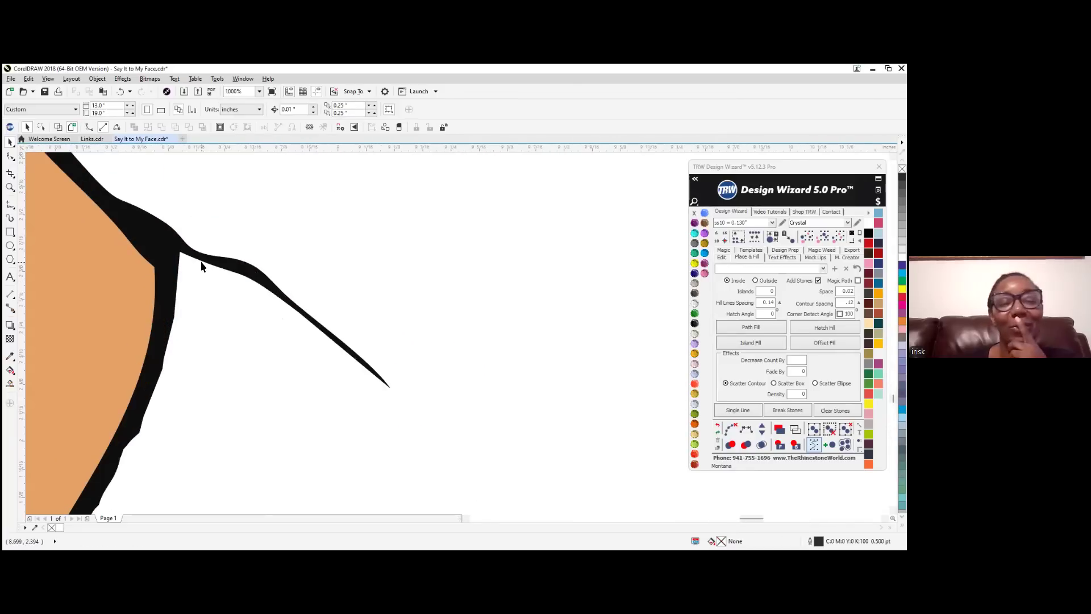
pyautogui.doubleClick(161, 249)
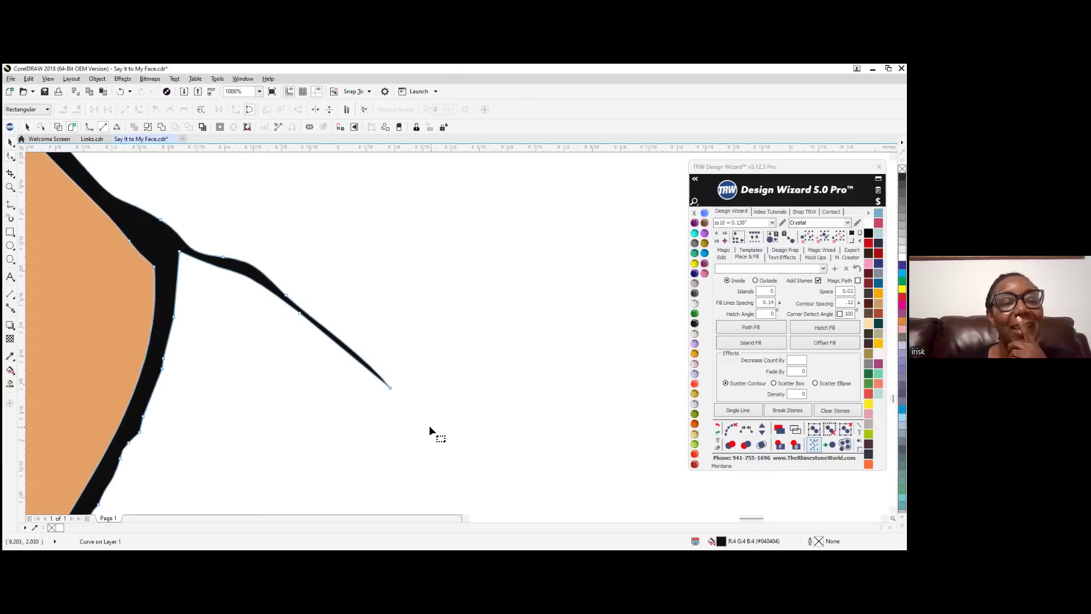
pyautogui.moveTo(431, 426); pyautogui.dragTo(274, 256)
pyautogui.moveTo(264, 168); pyautogui.dragTo(364, 401)
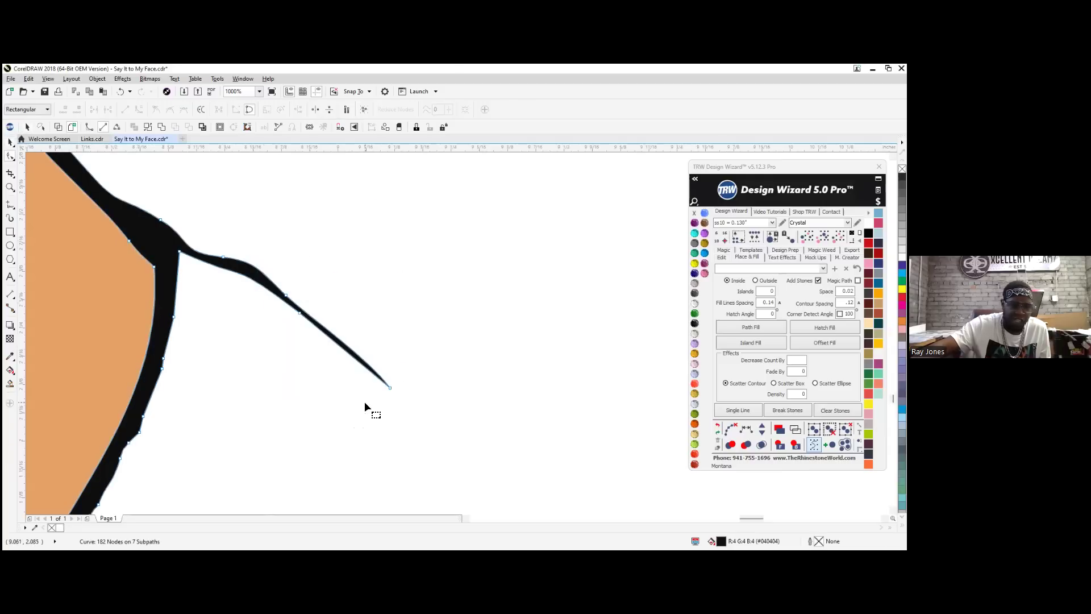
pyautogui.moveTo(431, 410); pyautogui.dragTo(334, 292)
pyautogui.press('Delete')
pyautogui.moveTo(346, 382); pyautogui.dragTo(271, 306)
pyautogui.press('Delete')
pyautogui.moveTo(265, 247); pyautogui.dragTo(325, 345)
pyautogui.press('Delete')
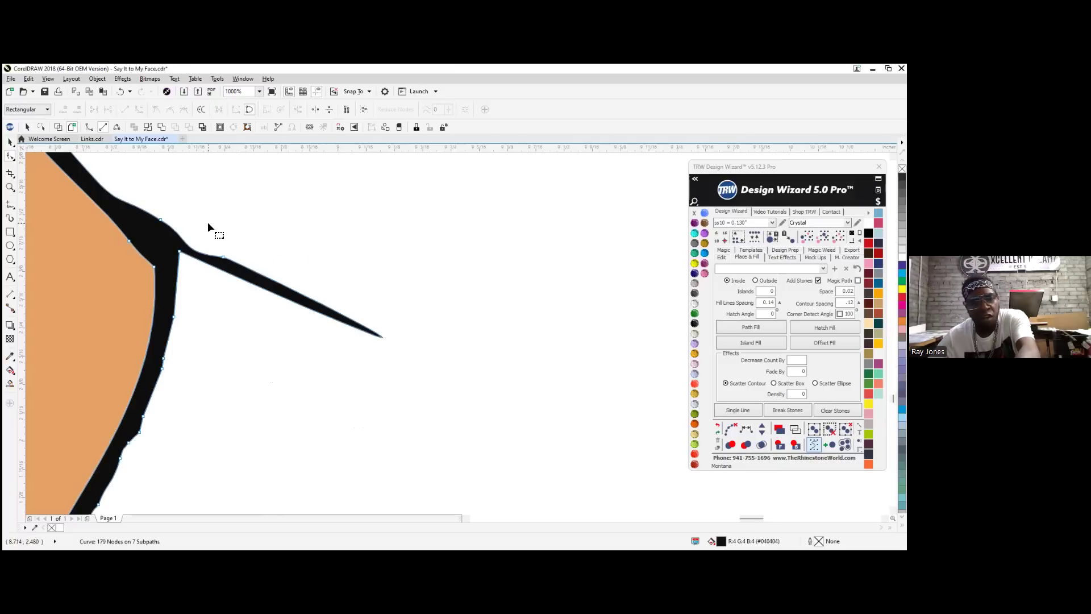
# Delete the upper-edge node where the leftover sleeve line leaves the wrist outline
pyautogui.scroll(2, 208, 227)
pyautogui.moveTo(213, 221); pyautogui.dragTo(286, 287)
pyautogui.press('Delete')
pyautogui.press('Delete')
pyautogui.scroll(-2, 193, 316)
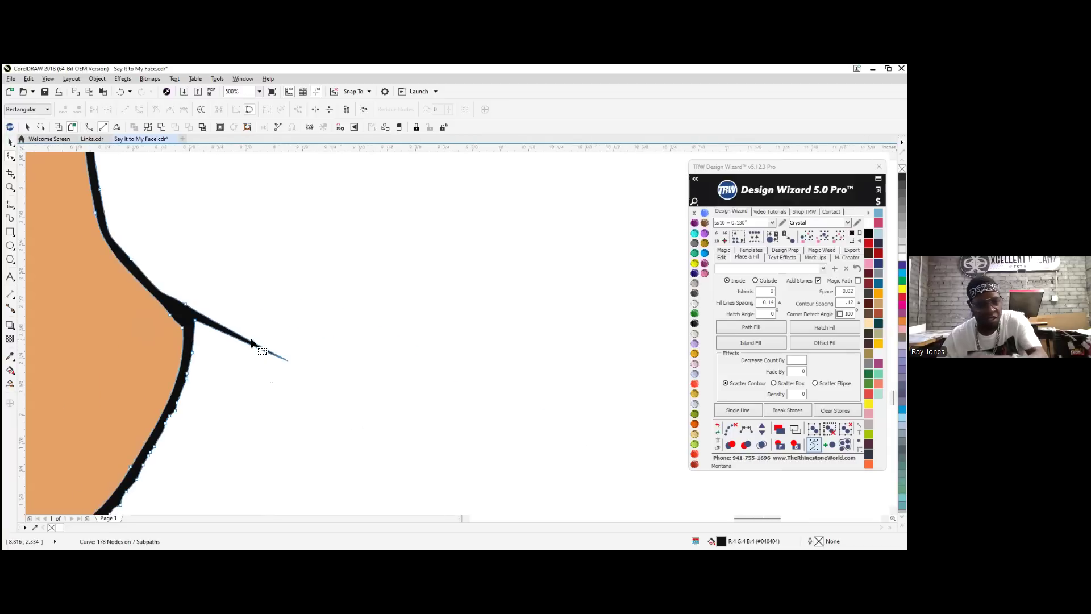
# Try deleting the inner corner node between the wrist outline and the leftover sleeve line, and undo the deletion
pyautogui.scroll(1, 178, 329)
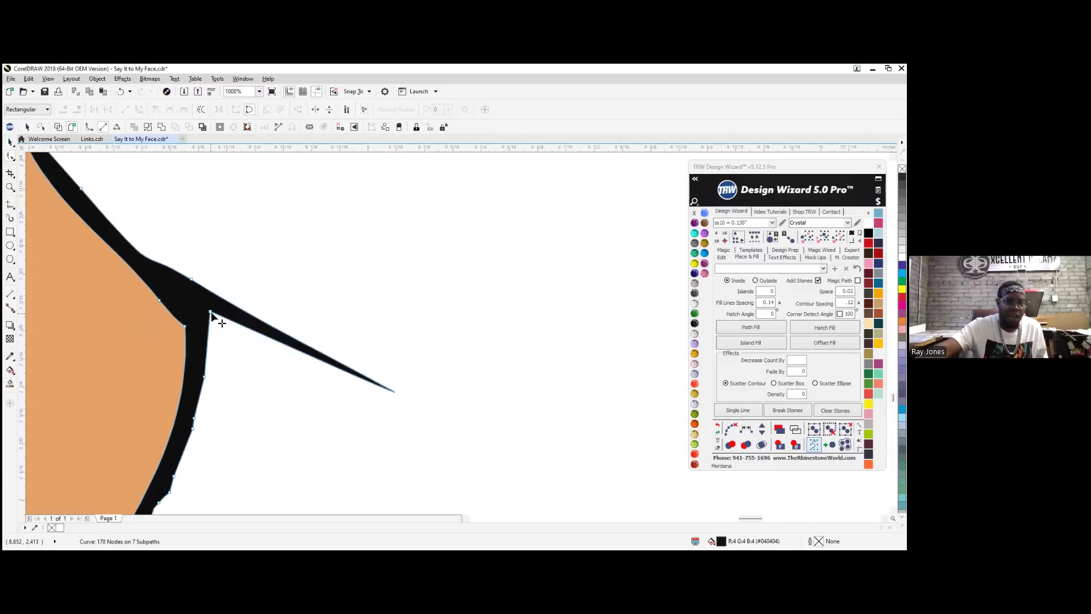
pyautogui.scroll(-3, 349, 251)
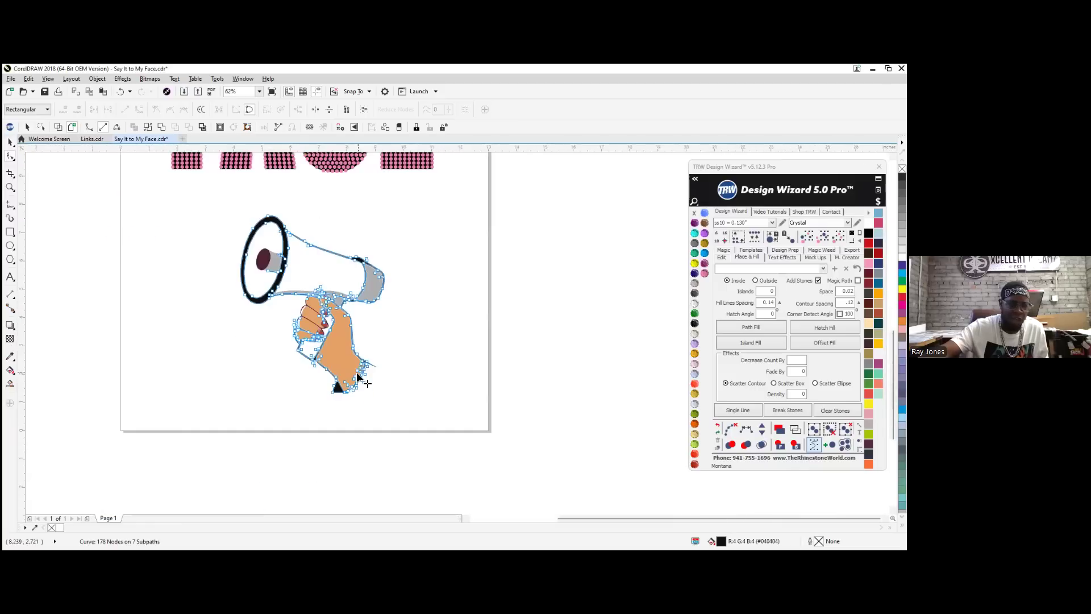
pyautogui.scroll(1, 382, 341)
pyautogui.scroll(2, 259, 416)
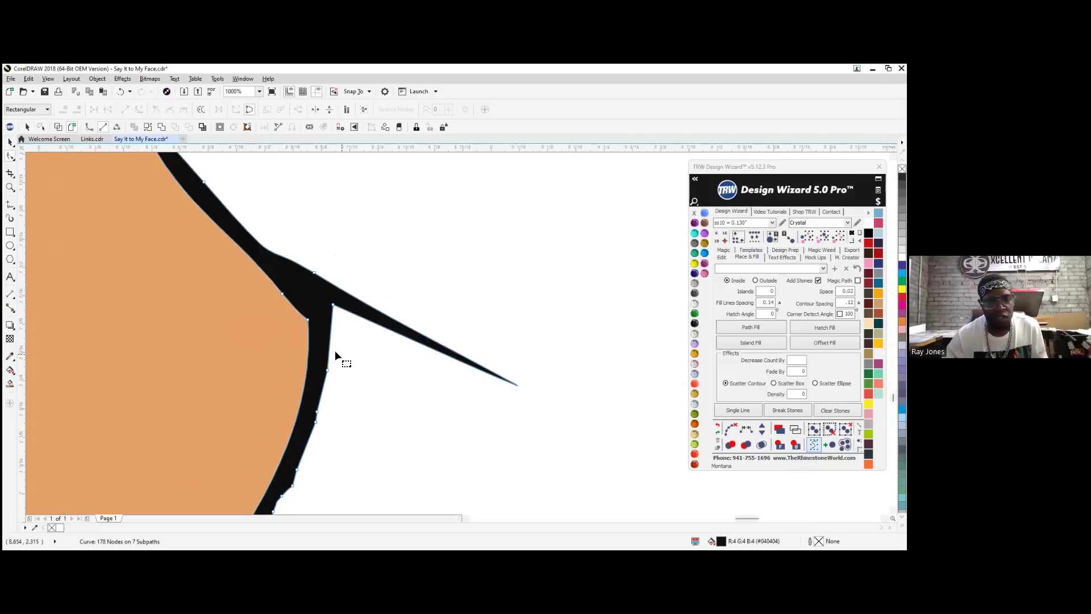
pyautogui.moveTo(343, 297); pyautogui.dragTo(316, 281)
pyautogui.press('Delete')
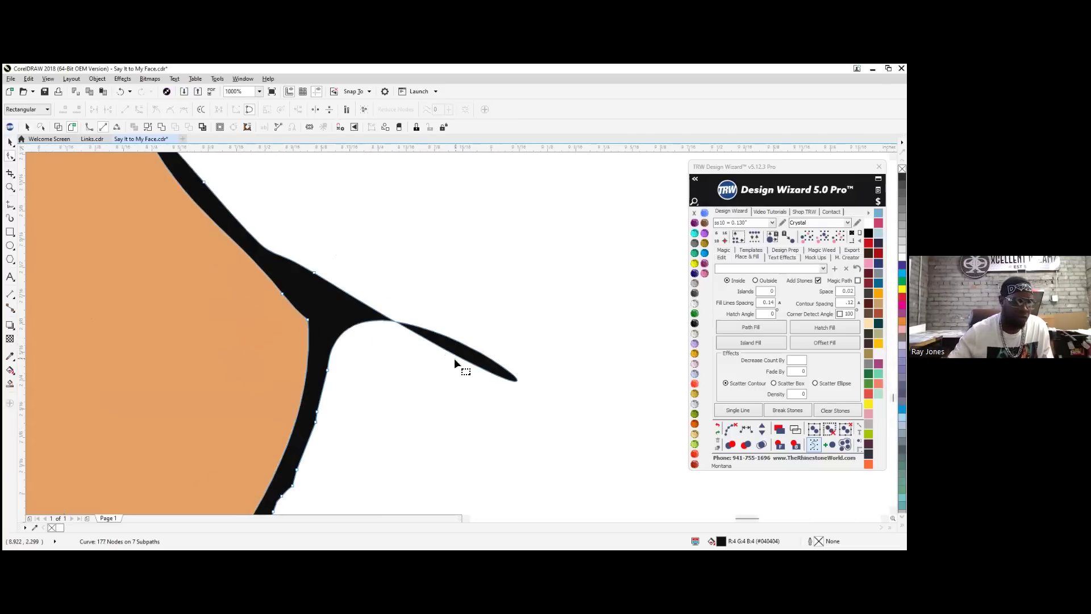
pyautogui.scroll(-1, 256, 290)
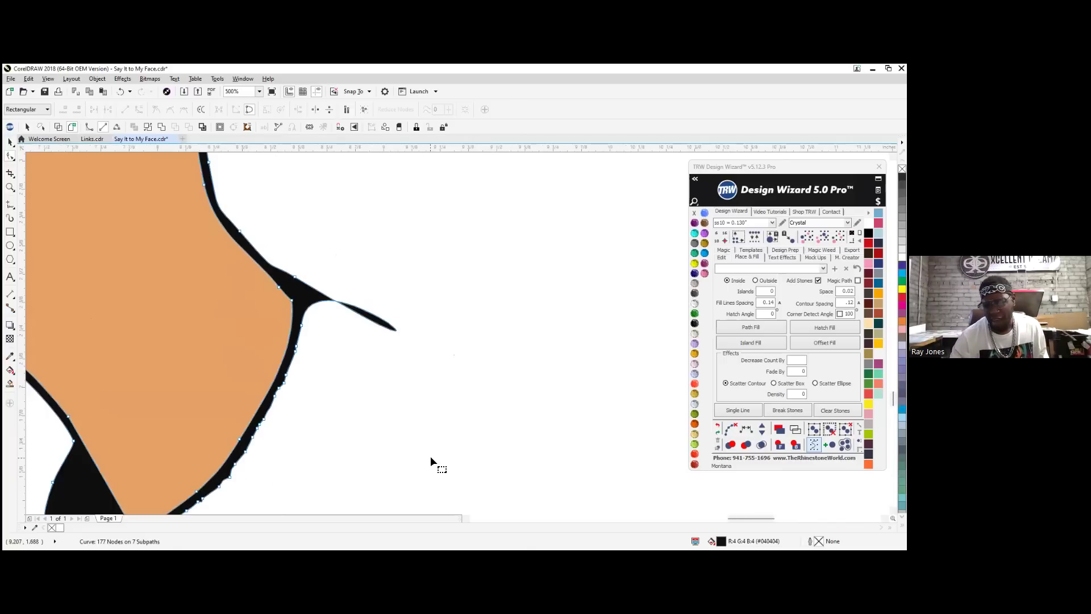
pyautogui.scroll(1, 301, 264)
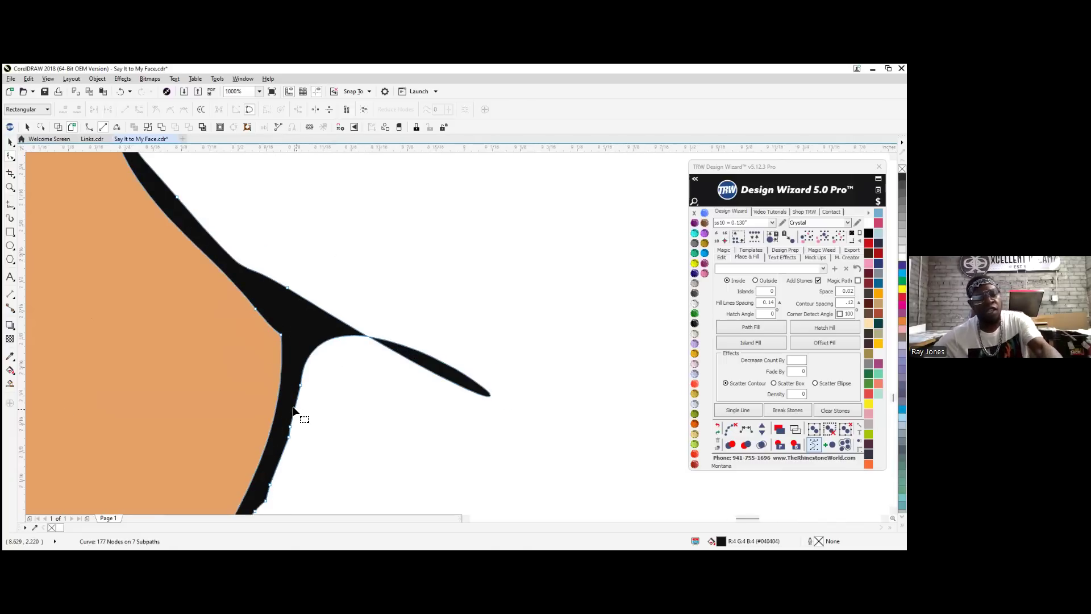
pyautogui.hotkey('ctrl', 'z')
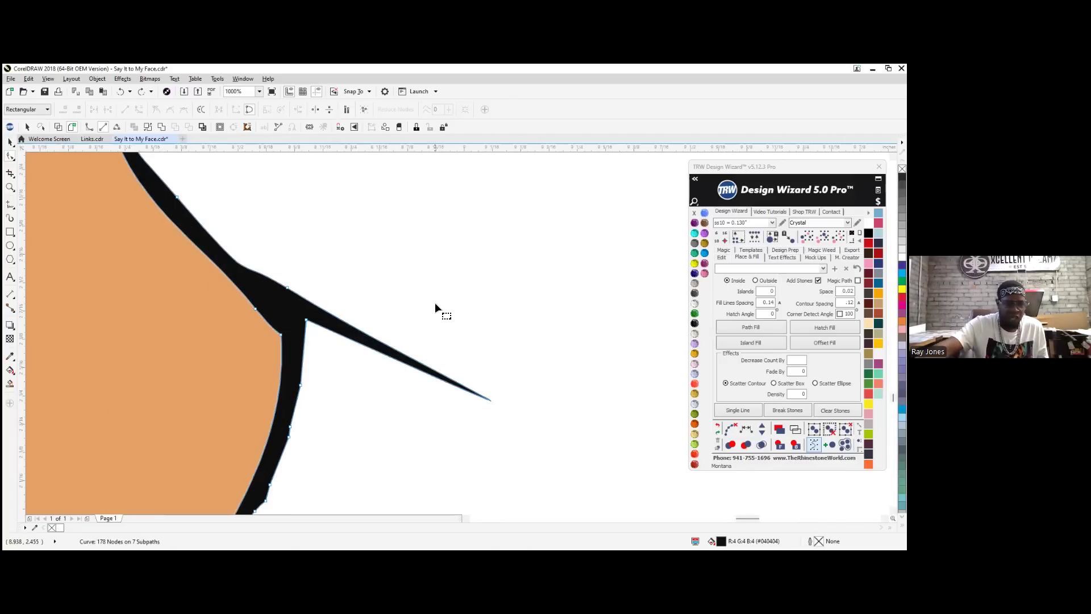
pyautogui.scroll(-2, 436, 307)
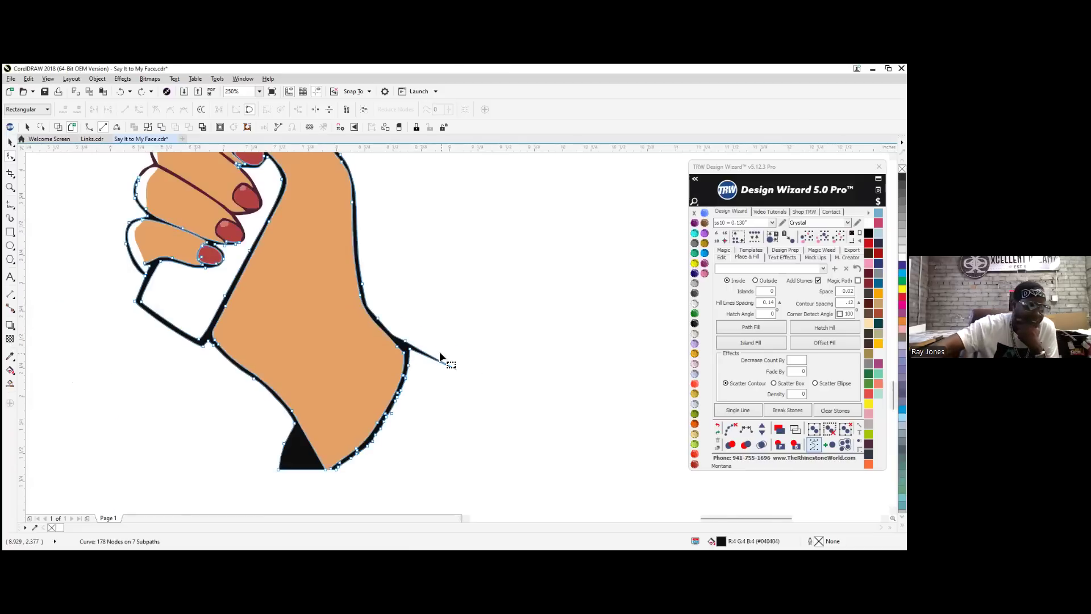
# Select the inner corner node where the leftover sleeve line meets the wrist and pull its curve handles in to retract the spike
pyautogui.scroll(2, 428, 350)
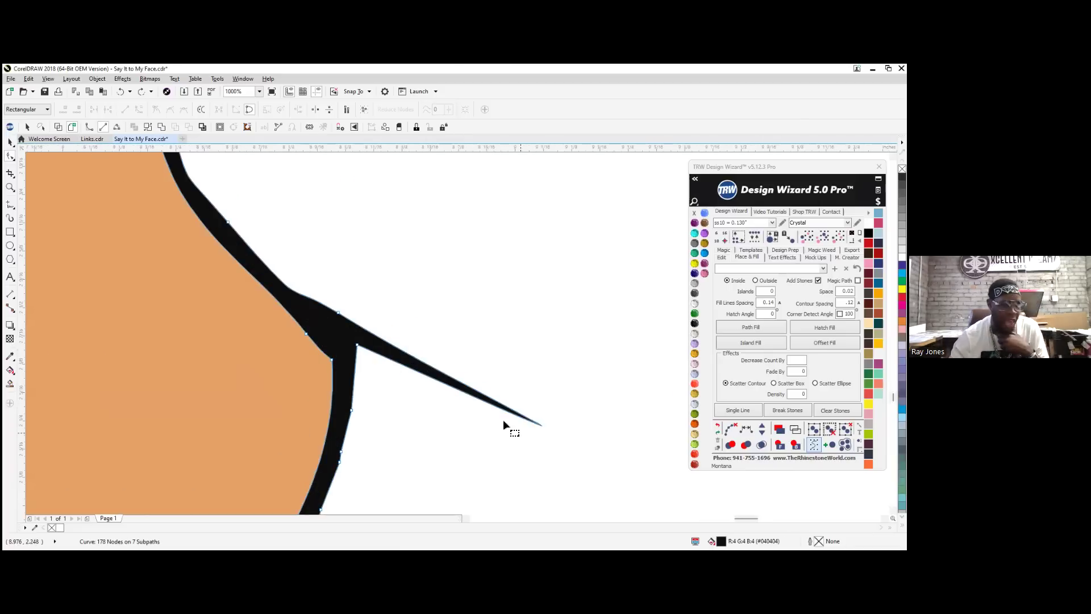
pyautogui.scroll(-3, 381, 322)
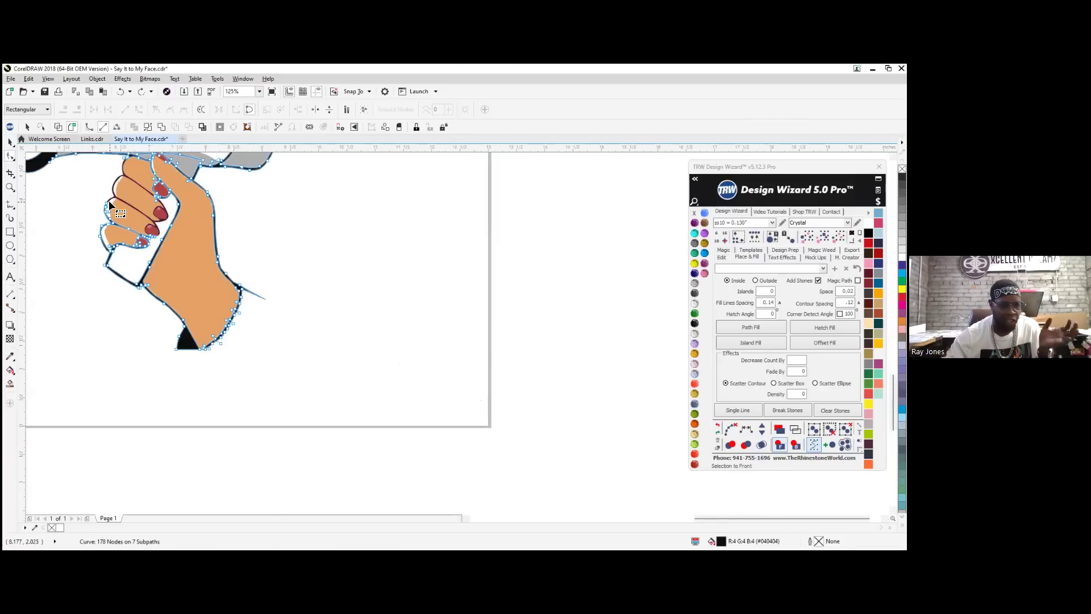
pyautogui.scroll(1, 177, 245)
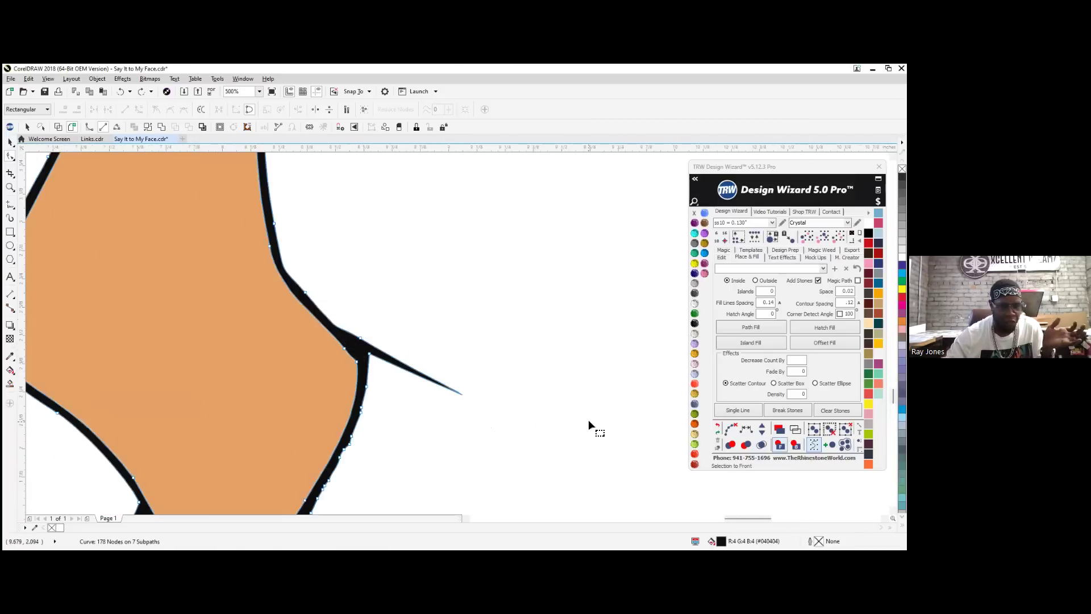
pyautogui.scroll(2, 417, 384)
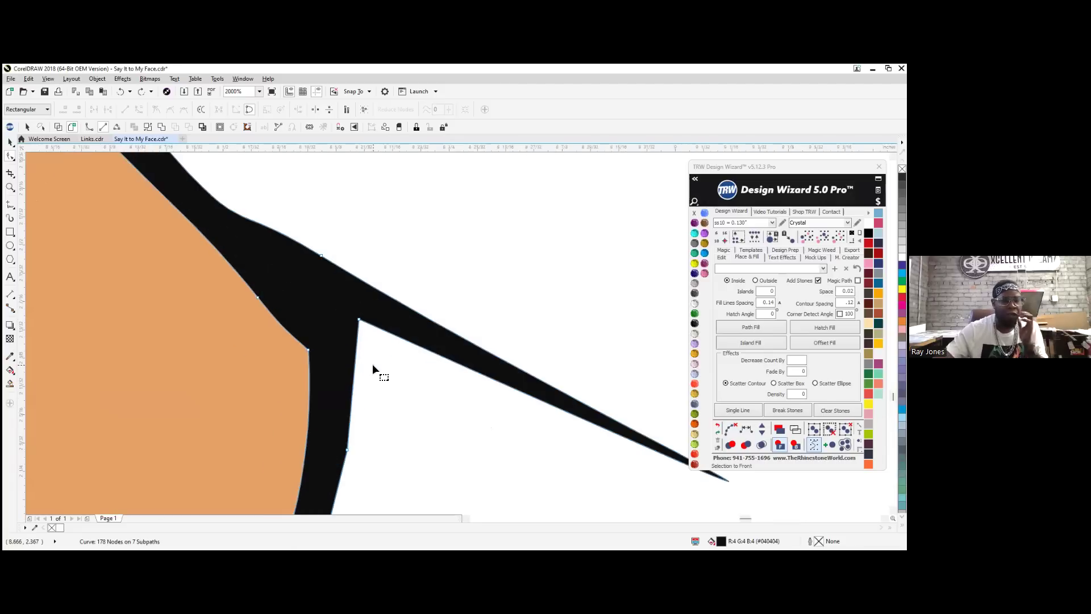
pyautogui.click(360, 322)
pyautogui.scroll(-4, 365, 326)
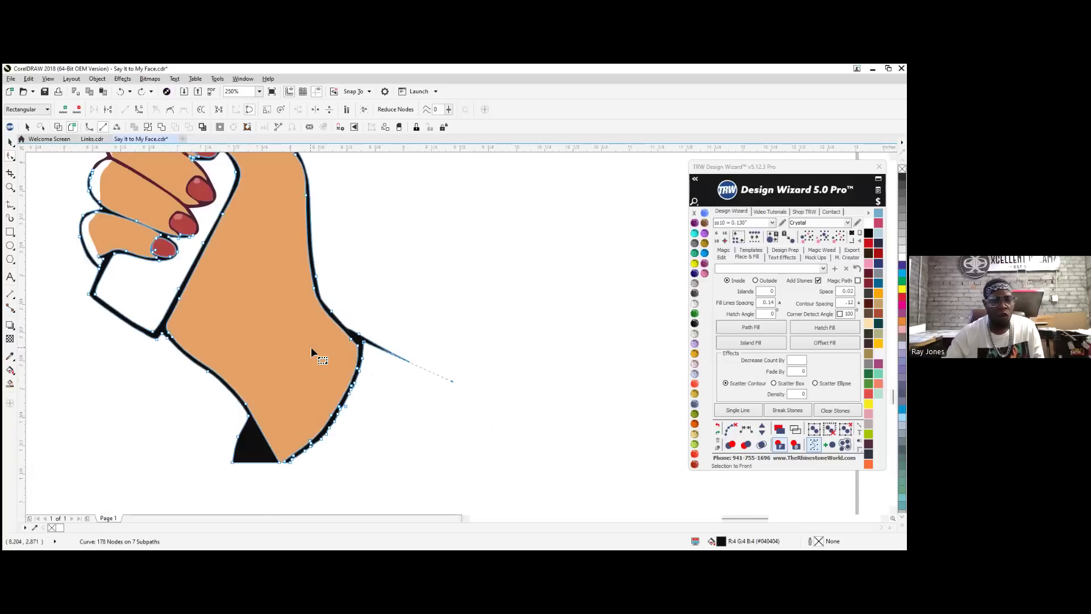
pyautogui.scroll(1, 312, 352)
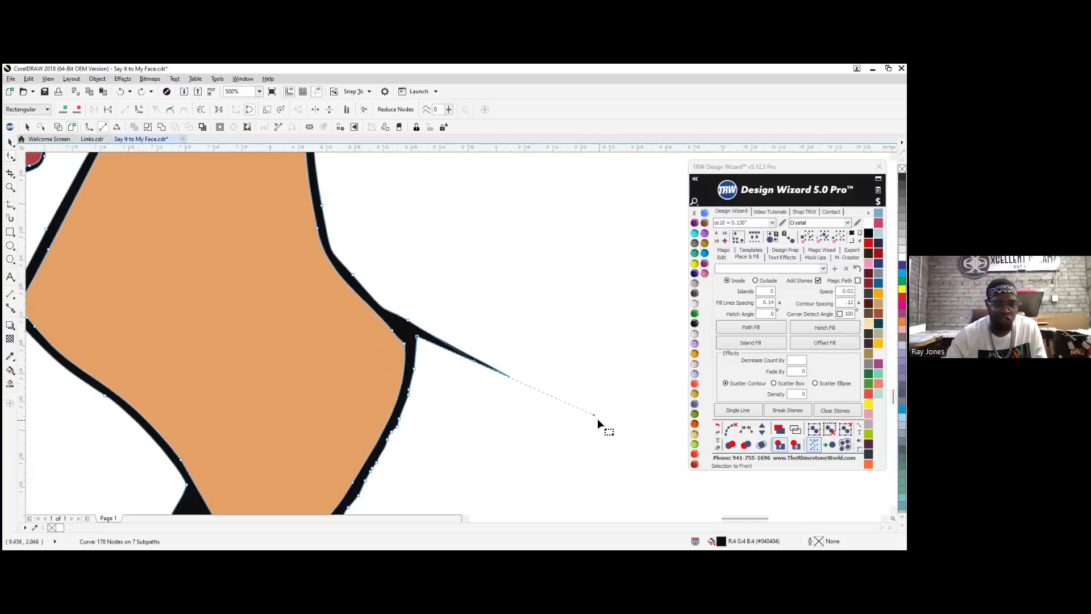
pyautogui.moveTo(594, 419); pyautogui.dragTo(410, 314)
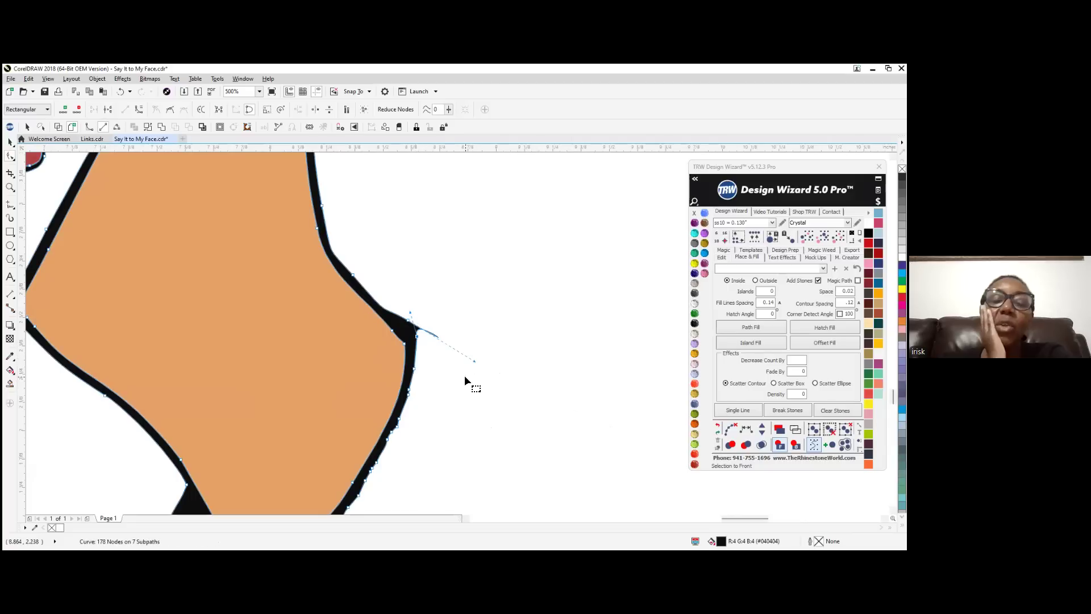
pyautogui.moveTo(474, 361); pyautogui.dragTo(404, 317)
# Adjust the remaining curve handle at the wrist's outer corner to round off the black outline, and finish node editing
pyautogui.scroll(5, 455, 313)
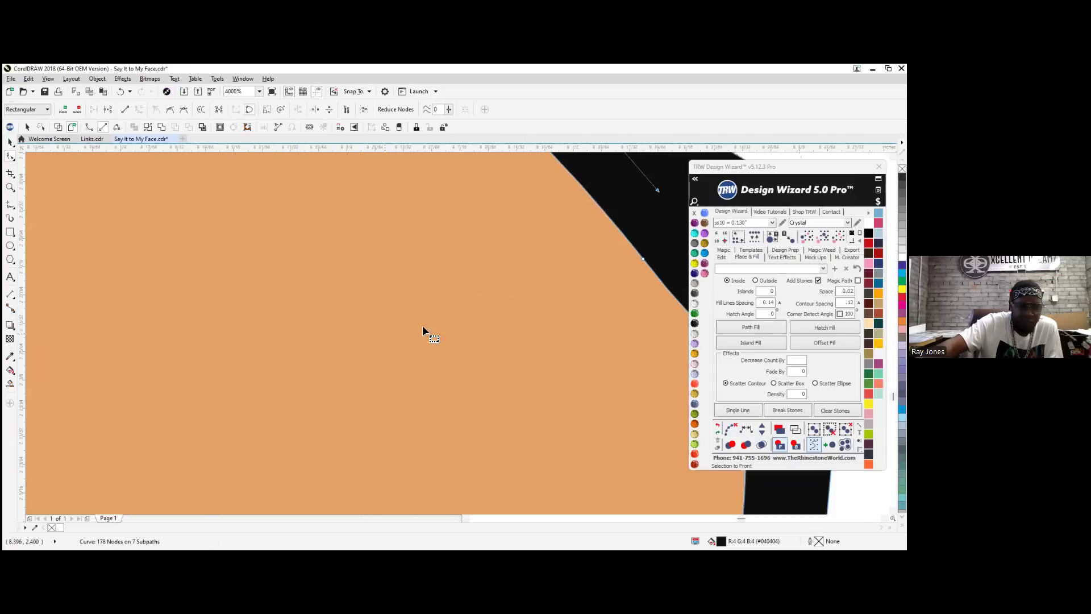
pyautogui.scroll(-3, 227, 414)
pyautogui.scroll(4, 222, 402)
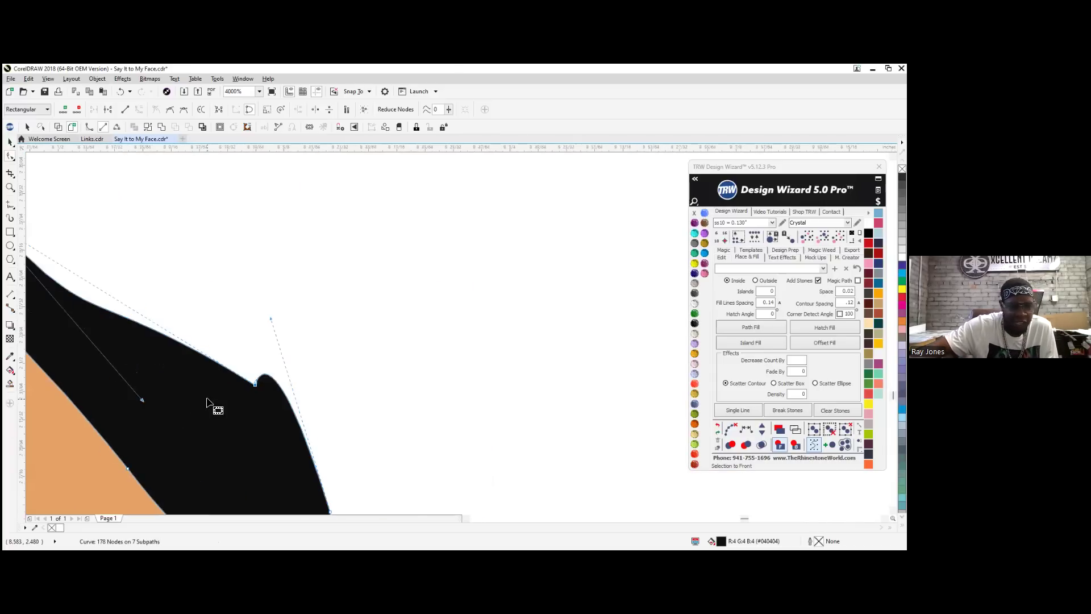
pyautogui.moveTo(335, 239); pyautogui.dragTo(397, 307)
pyautogui.scroll(-5, 402, 304)
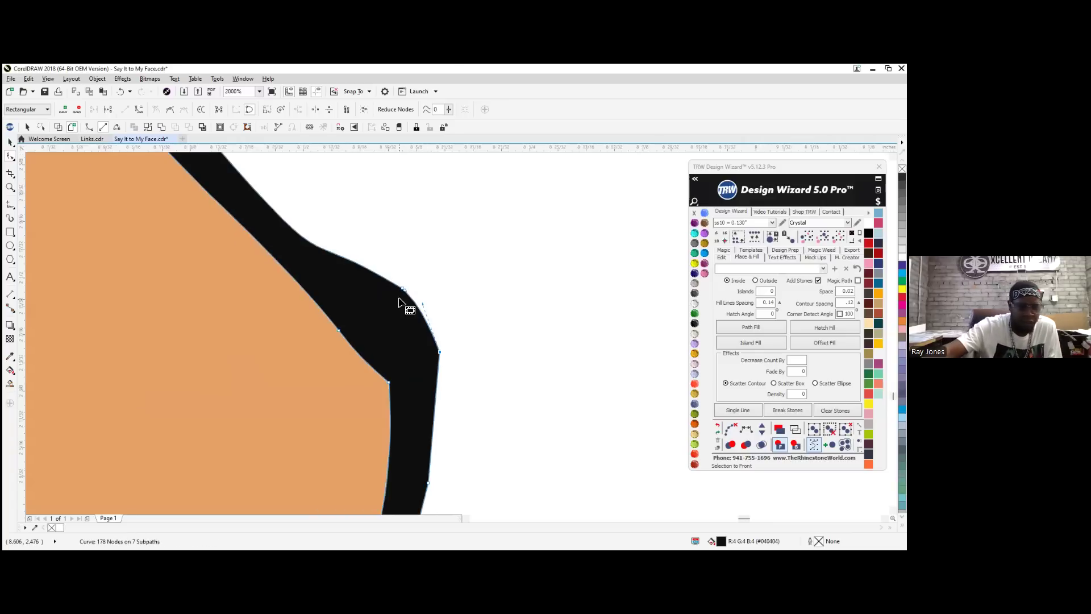
pyautogui.scroll(-2, 421, 288)
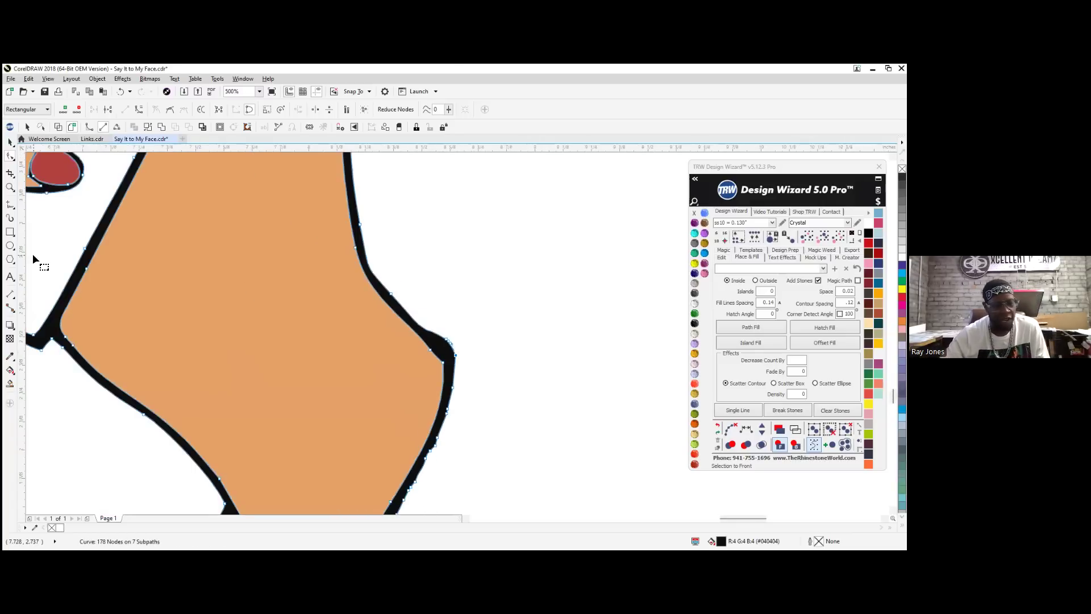
pyautogui.click(10, 142)
pyautogui.scroll(-2, 358, 353)
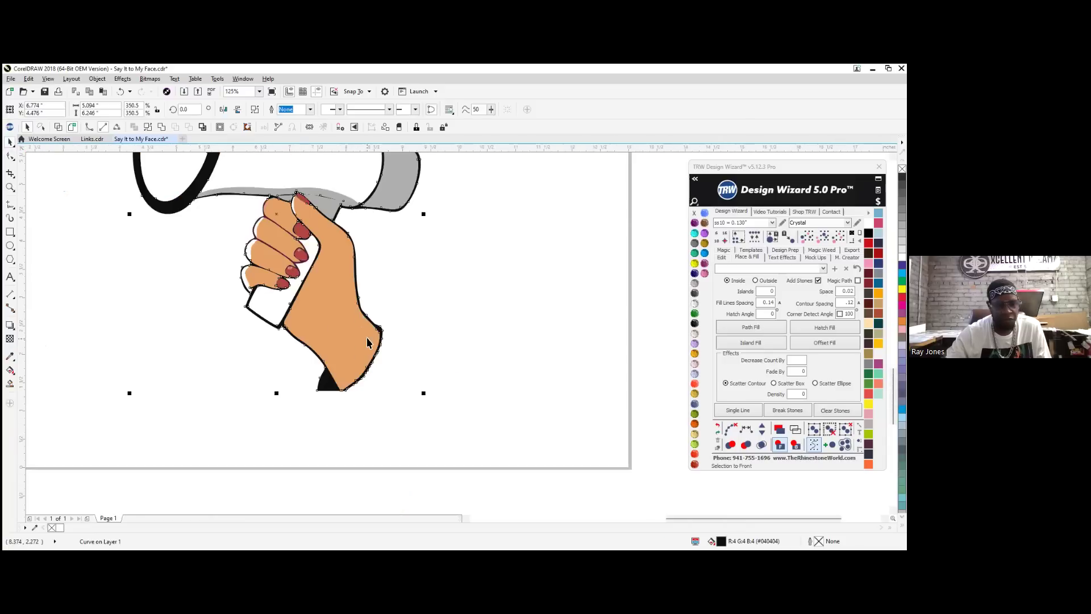
# Edit the black outline's nodes and delete the ones forming bumps along the lower outer edge of the wrist
pyautogui.scroll(5, 353, 380)
pyautogui.scroll(-3, 337, 311)
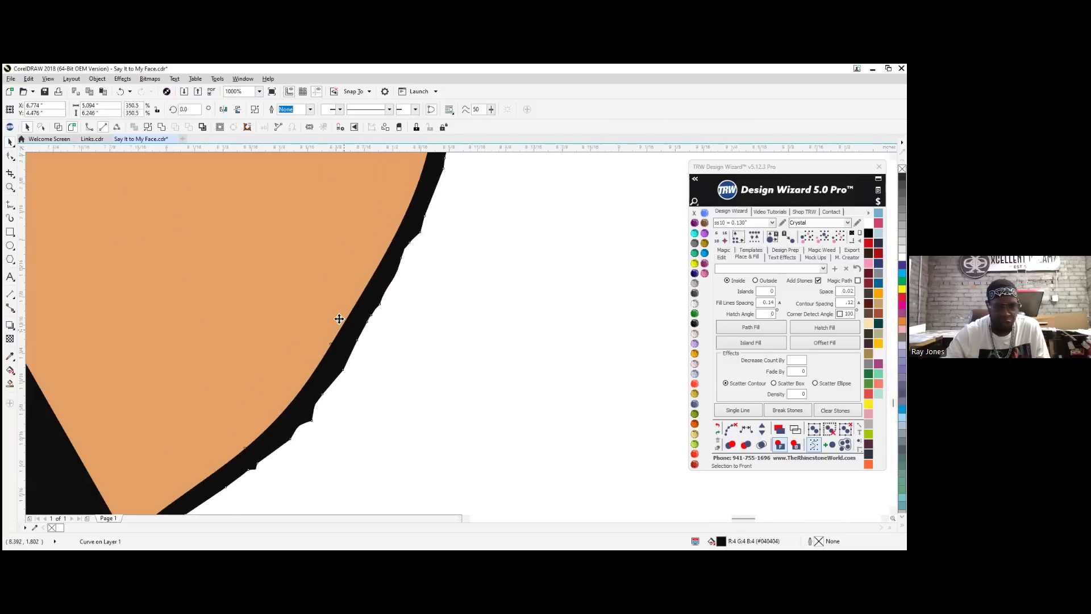
pyautogui.press('F10')
pyautogui.moveTo(353, 445); pyautogui.dragTo(299, 413)
pyautogui.press('Delete')
pyautogui.moveTo(390, 215); pyautogui.dragTo(388, 215)
pyautogui.press('Delete')
pyautogui.moveTo(395, 388); pyautogui.dragTo(353, 287)
pyautogui.press('Delete')
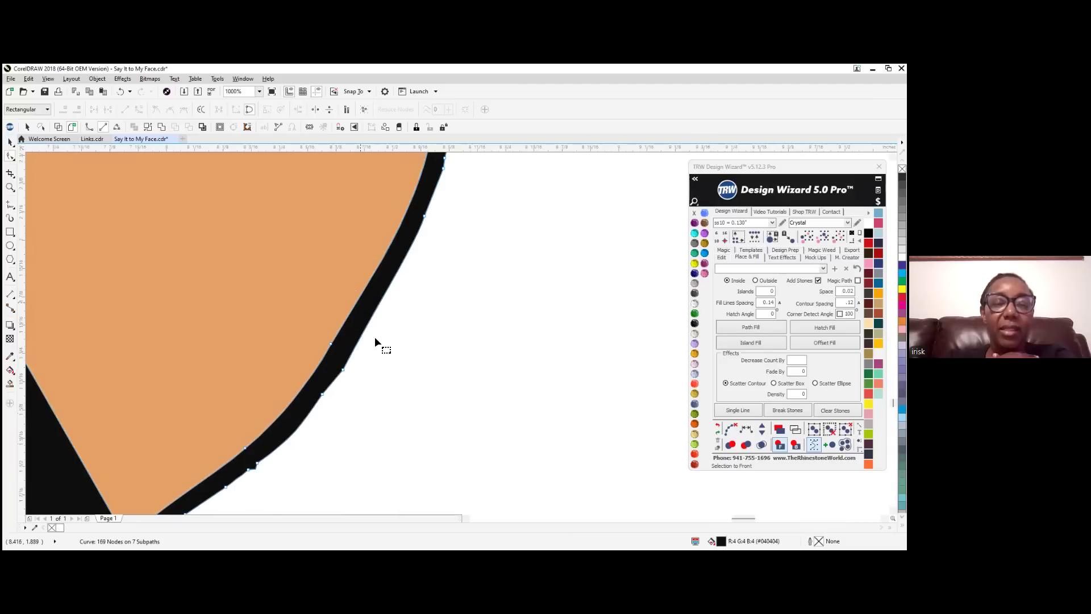
pyautogui.moveTo(349, 395); pyautogui.dragTo(305, 356)
pyautogui.press('Delete')
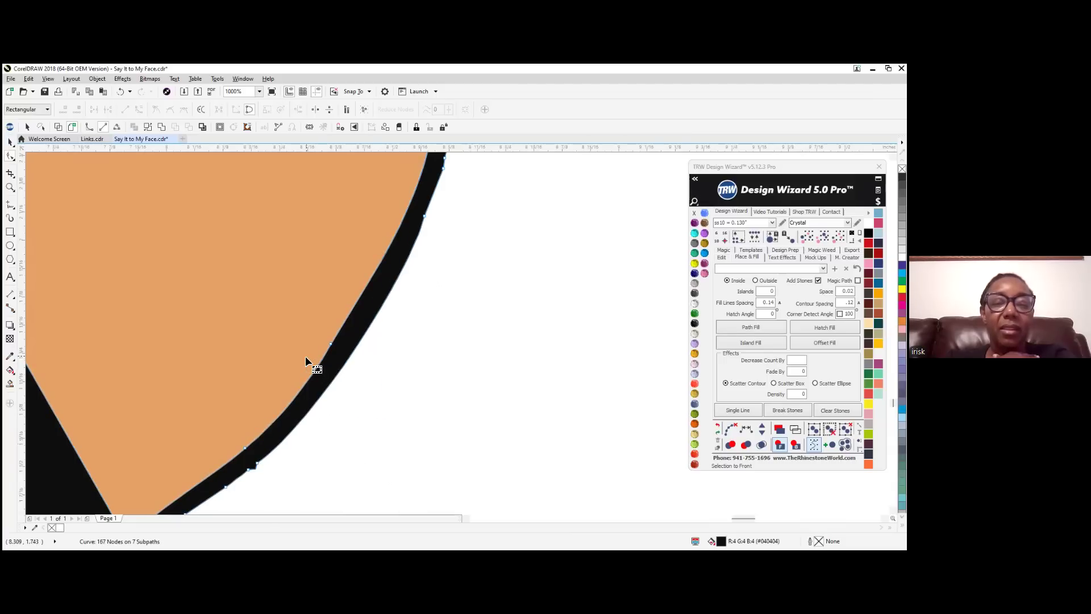
# Delete the surplus nodes along the upper outer edge of the wrist outline, just below its rounded corner
pyautogui.scroll(-1, 401, 457)
pyautogui.scroll(1, 433, 325)
pyautogui.moveTo(441, 437); pyautogui.dragTo(373, 338)
pyautogui.press('Delete')
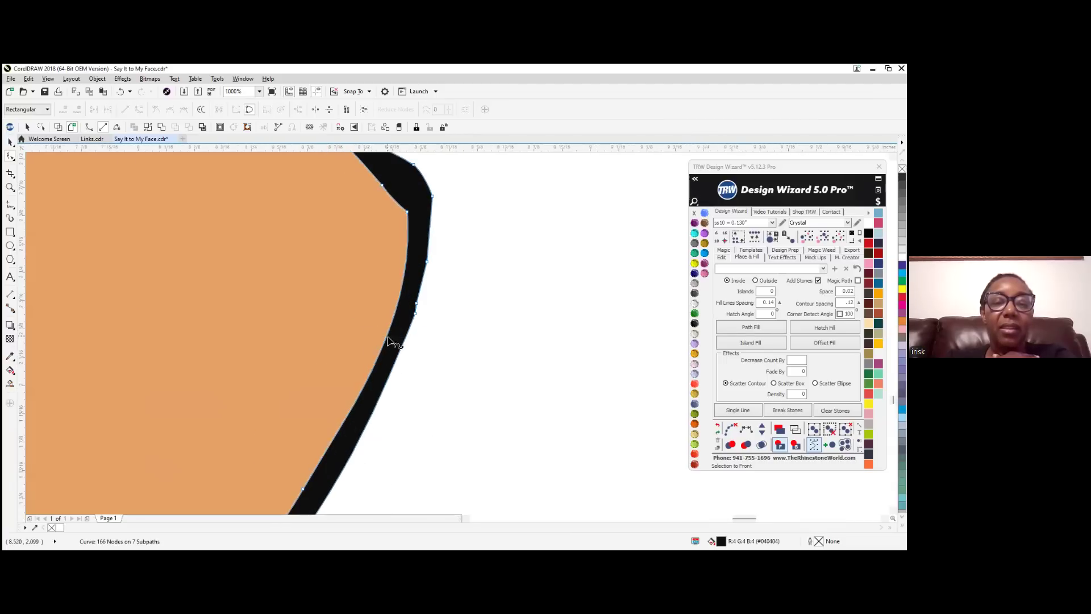
pyautogui.moveTo(452, 340); pyautogui.dragTo(384, 278)
pyautogui.press('Delete')
pyautogui.moveTo(454, 287); pyautogui.dragTo(465, 294)
pyautogui.press('Delete')
pyautogui.scroll(-2, 489, 280)
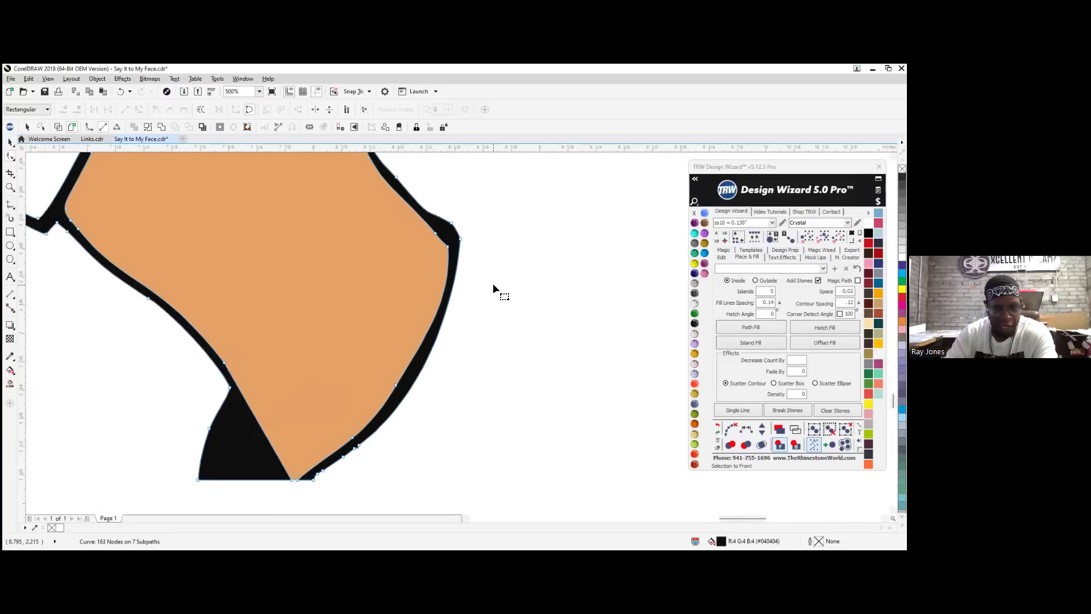
# Delete the nodes forming the small notch on the outer outline just above the wrist's bottom tip
pyautogui.scroll(4, 407, 391)
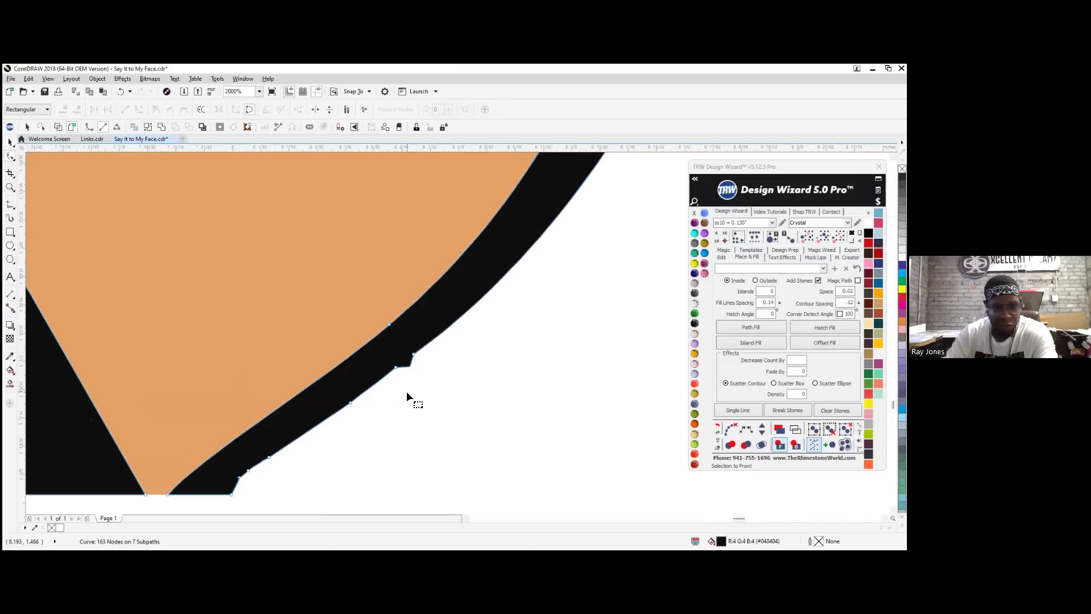
pyautogui.moveTo(546, 429); pyautogui.dragTo(256, 336)
pyautogui.press('Delete')
pyautogui.scroll(-2, 365, 338)
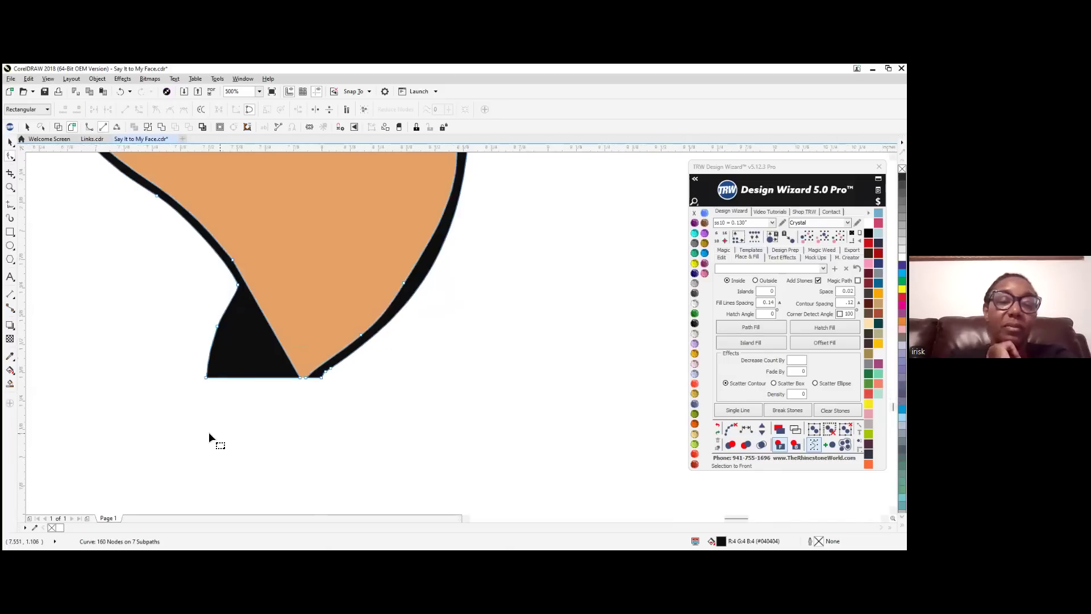
# Delete the remaining stepped nodes on the outer outline right beside the wrist's bottom end
pyautogui.scroll(3, 266, 407)
pyautogui.scroll(-2, 489, 294)
pyautogui.scroll(1, 411, 318)
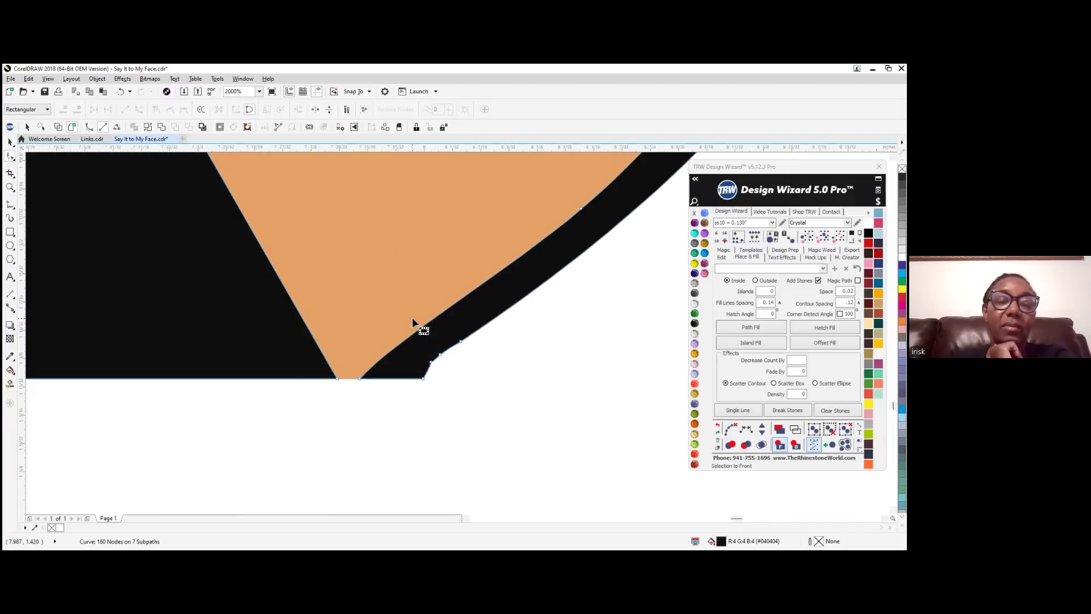
pyautogui.scroll(1, 461, 361)
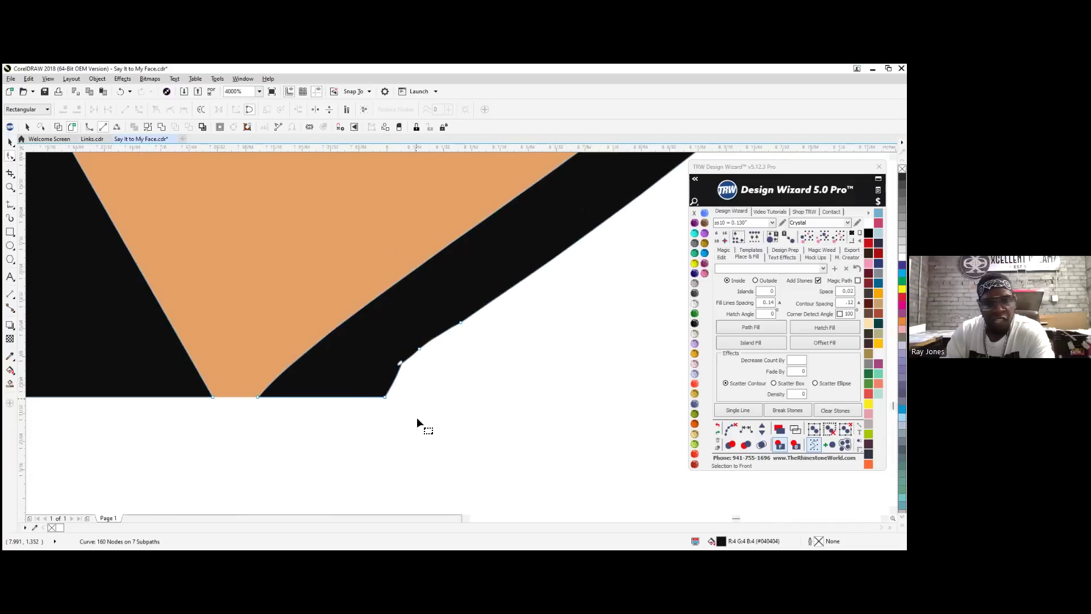
pyautogui.moveTo(511, 359); pyautogui.dragTo(363, 291)
pyautogui.press('Delete')
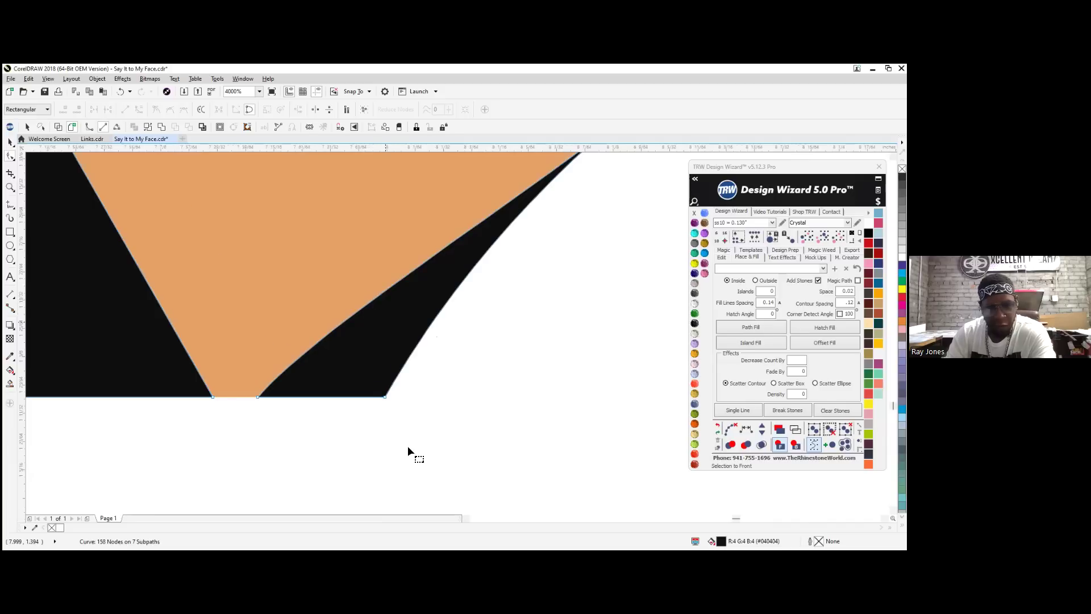
# Reshape the outer wrist curve with its end handles so the black outline follows the skin edge evenly, and finish node editing
pyautogui.scroll(-2, 420, 432)
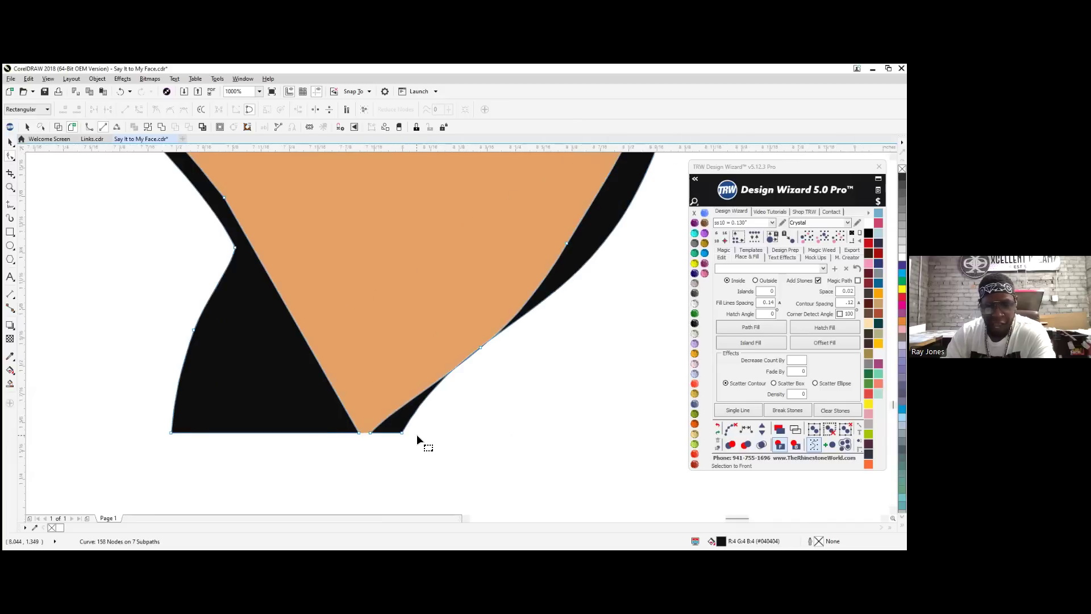
pyautogui.moveTo(401, 433); pyautogui.dragTo(451, 368)
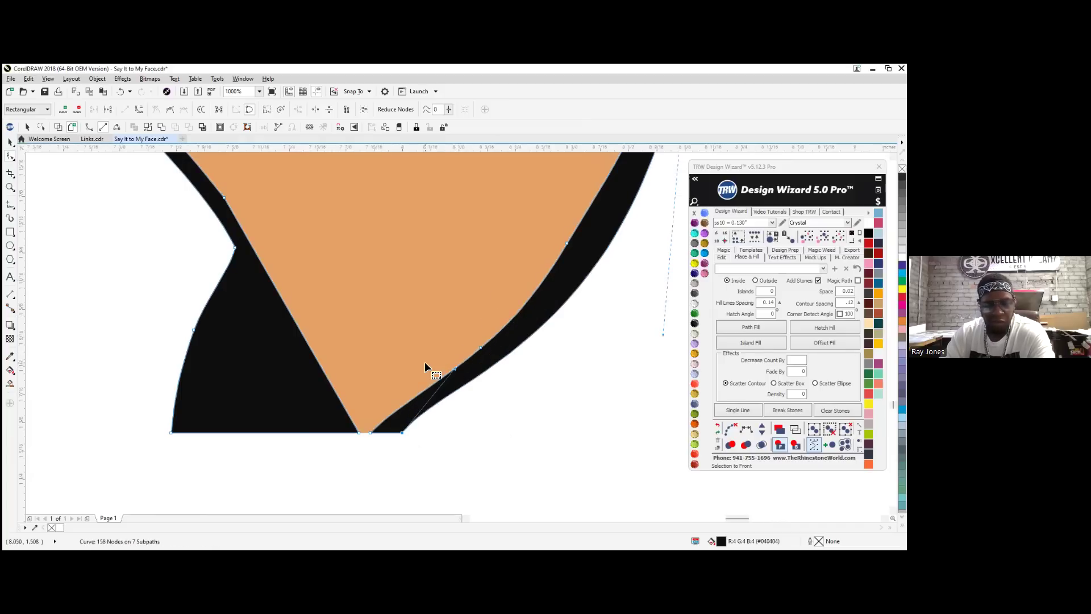
pyautogui.scroll(-3, 425, 362)
pyautogui.scroll(3, 448, 412)
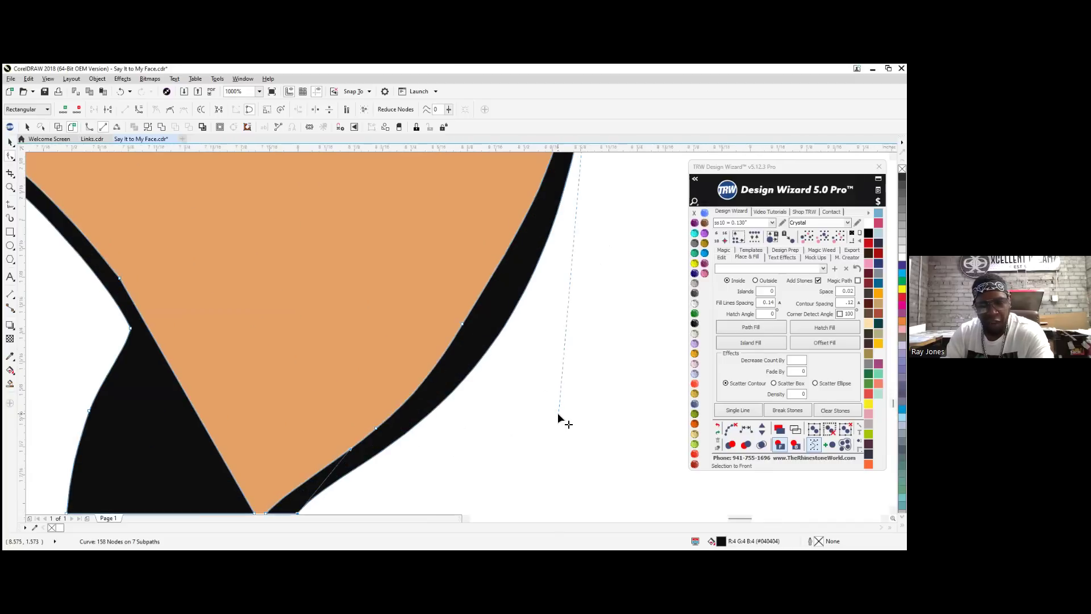
pyautogui.moveTo(558, 419); pyautogui.dragTo(538, 397)
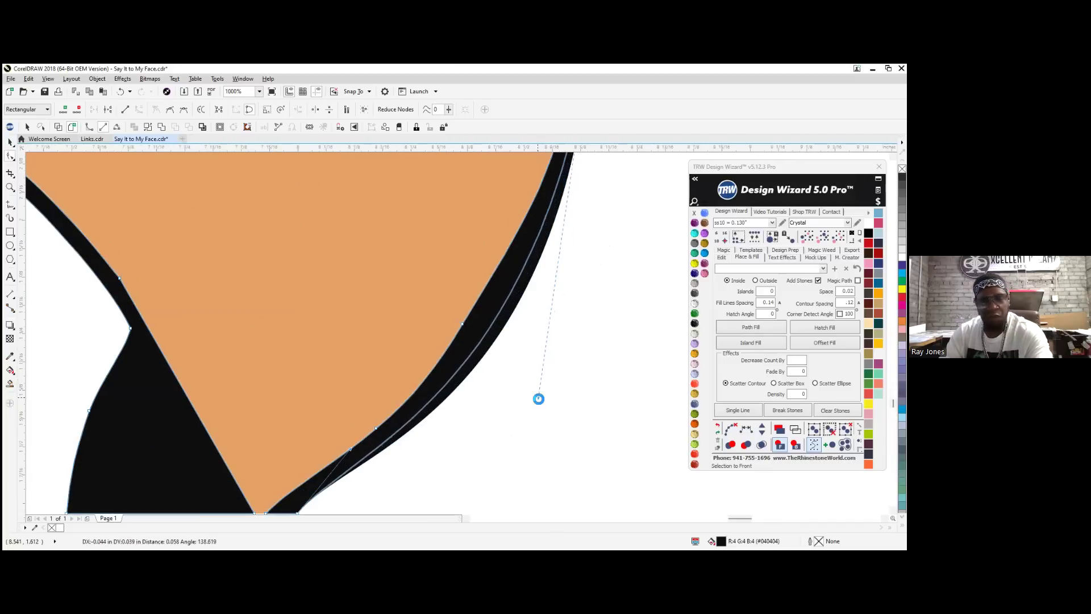
pyautogui.scroll(-5, 516, 413)
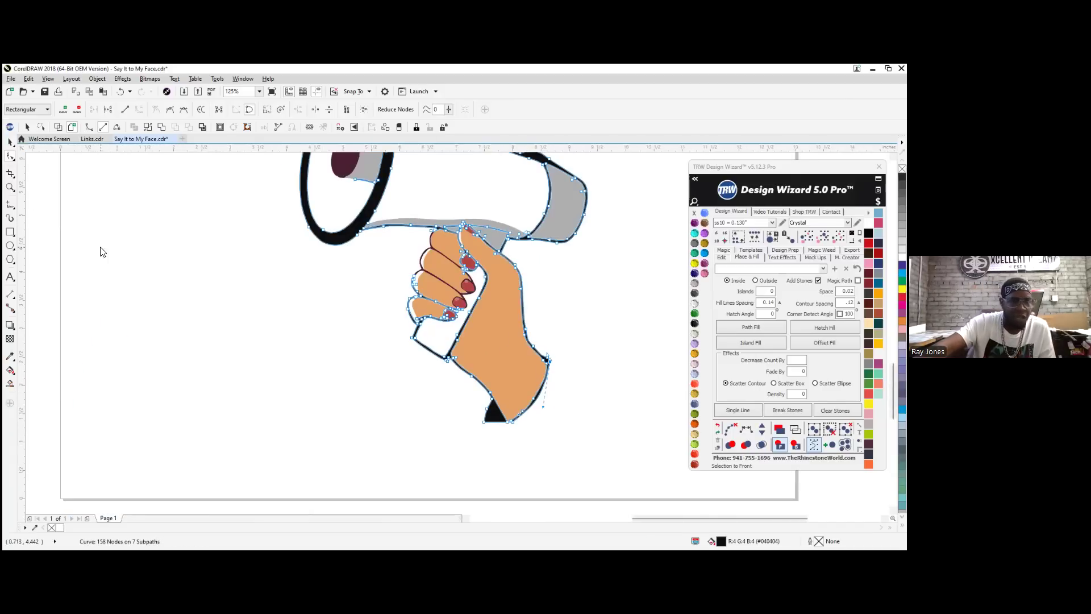
pyautogui.click(11, 141)
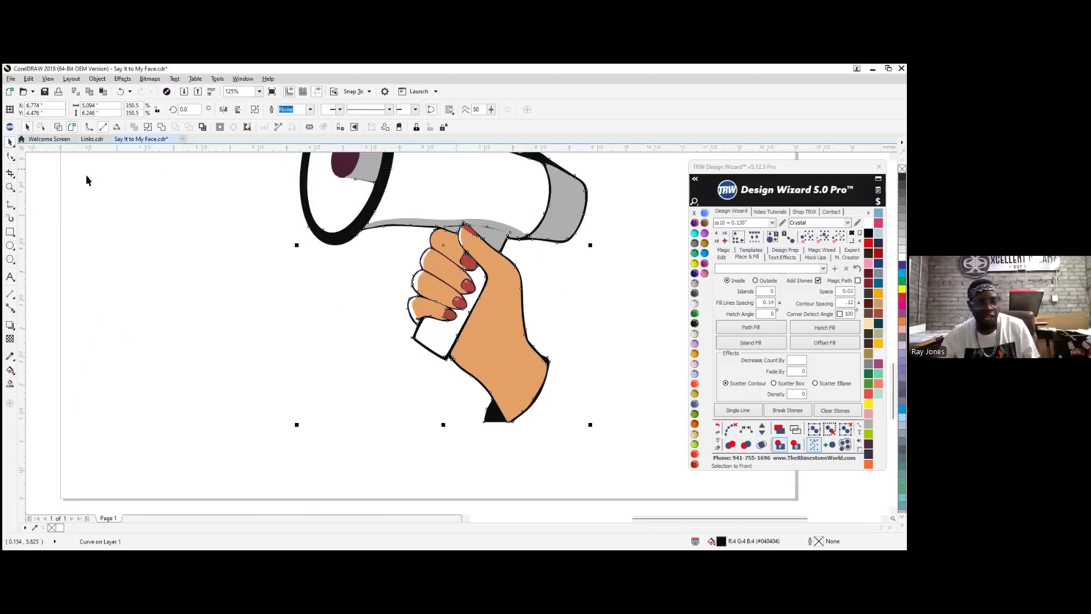
# Edit the black outline's nodes again and delete the two on the outer side and lower corner of the black wedge below the wrist
pyautogui.scroll(3, 406, 401)
pyautogui.scroll(-3, 401, 405)
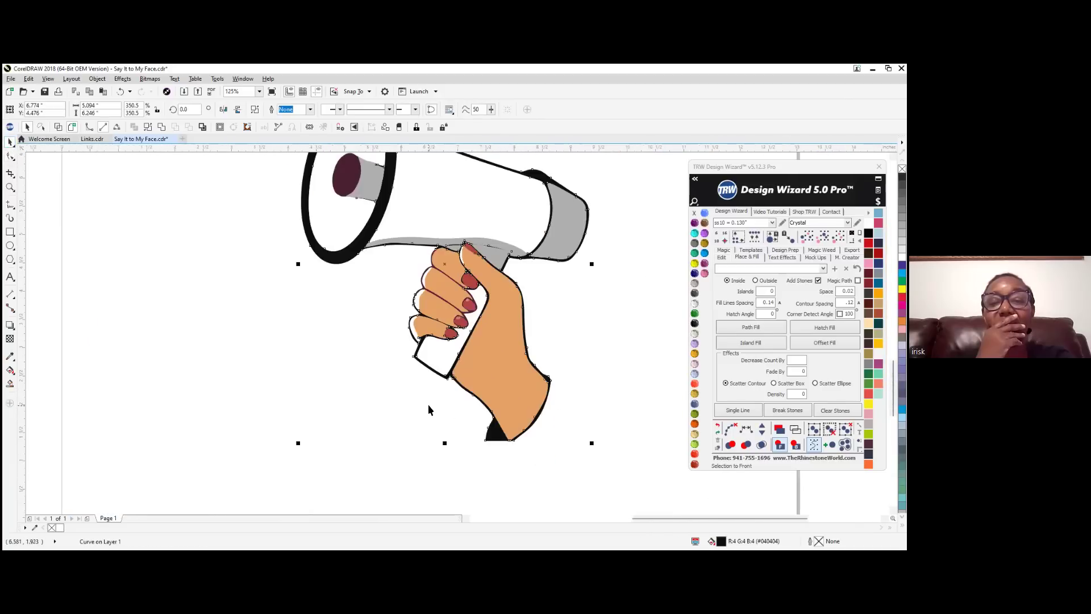
pyautogui.click(595, 370)
pyautogui.scroll(3, 473, 442)
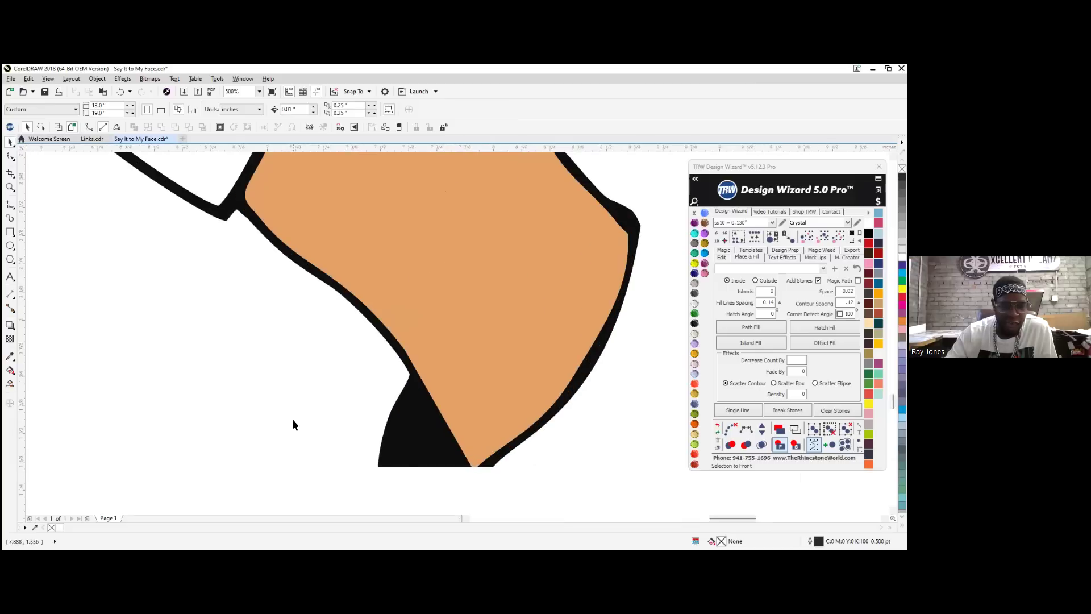
pyautogui.press('F10')
pyautogui.click(421, 452)
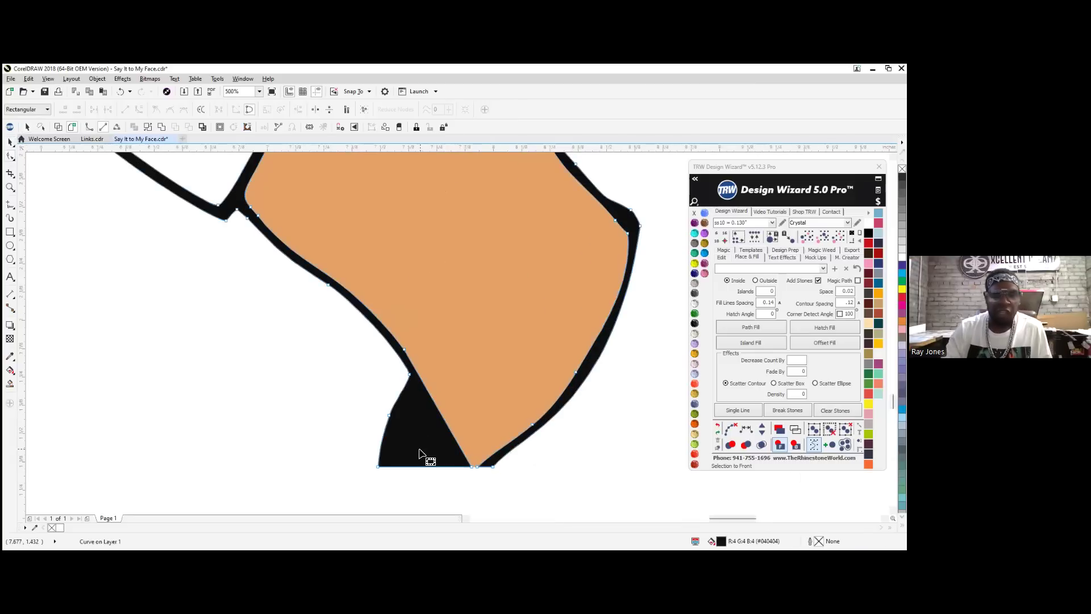
pyautogui.moveTo(339, 388); pyautogui.dragTo(411, 480)
pyautogui.press('Delete')
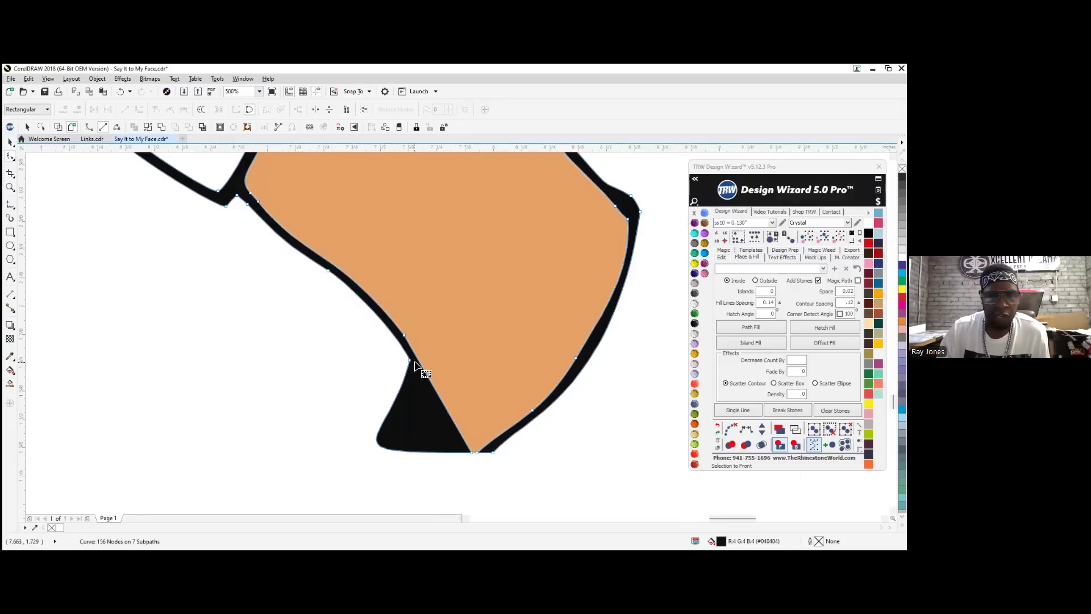
# Reshape the black wedge below the wrist with its curve handles into a thin outline along the skin edge, and finish node editing
pyautogui.click(409, 360)
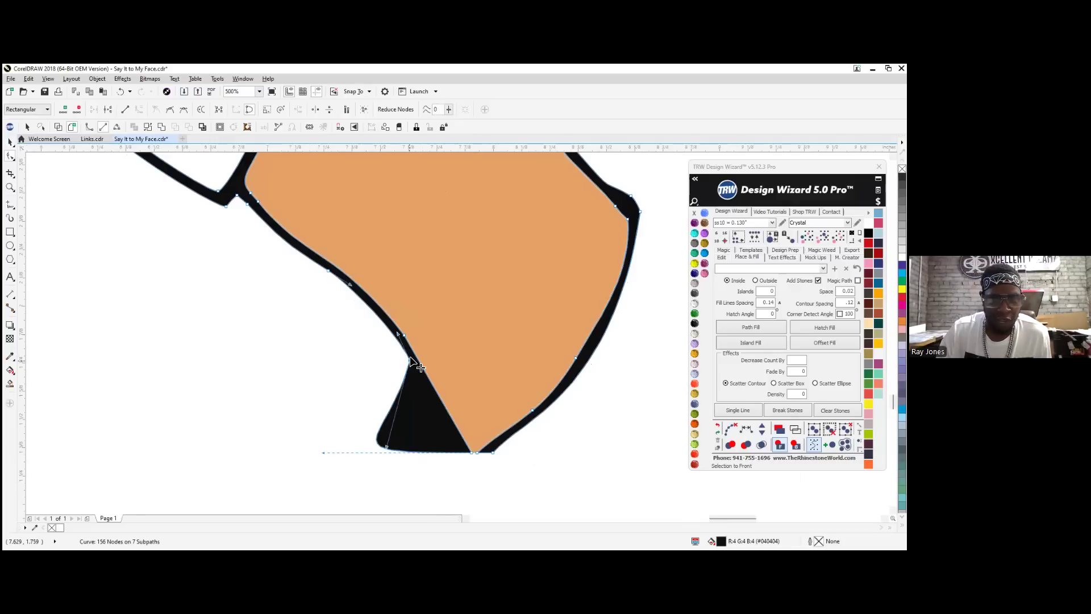
pyautogui.click(389, 450)
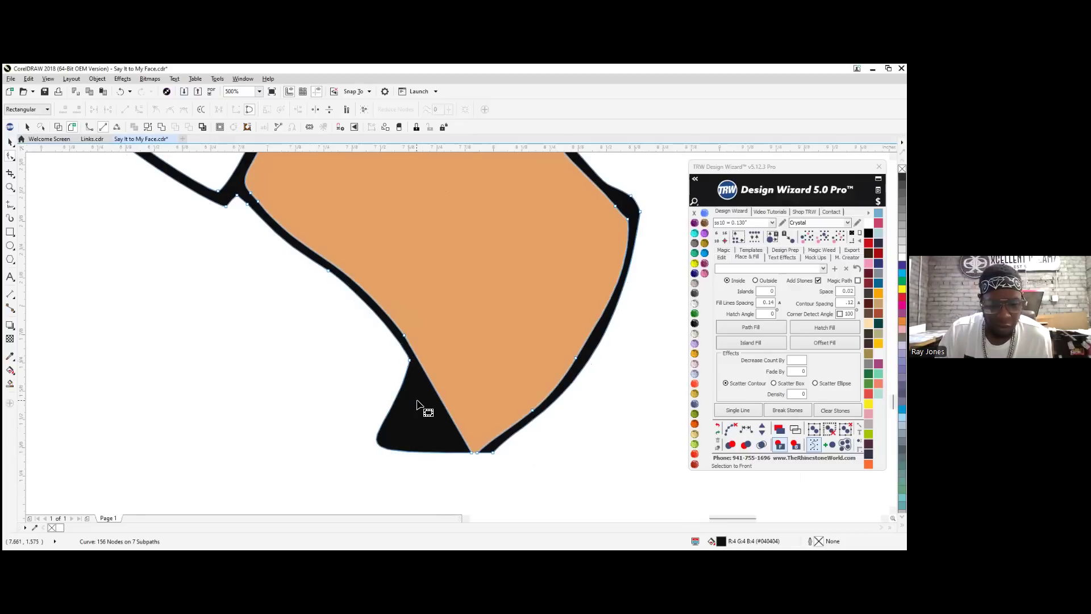
pyautogui.click(410, 361)
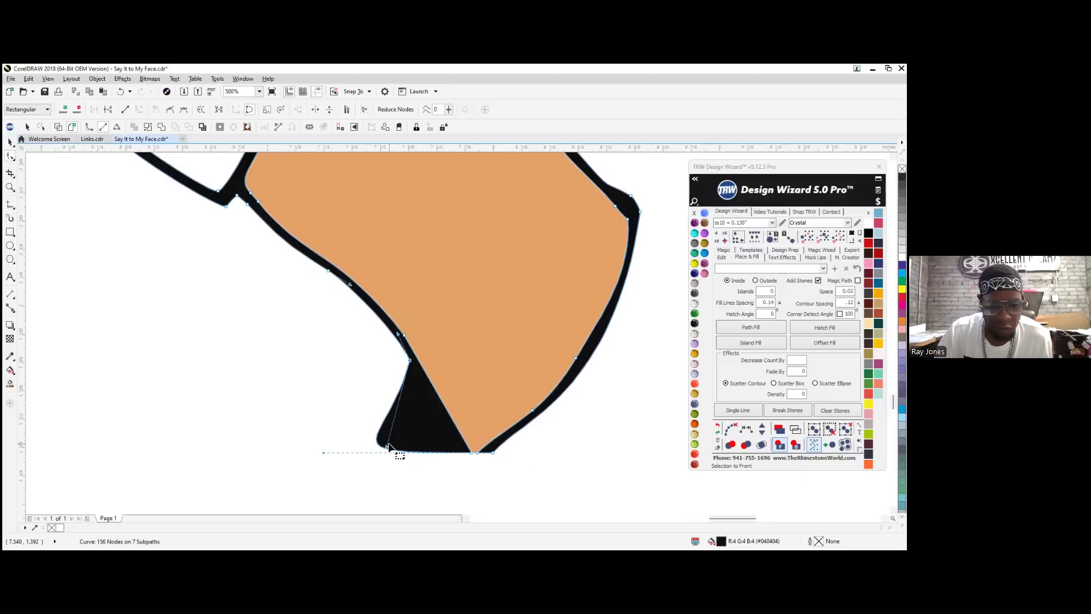
pyautogui.moveTo(387, 446); pyautogui.dragTo(411, 361)
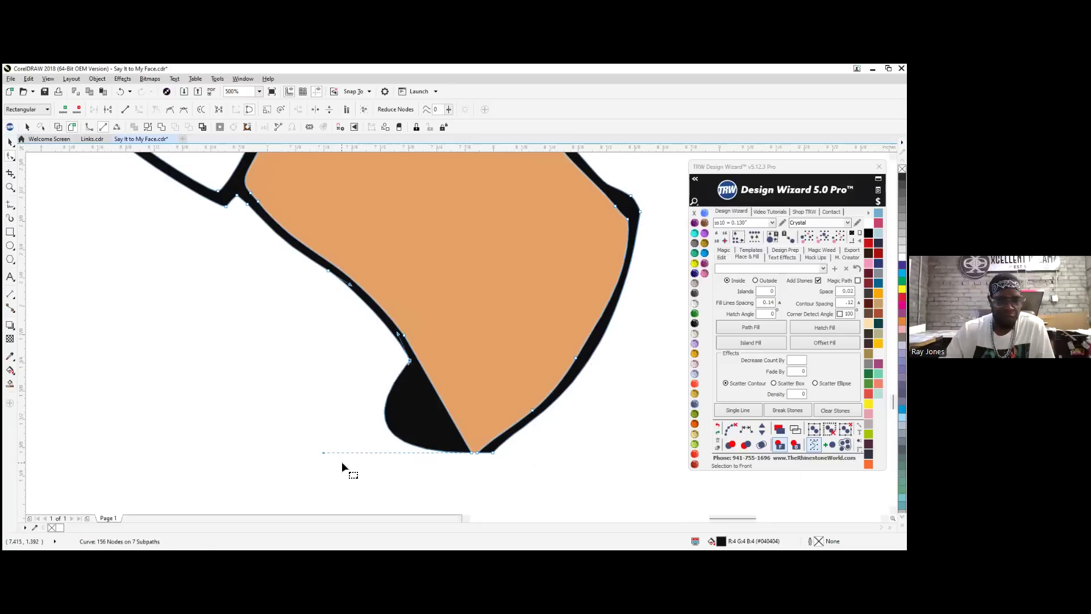
pyautogui.moveTo(326, 453); pyautogui.dragTo(465, 482)
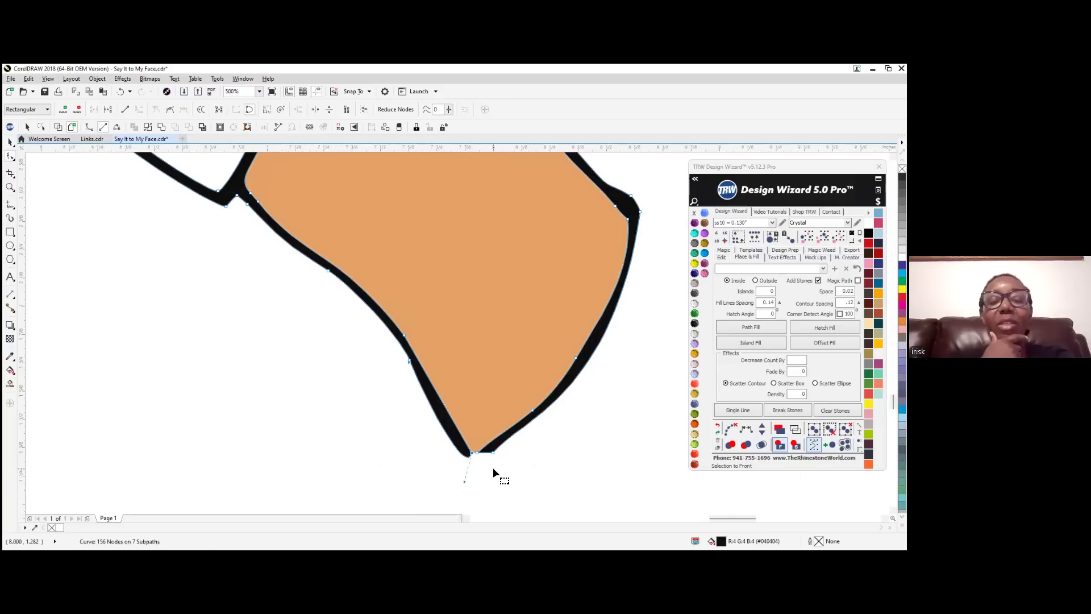
pyautogui.scroll(2, 492, 467)
pyautogui.scroll(-2, 426, 438)
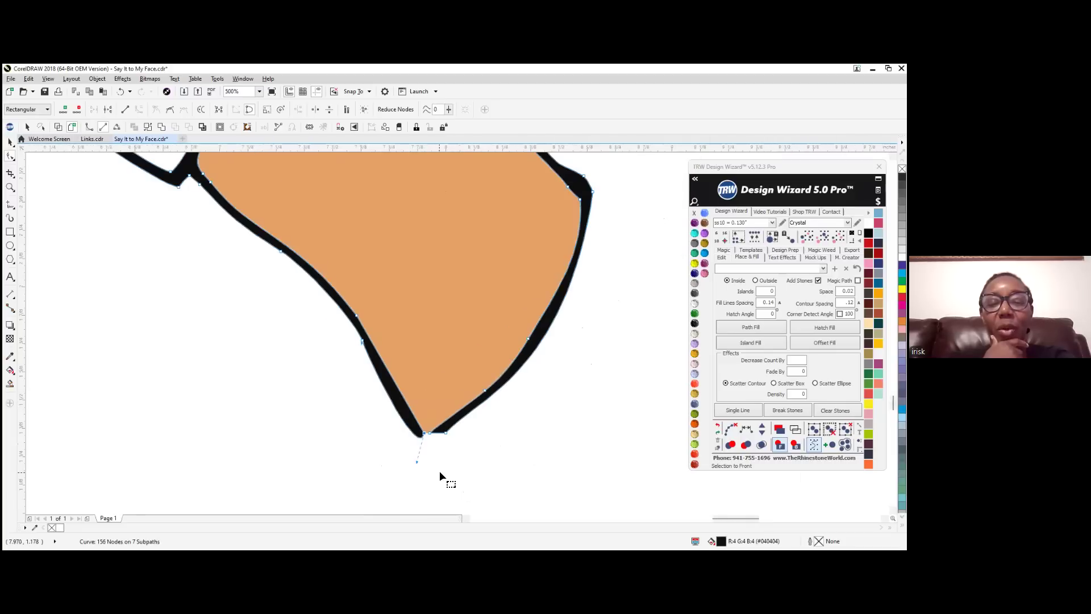
pyautogui.scroll(-2, 369, 357)
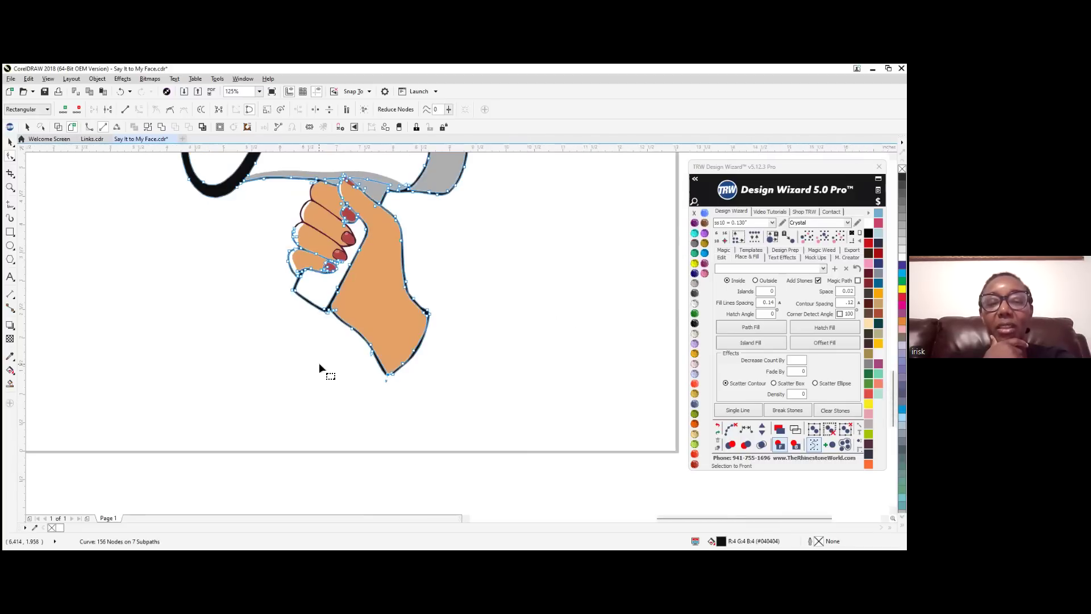
pyautogui.click(9, 142)
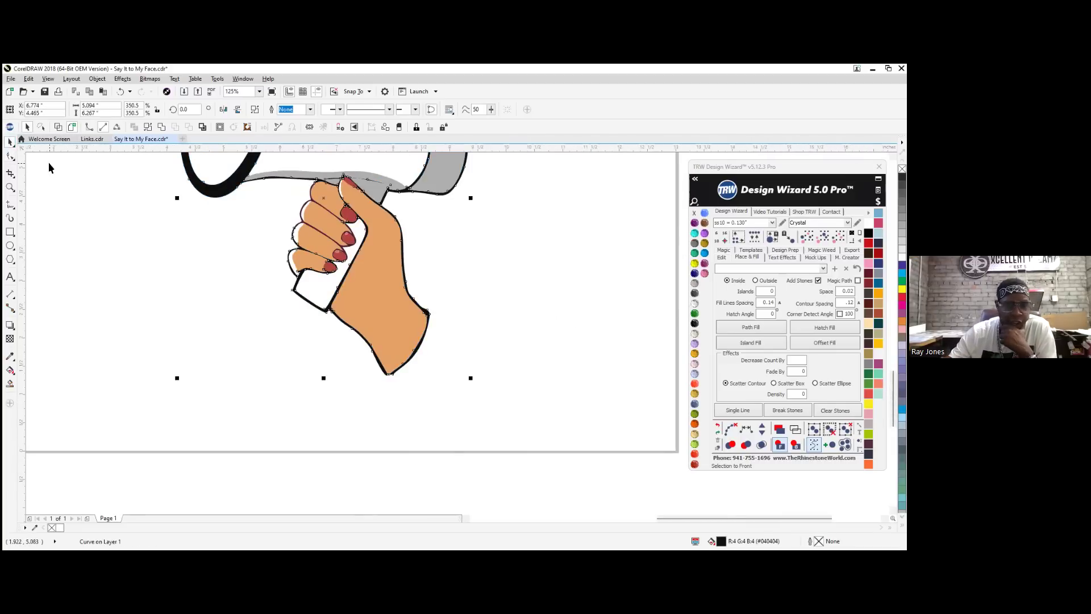
pyautogui.click(235, 256)
# Examine the outlines of the handle, thumb and fingers up close, including the spot where the maroon line meets the black one
pyautogui.scroll(2, 274, 288)
pyautogui.scroll(-1, 335, 334)
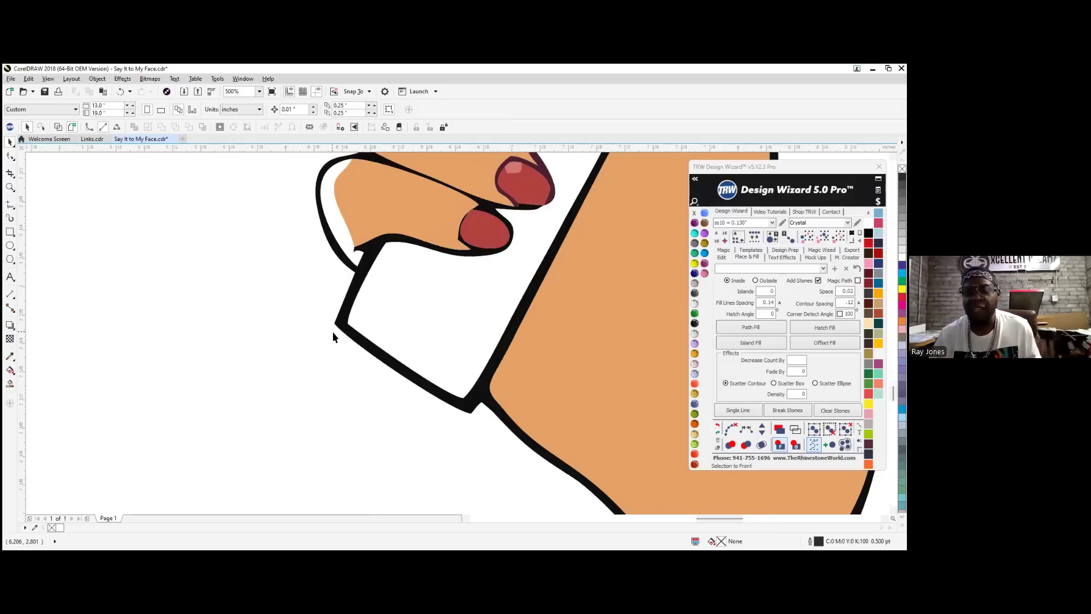
pyautogui.scroll(-1, 328, 361)
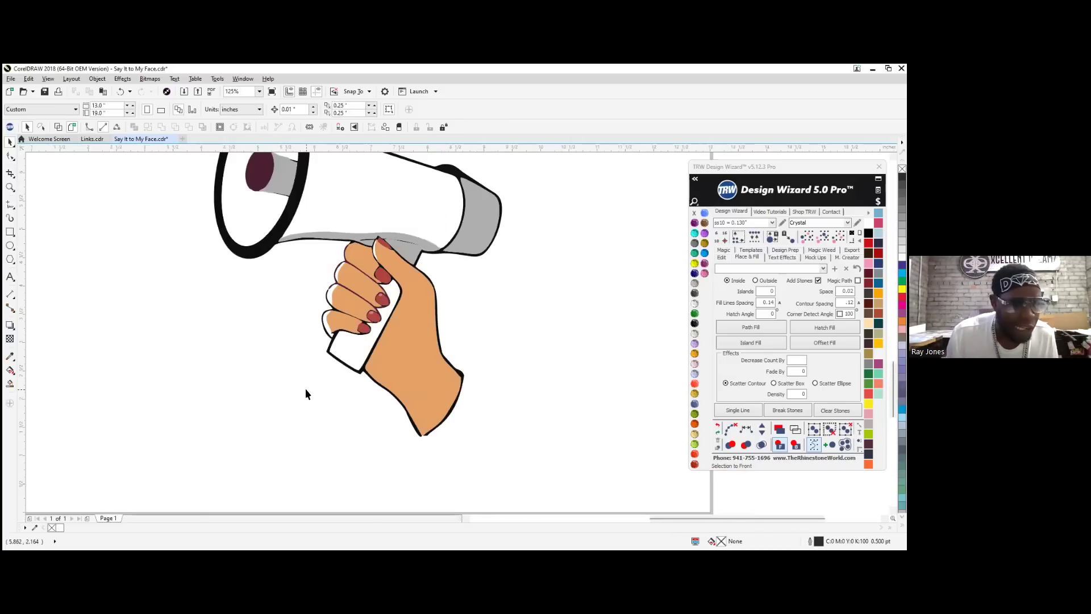
pyautogui.scroll(1, 381, 235)
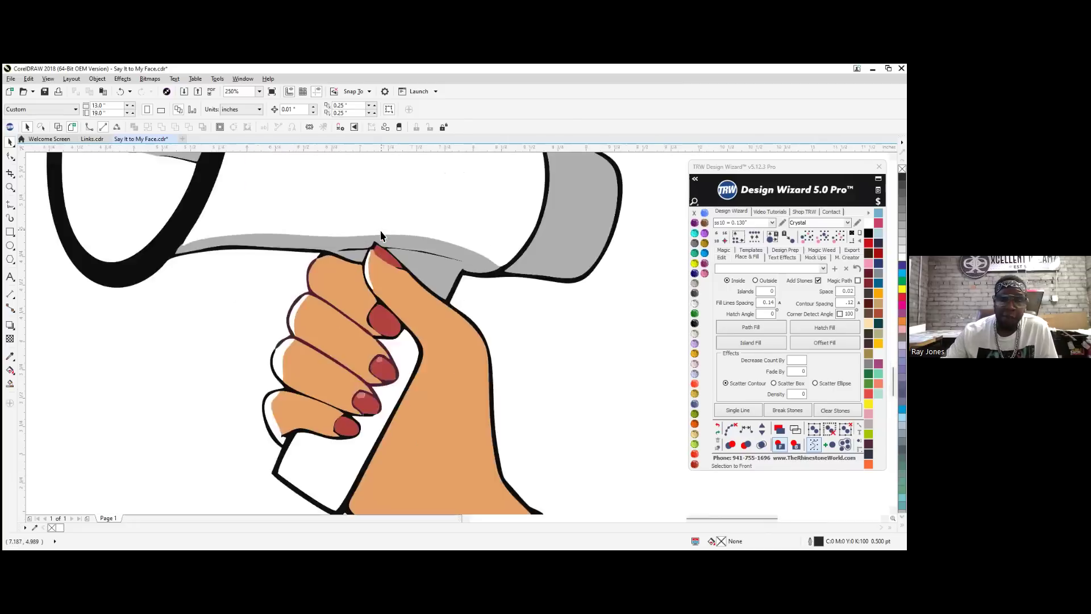
pyautogui.scroll(1, 381, 235)
pyautogui.scroll(2, 381, 247)
pyautogui.scroll(-3, 352, 307)
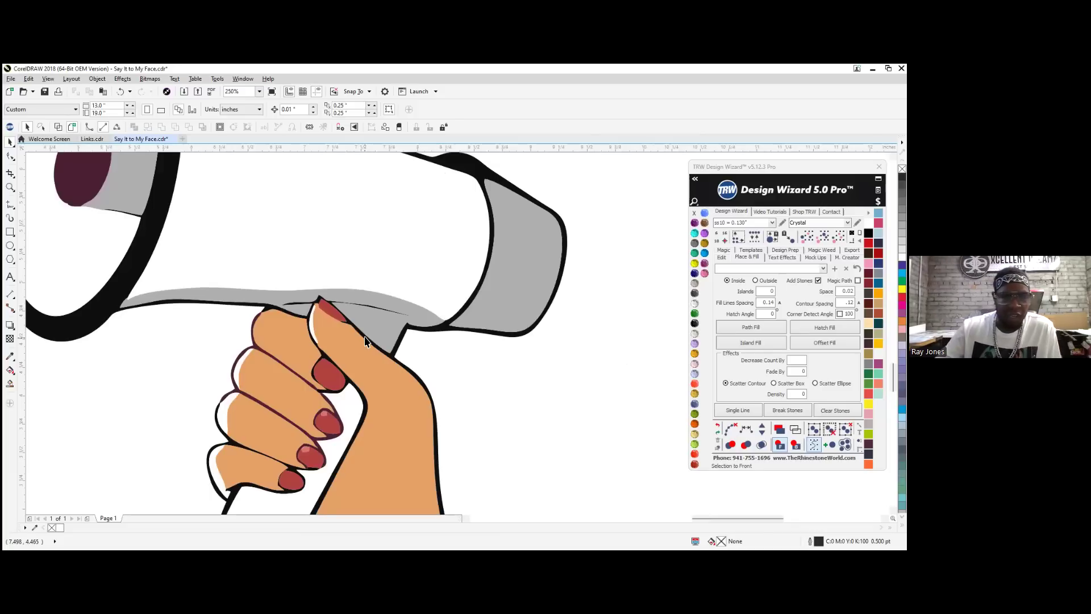
pyautogui.scroll(5, 223, 417)
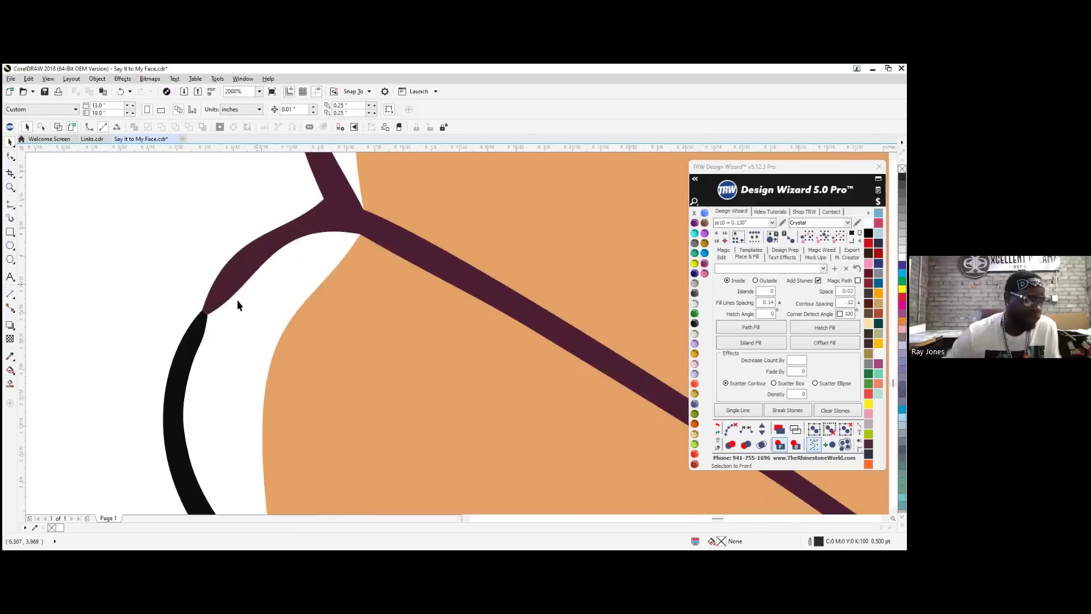
pyautogui.scroll(-2, 164, 370)
pyautogui.scroll(2, 239, 284)
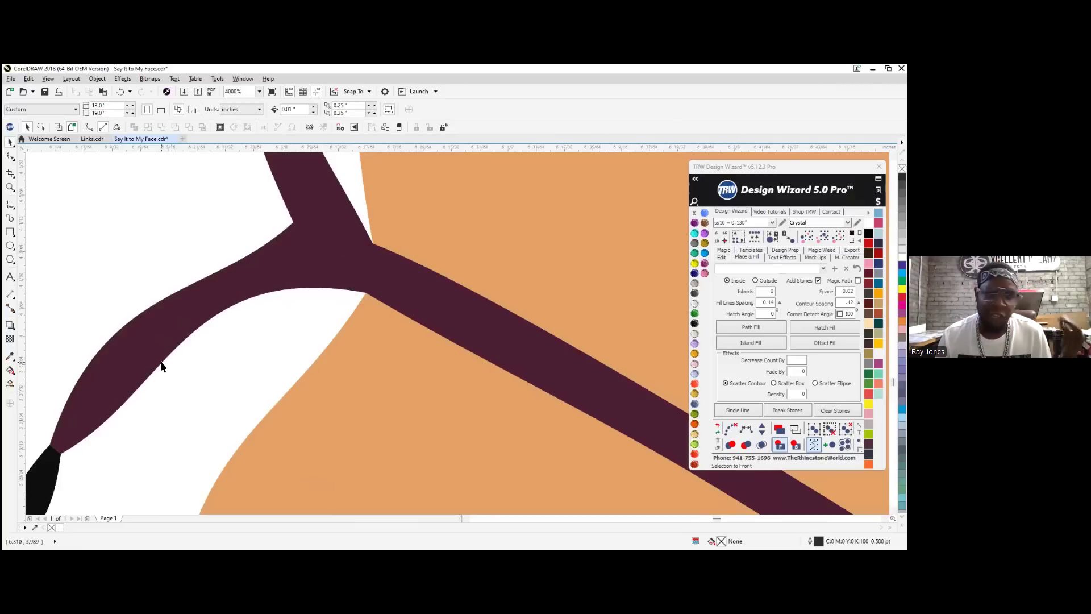
# Select the maroon finger outline together with the black outline and examine both around the nails and thumb
pyautogui.click(317, 250)
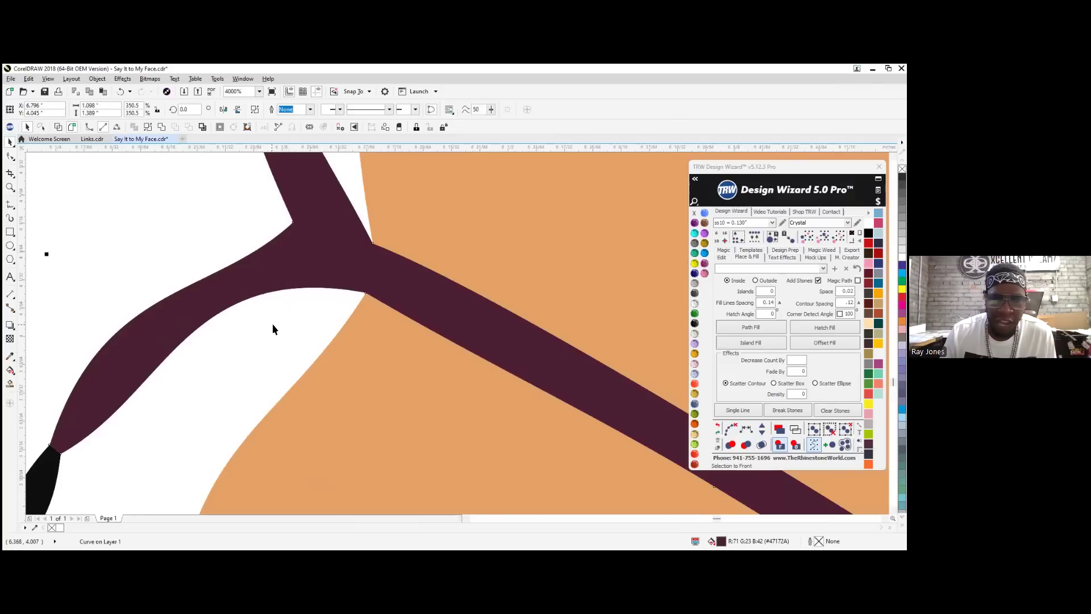
pyautogui.scroll(-3, 314, 292)
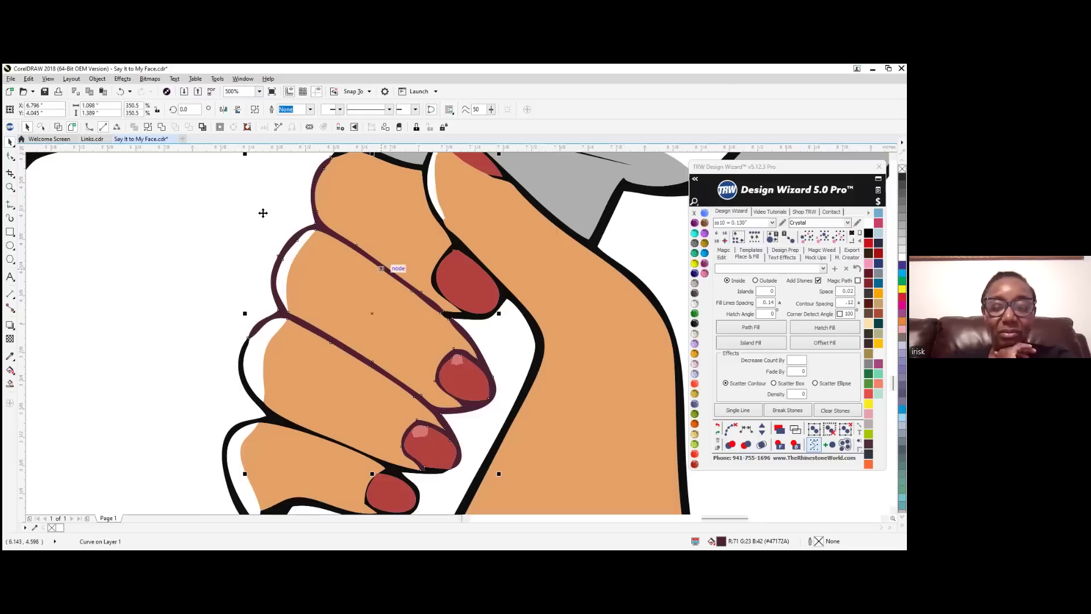
pyautogui.scroll(3, 462, 248)
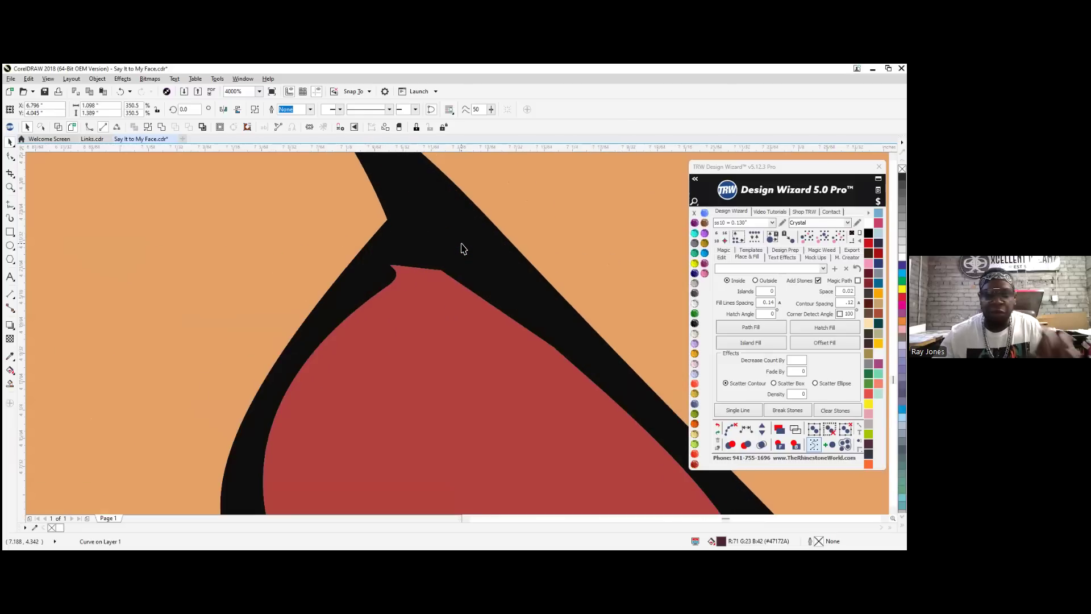
pyautogui.scroll(-5, 461, 318)
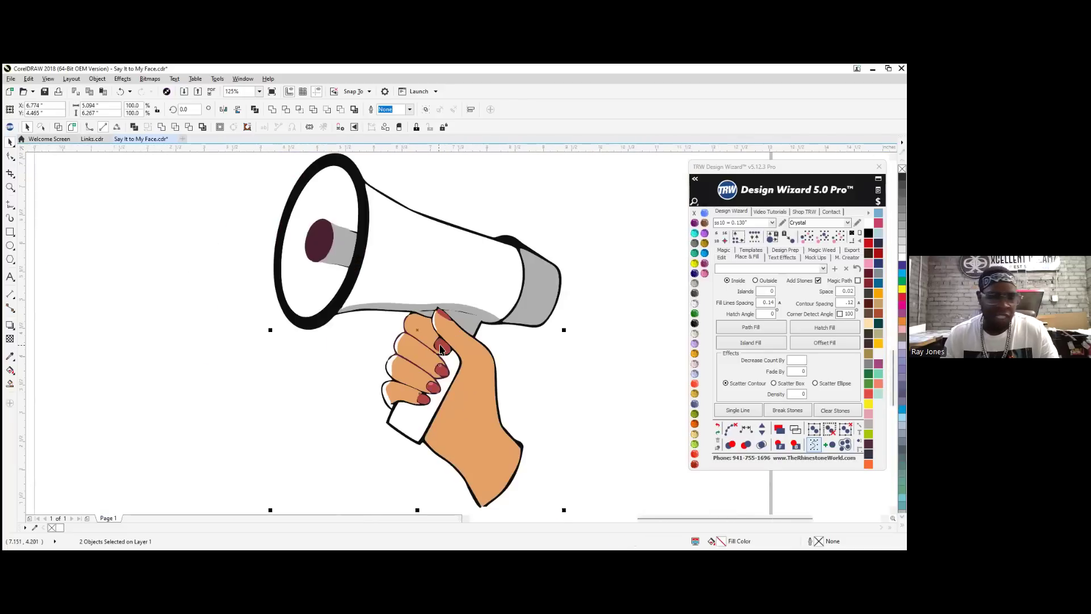
pyautogui.scroll(1, 438, 394)
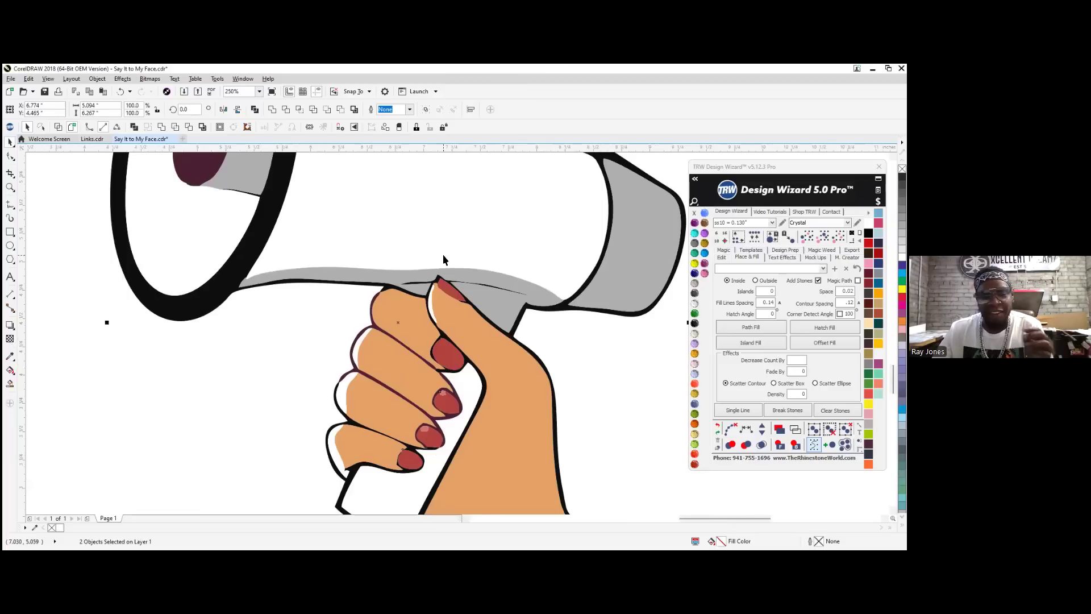
pyautogui.scroll(-3, 443, 260)
pyautogui.scroll(1, 496, 284)
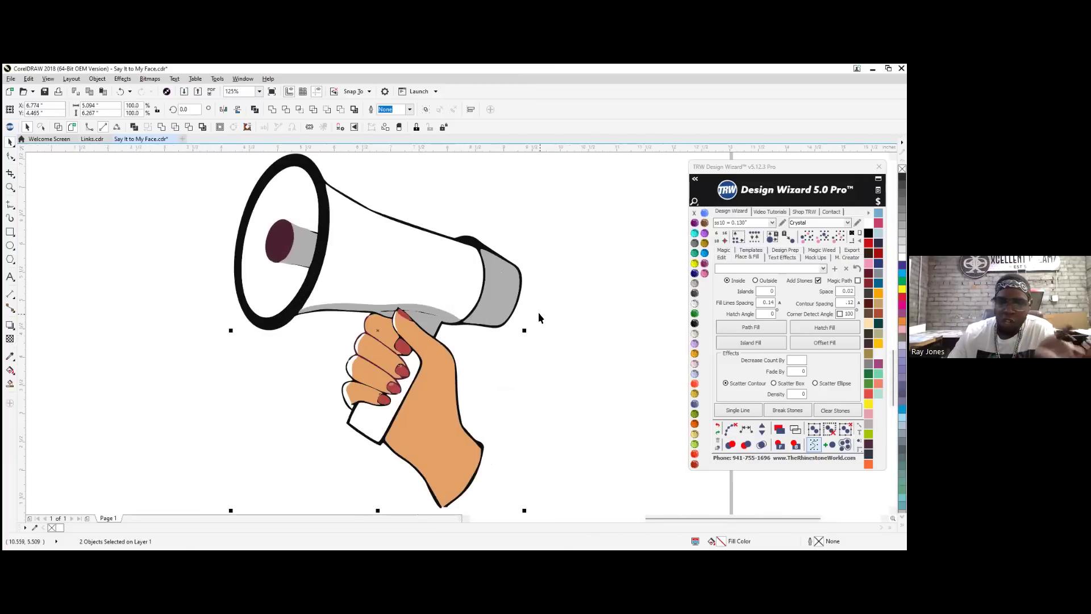
pyautogui.scroll(2, 403, 321)
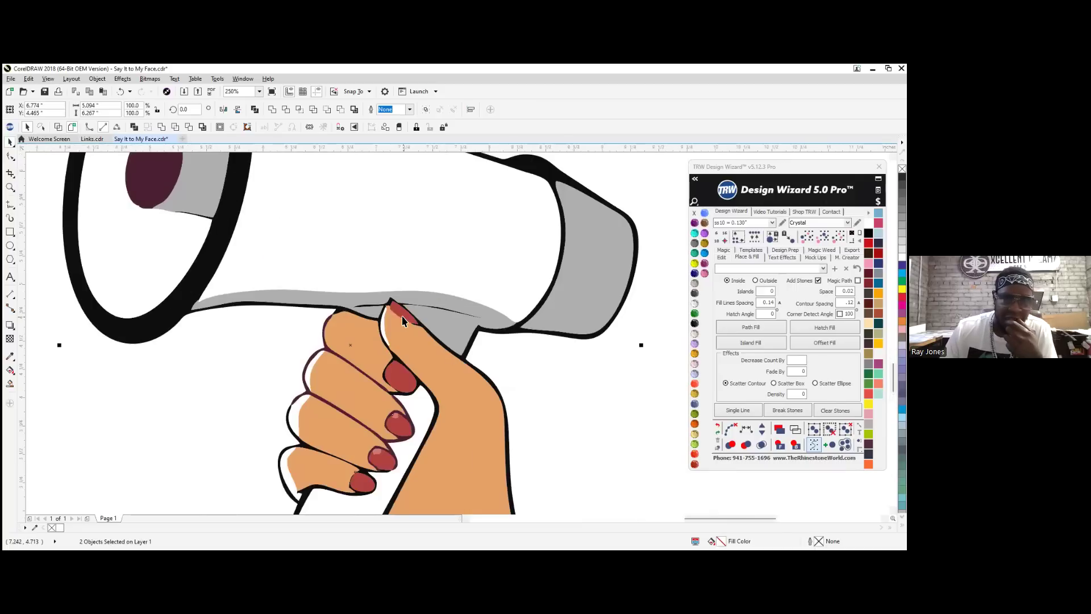
pyautogui.scroll(3, 355, 341)
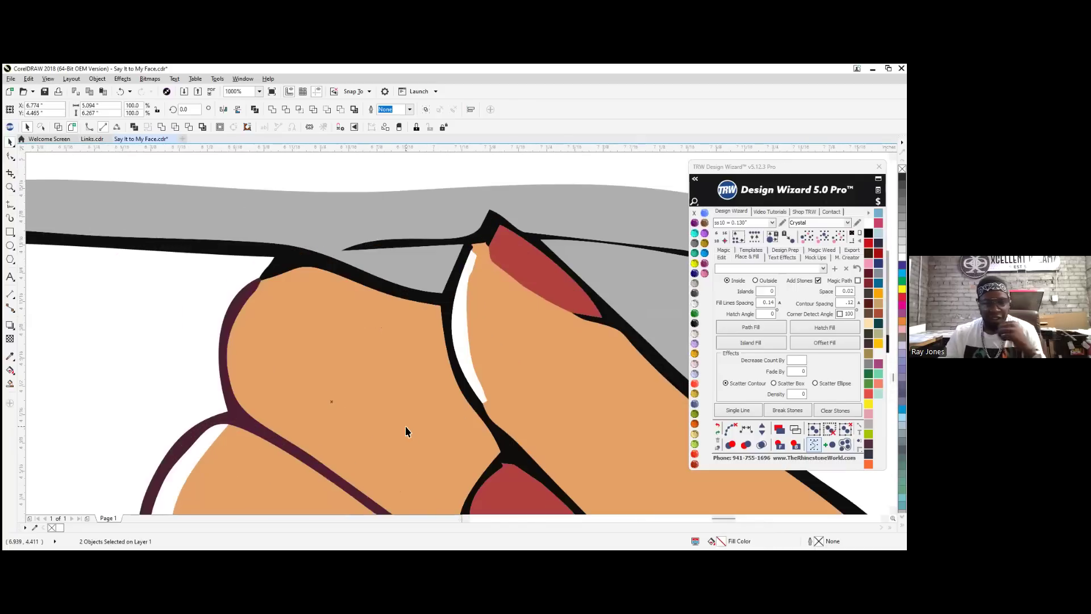
# Combine the maroon finger outline with the black outline into one black curve and clear the selection
pyautogui.rightClick(289, 257)
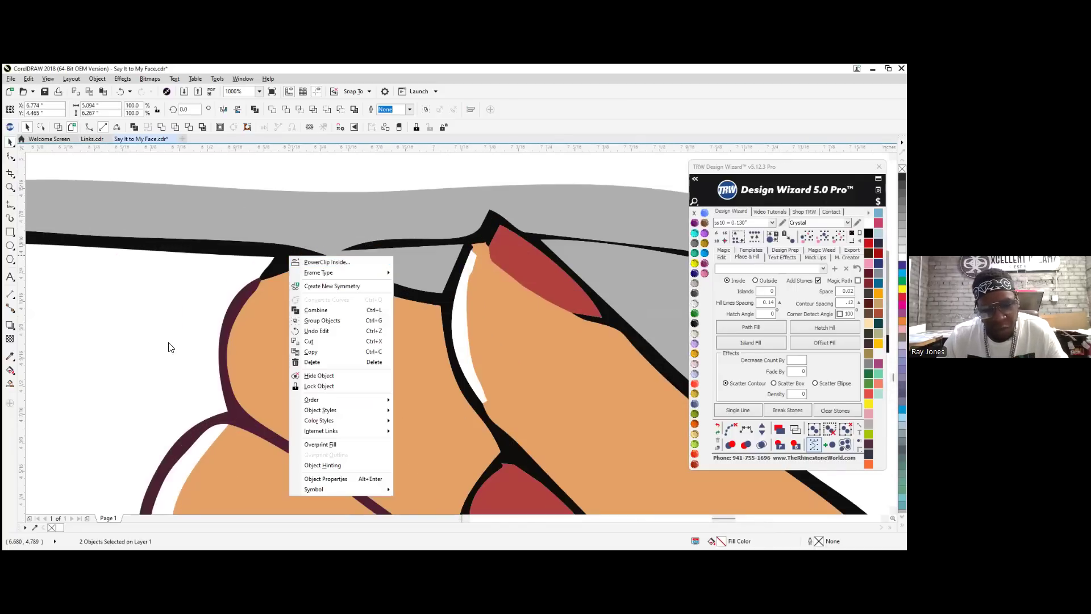
pyautogui.click(151, 347)
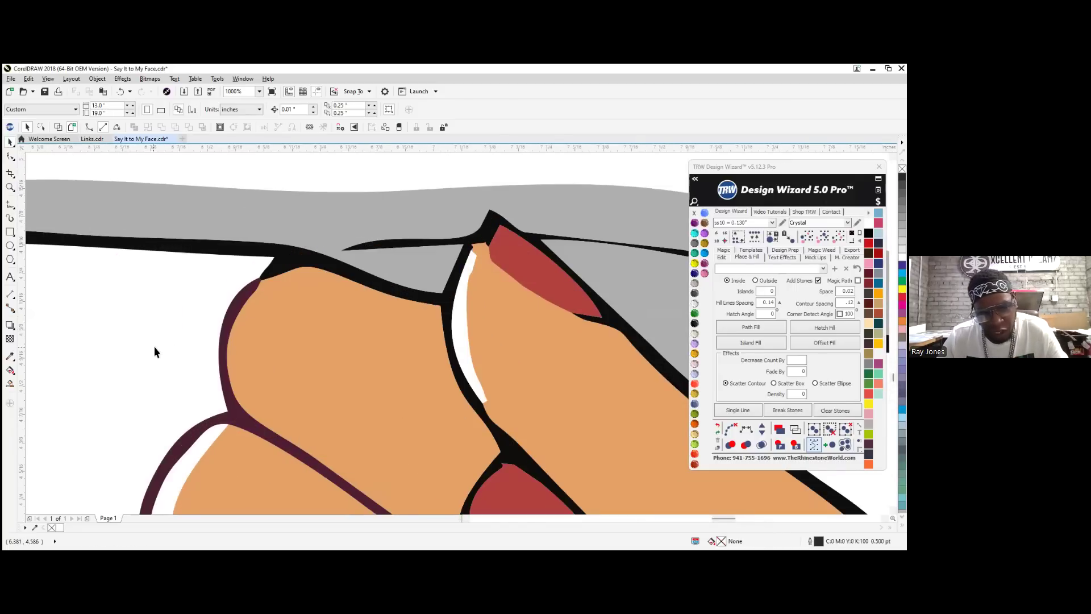
pyautogui.click(241, 307)
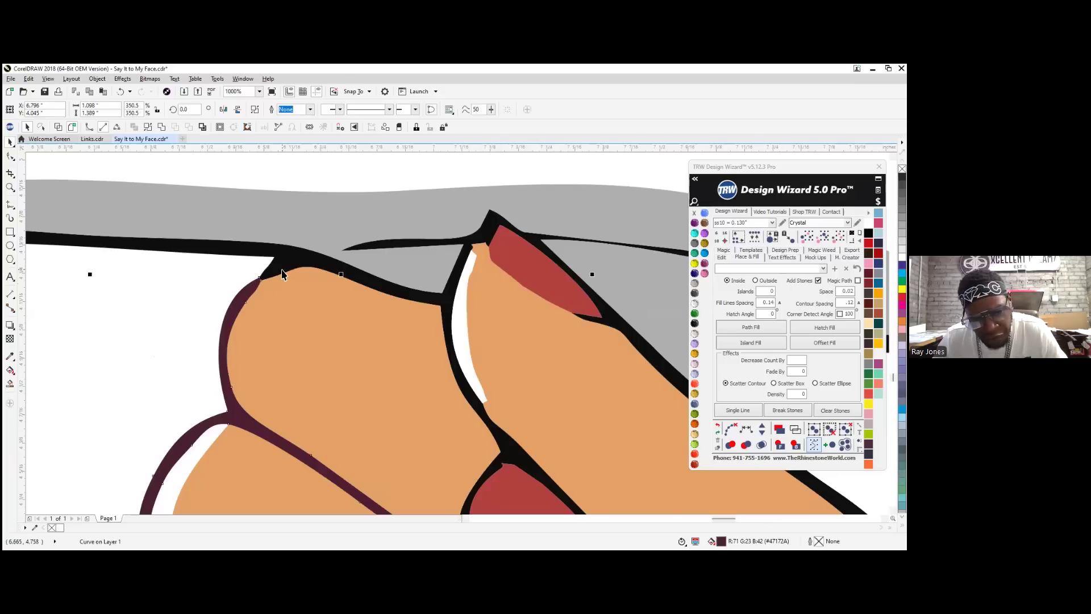
pyautogui.keyDown('shift'); pyautogui.click(298, 259); pyautogui.keyUp('shift')
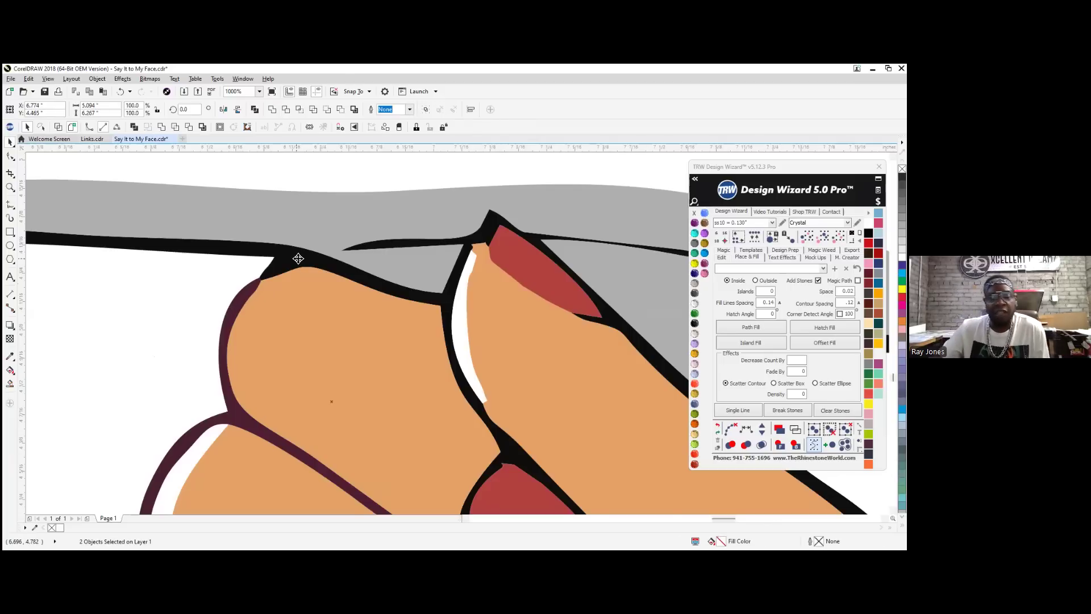
pyautogui.rightClick(297, 259)
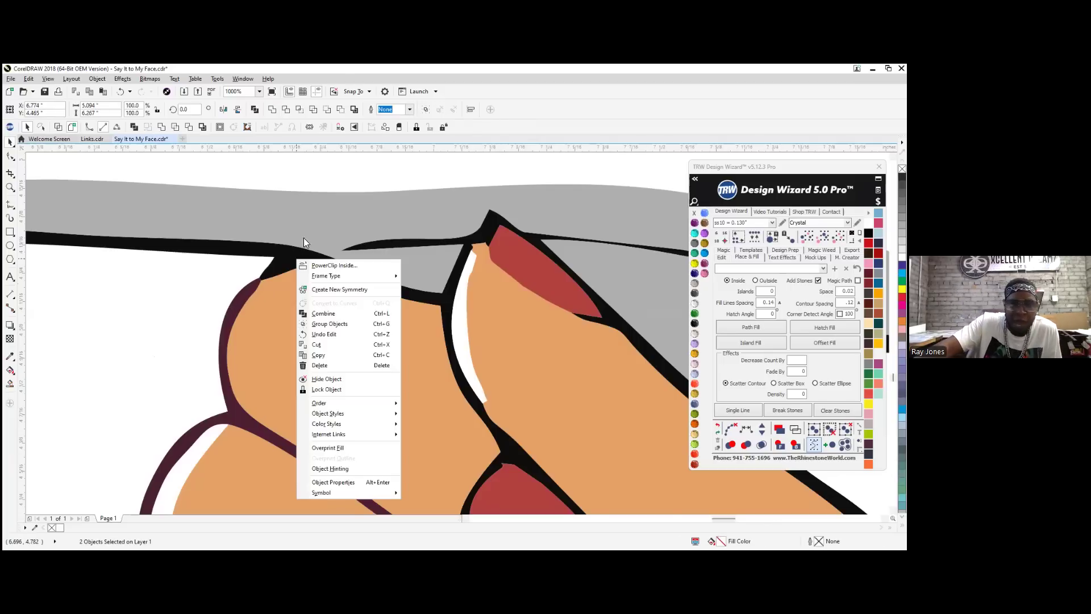
pyautogui.click(324, 314)
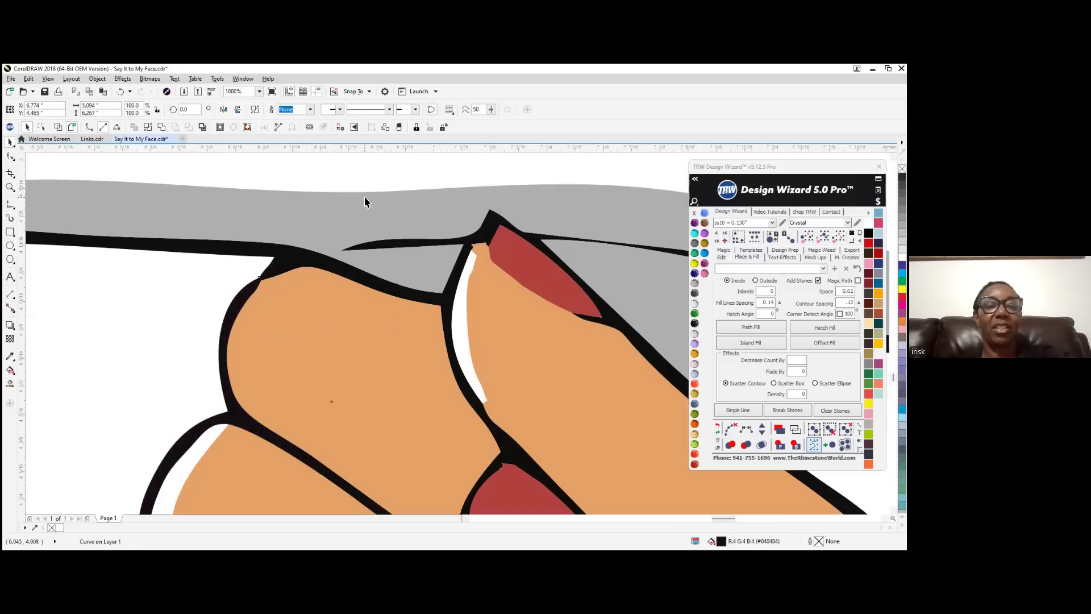
pyautogui.scroll(-5, 299, 325)
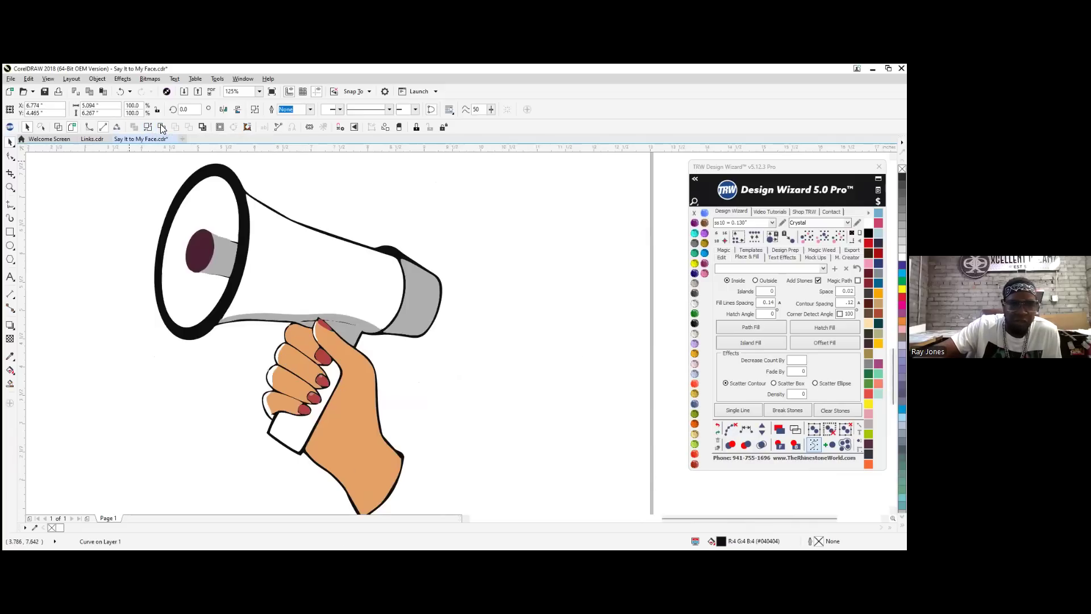
pyautogui.click(362, 196)
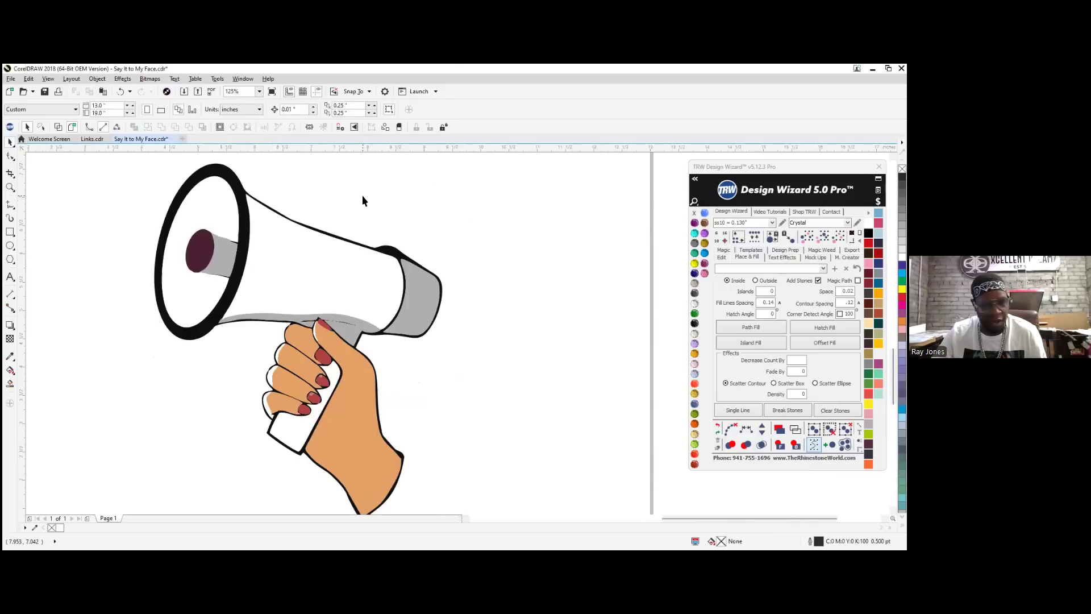
# Select all nail shapes that share the same red color and recolor them with the Peridot stone color
pyautogui.scroll(3, 293, 392)
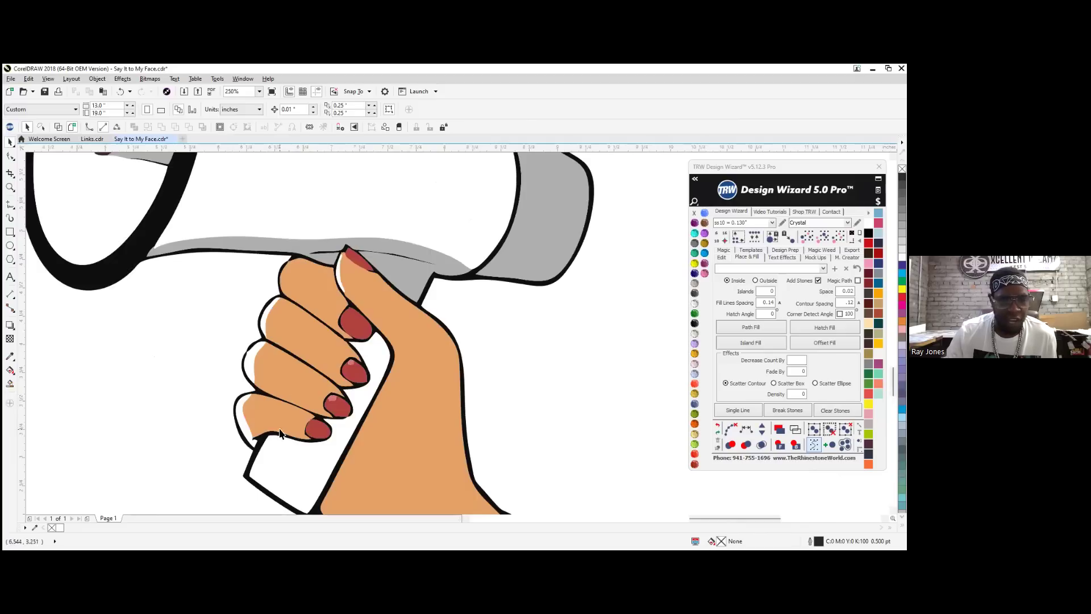
pyautogui.click(363, 374)
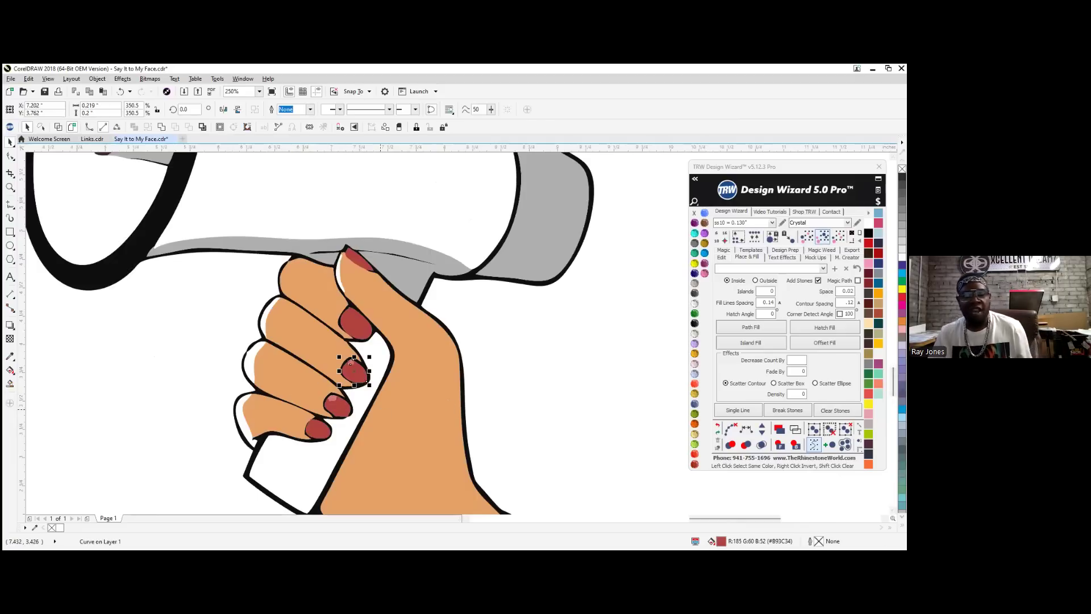
pyautogui.click(822, 236)
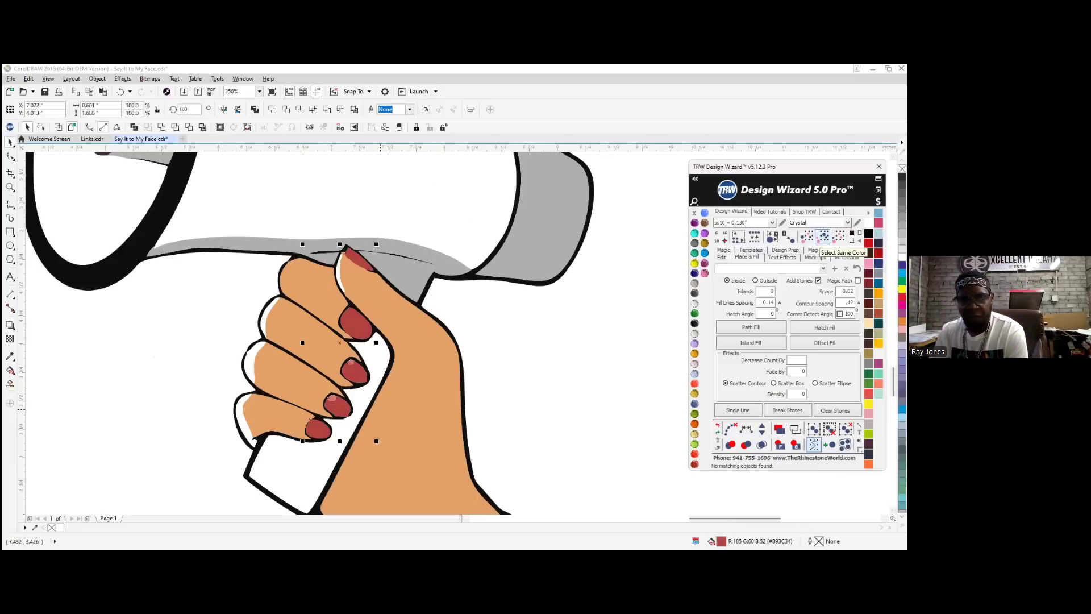
pyautogui.click(695, 445)
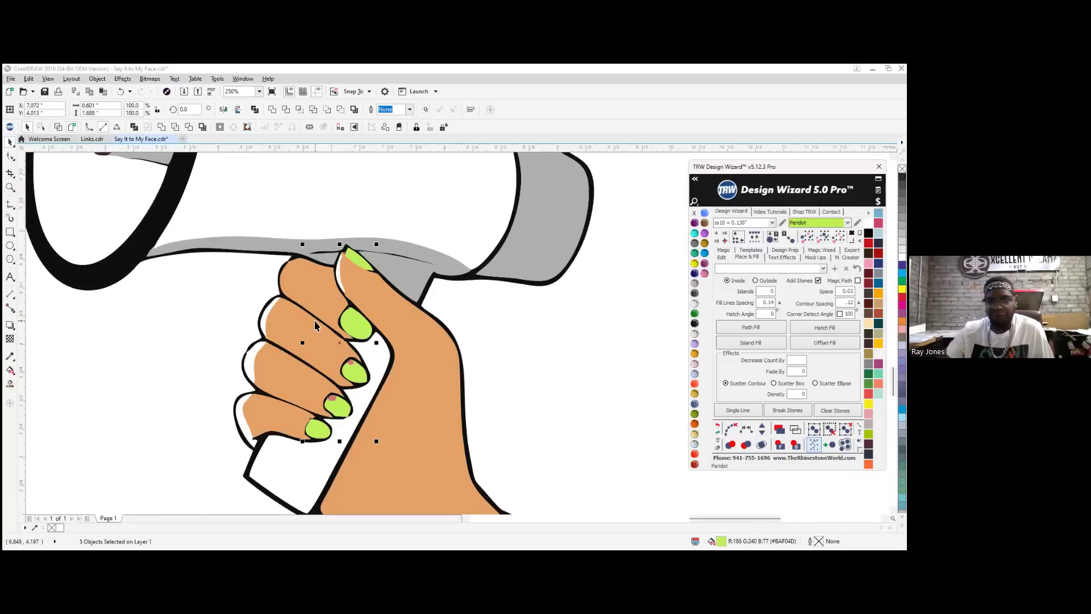
# Combine the five green nail pieces into one curve and clear the selection
pyautogui.rightClick(400, 340)
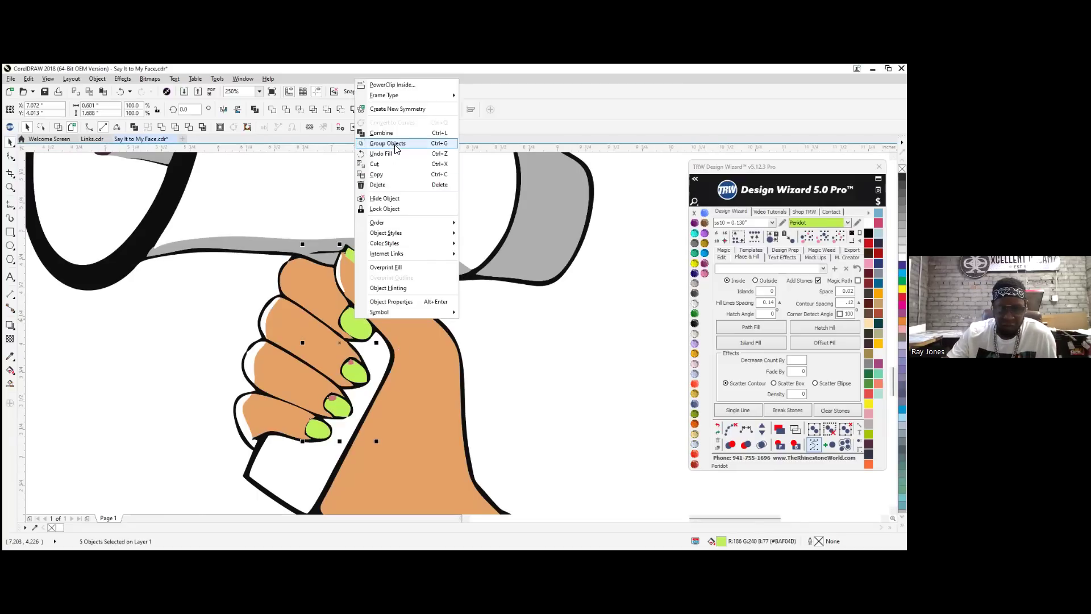
pyautogui.click(386, 132)
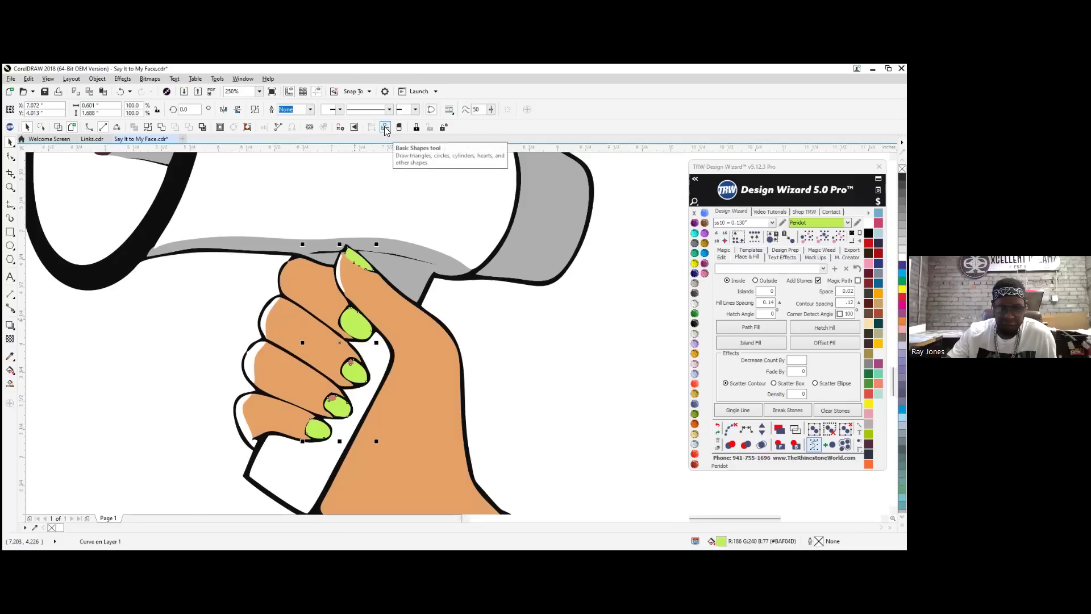
pyautogui.rightClick(359, 327)
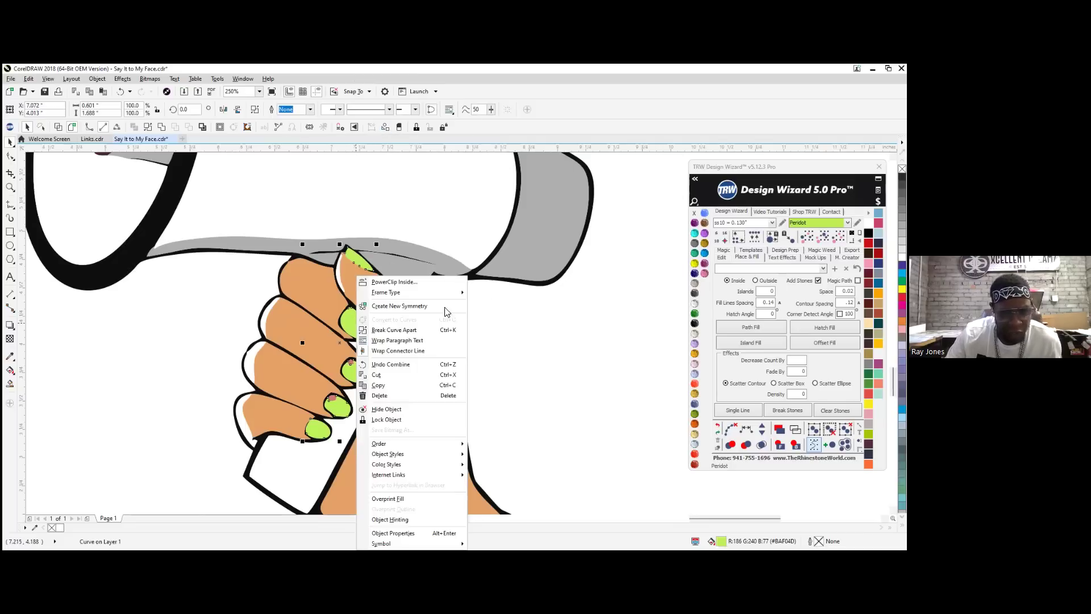
pyautogui.click(534, 350)
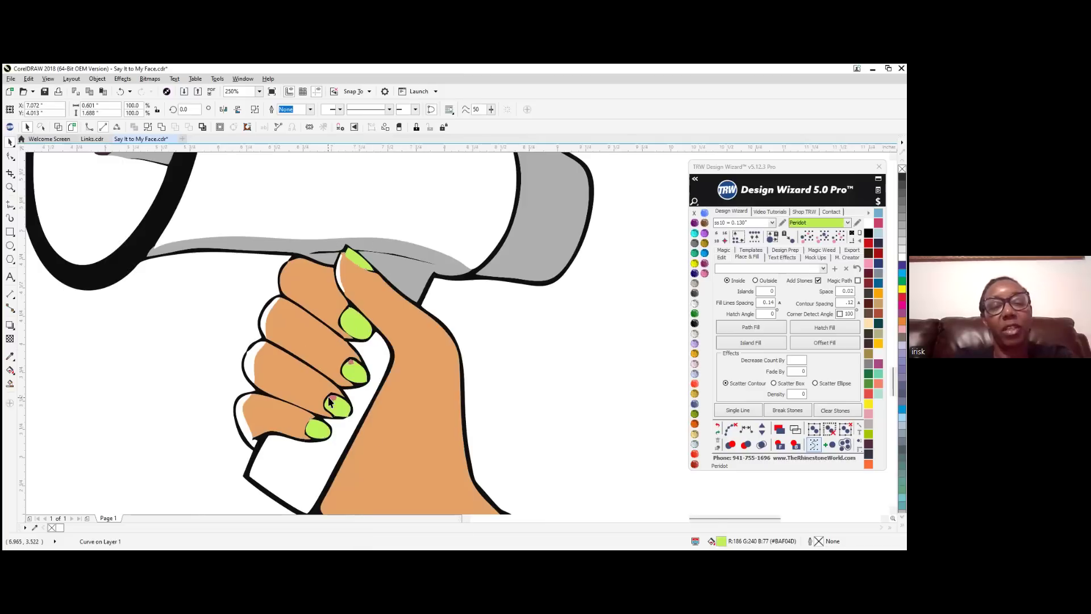
# Merge the two small reddish spots on the middle nails with the green nail curve so they take on its color
pyautogui.scroll(5, 332, 398)
pyautogui.click(353, 407)
pyautogui.scroll(-6, 353, 406)
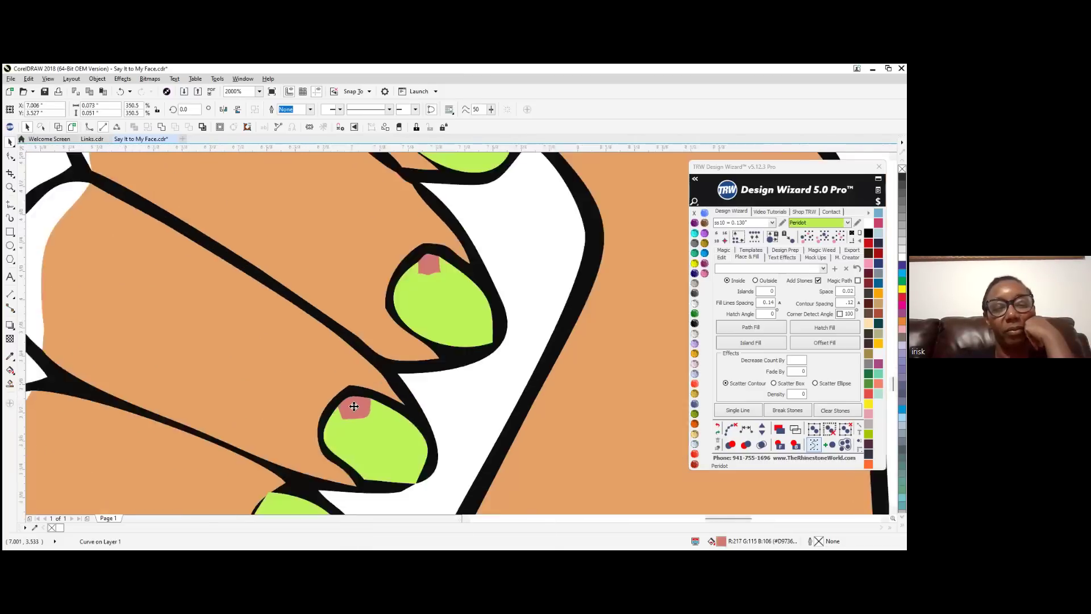
pyautogui.scroll(3, 353, 405)
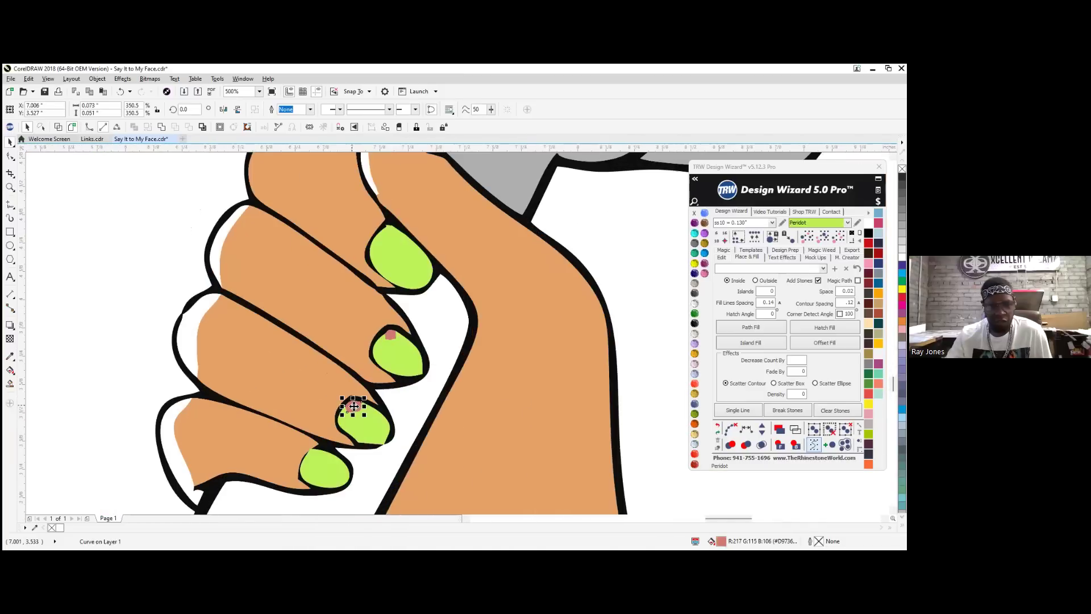
pyautogui.keyDown('shift'); pyautogui.click(390, 334); pyautogui.keyUp('shift')
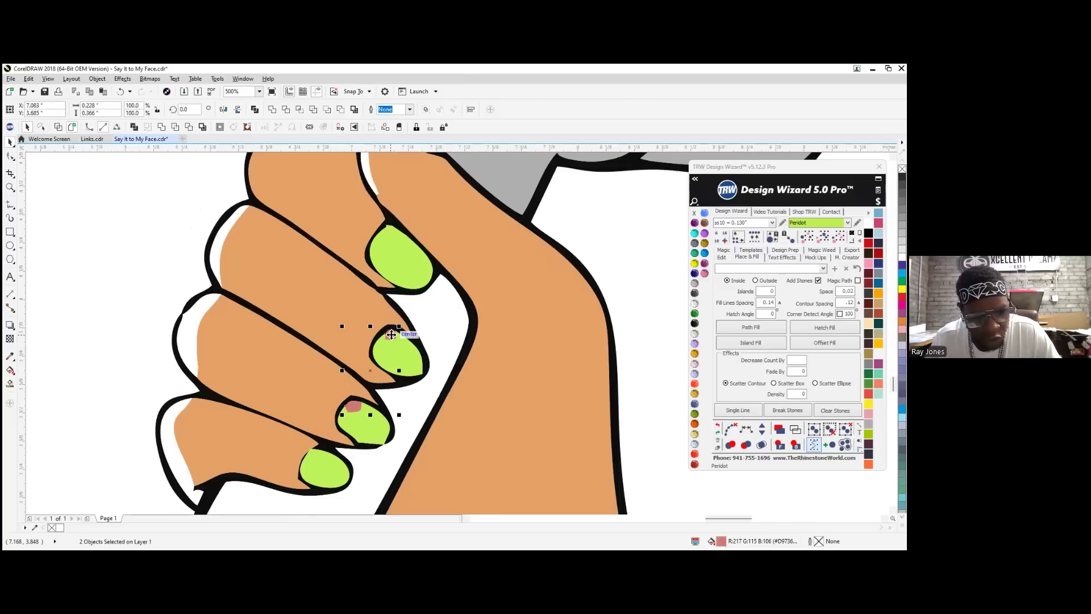
pyautogui.keyDown('shift'); pyautogui.click(408, 359); pyautogui.keyUp('shift')
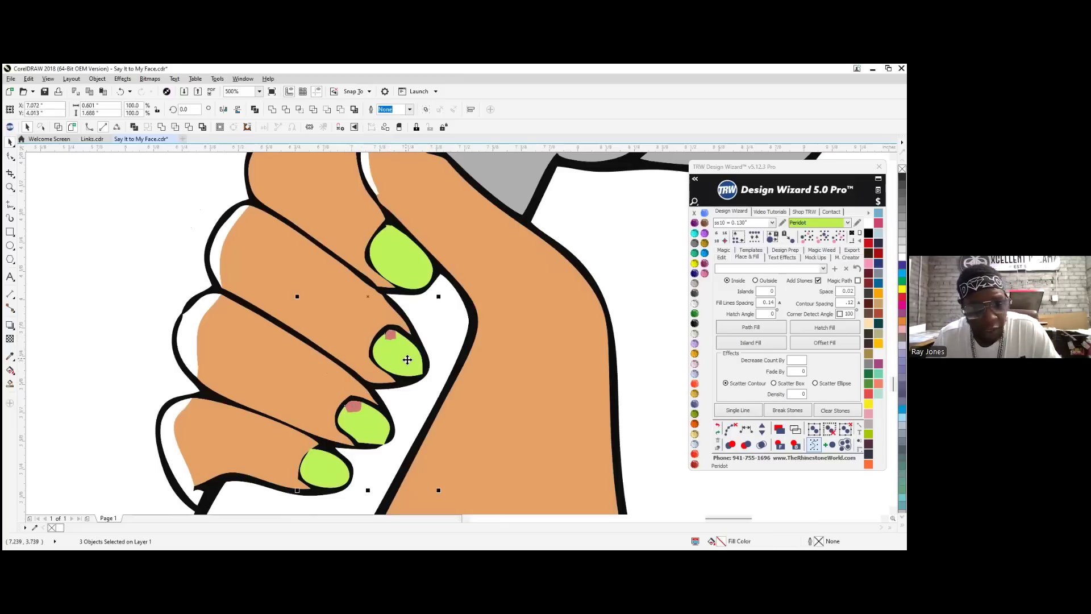
pyautogui.rightClick(406, 358)
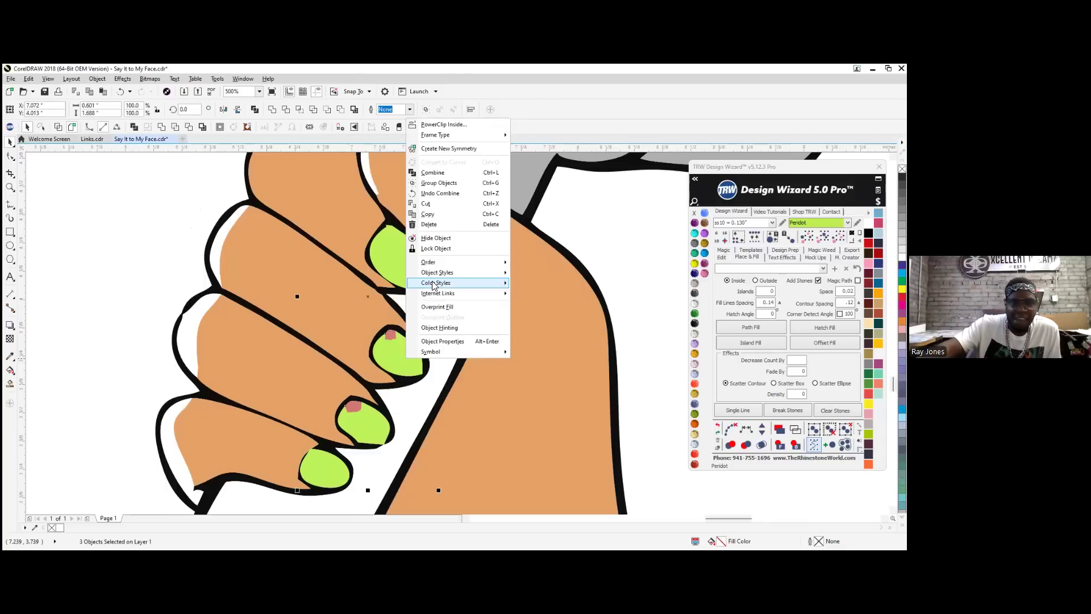
pyautogui.click(449, 173)
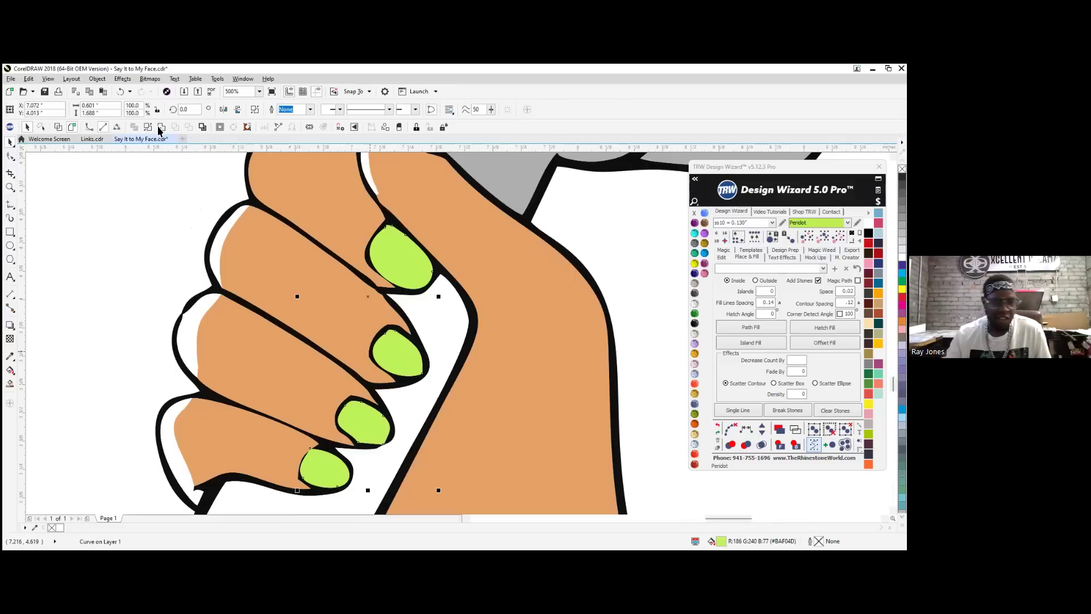
# Combine the white slivers along the fingers and thumb with the tan skin shape into one tan curve and clear the selection
pyautogui.click(172, 456)
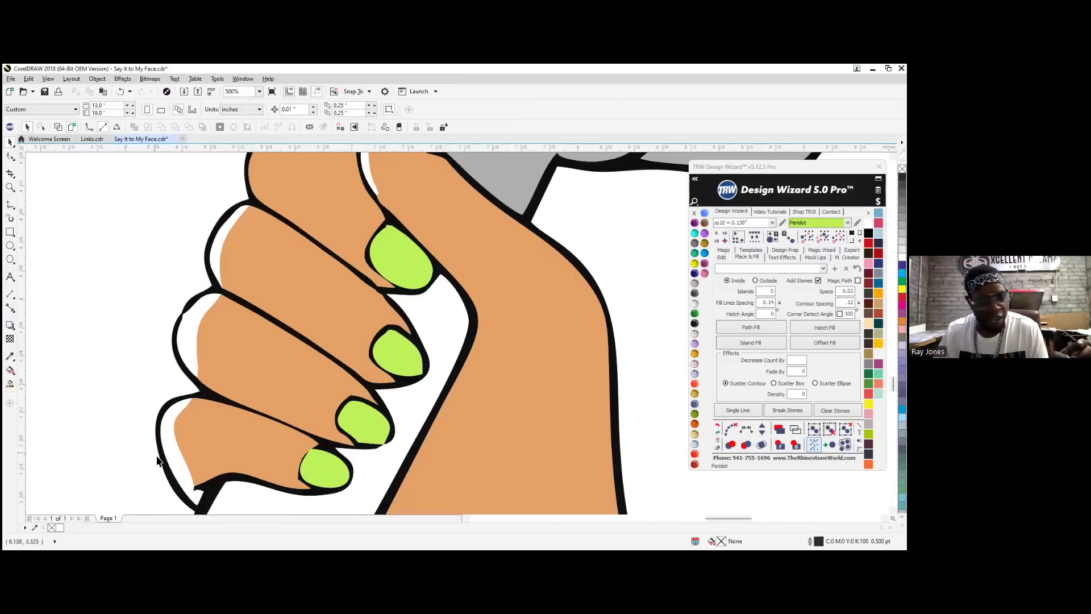
pyautogui.keyDown('shift'); pyautogui.click(183, 345); pyautogui.keyUp('shift')
pyautogui.keyDown('shift'); pyautogui.click(221, 234); pyautogui.keyUp('shift')
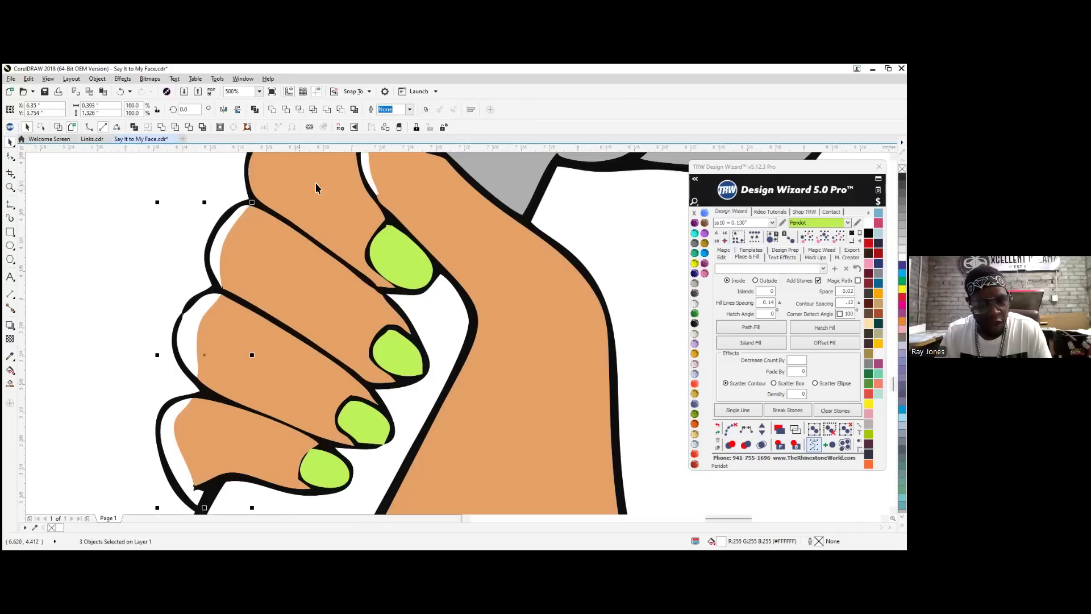
pyautogui.keyDown('shift'); pyautogui.click(366, 172); pyautogui.keyUp('shift')
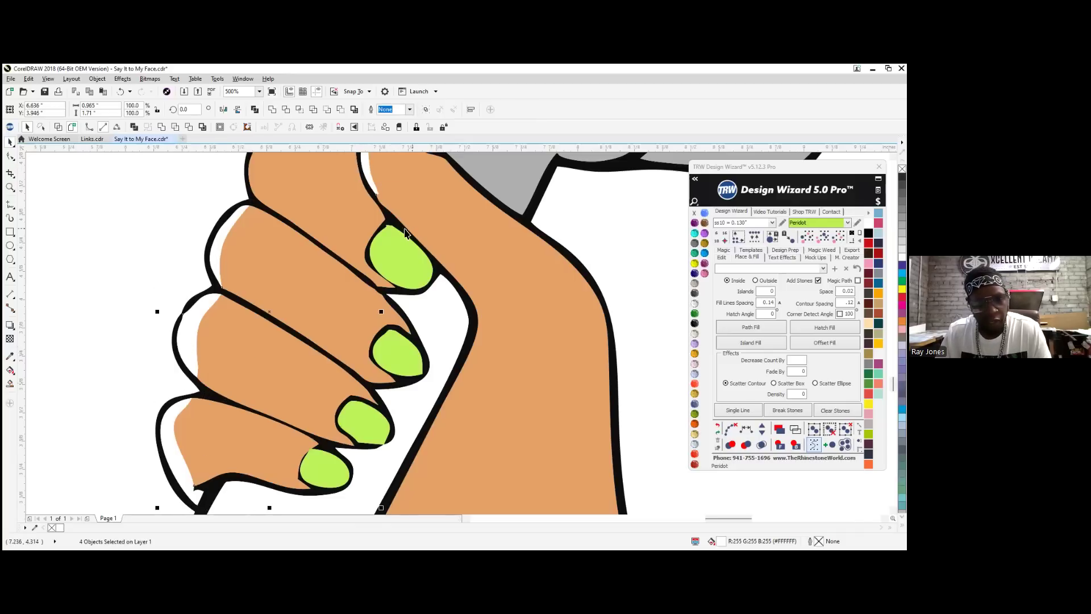
pyautogui.keyDown('shift'); pyautogui.click(462, 237); pyautogui.keyUp('shift')
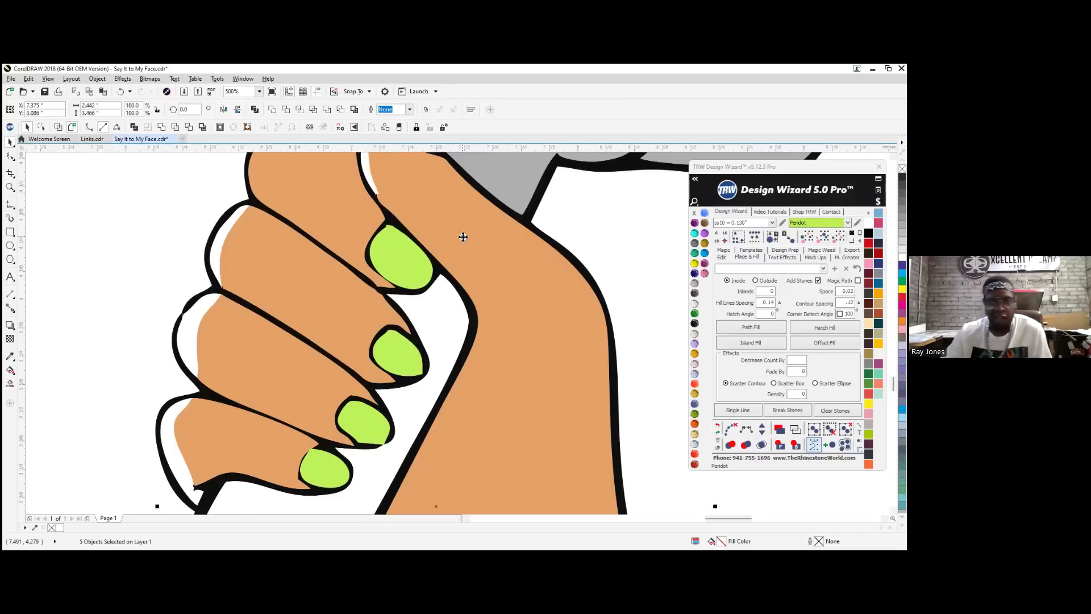
pyautogui.rightClick(463, 237)
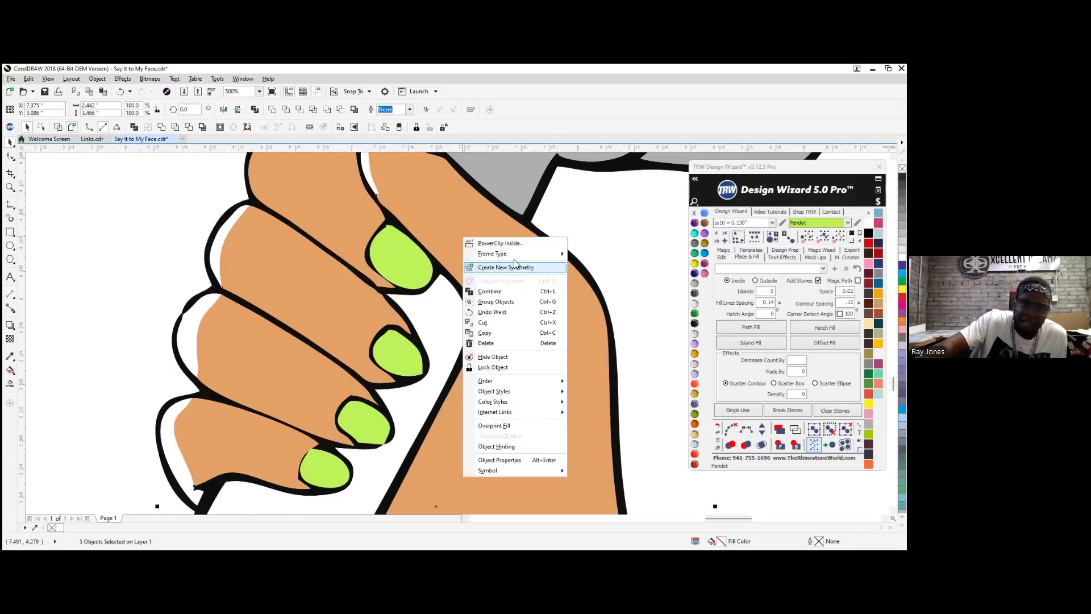
pyautogui.click(507, 292)
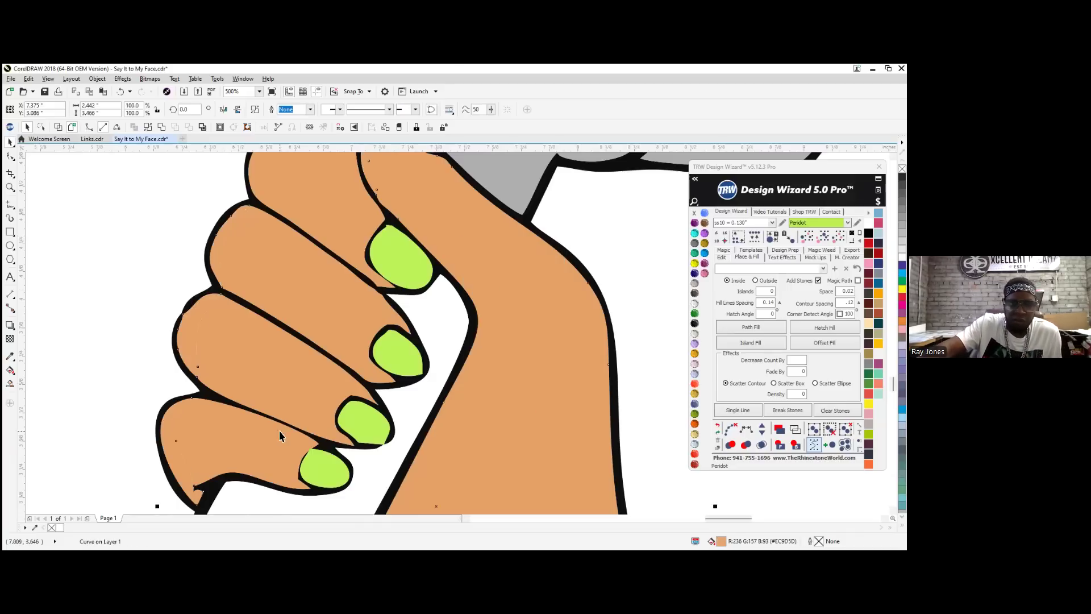
pyautogui.scroll(-4, 390, 373)
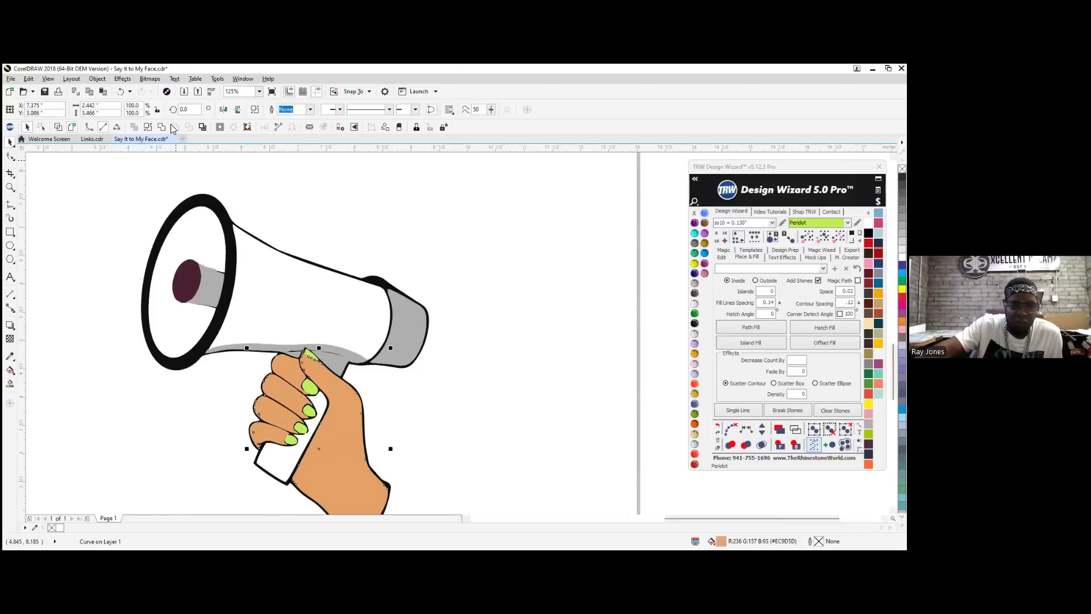
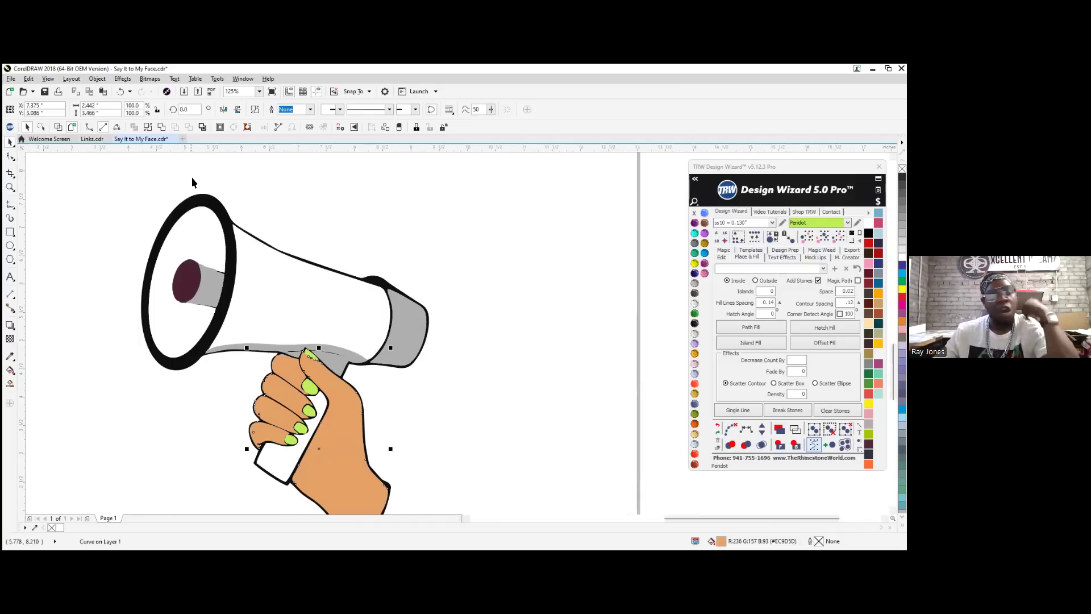
pyautogui.click(502, 251)
pyautogui.scroll(-2, 511, 267)
pyautogui.scroll(2, 506, 275)
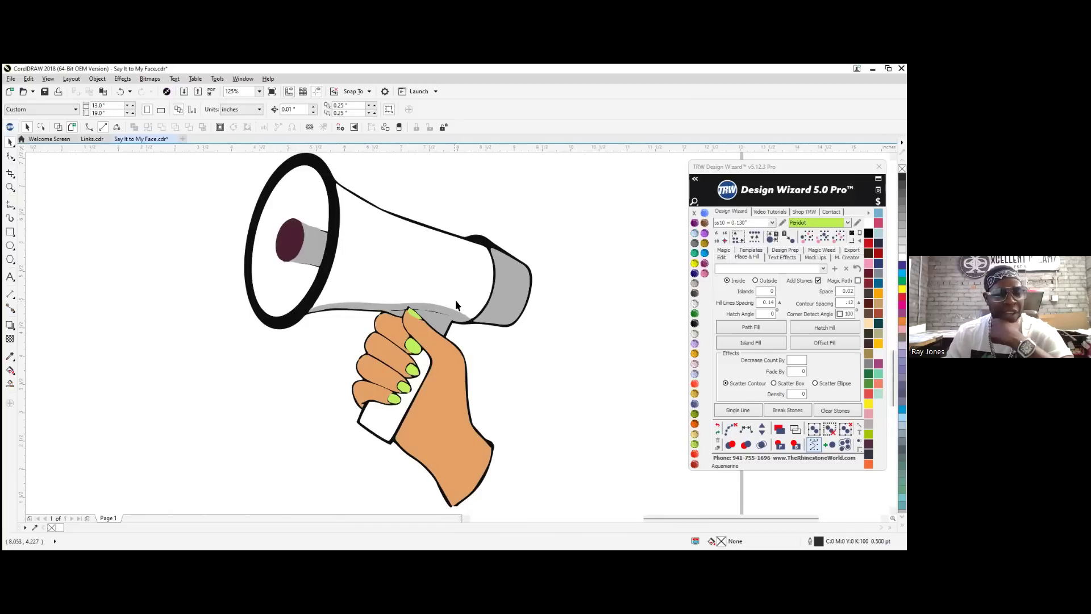
pyautogui.scroll(4, 457, 306)
pyautogui.scroll(-6, 405, 385)
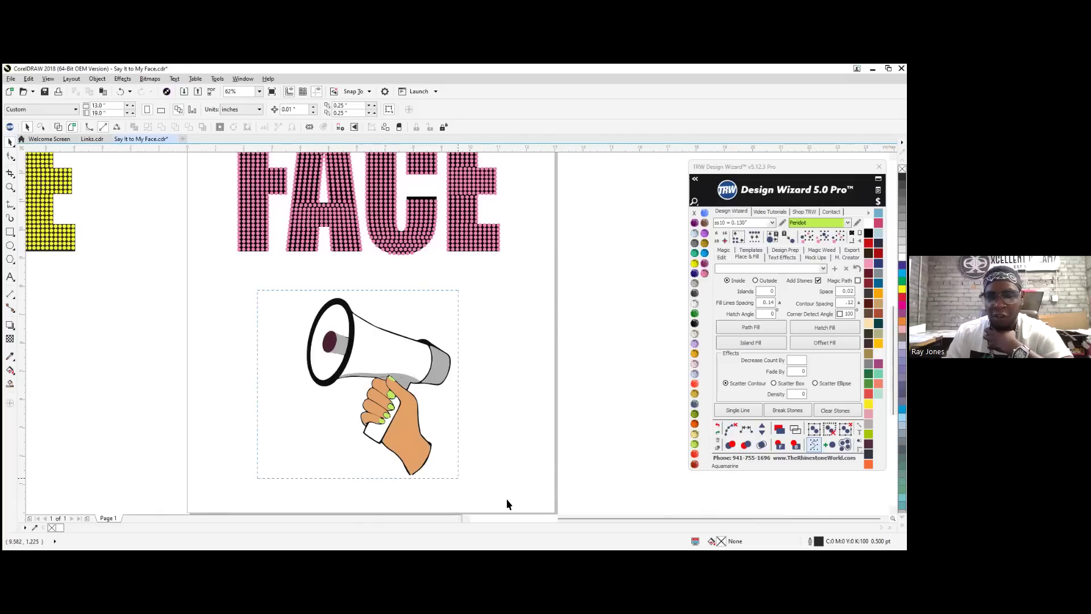
pyautogui.moveTo(515, 495); pyautogui.dragTo(512, 498)
pyautogui.scroll(-3, 507, 502)
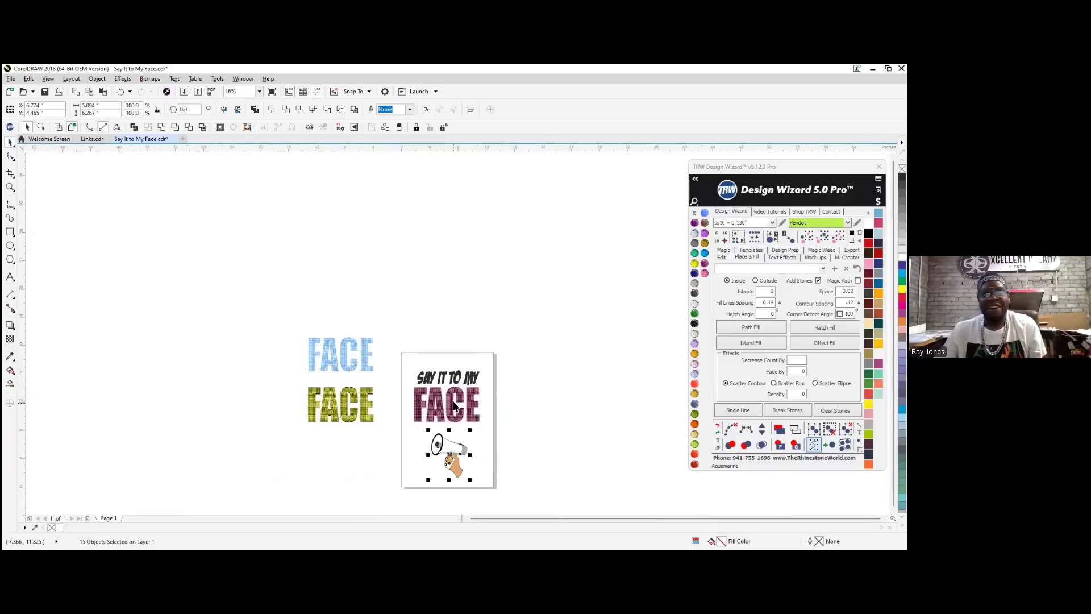
# Select all the pink stones on the word FACE by matching size and color and nudge them 15 inches right, off the page
pyautogui.scroll(1, 466, 424)
pyautogui.click(427, 398)
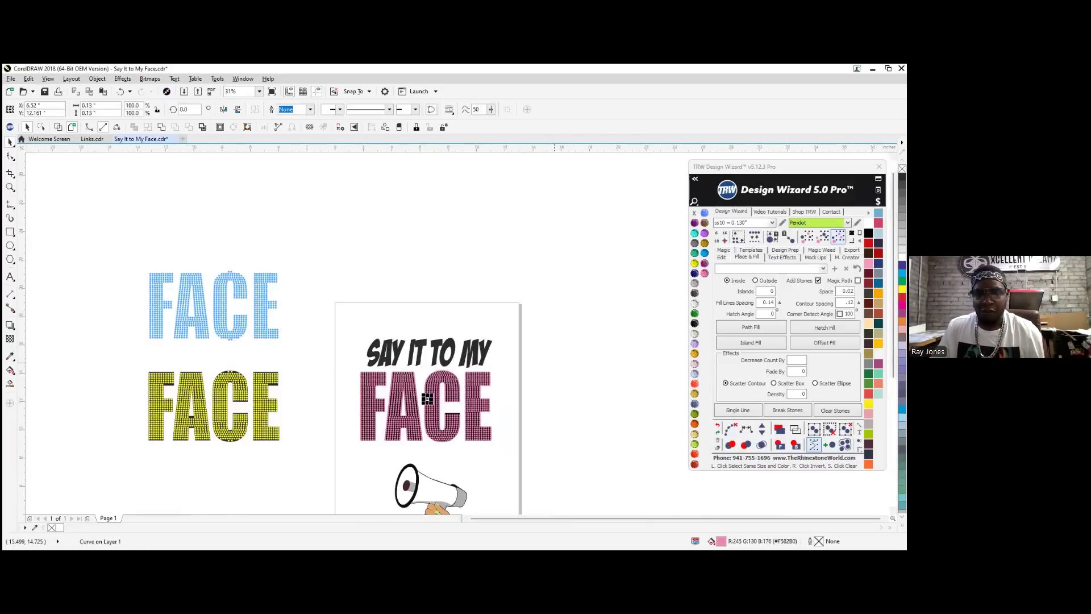
pyautogui.click(427, 397)
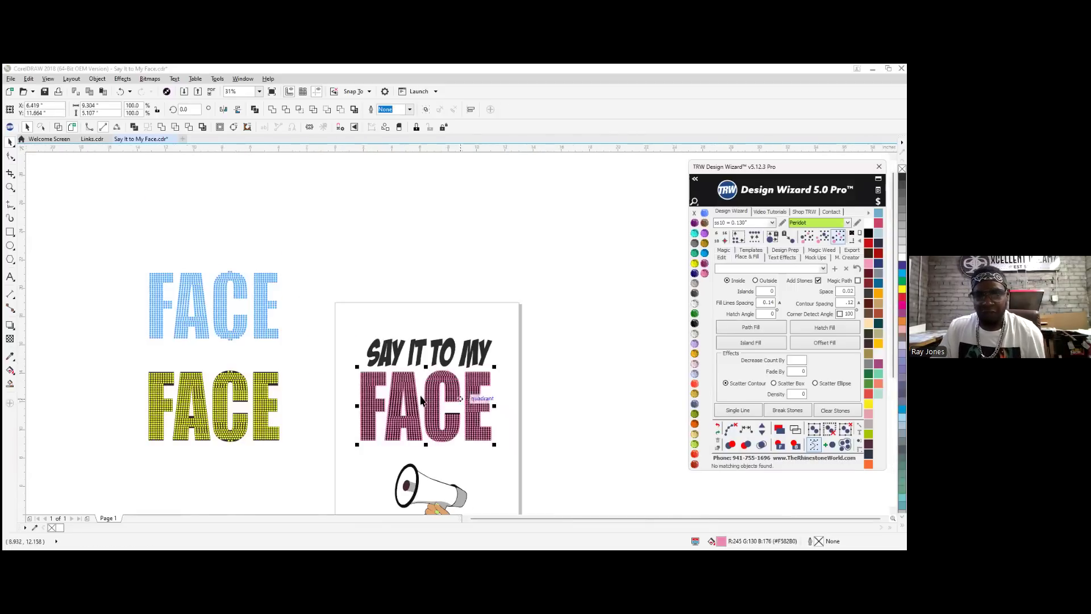
pyautogui.click(721, 258)
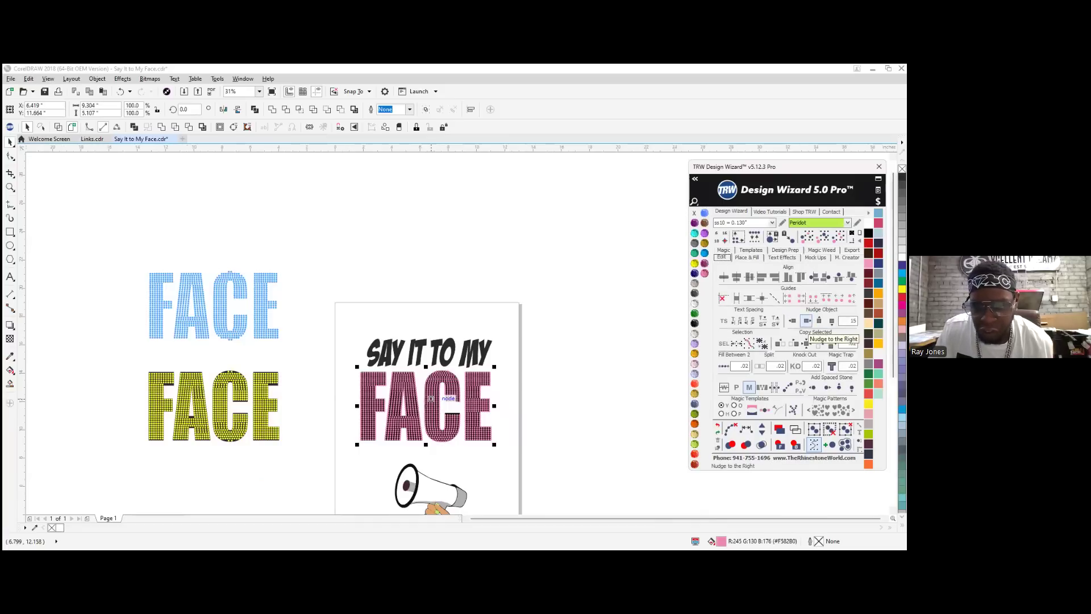
pyautogui.click(807, 322)
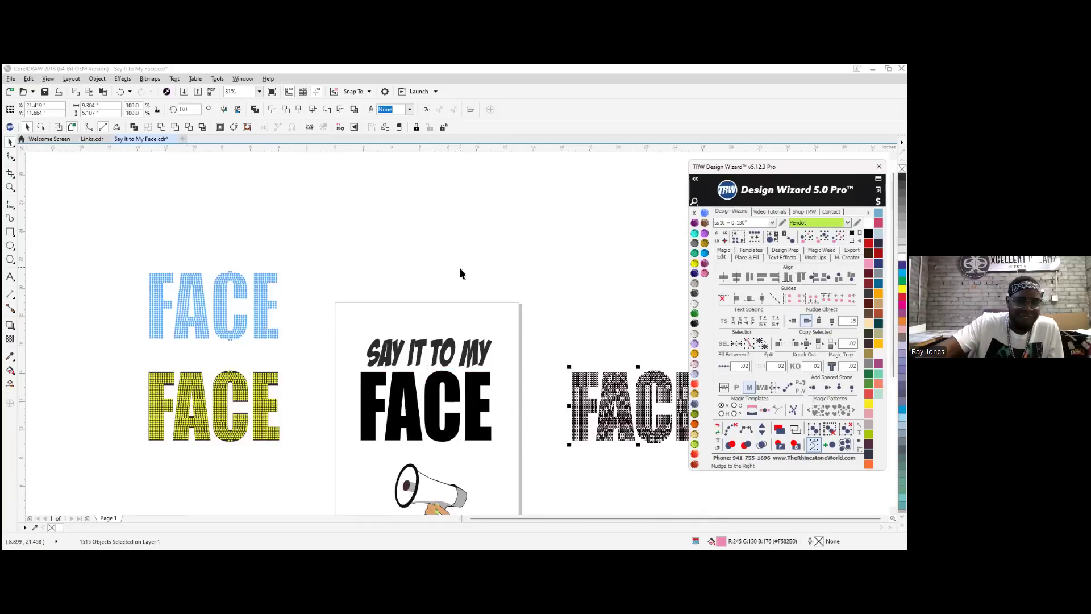
pyautogui.scroll(-3, 378, 438)
pyautogui.press('Escape')
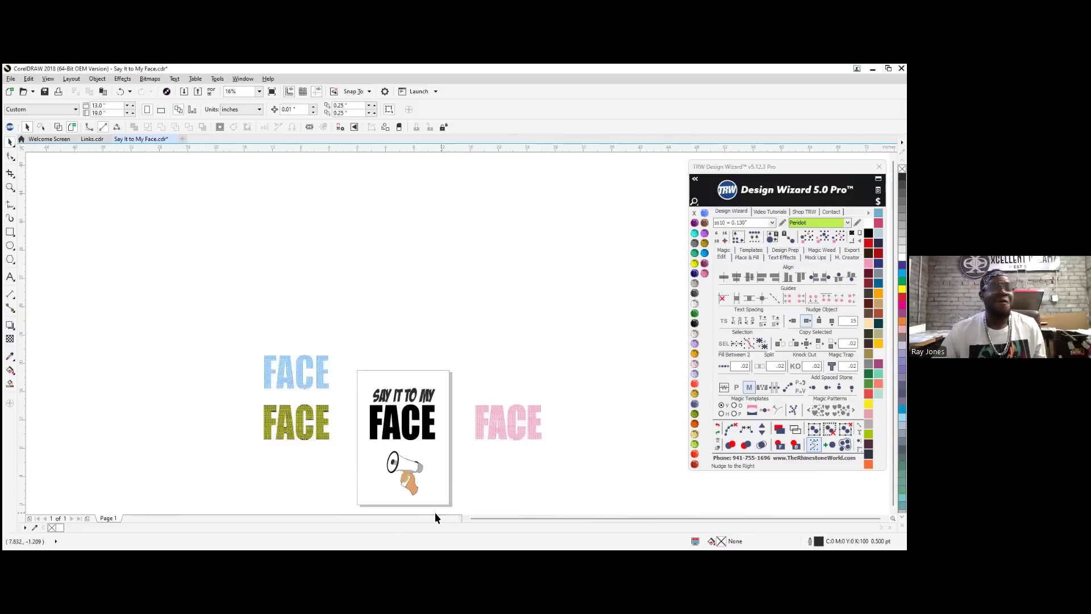
# Select all parts of the hand with the megaphone below FACE and group them
pyautogui.moveTo(442, 502); pyautogui.dragTo(360, 444)
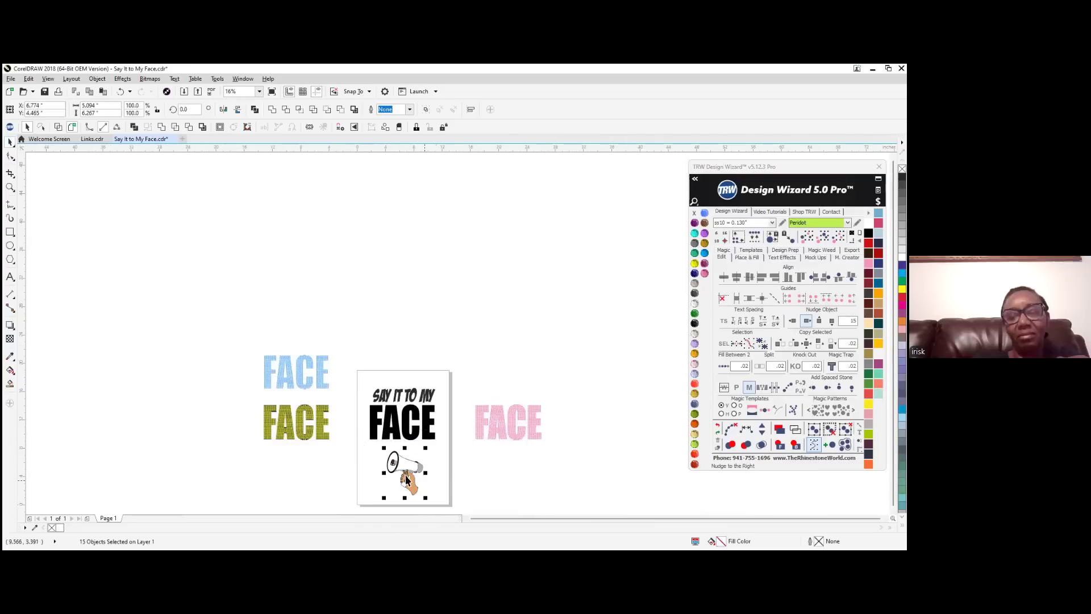
pyautogui.scroll(2, 385, 453)
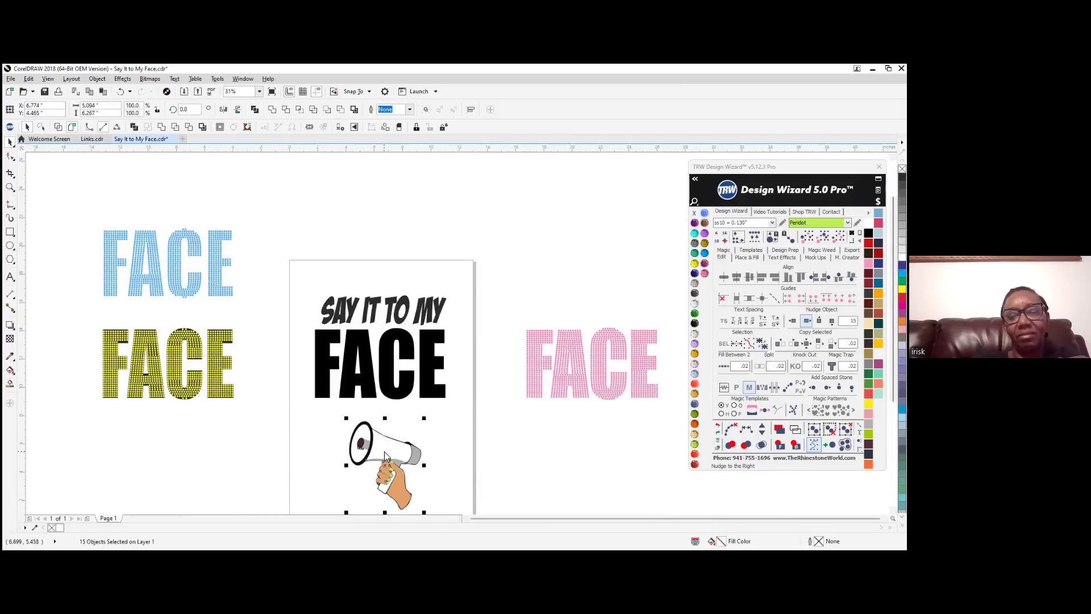
pyautogui.rightClick(384, 453)
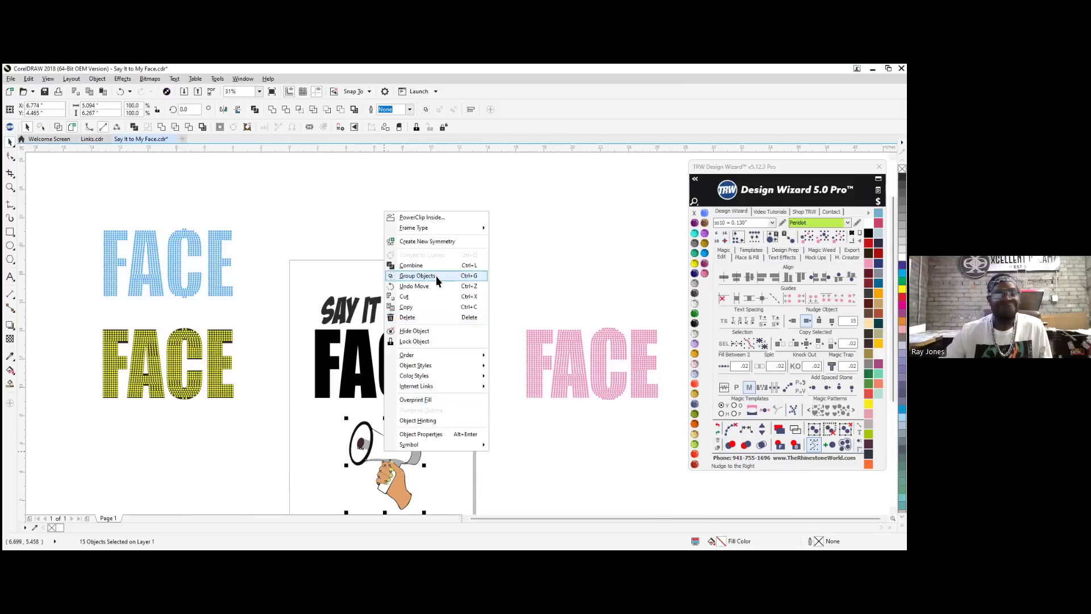
pyautogui.click(418, 275)
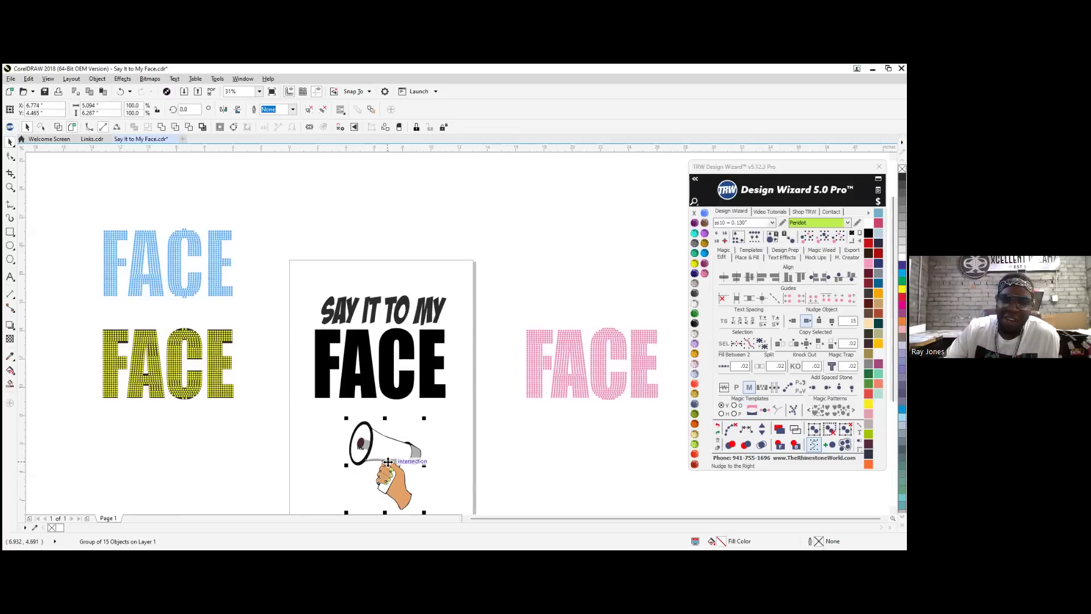
# Move the megaphone group up to overlap the lower part of FACE and enlarge it to about 6.6 by 8.1 inches
pyautogui.moveTo(383, 479); pyautogui.dragTo(372, 418)
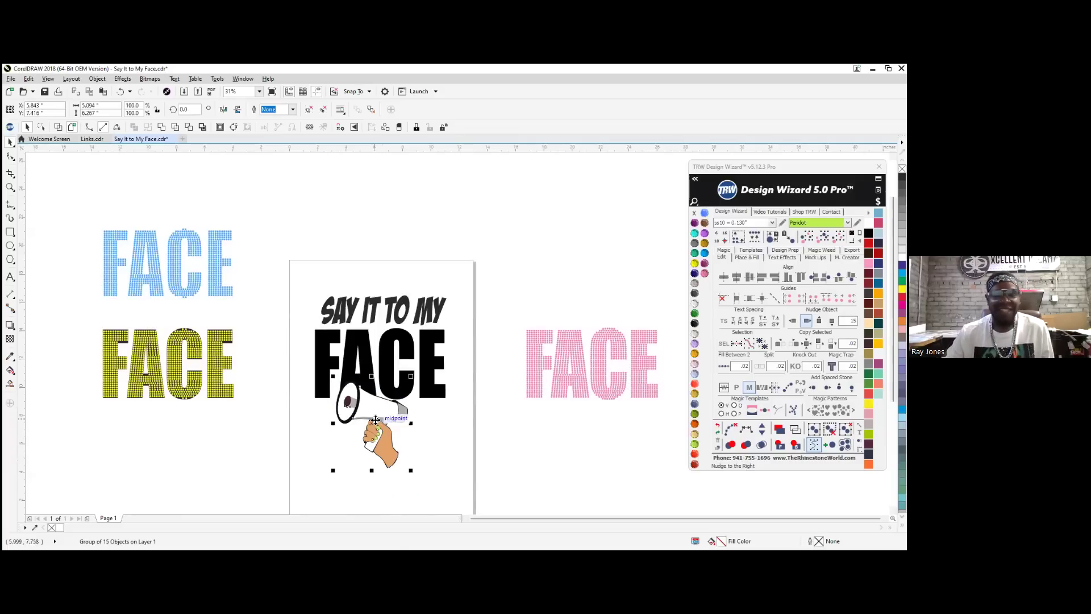
pyautogui.moveTo(414, 470); pyautogui.dragTo(462, 495)
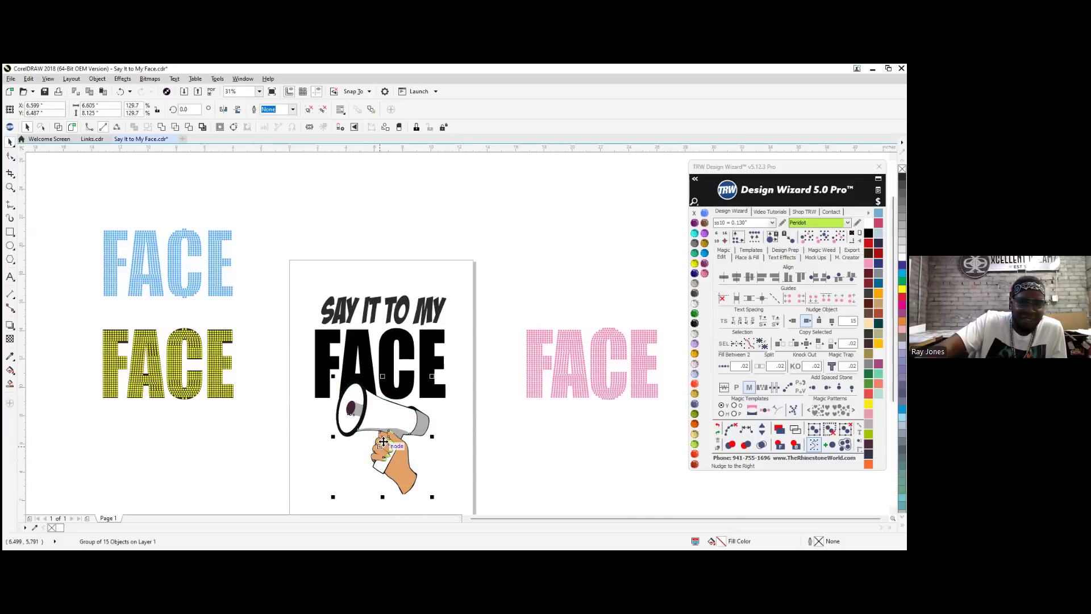
# Mirror the megaphone group horizontally so its horn faces the opposite way
pyautogui.scroll(2, 378, 422)
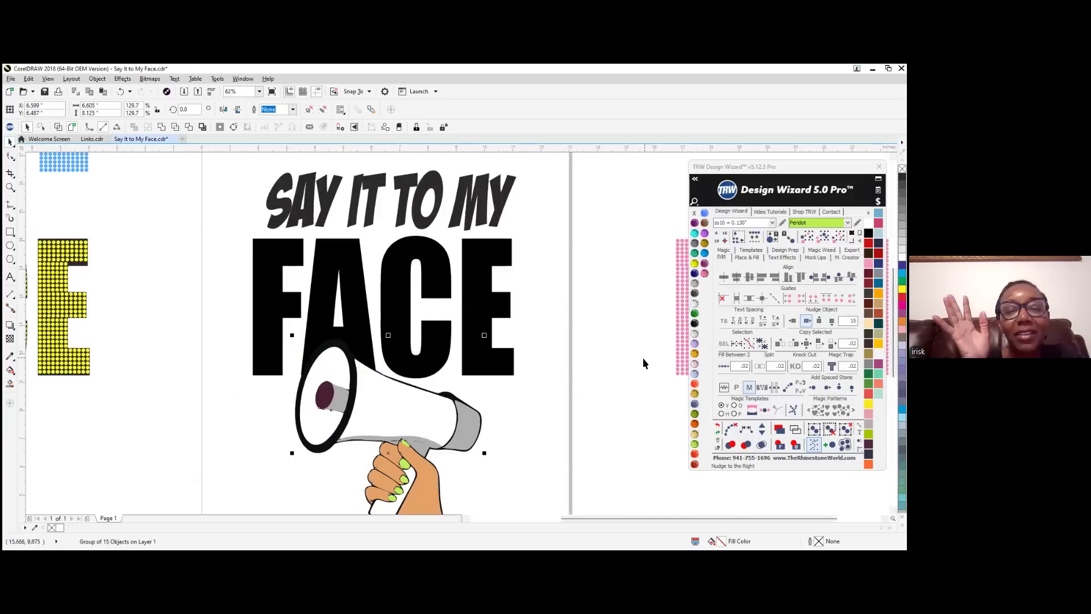
pyautogui.scroll(-2, 214, 333)
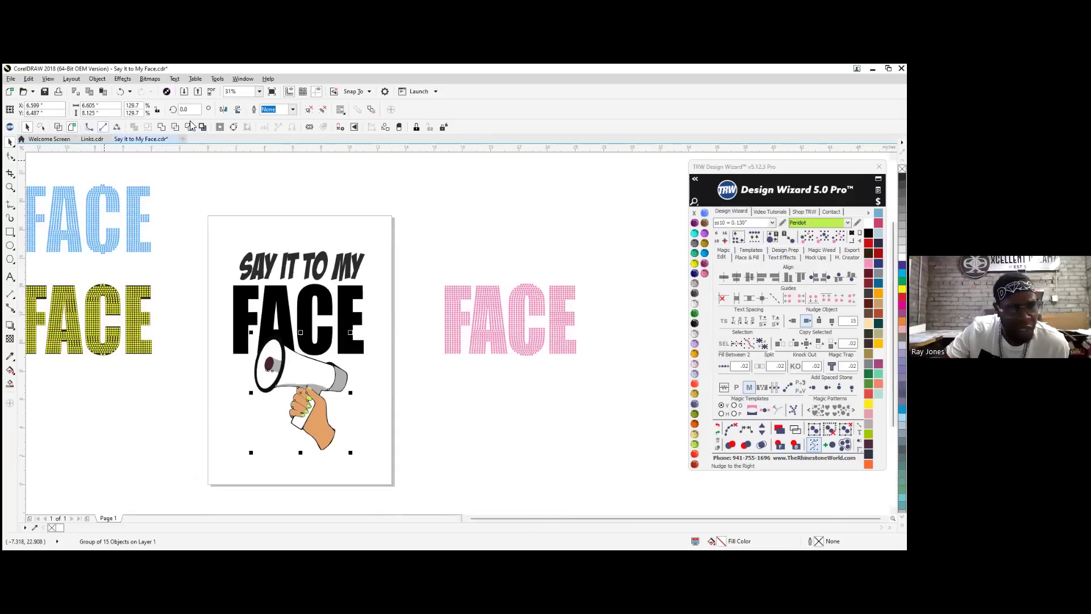
pyautogui.click(223, 111)
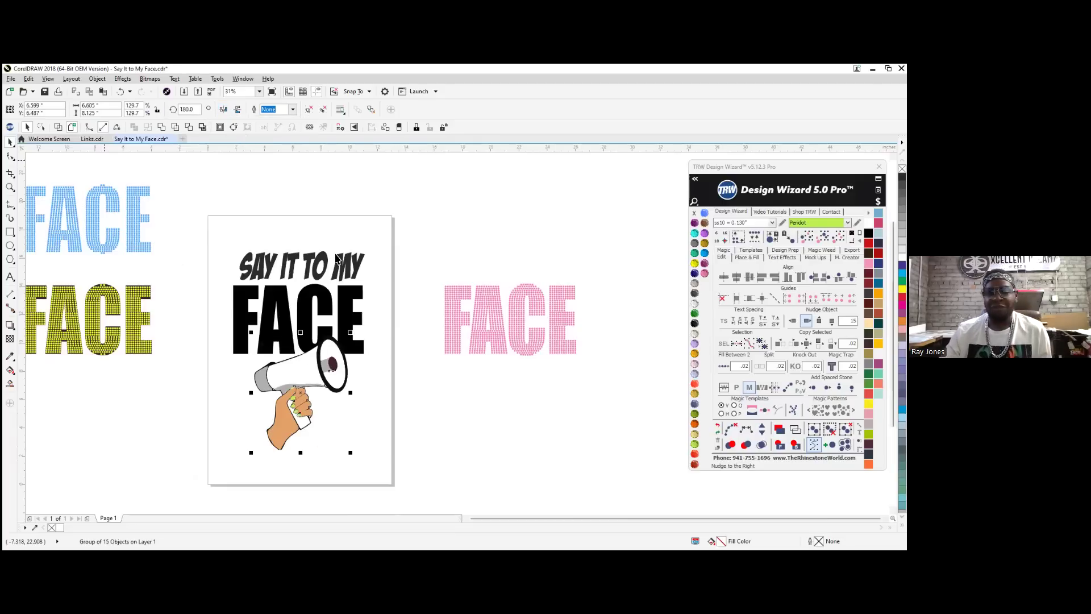
# Stretch the hand-with-megaphone group wider, to about 7.15 inches, keeping its height
pyautogui.scroll(2, 324, 410)
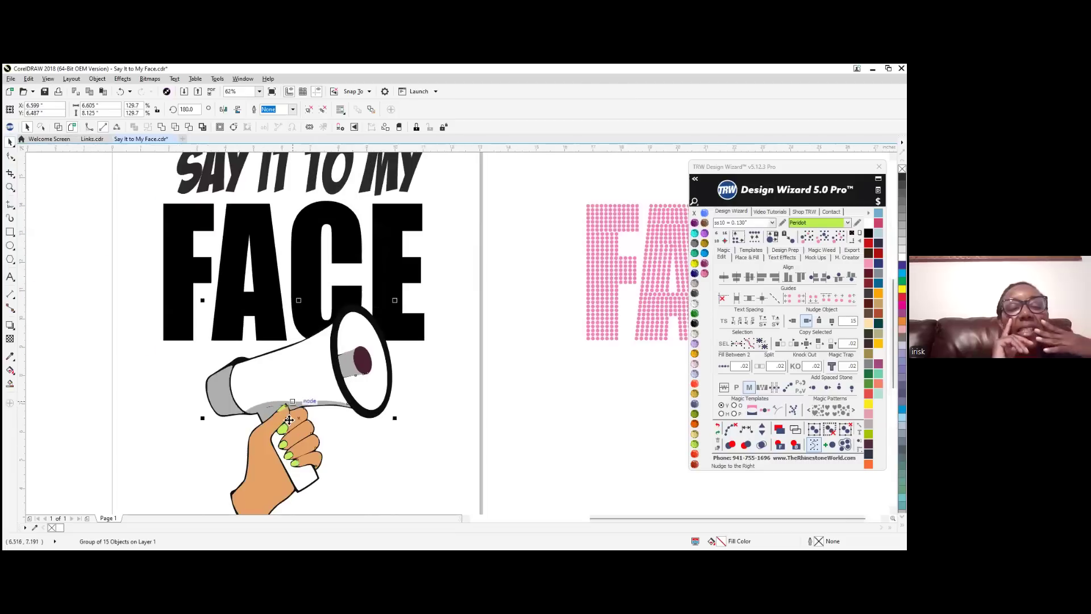
pyautogui.scroll(-2, 331, 323)
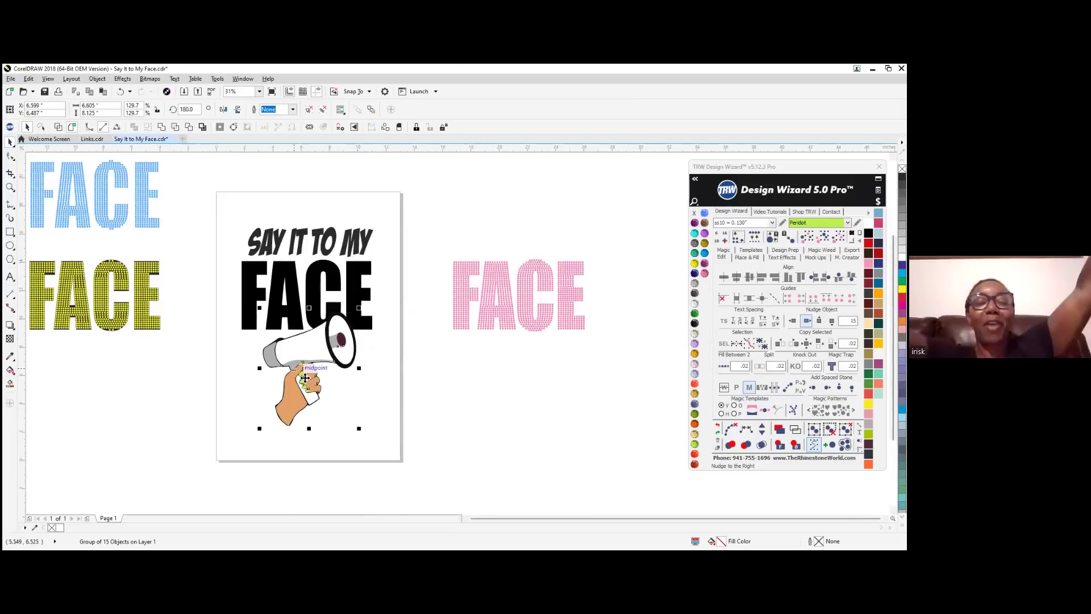
pyautogui.scroll(2, 270, 400)
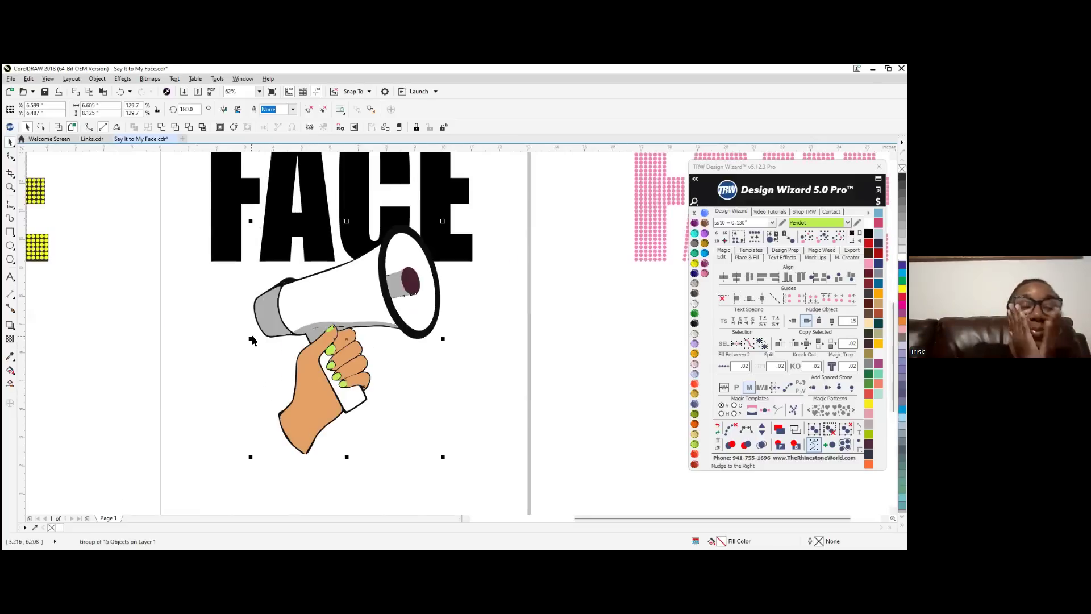
pyautogui.moveTo(250, 340); pyautogui.dragTo(235, 339)
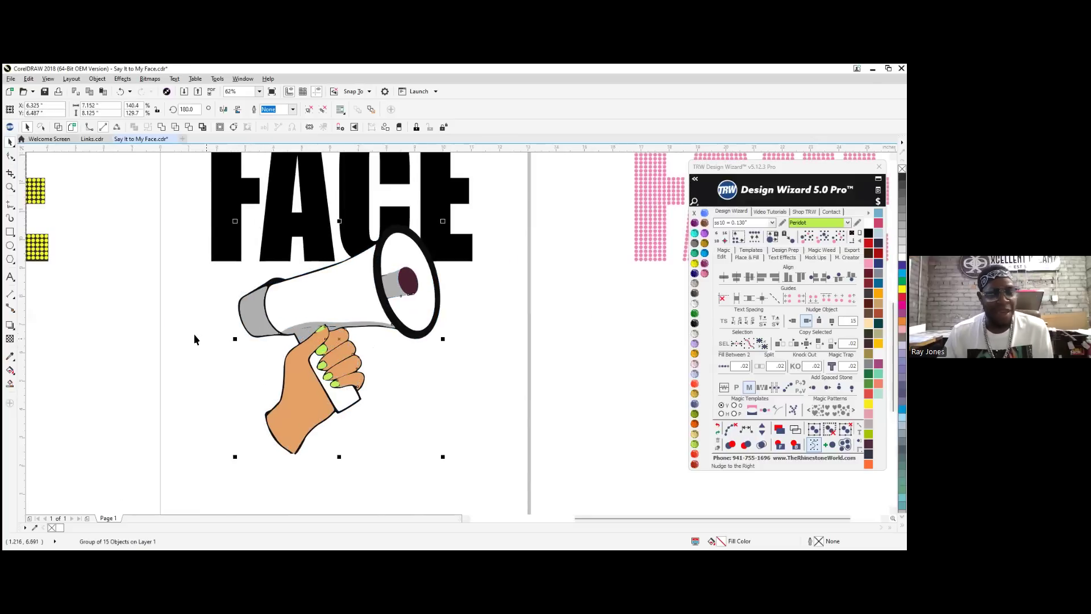
pyautogui.scroll(-4, 358, 353)
pyautogui.scroll(4, 259, 341)
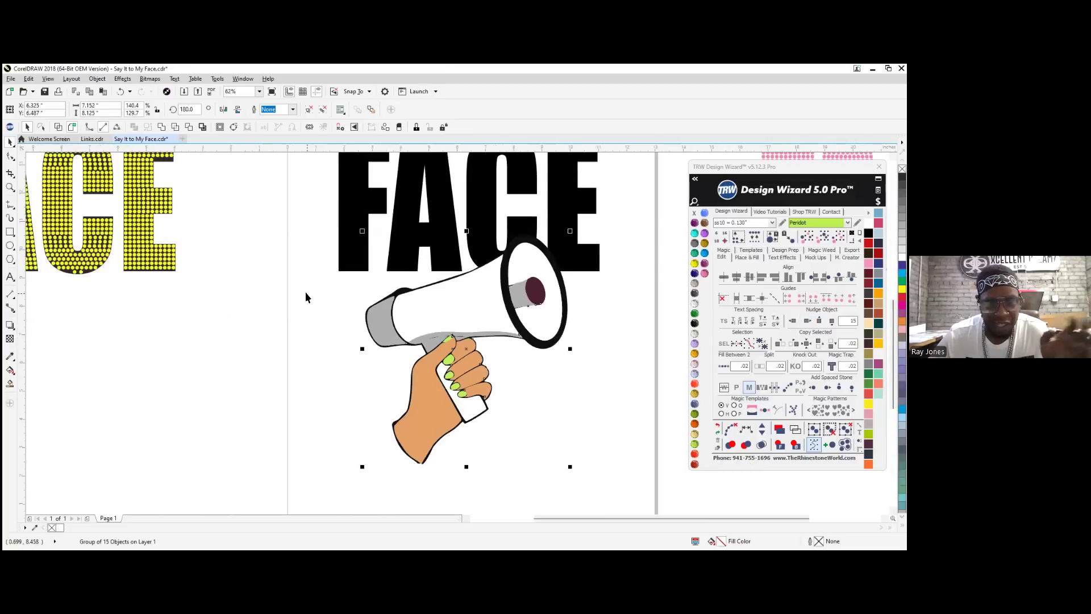
pyautogui.scroll(-2, 287, 362)
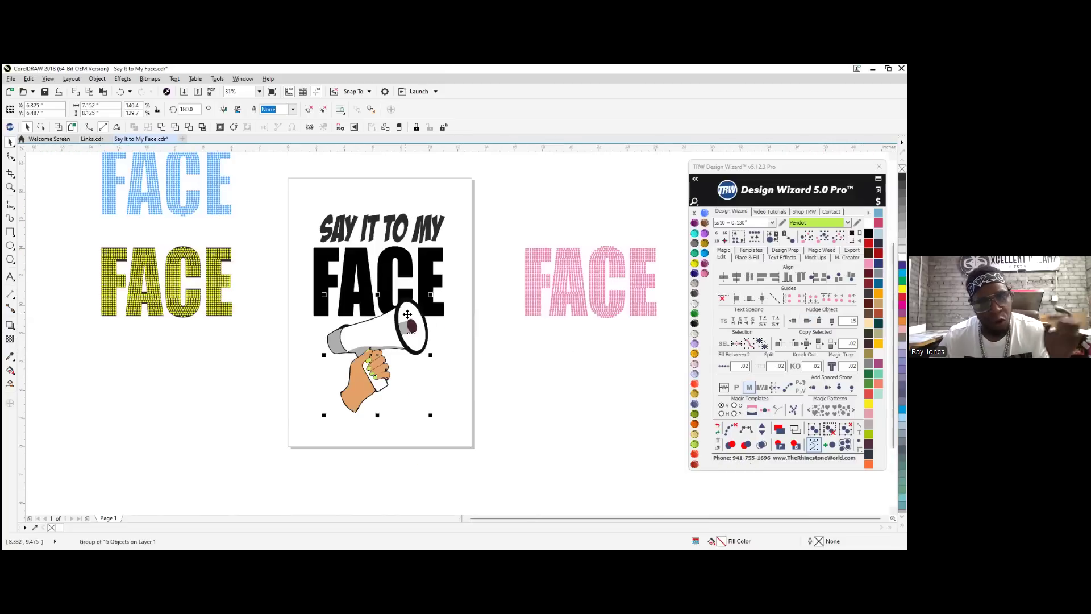
# Unlock the black FACE shape behind the megaphone
pyautogui.click(400, 259)
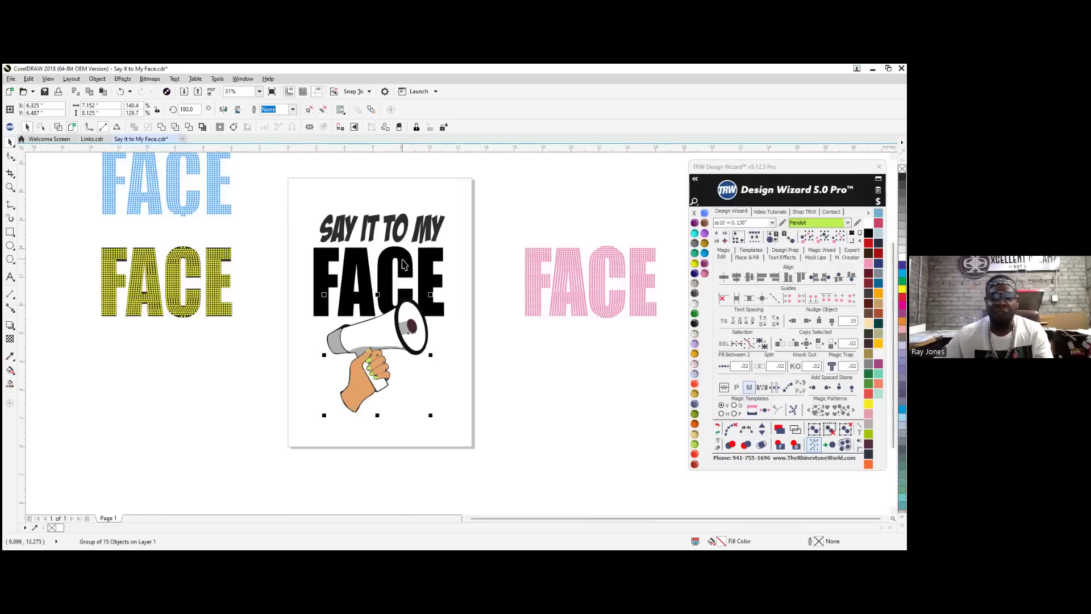
pyautogui.click(403, 263)
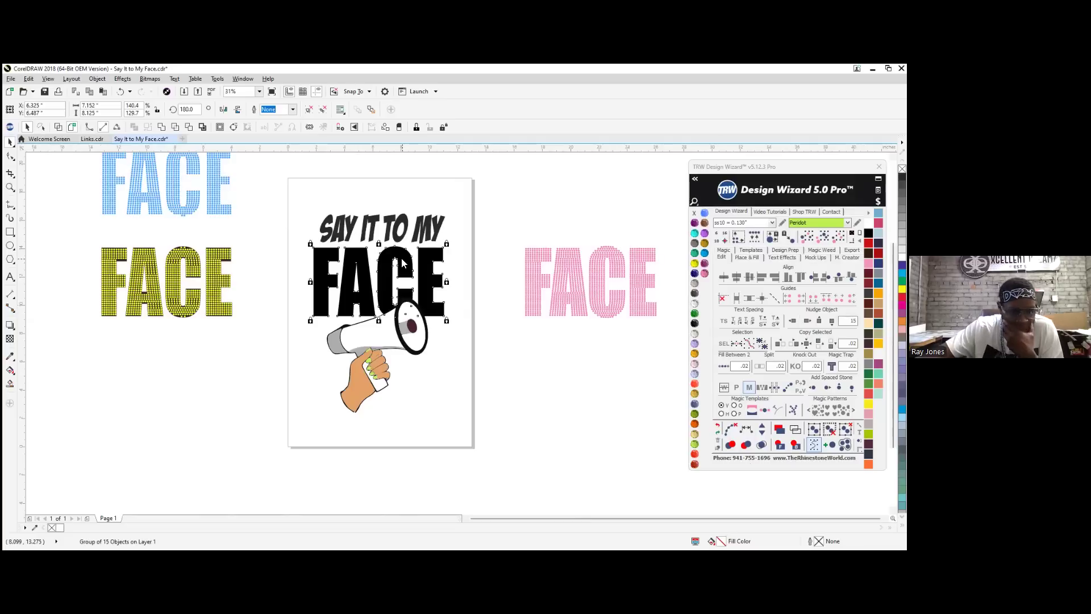
pyautogui.rightClick(403, 263)
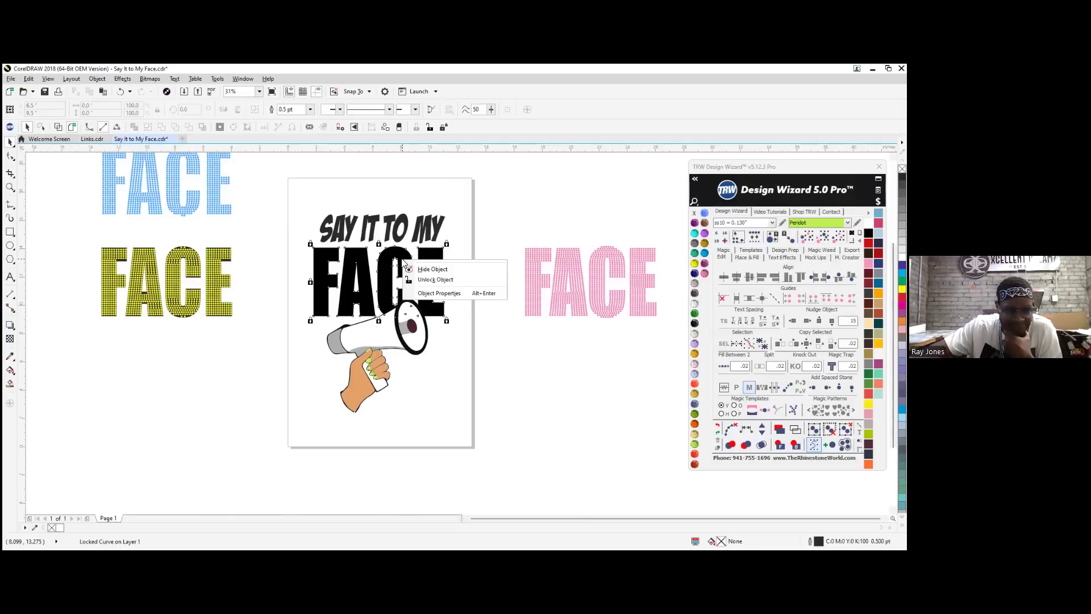
pyautogui.click(451, 280)
# Select the megaphone group together with the black FACE shape and cut the megaphone's silhouette out of FACE
pyautogui.click(364, 345)
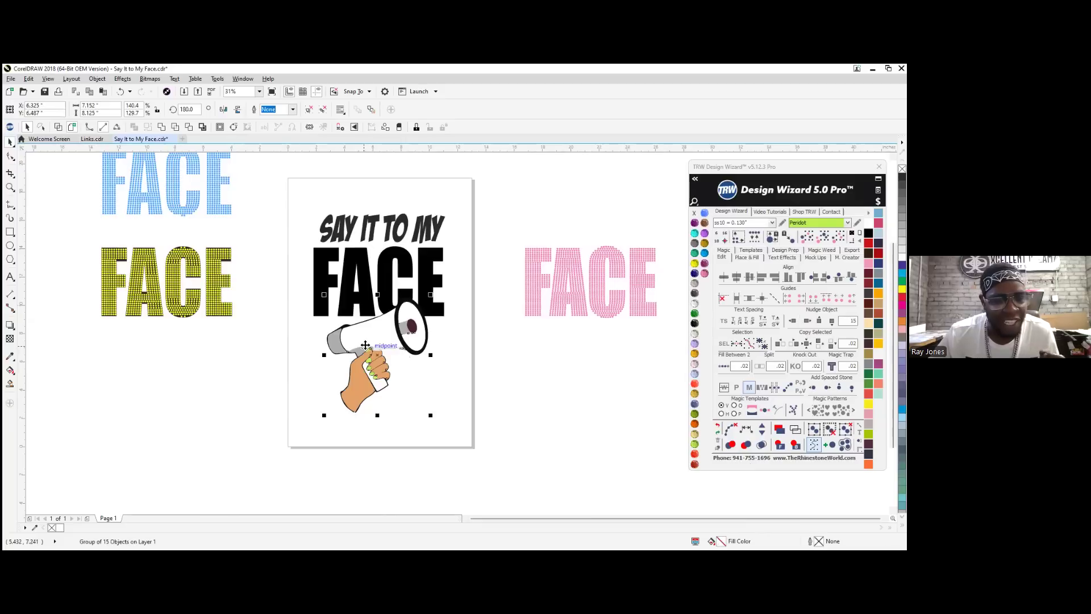
pyautogui.keyDown('shift'); pyautogui.click(367, 257); pyautogui.keyUp('shift')
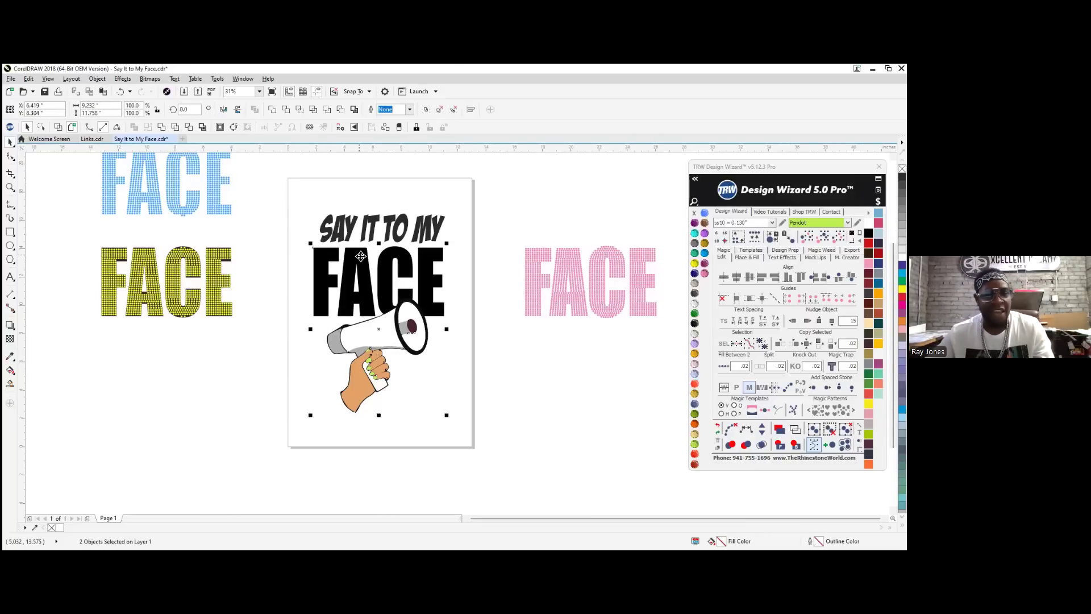
pyautogui.click(190, 127)
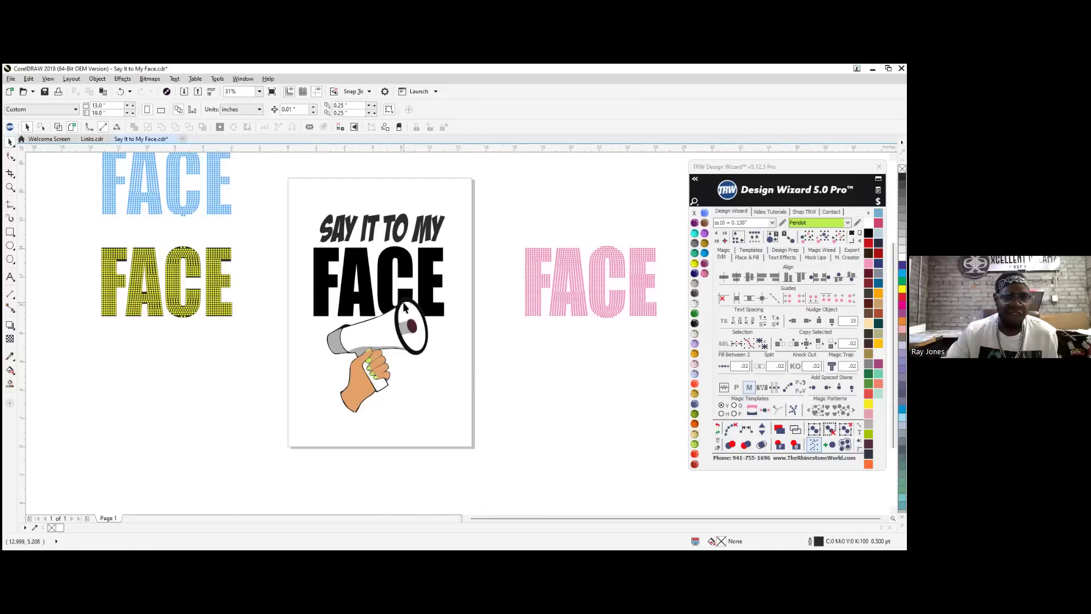
# Move the trimmed FACE shape away from the megaphone to check the cut-out, and undo the move
pyautogui.moveTo(390, 275); pyautogui.dragTo(478, 195)
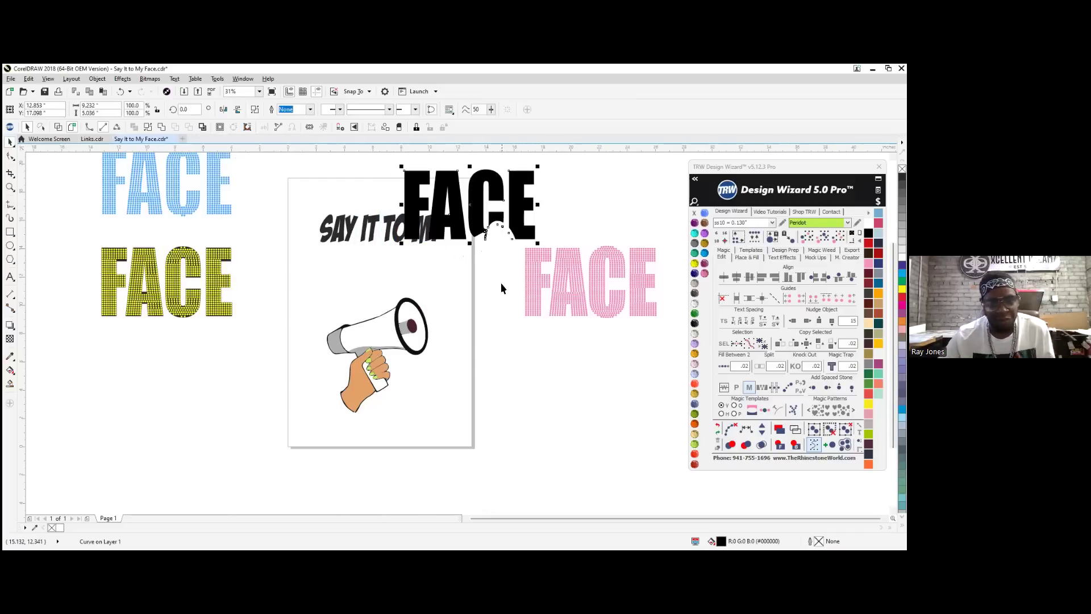
pyautogui.hotkey('ctrl', 'z')
pyautogui.click(519, 398)
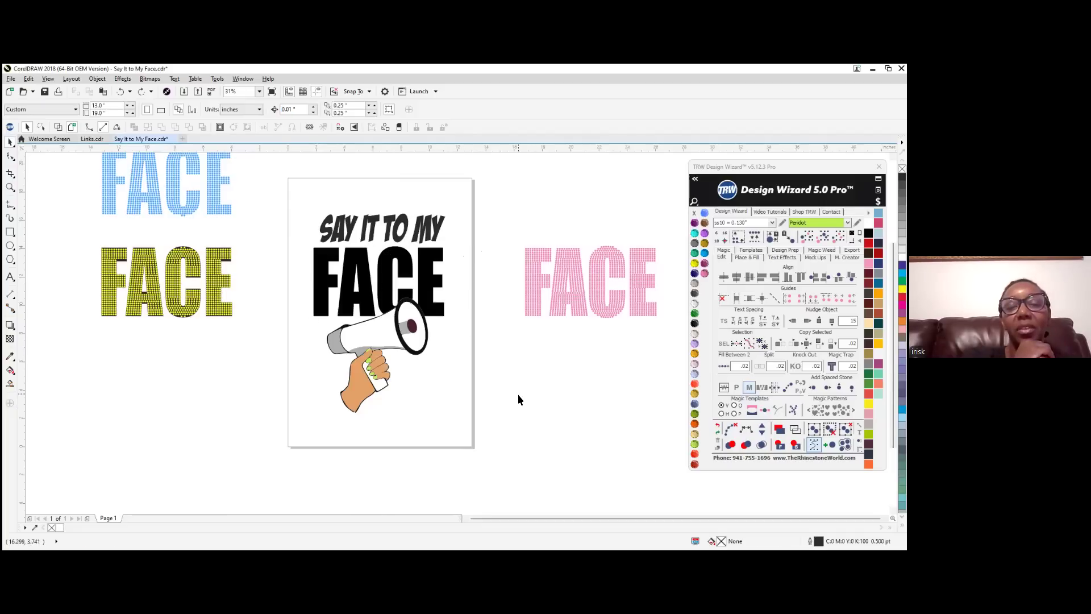
# Set the contour spacing to .03, hatch-fill the trimmed FACE with ss10 stones, and color them Aquamarine
pyautogui.click(395, 279)
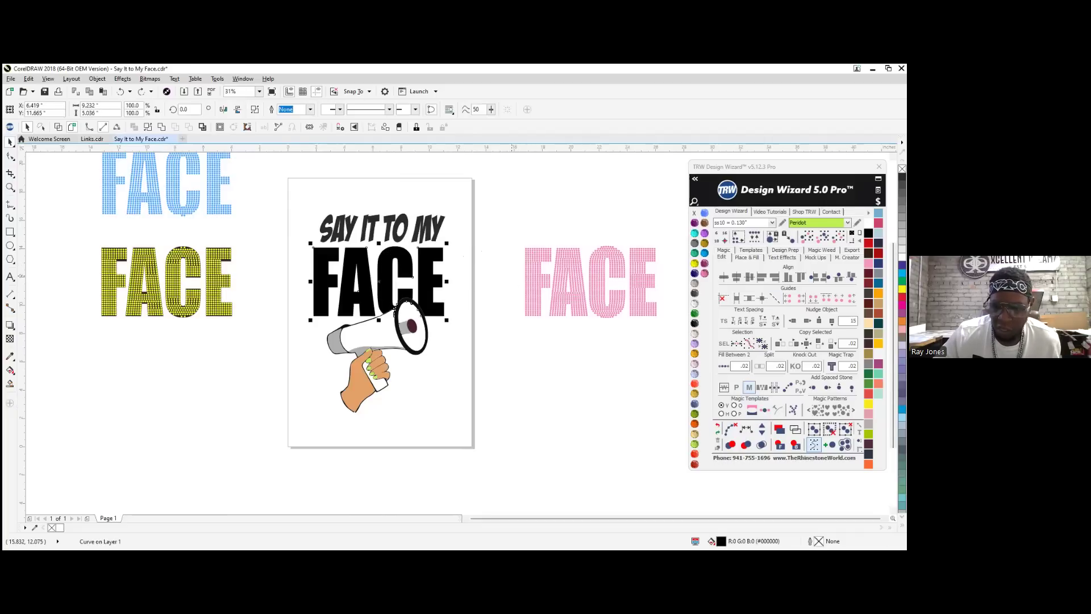
pyautogui.click(747, 256)
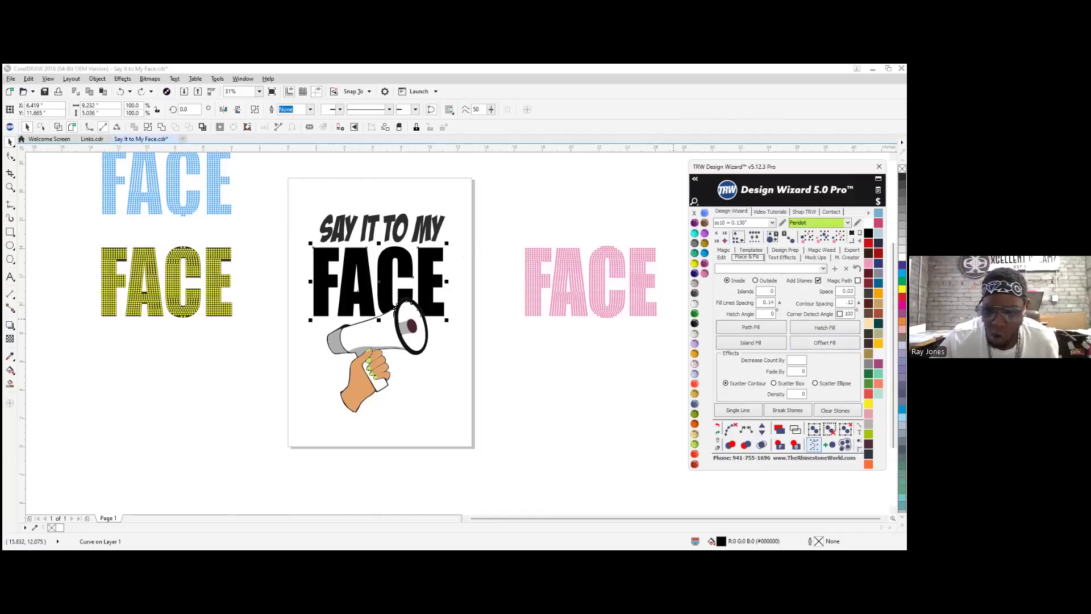
pyautogui.click(848, 302)
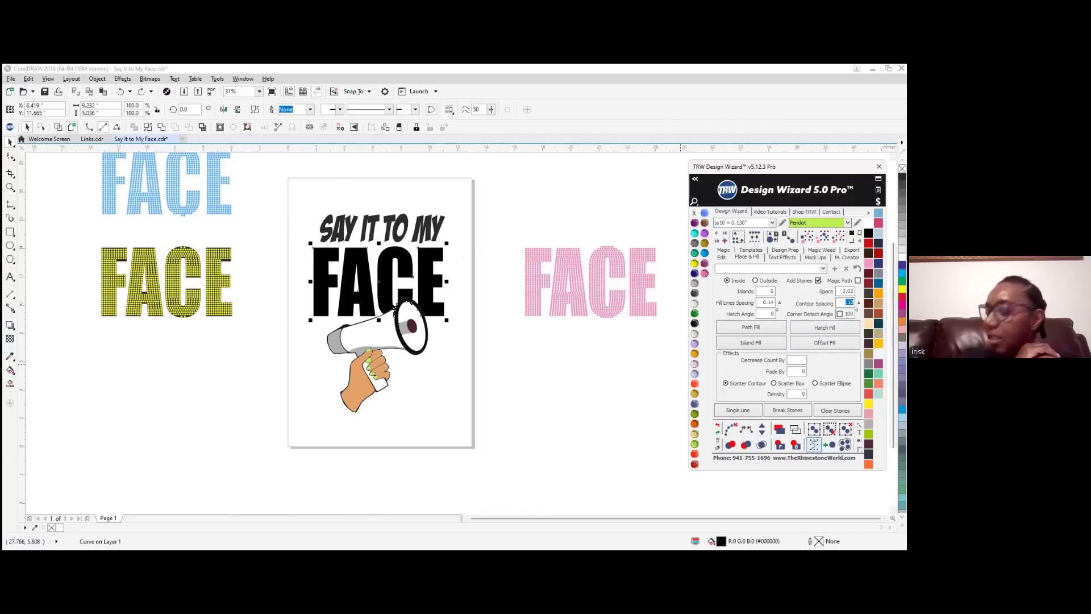
pyautogui.press('BackSpace')
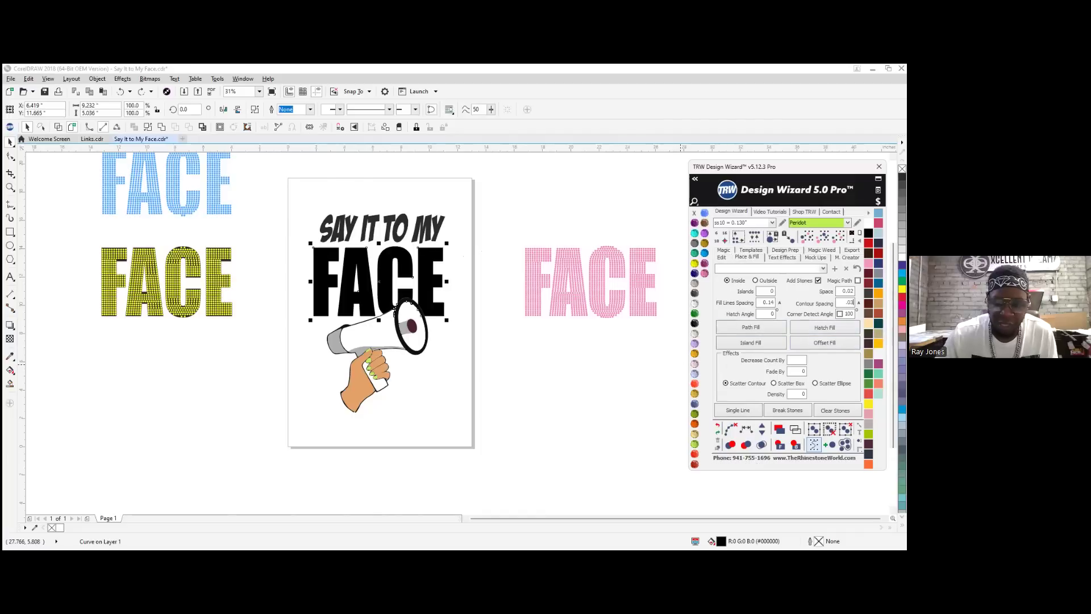
pyautogui.click(824, 327)
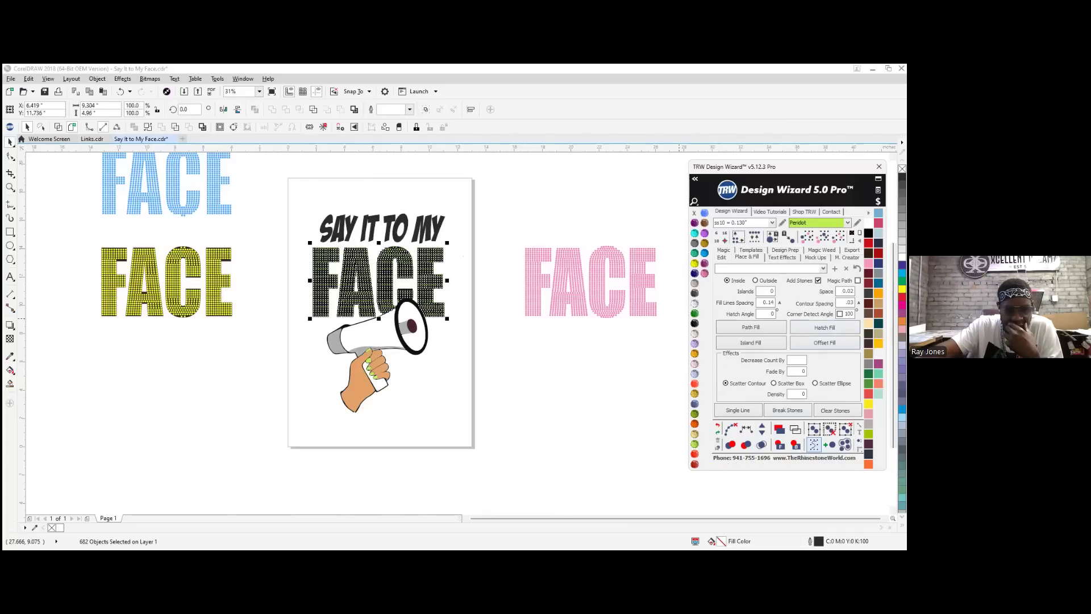
pyautogui.click(730, 429)
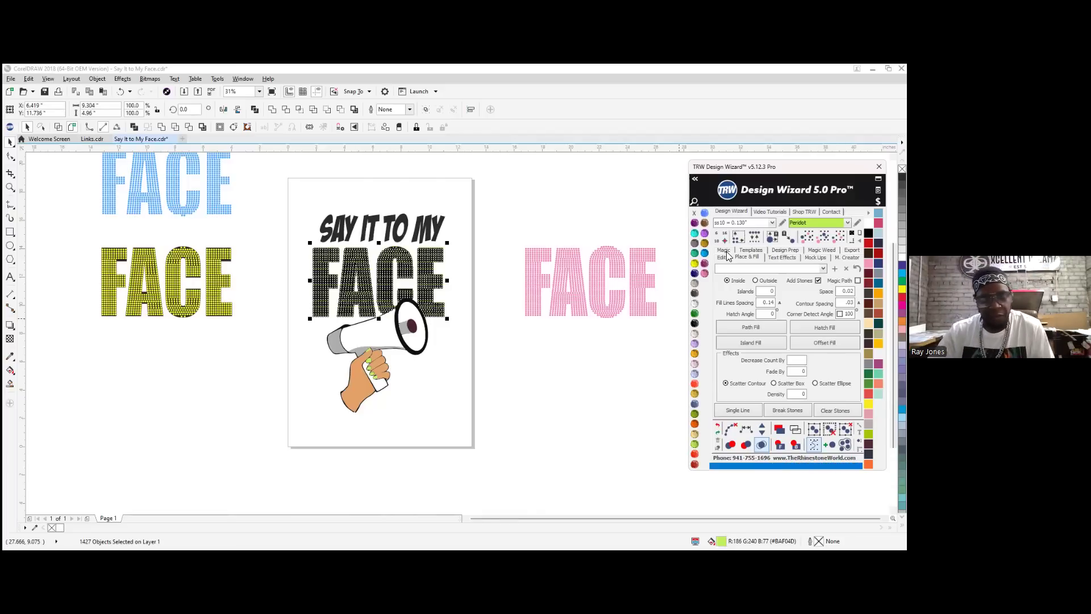
pyautogui.click(493, 227)
# Delete the two isolated stones at the very top of the C in the aquamarine FACE
pyautogui.scroll(4, 401, 306)
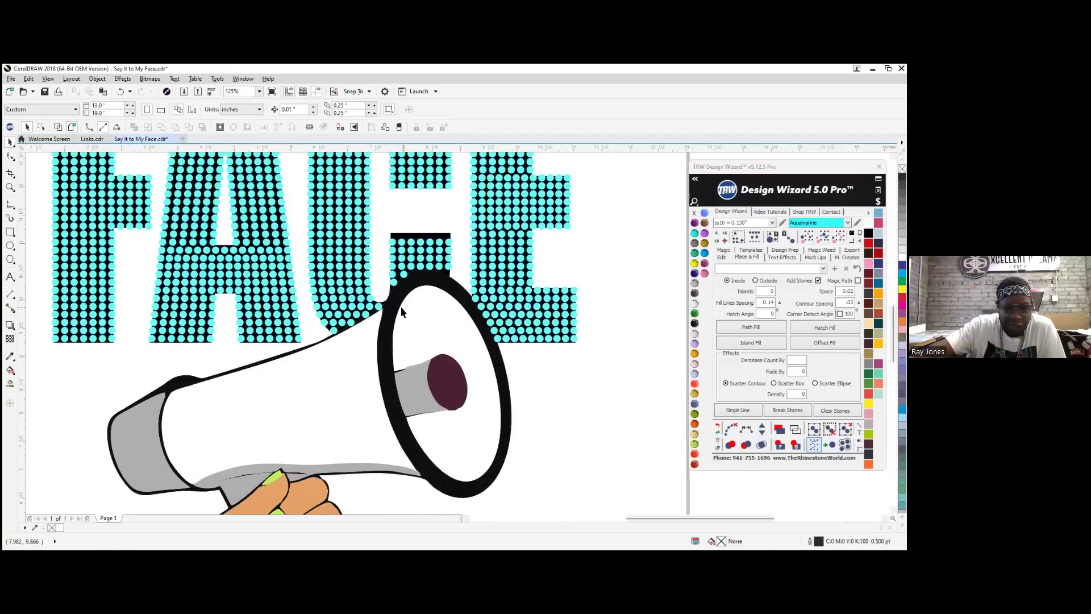
pyautogui.scroll(3, 401, 306)
pyautogui.scroll(3, 405, 253)
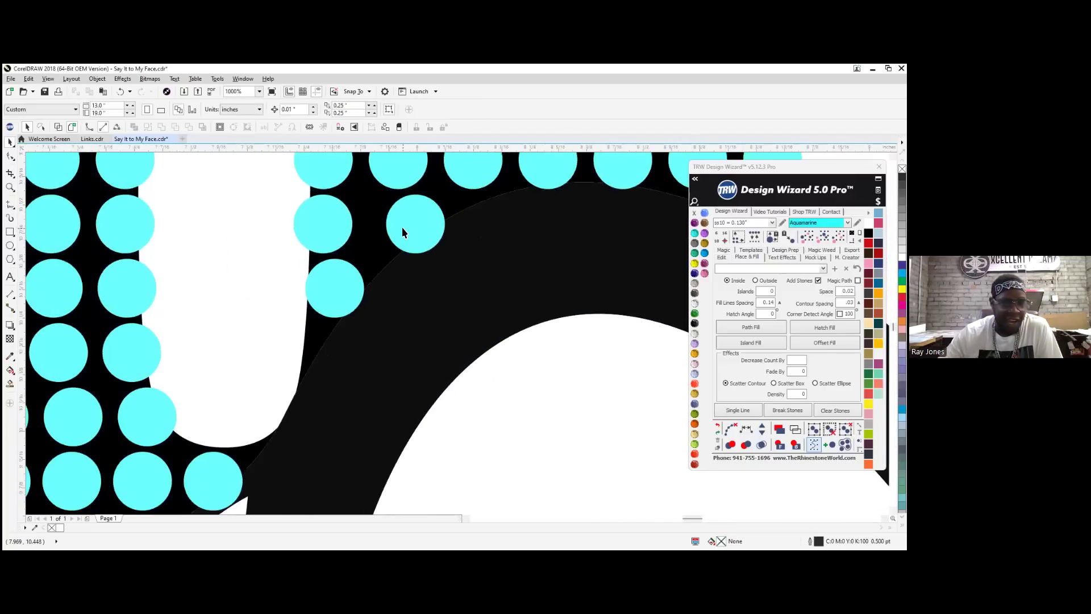
pyautogui.scroll(-6, 398, 341)
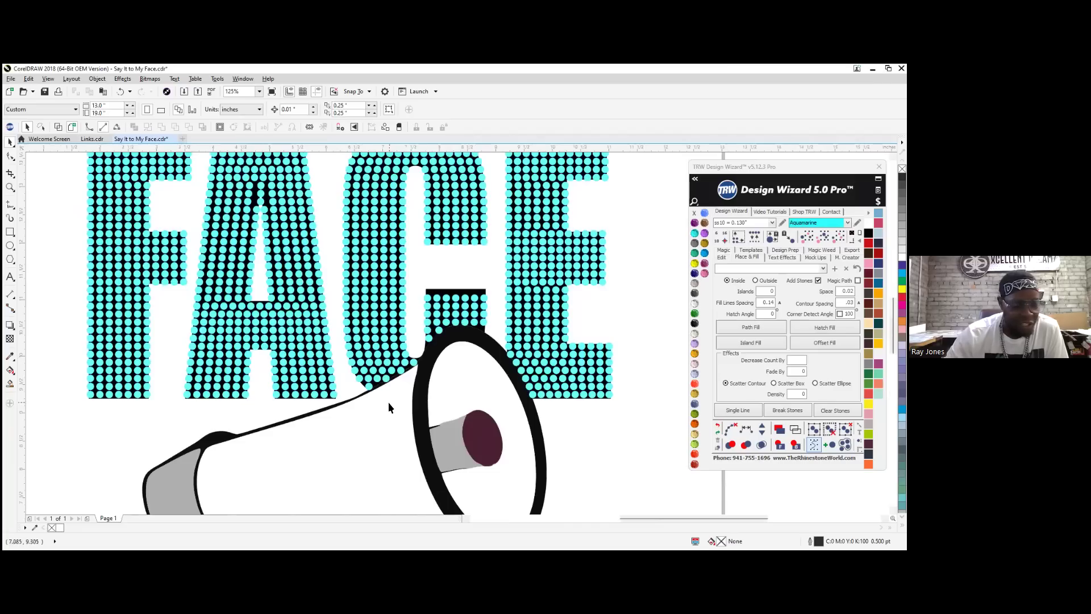
pyautogui.scroll(-2, 389, 407)
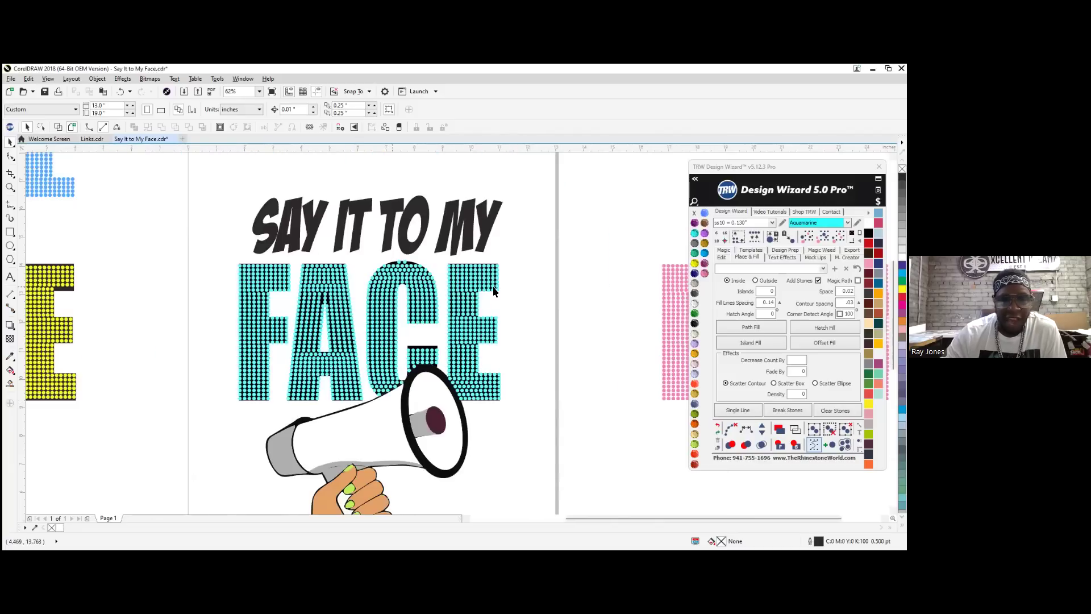
pyautogui.scroll(-2, 257, 311)
pyautogui.scroll(2, 311, 271)
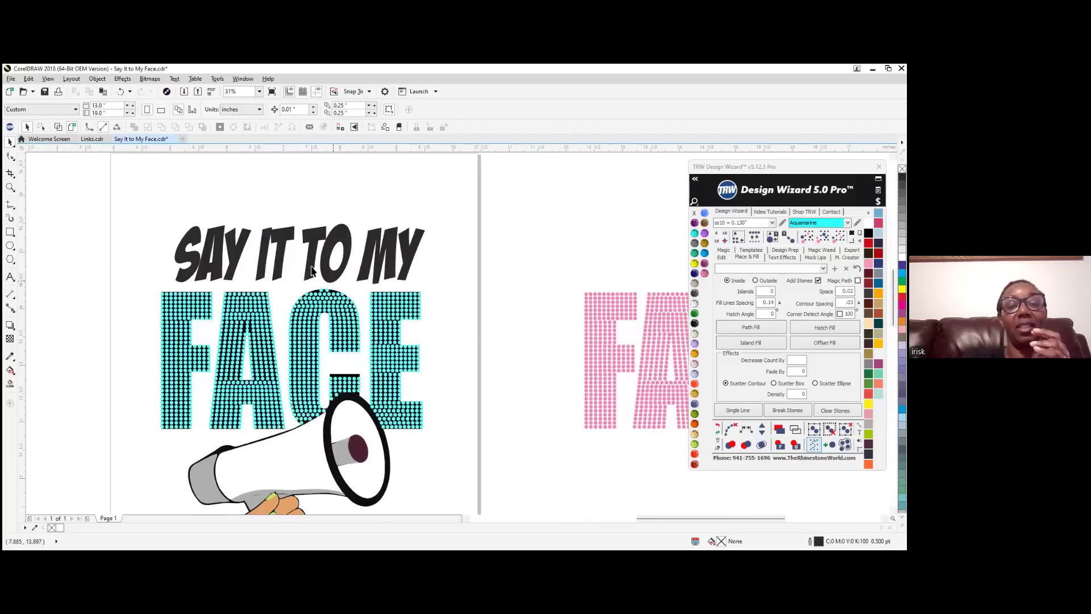
pyautogui.scroll(3, 311, 271)
pyautogui.scroll(3, 305, 284)
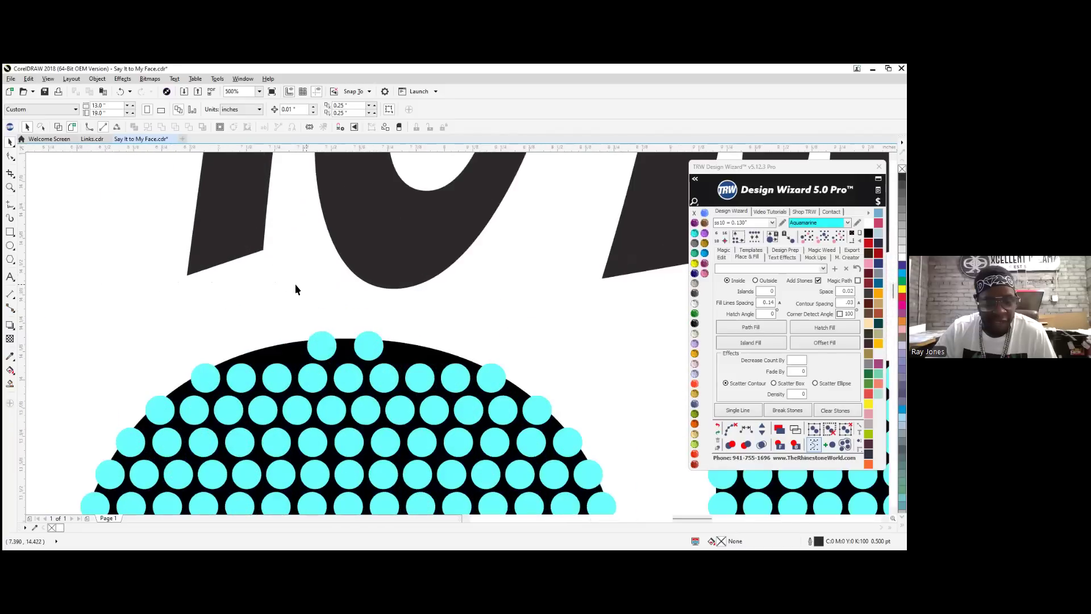
pyautogui.moveTo(278, 291); pyautogui.dragTo(434, 375)
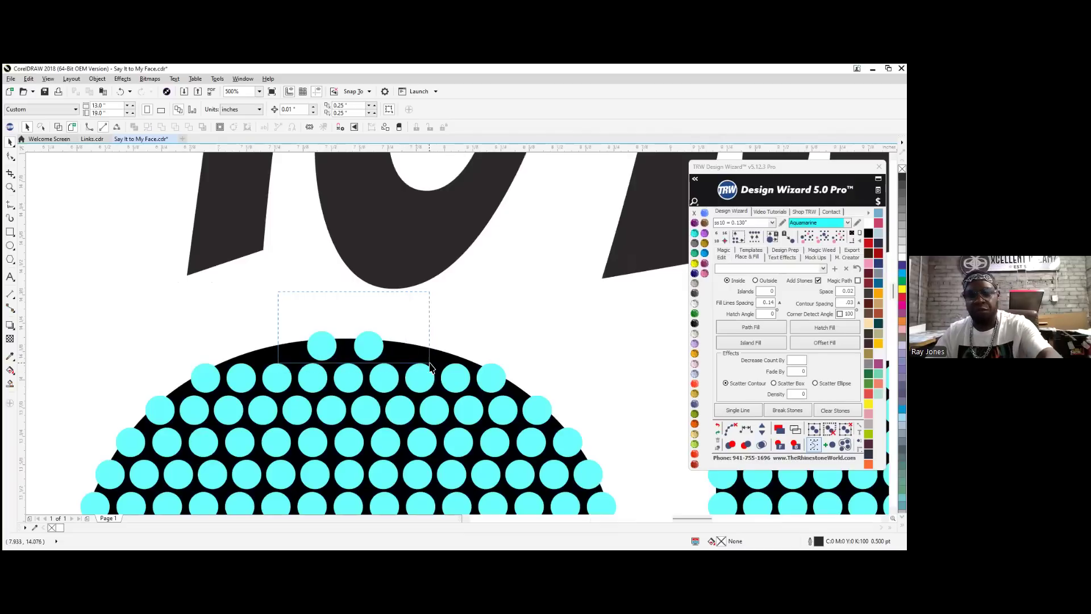
pyautogui.press('Delete')
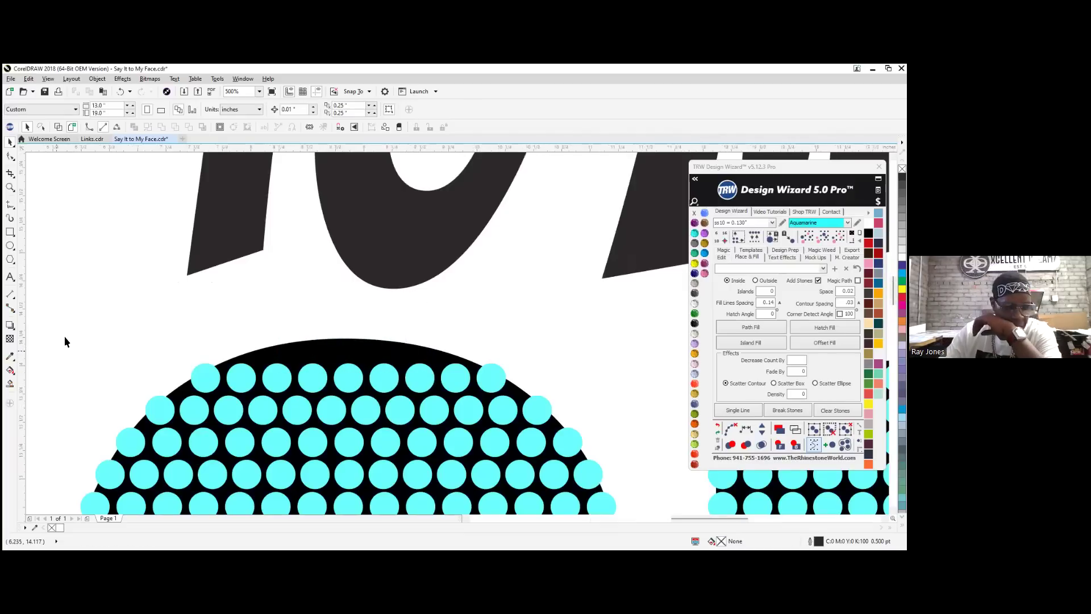
# Select the six topmost stones of the pink C and nudge them 15 inches left onto the aquamarine FACE
pyautogui.scroll(-3, 73, 329)
pyautogui.scroll(-2, 214, 332)
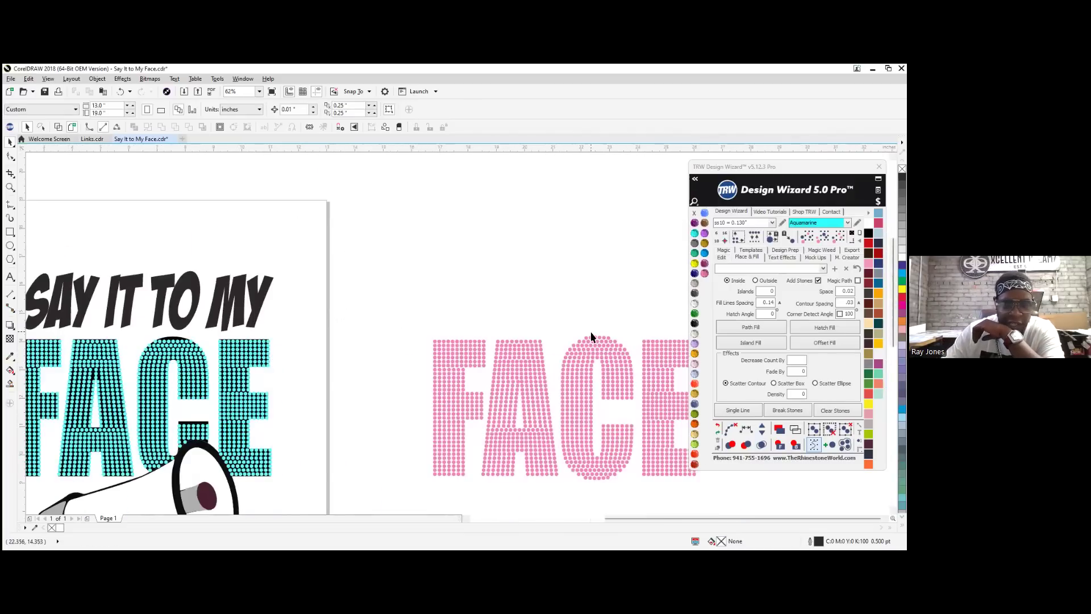
pyautogui.scroll(3, 591, 337)
pyautogui.moveTo(565, 354); pyautogui.dragTo(619, 360)
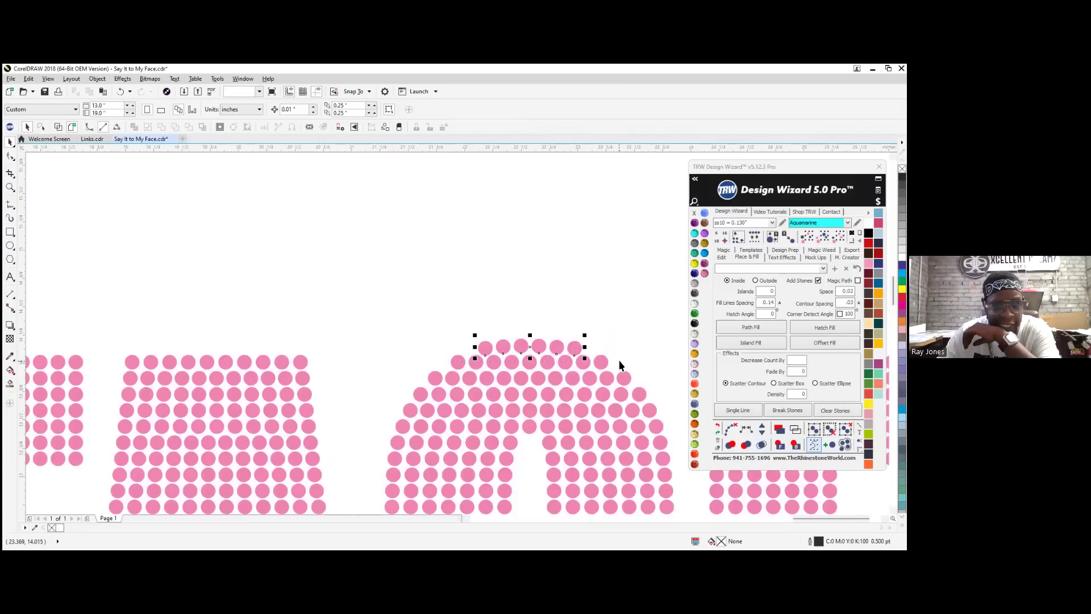
pyautogui.click(720, 257)
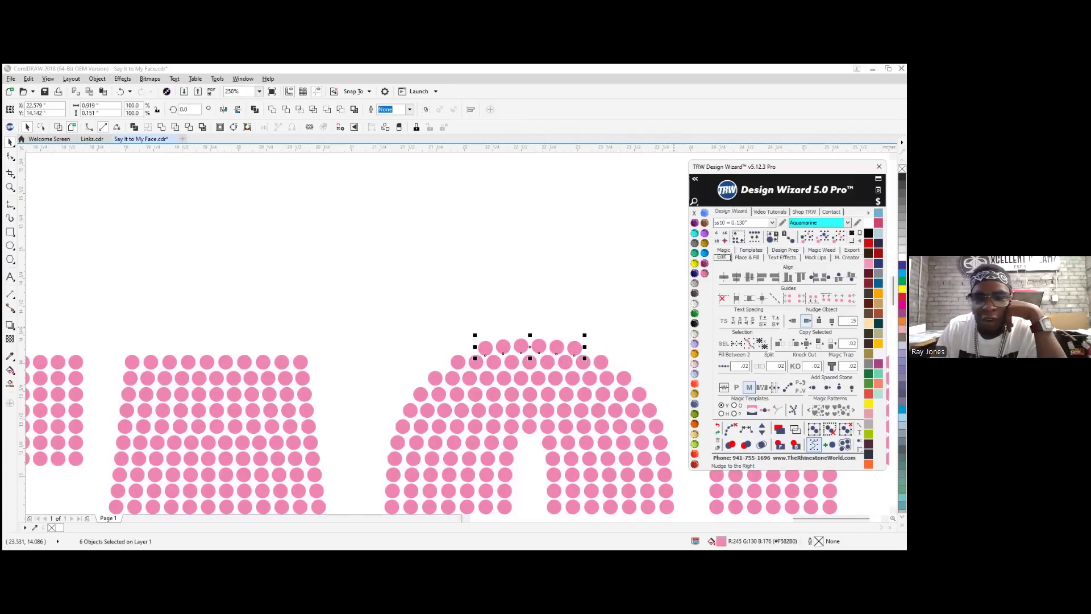
pyautogui.click(793, 320)
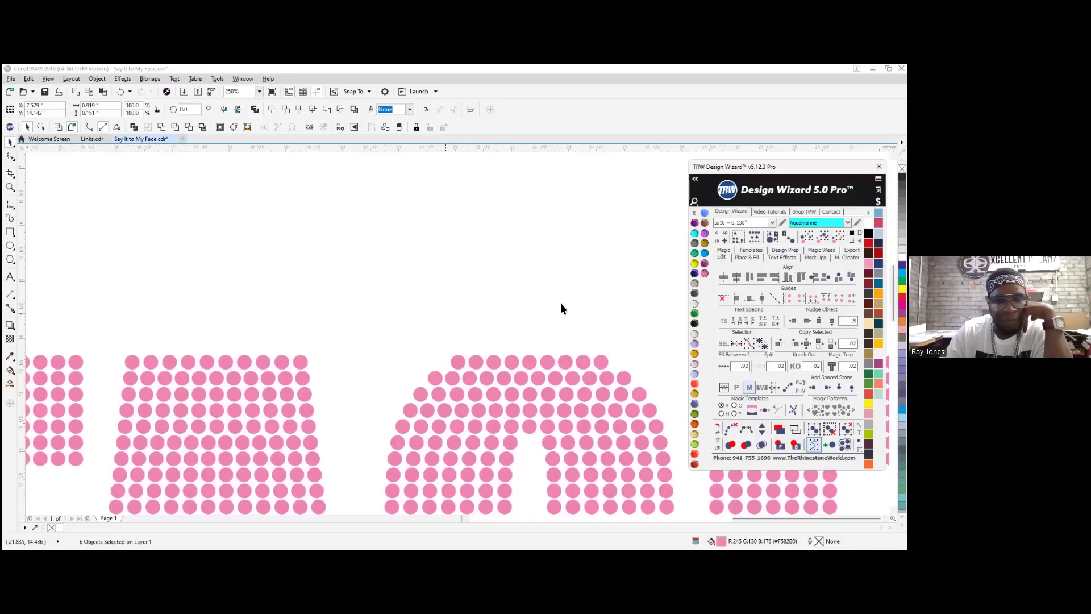
# Recolor the six pink stones on top of the C to Aquamarine
pyautogui.scroll(-10, 561, 304)
pyautogui.scroll(5, 362, 304)
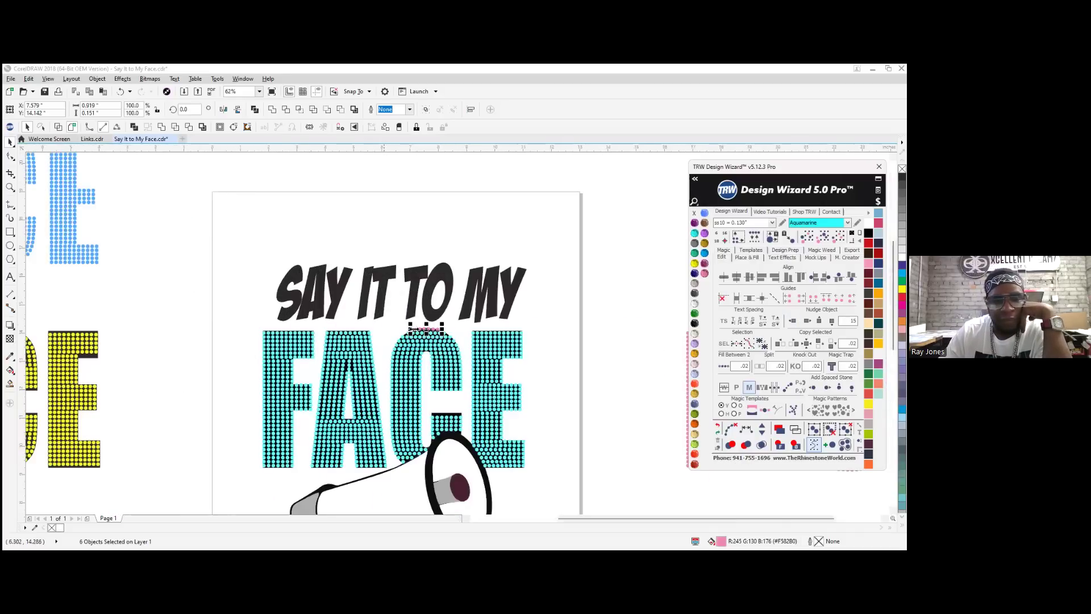
pyautogui.scroll(6, 449, 355)
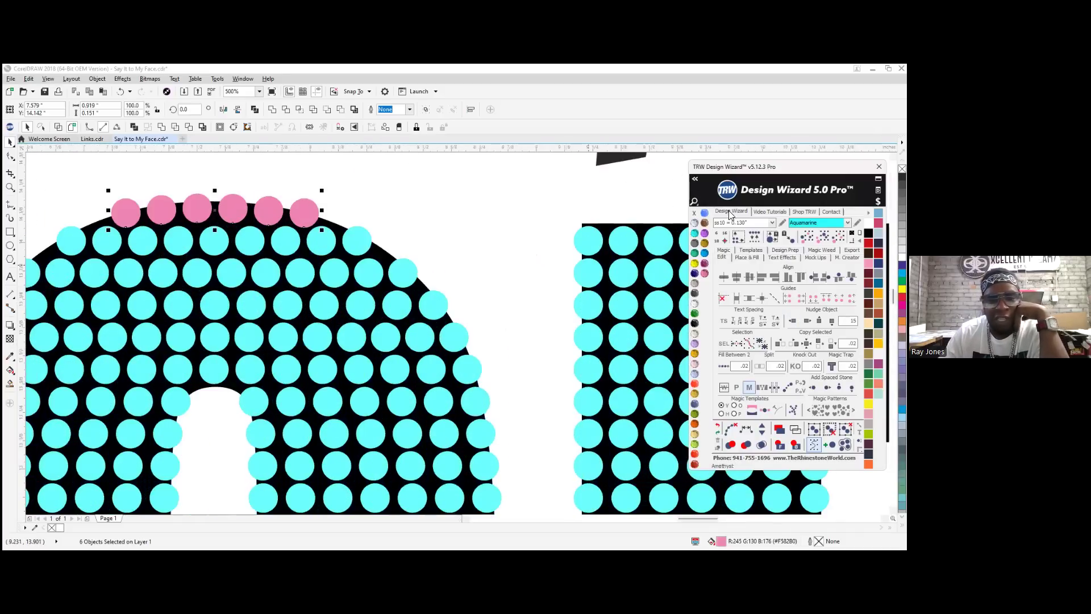
pyautogui.click(695, 234)
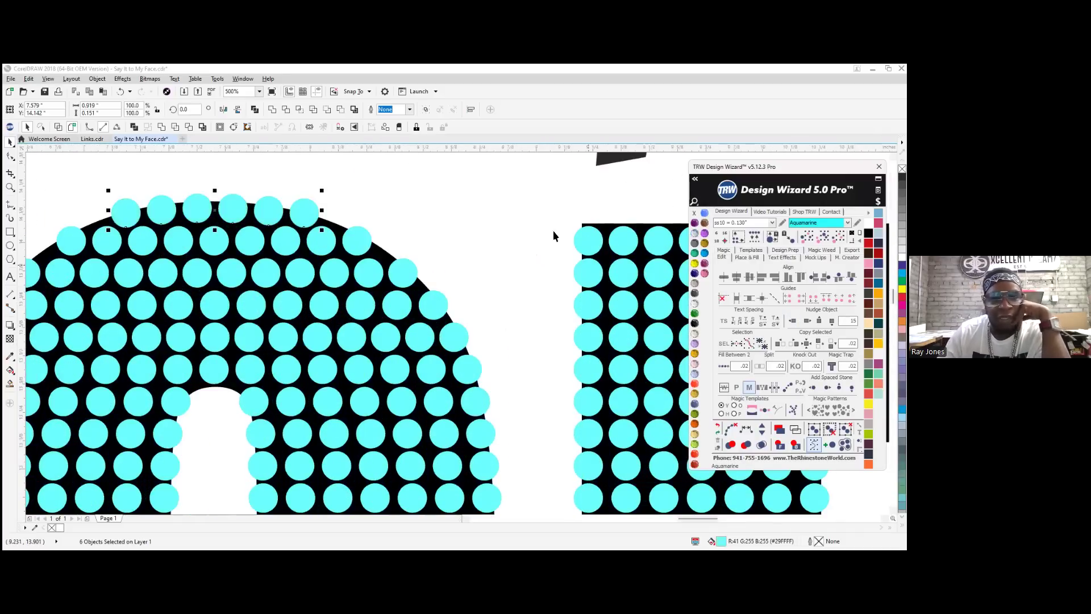
# Delete the pink rhinestone copy of FACE beside the page
pyautogui.scroll(-10, 261, 309)
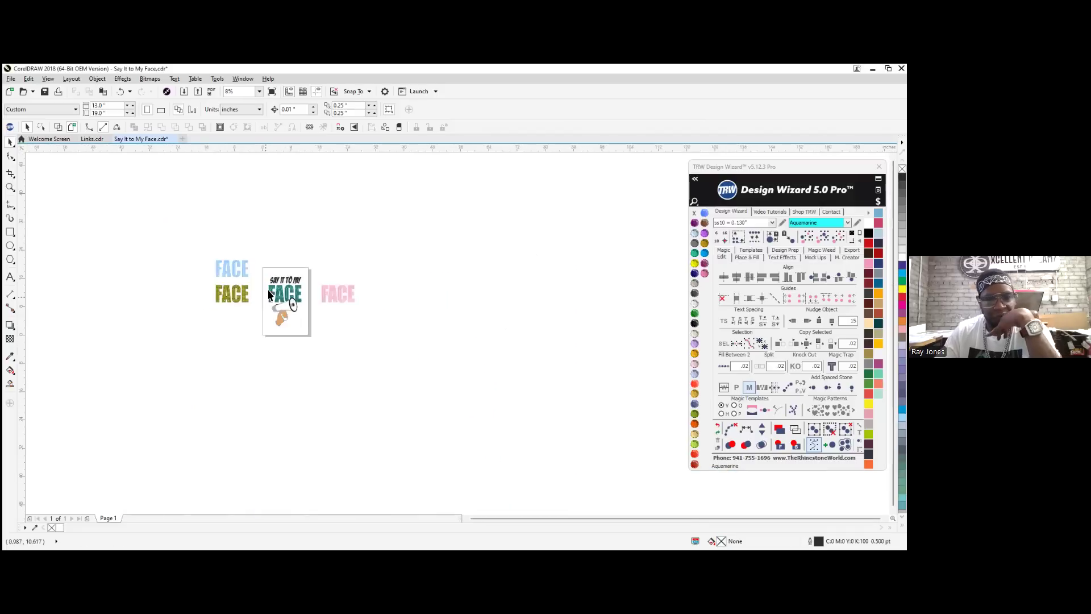
pyautogui.scroll(2, 276, 301)
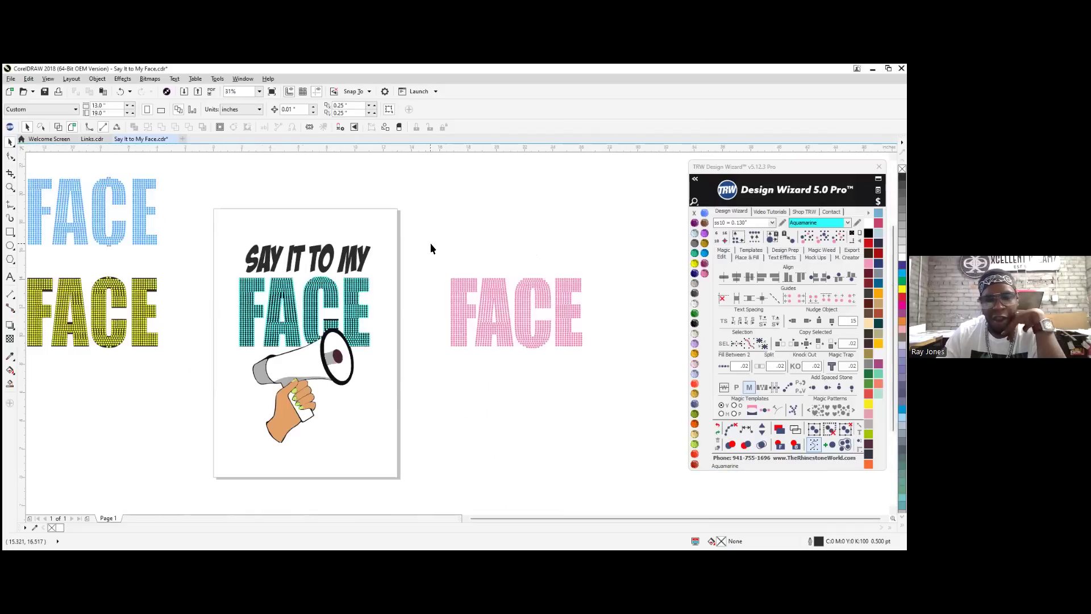
pyautogui.press('Tab')
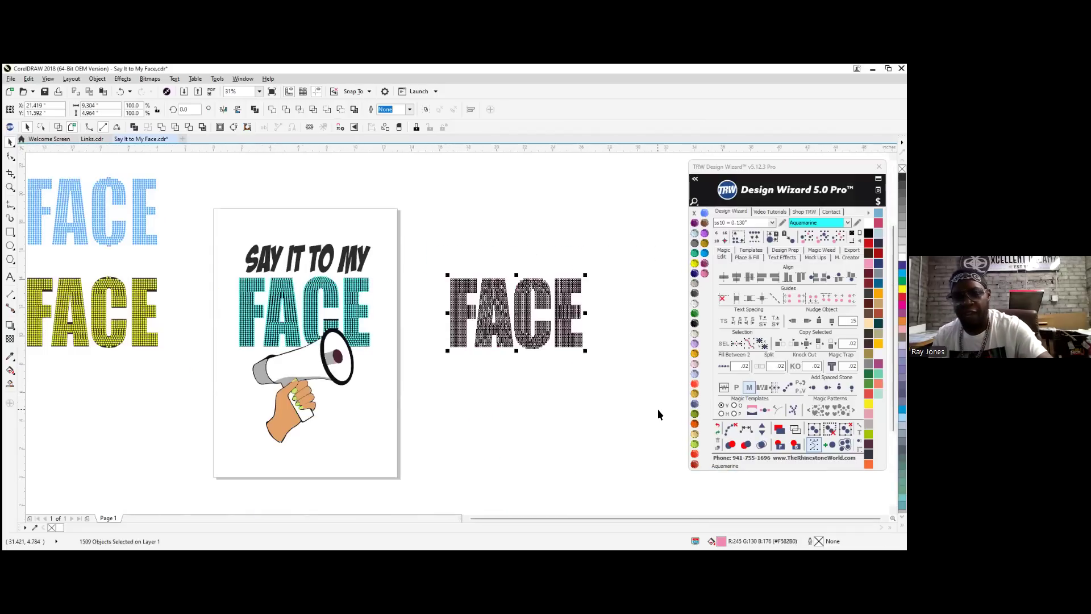
pyautogui.press('Delete')
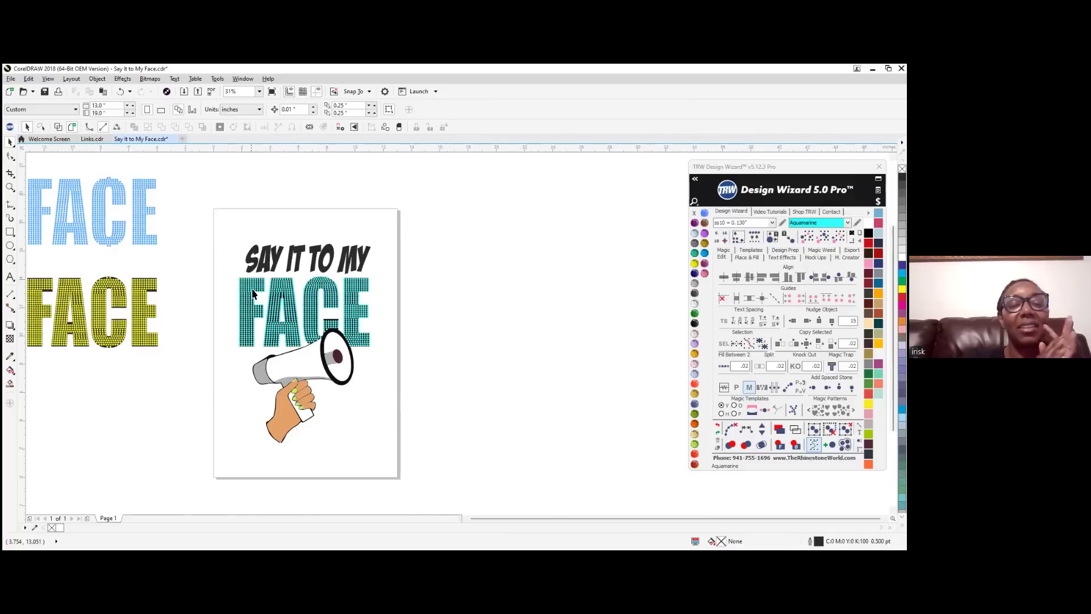
# Align the "SAY IT TO MY" text so it is horizontally centered over the black FACE lettering
pyautogui.scroll(2, 250, 264)
pyautogui.click(303, 251)
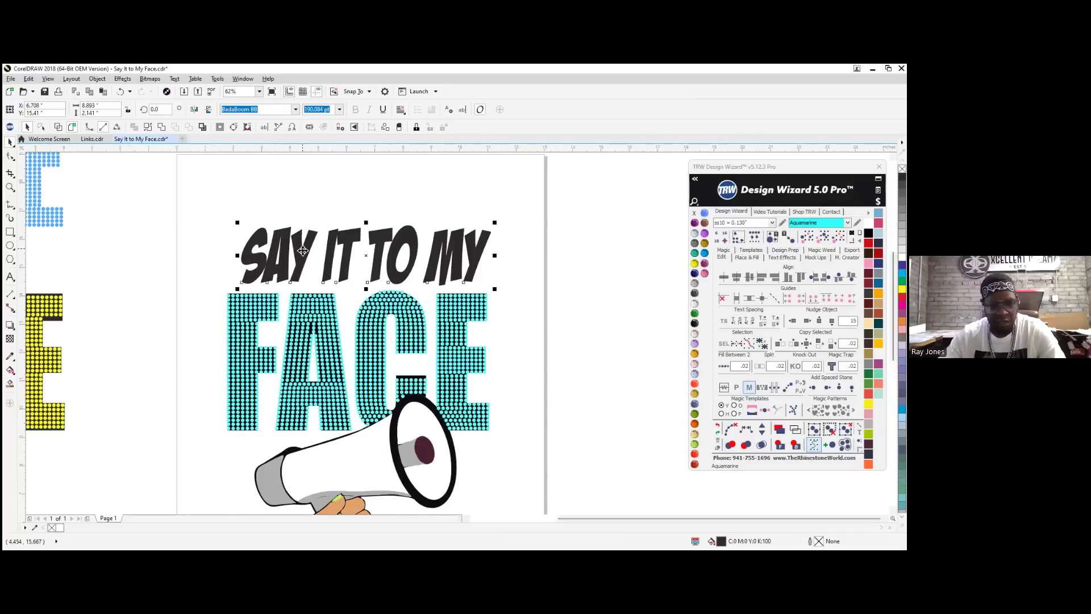
pyautogui.scroll(6, 321, 301)
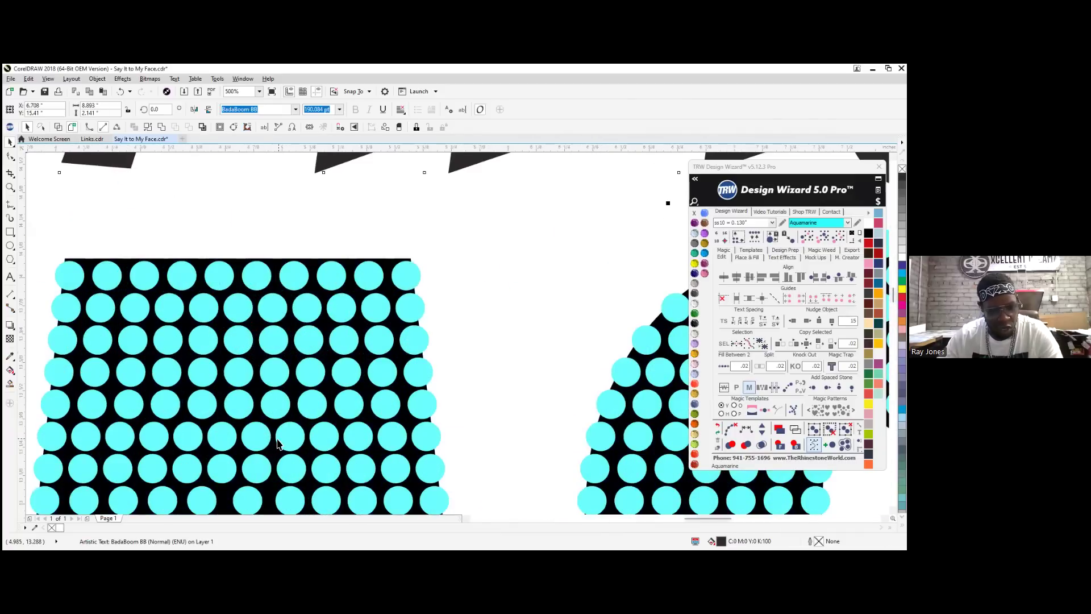
pyautogui.scroll(-2, 287, 364)
pyautogui.scroll(2, 265, 432)
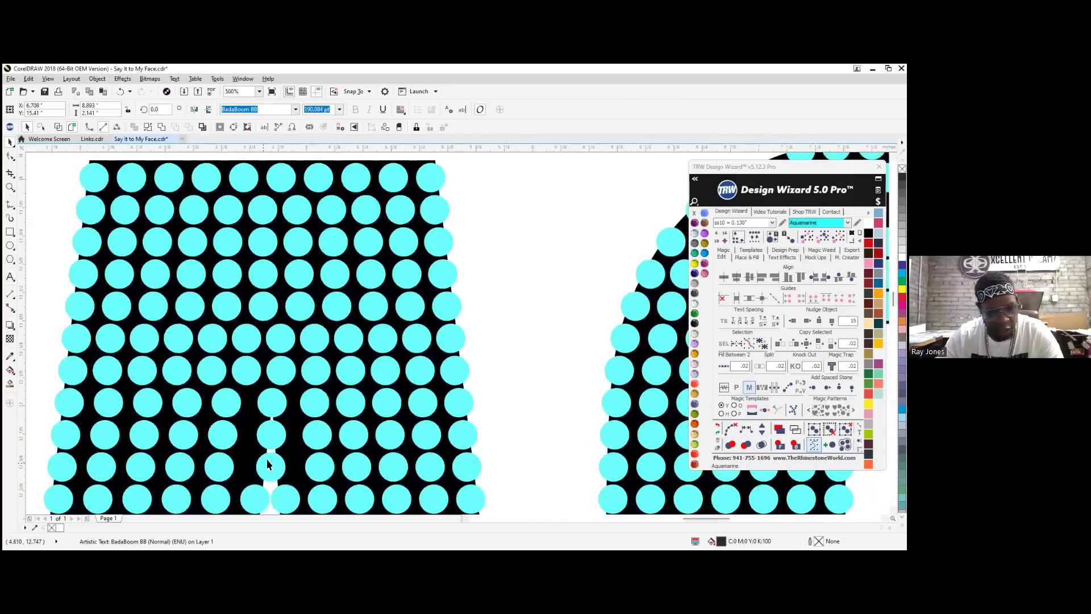
pyautogui.click(296, 423)
pyautogui.scroll(-5, 296, 423)
pyautogui.scroll(-2, 349, 455)
pyautogui.scroll(3, 319, 471)
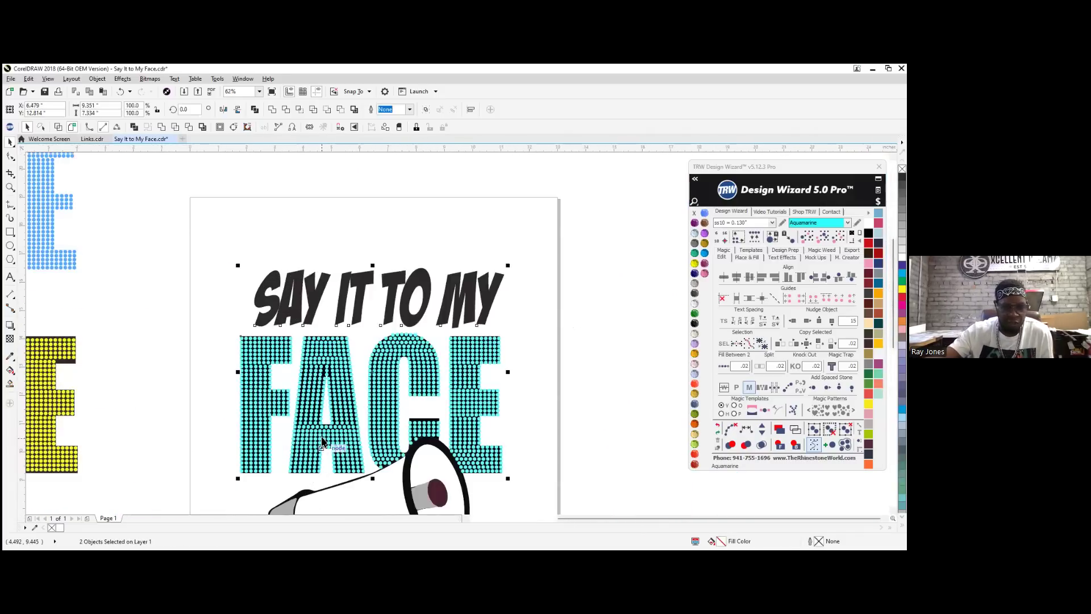
pyautogui.hotkey('ctrl', 'z')
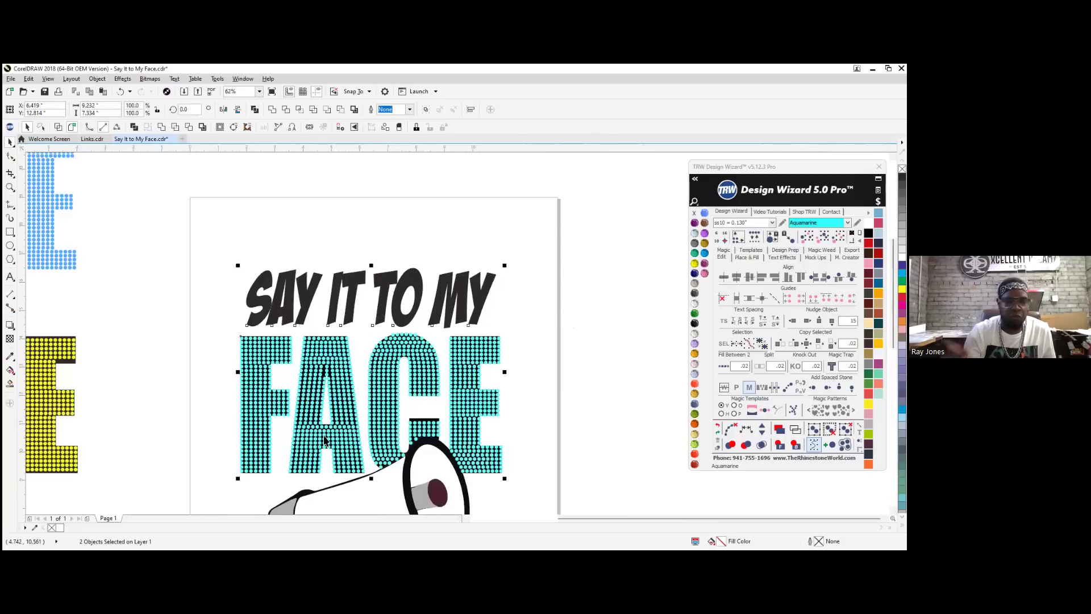
pyautogui.click(420, 234)
# Lock the black FACE curve behind the aquamarine stones
pyautogui.scroll(2, 328, 371)
pyautogui.scroll(2, 328, 375)
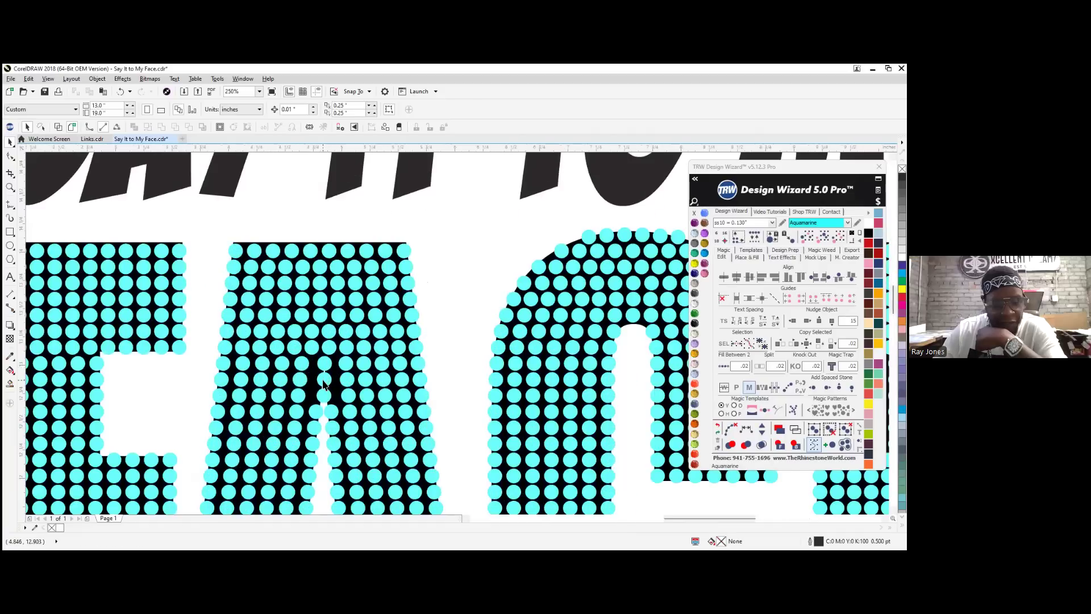
pyautogui.scroll(3, 321, 398)
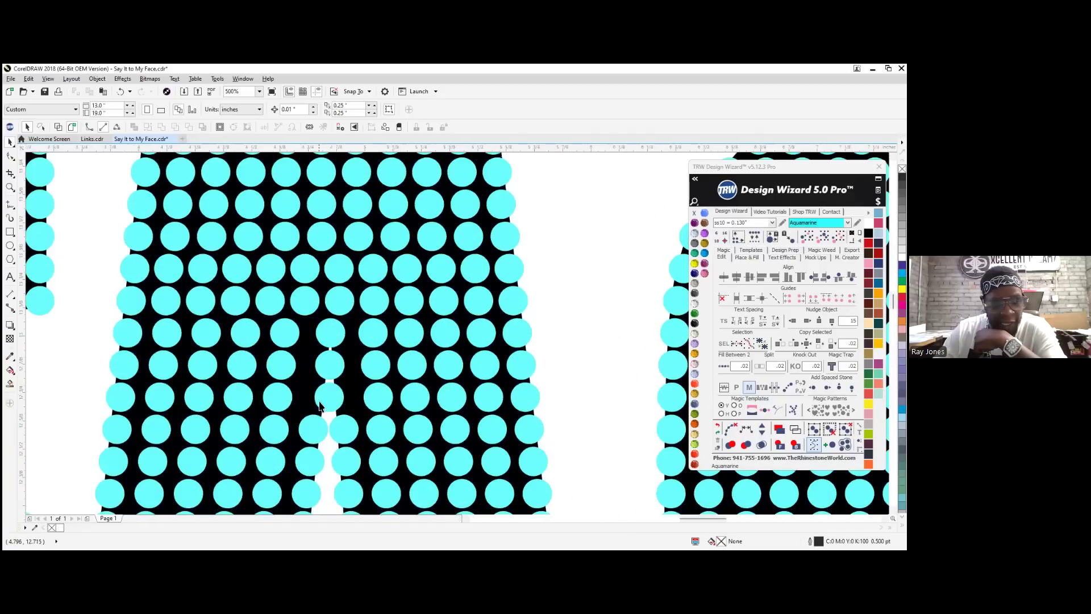
pyautogui.click(146, 318)
pyautogui.rightClick(146, 316)
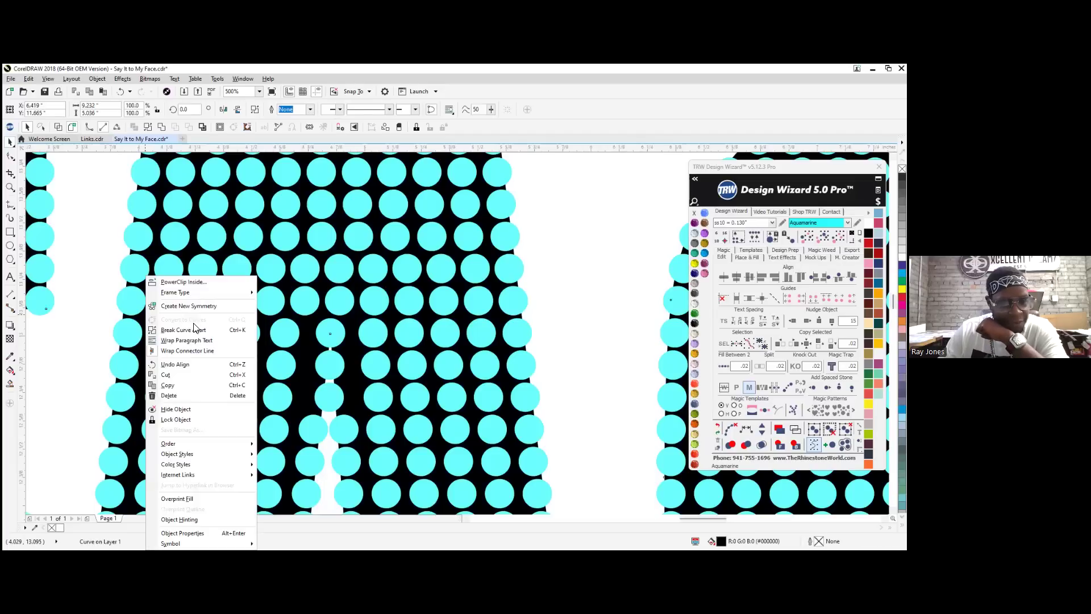
pyautogui.click(187, 423)
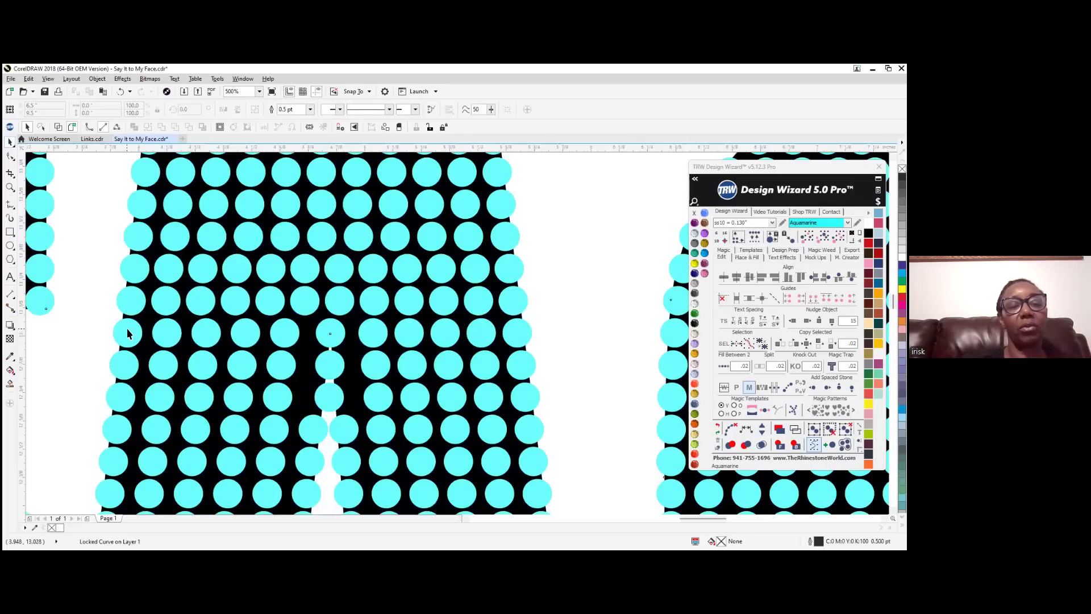
# Delete the inner stones of the three uneven rows at the A's inner peak and refill the uppermost row with 10 evenly spaced stones
pyautogui.moveTo(147, 314); pyautogui.dragTo(500, 427)
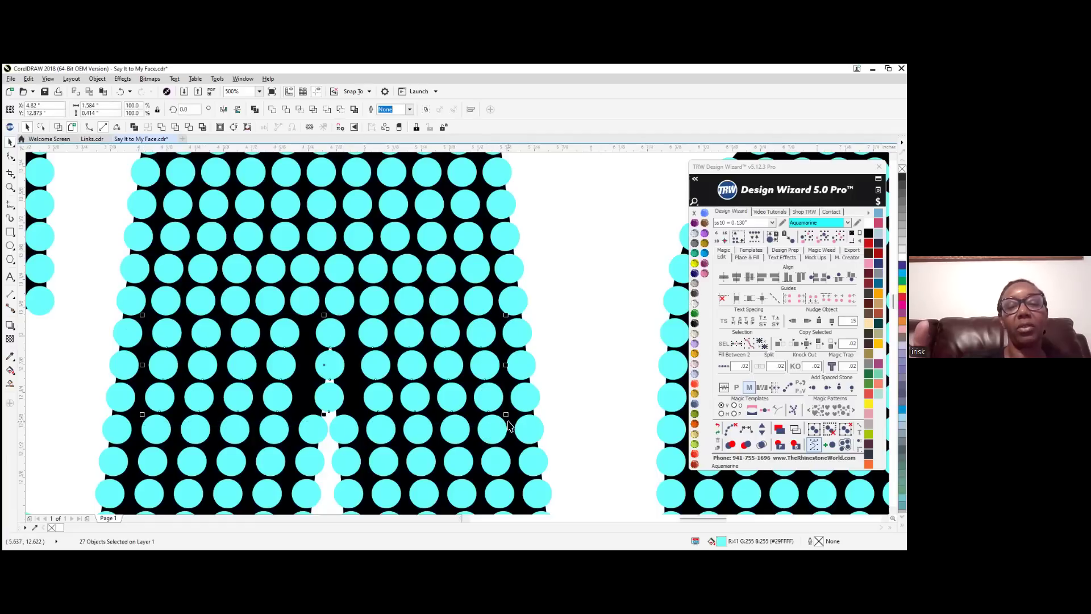
pyautogui.press('Delete')
pyautogui.click(126, 330)
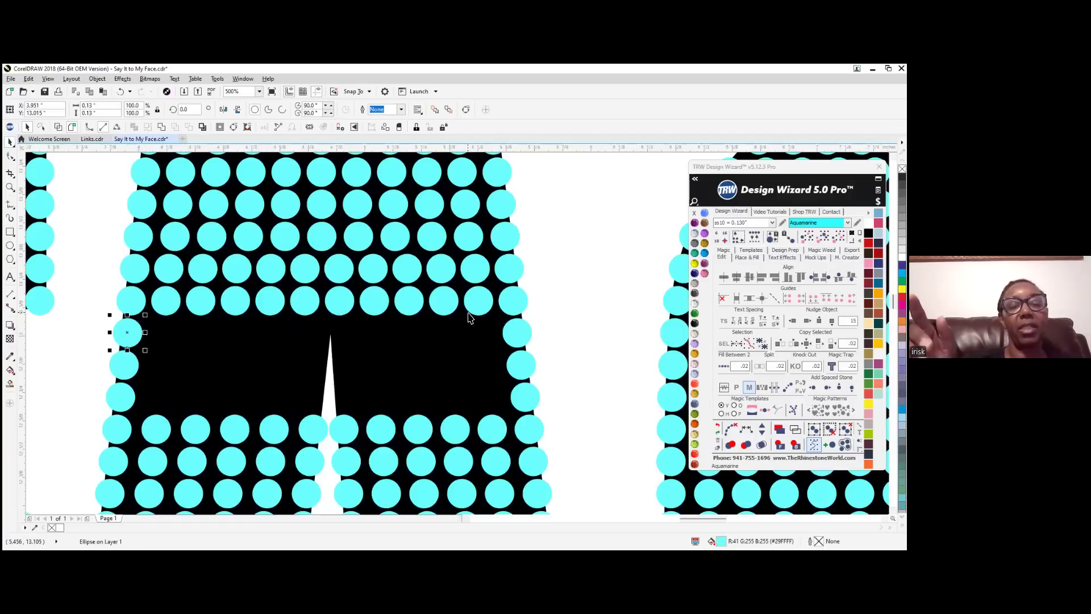
pyautogui.keyDown('shift'); pyautogui.click(518, 337); pyautogui.keyUp('shift')
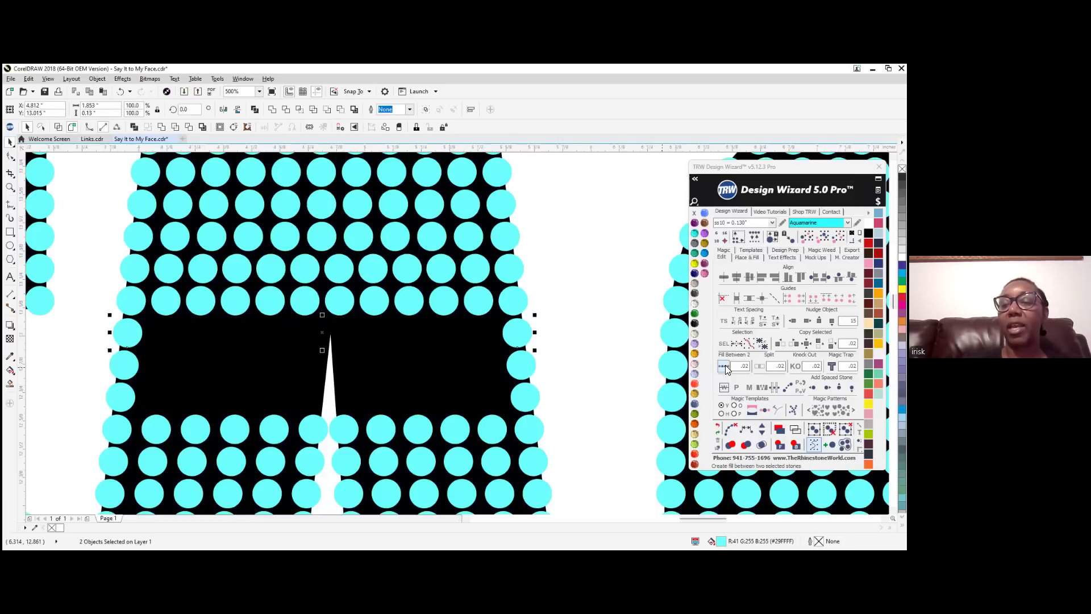
pyautogui.click(725, 369)
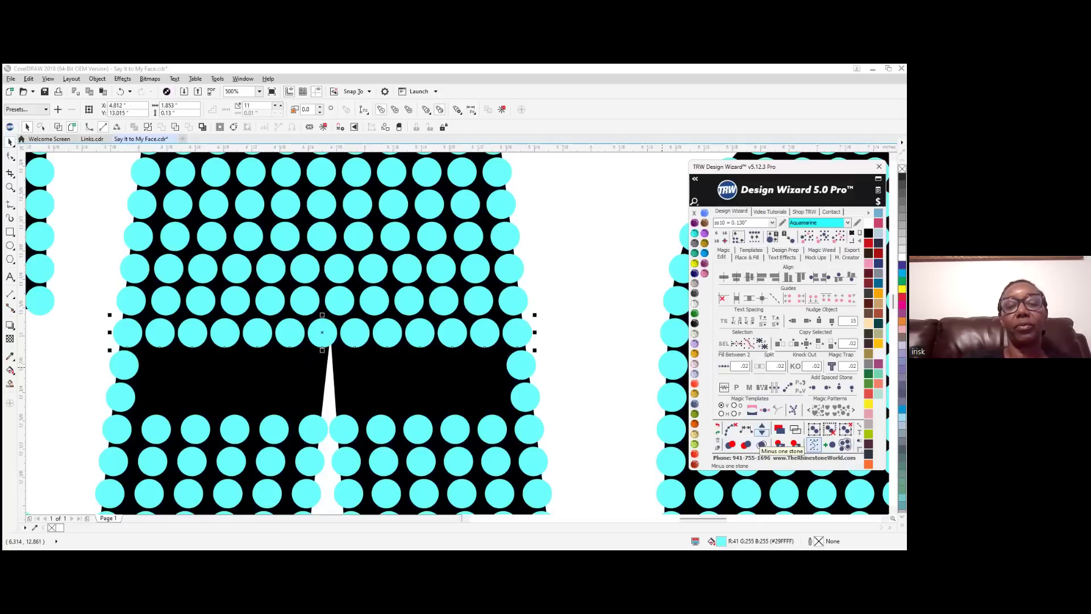
pyautogui.click(762, 433)
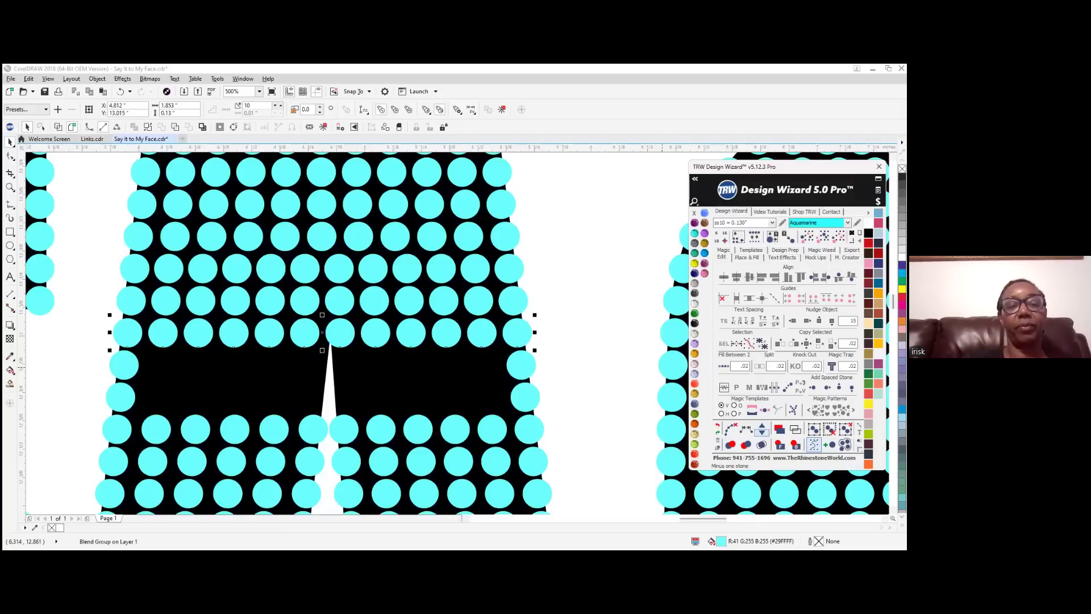
pyautogui.click(729, 426)
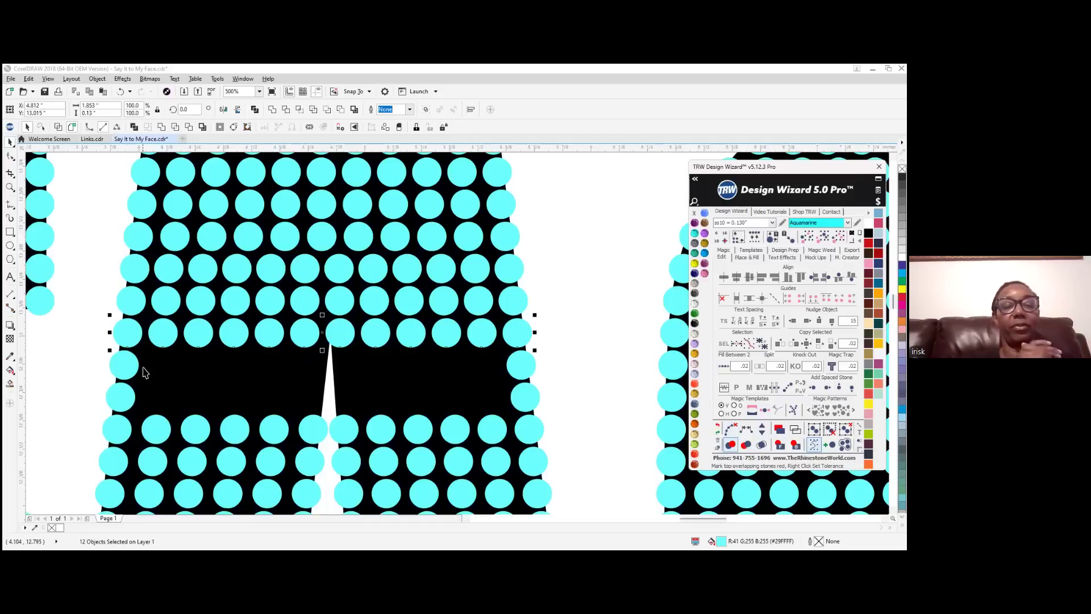
# Fill between the end stones of the A's middle emptied row with 10 stones and clear the path
pyautogui.click(124, 364)
pyautogui.keyDown('shift'); pyautogui.click(519, 365); pyautogui.keyUp('shift')
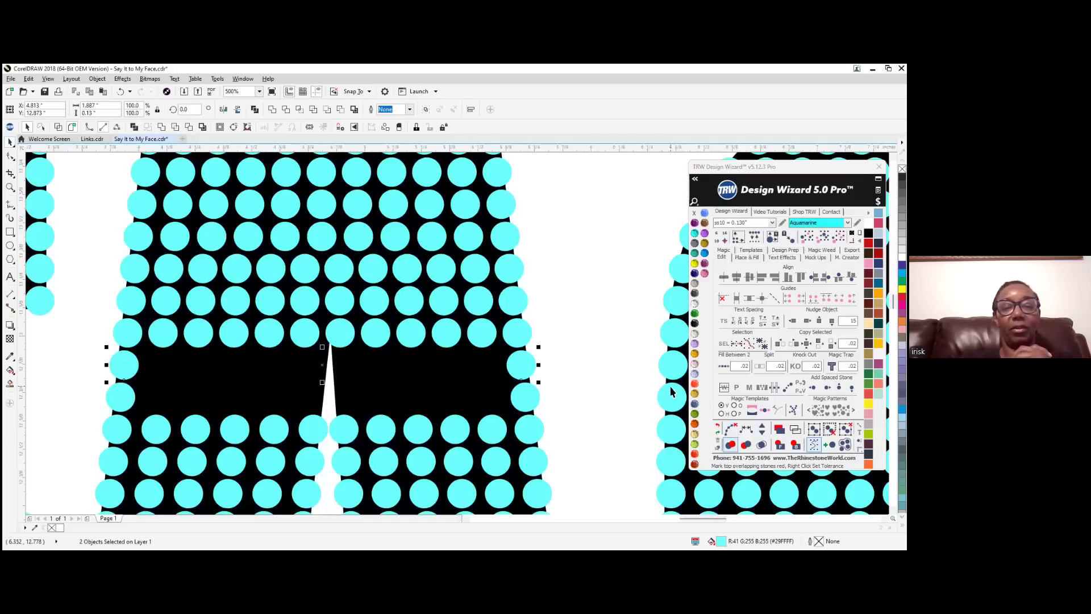
pyautogui.click(724, 366)
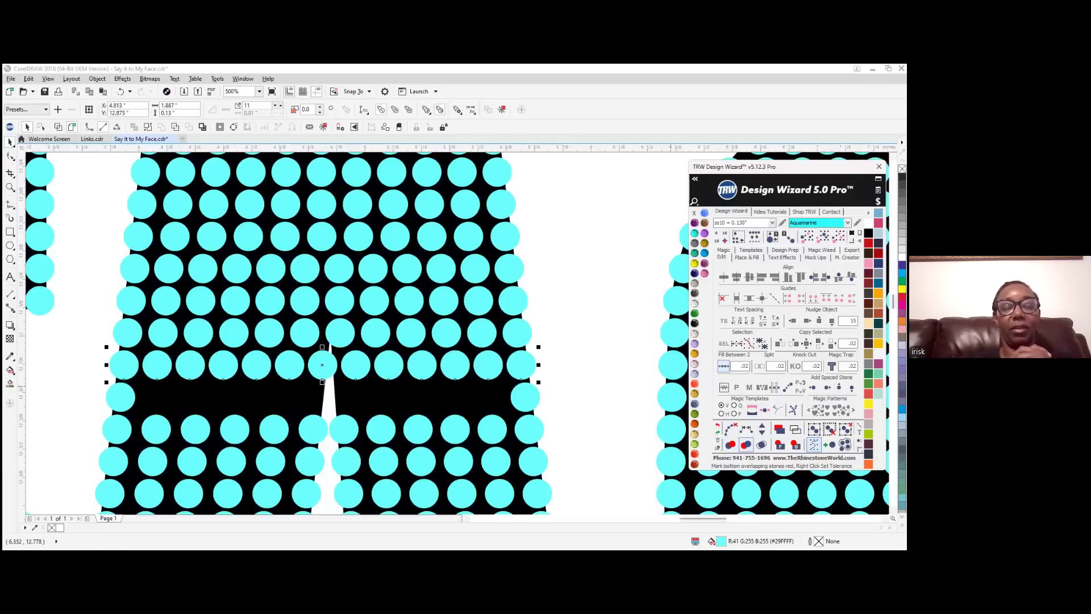
pyautogui.click(731, 430)
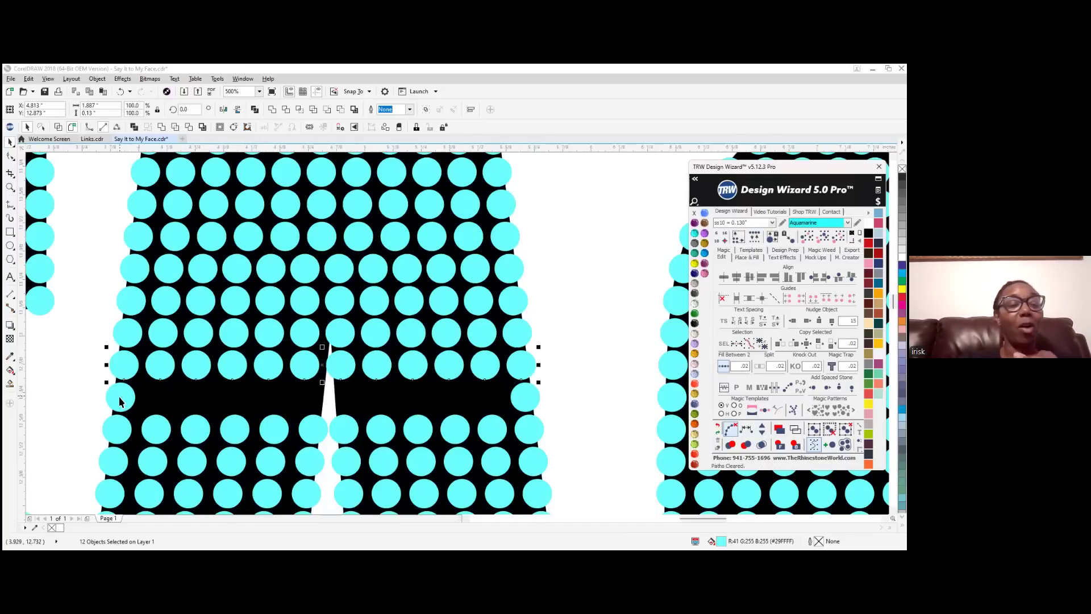
# Fill between the end stones of the A's lowest emptied row with 10 stones and clear the path
pyautogui.click(524, 396)
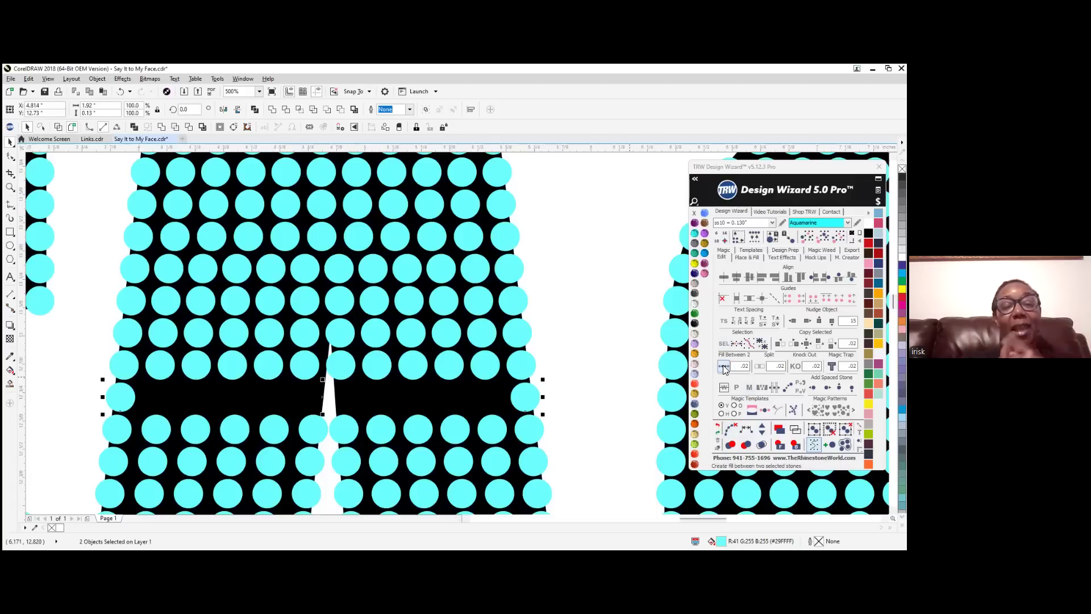
pyautogui.click(724, 367)
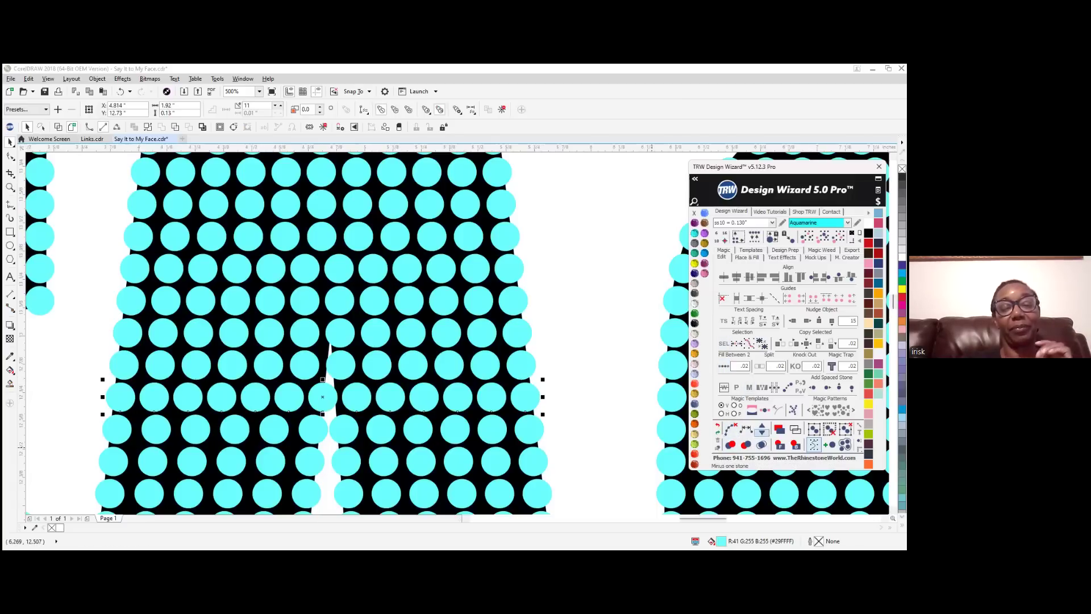
pyautogui.click(732, 367)
pyautogui.click(726, 436)
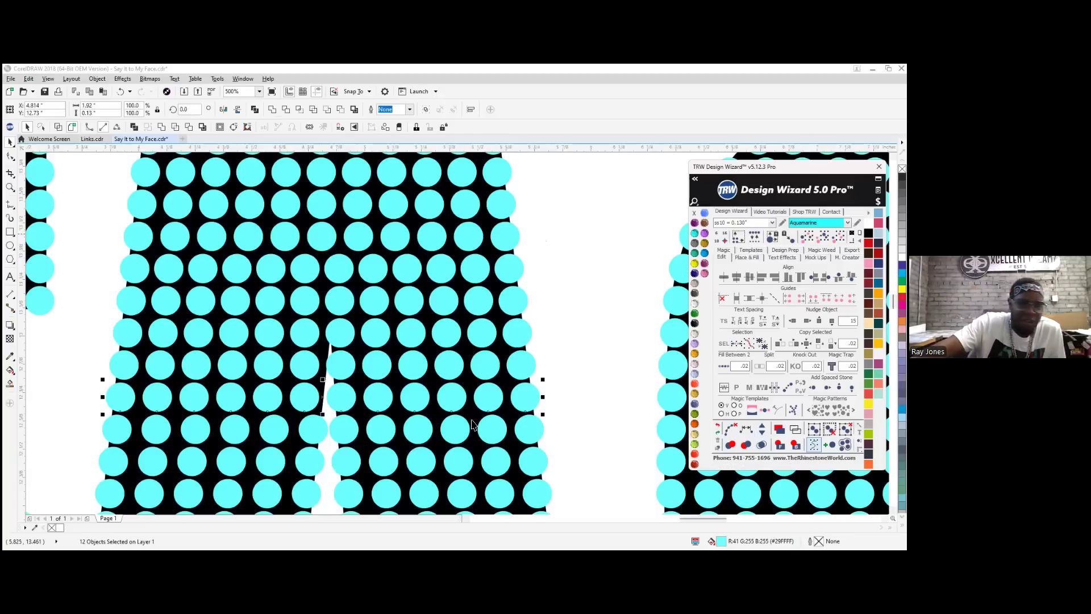
# Convert the "SAY IT TO MY" text to curves
pyautogui.scroll(-8, 430, 380)
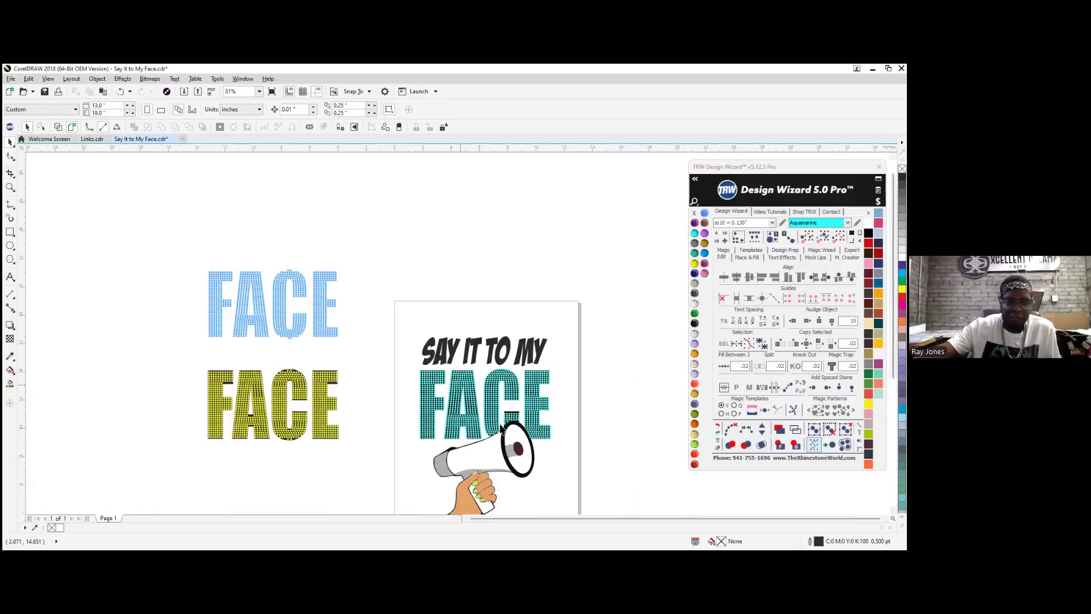
pyautogui.scroll(4, 523, 378)
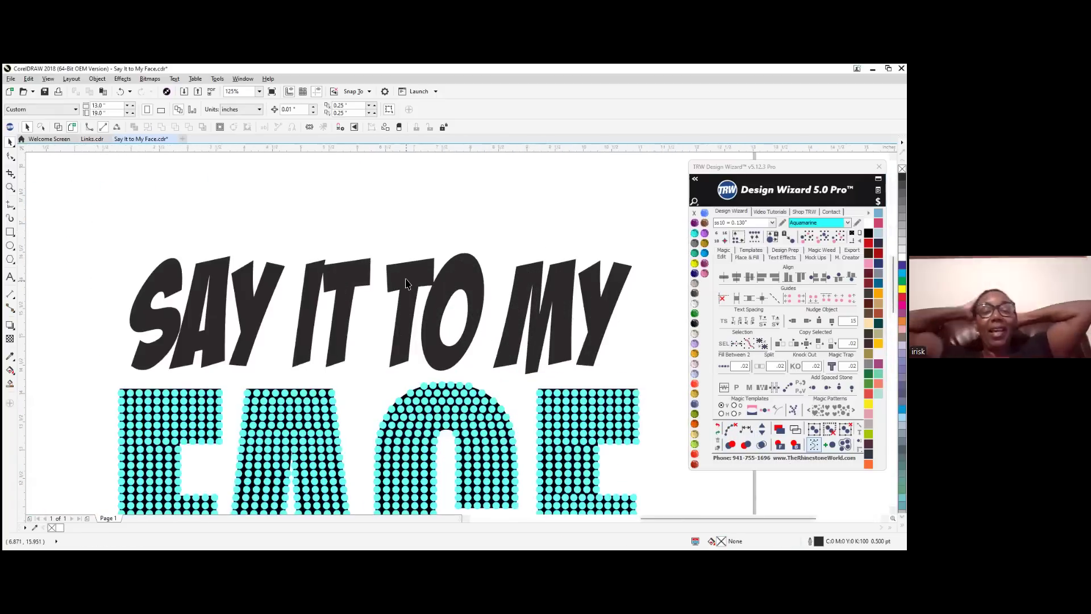
pyautogui.click(461, 352)
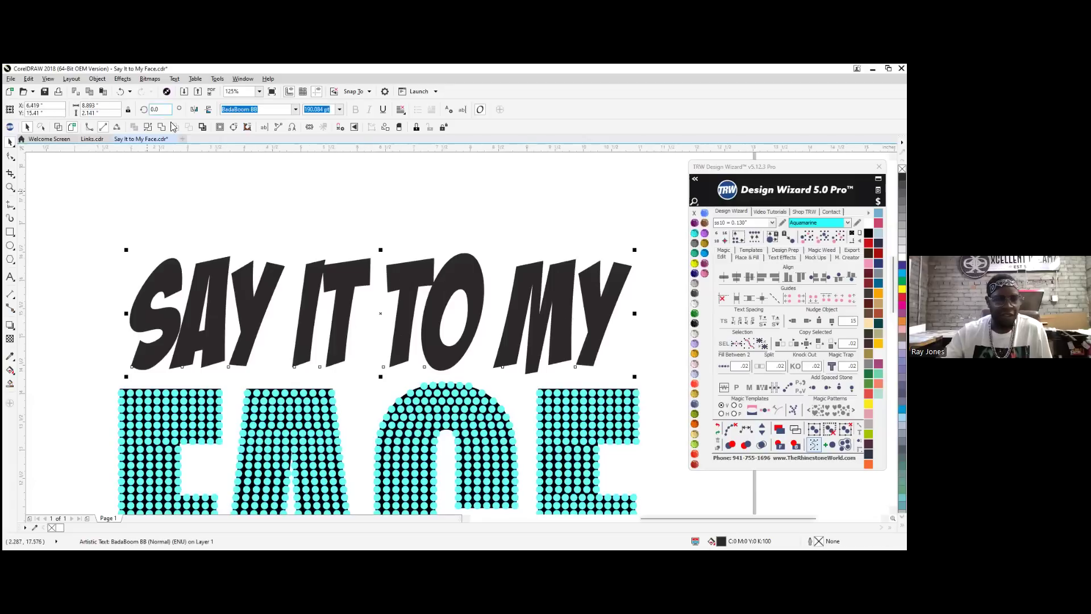
pyautogui.hotkey('ctrl', 'q')
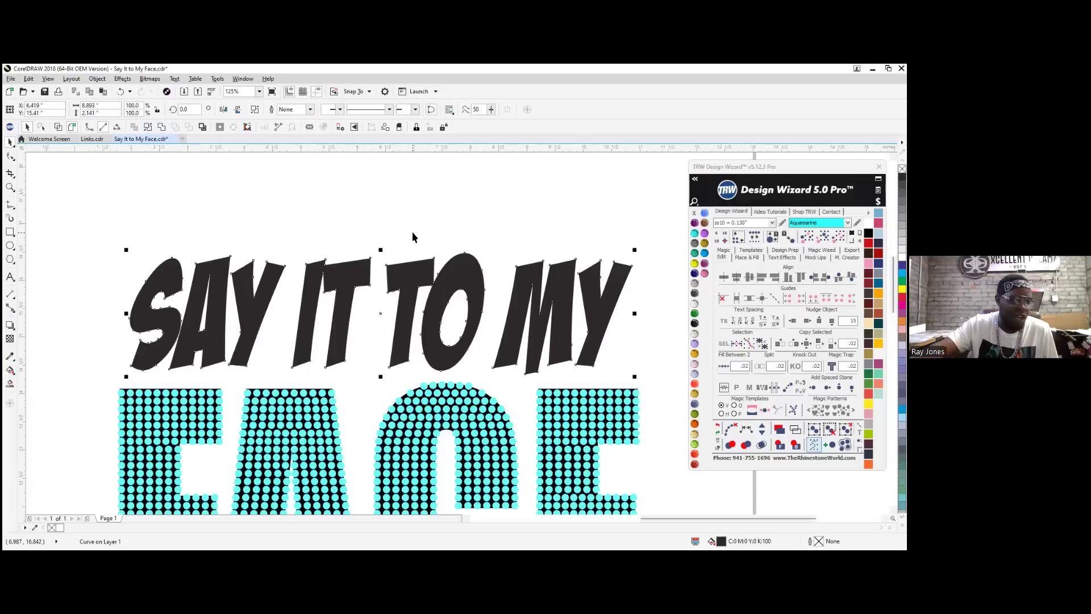
pyautogui.click(411, 231)
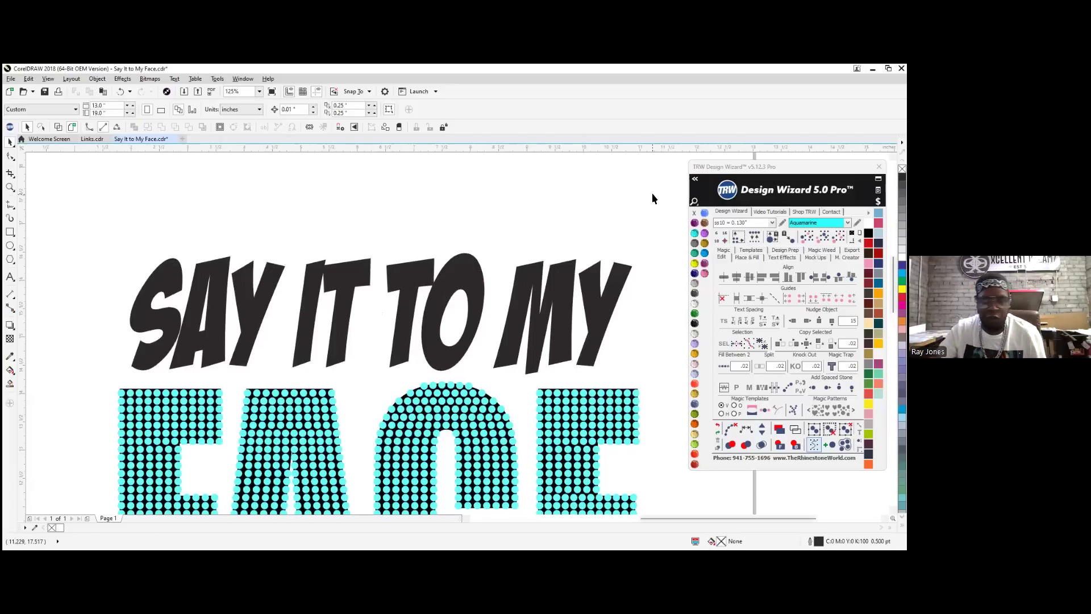
# Apply an Island Fill of ss10 TRW Pink stones to "SAY IT TO MY" and clear the paths
pyautogui.click(704, 274)
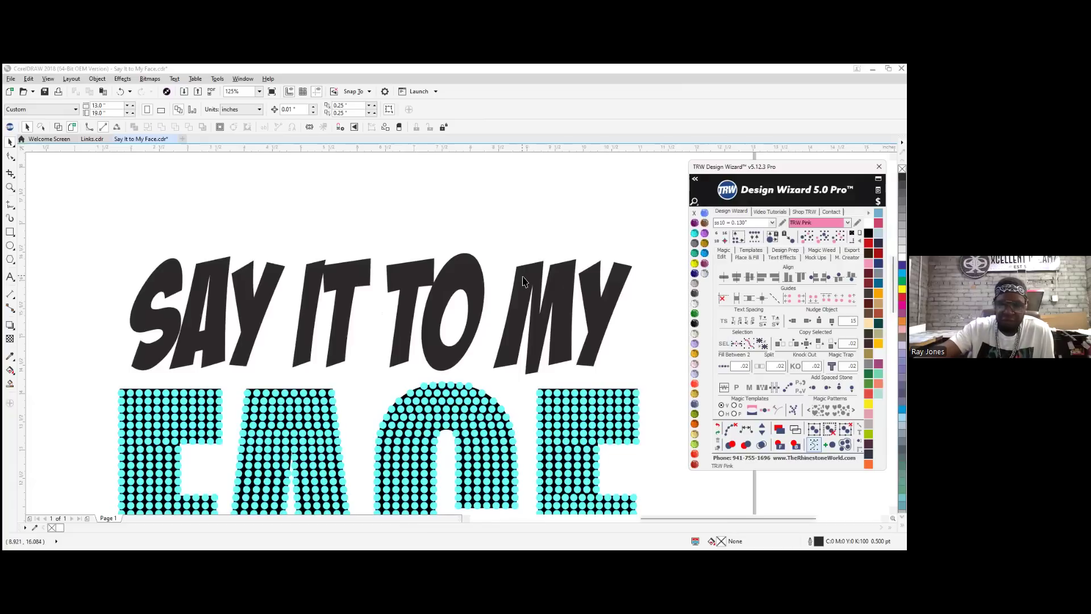
pyautogui.click(523, 275)
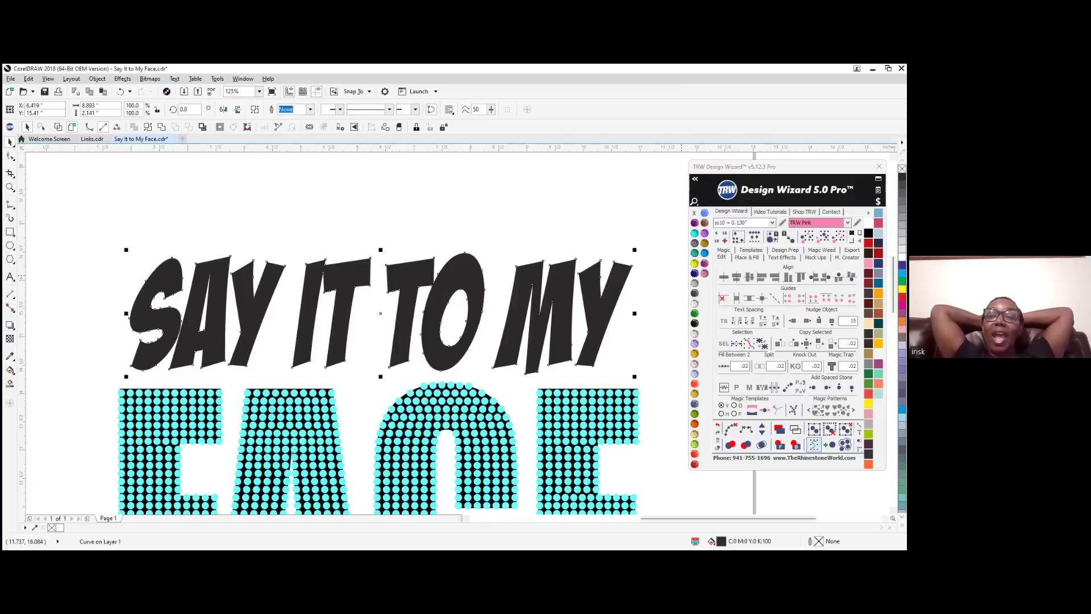
pyautogui.click(746, 258)
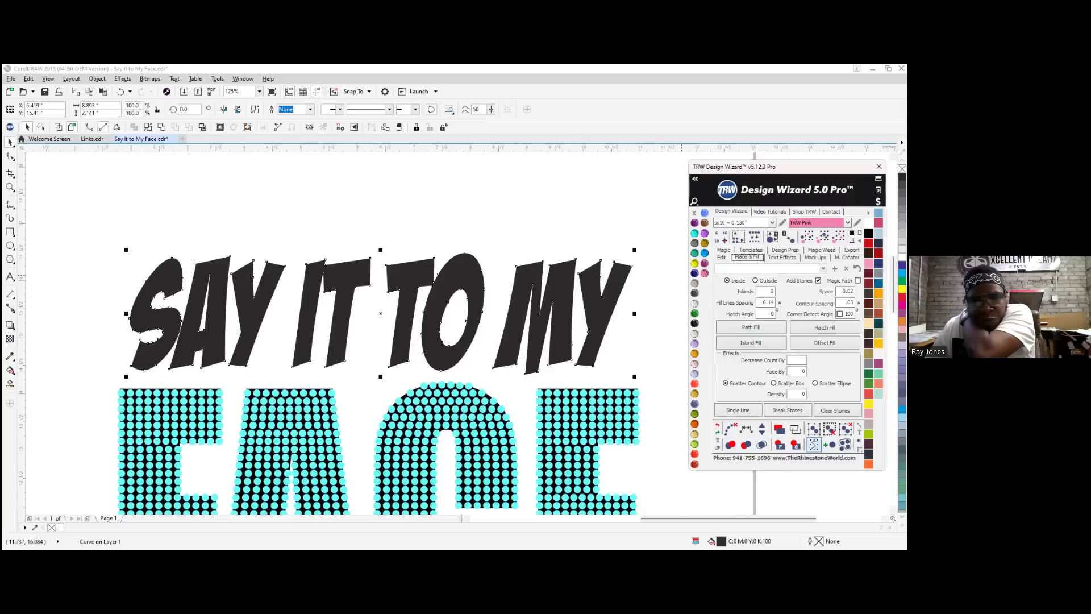
pyautogui.click(750, 342)
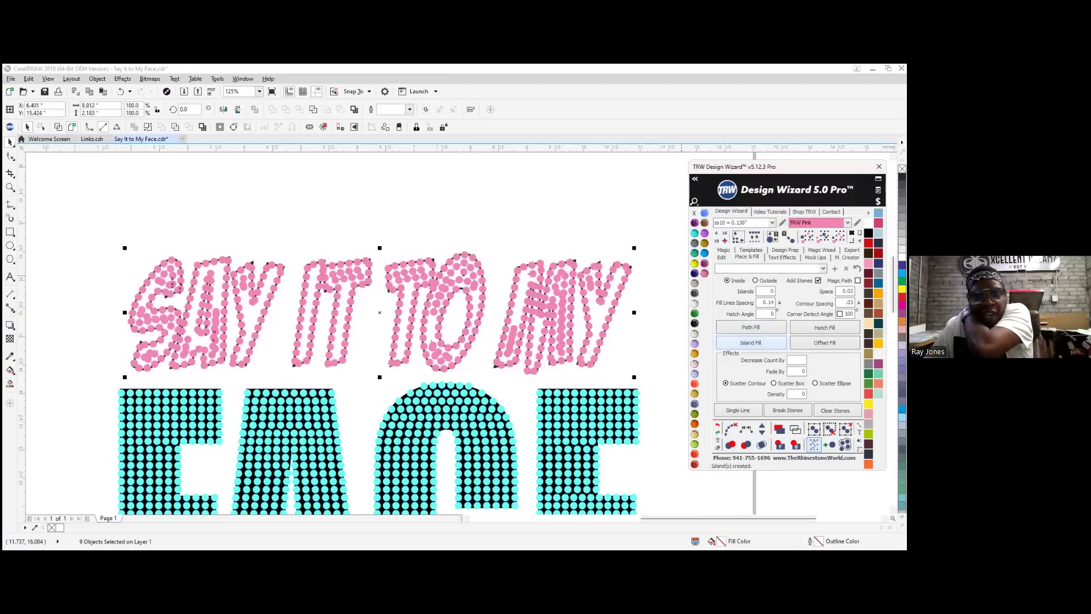
pyautogui.click(731, 428)
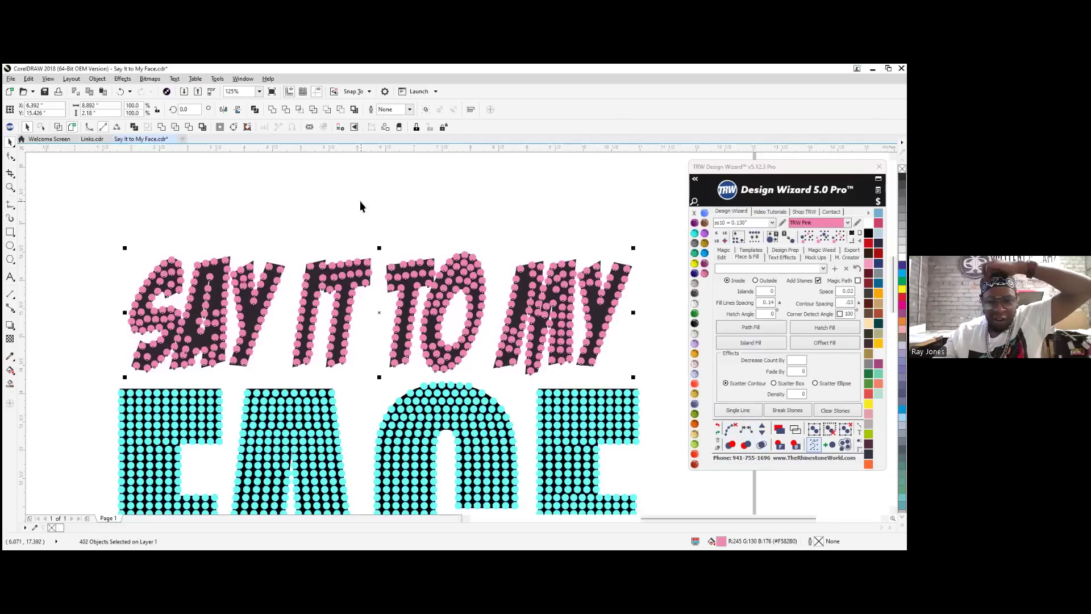
# Delete all the pink stones from "SAY IT TO MY" and save the file
pyautogui.click(298, 231)
pyautogui.moveTo(263, 237); pyautogui.dragTo(652, 378)
pyautogui.press('Delete')
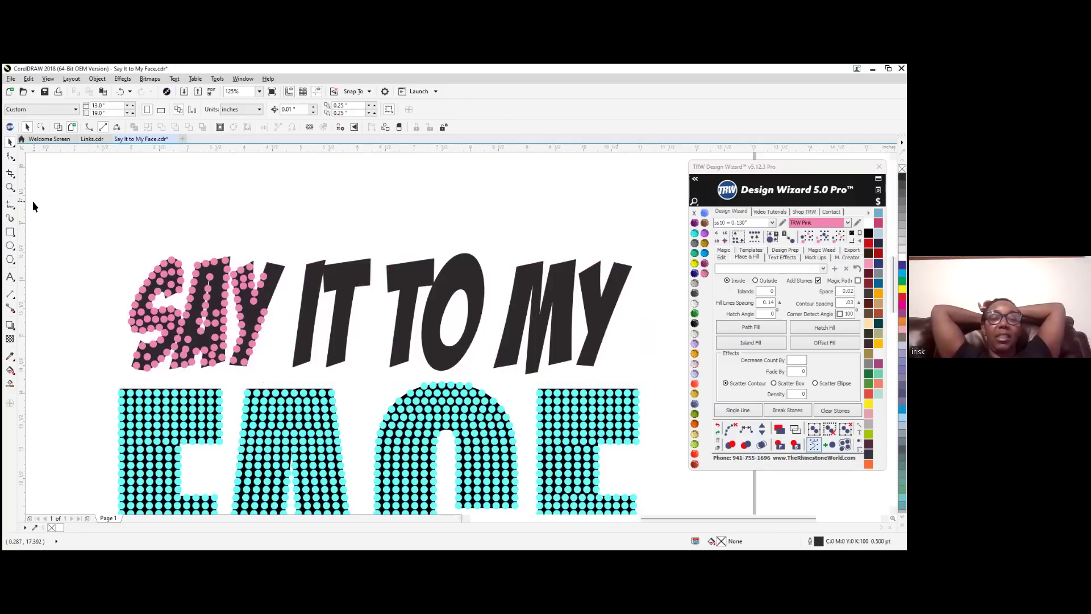
pyautogui.moveTo(78, 216); pyautogui.dragTo(206, 341)
pyautogui.moveTo(301, 367); pyautogui.dragTo(305, 373)
pyautogui.press('Delete')
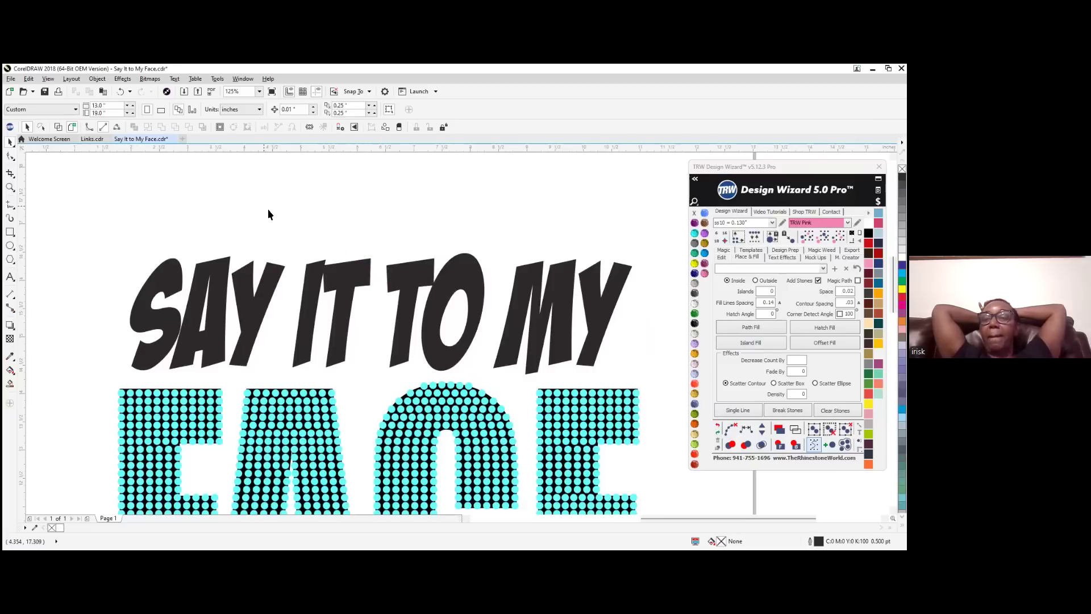
pyautogui.click(45, 93)
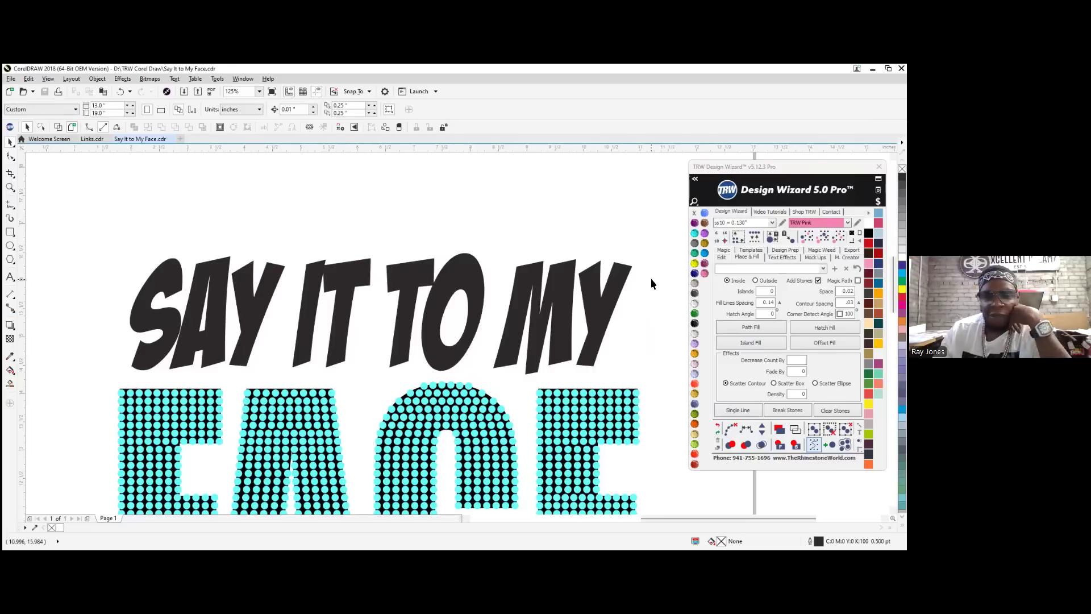
# Apply an Island Fill of TRW Pink stones with Islands set to 1 to "SAY IT TO MY", clearing the paths and merging overlaps
pyautogui.click(592, 274)
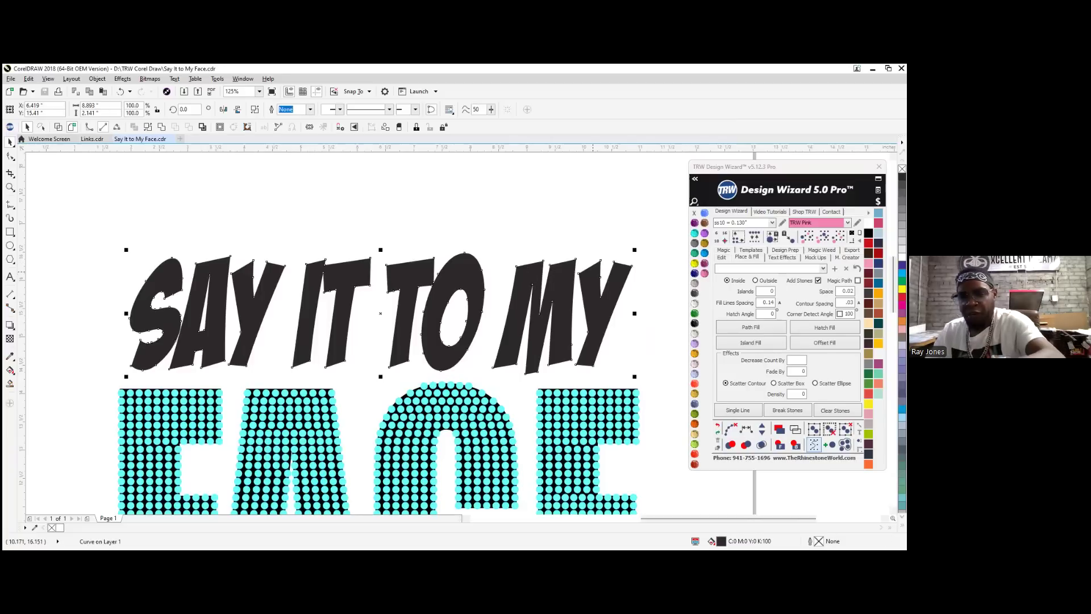
pyautogui.click(772, 291)
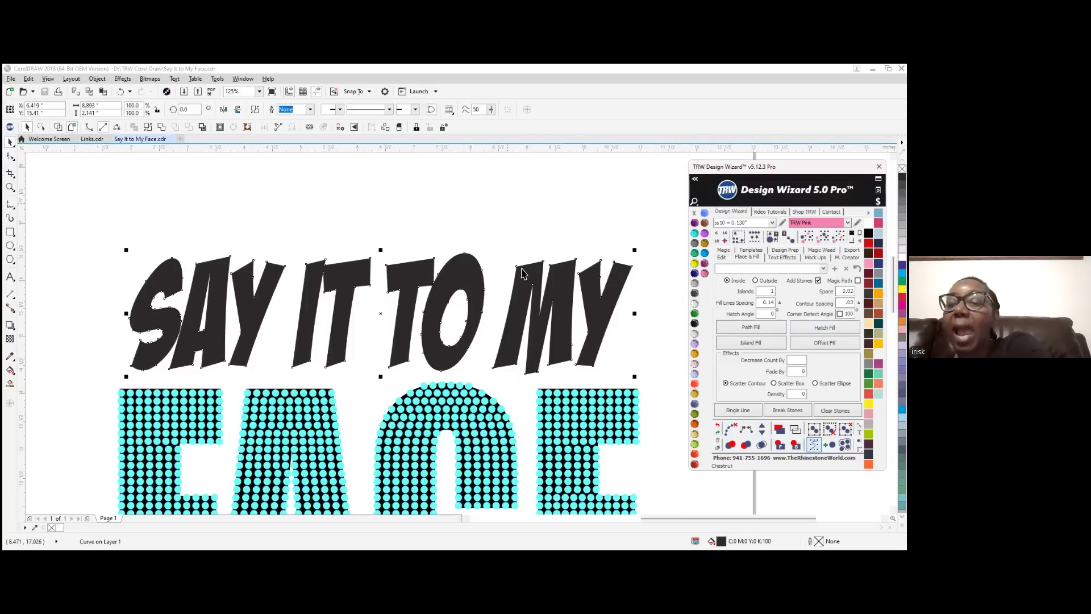
pyautogui.press('Escape')
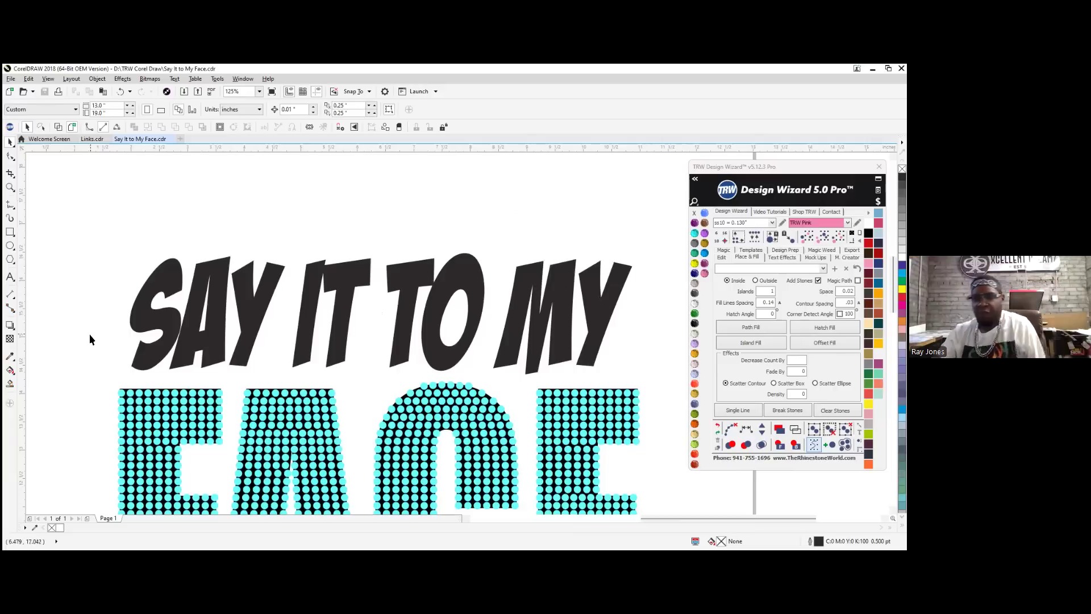
pyautogui.click(462, 293)
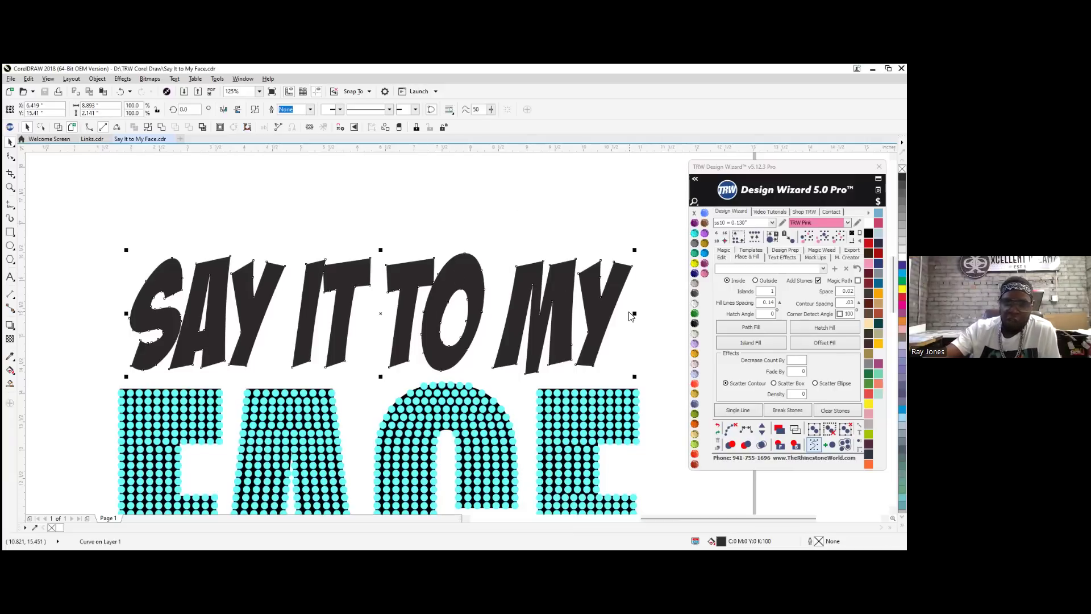
pyautogui.click(751, 342)
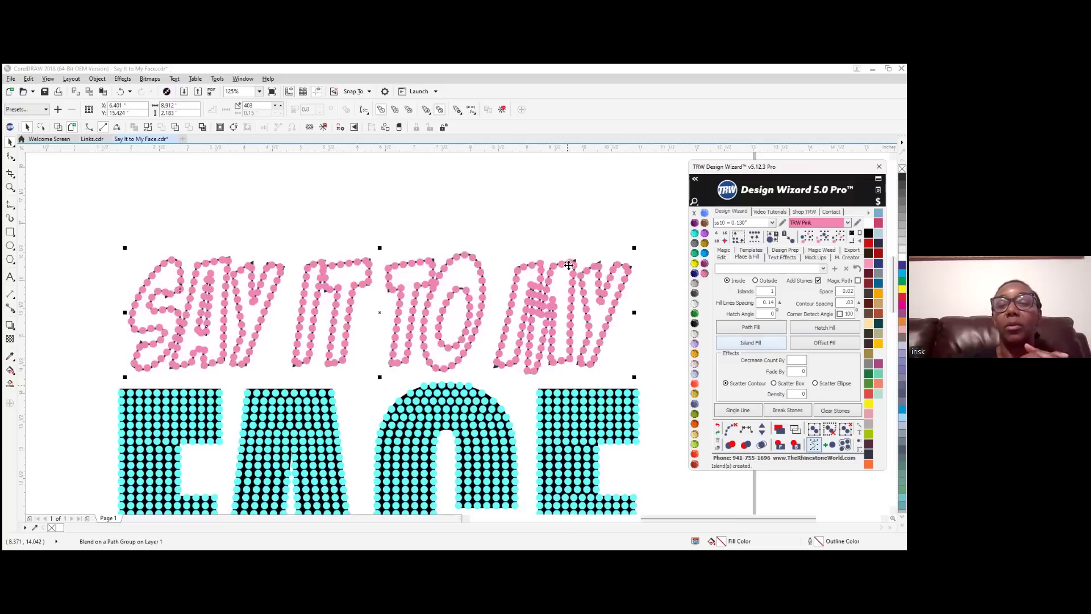
pyautogui.click(731, 430)
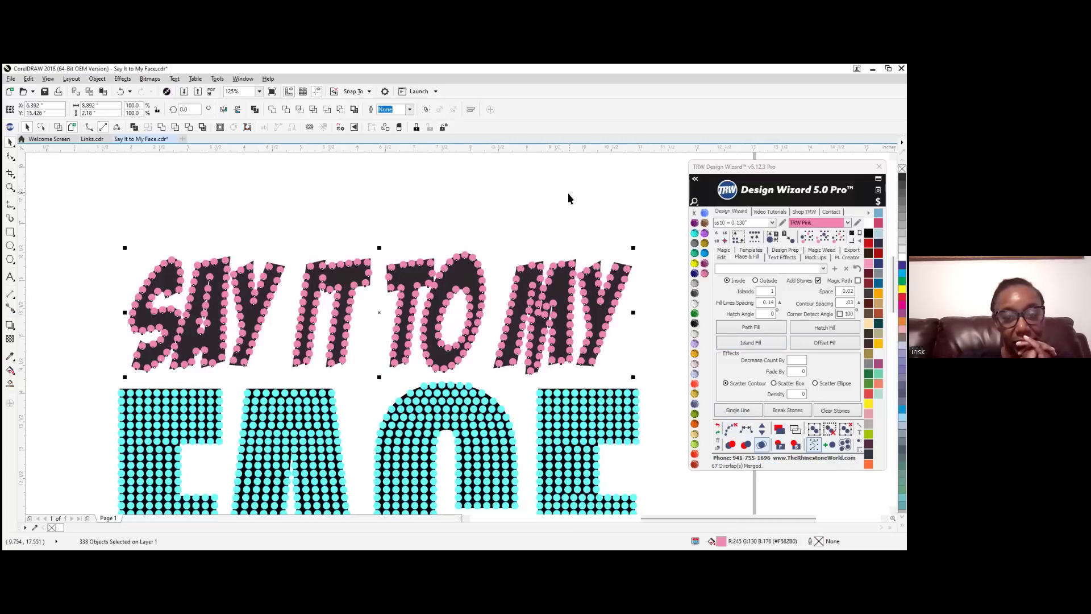
# Recolor the "SAY IT TO MY" letter shapes behind the stones, trying Crystal and settling on Jet Black
pyautogui.click(348, 281)
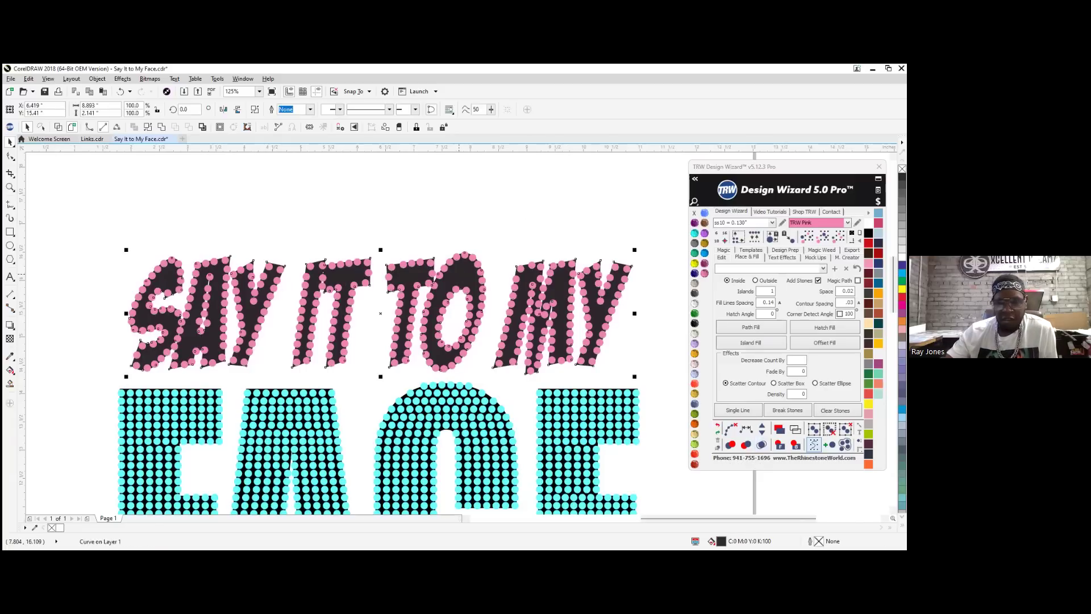
pyautogui.click(694, 305)
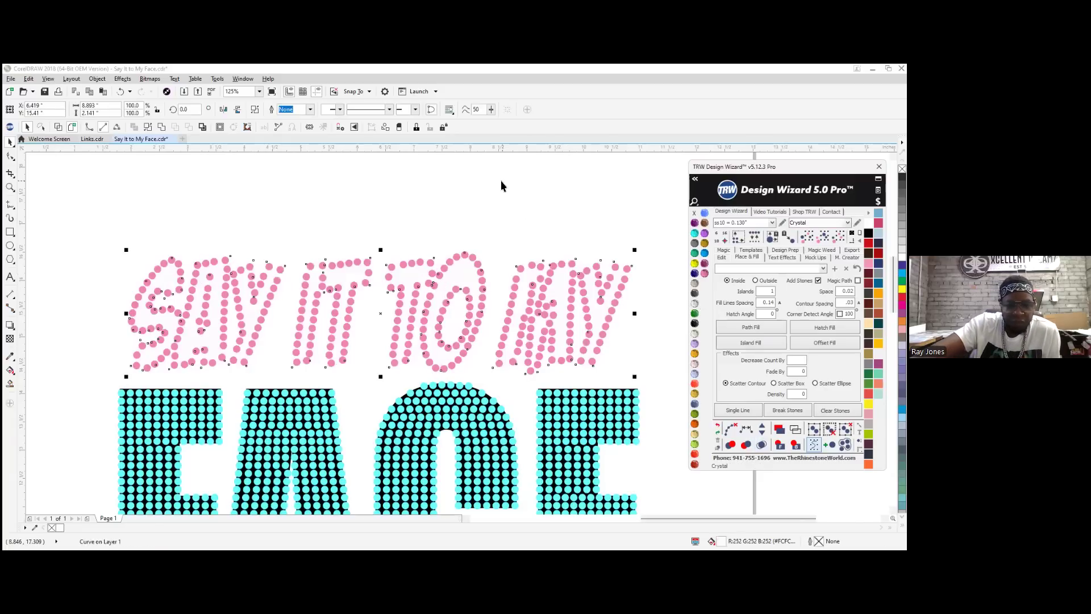
pyautogui.click(119, 351)
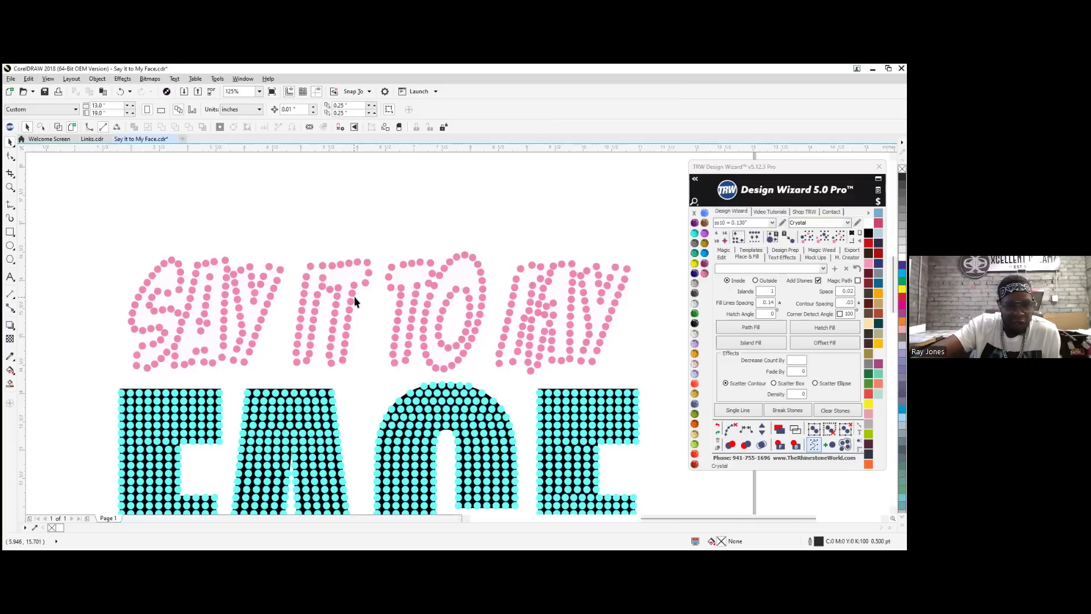
pyautogui.click(398, 268)
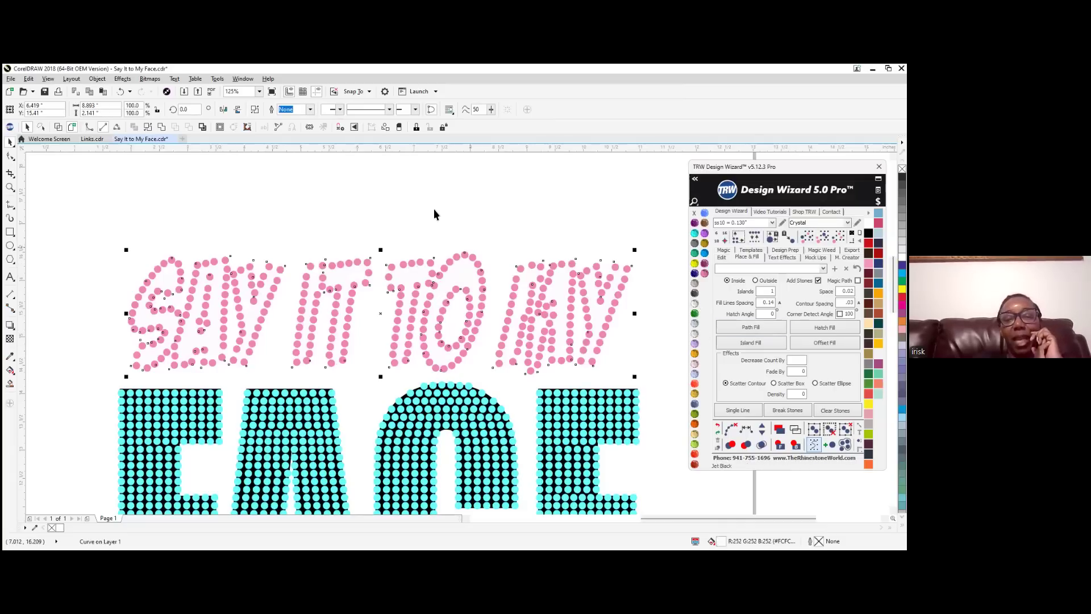
pyautogui.click(394, 219)
# Delete the pink outline stones from the black "SAY IT TO MY" lettering
pyautogui.scroll(5, 364, 286)
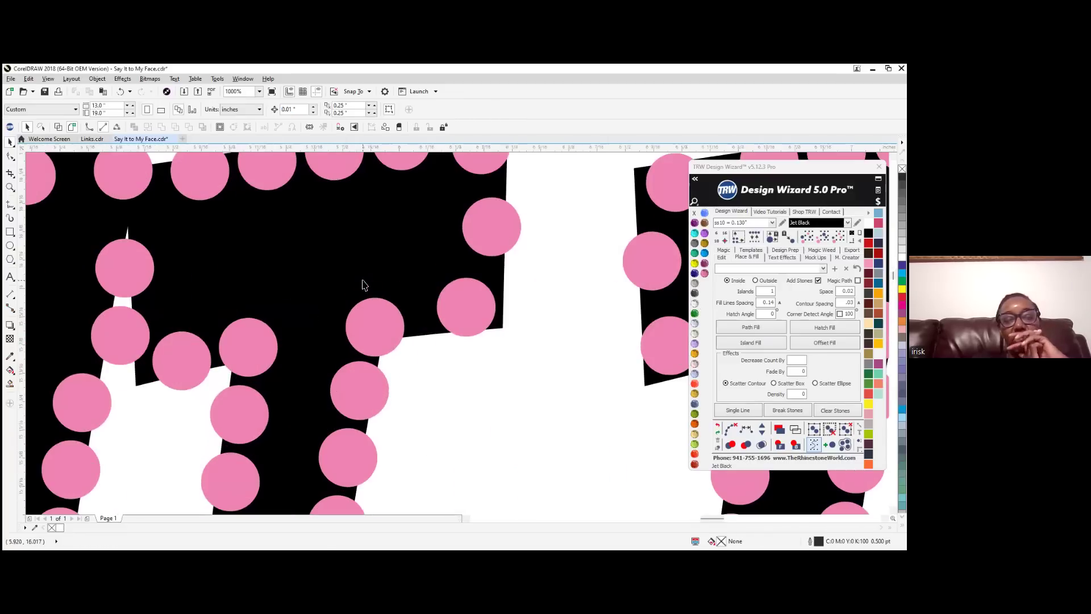
pyautogui.scroll(-5, 254, 222)
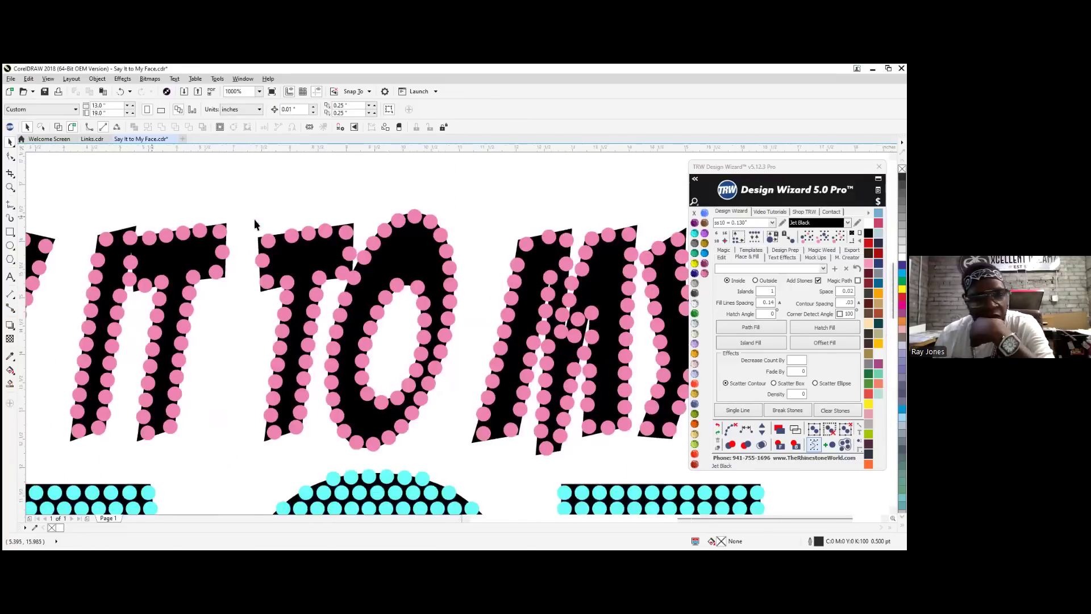
pyautogui.scroll(-2, 274, 233)
pyautogui.scroll(2, 212, 236)
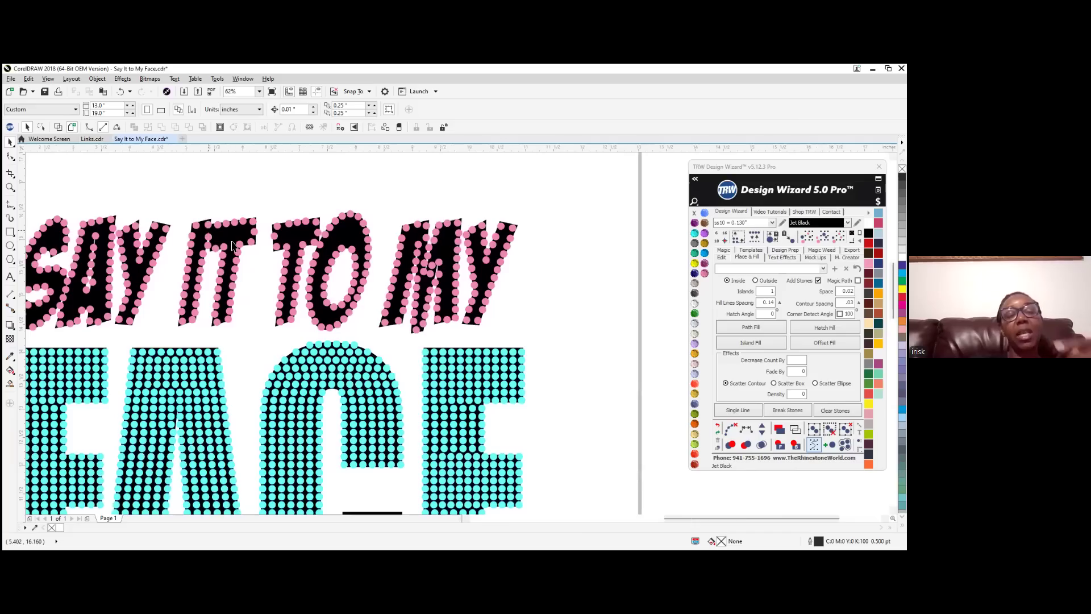
pyautogui.click(252, 243)
pyautogui.scroll(-2, 383, 223)
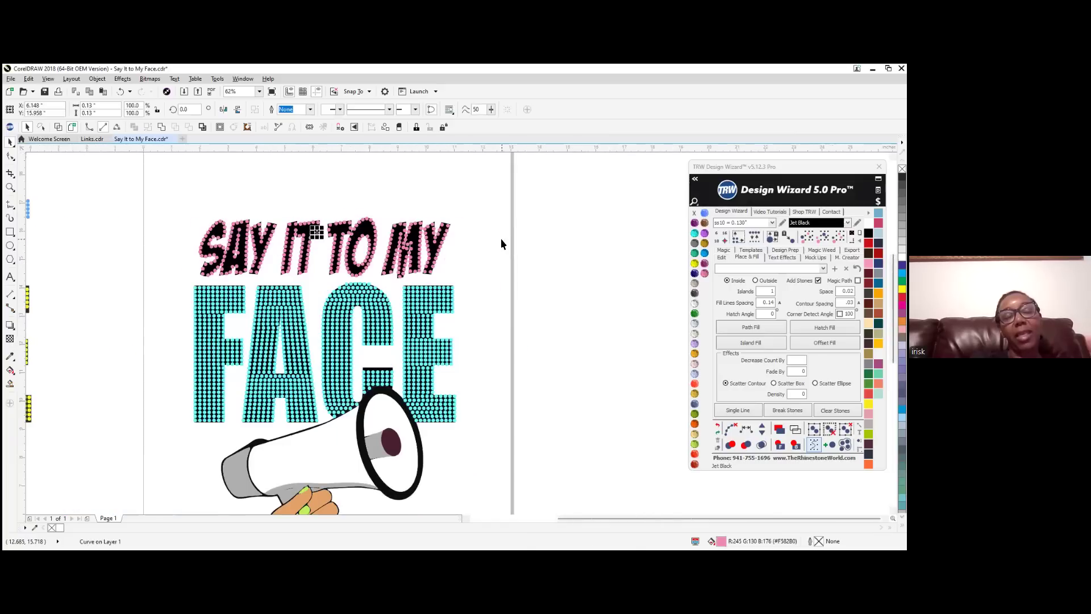
pyautogui.click(257, 206)
pyautogui.moveTo(208, 239); pyautogui.dragTo(362, 278)
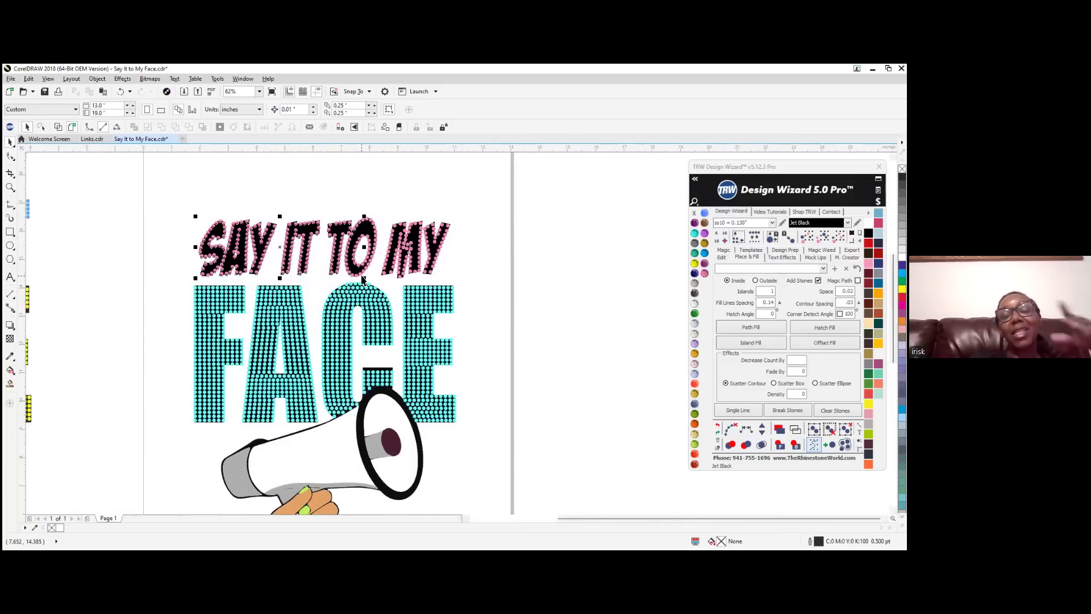
pyautogui.press('Delete')
pyautogui.moveTo(332, 197); pyautogui.dragTo(479, 284)
pyautogui.press('Delete')
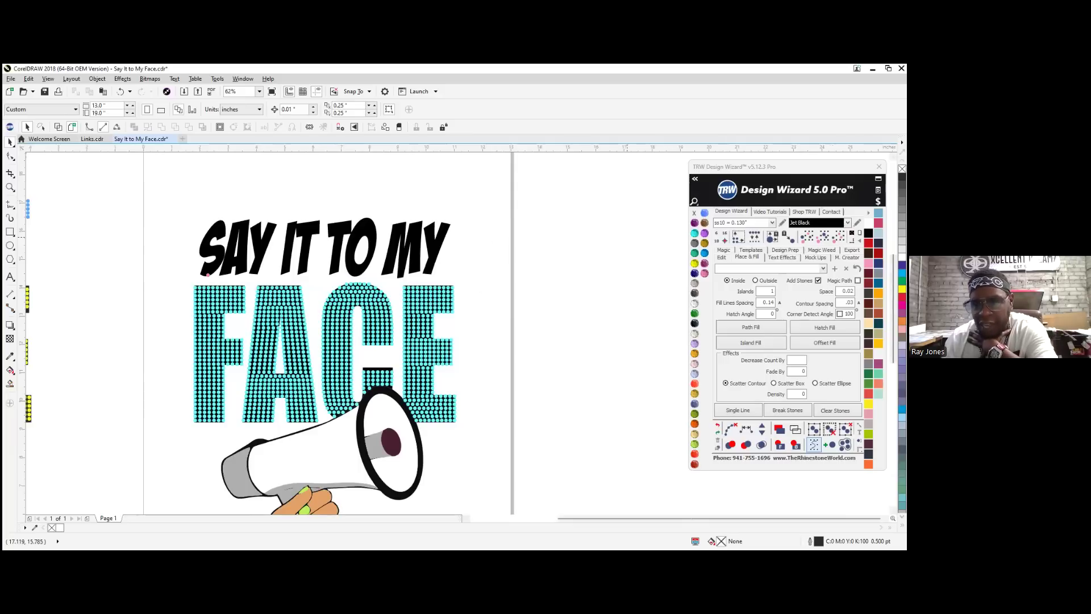
# Enable corner detection for the fill and set the corner detect angle to 130
pyautogui.click(840, 314)
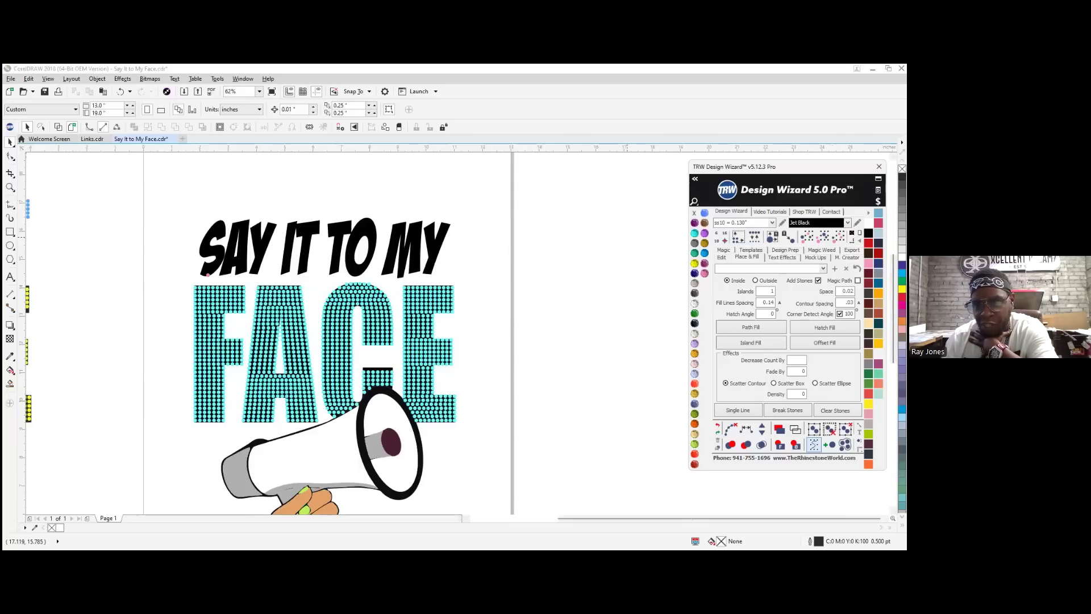
pyautogui.write('1')
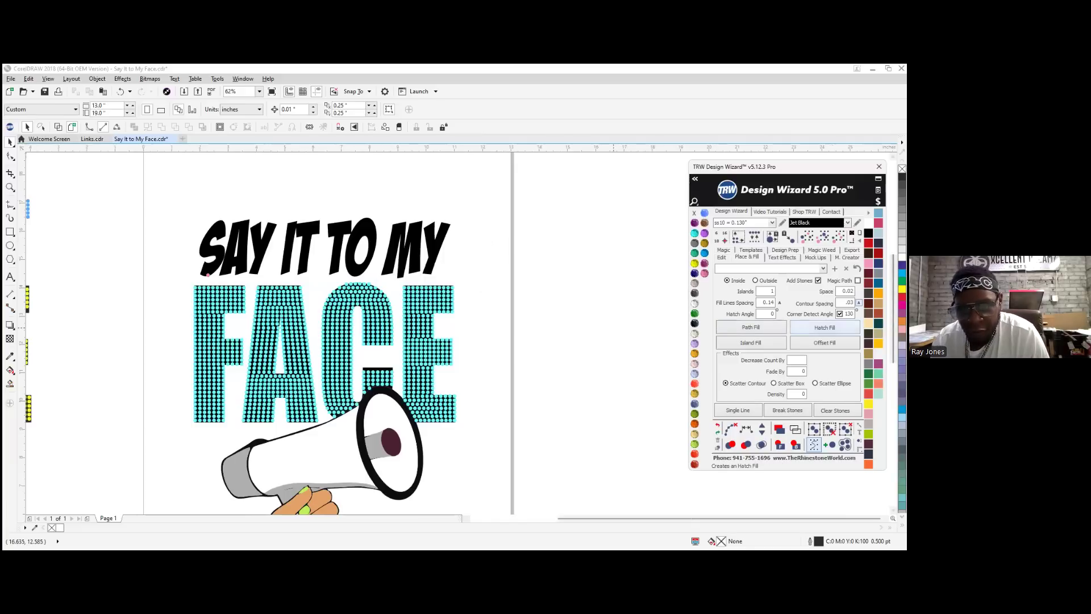
pyautogui.click(718, 450)
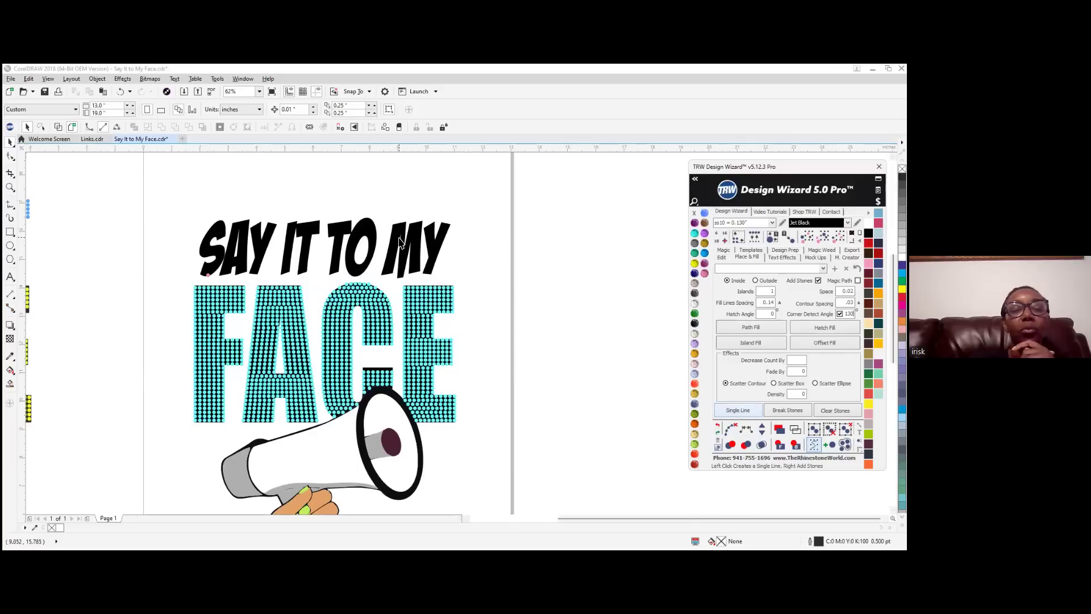
# Apply an Island Fill to "SAY IT TO MY", clear the paths and recolor the merged stones Citrine
pyautogui.press('Tab')
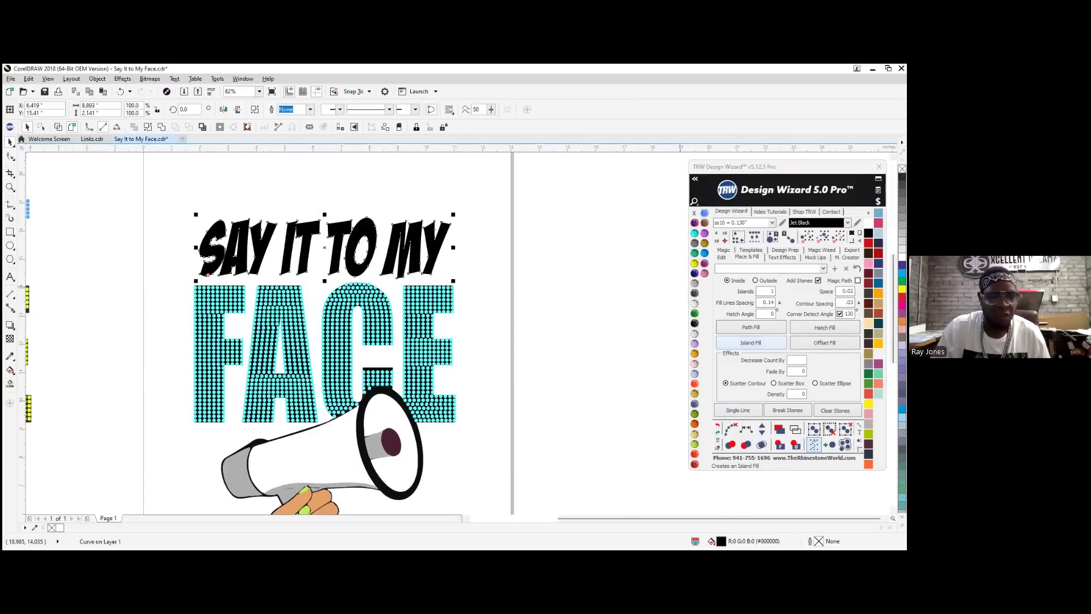
pyautogui.click(750, 342)
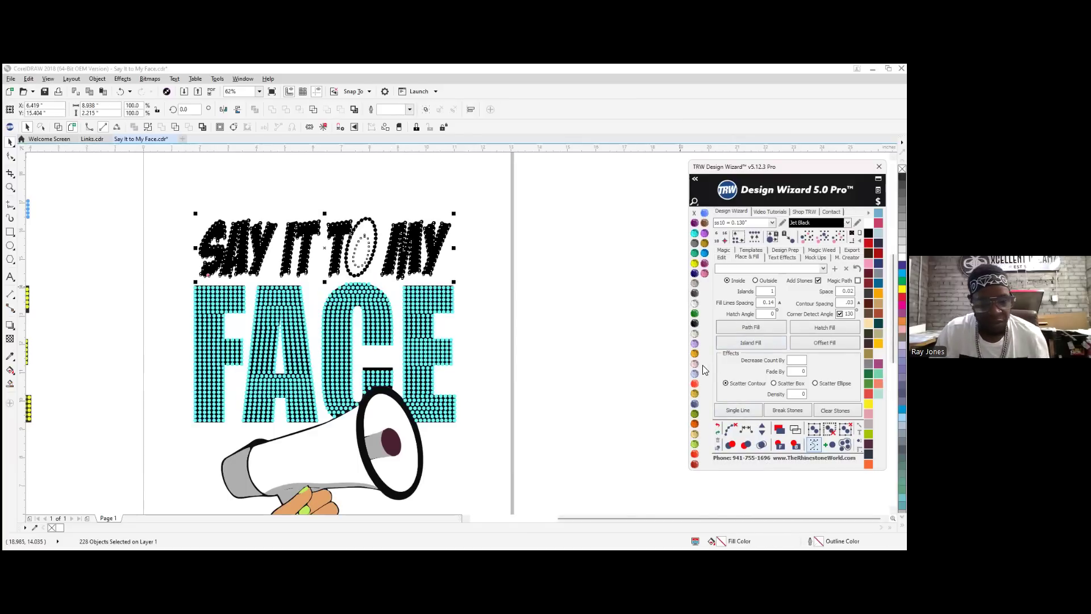
pyautogui.click(731, 431)
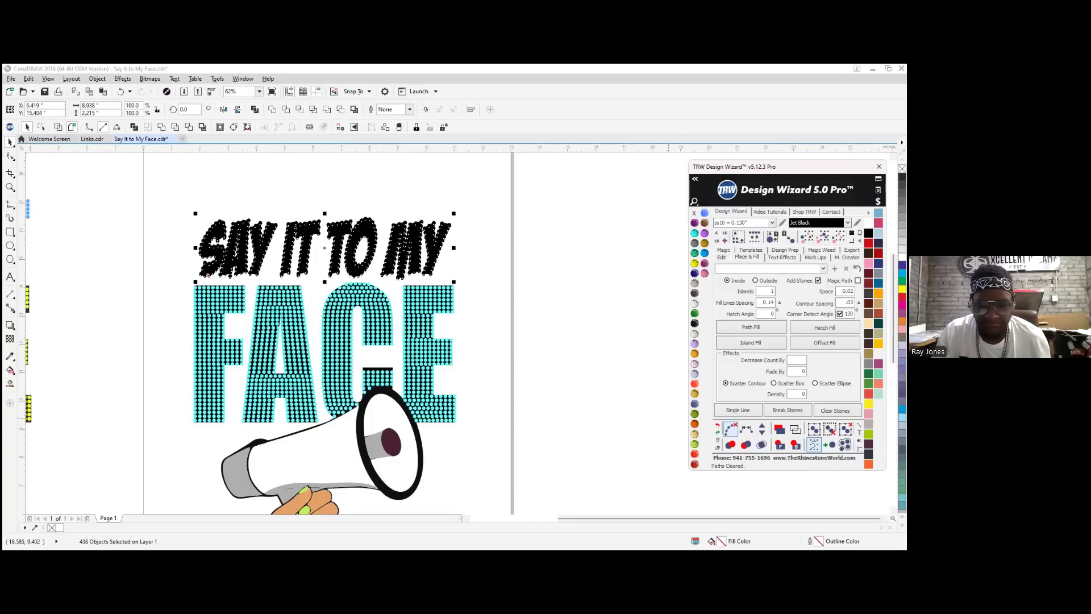
pyautogui.click(694, 261)
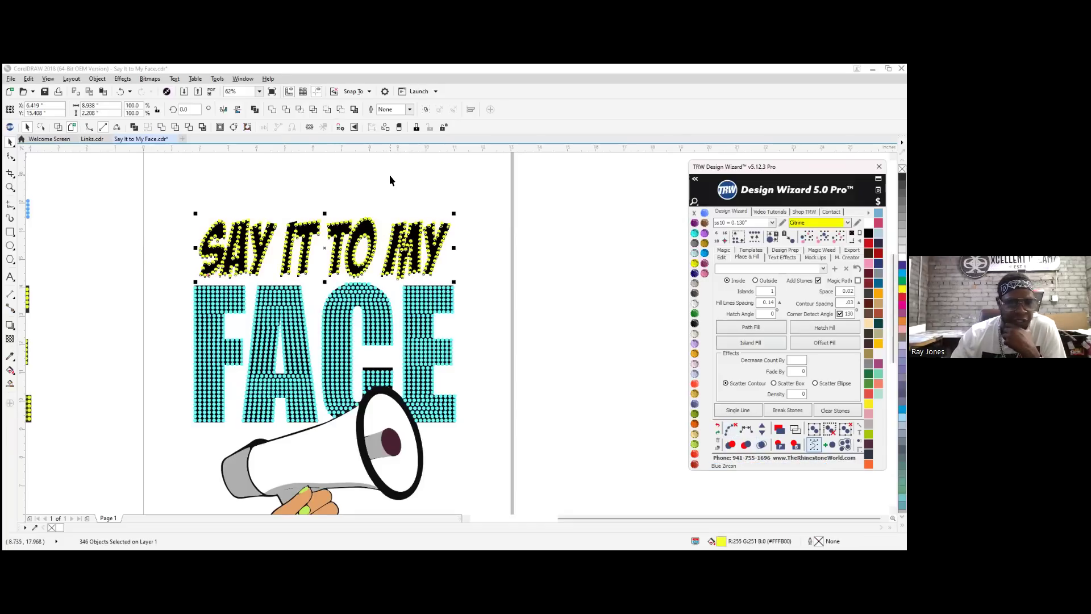
# Delete all the Citrine stones from "SAY IT TO MY", keeping the black letter shapes
pyautogui.scroll(8, 310, 231)
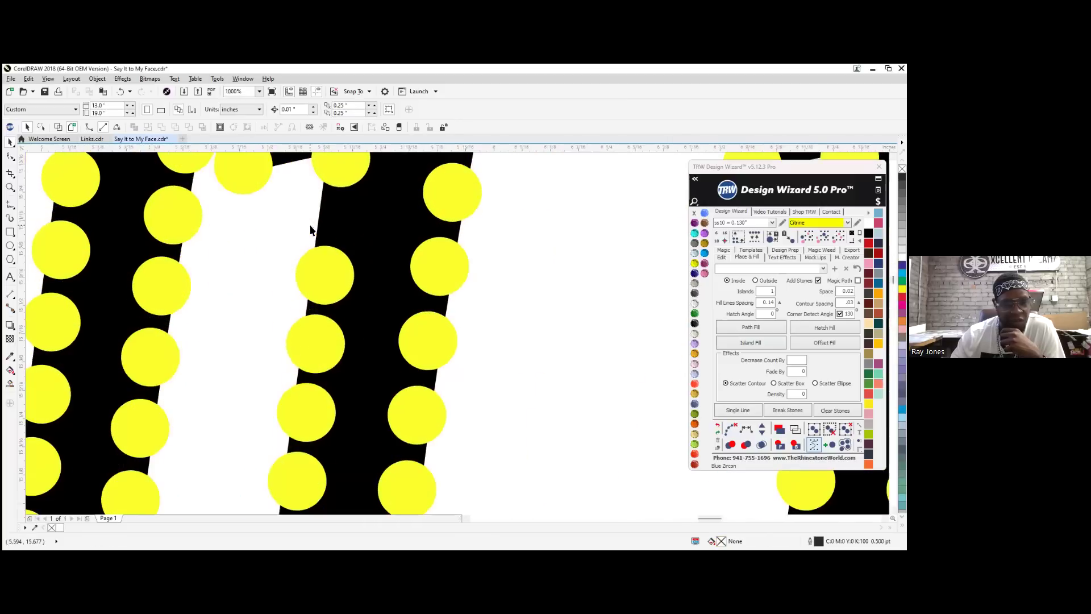
pyautogui.scroll(-5, 310, 230)
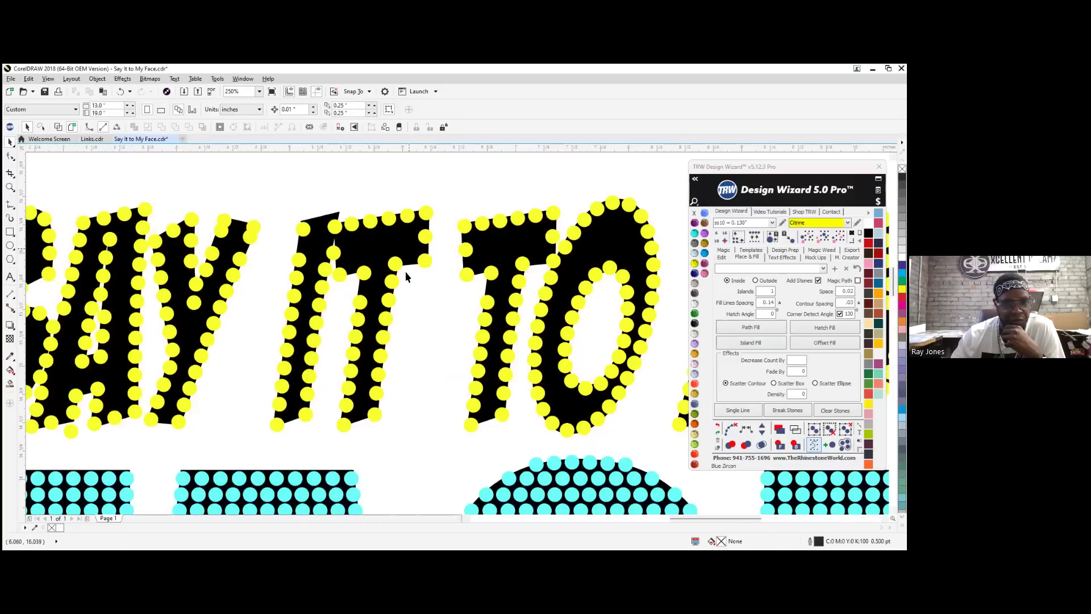
pyautogui.scroll(-2, 404, 271)
pyautogui.moveTo(135, 234); pyautogui.dragTo(464, 372)
pyautogui.press('Delete')
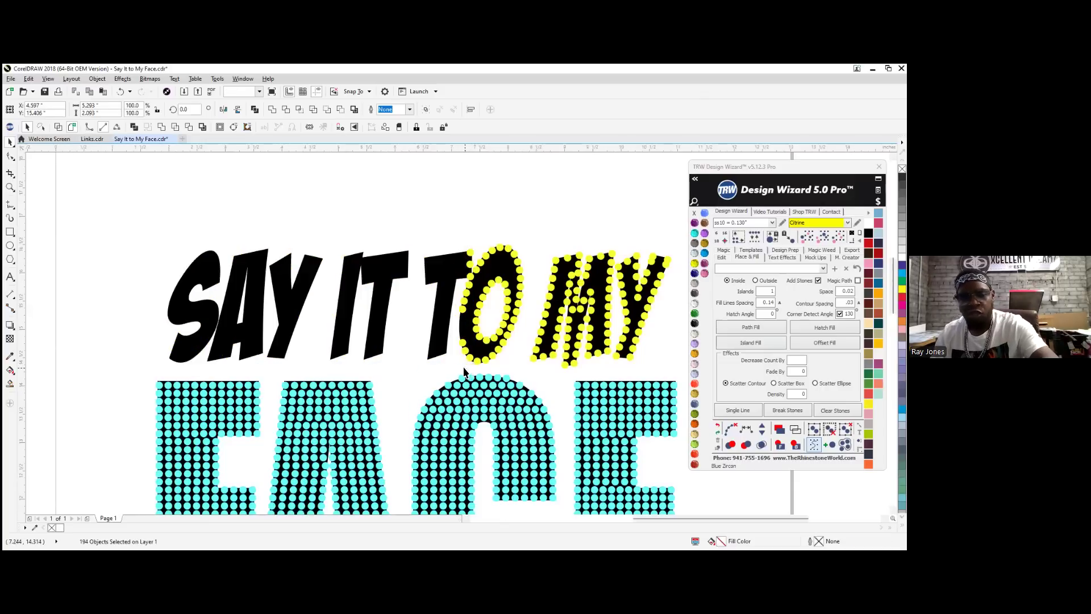
pyautogui.moveTo(533, 313); pyautogui.dragTo(684, 370)
pyautogui.press('Delete')
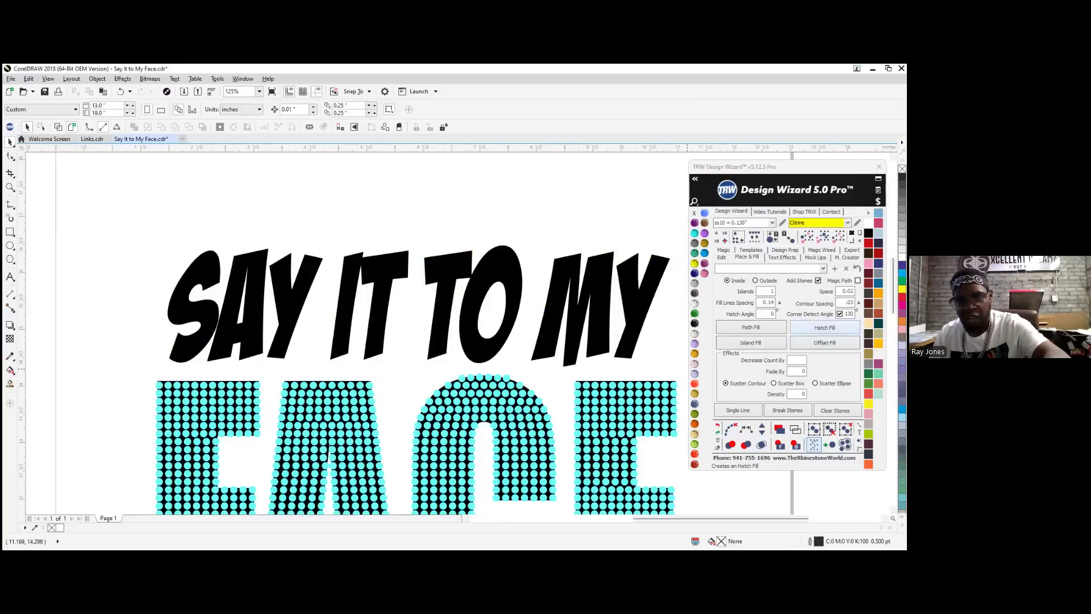
# Set the contour spacing for the fill to .075
pyautogui.click(848, 302)
pyautogui.press('BackSpace')
pyautogui.write('75')
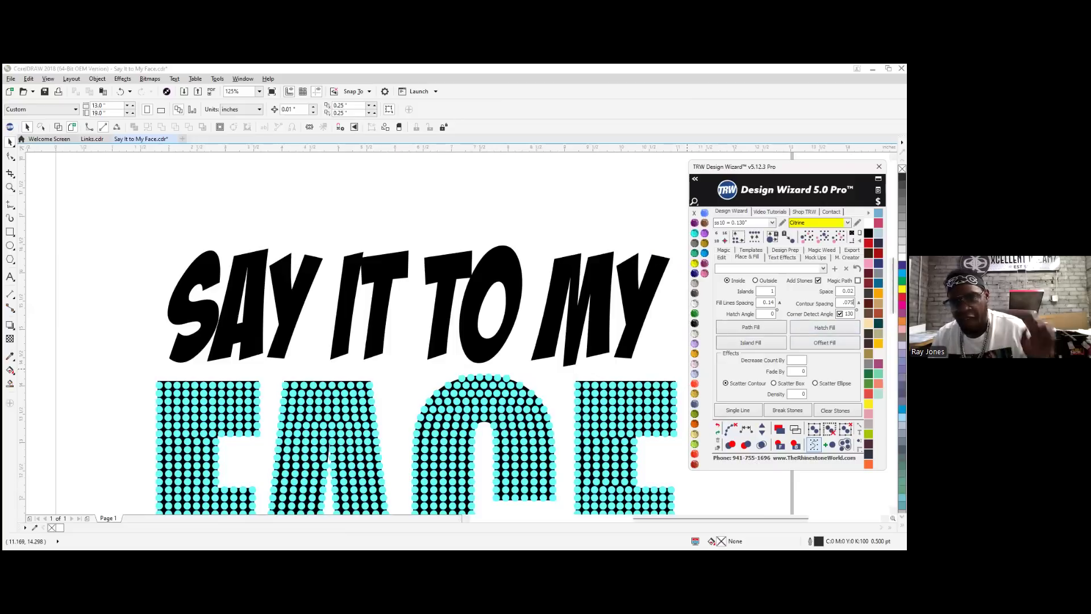
# Apply an Island Fill of ss10 Citrine stones to "SAY IT TO MY", clearing the paths and merging the overlapping stones
pyautogui.click(594, 281)
pyautogui.click(751, 342)
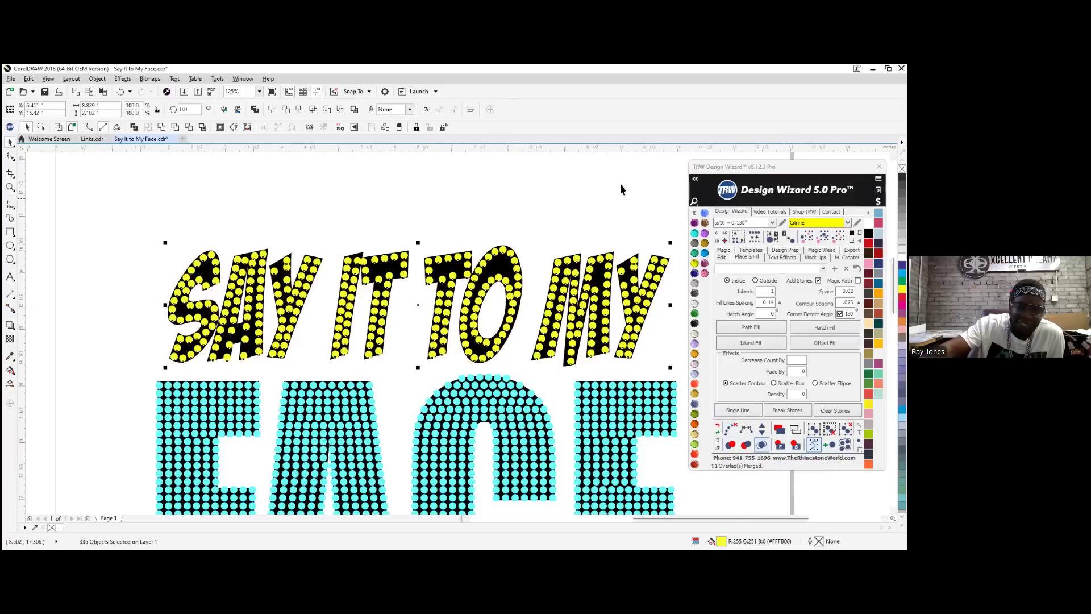
pyautogui.click(571, 206)
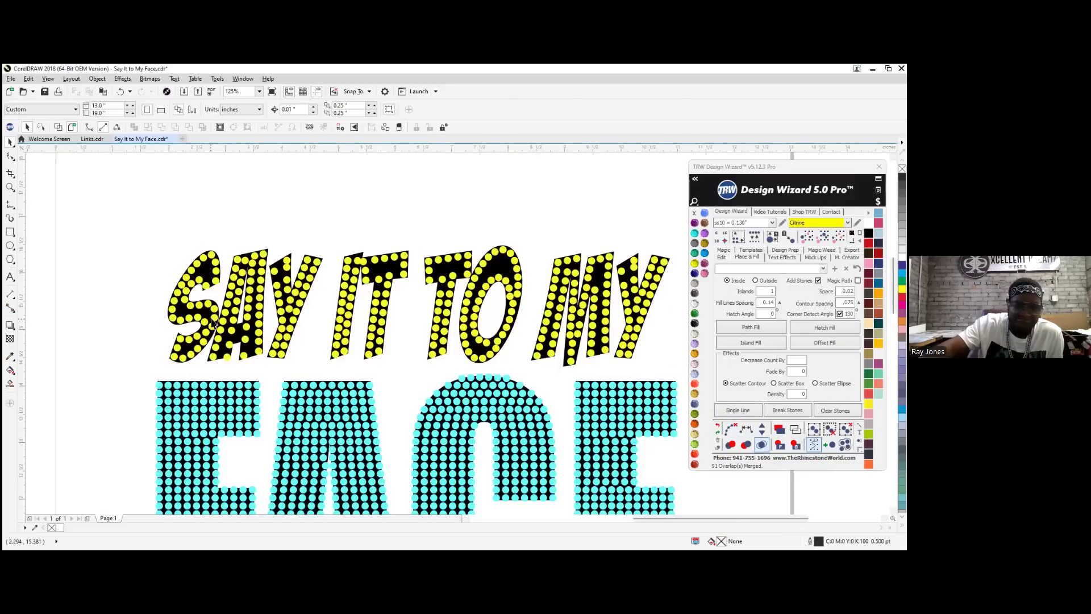
pyautogui.scroll(2, 610, 275)
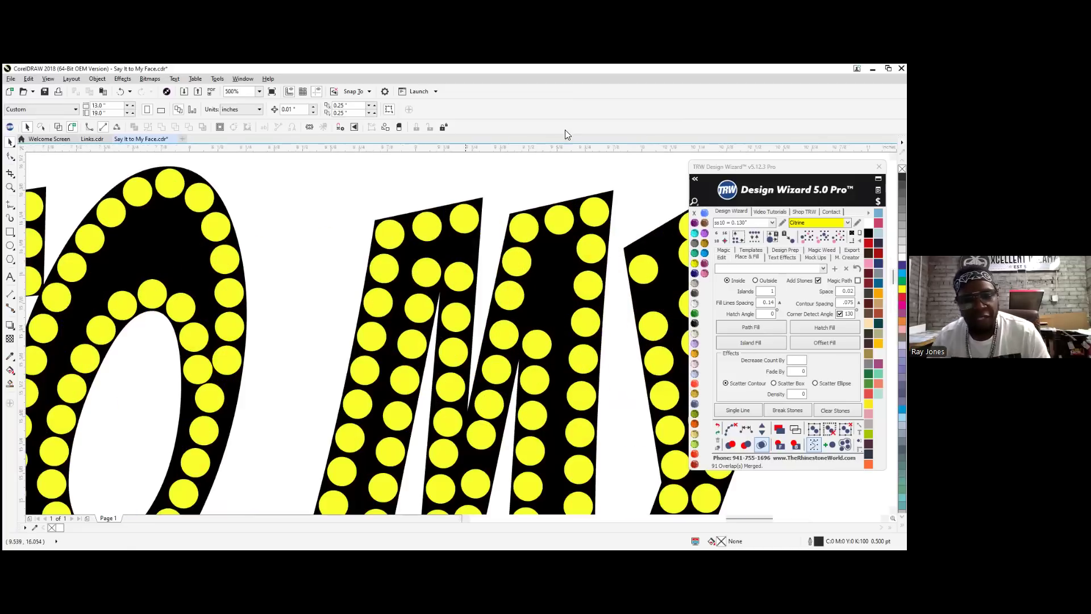
pyautogui.scroll(-2, 370, 310)
pyautogui.scroll(2, 530, 300)
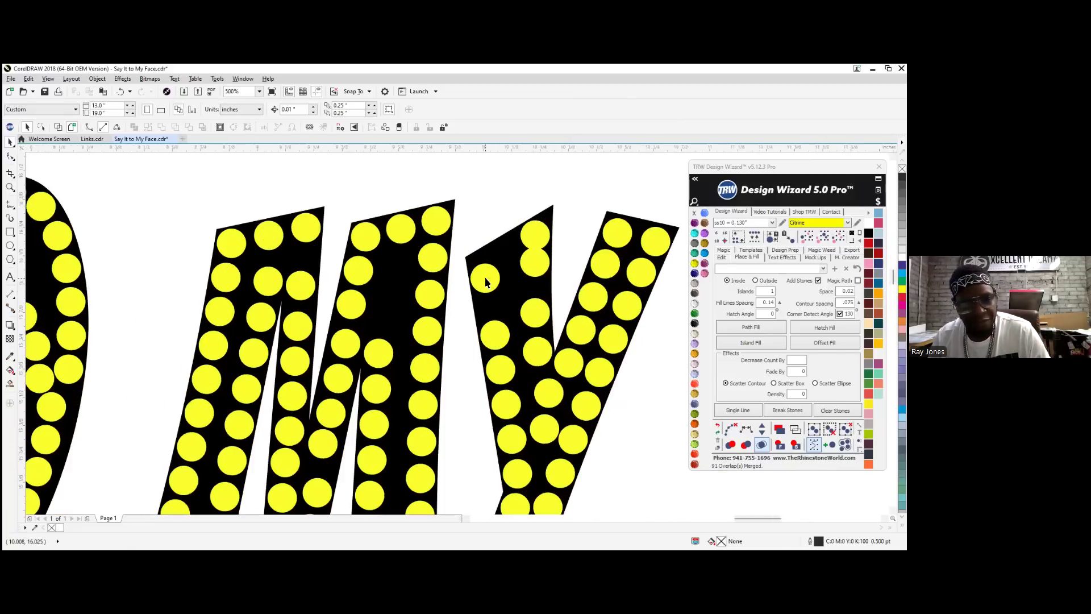
# Move the Citrine stone at the outer tip of the Y's left arm up toward the letter's corner
pyautogui.scroll(1, 477, 280)
pyautogui.moveTo(497, 280); pyautogui.dragTo(494, 260)
pyautogui.scroll(-2, 463, 310)
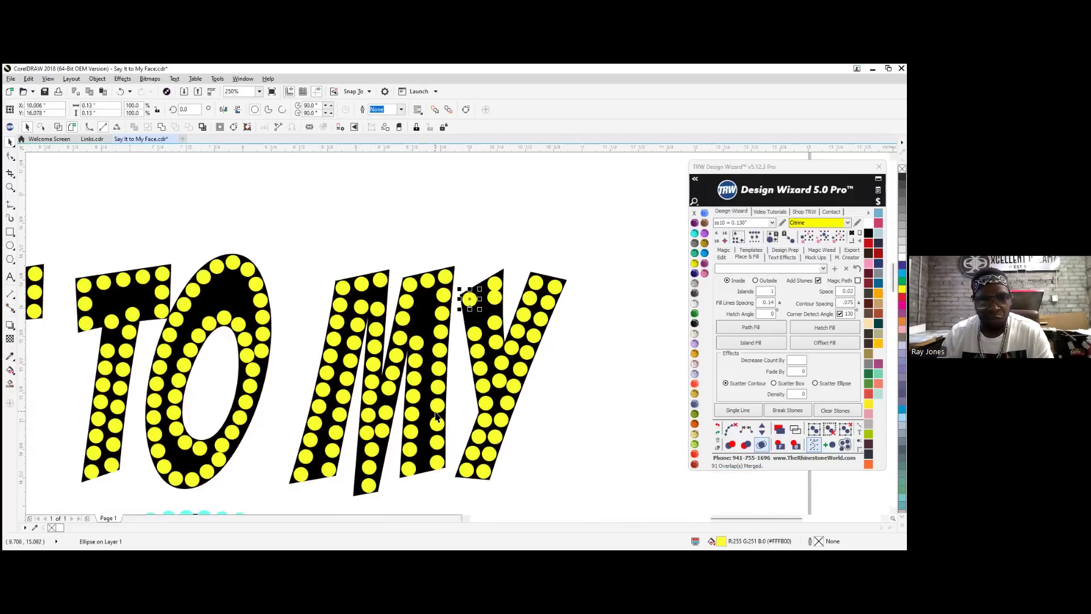
# Respace the stones along the outer edge of the Y's left arm evenly, add one stone to the row and clear the guide path
pyautogui.scroll(1, 465, 374)
pyautogui.keyDown('shift'); pyautogui.click(486, 290); pyautogui.keyUp('shift')
pyautogui.keyDown('shift'); pyautogui.click(492, 325); pyautogui.keyUp('shift')
pyautogui.keyDown('shift'); pyautogui.click(499, 357); pyautogui.keyUp('shift')
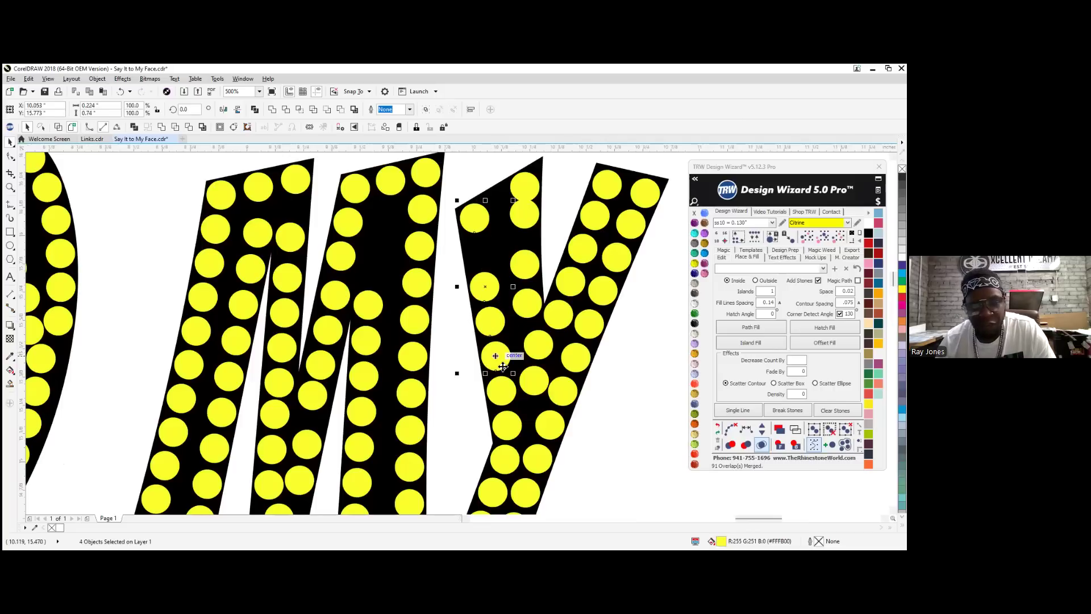
pyautogui.keyDown('shift'); pyautogui.click(502, 391); pyautogui.keyUp('shift')
pyautogui.keyDown('shift'); pyautogui.click(508, 423); pyautogui.keyUp('shift')
pyautogui.click(746, 428)
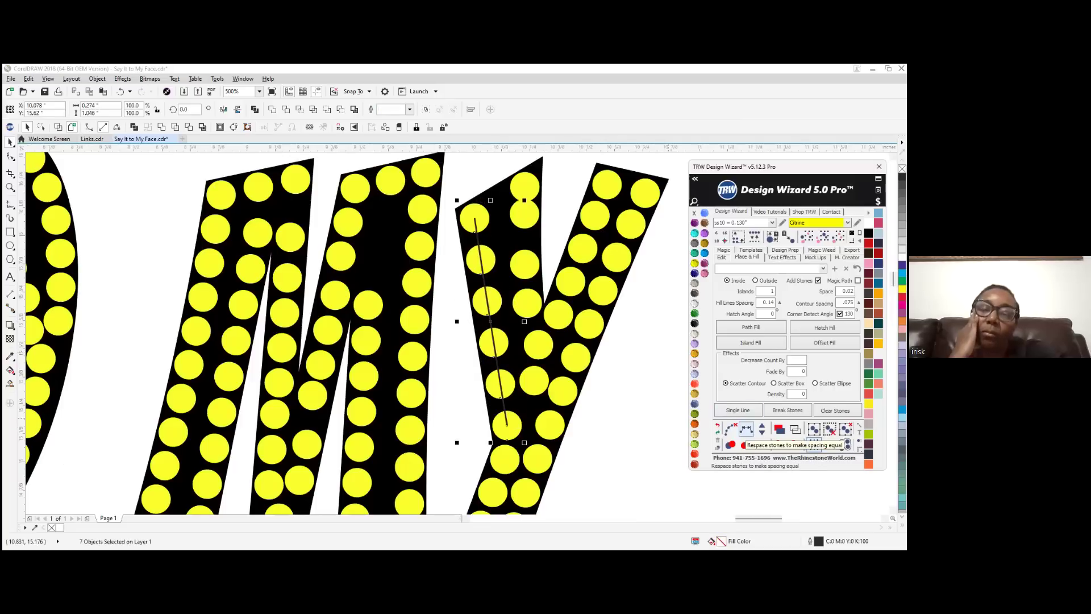
pyautogui.click(762, 427)
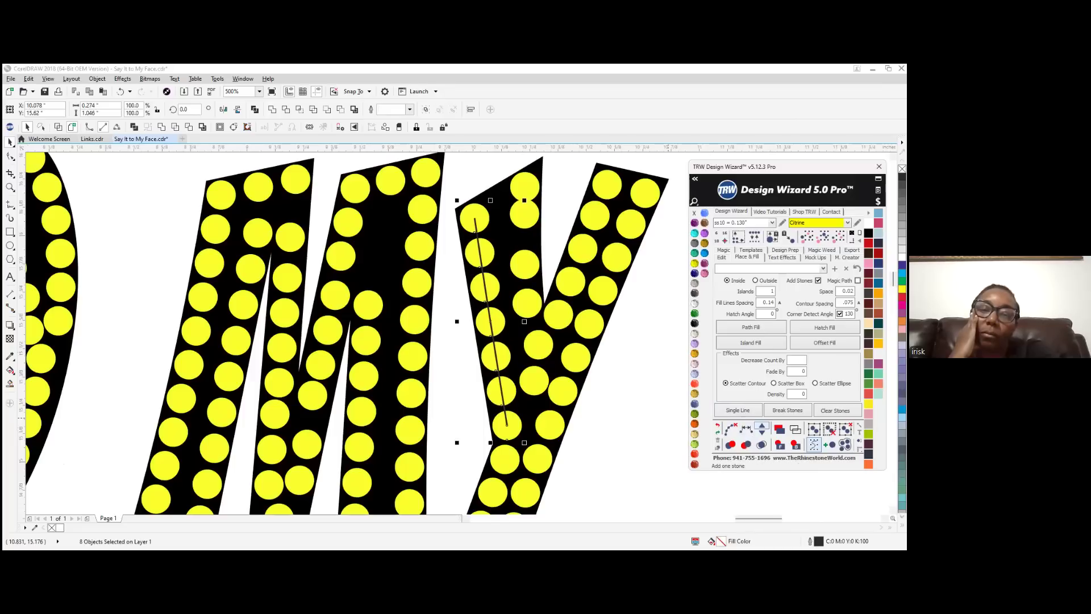
pyautogui.click(730, 428)
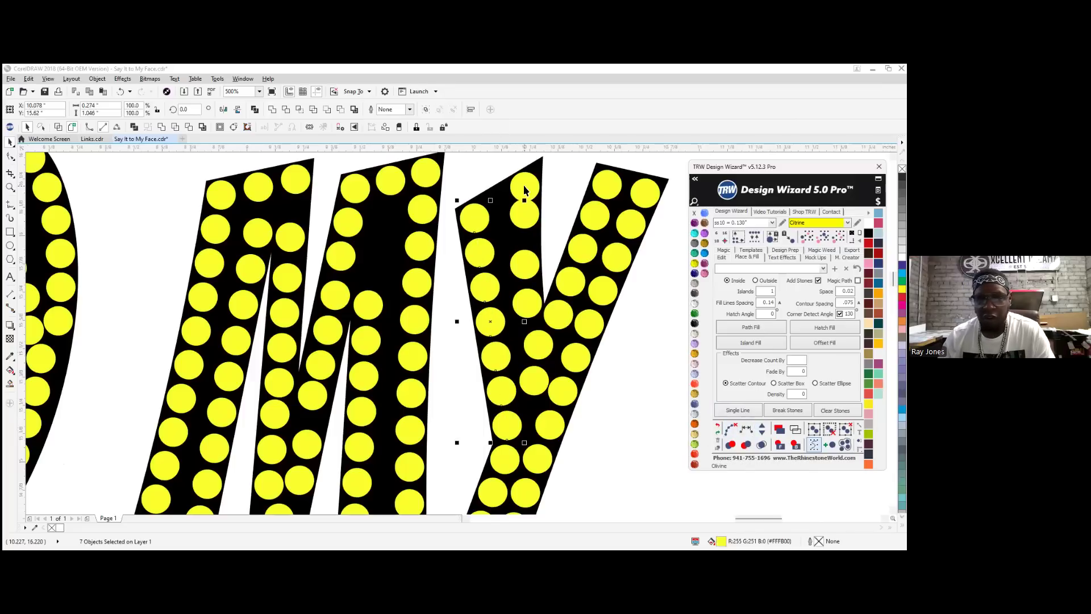
# Respace the four stones along the inner edge of the Y's left arm evenly and adjust the central stone below the fork
pyautogui.moveTo(528, 179); pyautogui.dragTo(528, 316)
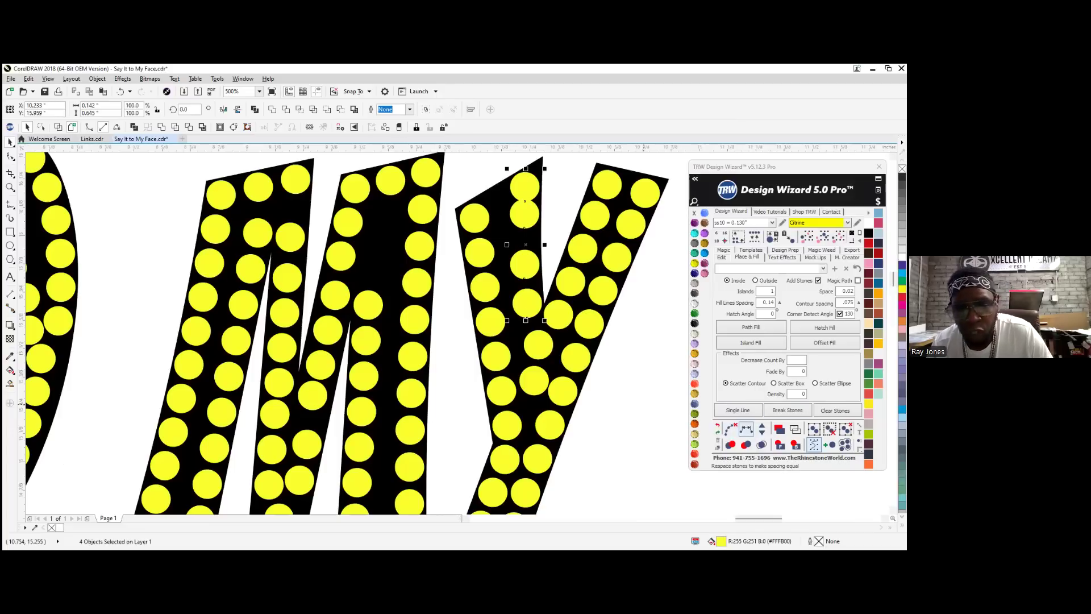
pyautogui.click(746, 430)
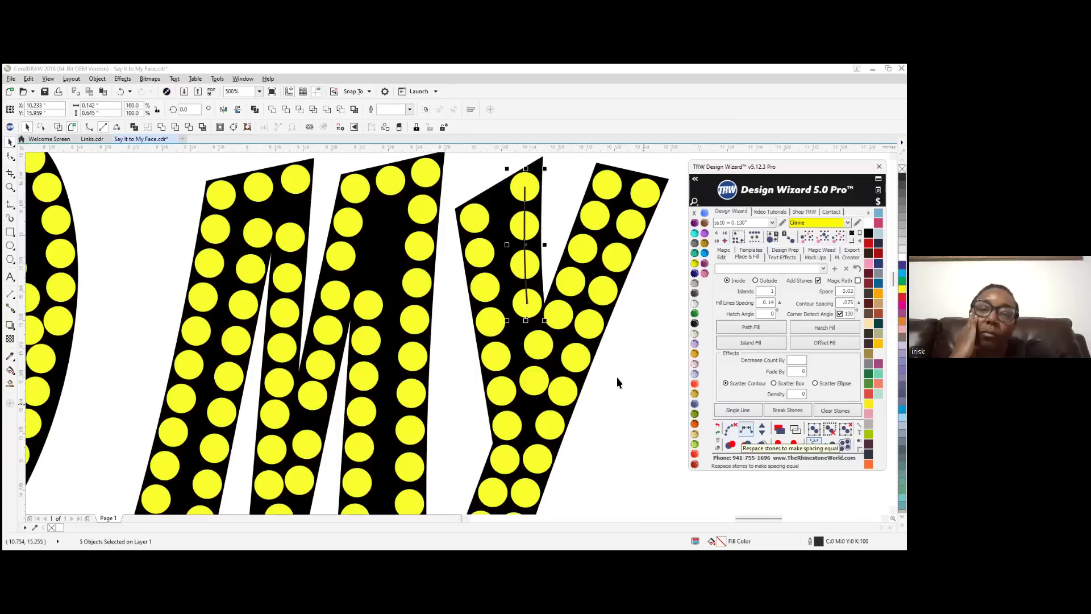
pyautogui.scroll(3, 572, 254)
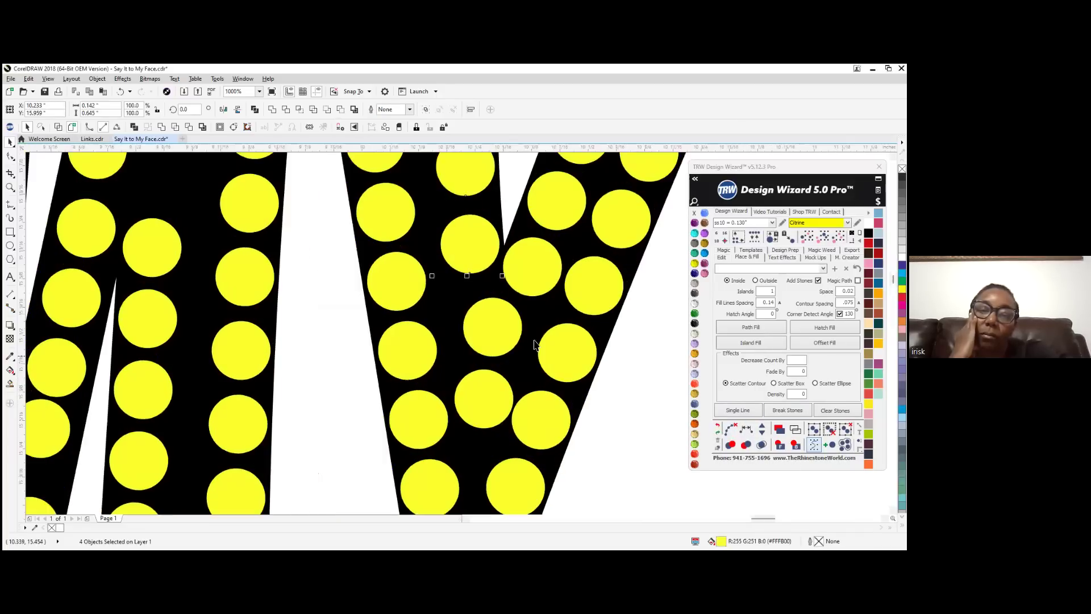
pyautogui.moveTo(448, 329); pyautogui.dragTo(474, 340)
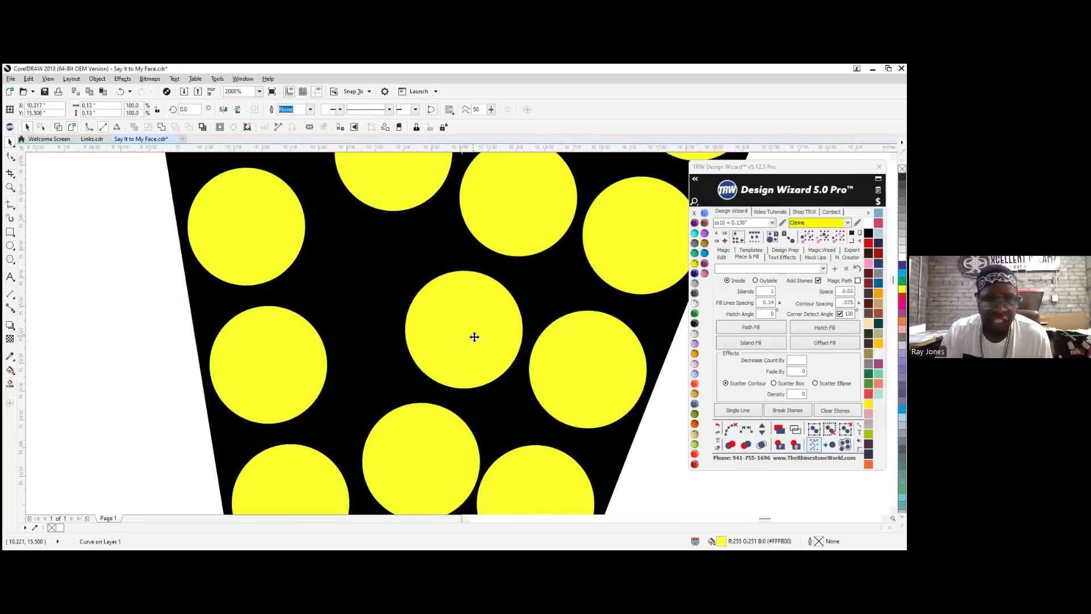
pyautogui.scroll(-4, 524, 312)
pyautogui.scroll(-4, 563, 333)
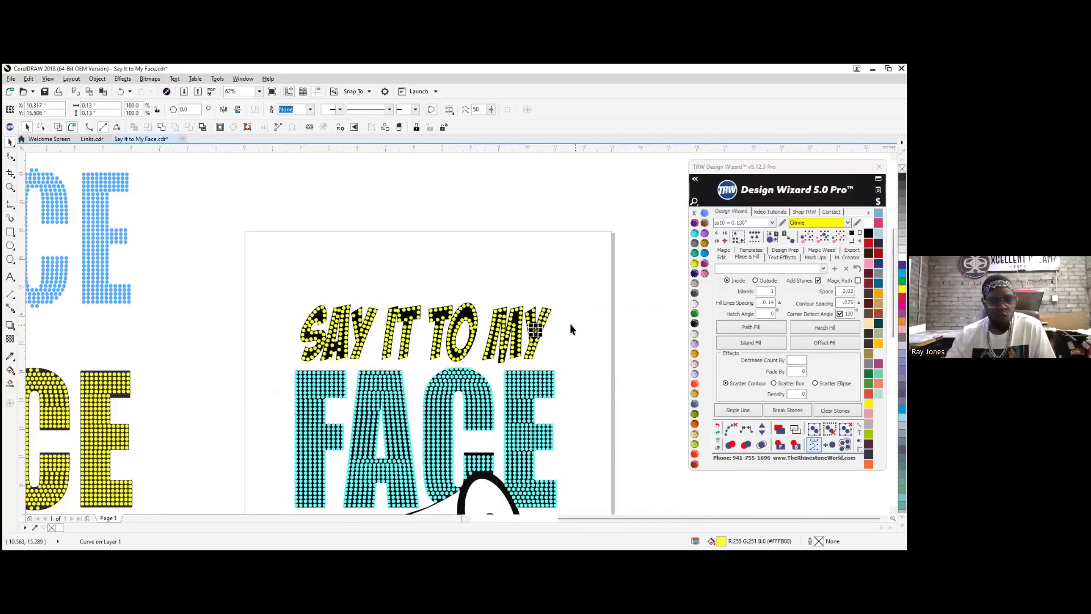
pyautogui.click(592, 315)
# Delete the lowest stone of the M's inner diagonal row, just below the central notch
pyautogui.scroll(4, 517, 355)
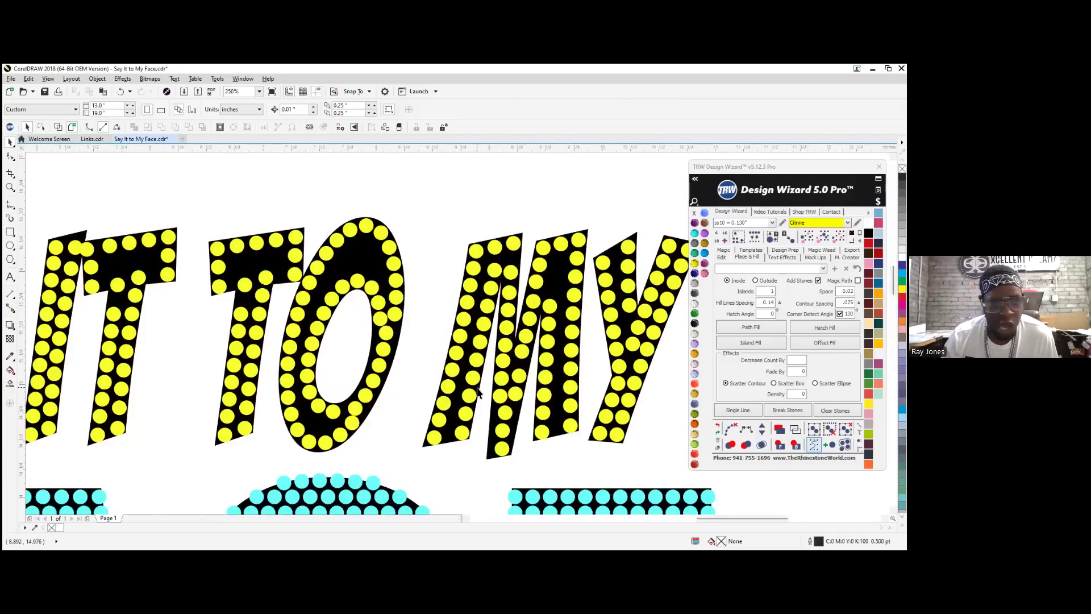
pyautogui.scroll(2, 545, 281)
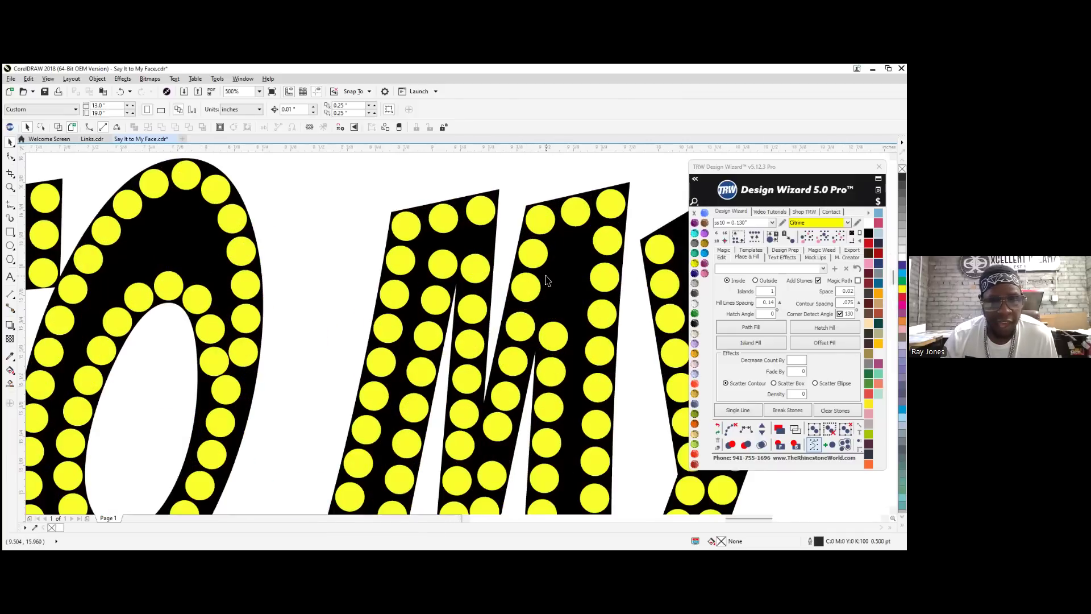
pyautogui.click(540, 208)
pyautogui.keyDown('shift'); pyautogui.click(532, 254); pyautogui.keyUp('shift')
pyautogui.keyDown('shift'); pyautogui.click(526, 288); pyautogui.keyUp('shift')
pyautogui.keyDown('shift'); pyautogui.click(520, 327); pyautogui.keyUp('shift')
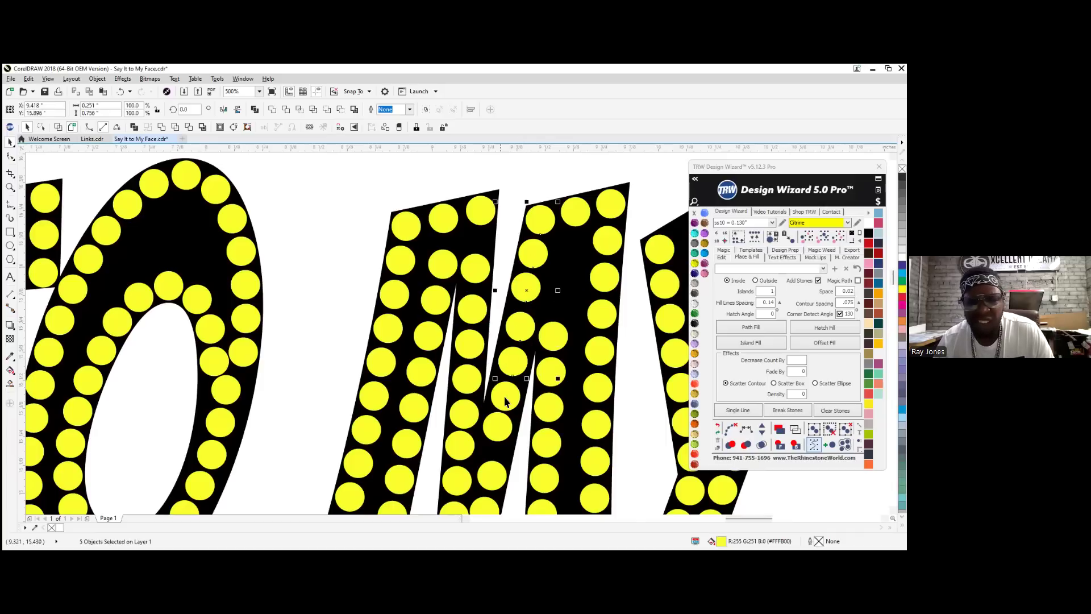
pyautogui.click(500, 426)
pyautogui.press('Delete')
pyautogui.press('Escape')
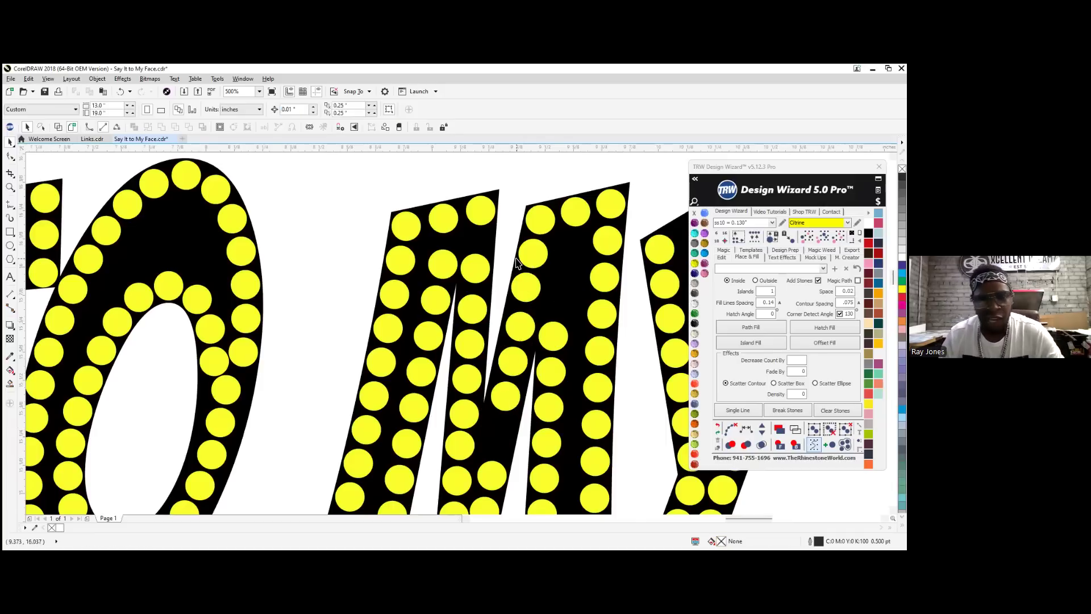
pyautogui.scroll(-2, 518, 224)
pyautogui.scroll(2, 499, 356)
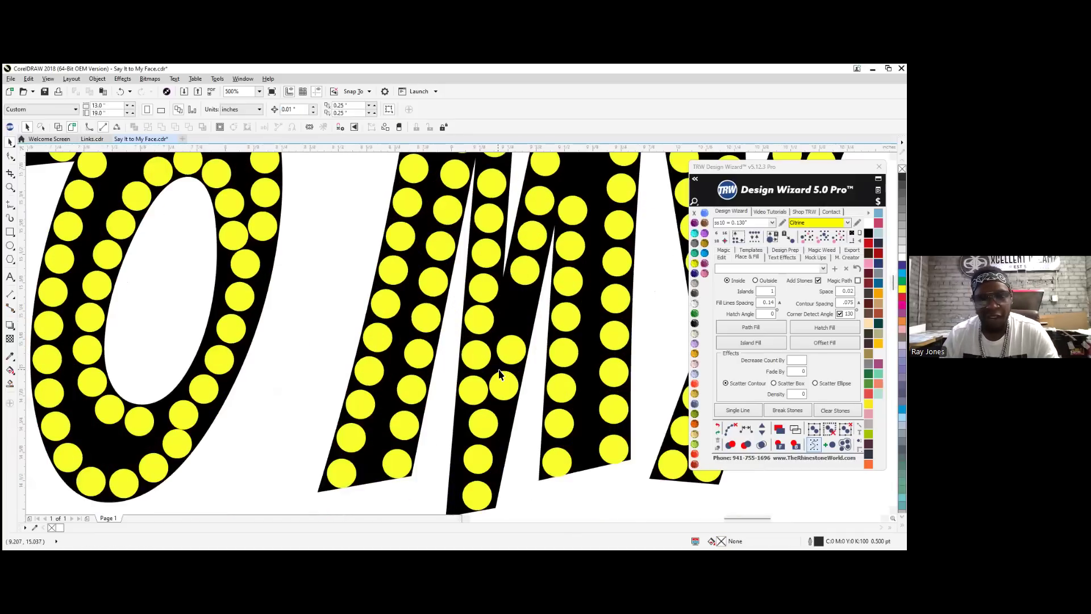
pyautogui.click(505, 386)
pyautogui.keyDown('shift'); pyautogui.click(511, 347); pyautogui.keyUp('shift')
pyautogui.keyDown('shift'); pyautogui.click(526, 266); pyautogui.keyUp('shift')
pyautogui.keyDown('shift'); pyautogui.click(532, 235); pyautogui.keyUp('shift')
pyautogui.keyDown('shift'); pyautogui.click(541, 200); pyautogui.keyUp('shift')
pyautogui.keyDown('shift'); pyautogui.click(544, 165); pyautogui.keyUp('shift')
pyautogui.scroll(-2, 521, 337)
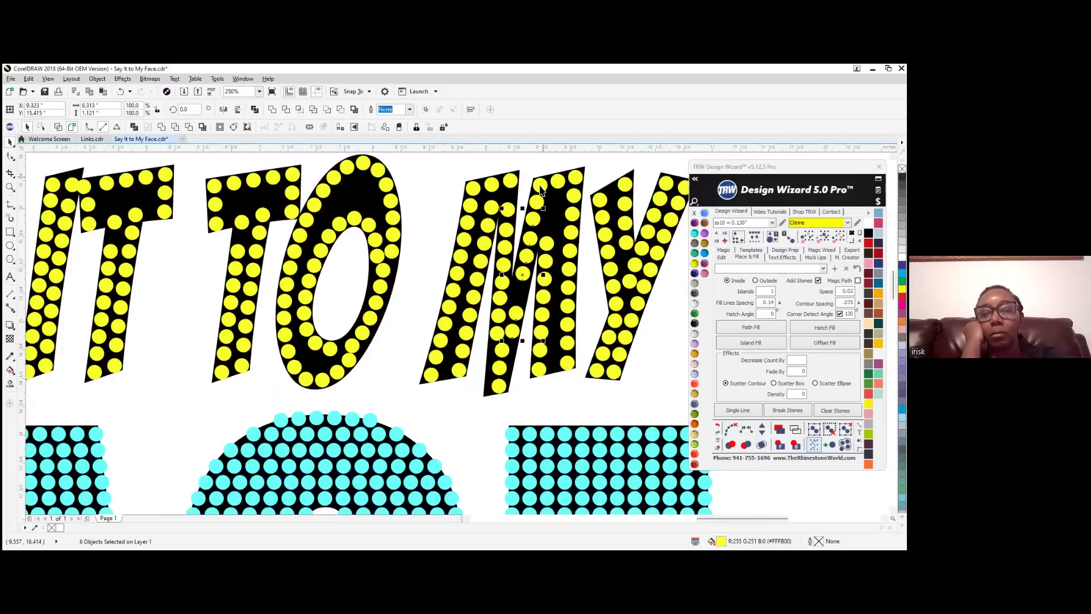
pyautogui.scroll(2, 537, 199)
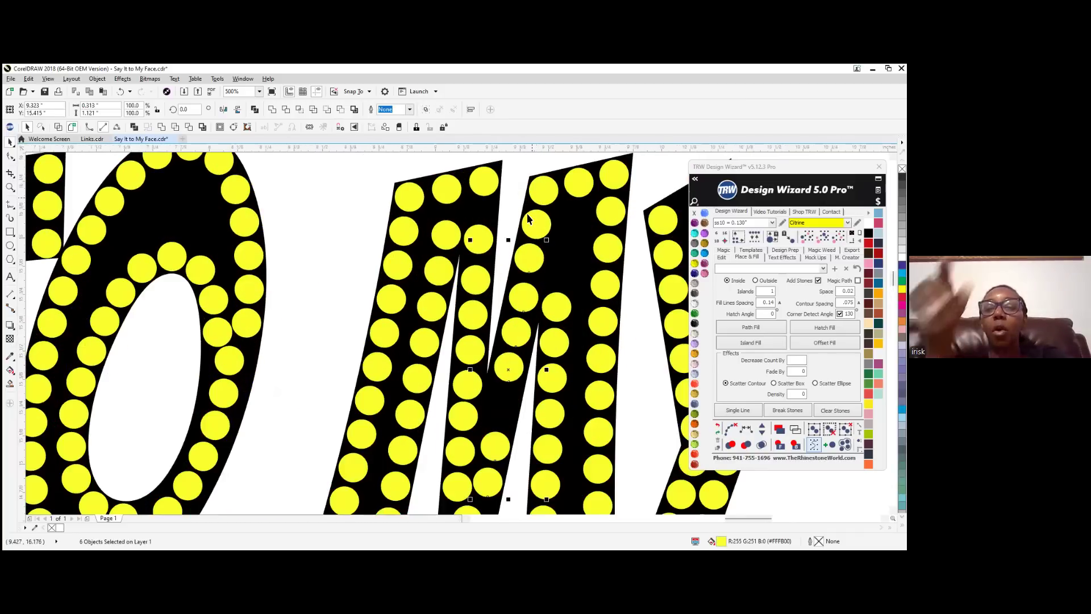
pyautogui.keyDown('shift'); pyautogui.click(532, 228); pyautogui.keyUp('shift')
pyautogui.keyDown('shift'); pyautogui.click(540, 183); pyautogui.keyUp('shift')
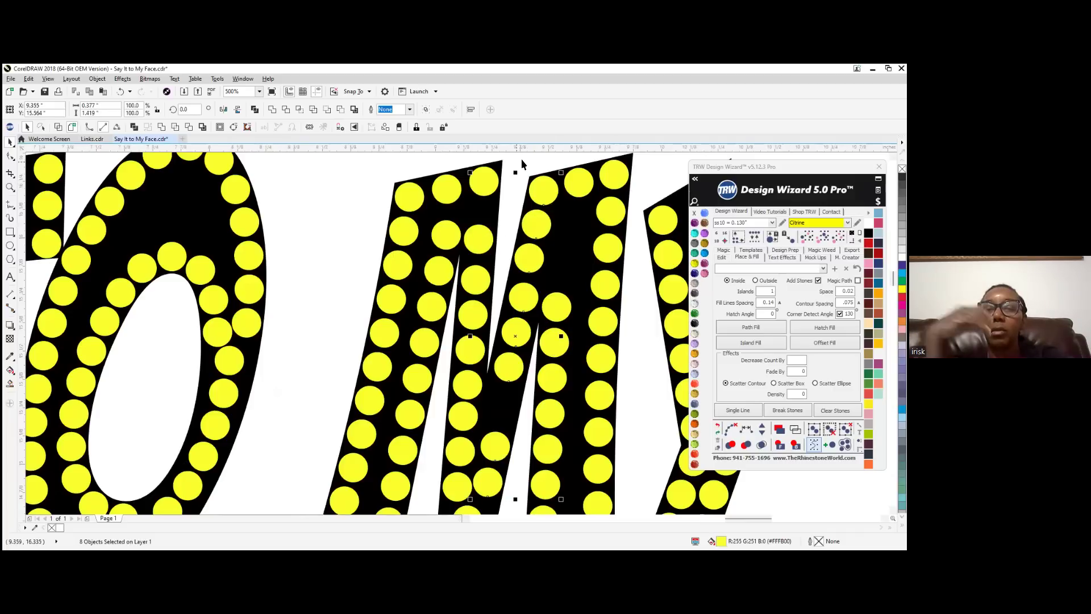
pyautogui.click(531, 167)
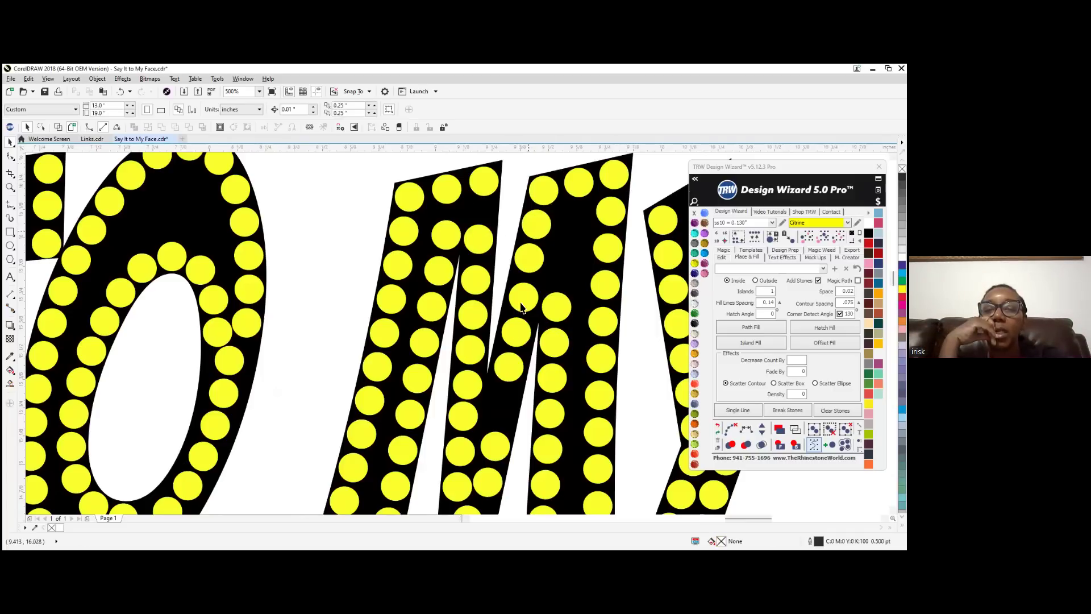
# Respace the stones along the M's inner diagonal evenly, add one stone to the row and clear the guide path
pyautogui.click(488, 483)
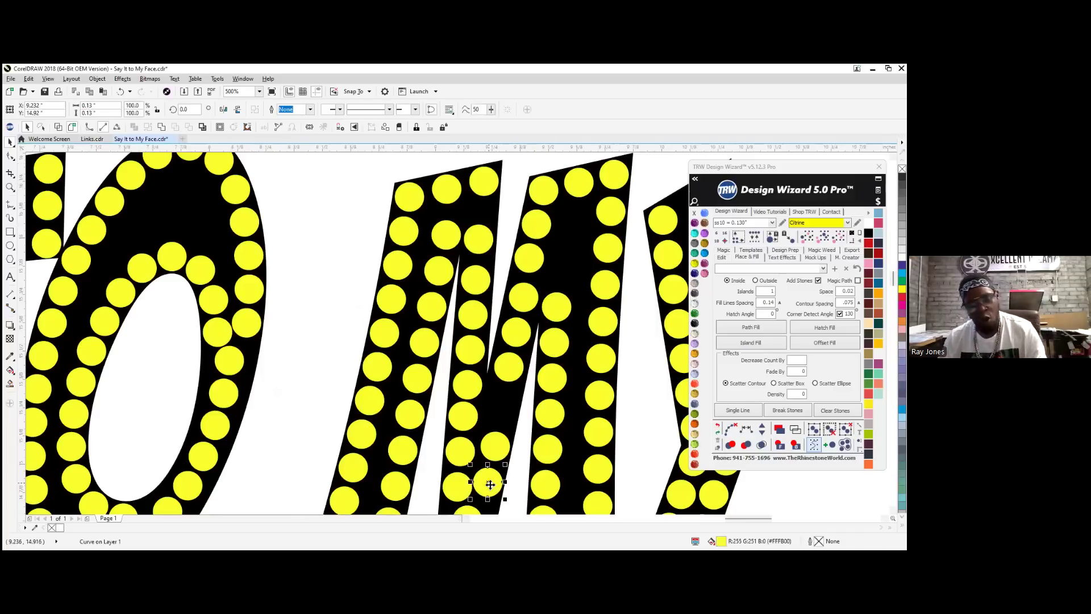
pyautogui.keyDown('shift'); pyautogui.click(501, 442); pyautogui.keyUp('shift')
pyautogui.keyDown('shift'); pyautogui.click(511, 367); pyautogui.keyUp('shift')
pyautogui.keyDown('shift'); pyautogui.click(518, 330); pyautogui.keyUp('shift')
pyautogui.keyDown('shift'); pyautogui.click(522, 301); pyautogui.keyUp('shift')
pyautogui.keyDown('shift'); pyautogui.click(529, 259); pyautogui.keyUp('shift')
pyautogui.keyDown('shift'); pyautogui.click(536, 224); pyautogui.keyUp('shift')
pyautogui.keyDown('shift'); pyautogui.click(544, 189); pyautogui.keyUp('shift')
pyautogui.keyDown('shift'); pyautogui.click(544, 189); pyautogui.keyUp('shift')
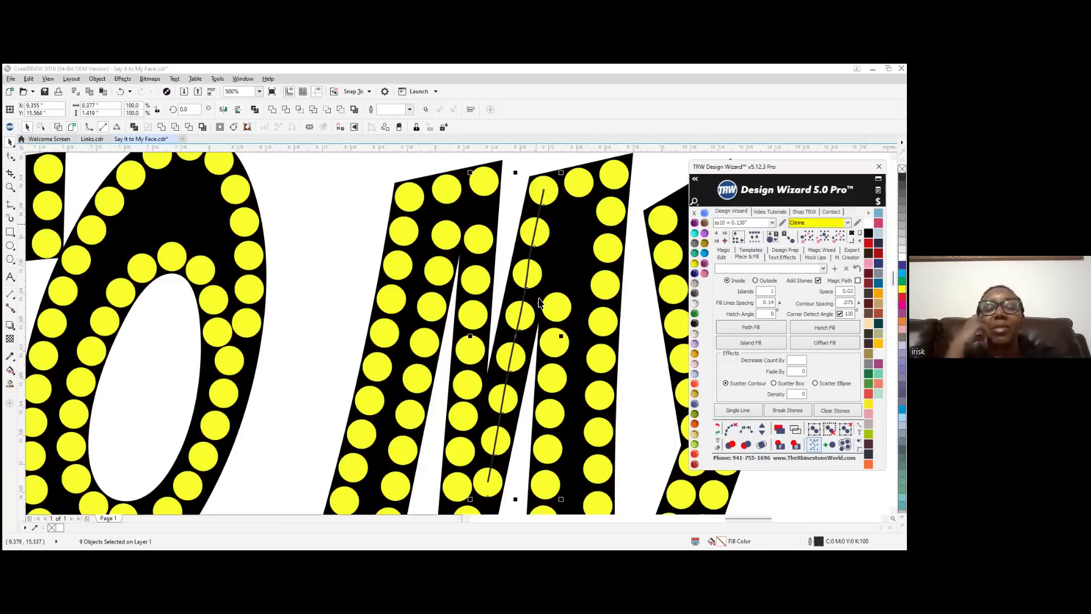
pyautogui.scroll(-2, 514, 168)
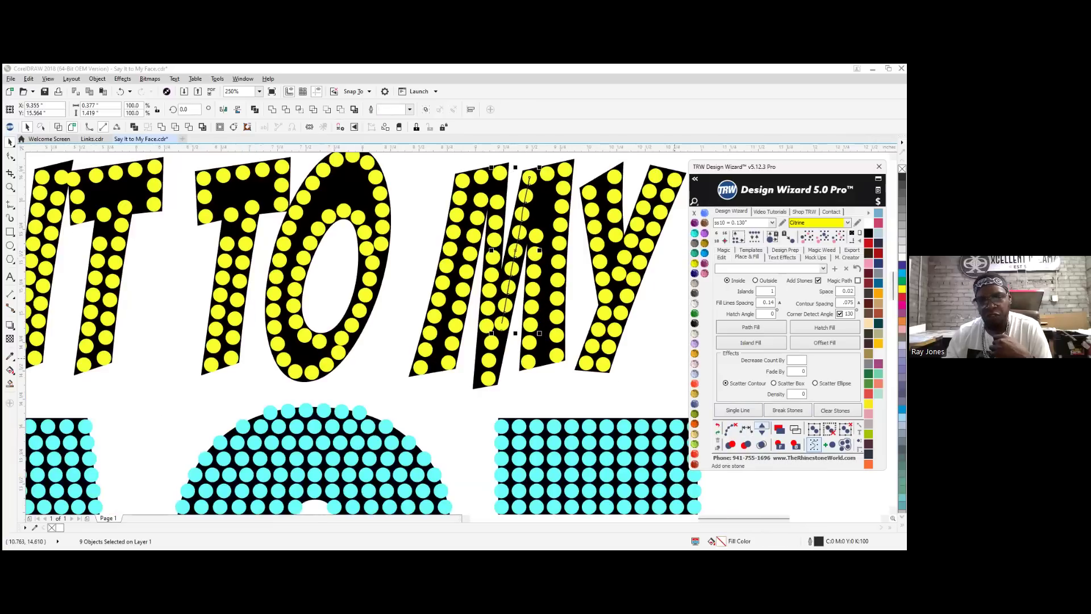
pyautogui.click(762, 428)
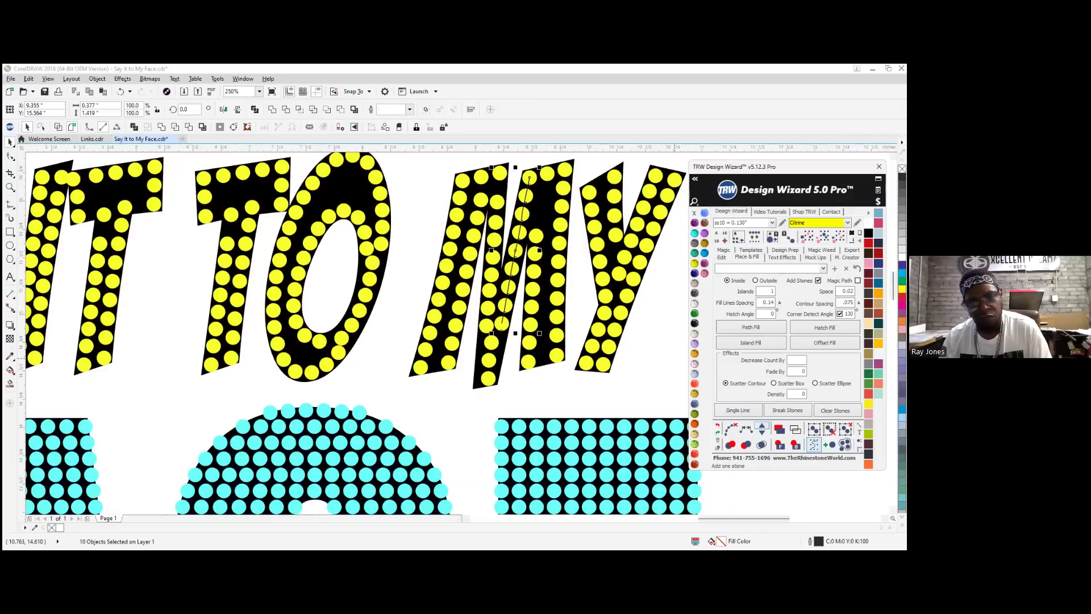
pyautogui.click(728, 432)
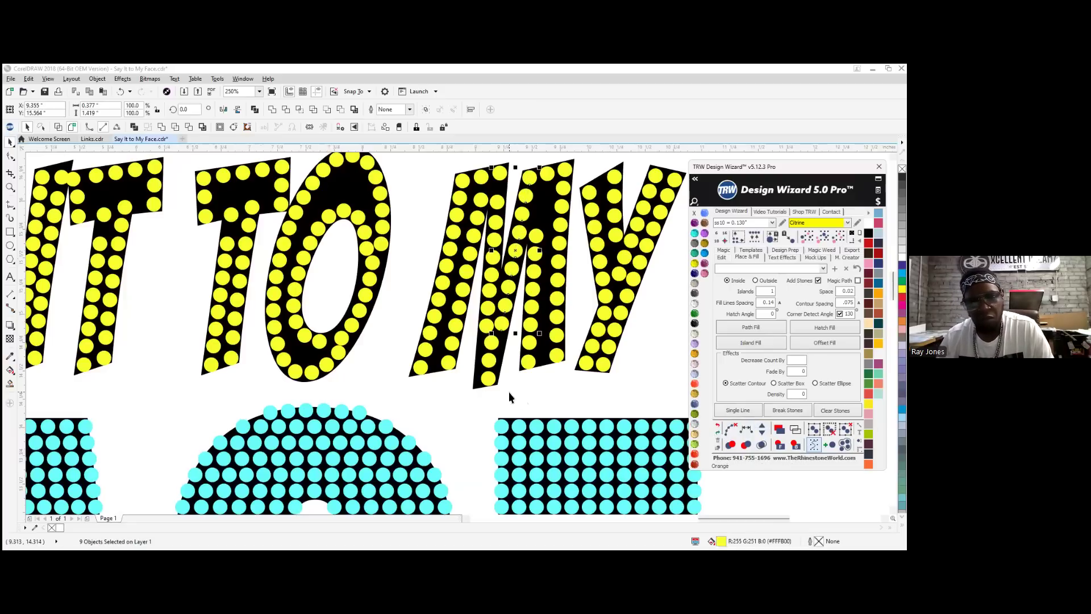
pyautogui.click(530, 388)
# Delete the three single stones at the foot of the M's middle stroke, keeping the paired stones above
pyautogui.scroll(2, 495, 373)
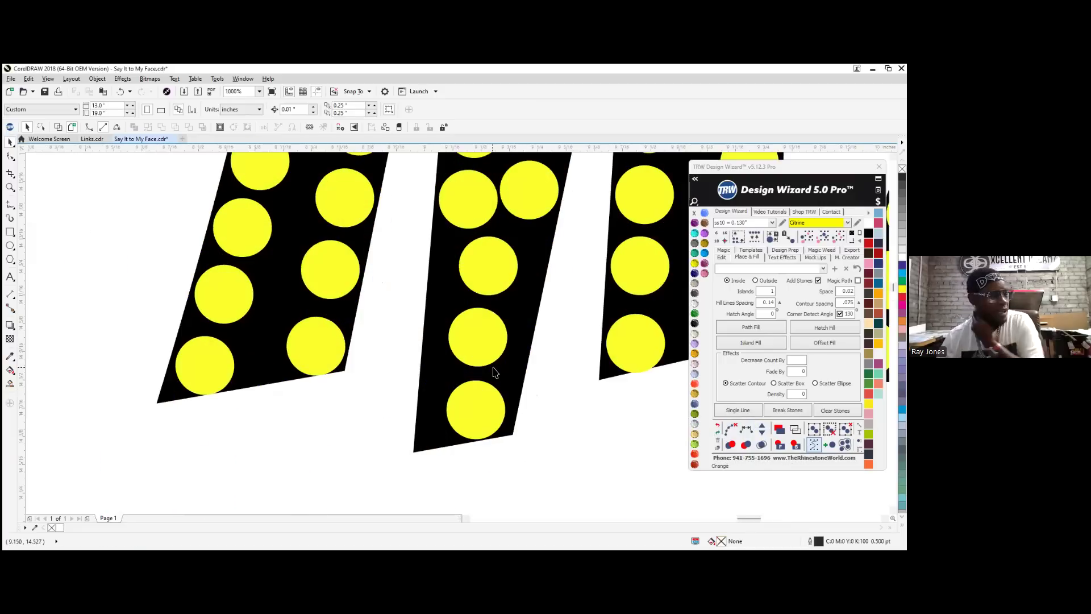
pyautogui.scroll(-2, 499, 316)
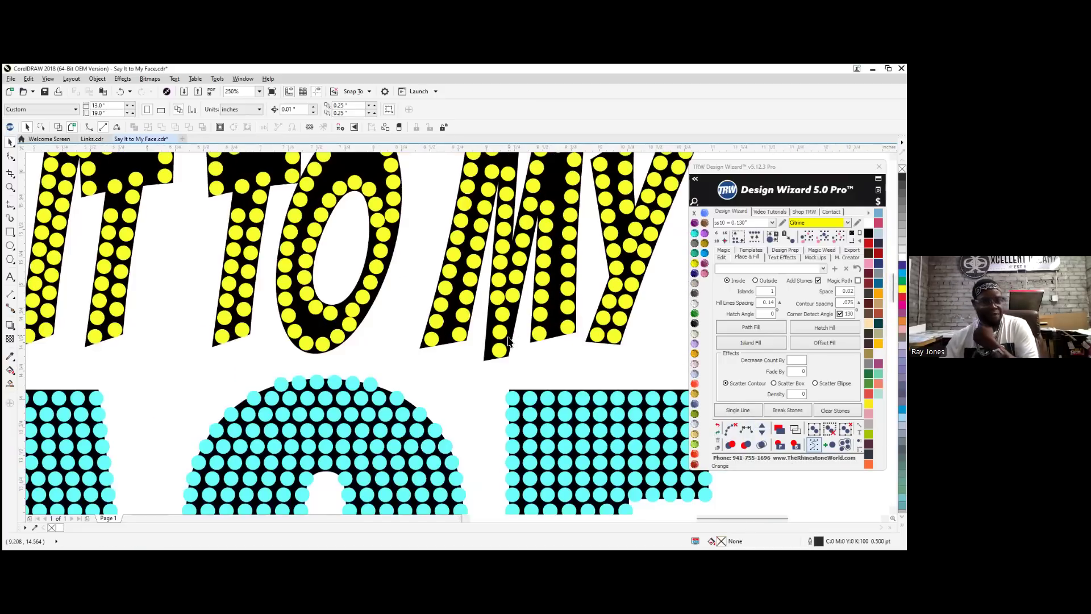
pyautogui.scroll(-1, 503, 335)
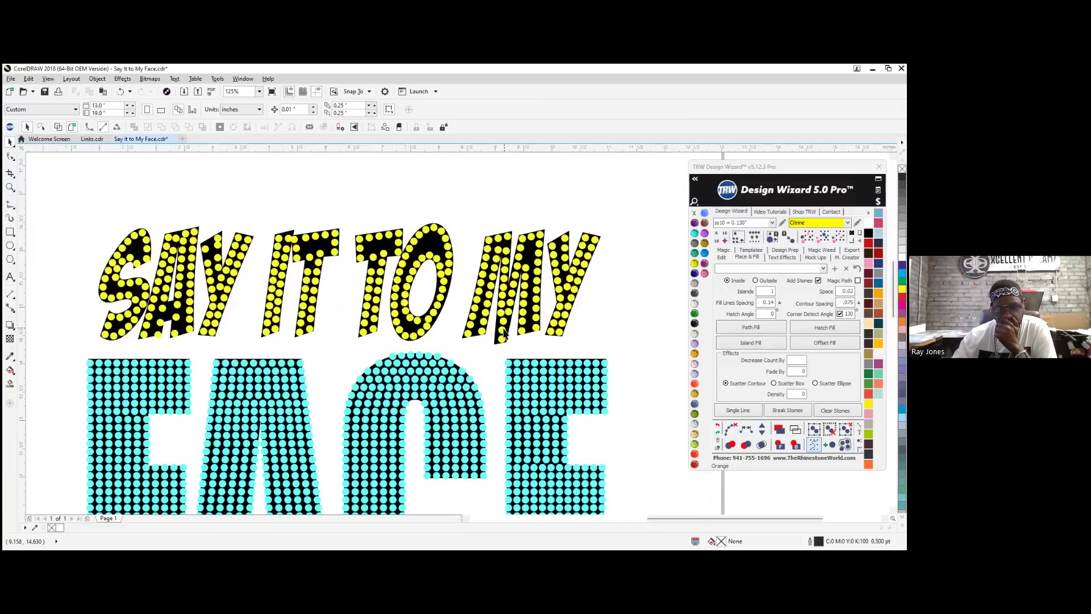
pyautogui.scroll(2, 504, 334)
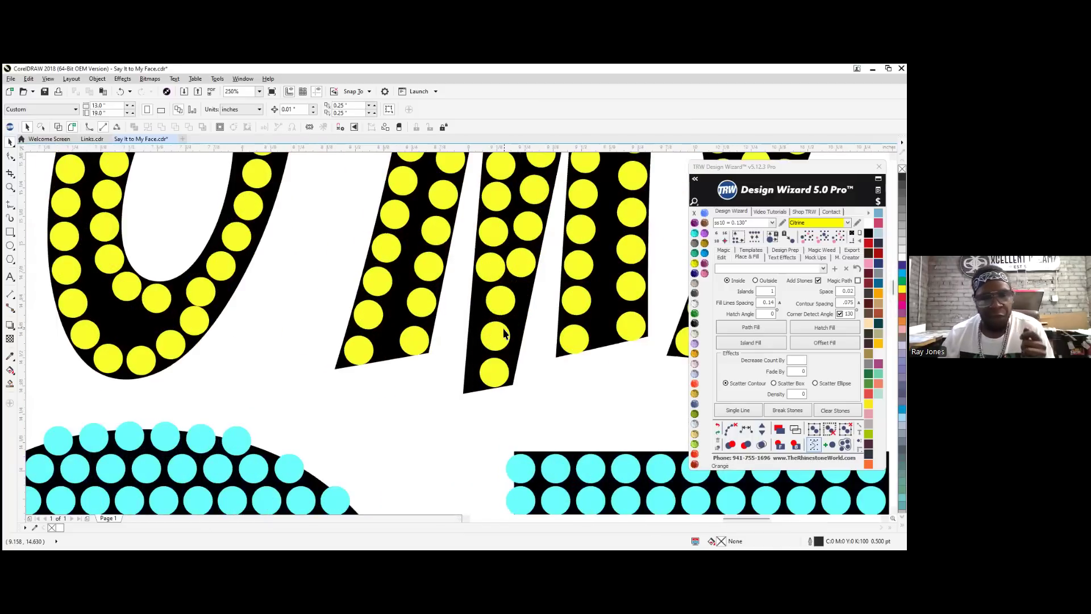
pyautogui.click(497, 302)
pyautogui.moveTo(498, 302); pyautogui.dragTo(494, 336)
pyautogui.press('Delete')
pyautogui.click(494, 371)
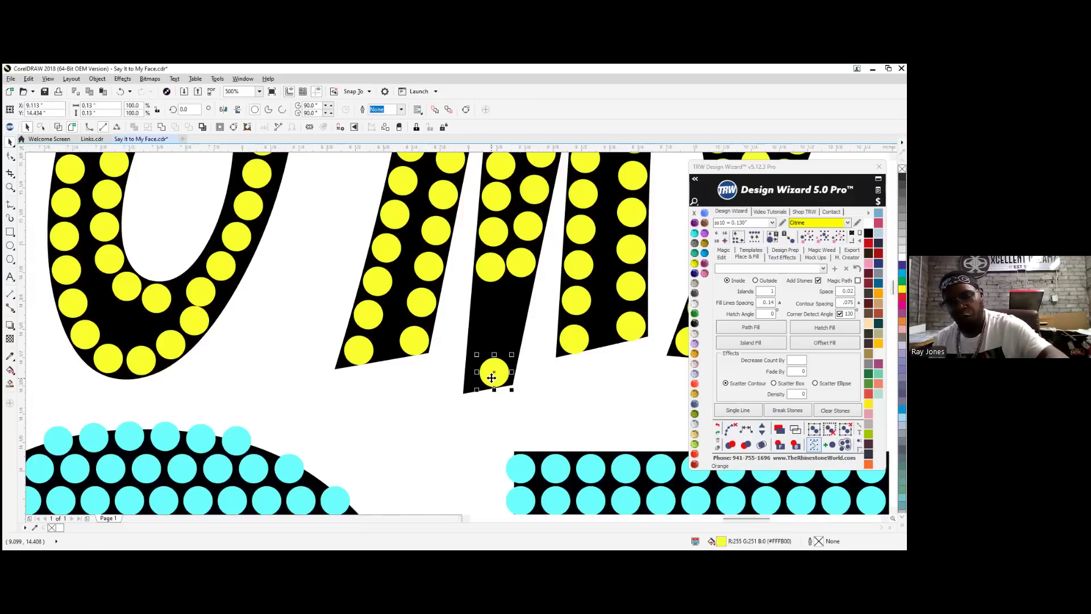
pyautogui.press('Delete')
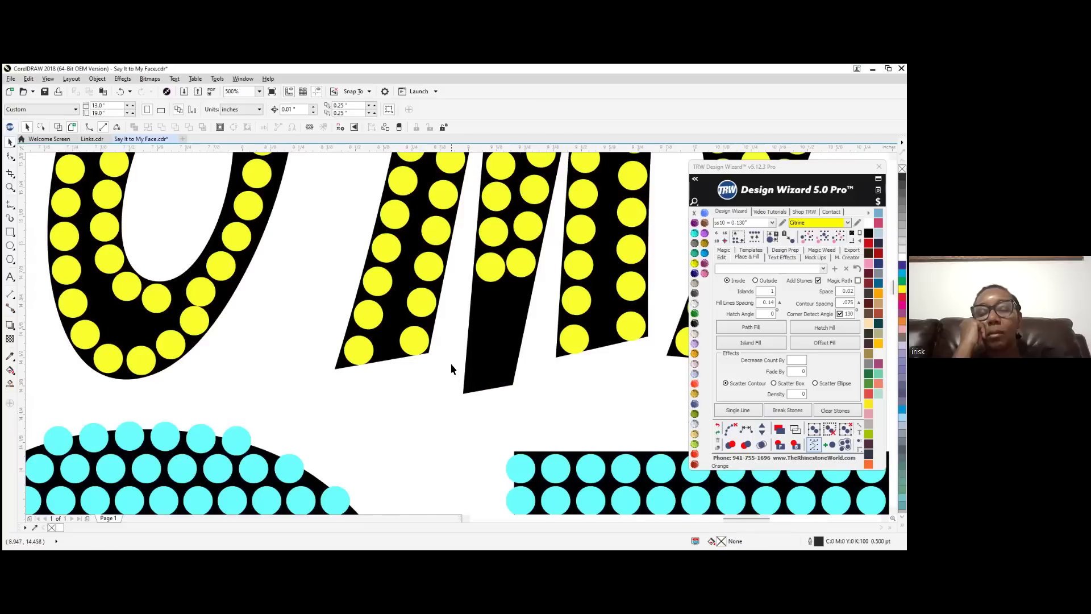
# Shorten the M's middle stroke by raising its two foot nodes to just below the lowest pair of stones
pyautogui.doubleClick(484, 362)
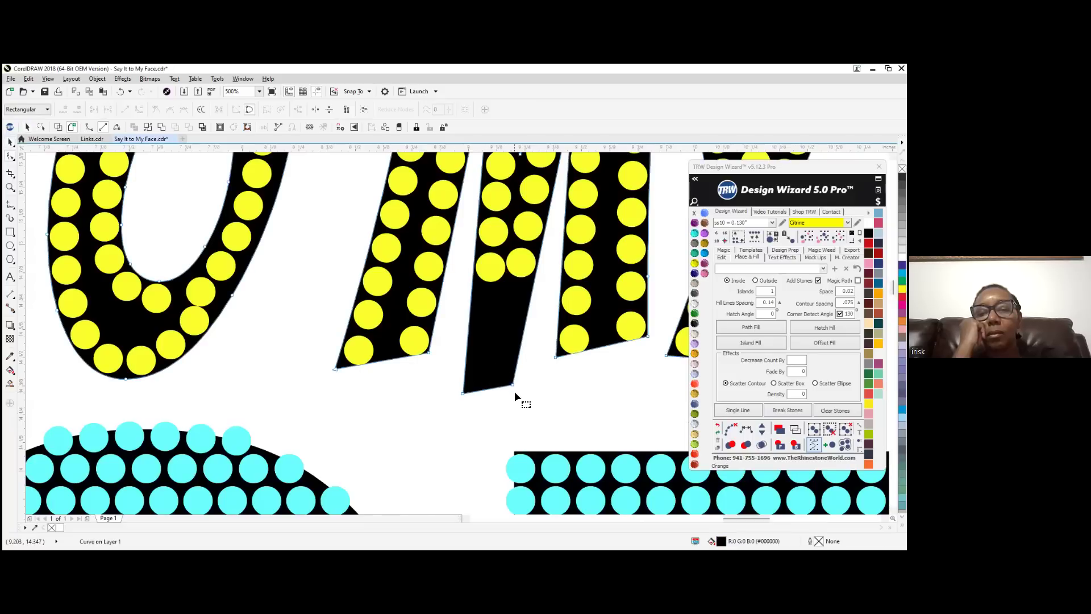
pyautogui.moveTo(445, 370); pyautogui.dragTo(528, 292)
pyautogui.scroll(-4, 521, 348)
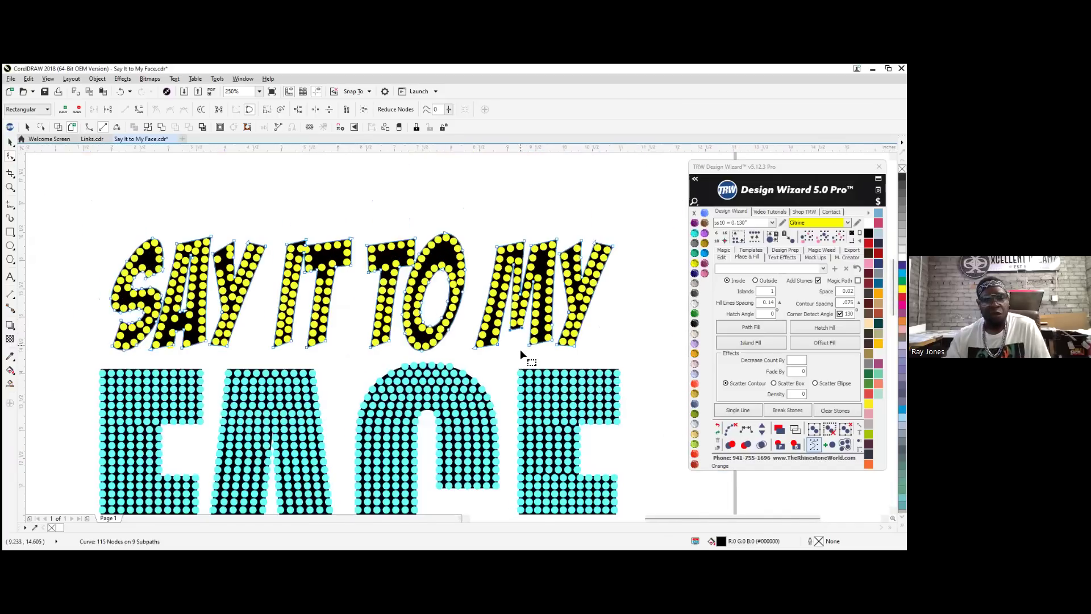
pyautogui.scroll(6, 517, 332)
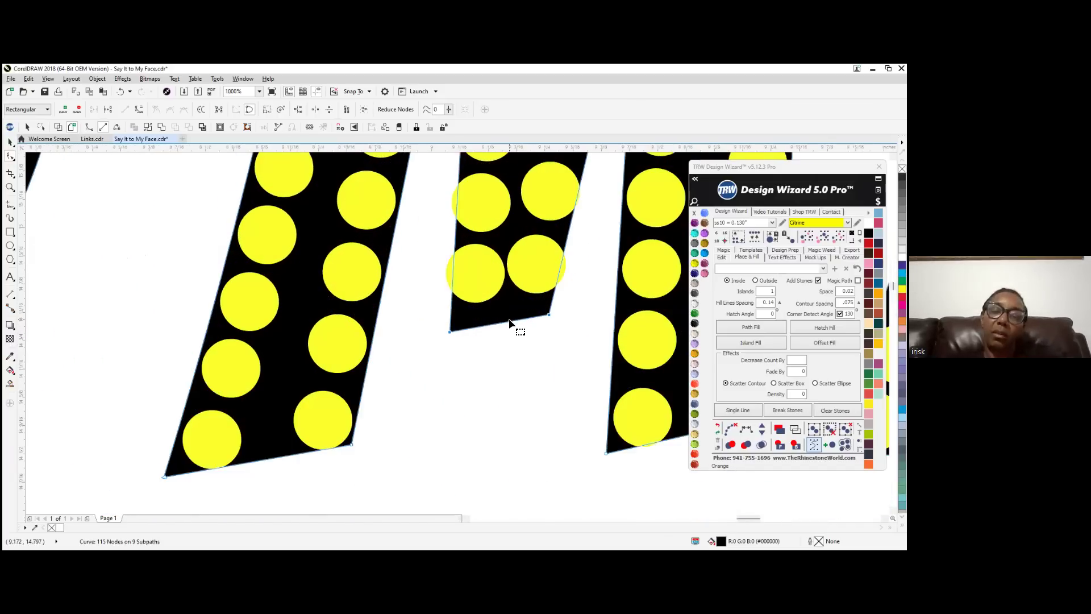
# Move the two foot corners of the M's shortened middle stroke outward and level them so the outline encloses the lowest stone pair
pyautogui.click(501, 309)
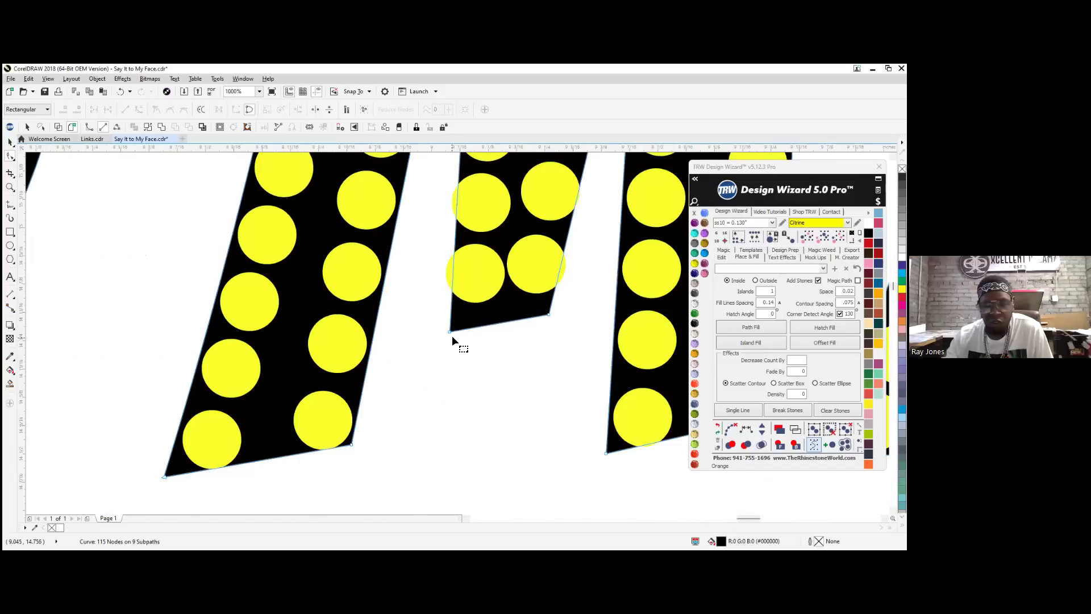
pyautogui.moveTo(449, 332); pyautogui.dragTo(439, 310)
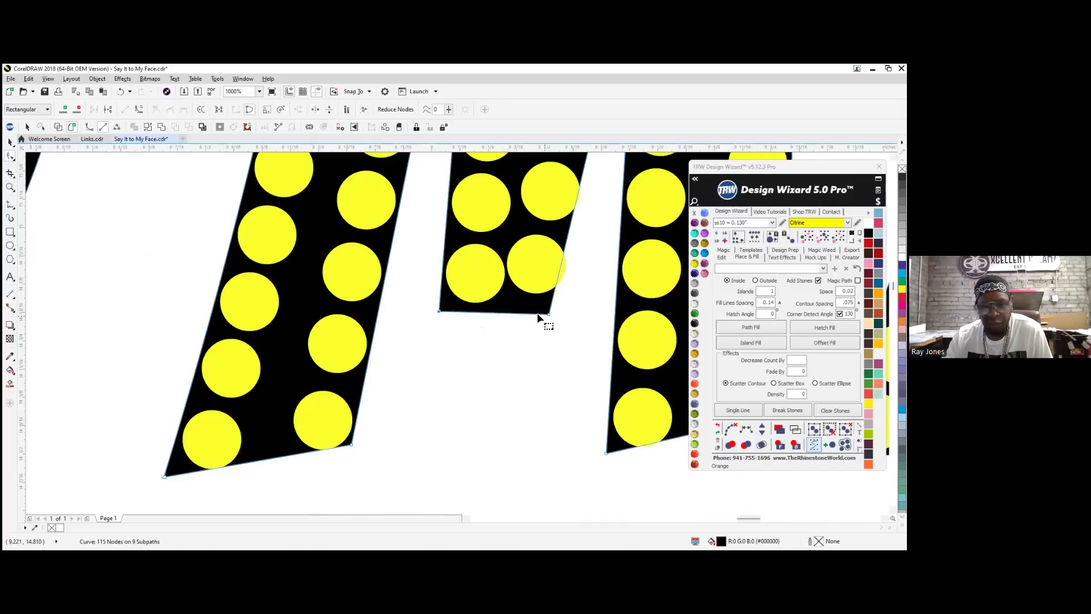
pyautogui.moveTo(548, 313); pyautogui.dragTo(561, 312)
pyautogui.scroll(-10, 555, 347)
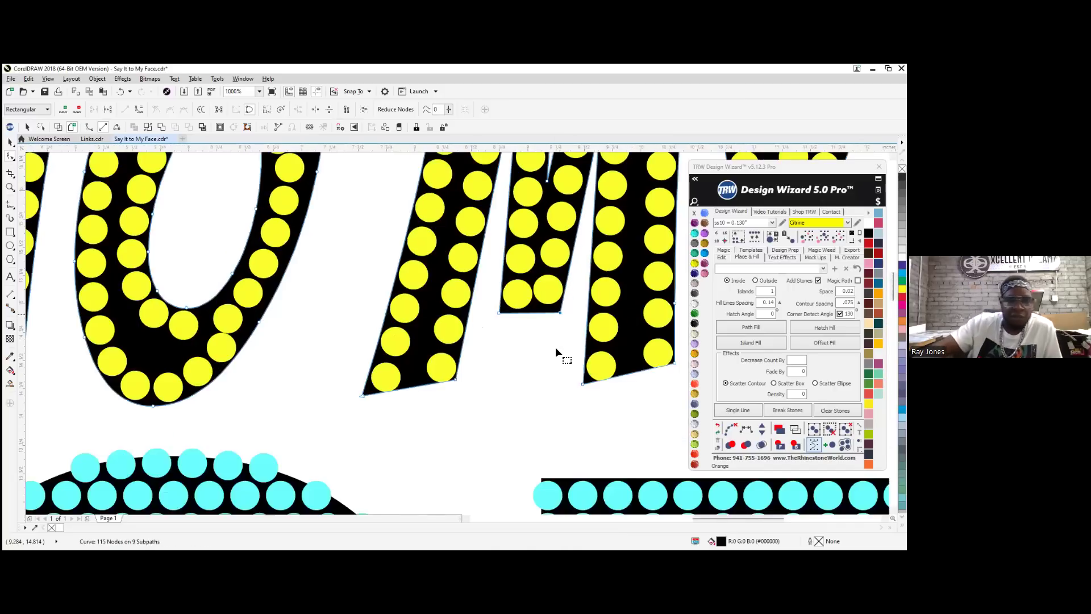
pyautogui.scroll(4, 549, 335)
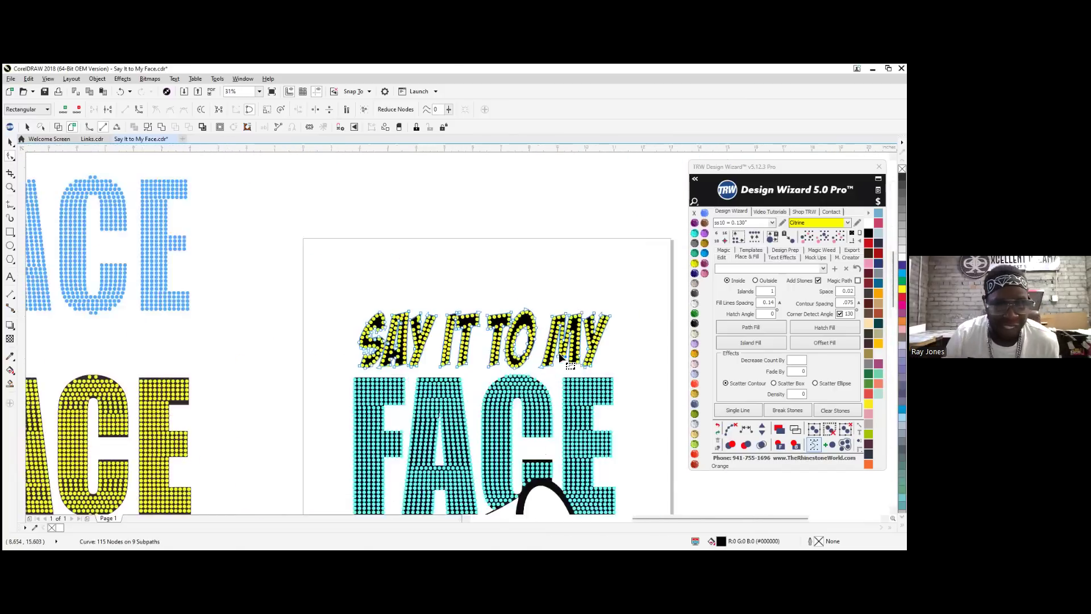
pyautogui.click(10, 142)
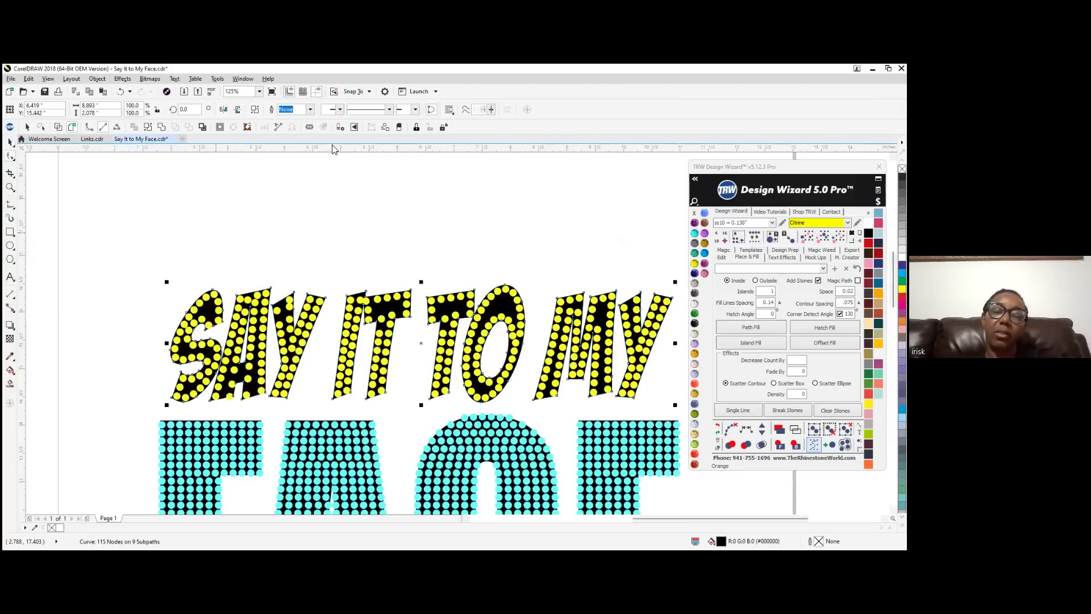
pyautogui.click(468, 222)
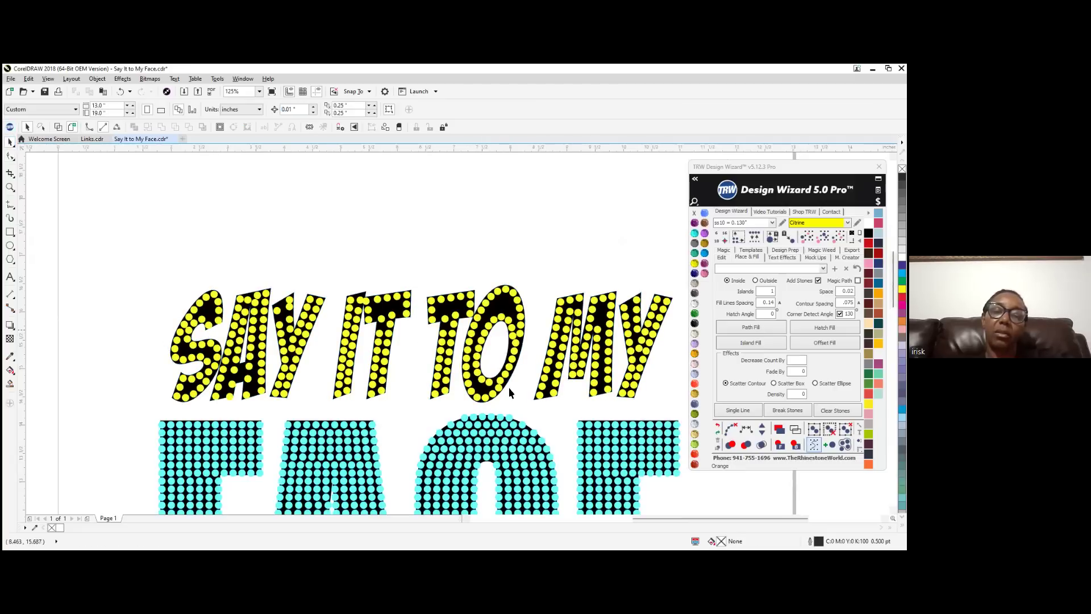
# Delete the stones along the lower right side of the O and place one copied stone midway in the gap
pyautogui.scroll(2, 516, 372)
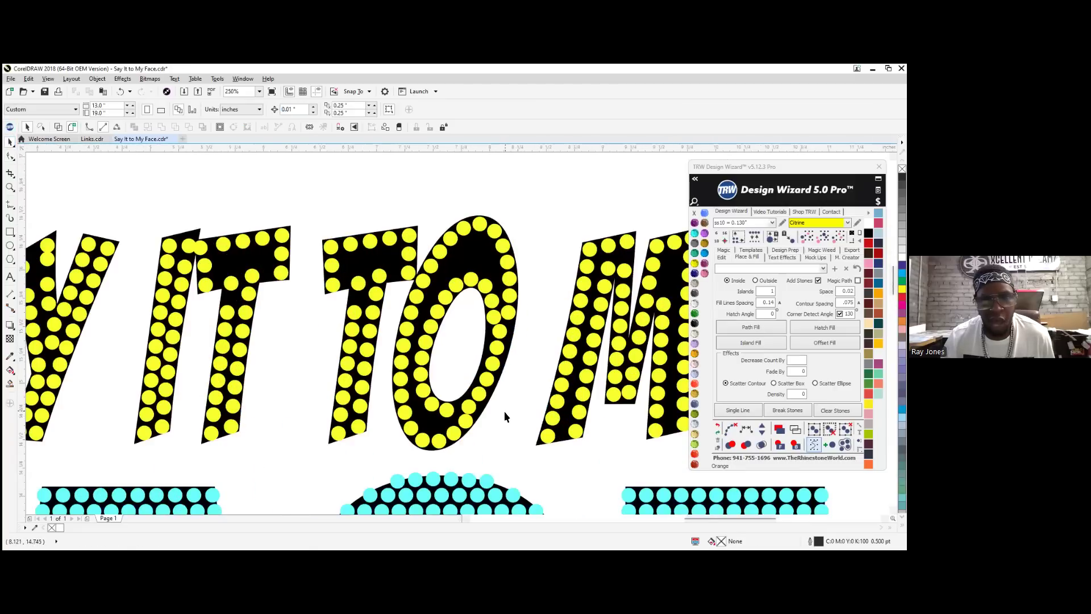
pyautogui.scroll(2, 504, 411)
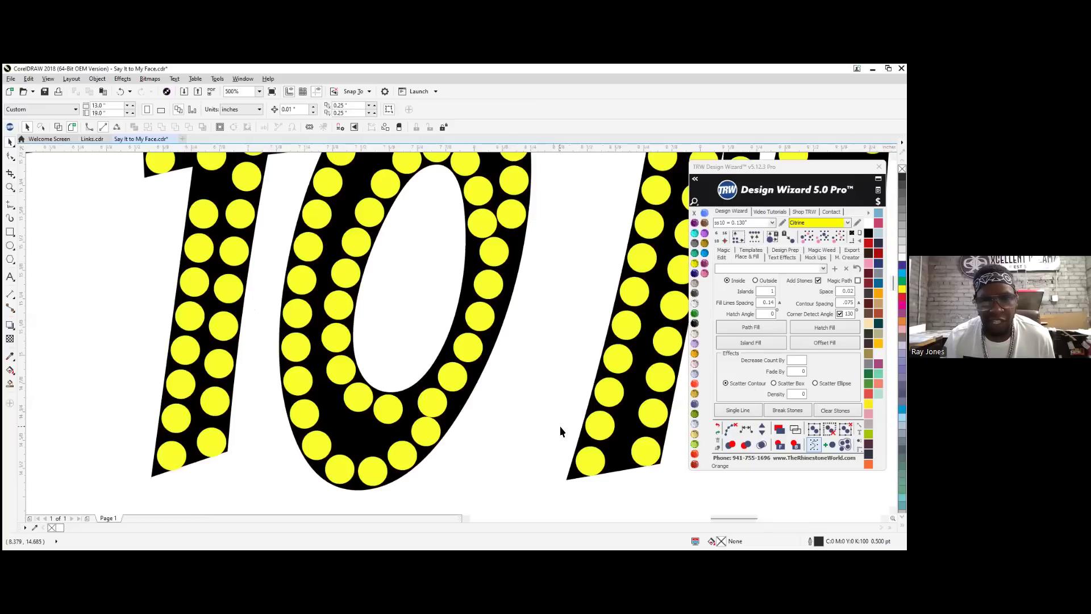
pyautogui.moveTo(414, 325); pyautogui.dragTo(410, 237)
pyautogui.press('Delete')
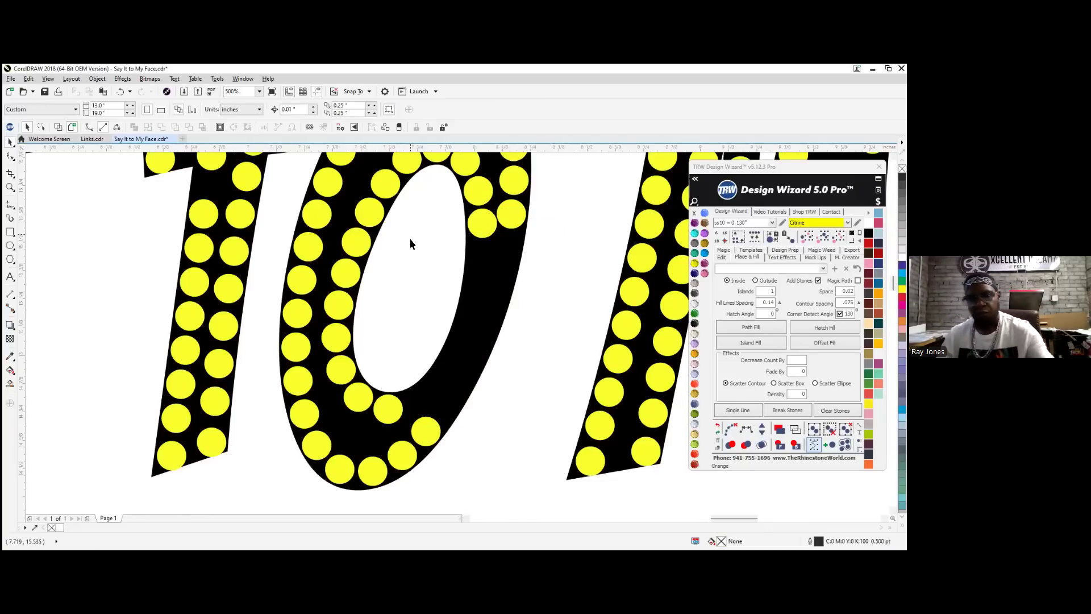
pyautogui.moveTo(430, 439); pyautogui.dragTo(454, 394)
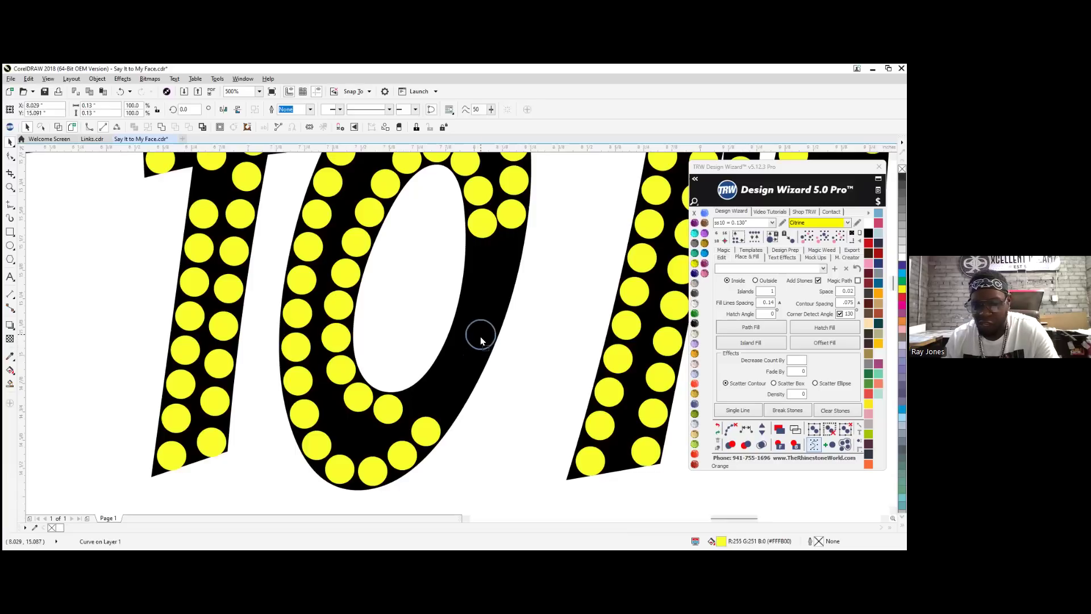
pyautogui.moveTo(480, 340); pyautogui.dragTo(482, 336)
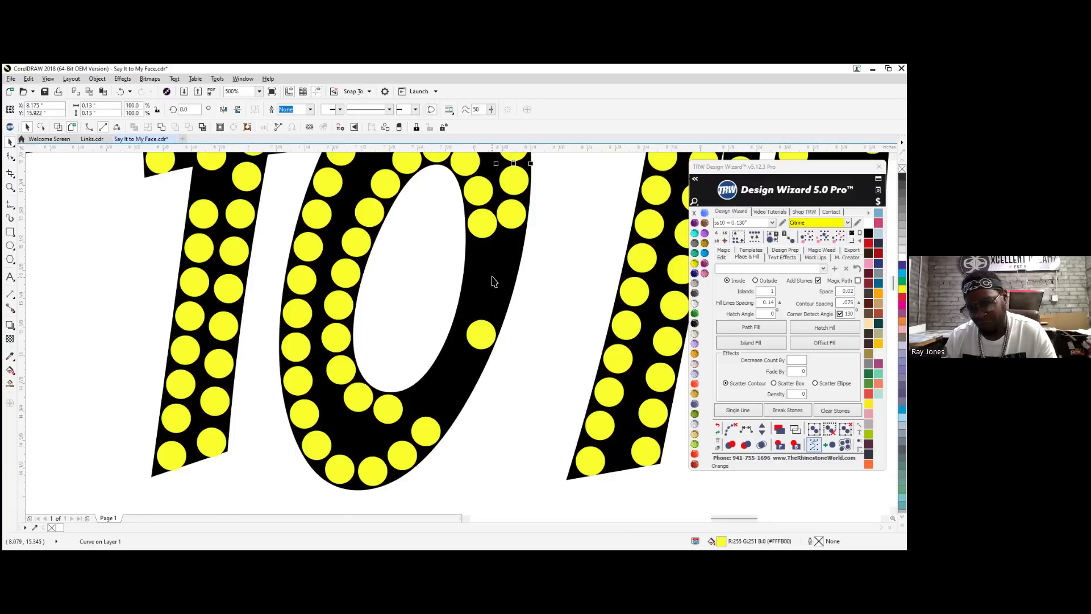
# Respace the stones evenly along the O's right side, from the upper outer edge down to the base
pyautogui.scroll(-3, 495, 290)
pyautogui.moveTo(506, 260); pyautogui.dragTo(471, 209)
pyautogui.scroll(2, 506, 202)
pyautogui.scroll(-2, 500, 281)
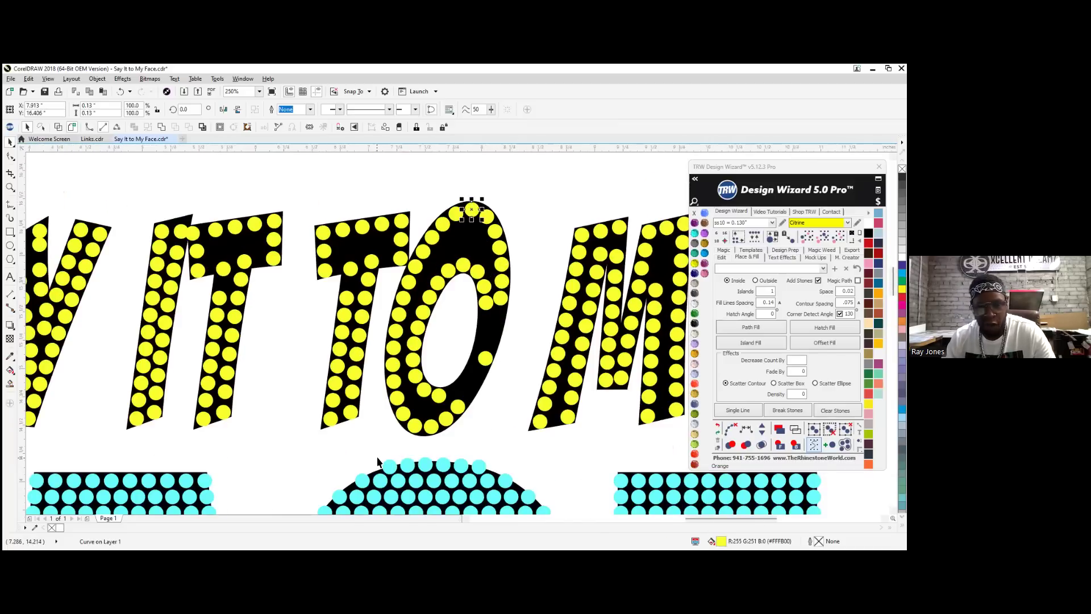
pyautogui.scroll(2, 523, 359)
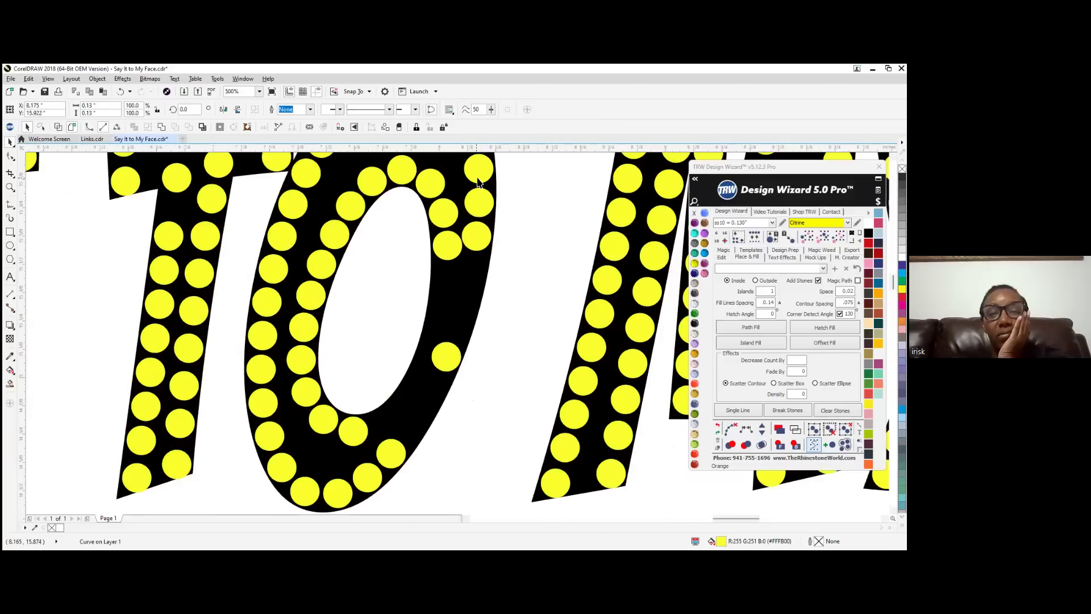
pyautogui.keyDown('shift'); pyautogui.click(479, 203); pyautogui.keyUp('shift')
pyautogui.keyDown('shift'); pyautogui.click(446, 357); pyautogui.keyUp('shift')
pyautogui.keyDown('shift'); pyautogui.click(391, 454); pyautogui.keyUp('shift')
pyautogui.keyDown('shift'); pyautogui.click(339, 491); pyautogui.keyUp('shift')
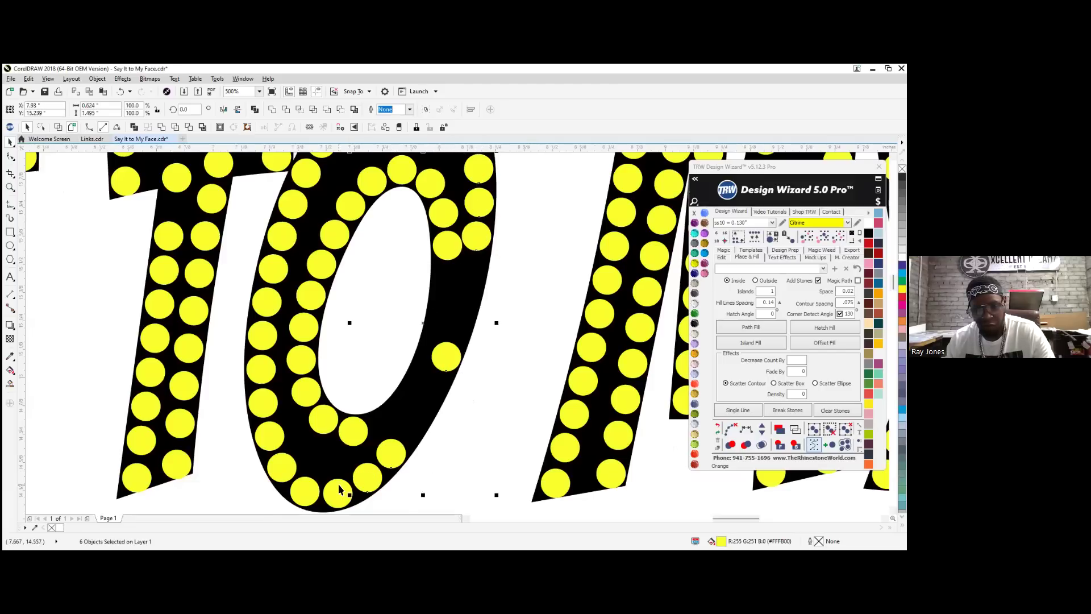
pyautogui.keyDown('shift'); pyautogui.click(308, 491); pyautogui.keyUp('shift')
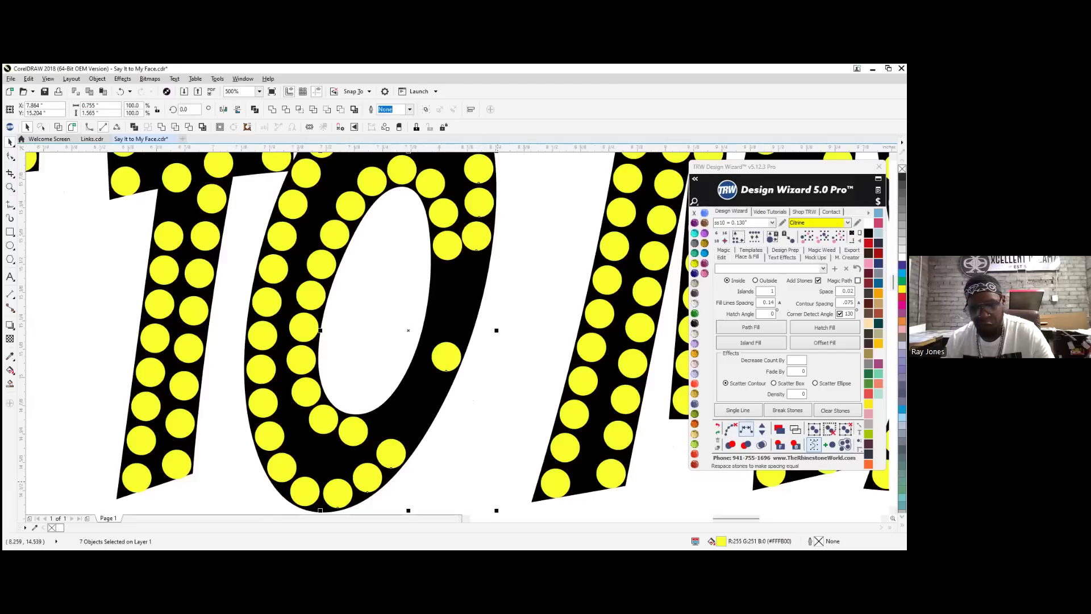
pyautogui.click(746, 444)
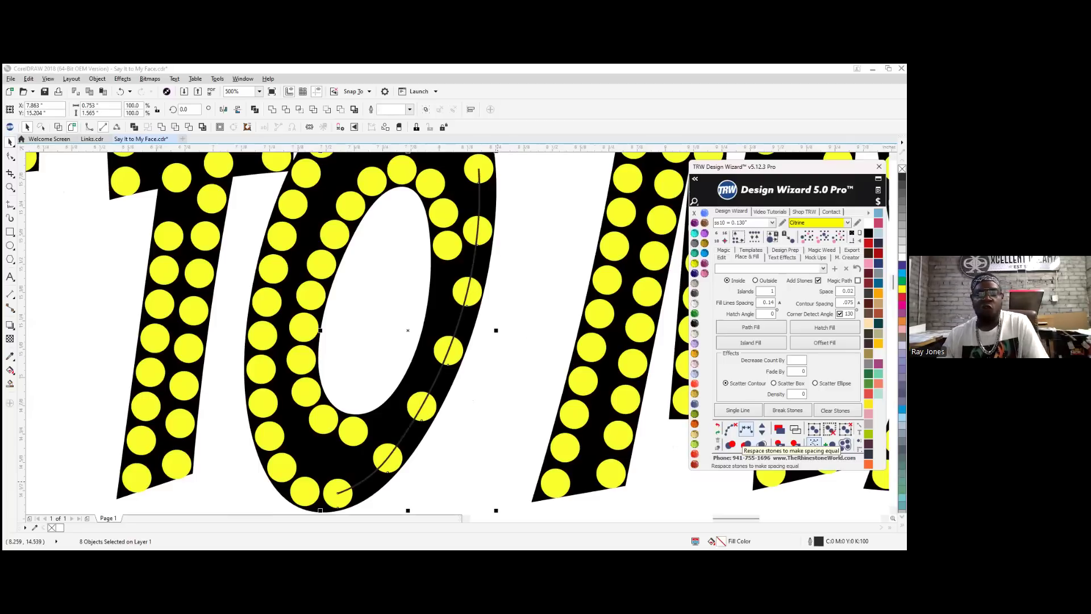
# Add five stones to the row along the O's right side and clear the guide path
pyautogui.click(814, 444)
pyautogui.click(813, 444)
pyautogui.click(813, 443)
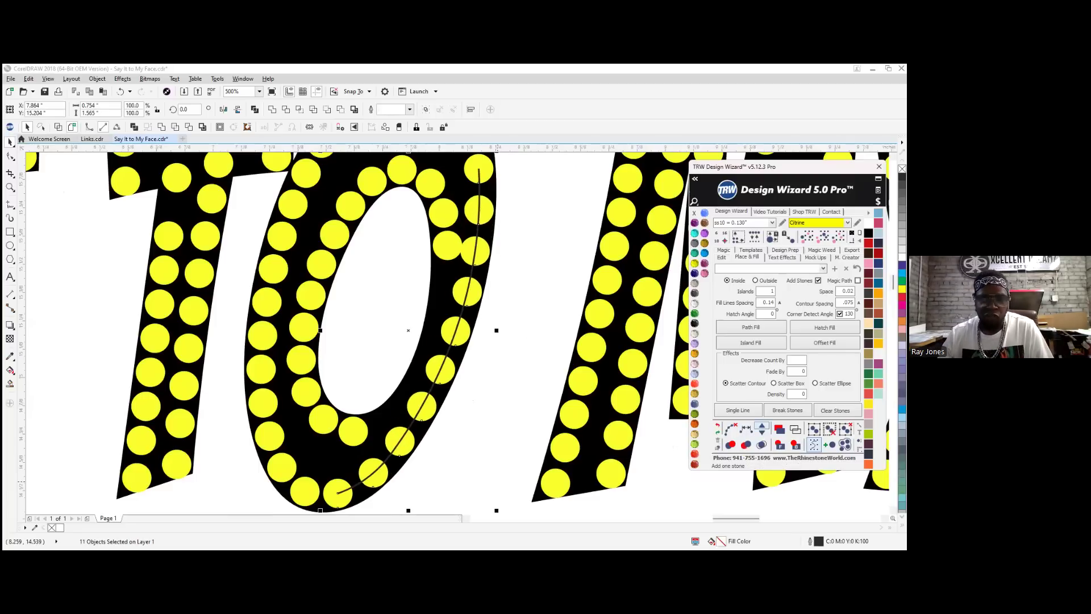
pyautogui.click(813, 444)
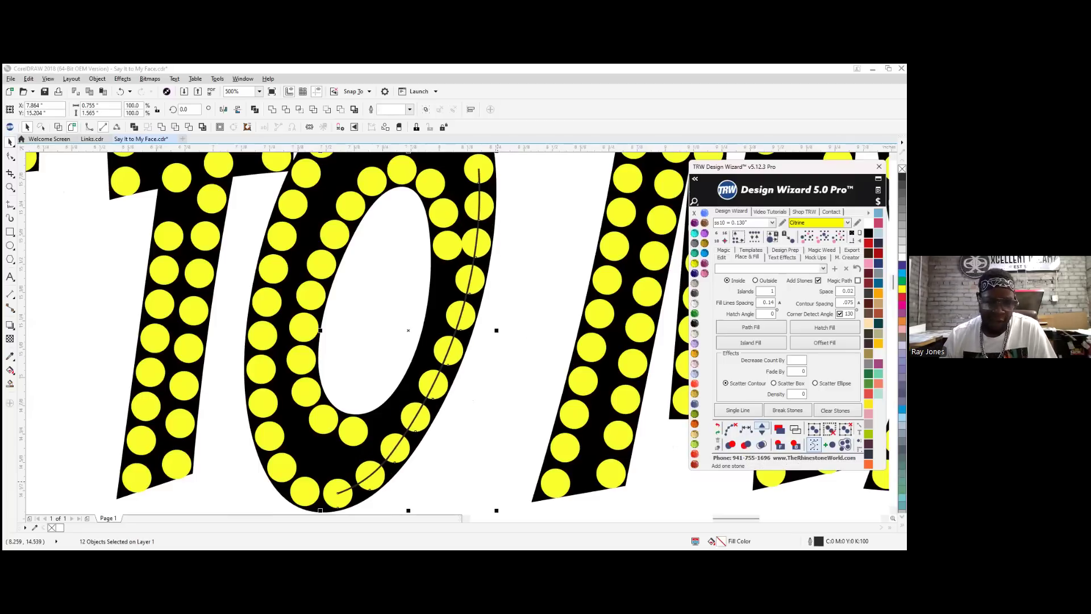
pyautogui.click(813, 443)
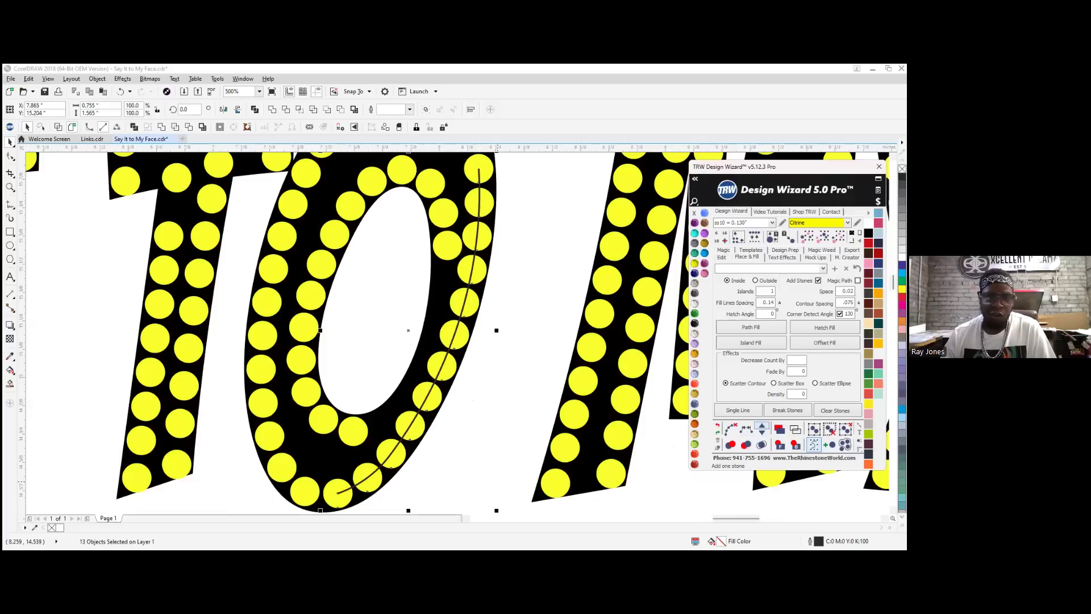
pyautogui.click(732, 429)
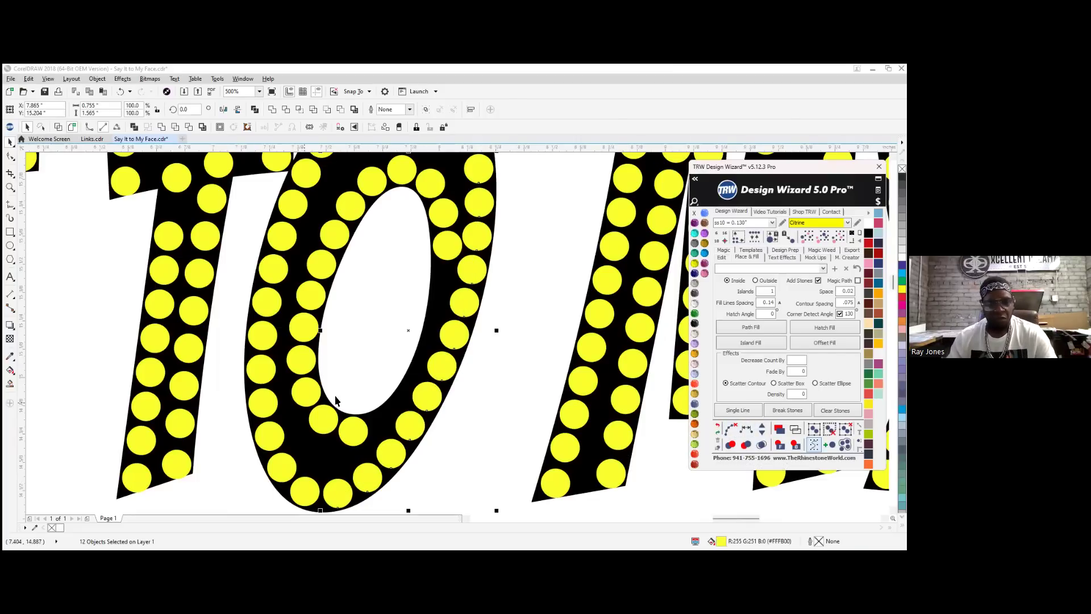
# Move the lowest stone of the O's inner row along the inner curve to sit beside the right-side row
pyautogui.scroll(-1, 392, 396)
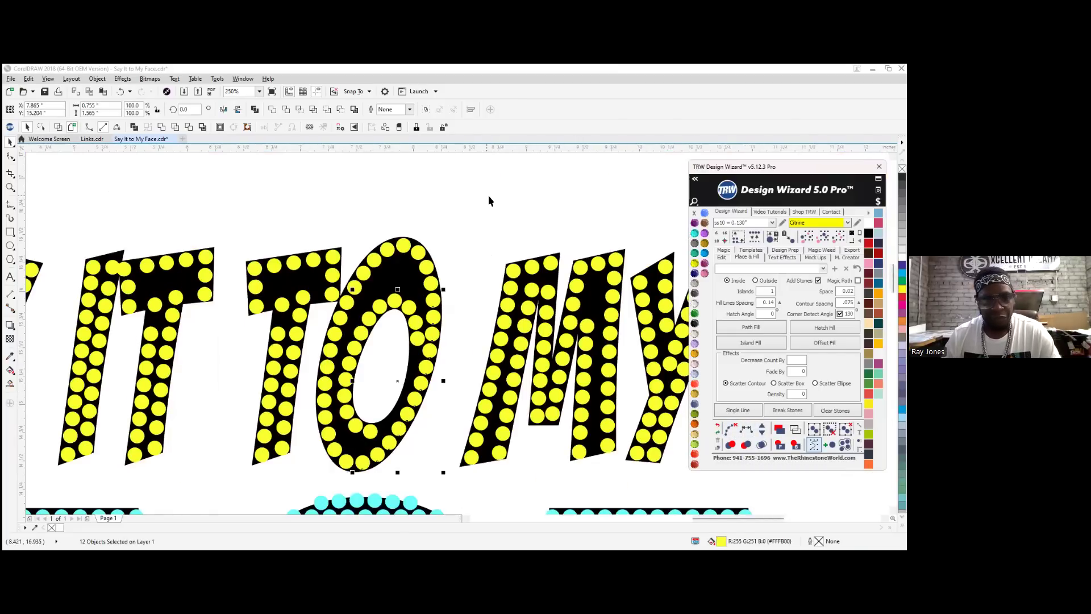
pyautogui.click(412, 425)
pyautogui.scroll(3, 392, 437)
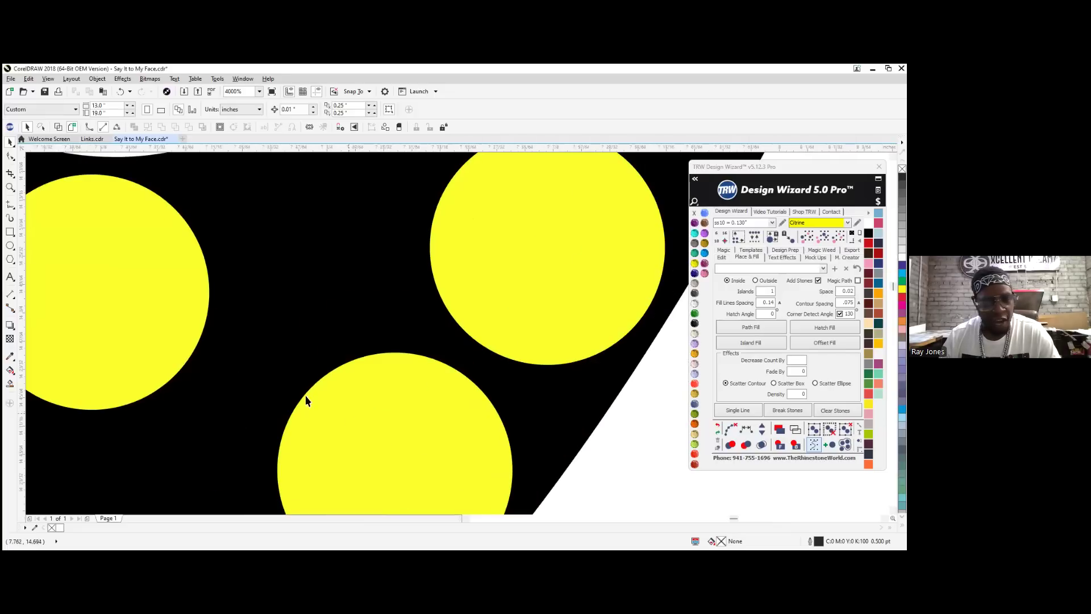
pyautogui.moveTo(207, 373); pyautogui.dragTo(311, 341)
pyautogui.scroll(-2, 316, 429)
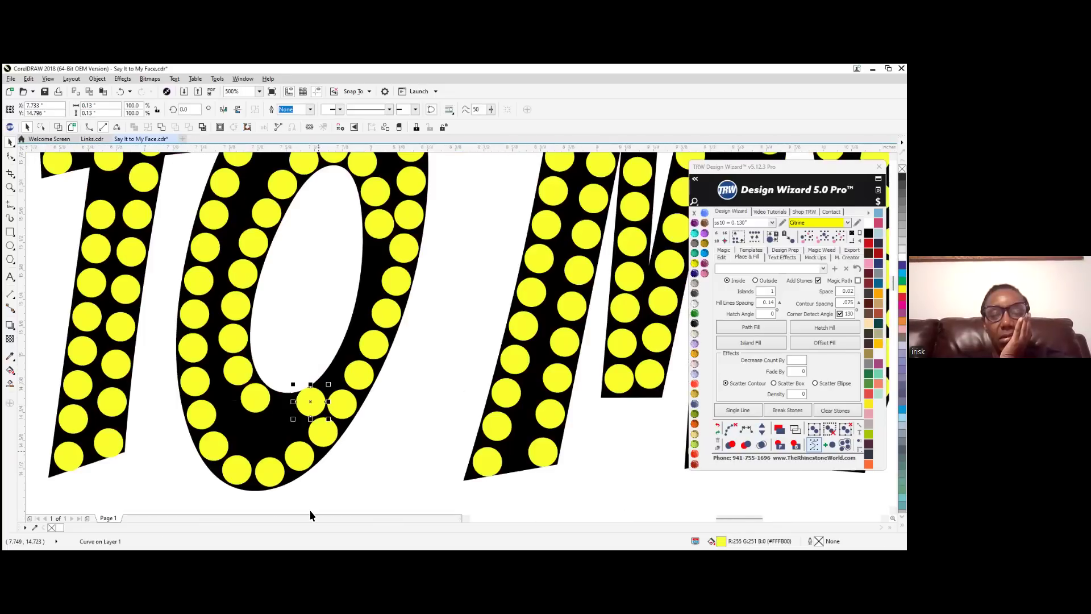
# Respace the stones around the O's inner edge evenly, from the moved bottom stone over the top to the right-side row, and clear the guide path
pyautogui.keyDown('shift'); pyautogui.click(252, 401); pyautogui.keyUp('shift')
pyautogui.keyDown('shift'); pyautogui.click(237, 368); pyautogui.keyUp('shift')
pyautogui.keyDown('shift'); pyautogui.click(236, 339); pyautogui.keyUp('shift')
pyautogui.keyDown('shift'); pyautogui.click(238, 308); pyautogui.keyUp('shift')
pyautogui.keyDown('shift'); pyautogui.click(243, 274); pyautogui.keyUp('shift')
pyautogui.keyDown('shift'); pyautogui.click(254, 245); pyautogui.keyUp('shift')
pyautogui.keyDown('shift'); pyautogui.click(265, 215); pyautogui.keyUp('shift')
pyautogui.keyDown('shift'); pyautogui.click(283, 186); pyautogui.keyUp('shift')
pyautogui.keyDown('shift'); pyautogui.click(311, 159); pyautogui.keyUp('shift')
pyautogui.scroll(-2, 317, 301)
pyautogui.scroll(2, 335, 220)
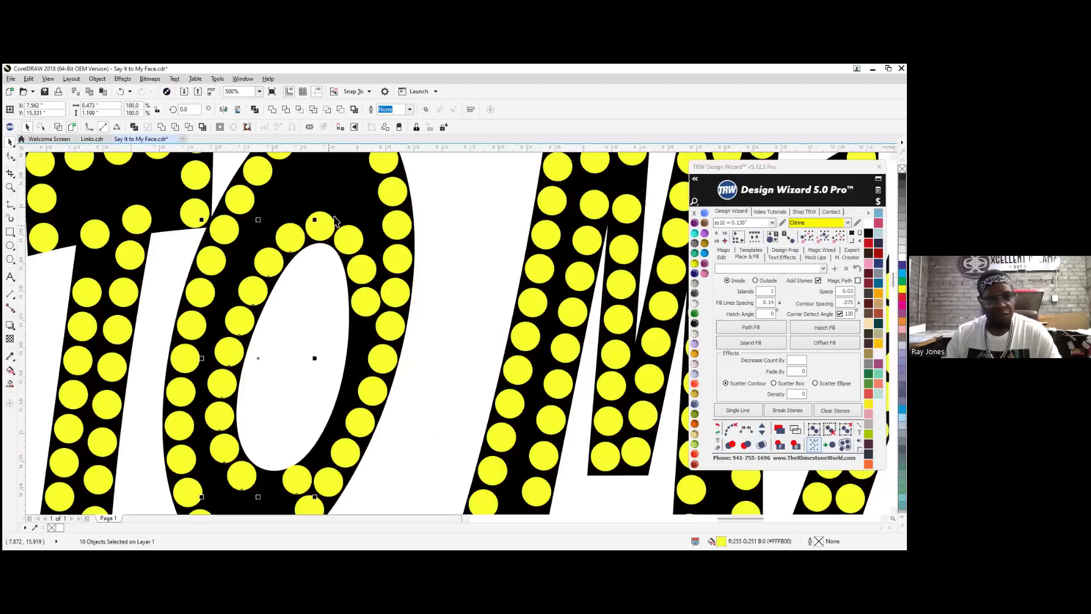
pyautogui.keyDown('shift'); pyautogui.click(322, 227); pyautogui.keyUp('shift')
pyautogui.keyDown('shift'); pyautogui.click(349, 237); pyautogui.keyUp('shift')
pyautogui.keyDown('shift'); pyautogui.click(361, 267); pyautogui.keyUp('shift')
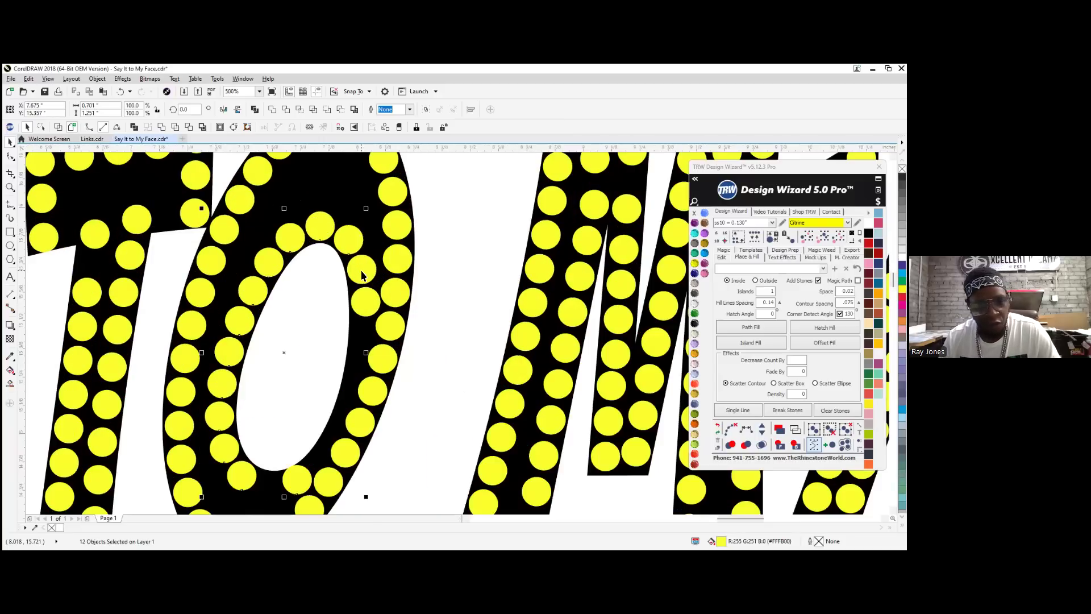
pyautogui.keyDown('shift'); pyautogui.click(366, 297); pyautogui.keyUp('shift')
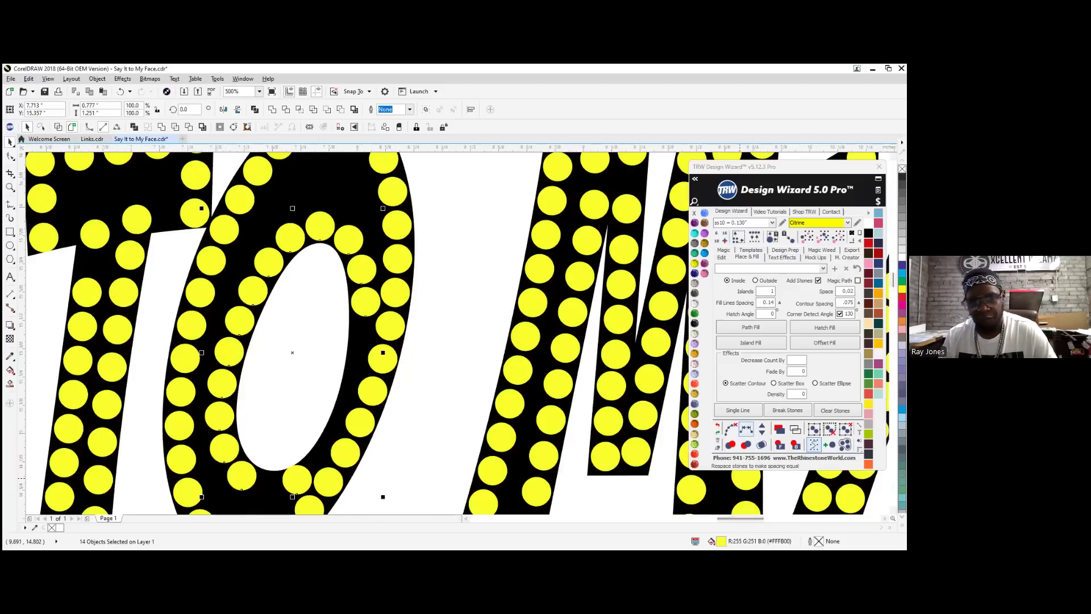
pyautogui.click(745, 443)
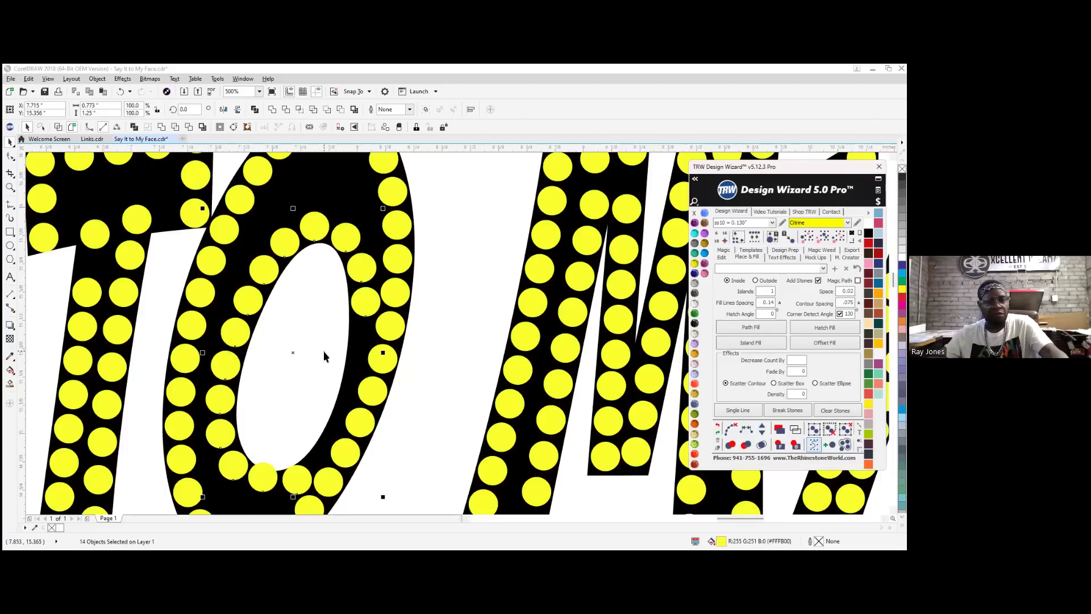
pyautogui.scroll(-2, 375, 312)
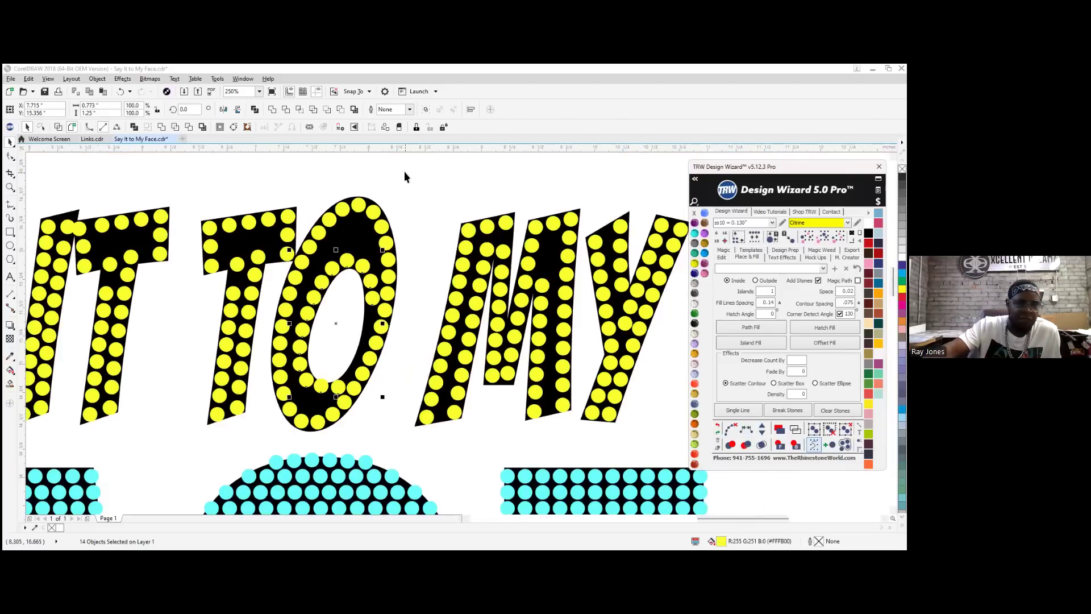
pyautogui.press('Escape')
pyautogui.scroll(4, 318, 401)
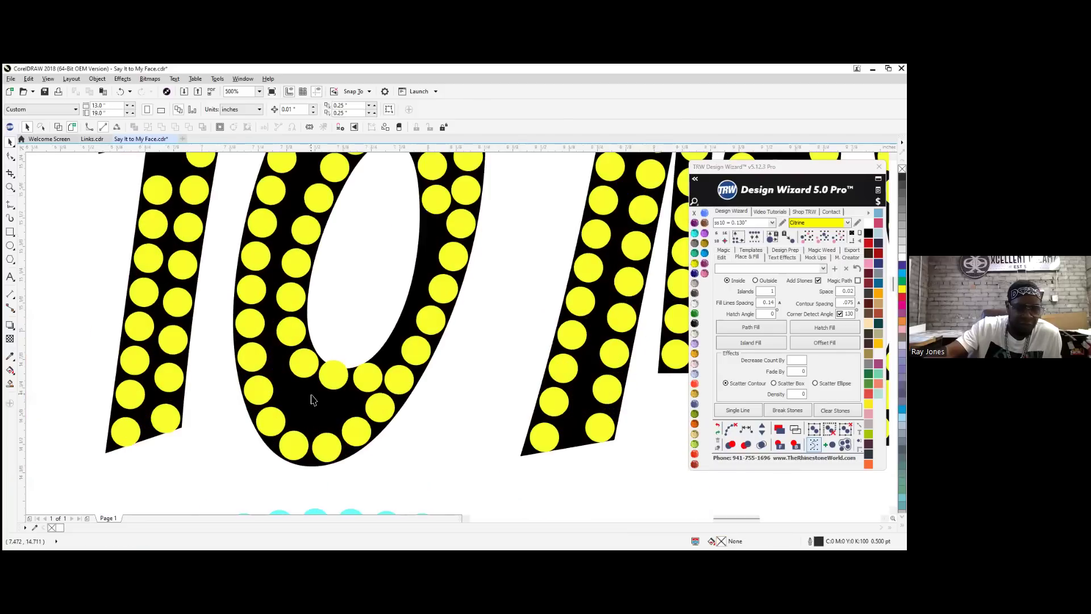
# Move the stone at the base of the O's inner curve slightly down, inside the black area
pyautogui.moveTo(388, 311); pyautogui.dragTo(387, 360)
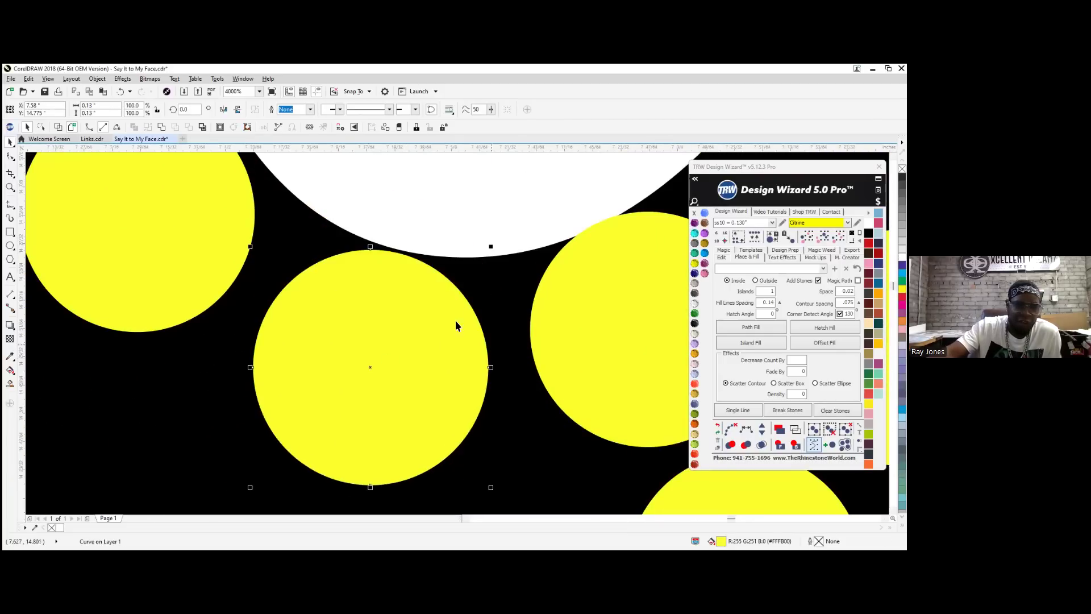
pyautogui.scroll(-4, 397, 356)
pyautogui.scroll(-4, 418, 398)
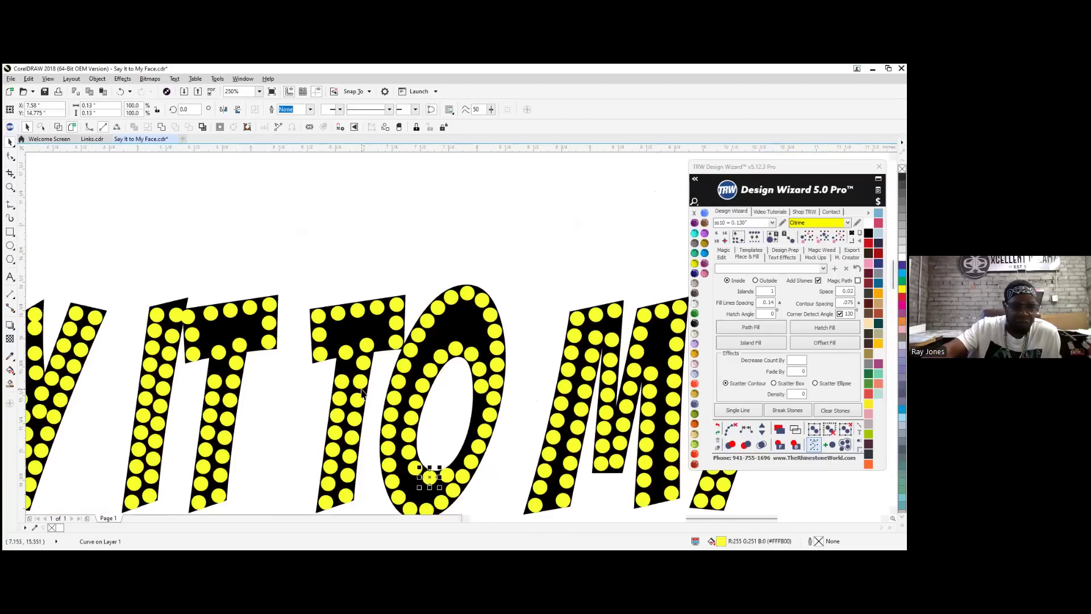
# Move the middle stone in the lower row of the crossbar slightly up in the T of "TO"
pyautogui.scroll(6, 324, 362)
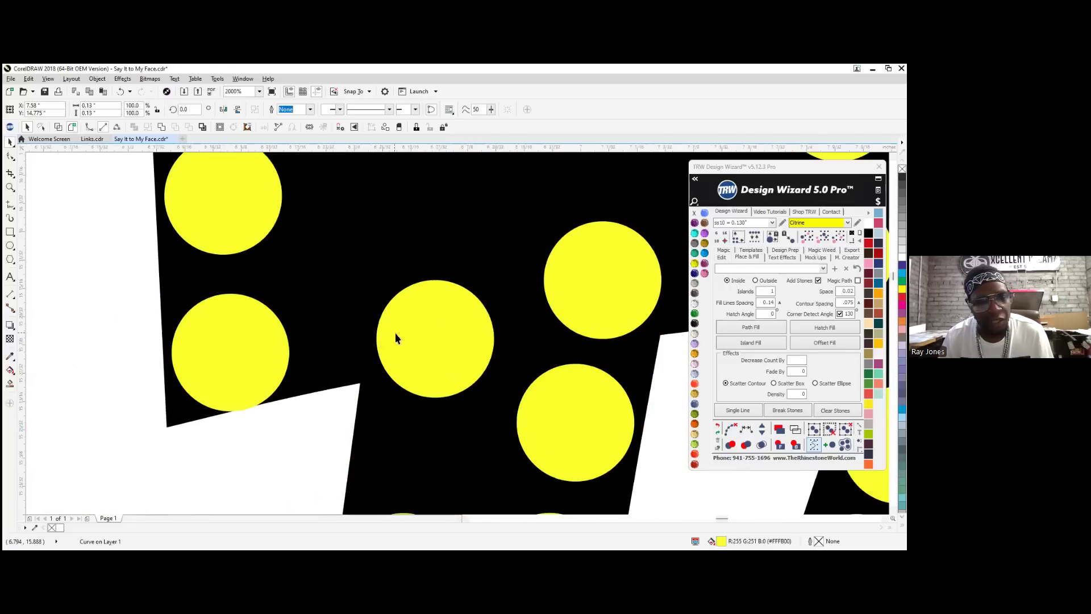
pyautogui.moveTo(455, 352); pyautogui.dragTo(458, 317)
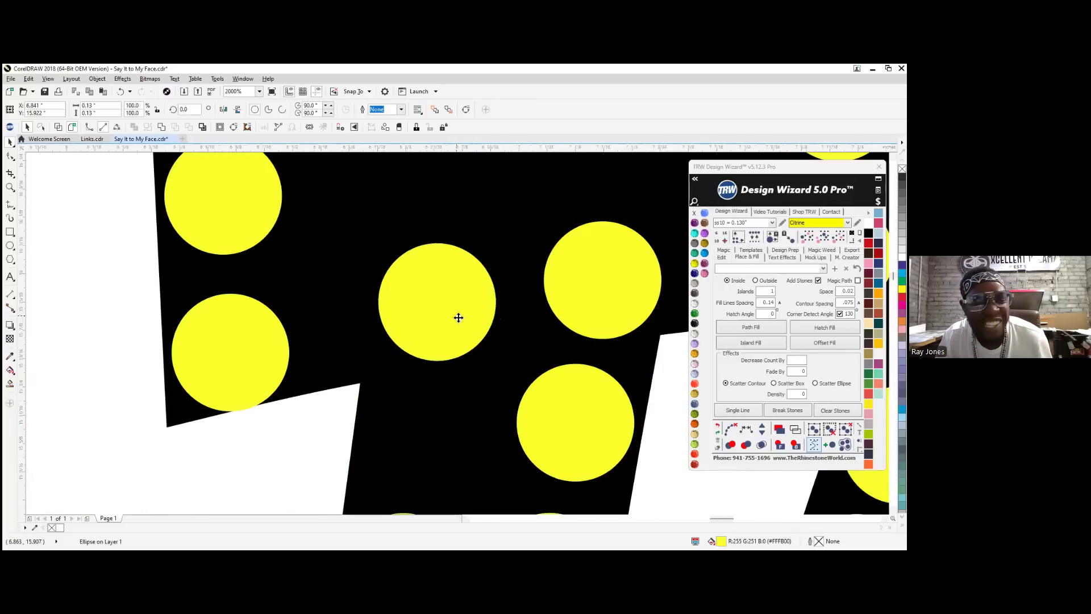
pyautogui.scroll(-6, 457, 314)
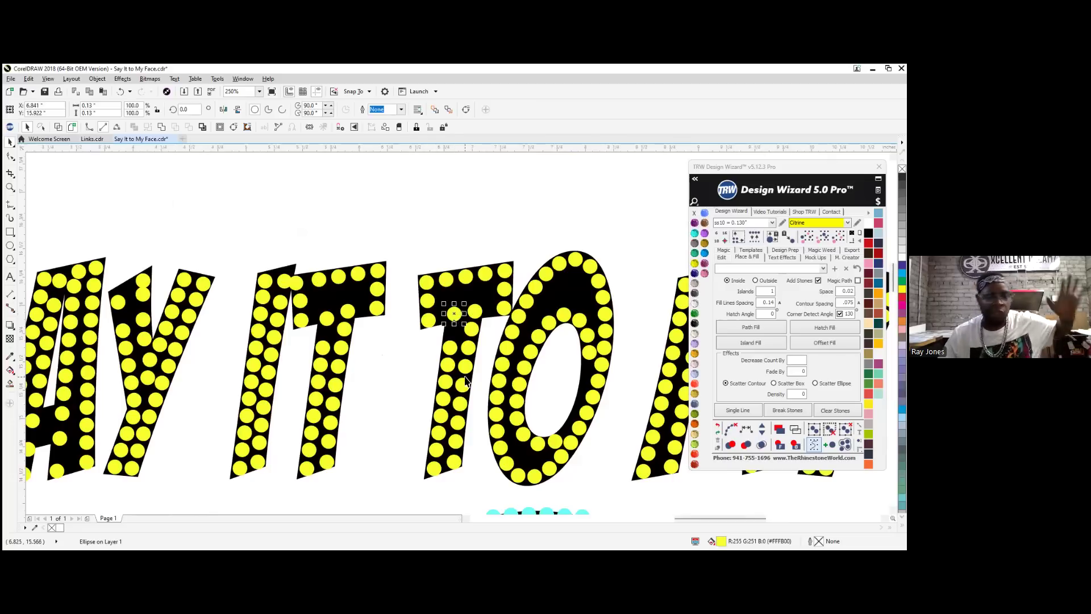
# Replace the left stone column of the stem in "TO"'s T using Fill Between 2, remove one stone from the fill, and clear its path
pyautogui.moveTo(407, 336); pyautogui.dragTo(455, 465)
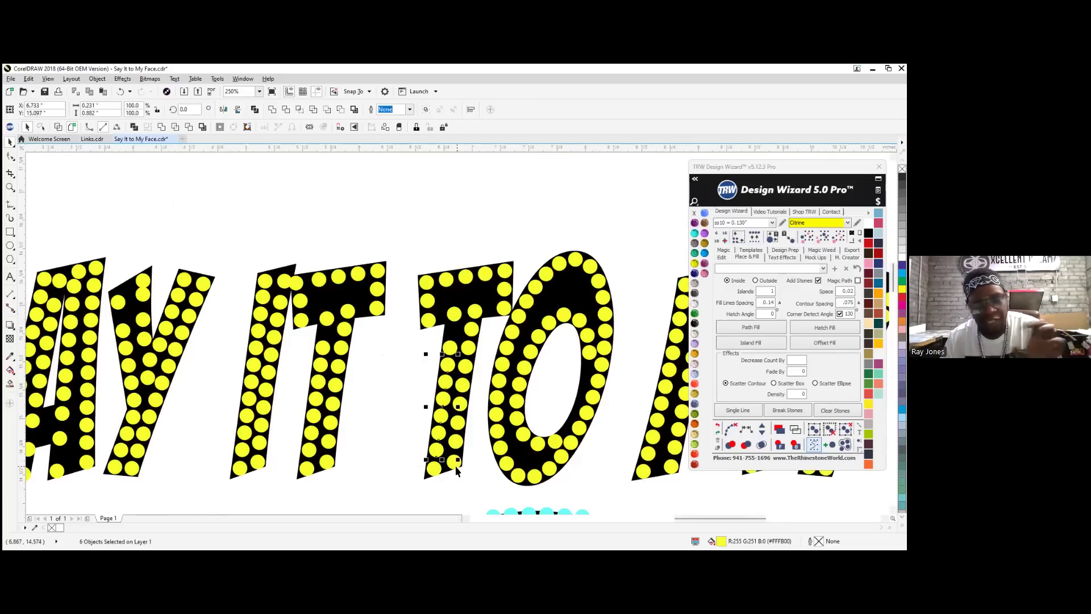
pyautogui.press('Delete')
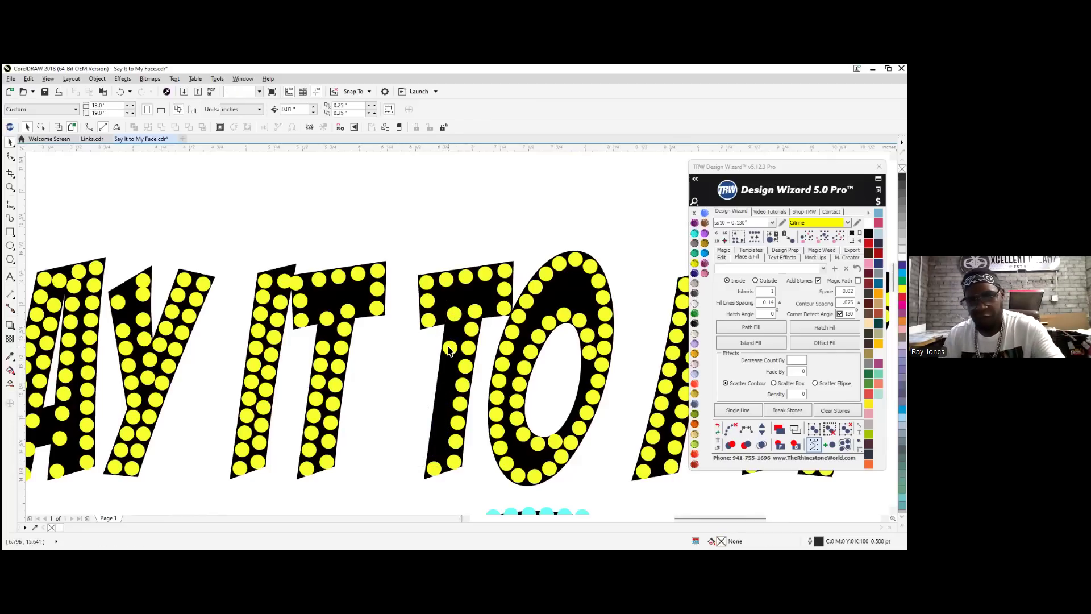
pyautogui.click(456, 313)
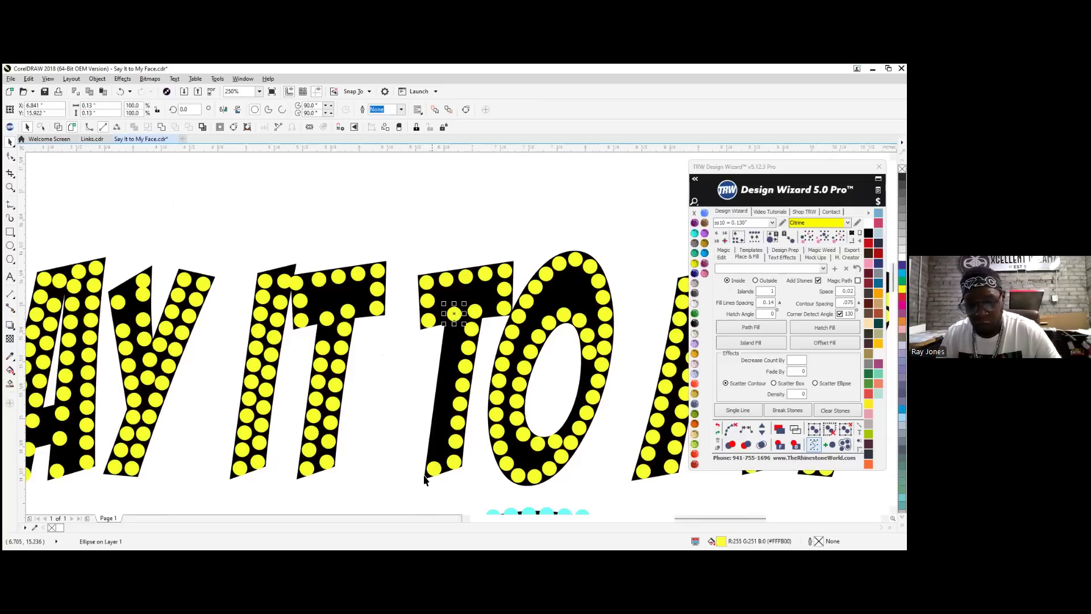
pyautogui.click(721, 257)
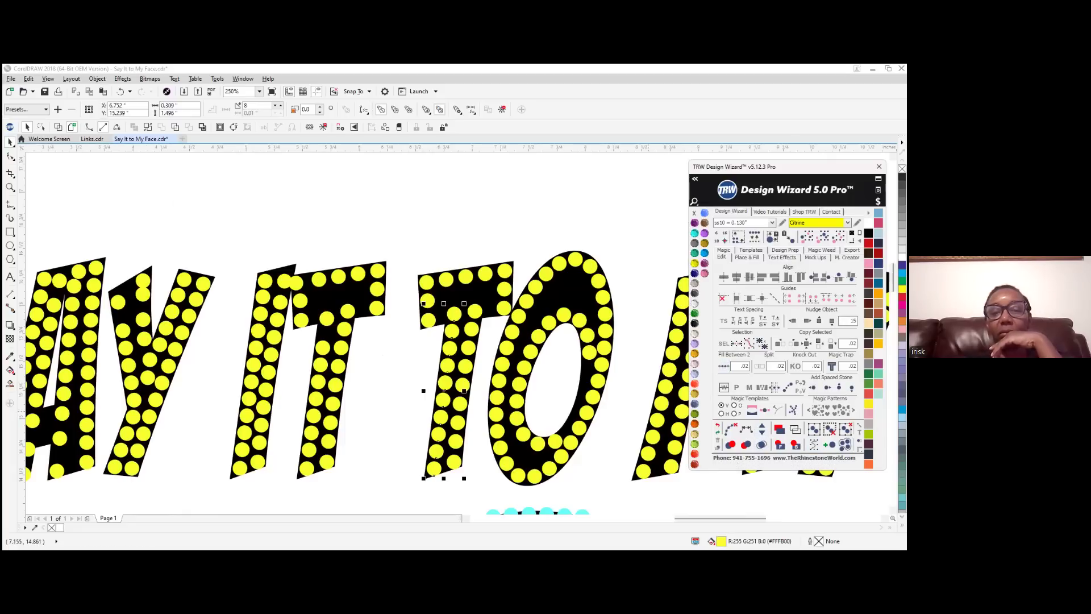
pyautogui.scroll(2, 486, 438)
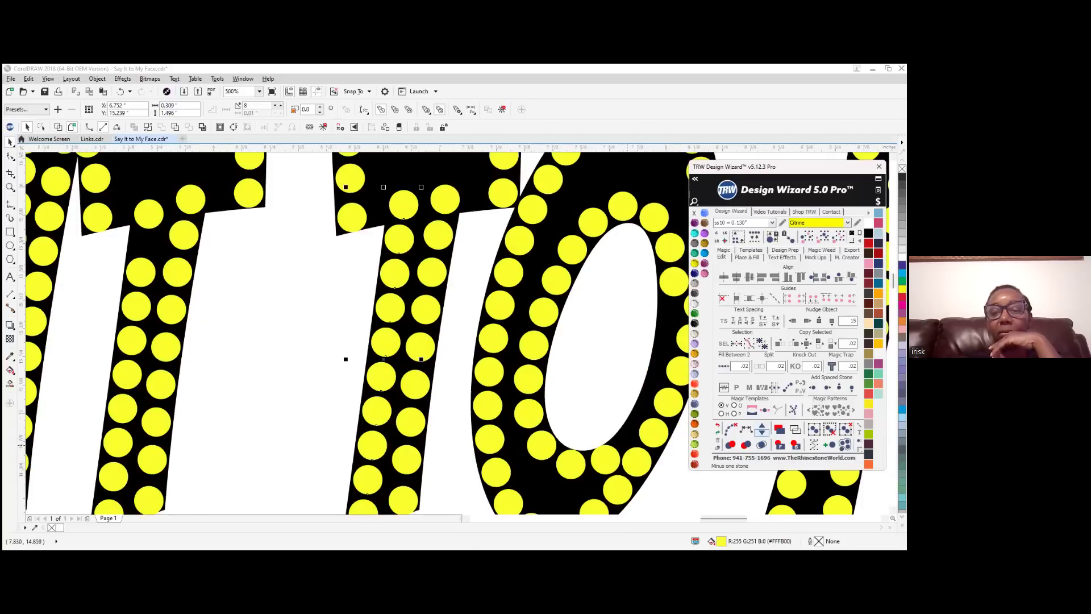
pyautogui.scroll(-2, 418, 338)
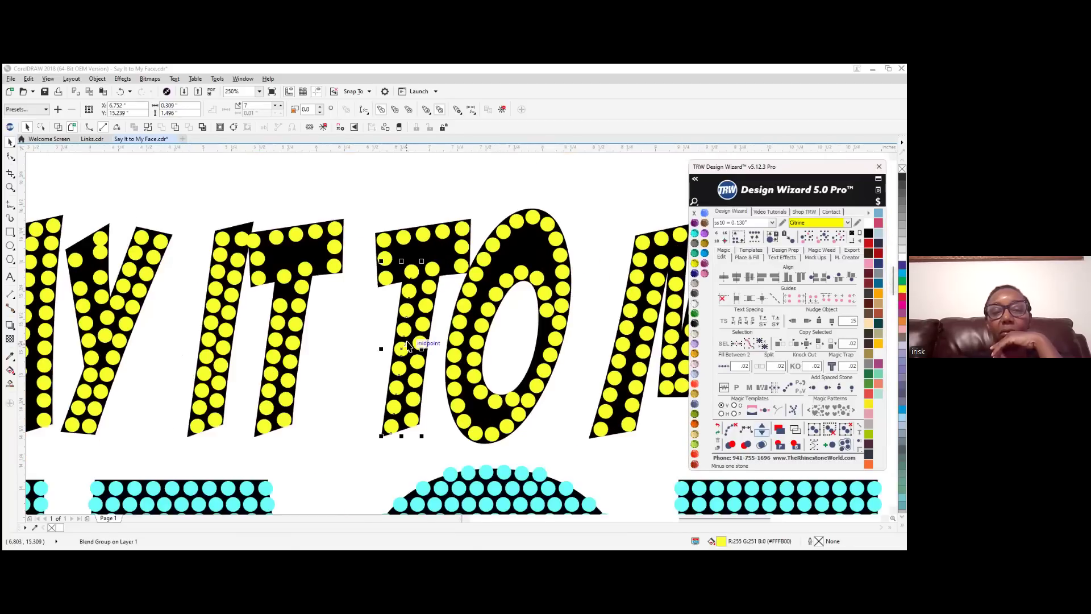
pyautogui.click(730, 430)
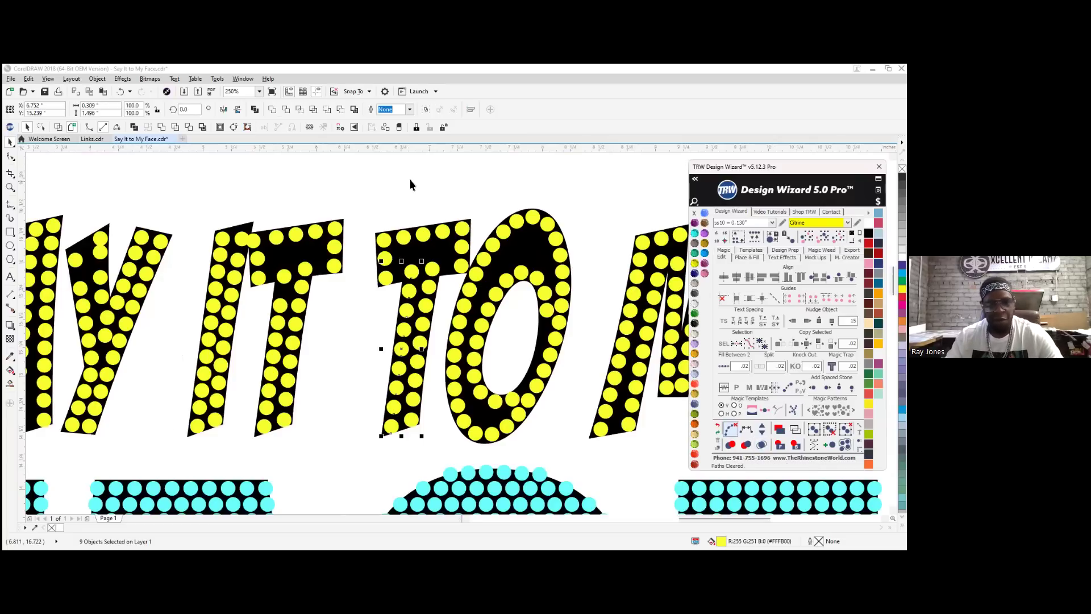
# Delete the two middle stones in the lower crossbar row of "TO"'s T and nudge the row's left corner stone left and down
pyautogui.click(407, 267)
pyautogui.click(408, 269)
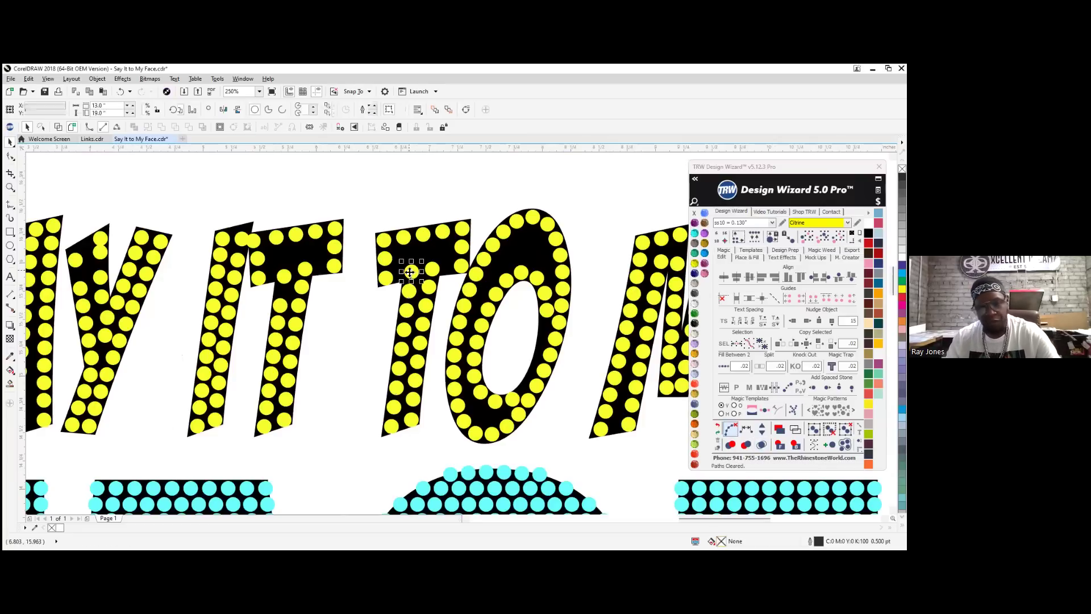
pyautogui.press('Delete')
pyautogui.click(433, 271)
pyautogui.press('Left')
pyautogui.press('Left')
pyautogui.press('Left')
pyautogui.press('Left')
pyautogui.press('Down')
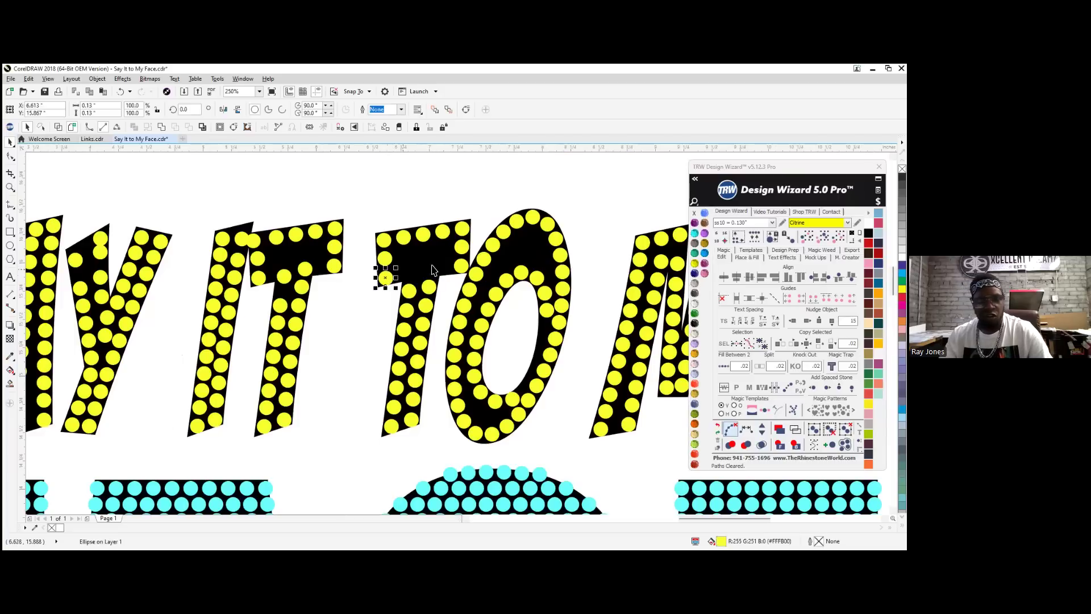
# Fill between the two end stones of that T's lower crossbar row, reduce the fill by one stone, and clear its path
pyautogui.keyDown('shift'); pyautogui.click(467, 265); pyautogui.keyUp('shift')
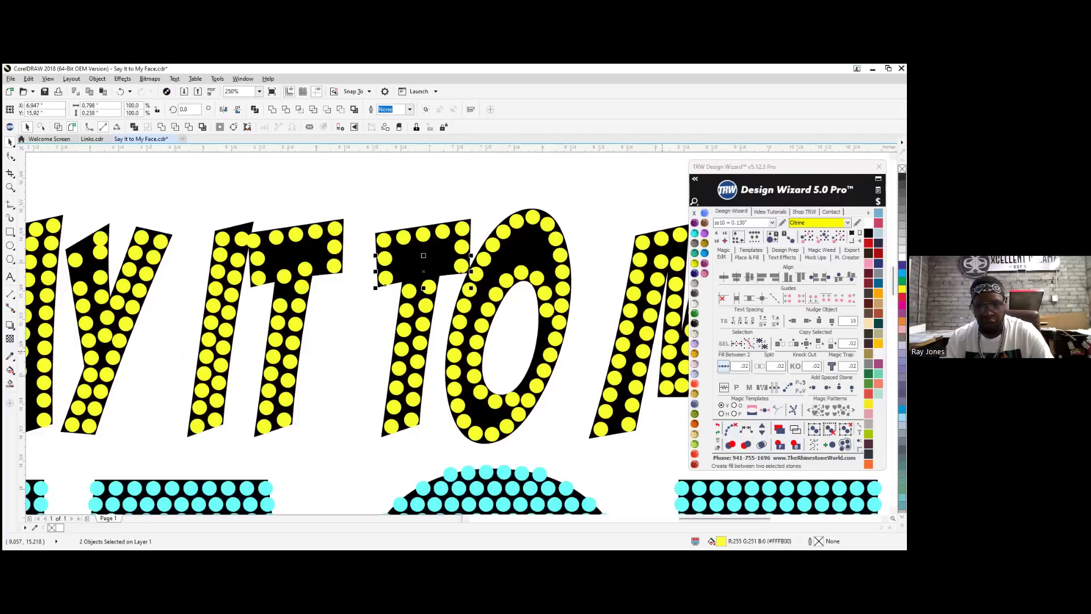
pyautogui.click(723, 367)
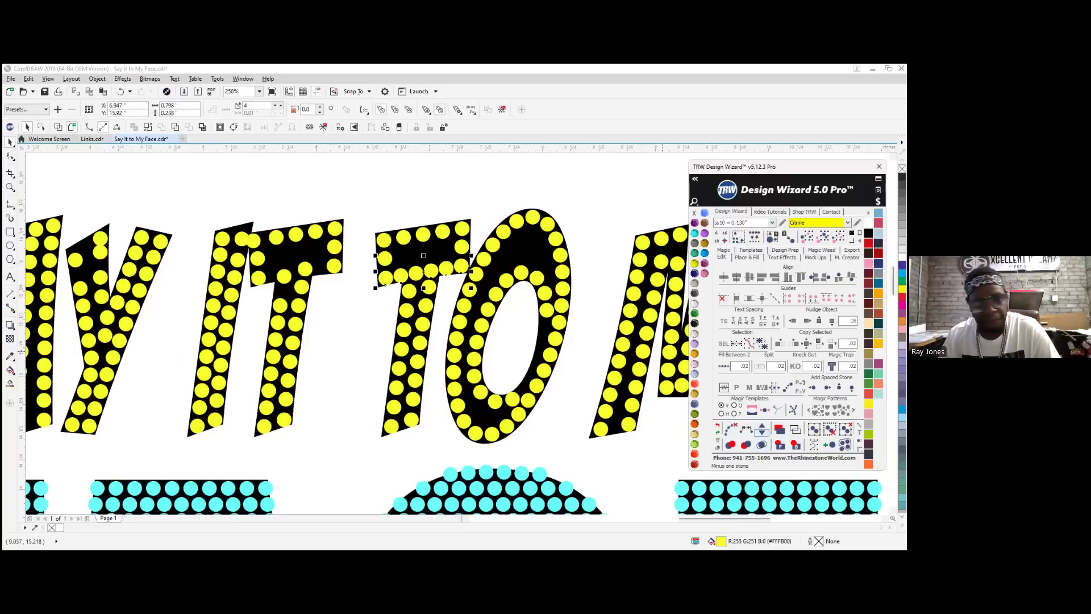
pyautogui.click(801, 390)
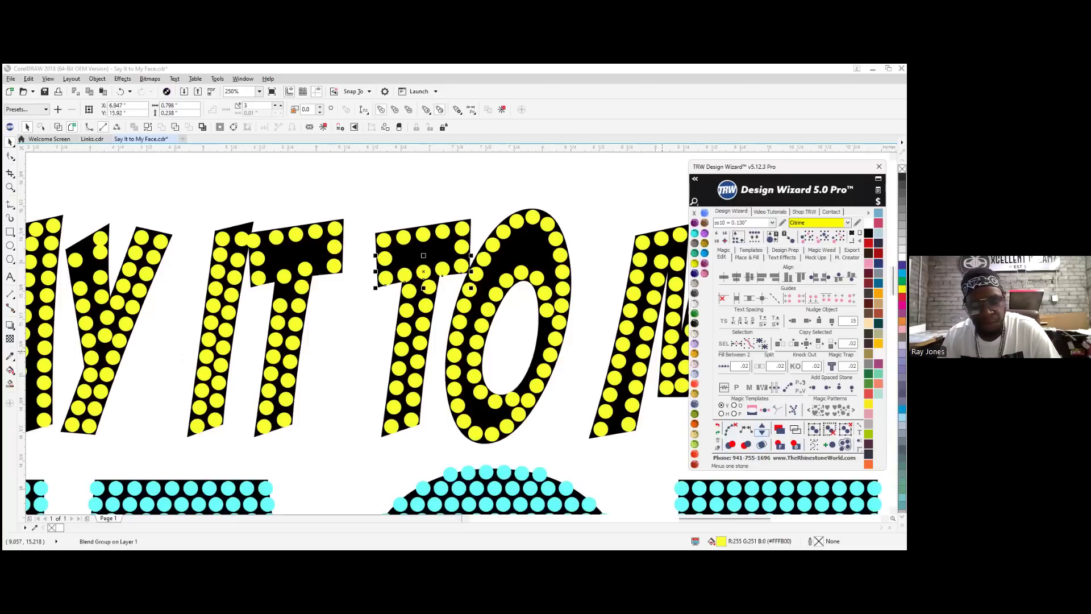
pyautogui.click(729, 429)
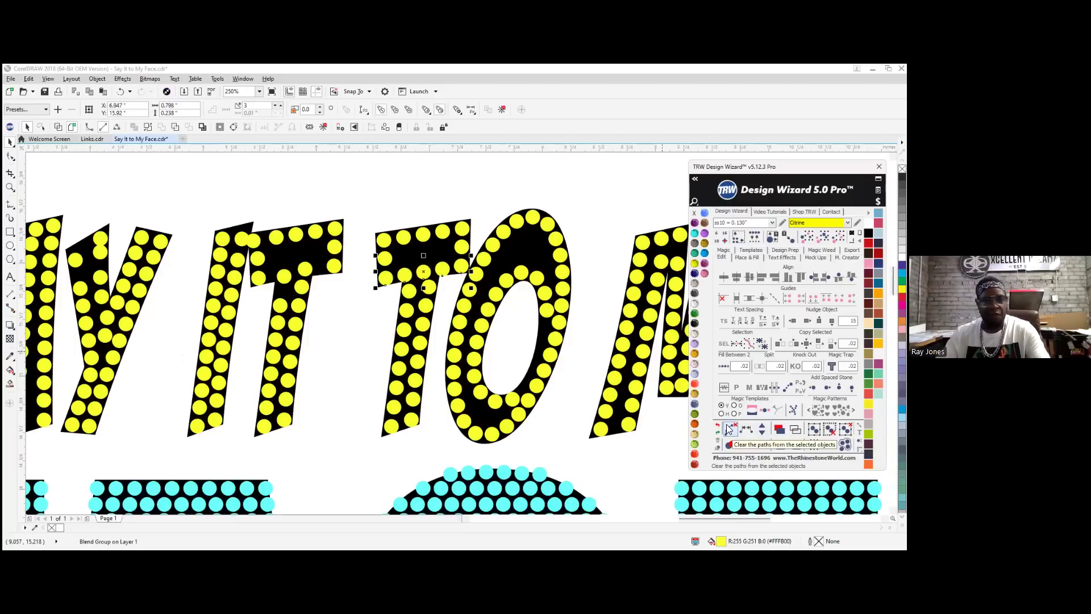
pyautogui.click(336, 186)
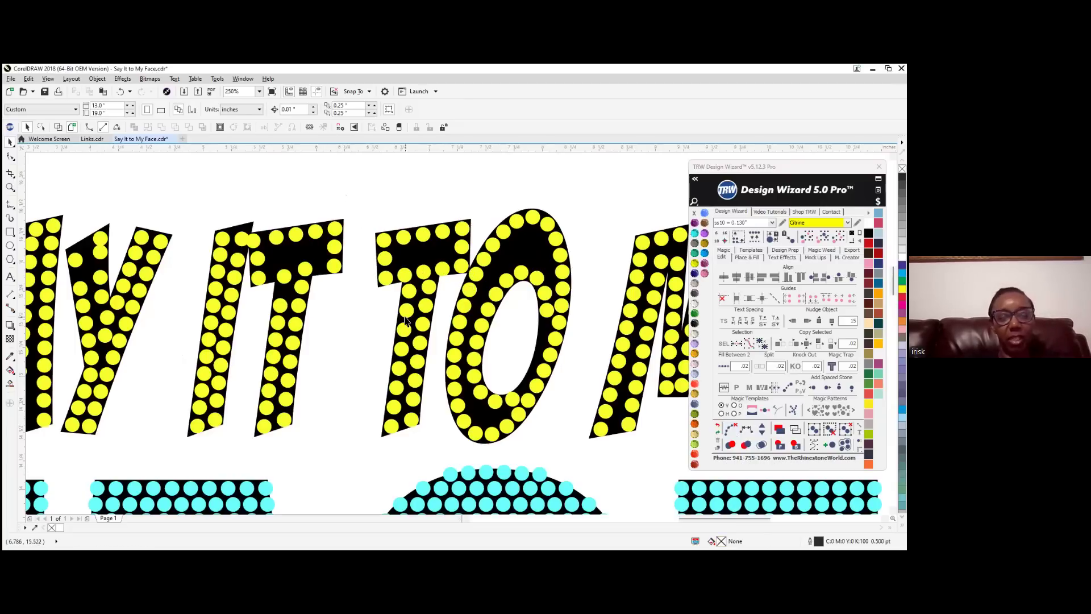
# Delete all the stones from the T of "IT", keeping its black letter shape
pyautogui.moveTo(241, 188); pyautogui.dragTo(371, 446)
pyautogui.click(363, 449)
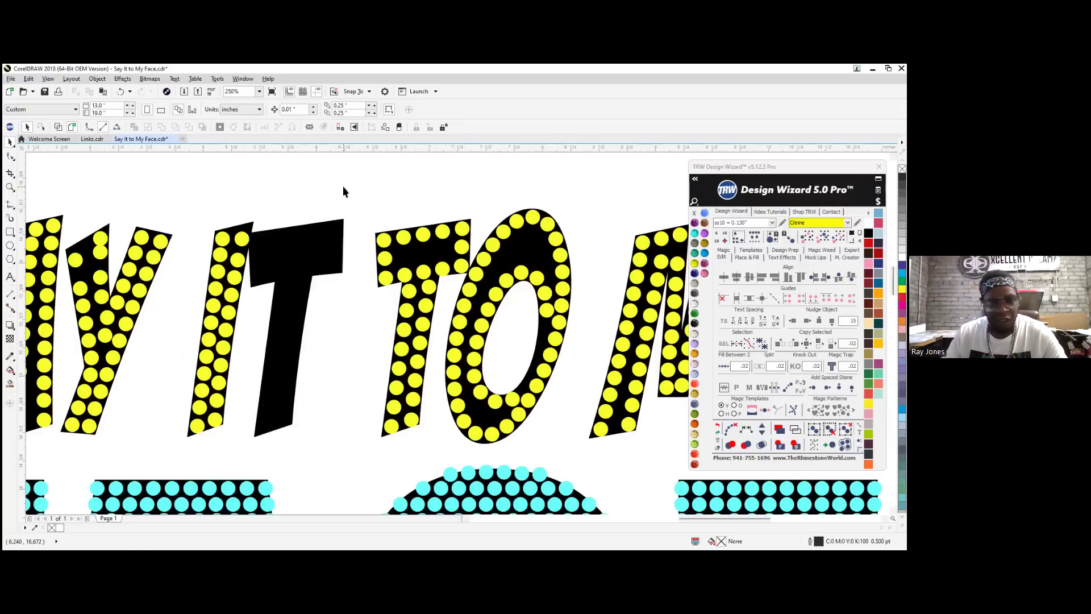
pyautogui.moveTo(367, 190); pyautogui.dragTo(392, 197)
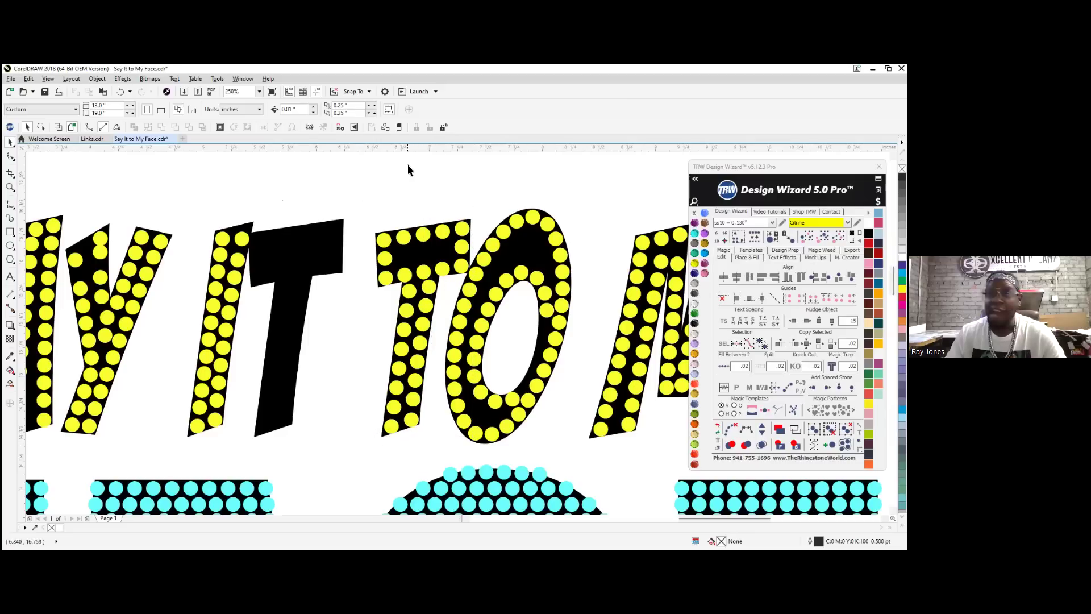
# Lasso all the stones in the T of "TO" with Freehand Pick and copy them onto the empty T of "IT"
pyautogui.click(9, 143)
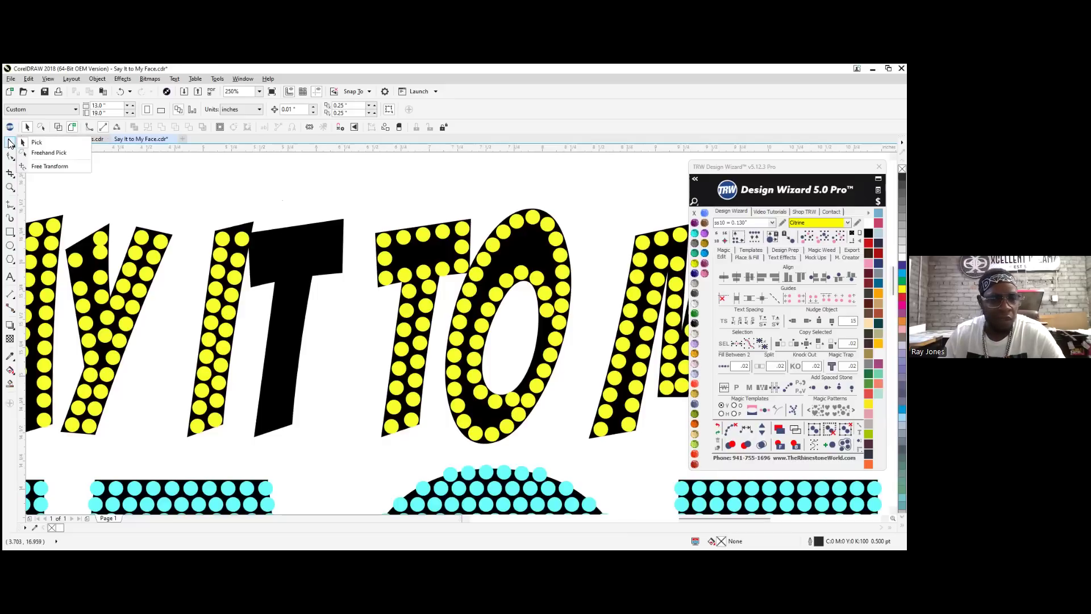
pyautogui.click(72, 154)
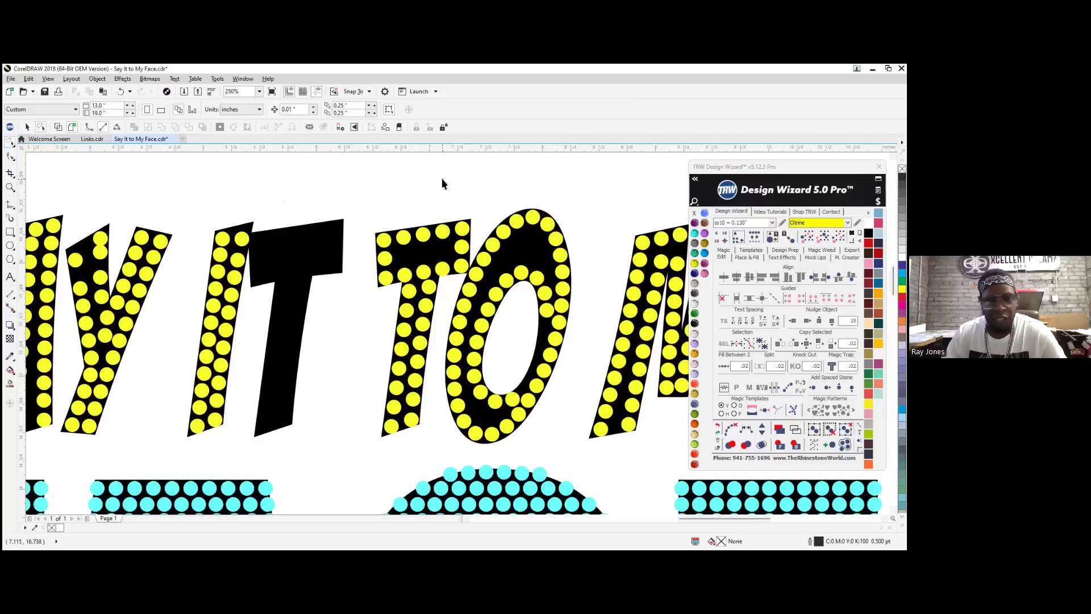
pyautogui.moveTo(440, 178)
pyautogui.mouseDown()
pyautogui.moveTo(480, 219)
pyautogui.moveTo(480, 250)
pyautogui.moveTo(440, 423)
pyautogui.moveTo(382, 450)
pyautogui.moveTo(357, 437)
pyautogui.moveTo(355, 370)
pyautogui.moveTo(362, 232)
pyautogui.moveTo(375, 205)
pyautogui.mouseUp()
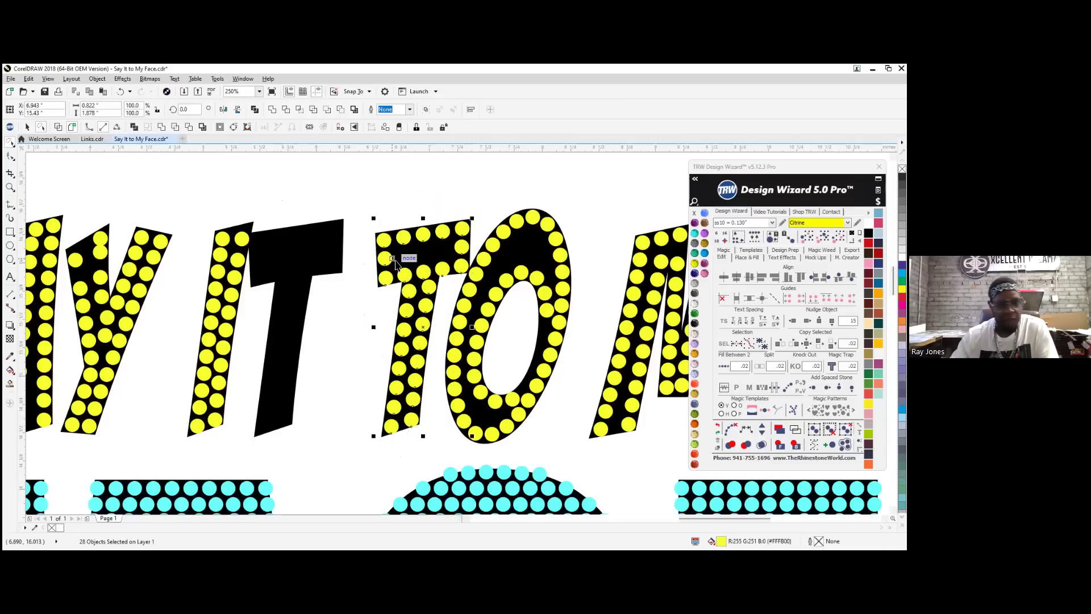
pyautogui.moveTo(404, 274); pyautogui.dragTo(276, 284)
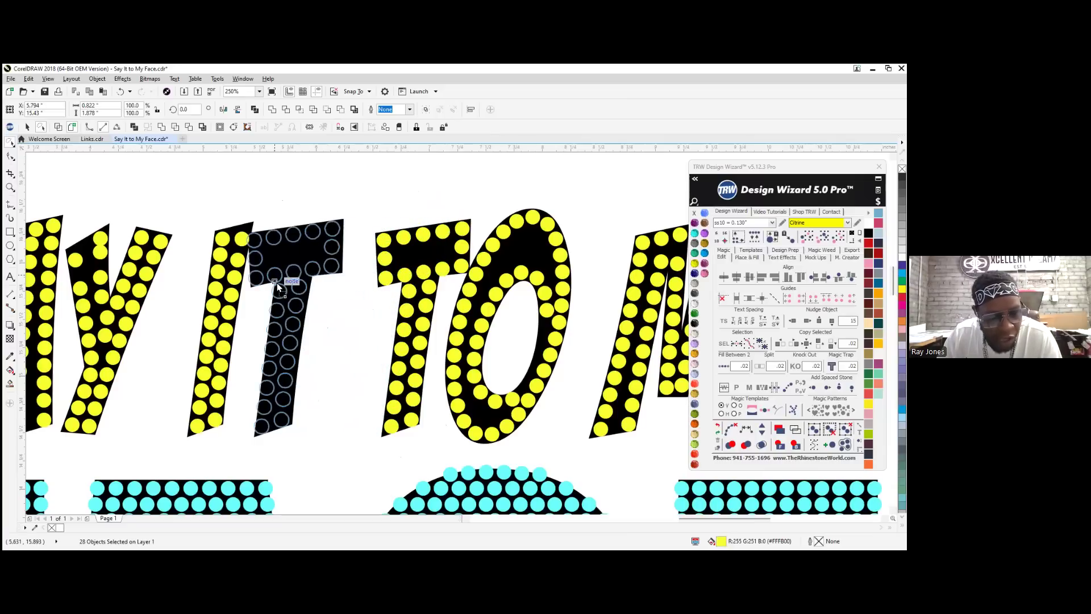
# Shift the copied stones slightly right to sit evenly inside the T of "IT", and deselect them
pyautogui.scroll(4, 324, 236)
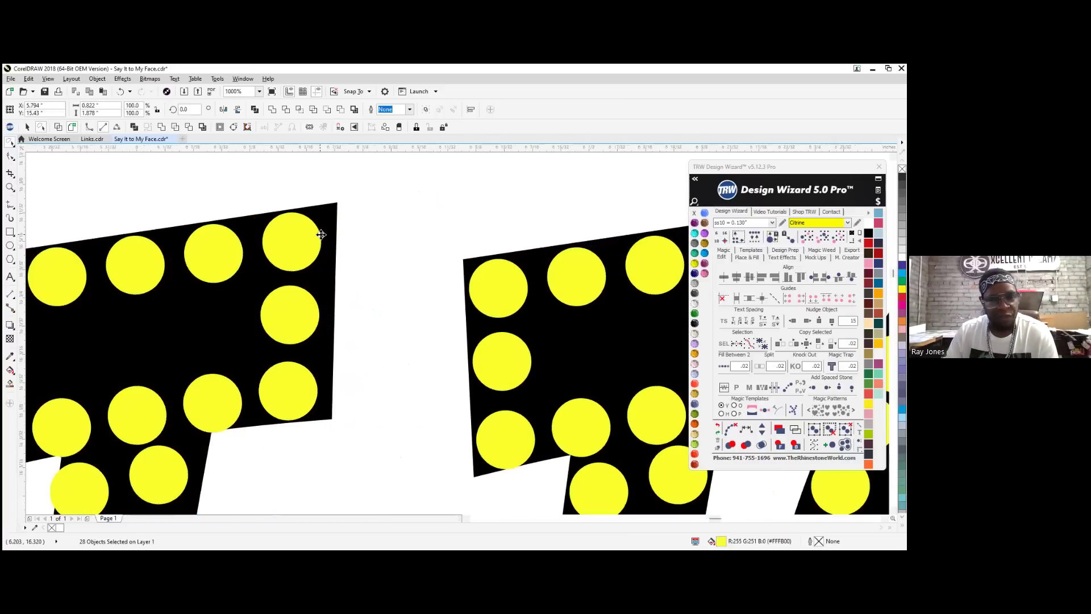
pyautogui.scroll(2, 321, 235)
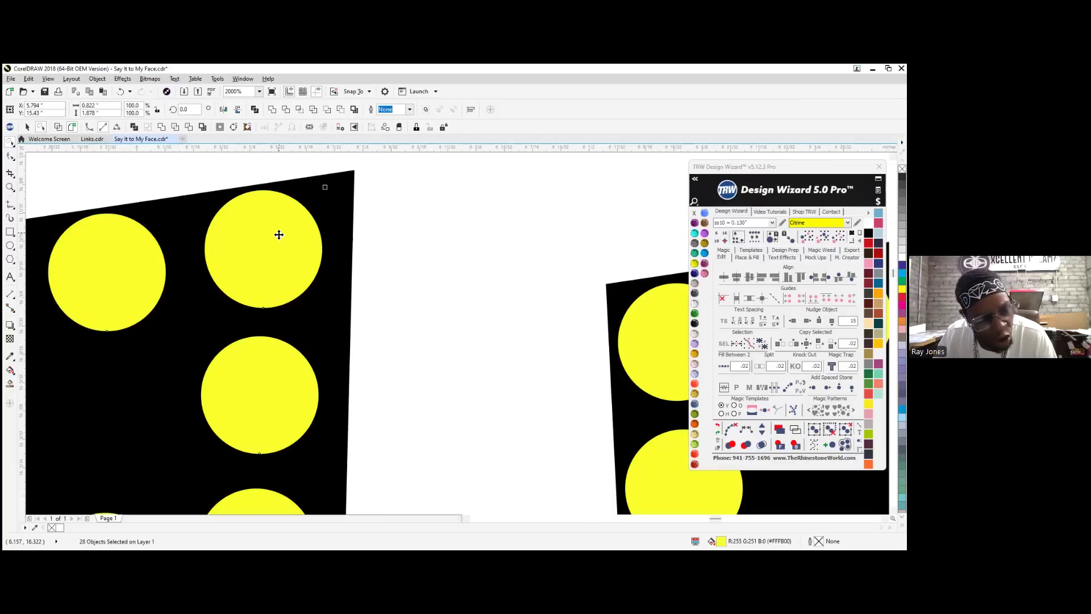
pyautogui.moveTo(268, 239); pyautogui.dragTo(295, 241)
pyautogui.scroll(-12, 426, 291)
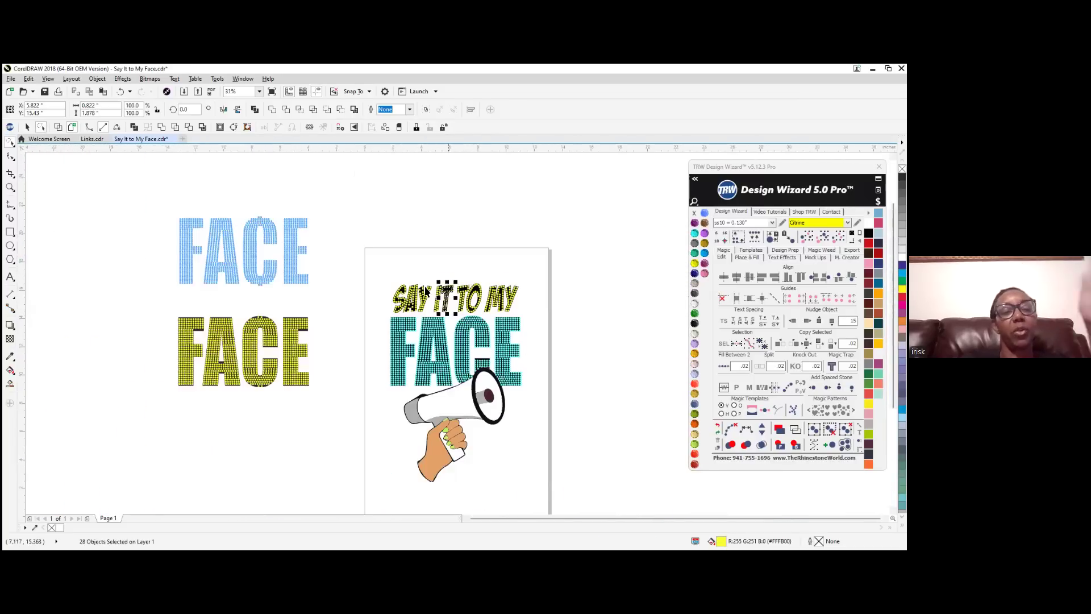
pyautogui.scroll(4, 426, 291)
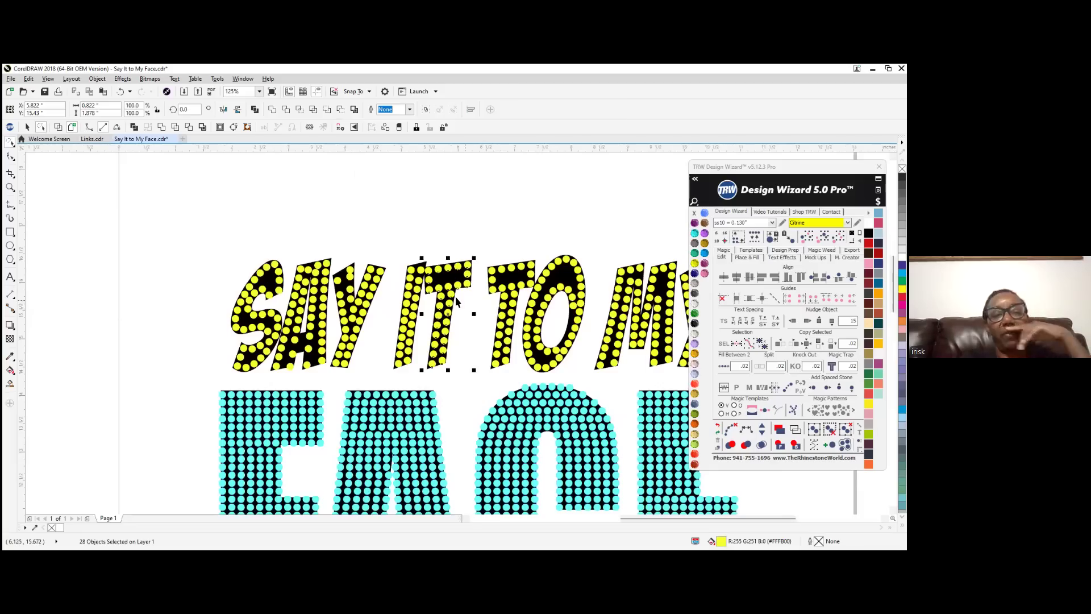
pyautogui.click(429, 197)
# Move the upper-right stone of the I in "IT" upward toward the letter's peak, clear of the neighbouring T's corner stone
pyautogui.scroll(2, 424, 287)
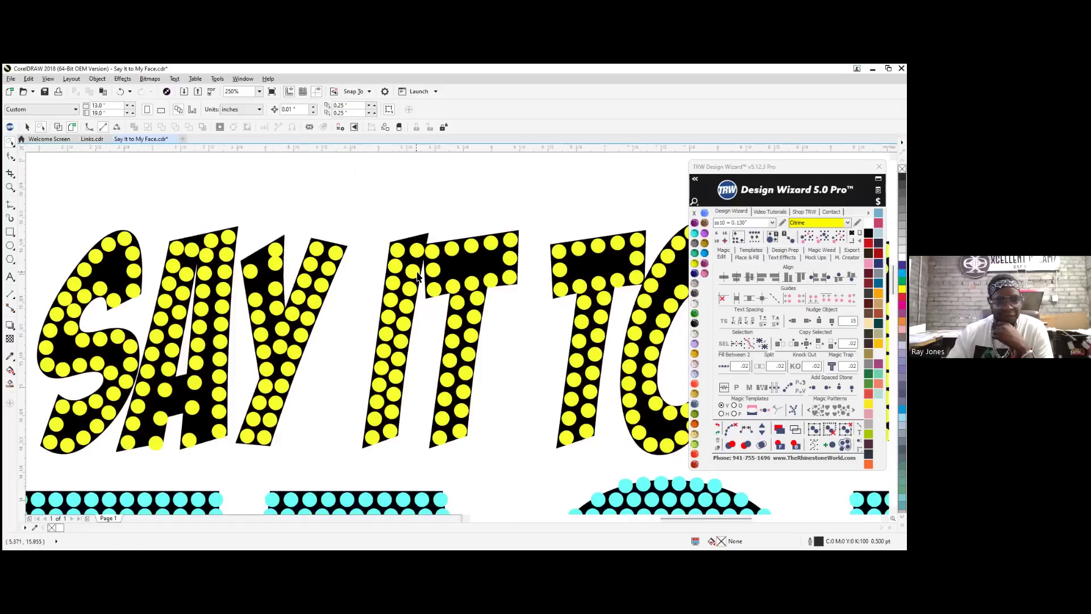
pyautogui.click(414, 245)
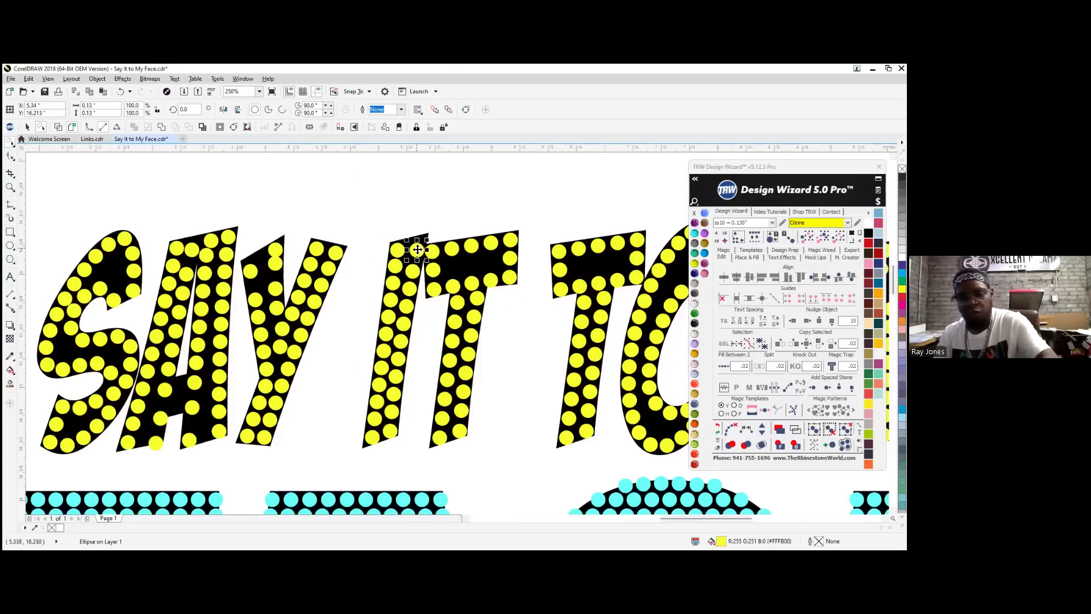
pyautogui.scroll(4, 438, 215)
pyautogui.scroll(2, 363, 364)
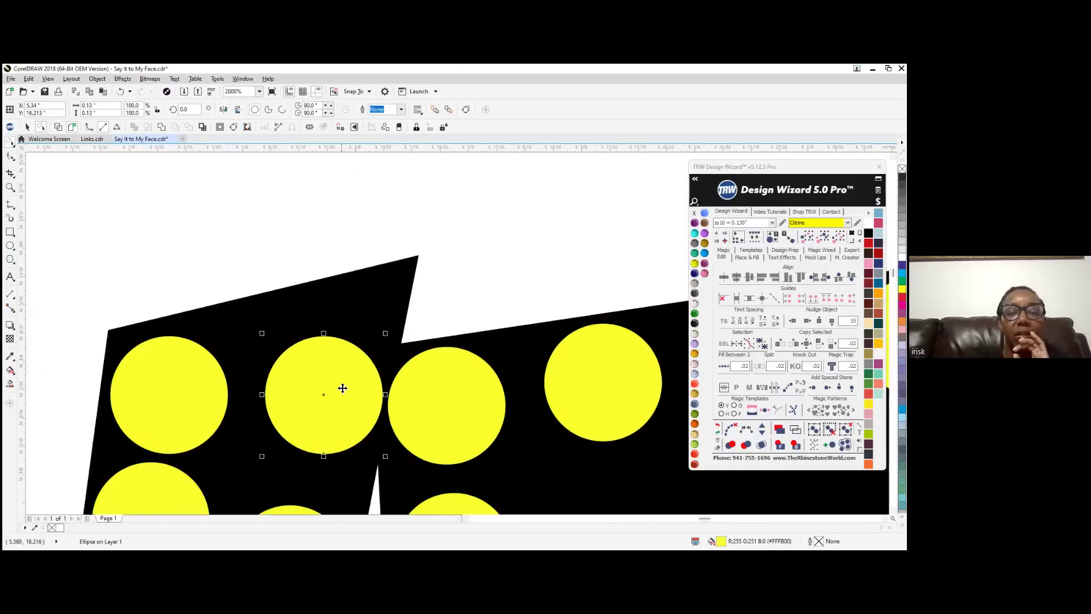
pyautogui.moveTo(327, 410); pyautogui.dragTo(336, 364)
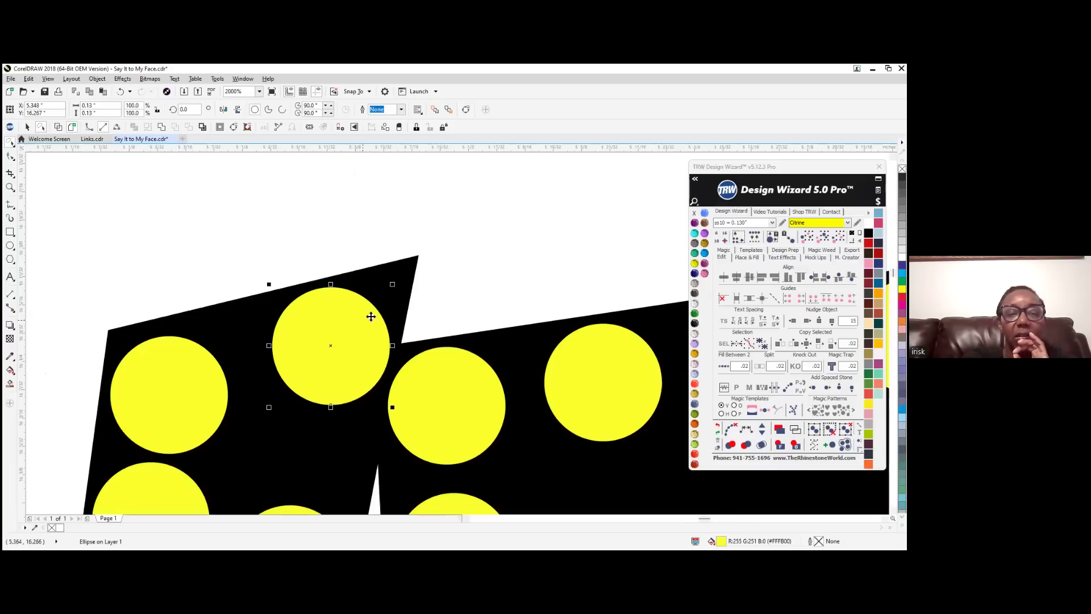
pyautogui.scroll(-4, 366, 276)
pyautogui.scroll(-2, 366, 276)
pyautogui.scroll(4, 344, 336)
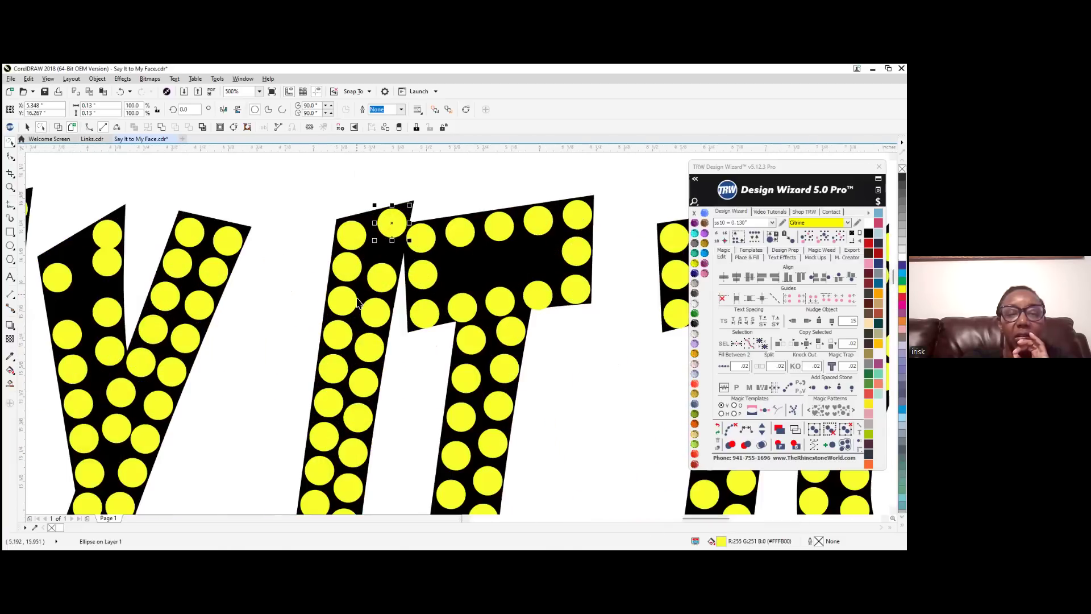
pyautogui.scroll(-2, 371, 275)
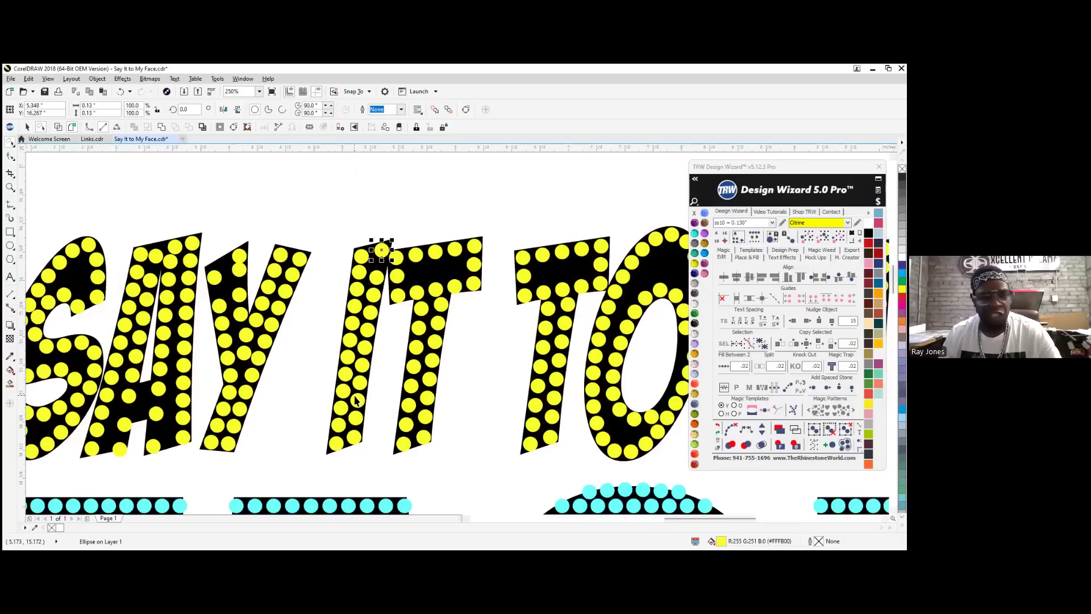
# Select the right-hand column of stones in the I of "IT" and space them evenly along a path
pyautogui.scroll(2, 355, 412)
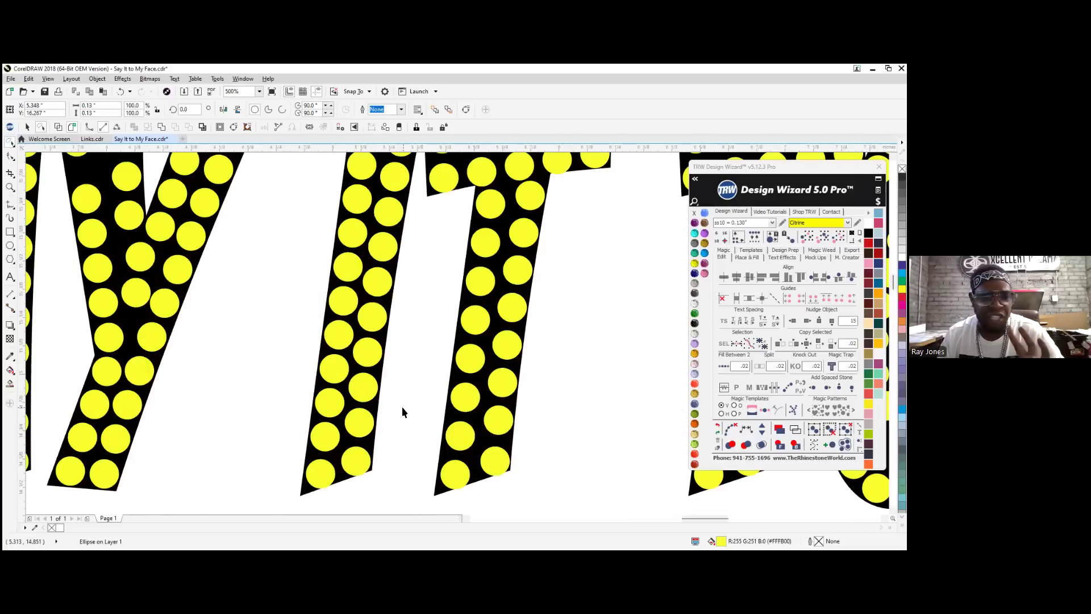
pyautogui.scroll(-2, 363, 471)
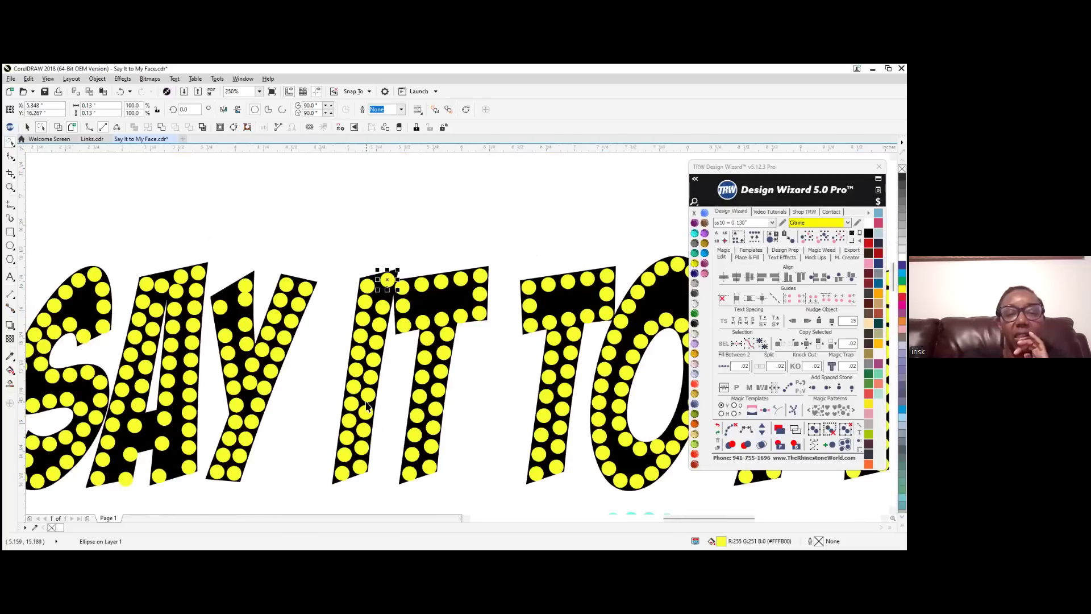
pyautogui.scroll(2, 367, 398)
pyautogui.keyDown('shift'); pyautogui.click(397, 225); pyautogui.keyUp('shift')
pyautogui.keyDown('shift'); pyautogui.click(395, 259); pyautogui.keyUp('shift')
pyautogui.keyDown('shift'); pyautogui.click(389, 295); pyautogui.keyUp('shift')
pyautogui.keyDown('shift'); pyautogui.click(385, 327); pyautogui.keyUp('shift')
pyautogui.keyDown('shift'); pyautogui.click(378, 363); pyautogui.keyUp('shift')
pyautogui.keyDown('shift'); pyautogui.click(370, 401); pyautogui.keyUp('shift')
pyautogui.keyDown('shift'); pyautogui.click(367, 435); pyautogui.keyUp('shift')
pyautogui.keyDown('shift'); pyautogui.click(361, 470); pyautogui.keyUp('shift')
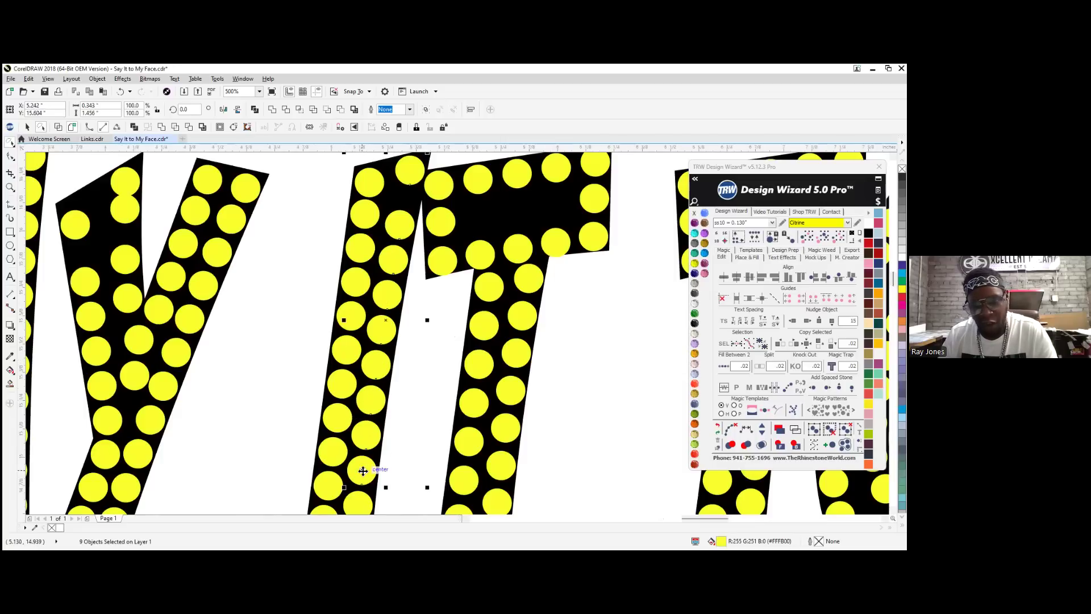
pyautogui.scroll(-2, 417, 279)
pyautogui.scroll(2, 390, 398)
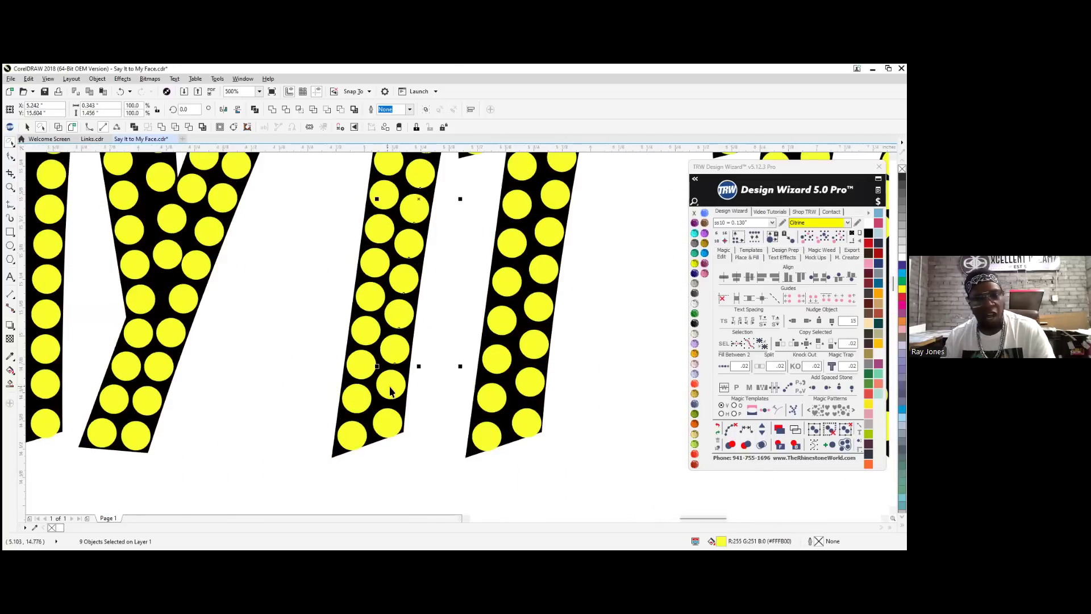
pyautogui.click(746, 429)
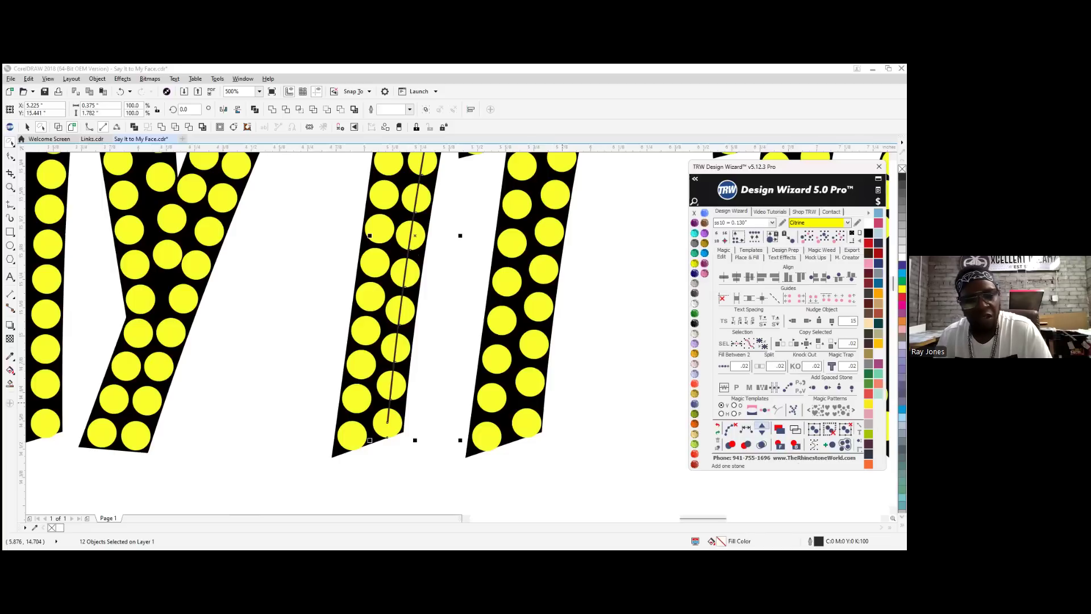
# Add one stone to the evenly spaced column of the I, clear its path, and deselect the stones
pyautogui.click(762, 427)
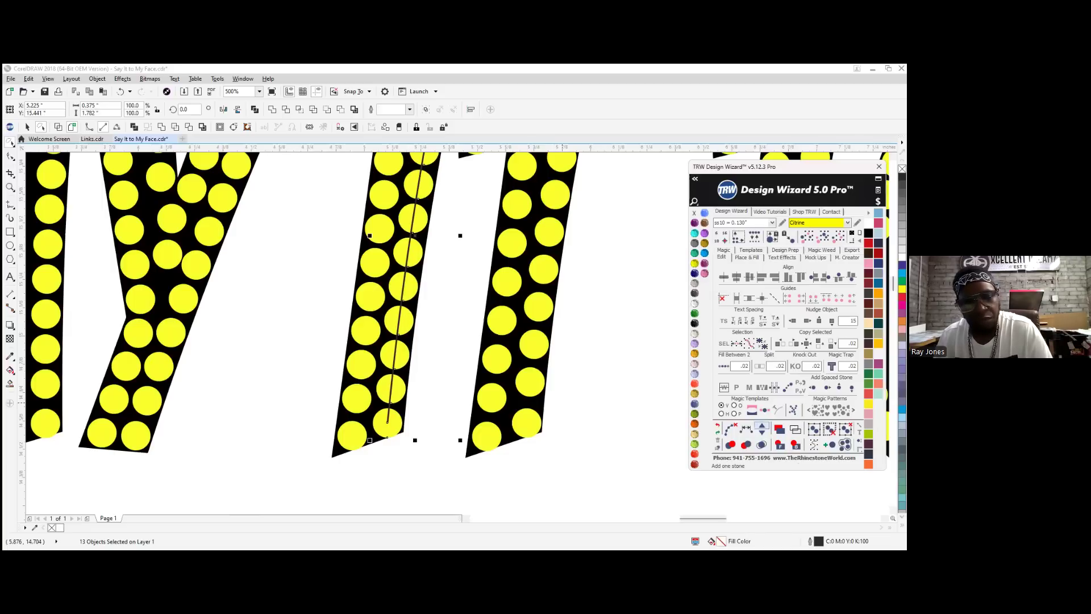
pyautogui.click(732, 433)
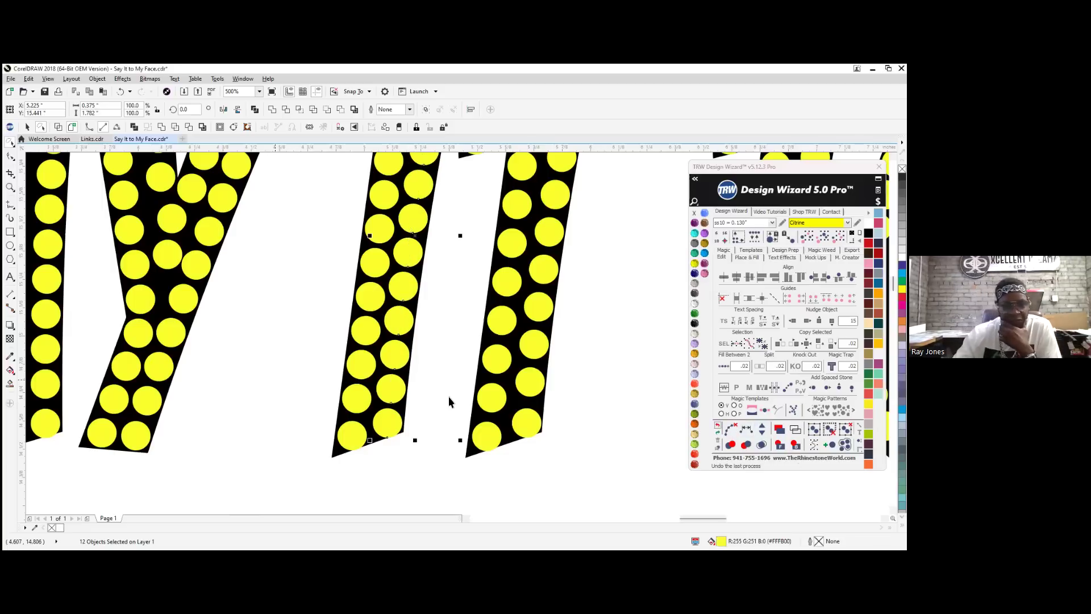
pyautogui.click(448, 398)
pyautogui.scroll(-2, 449, 398)
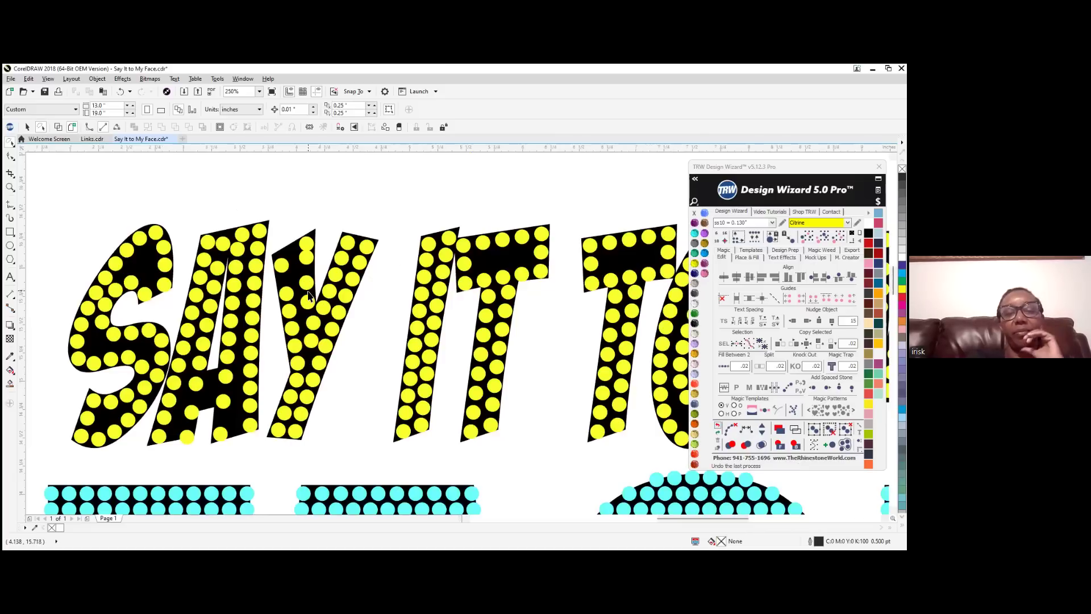
# Select all the stones in the Y of "SAY" with the Pick tool and remove them from the letter
pyautogui.scroll(-1, 285, 247)
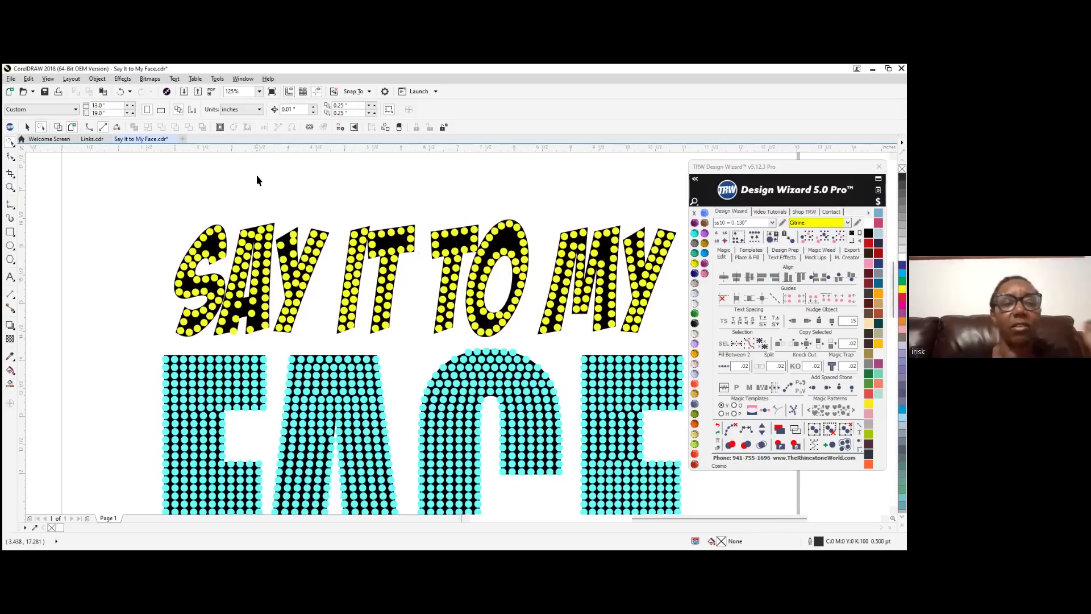
pyautogui.moveTo(282, 220); pyautogui.dragTo(312, 337)
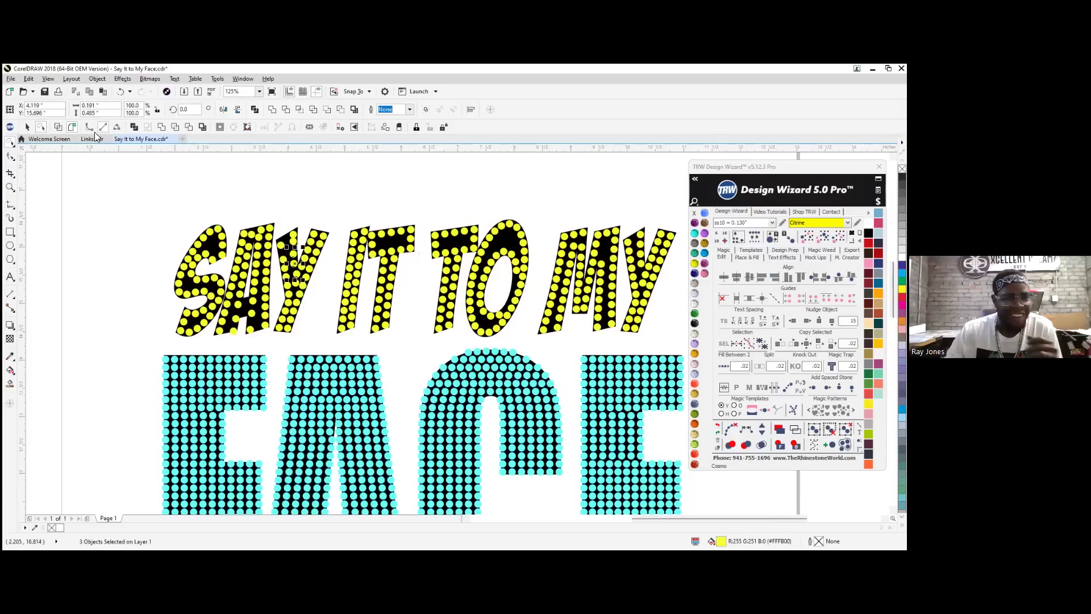
pyautogui.click(10, 143)
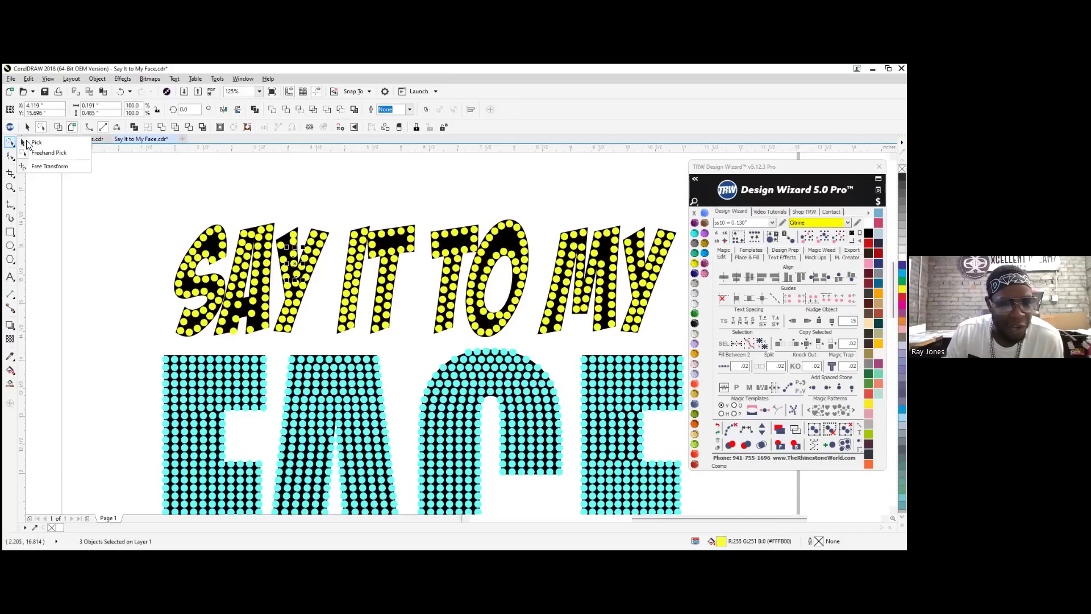
pyautogui.click(244, 160)
pyautogui.moveTo(274, 199); pyautogui.dragTo(335, 334)
pyautogui.press('Escape')
# Copy the stones from the Y of "MY" onto the Y of "SAY", adjust them to sit evenly inside, and deselect
pyautogui.moveTo(619, 202); pyautogui.dragTo(683, 350)
pyautogui.moveTo(648, 275); pyautogui.dragTo(299, 267)
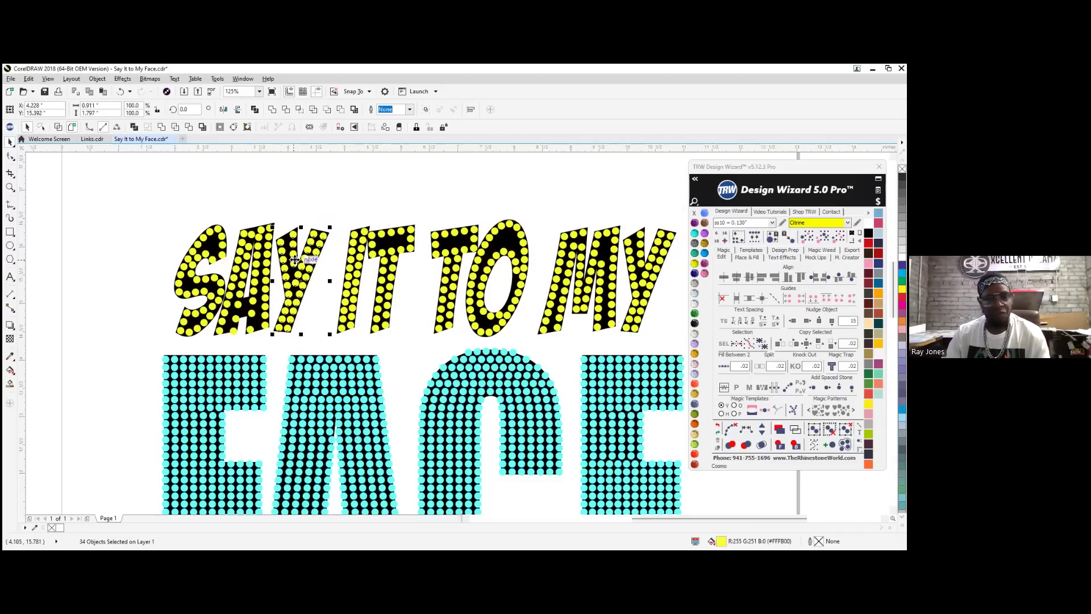
pyautogui.scroll(7, 305, 302)
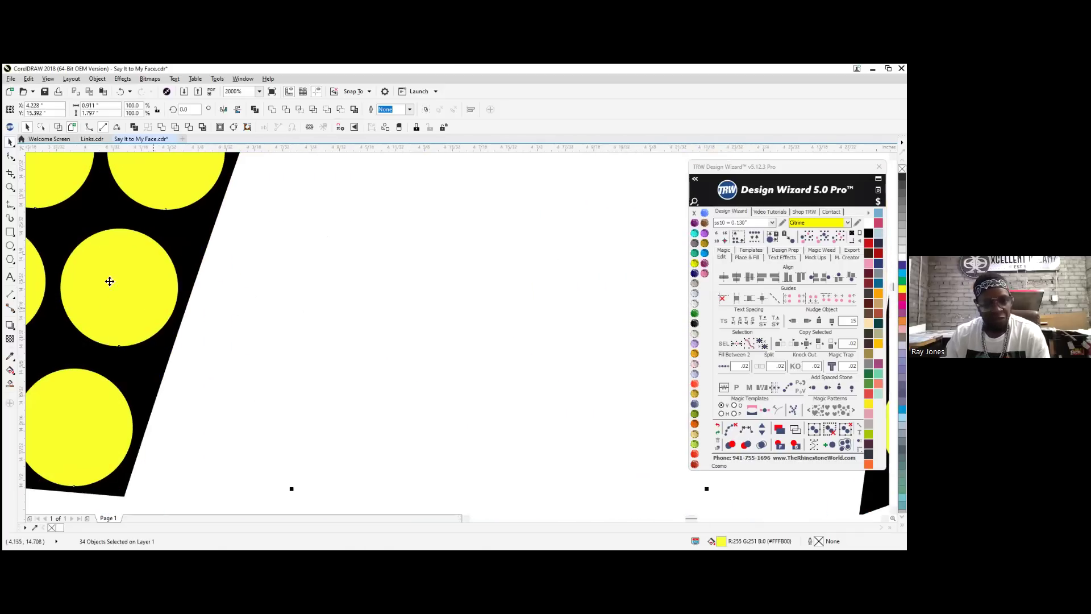
pyautogui.moveTo(120, 280); pyautogui.dragTo(129, 282)
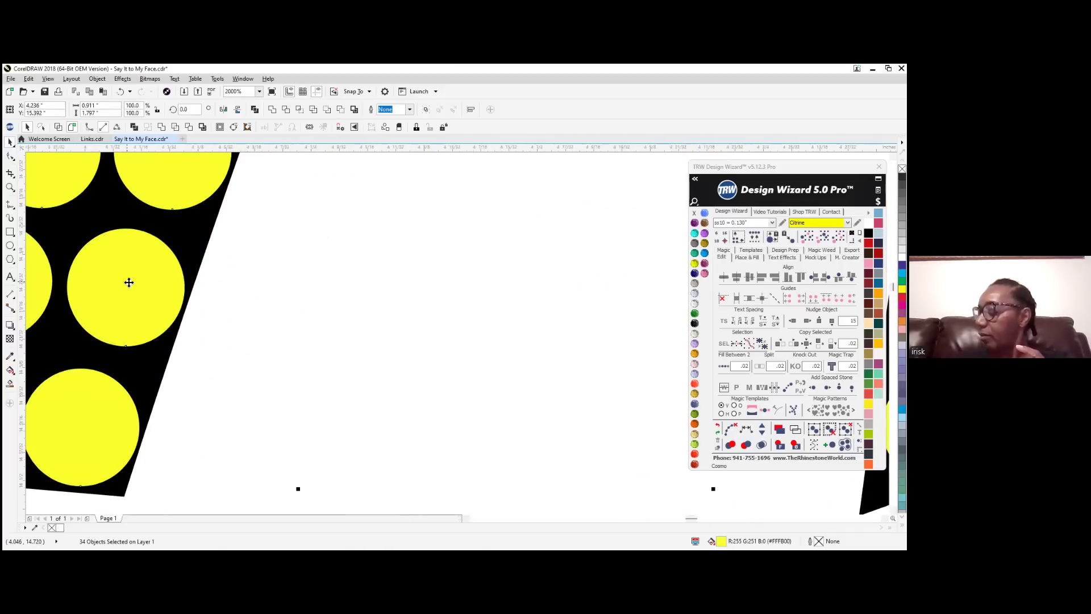
pyautogui.scroll(-6, 200, 380)
pyautogui.scroll(4, 221, 361)
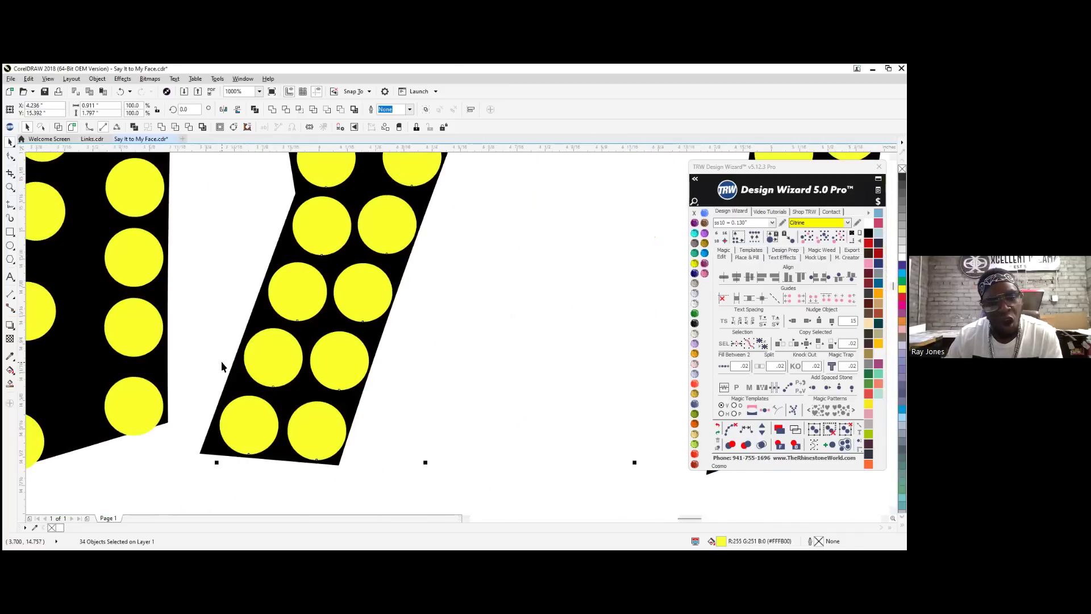
pyautogui.scroll(3, 255, 364)
pyautogui.moveTo(453, 358); pyautogui.dragTo(440, 364)
pyautogui.scroll(-3, 316, 365)
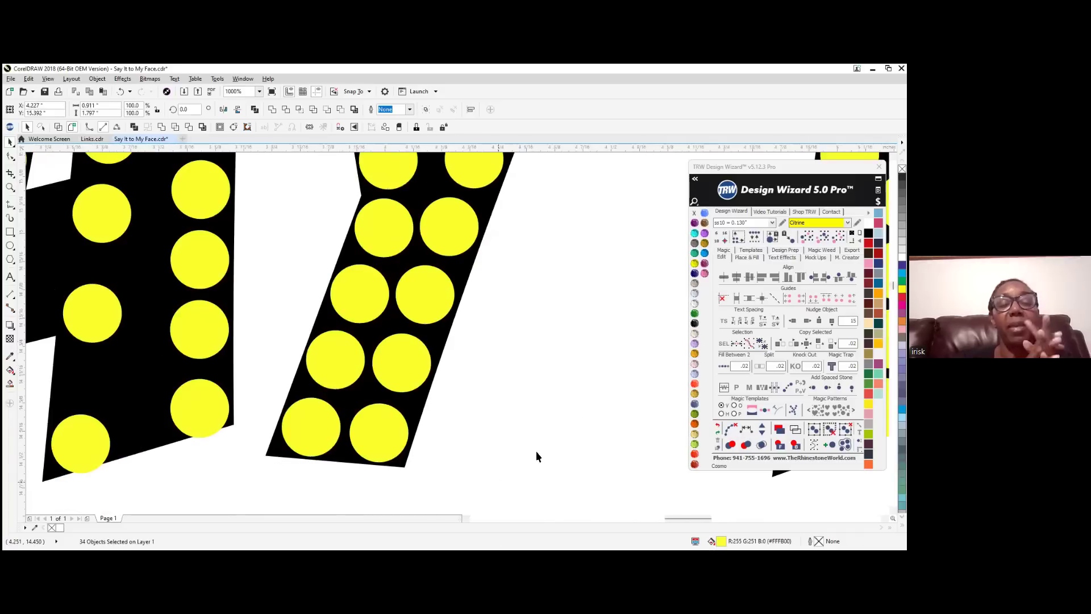
pyautogui.scroll(-6, 536, 453)
pyautogui.click(472, 301)
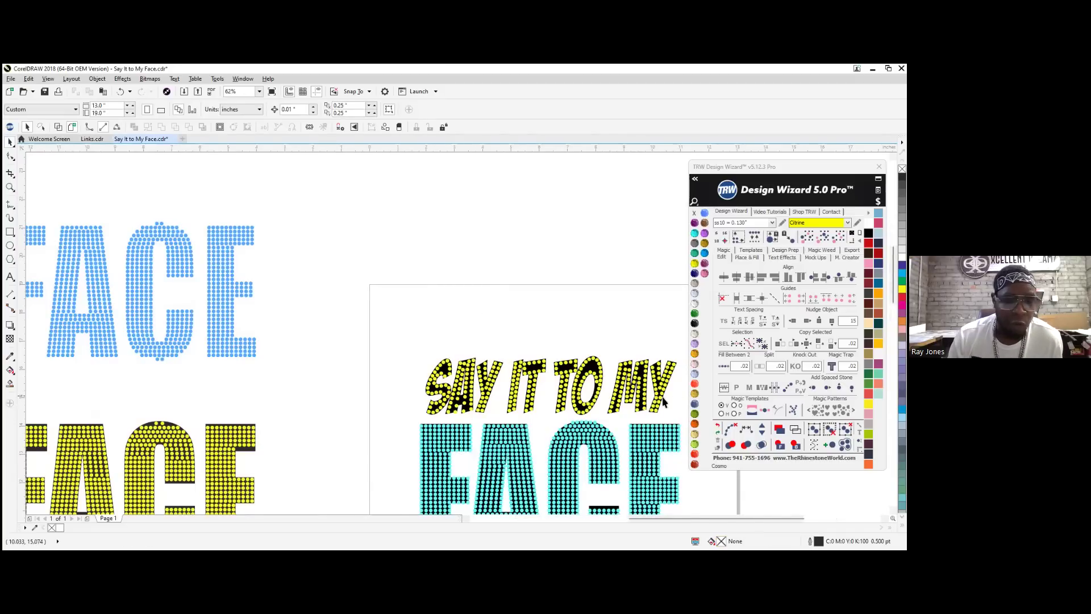
# Move the overhanging bottom-right stone of the A's left leg in "SAY" up inside the black letter shape
pyautogui.scroll(3, 650, 398)
pyautogui.scroll(-2, 611, 272)
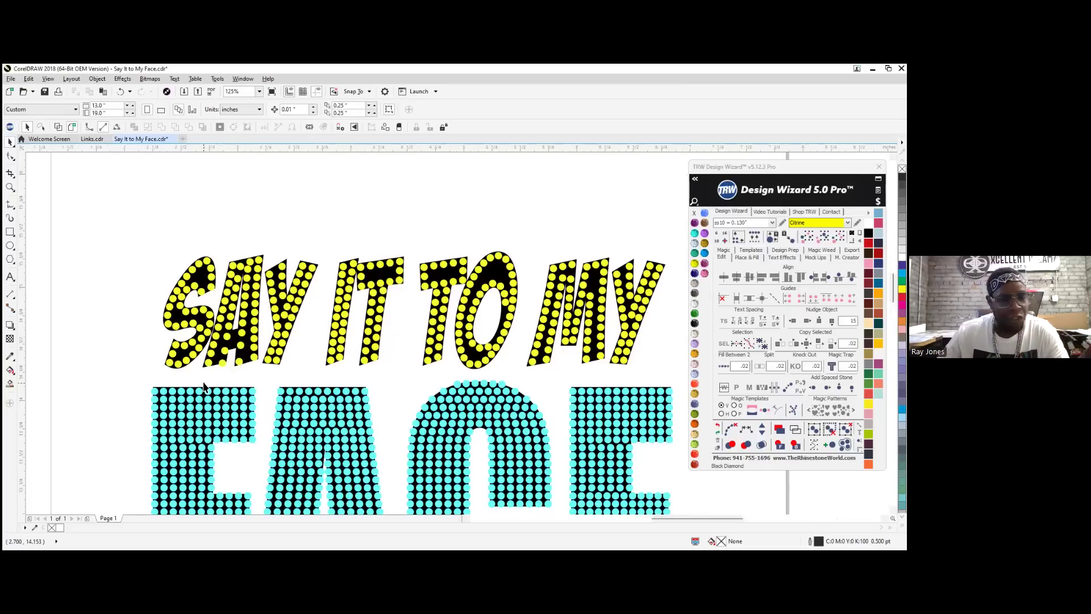
pyautogui.scroll(3, 199, 382)
pyautogui.scroll(2, 367, 291)
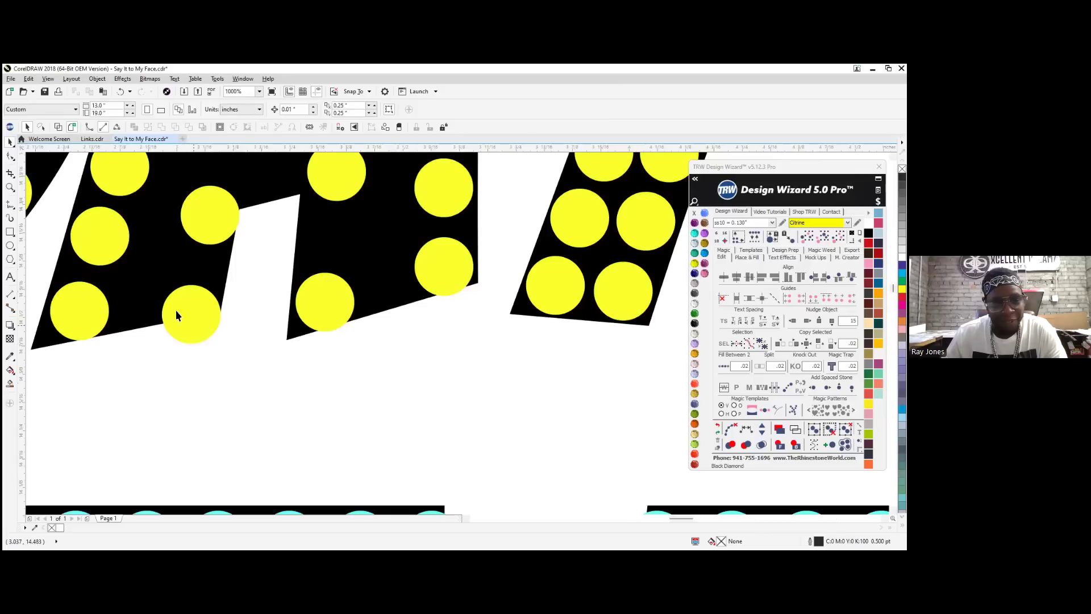
pyautogui.scroll(2, 176, 311)
pyautogui.moveTo(251, 351); pyautogui.dragTo(254, 291)
# Reposition the bottom-left stone of the A's right leg so it sits inside the corner of the black shape
pyautogui.moveTo(516, 339); pyautogui.dragTo(526, 333)
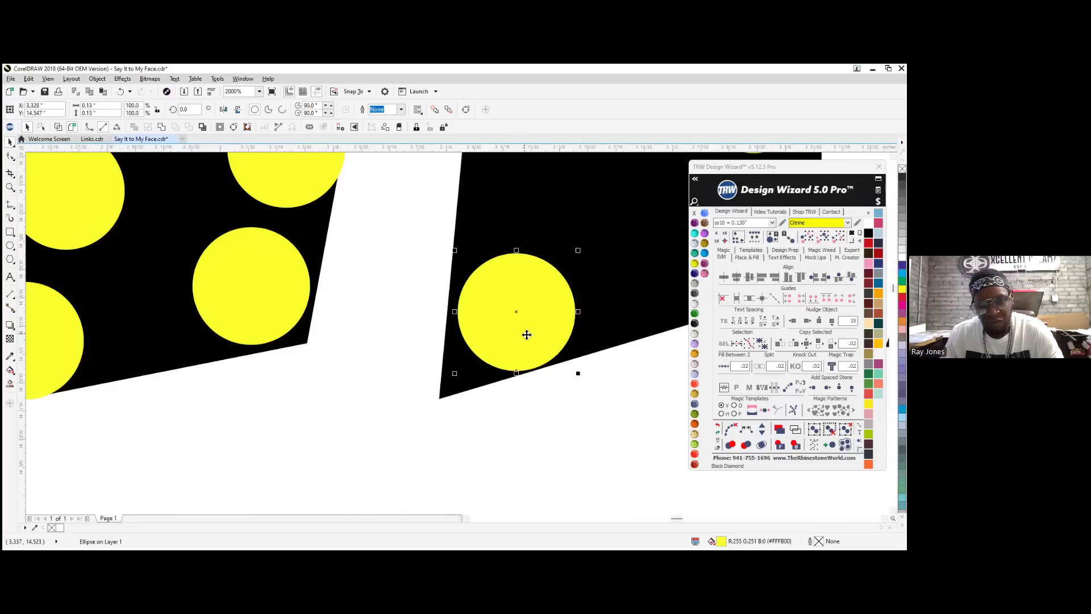
pyautogui.scroll(-4, 392, 400)
pyautogui.scroll(5, 407, 403)
pyautogui.scroll(1, 405, 402)
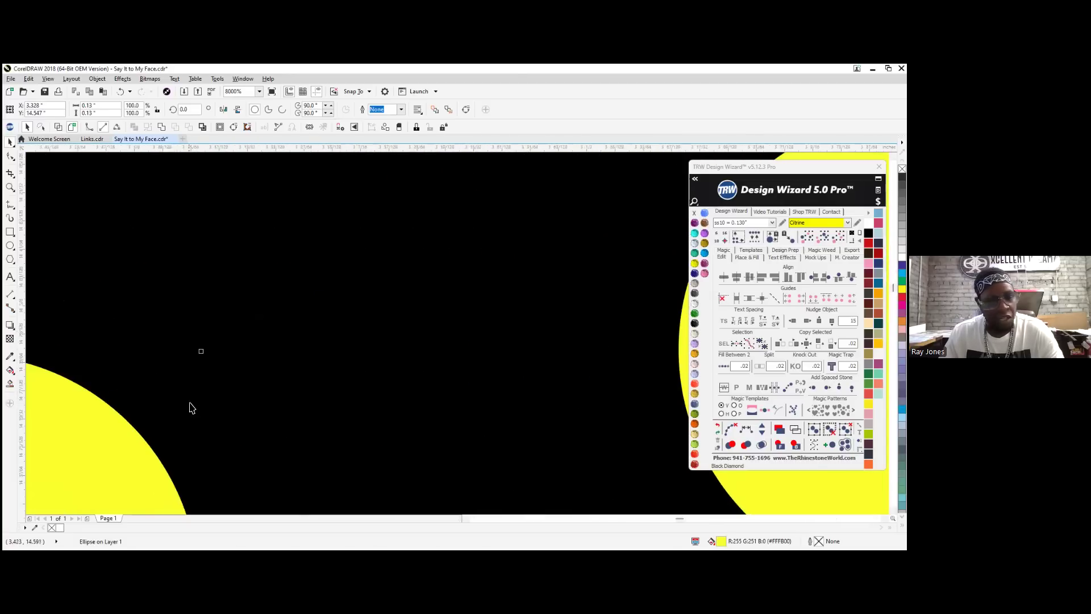
pyautogui.scroll(-2, 216, 318)
pyautogui.scroll(1, 185, 384)
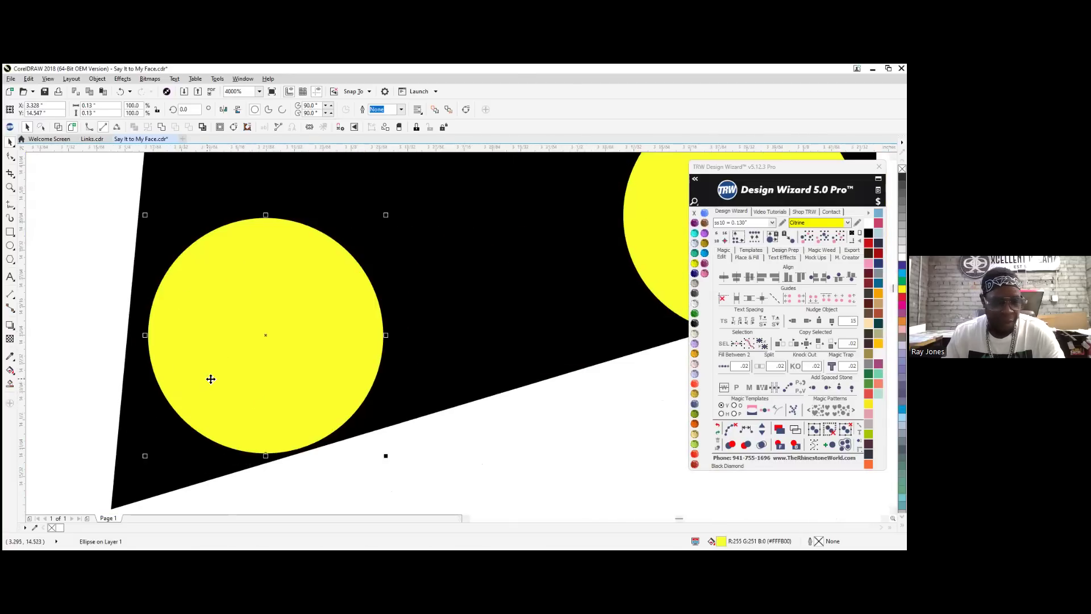
pyautogui.moveTo(253, 385); pyautogui.dragTo(237, 390)
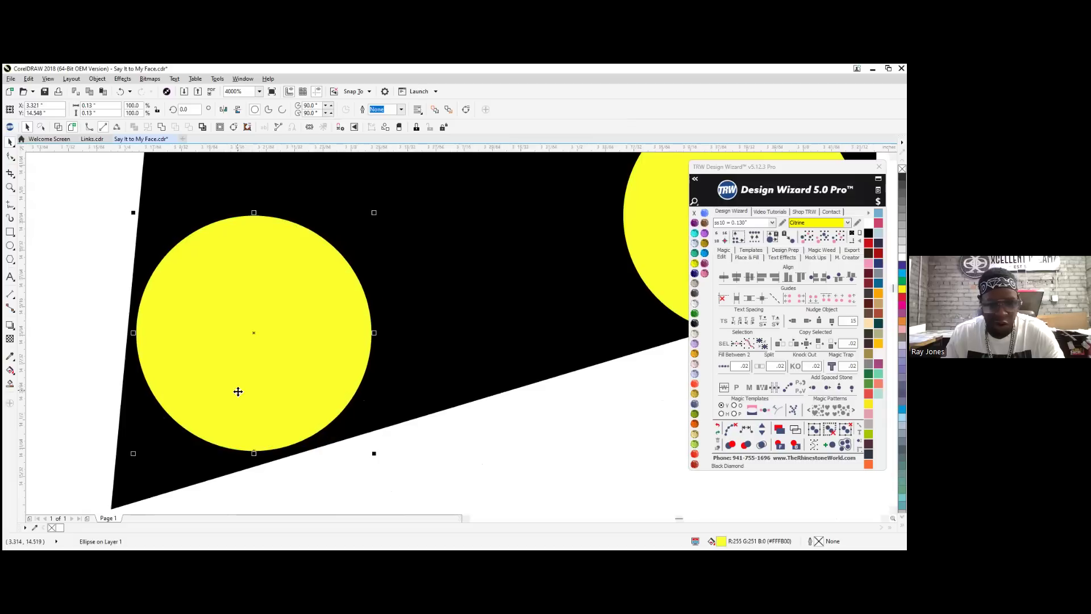
# Move the bottom-right stone of the A's right leg straight up so it clears the slanted lower edge
pyautogui.scroll(-3, 237, 390)
pyautogui.scroll(2, 301, 398)
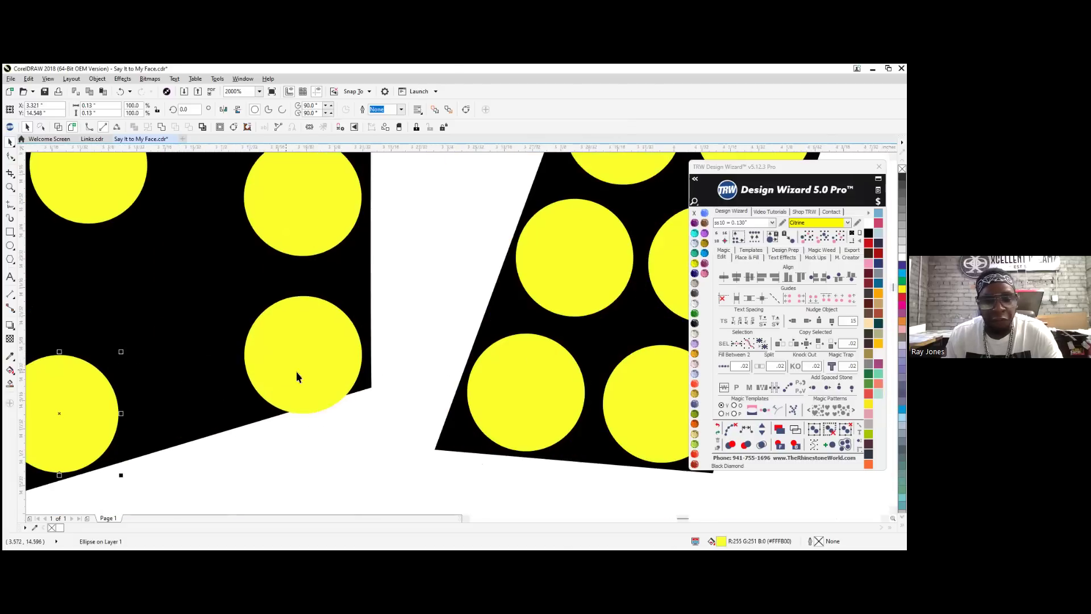
pyautogui.click(323, 358)
pyautogui.moveTo(327, 382); pyautogui.dragTo(337, 359)
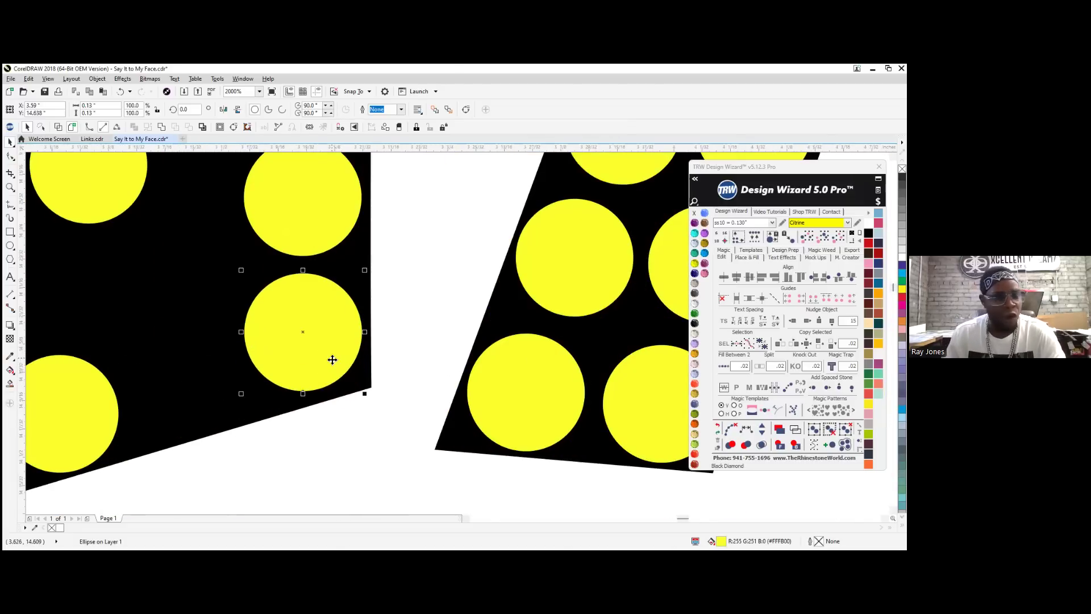
# Delete the two middle stones along the top edge of the A in "SAY", keeping the corner stones
pyautogui.scroll(-3, 332, 359)
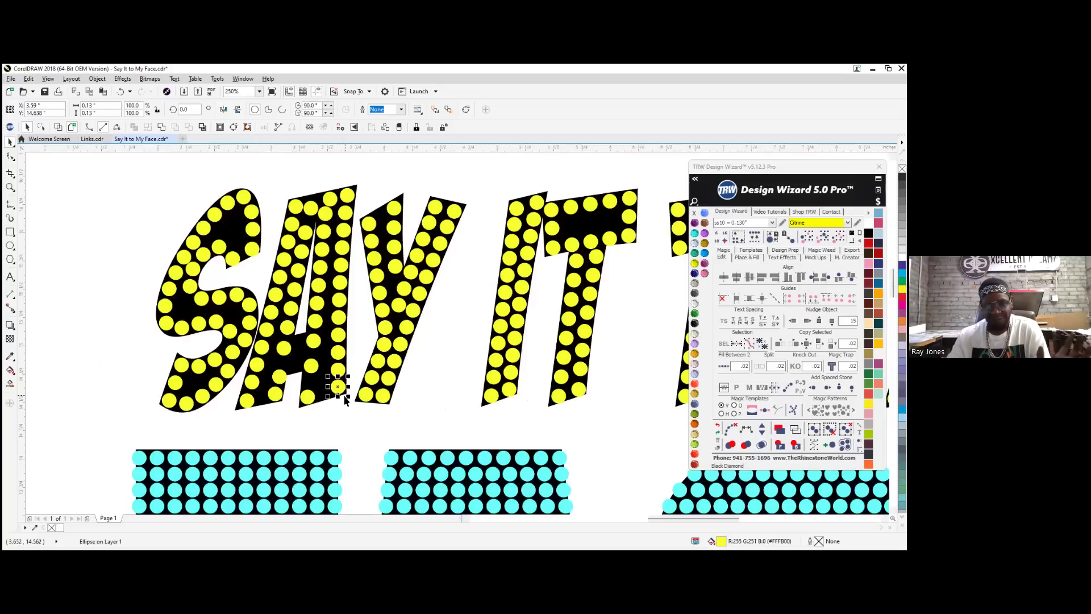
pyautogui.click(308, 212)
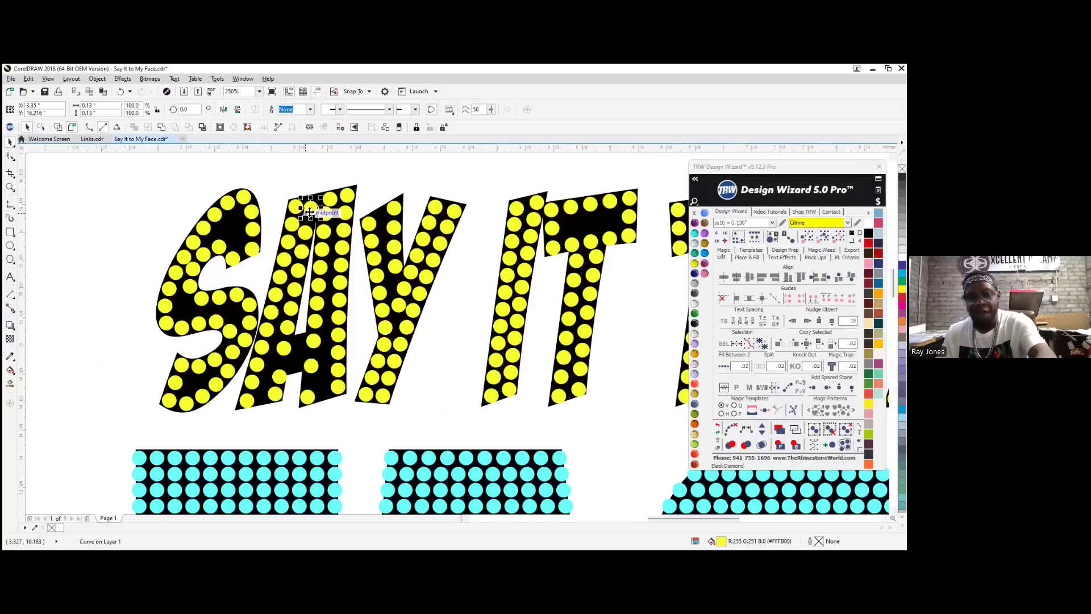
pyautogui.press('Delete')
pyautogui.click(326, 201)
pyautogui.press('Delete')
pyautogui.click(293, 207)
pyautogui.press('Delete')
pyautogui.hotkey('ctrl', 'z')
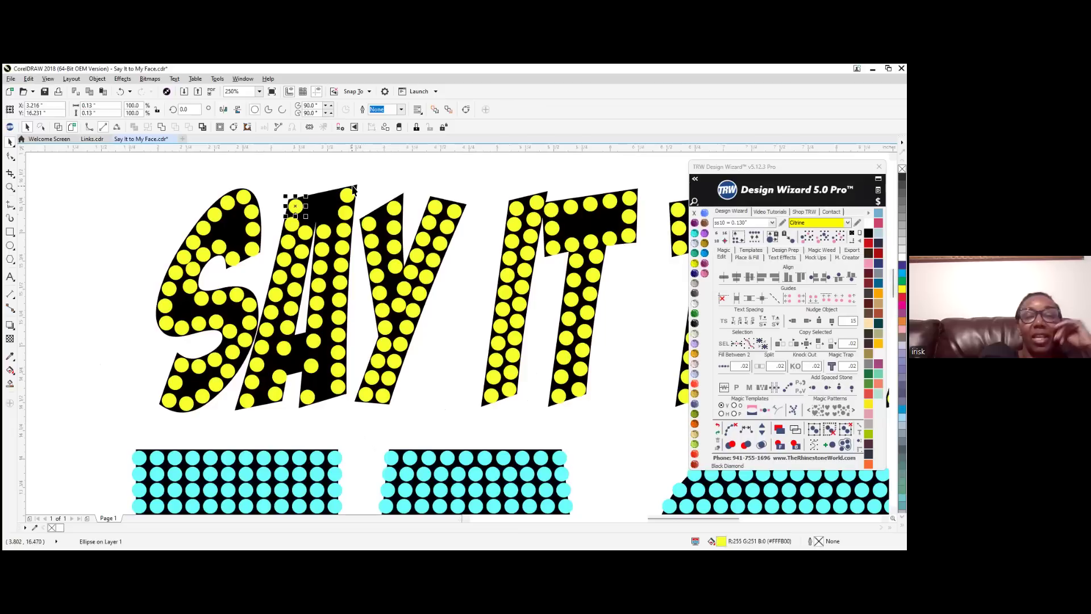
# Fill the gap between the A's two top corner stones with evenly spaced stones, clear the path, and deselect
pyautogui.keyDown('shift'); pyautogui.click(350, 195); pyautogui.keyUp('shift')
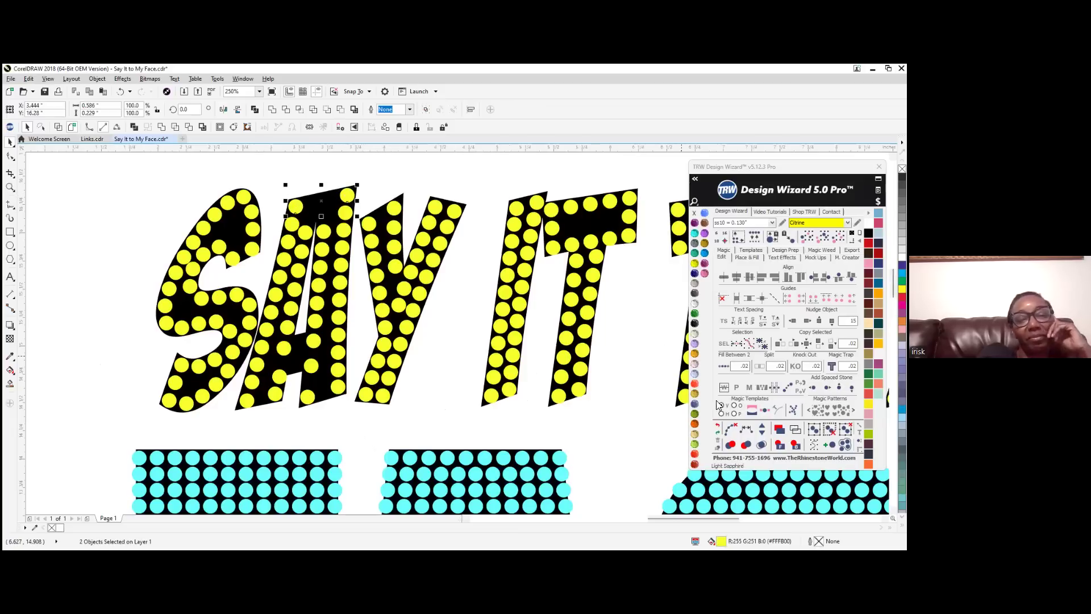
pyautogui.click(723, 367)
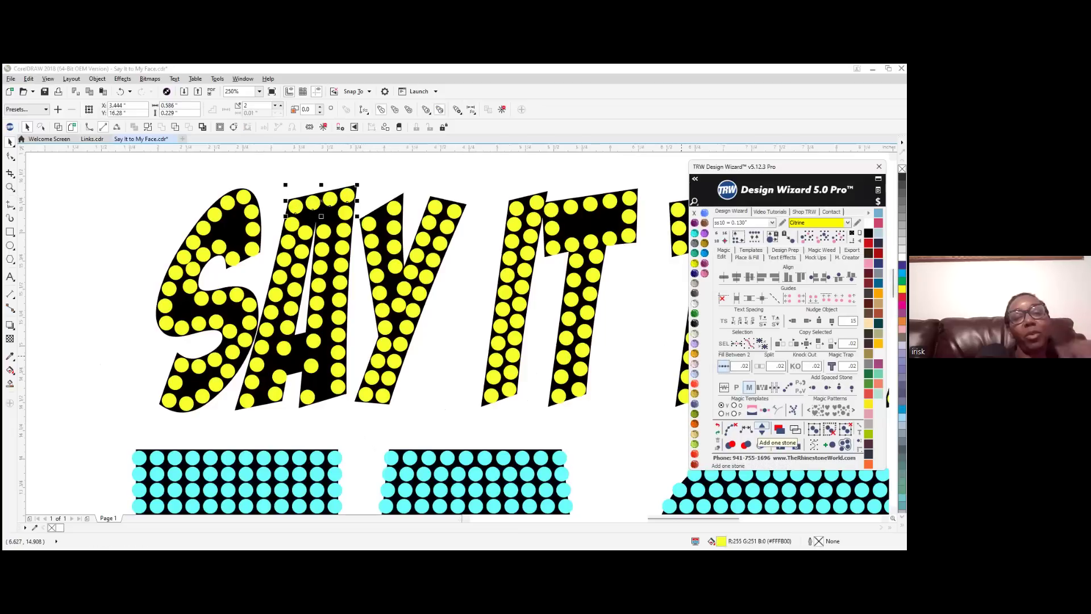
pyautogui.click(729, 431)
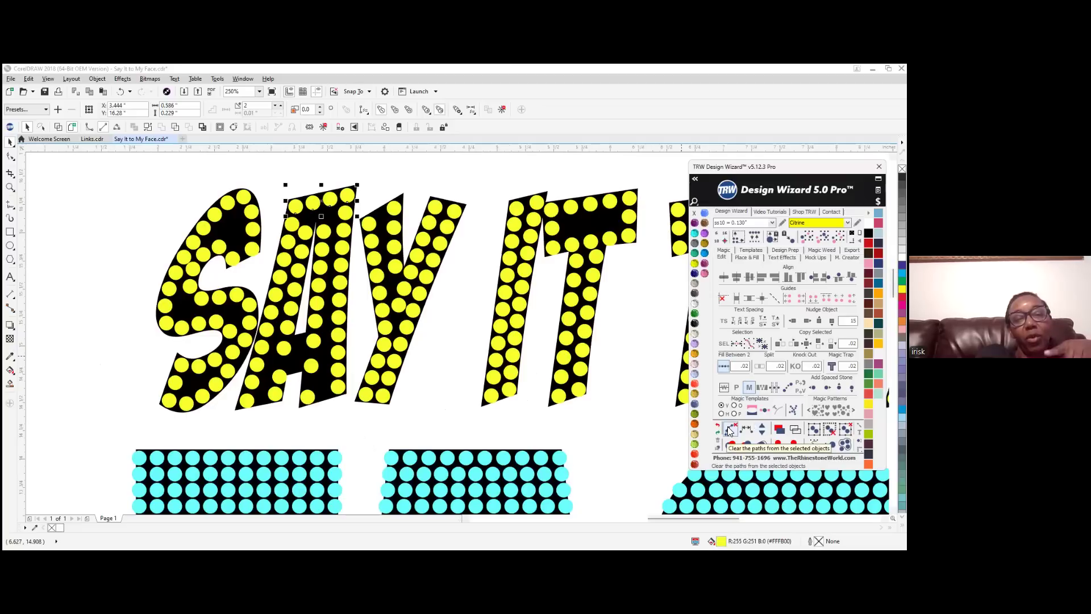
pyautogui.click(404, 155)
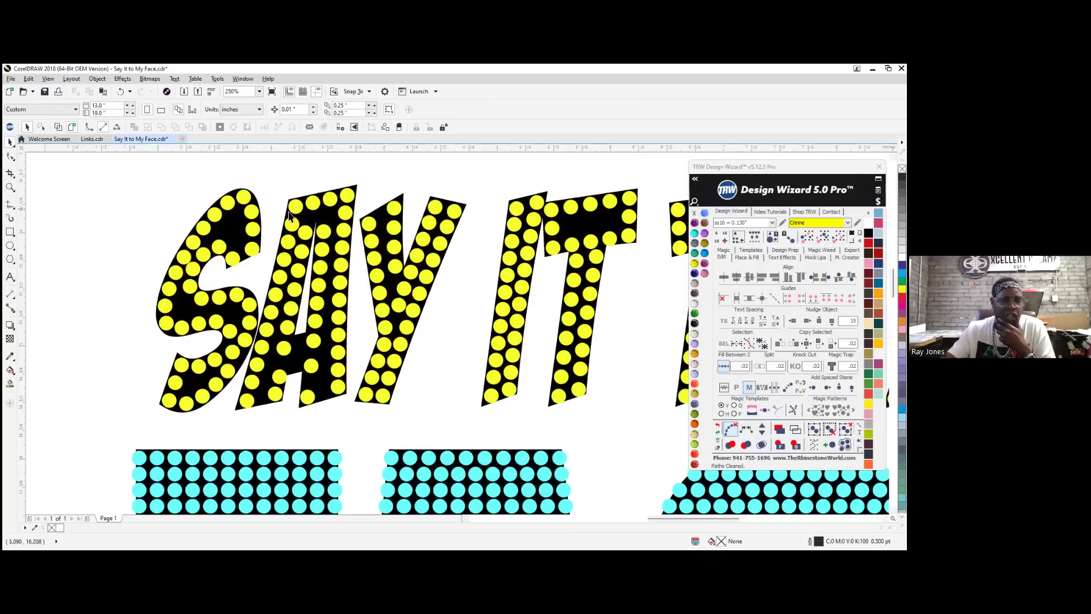
# Respace the inner column of stones down the A's right leg evenly, starting from its third top-edge stone, add two stones, and clear the path
pyautogui.click(330, 206)
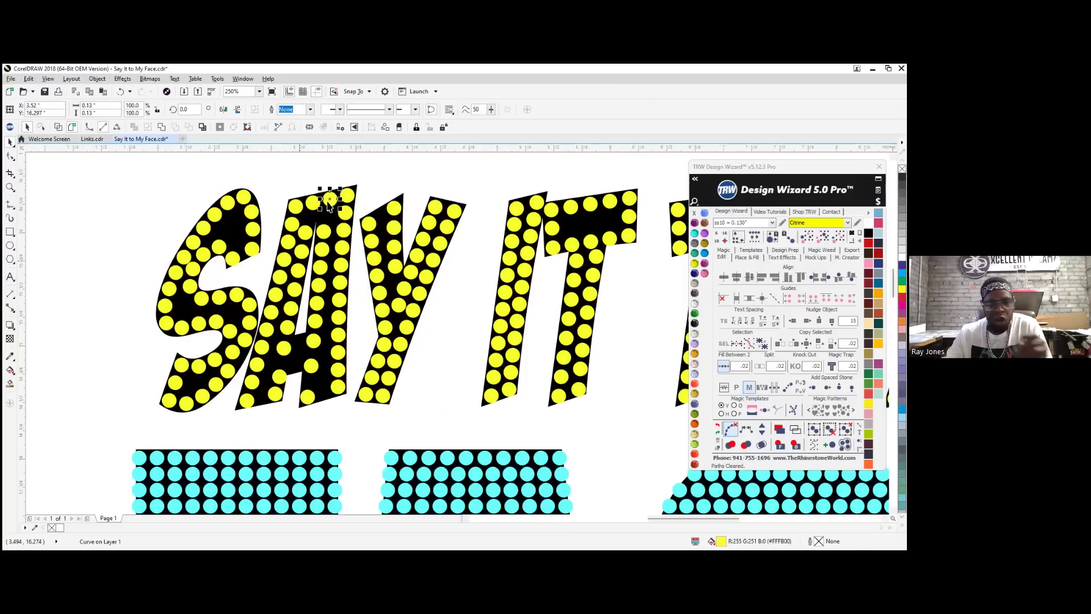
pyautogui.scroll(2, 329, 219)
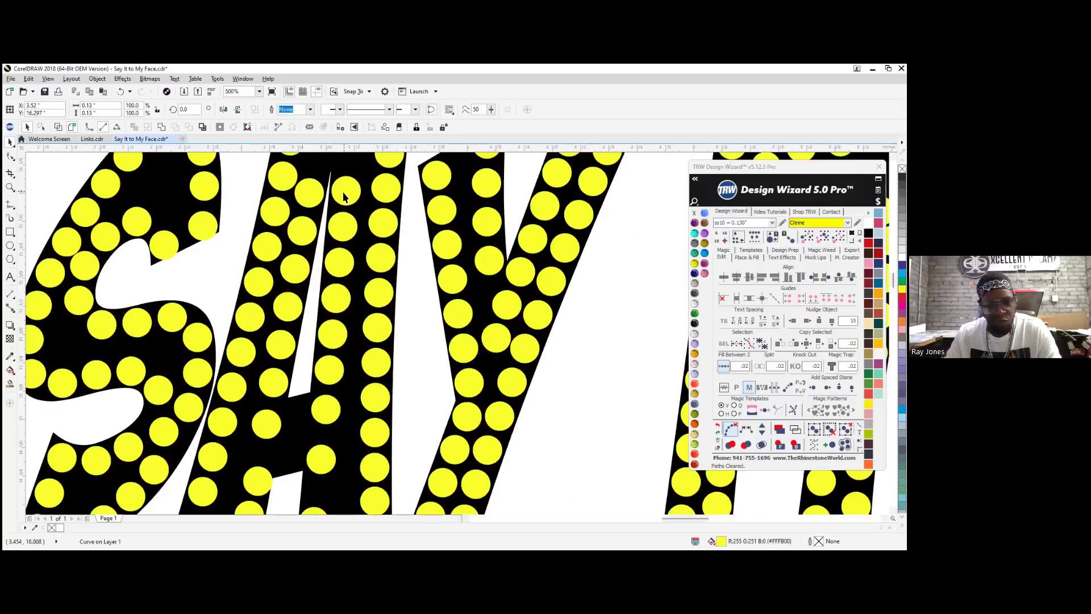
pyautogui.keyDown('shift'); pyautogui.click(343, 192); pyautogui.keyUp('shift')
pyautogui.keyDown('shift'); pyautogui.click(341, 228); pyautogui.keyUp('shift')
pyautogui.keyDown('shift'); pyautogui.click(338, 260); pyautogui.keyUp('shift')
pyautogui.keyDown('shift'); pyautogui.click(338, 297); pyautogui.keyUp('shift')
pyautogui.keyDown('shift'); pyautogui.click(340, 334); pyautogui.keyUp('shift')
pyautogui.keyDown('shift'); pyautogui.click(333, 375); pyautogui.keyUp('shift')
pyautogui.keyDown('shift'); pyautogui.click(327, 407); pyautogui.keyUp('shift')
pyautogui.keyDown('shift'); pyautogui.click(322, 457); pyautogui.keyUp('shift')
pyautogui.scroll(-2, 322, 459)
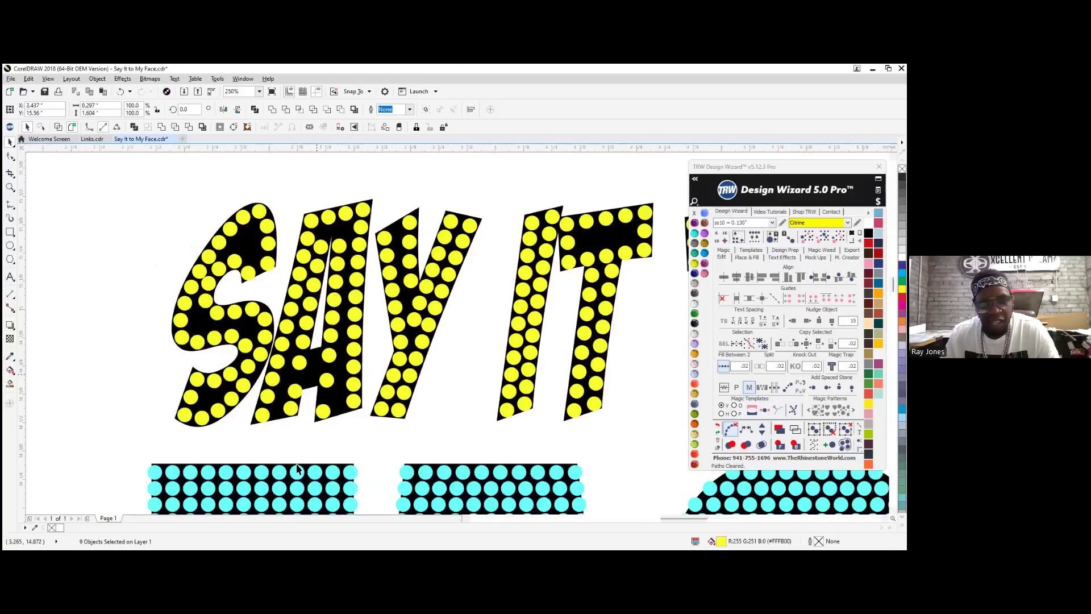
pyautogui.scroll(2, 297, 470)
pyautogui.keyDown('shift'); pyautogui.click(321, 407); pyautogui.keyUp('shift')
pyautogui.scroll(-2, 343, 415)
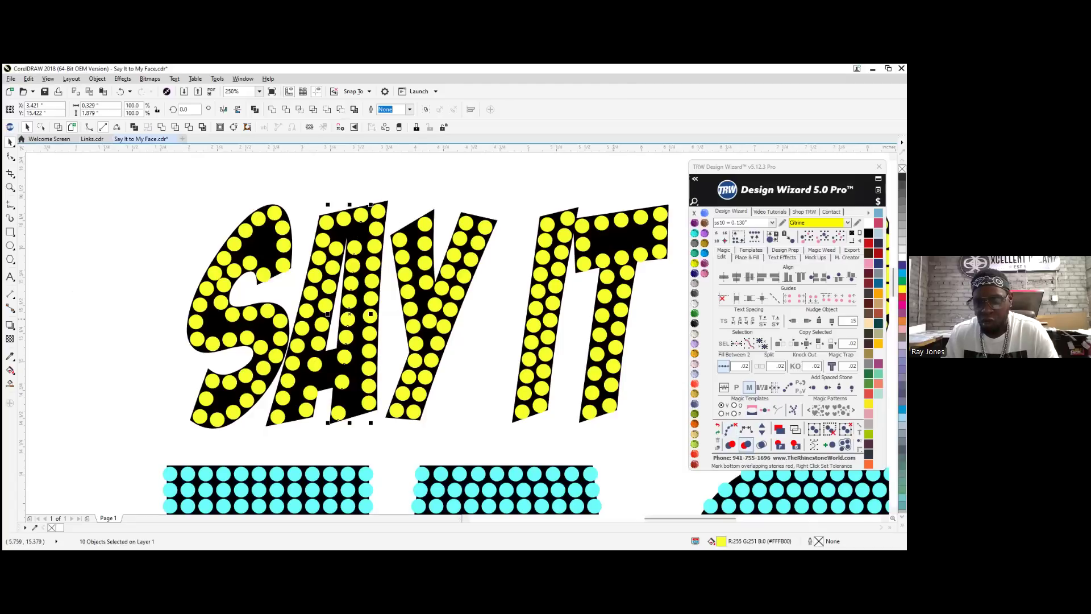
pyautogui.click(746, 430)
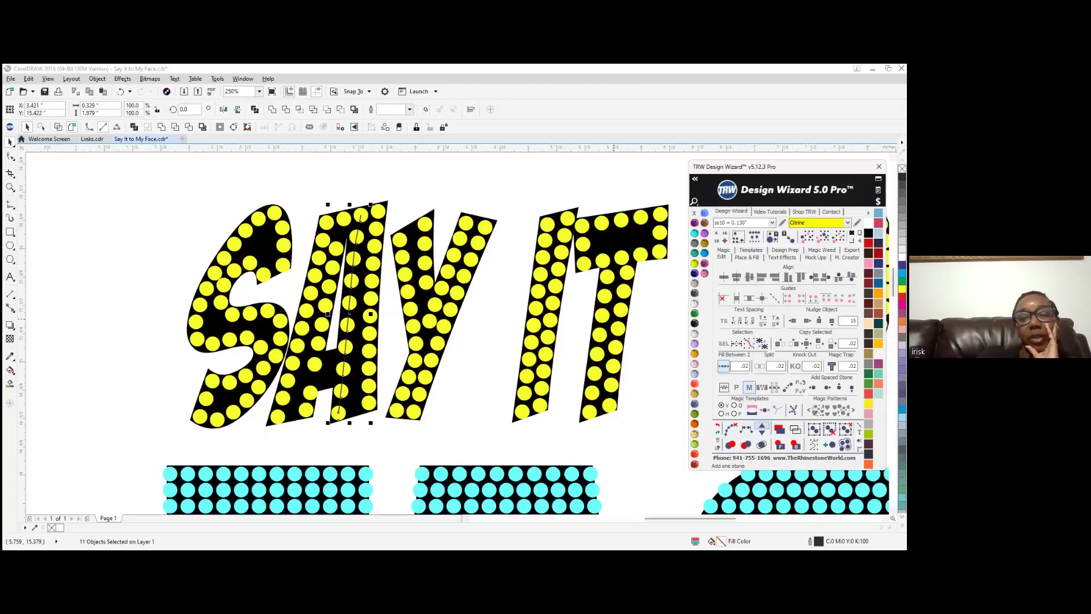
pyautogui.click(762, 430)
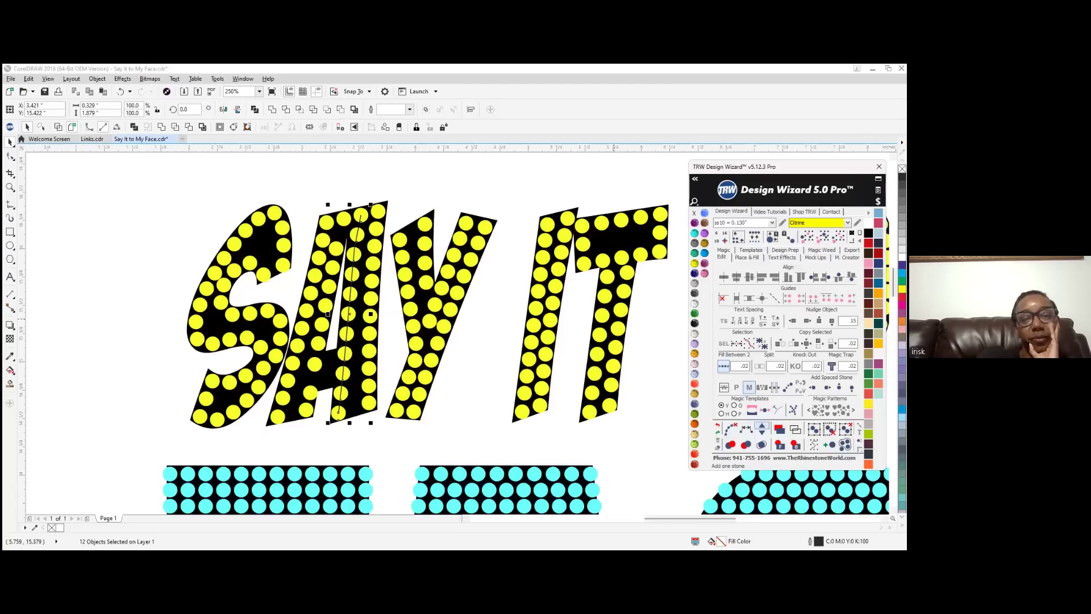
pyautogui.click(762, 429)
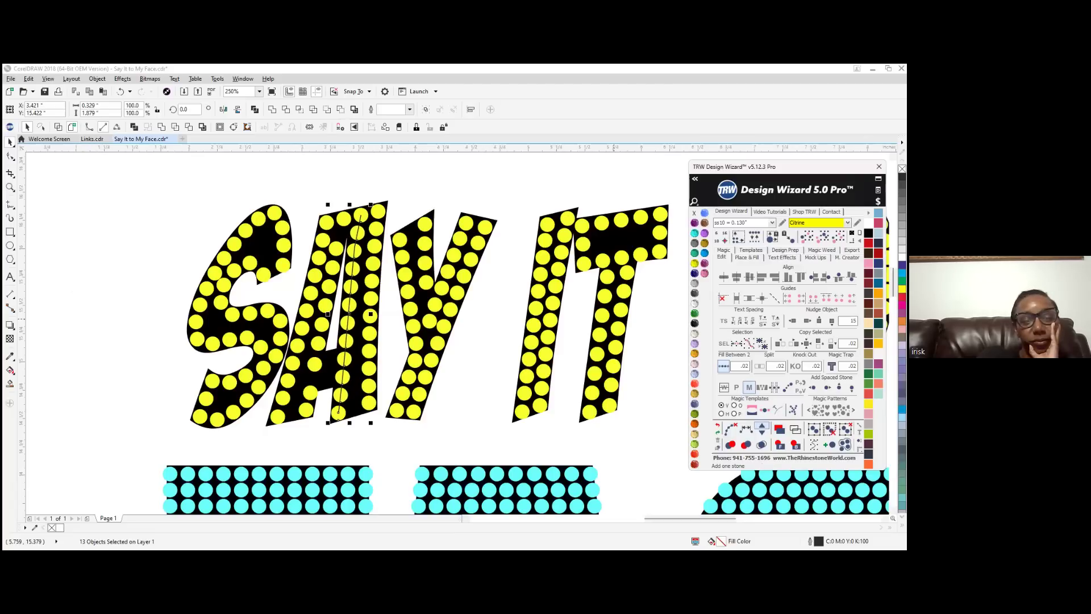
pyautogui.click(729, 431)
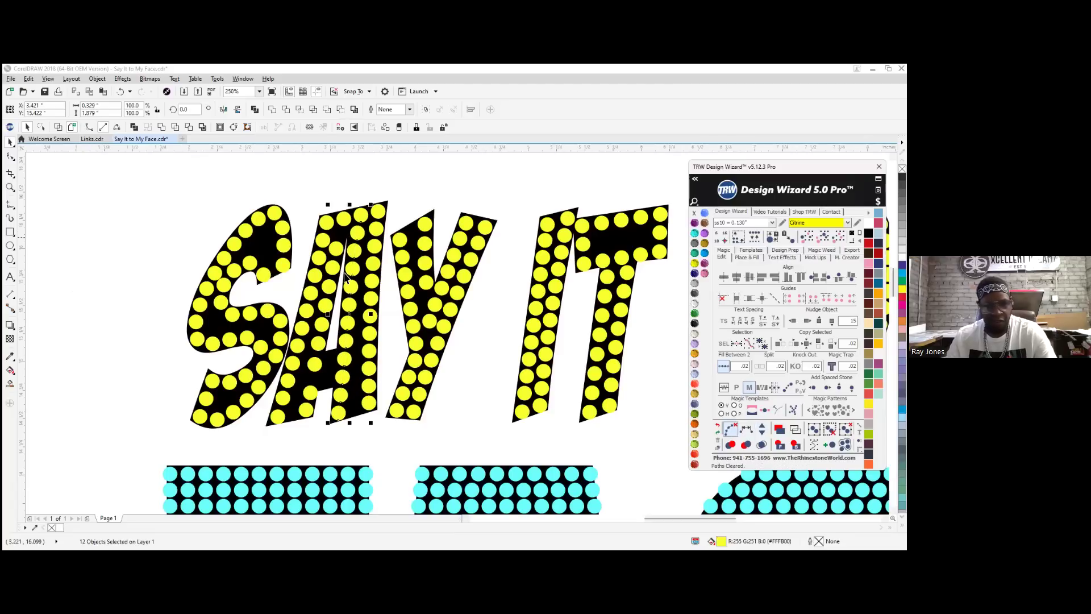
# Respace the inner column of stones down the A's left leg evenly, starting from its second top-edge stone, add three stones, and clear the path
pyautogui.click(343, 217)
pyautogui.keyDown('shift'); pyautogui.click(336, 251); pyautogui.keyUp('shift')
pyautogui.keyDown('shift'); pyautogui.click(332, 267); pyautogui.keyUp('shift')
pyautogui.keyDown('shift'); pyautogui.click(331, 289); pyautogui.keyUp('shift')
pyautogui.keyDown('shift'); pyautogui.click(323, 308); pyautogui.keyUp('shift')
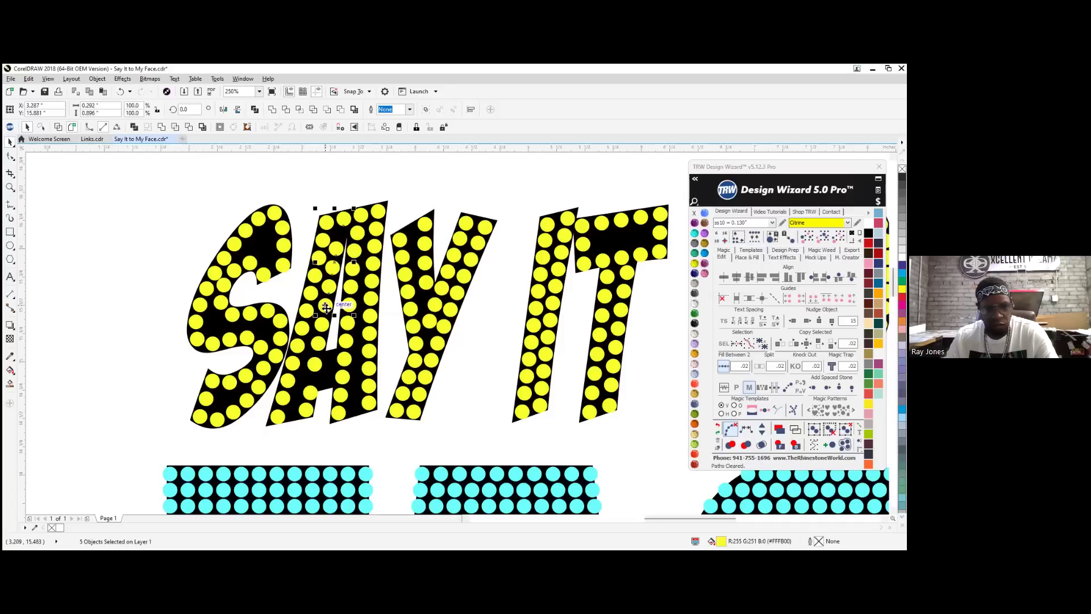
pyautogui.keyDown('shift'); pyautogui.click(323, 333); pyautogui.keyUp('shift')
pyautogui.keyDown('shift'); pyautogui.click(316, 348); pyautogui.keyUp('shift')
pyautogui.keyDown('shift'); pyautogui.click(314, 366); pyautogui.keyUp('shift')
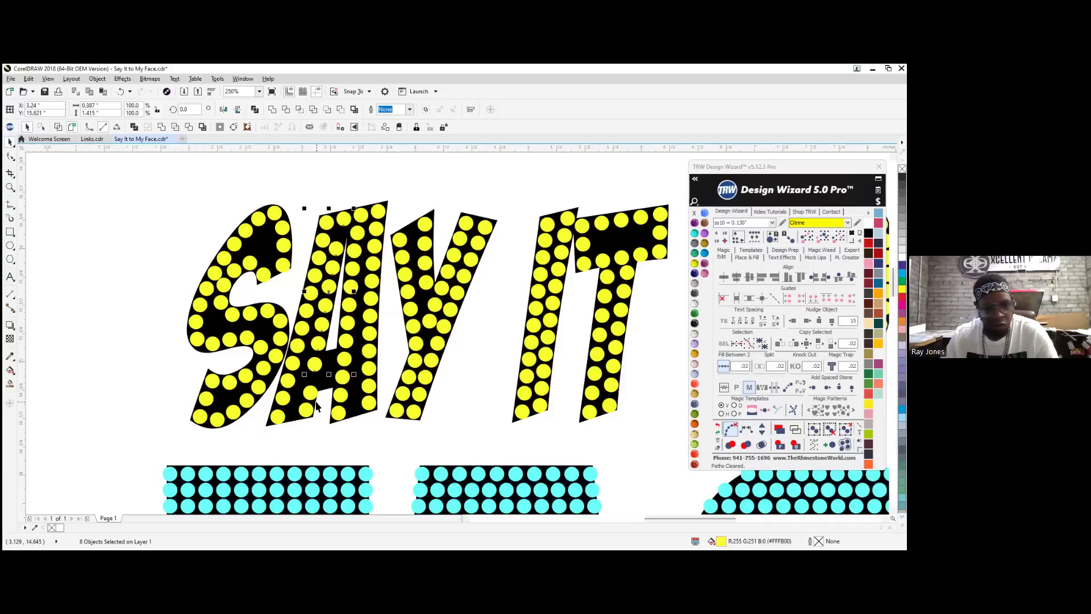
pyautogui.scroll(4, 318, 405)
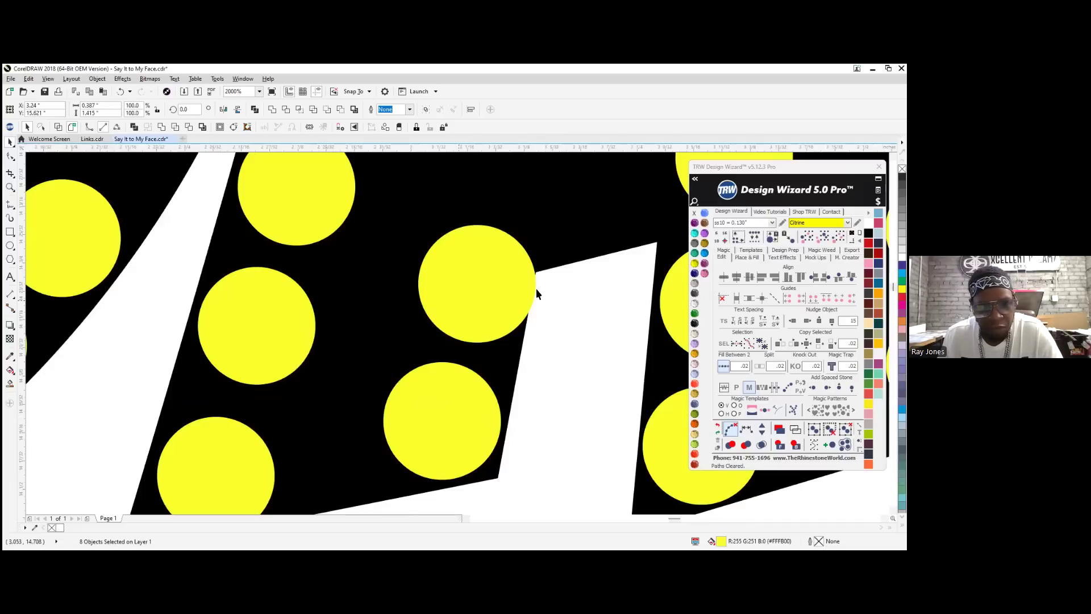
pyautogui.scroll(-1, 448, 276)
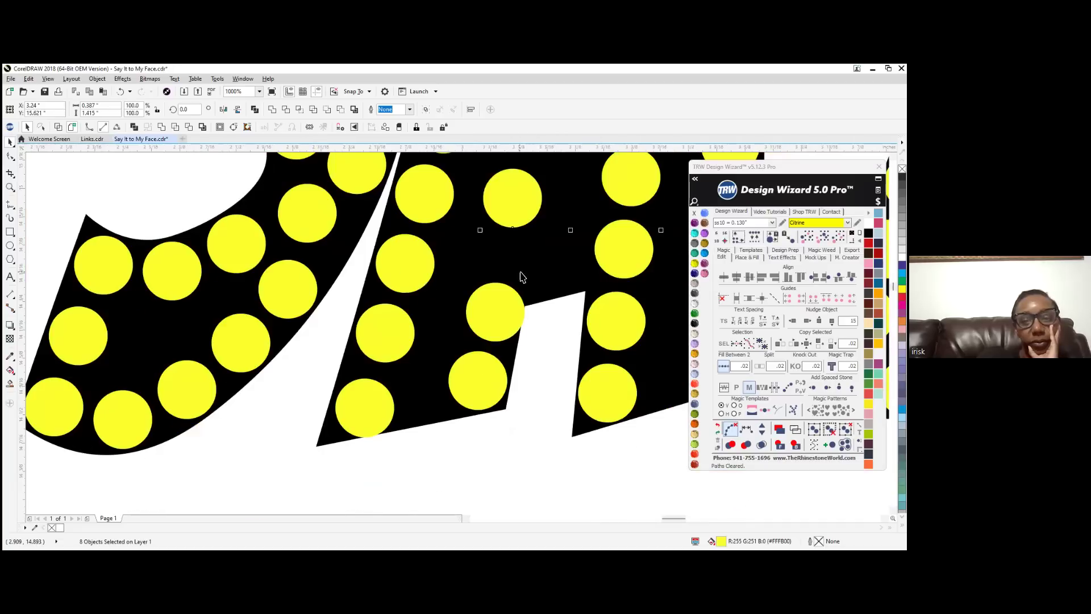
pyautogui.keyDown('shift'); pyautogui.click(480, 374); pyautogui.keyUp('shift')
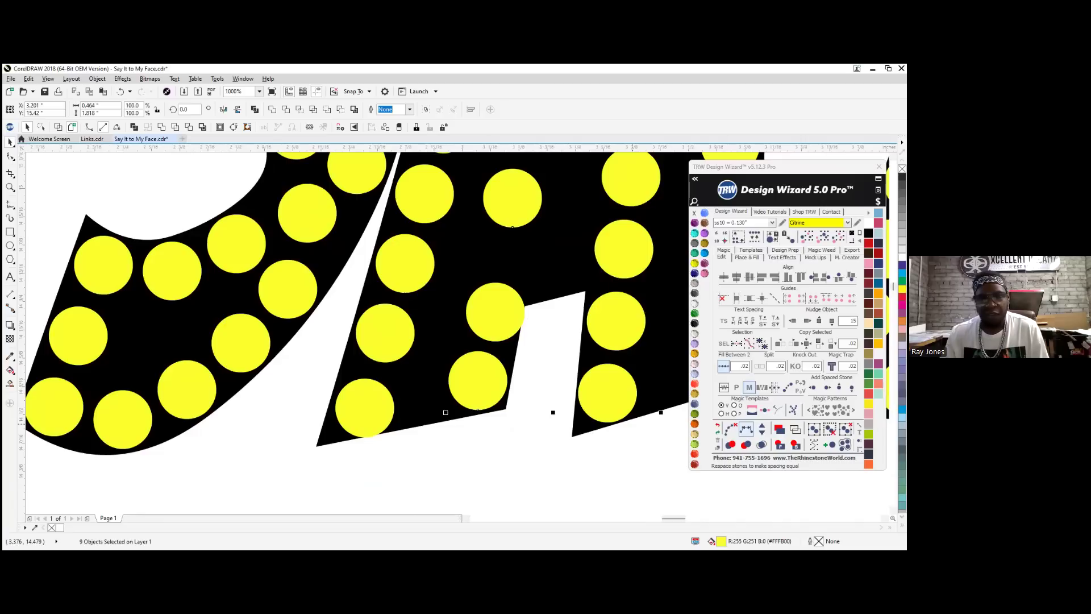
pyautogui.click(746, 429)
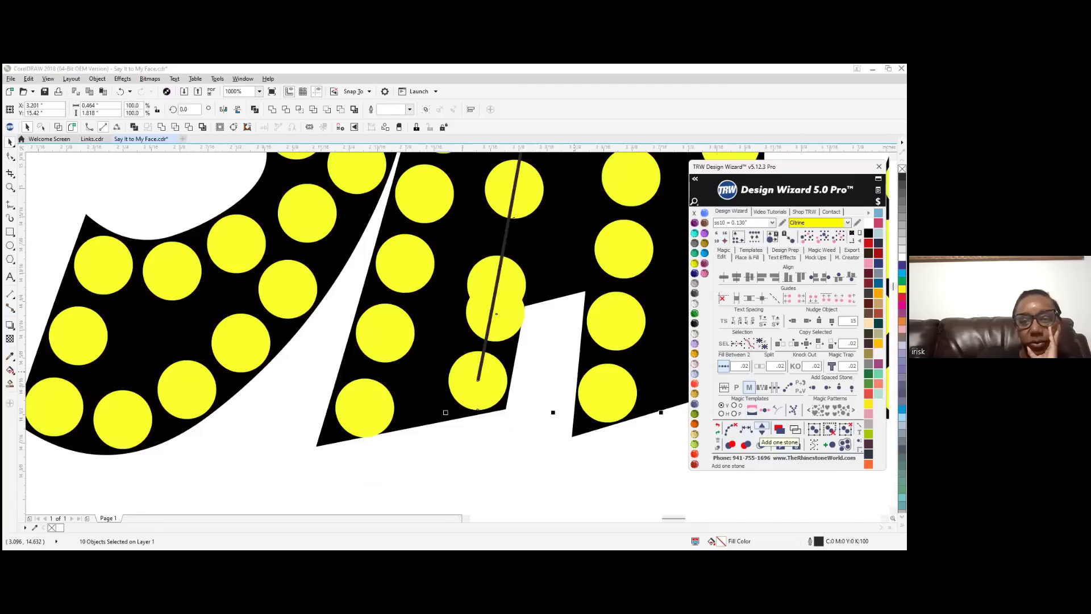
pyautogui.click(762, 429)
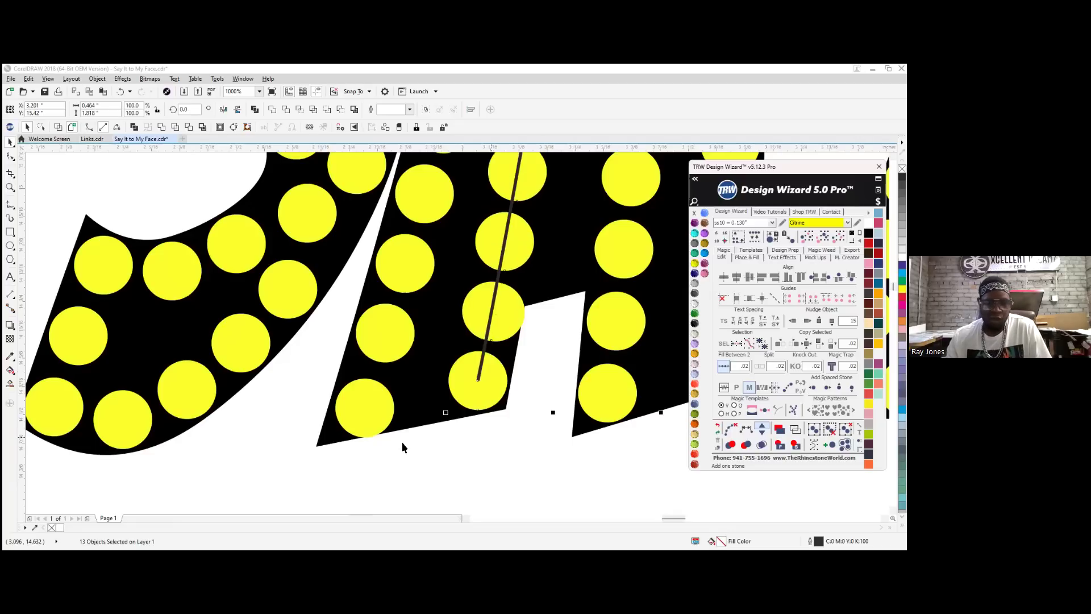
pyautogui.scroll(-4, 468, 432)
pyautogui.scroll(2, 457, 348)
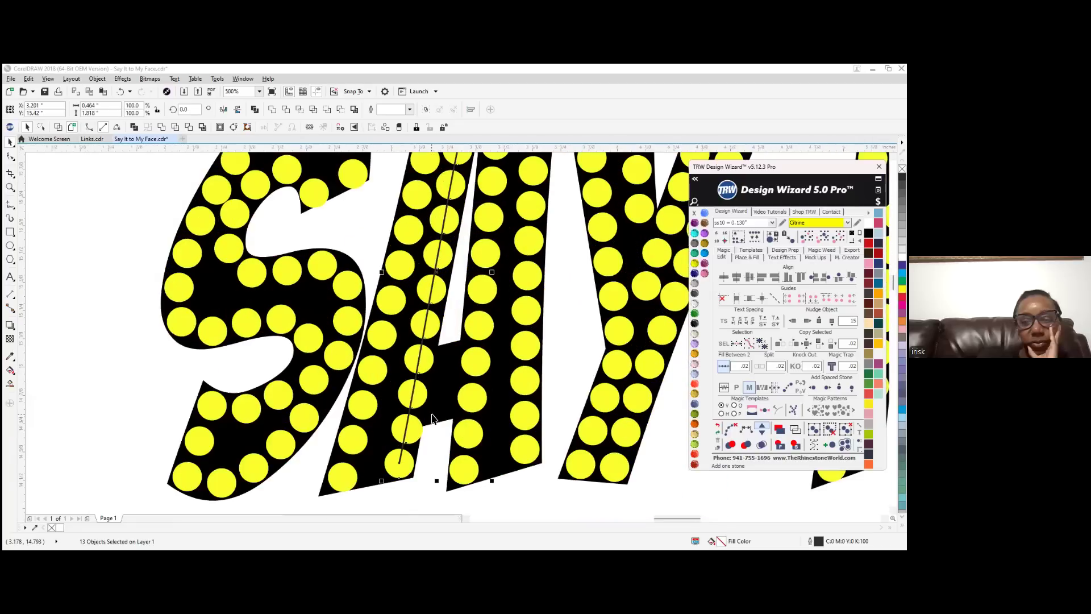
pyautogui.scroll(4, 414, 436)
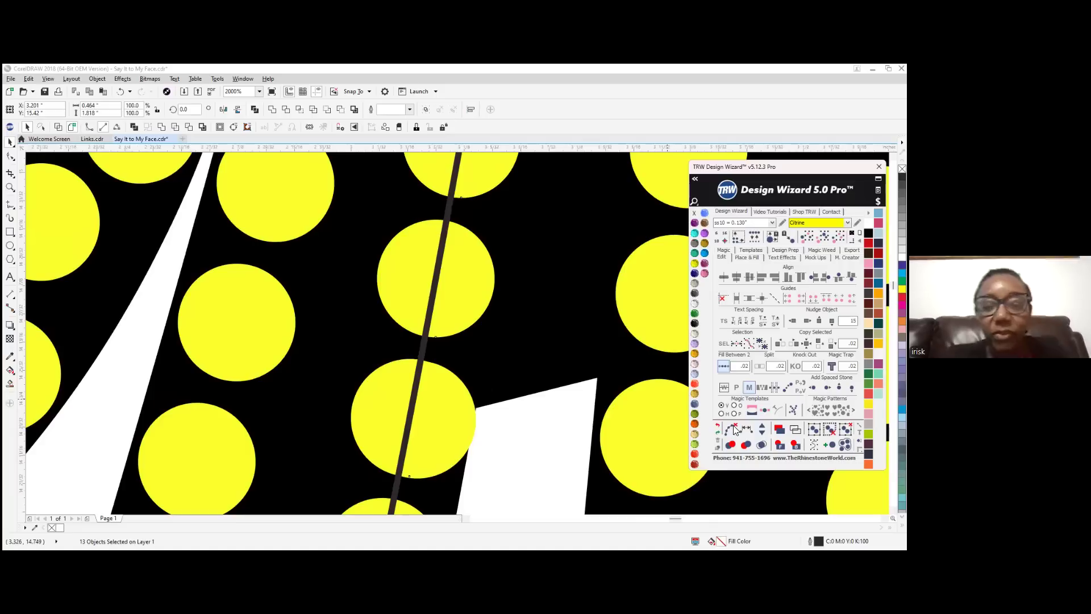
pyautogui.scroll(-4, 355, 398)
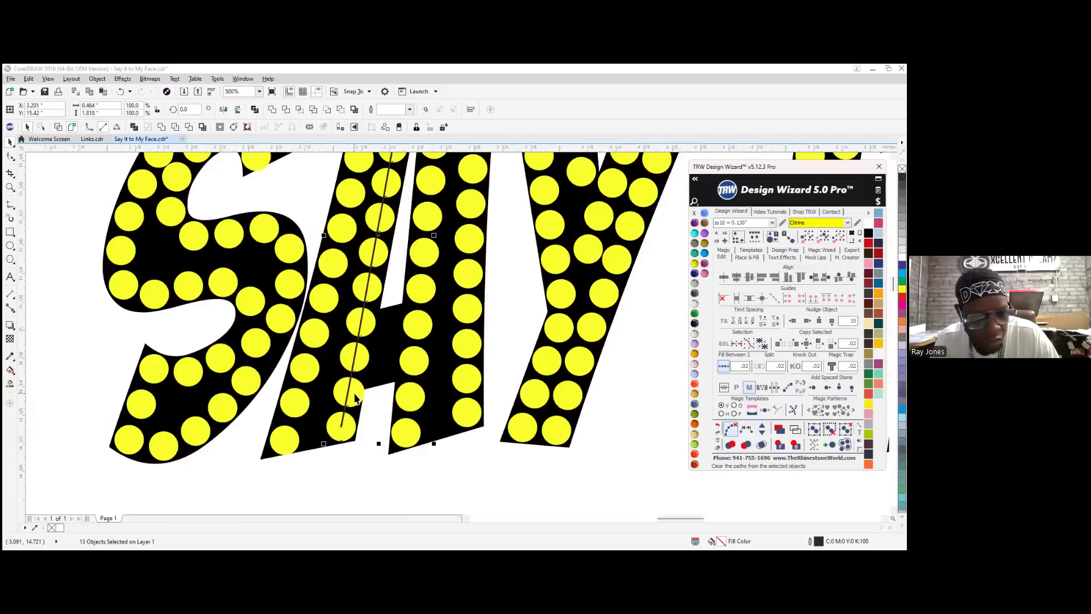
pyautogui.scroll(4, 352, 398)
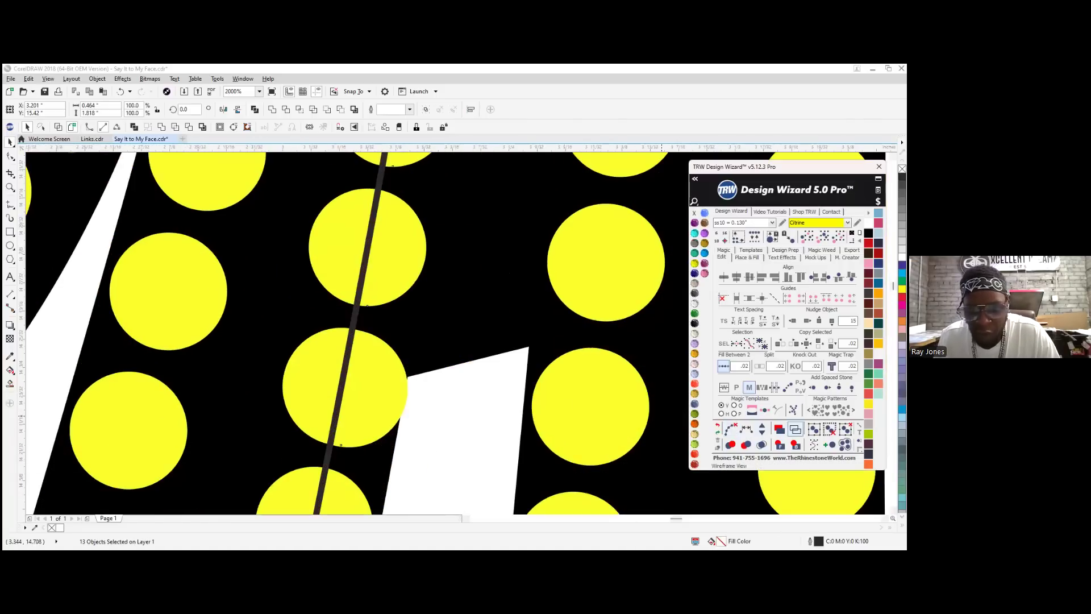
pyautogui.click(731, 430)
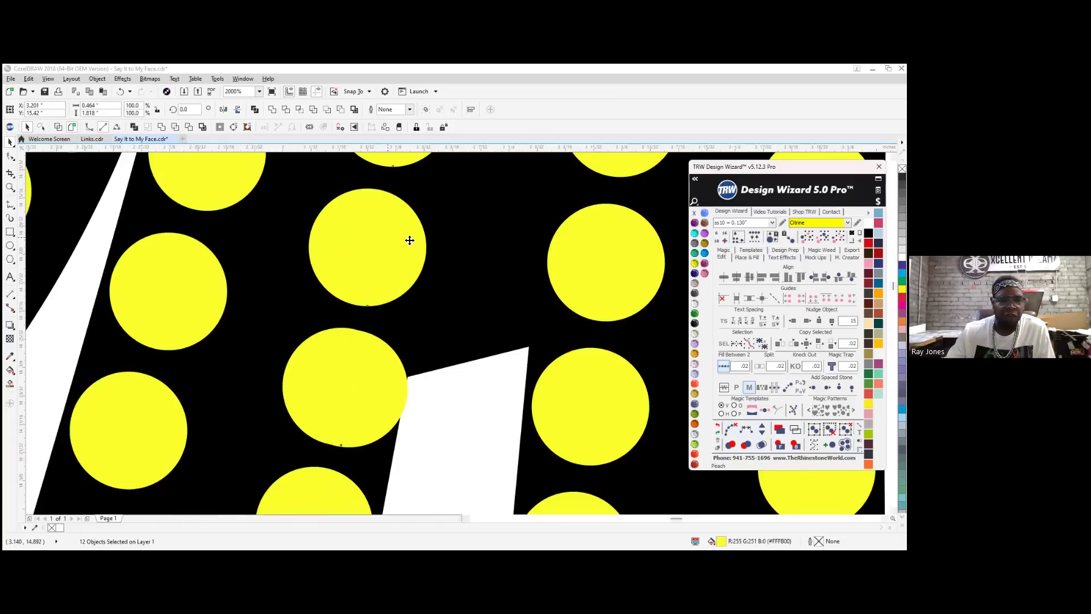
# Delete the duplicate stone overlapping another beside the notch under the crossbar on the A's left leg
pyautogui.scroll(-4, 392, 267)
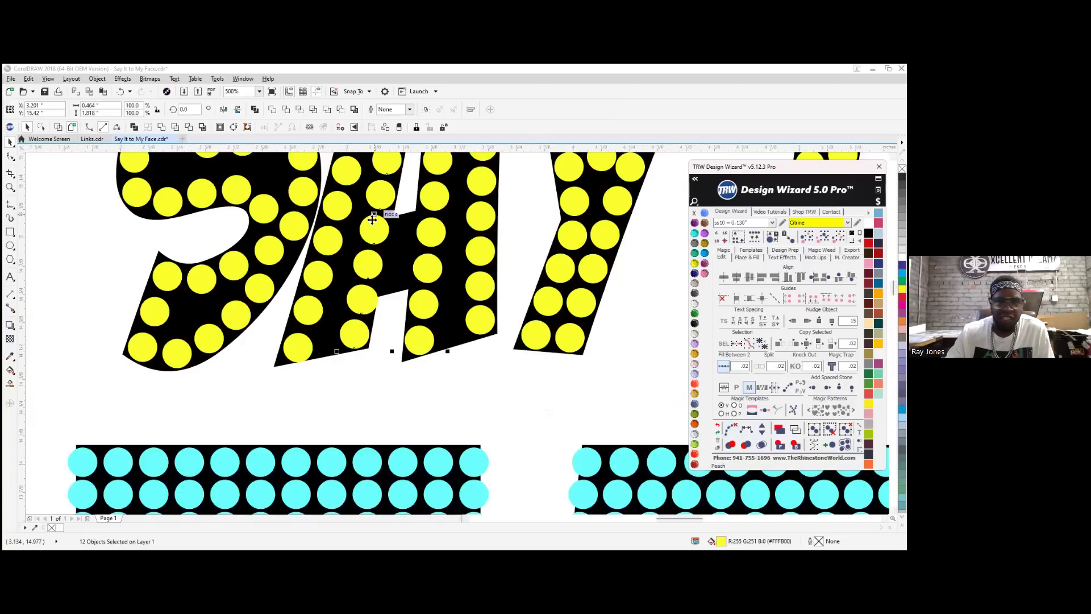
pyautogui.scroll(4, 366, 296)
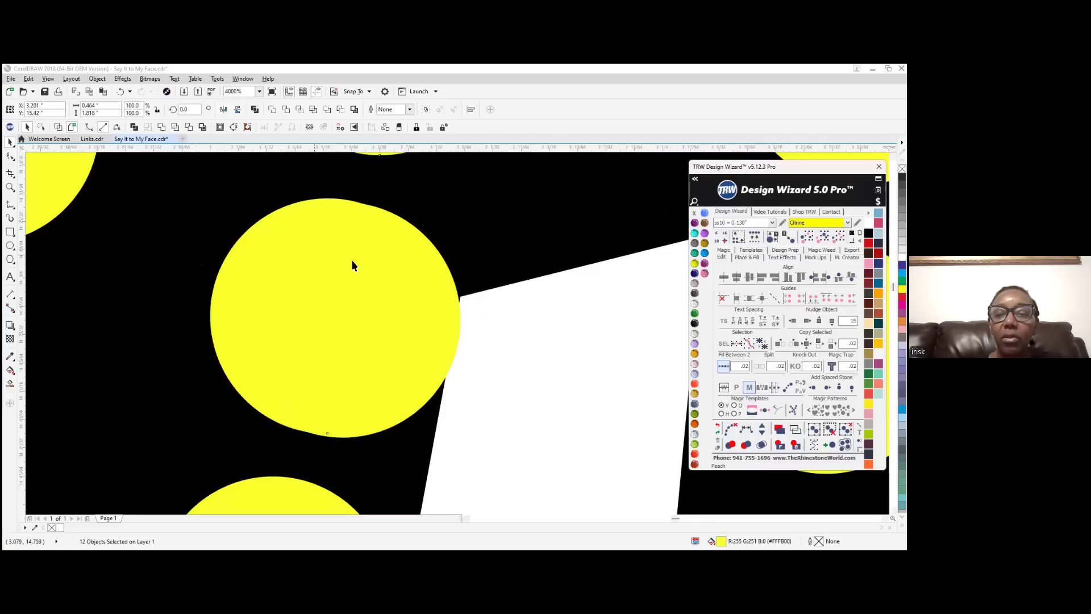
pyautogui.scroll(-3, 305, 366)
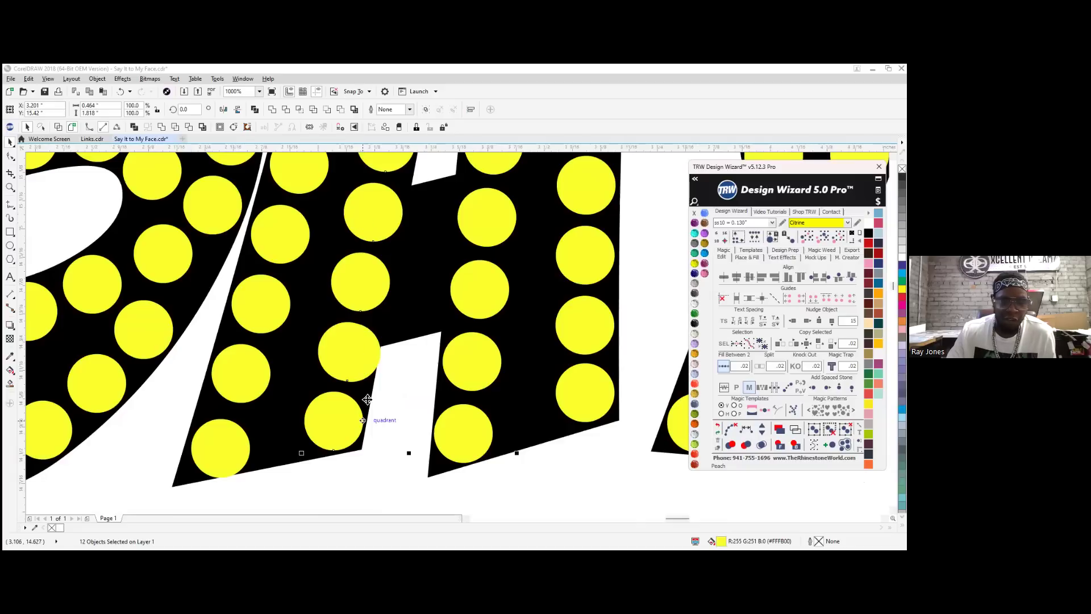
pyautogui.click(362, 352)
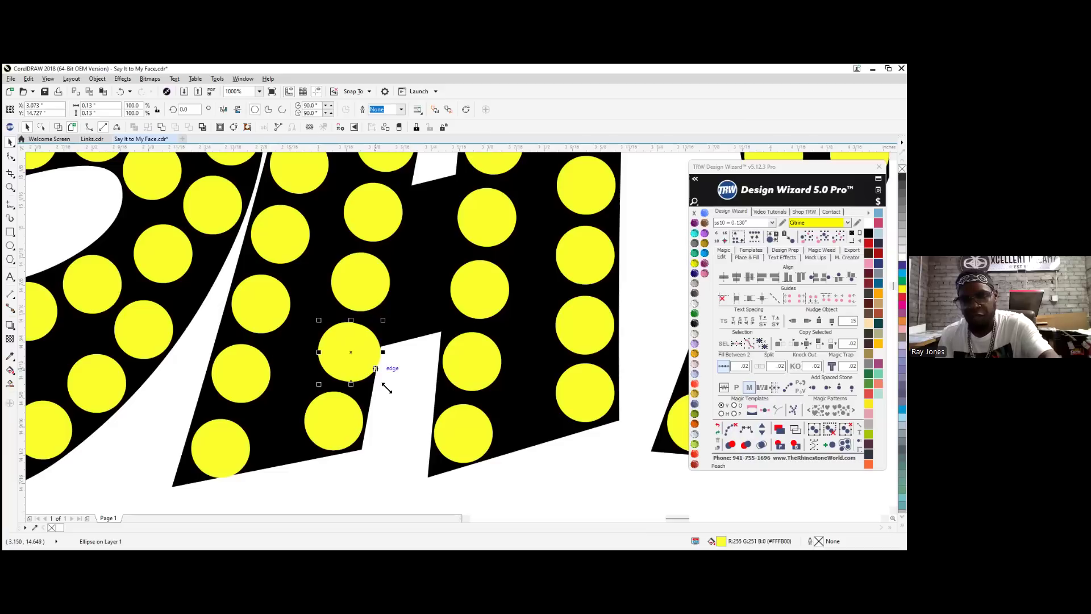
pyautogui.press('Escape')
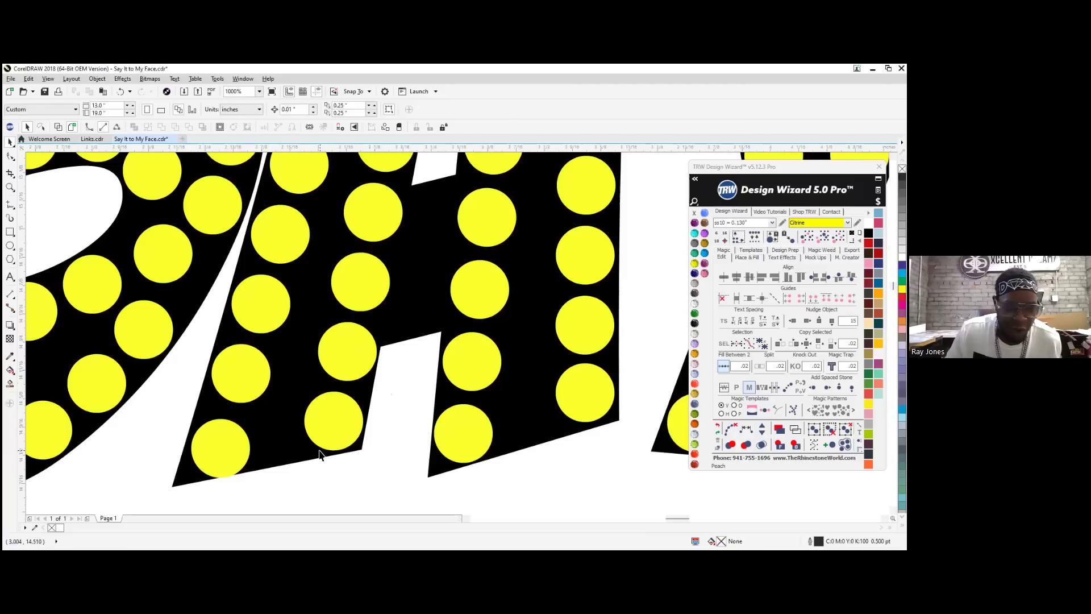
# Move the stone in the S's lower bend outward so it sits just inside the edge facing the A
pyautogui.scroll(-5, 339, 485)
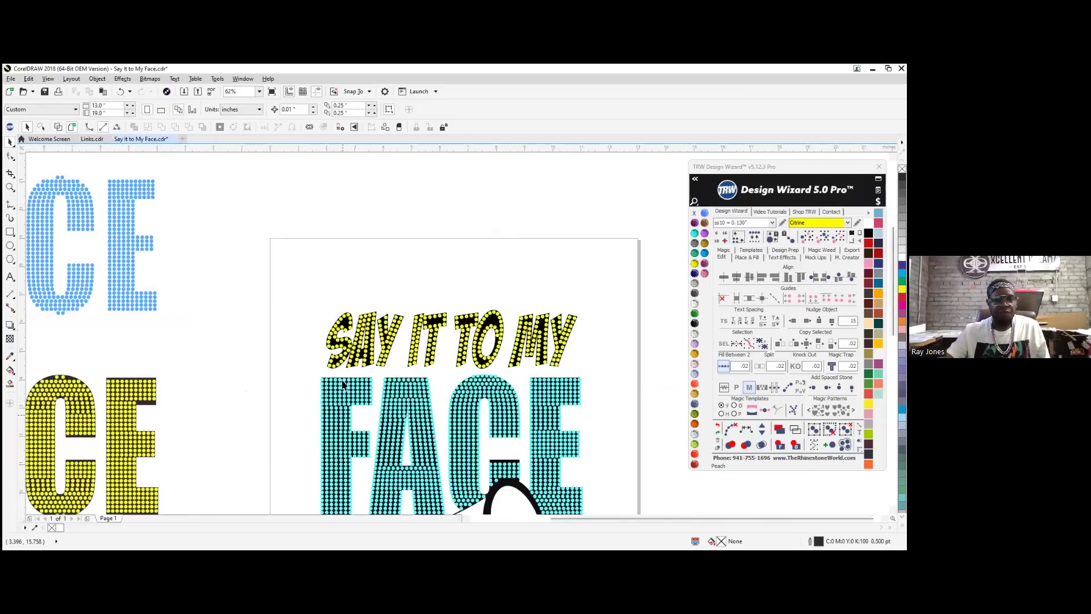
pyautogui.scroll(1, 352, 355)
pyautogui.scroll(1, 388, 323)
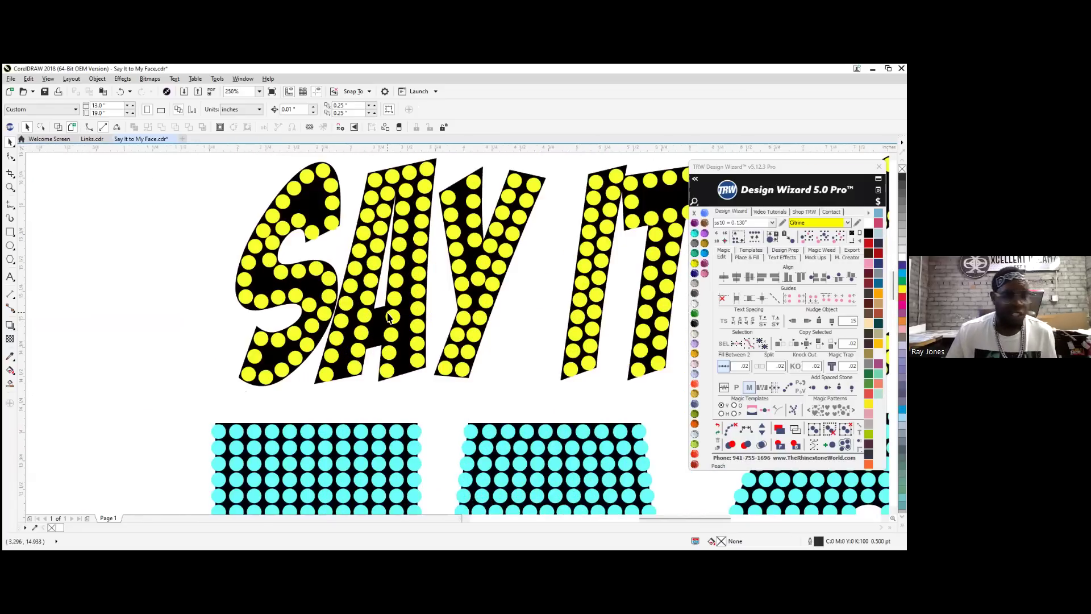
pyautogui.scroll(1, 412, 348)
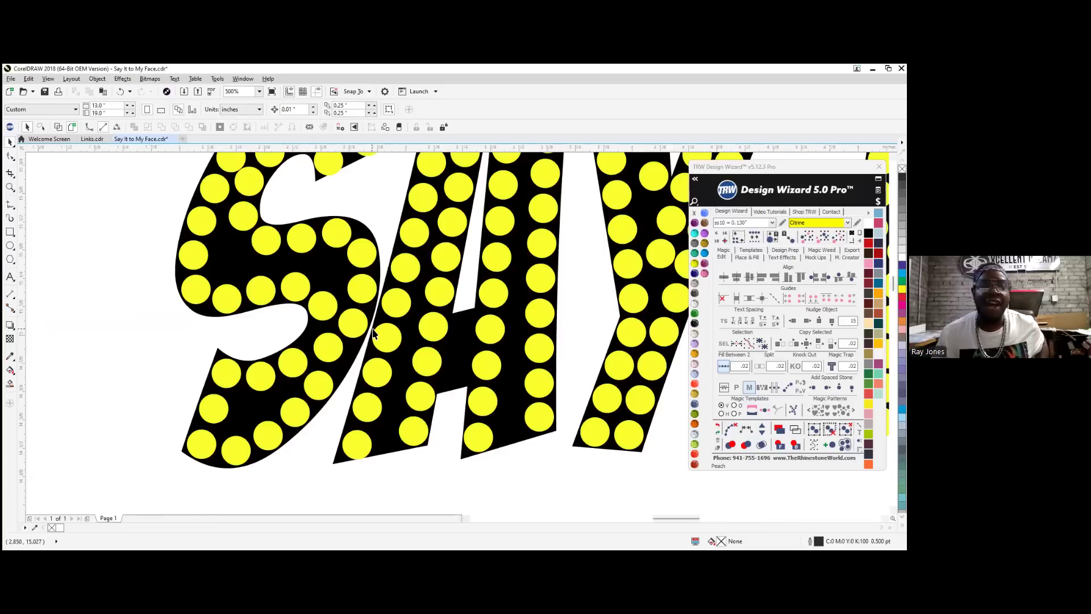
pyautogui.scroll(-1, 376, 358)
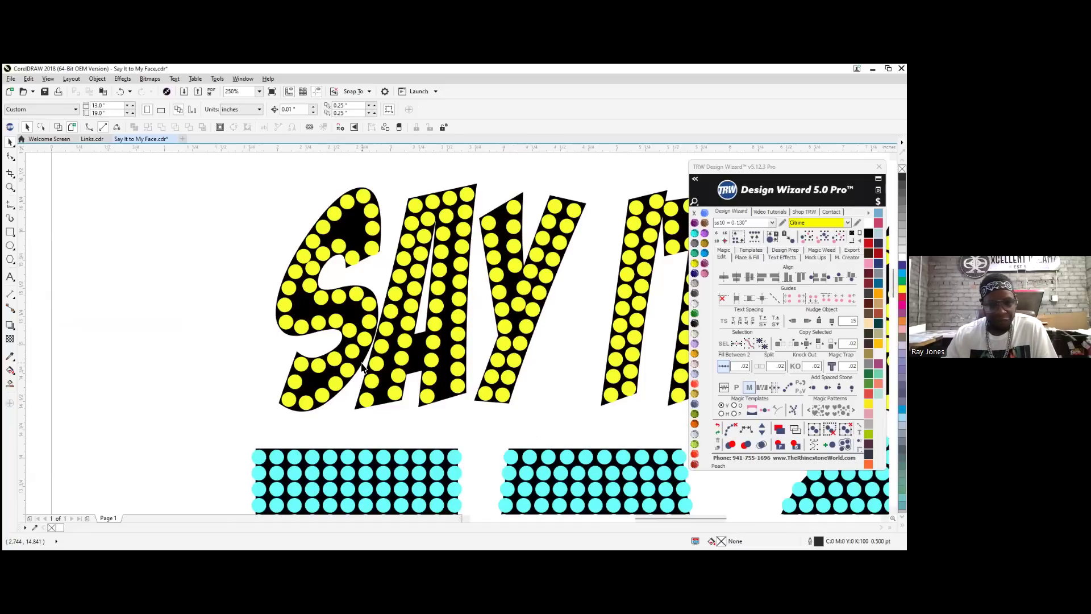
pyautogui.scroll(5, 319, 422)
pyautogui.scroll(2, 284, 294)
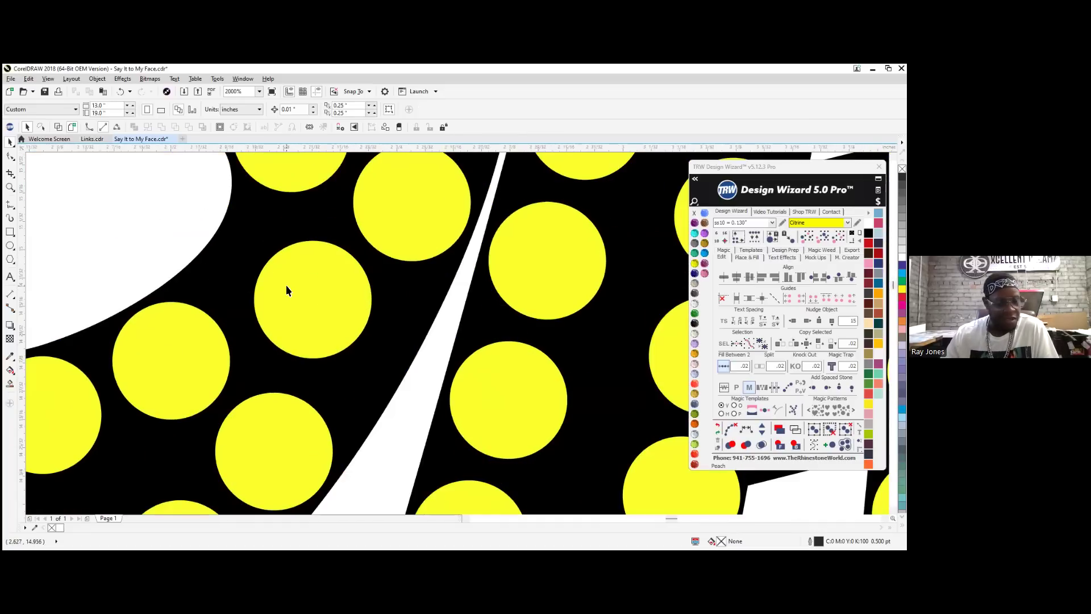
pyautogui.moveTo(331, 310); pyautogui.dragTo(379, 338)
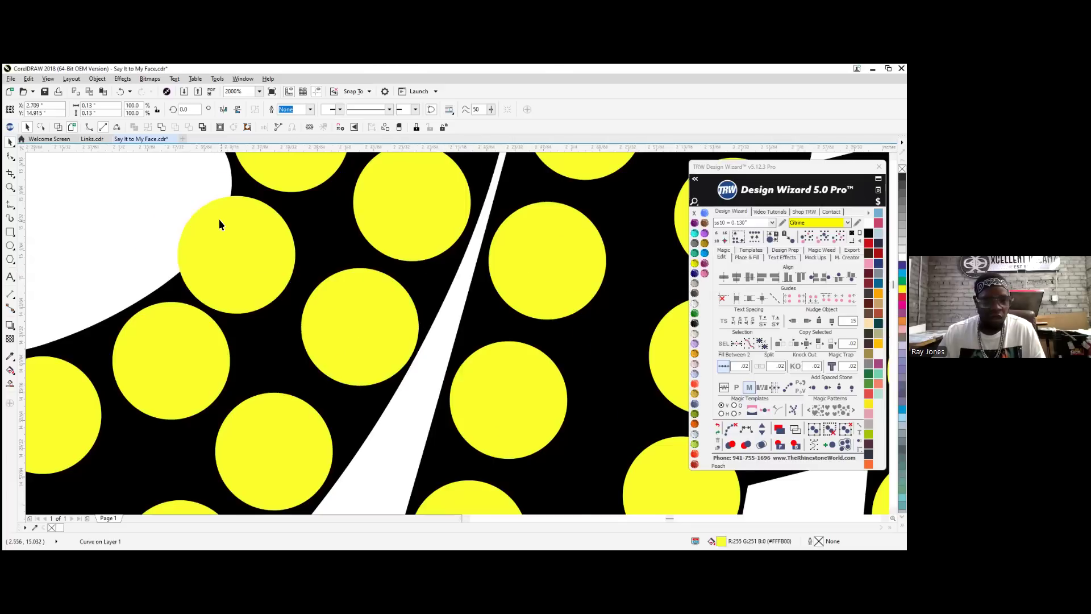
# Place an extra stone at the inner edge of the S's lower bend to fill the gap, and deselect it
pyautogui.scroll(2, 220, 220)
pyautogui.moveTo(251, 291); pyautogui.dragTo(270, 289)
pyautogui.scroll(-10, 262, 301)
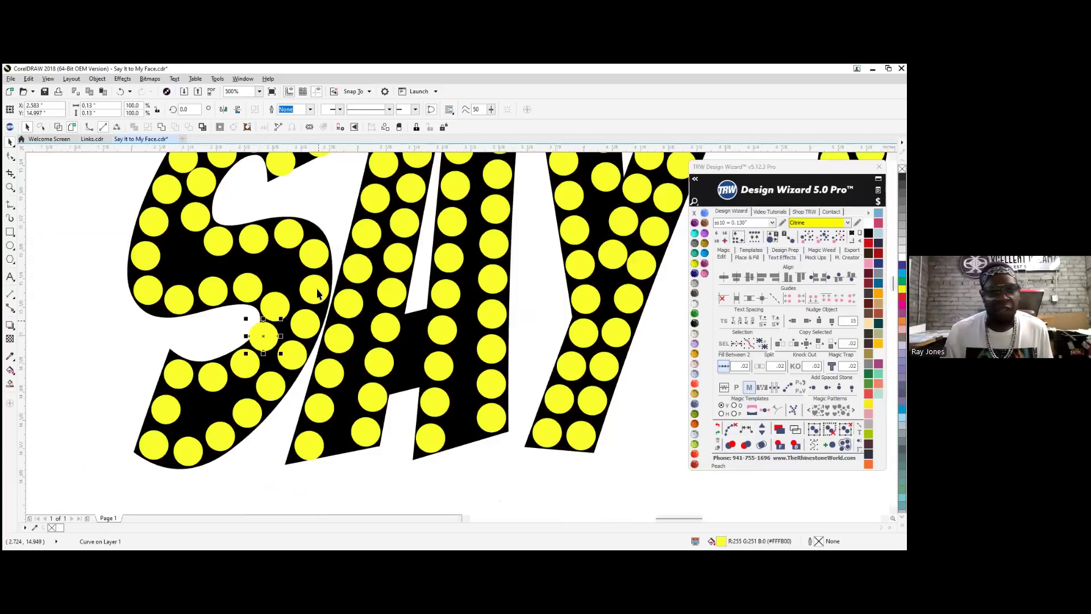
pyautogui.click(208, 266)
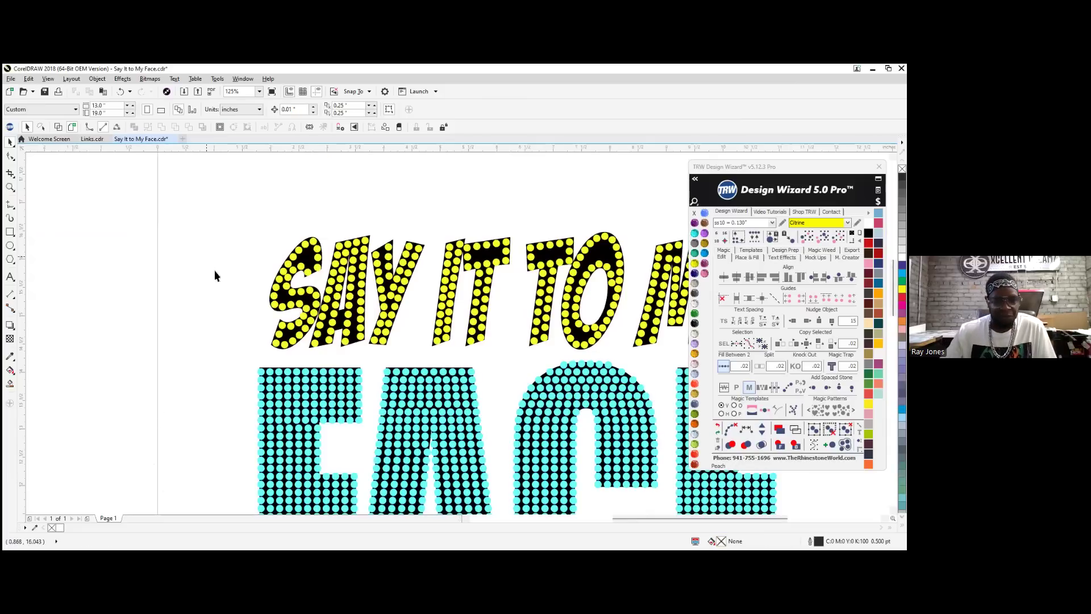
# Place an extra stone in the middle of the A's crossbar, between the inner stone columns of its two legs
pyautogui.scroll(8, 281, 333)
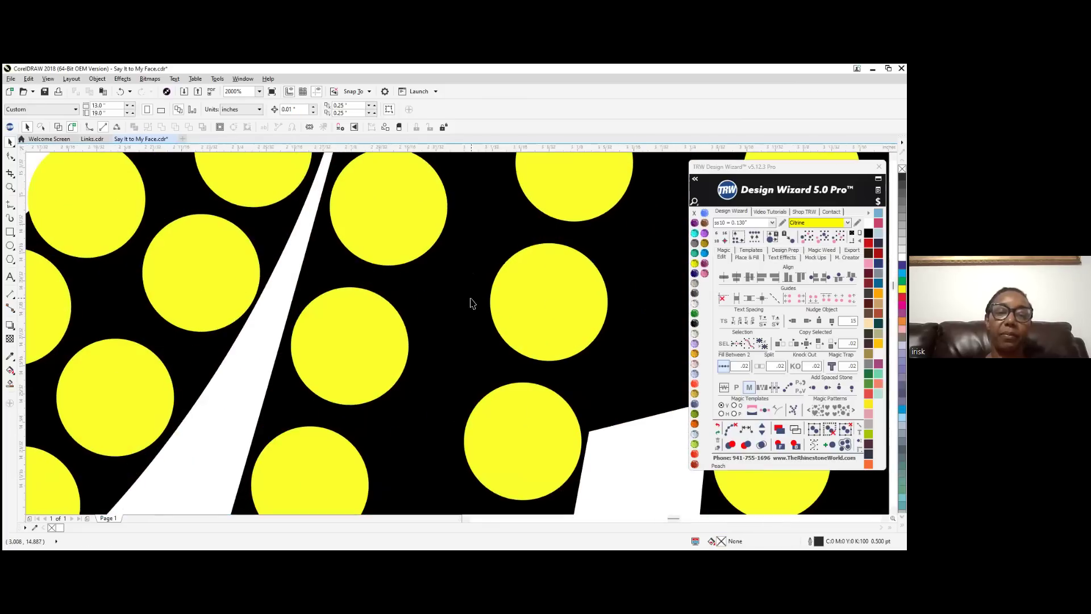
pyautogui.scroll(-2, 468, 341)
pyautogui.scroll(2, 561, 292)
pyautogui.moveTo(651, 230); pyautogui.dragTo(536, 297)
pyautogui.scroll(-10, 536, 297)
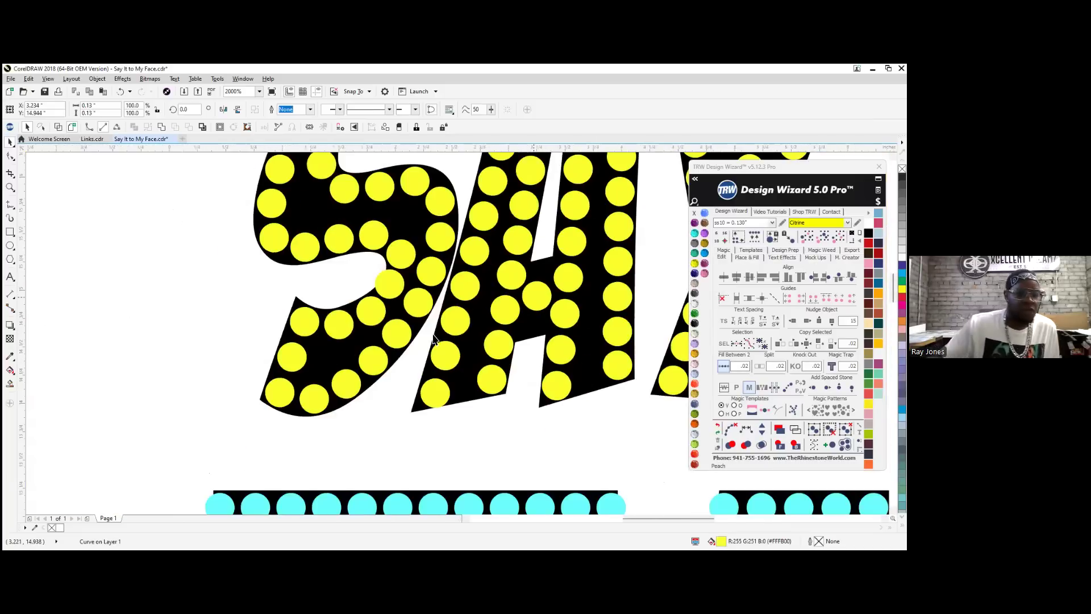
# Examine the stone layout across the whole design, checking the SAY IT TO MY lettering and the stone fill of the FACE letters
pyautogui.click(440, 224)
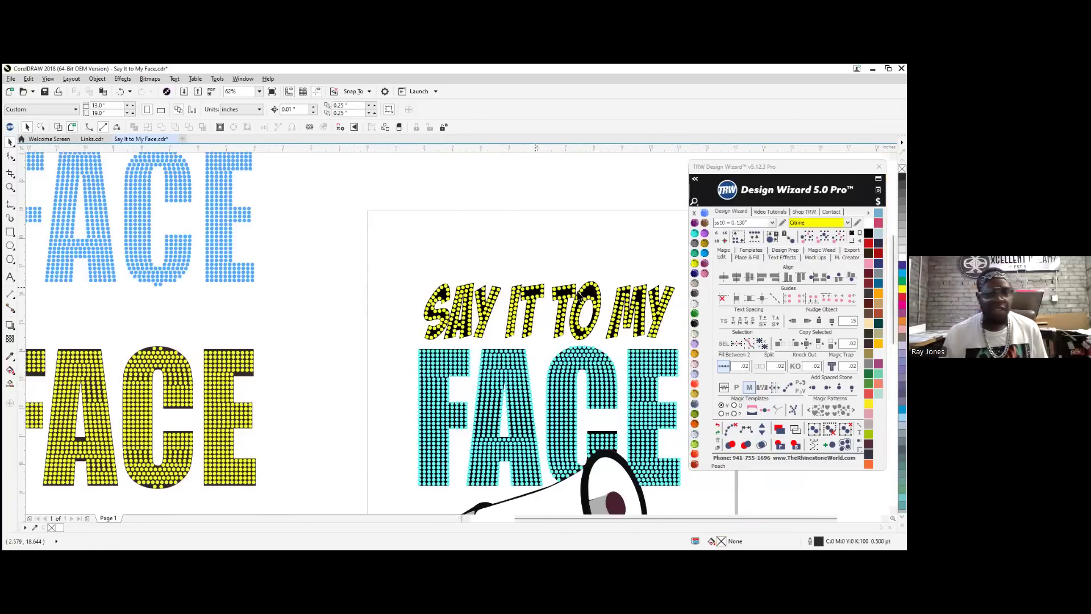
pyautogui.scroll(-2, 564, 269)
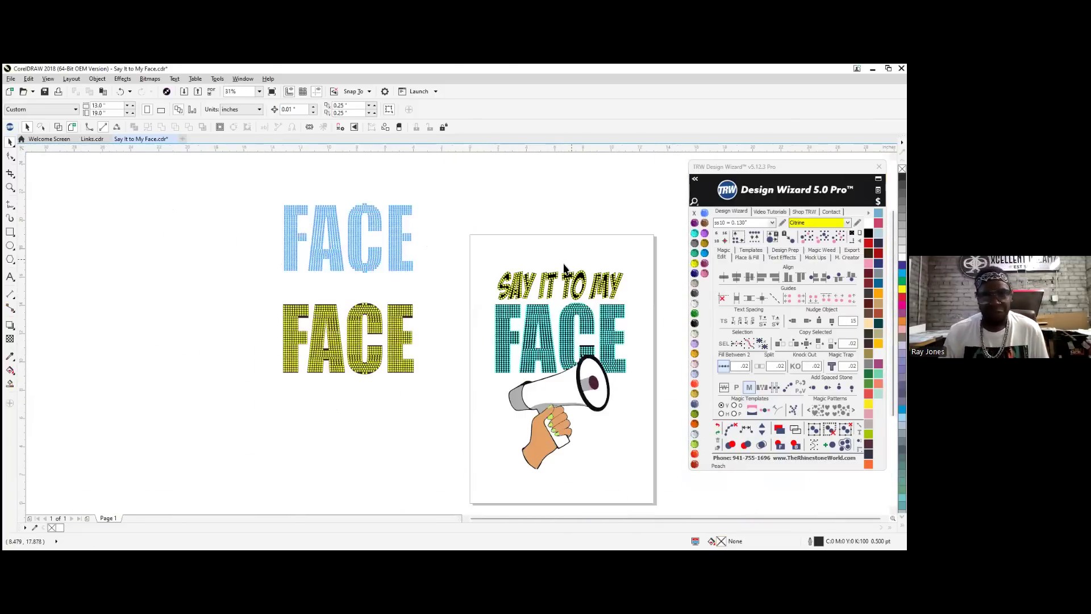
pyautogui.scroll(2, 572, 356)
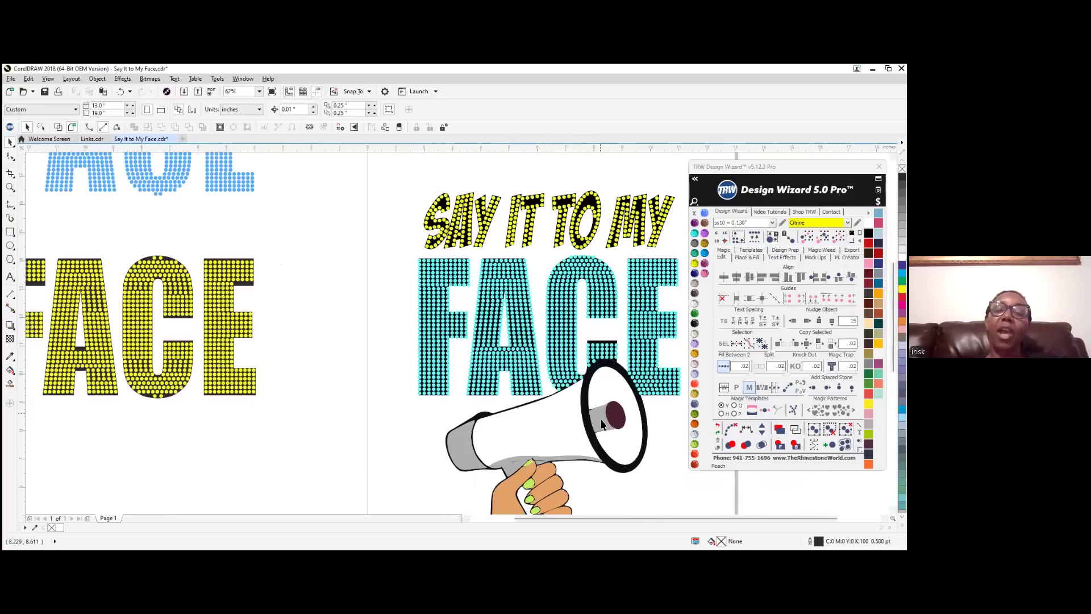
pyautogui.scroll(-2, 545, 421)
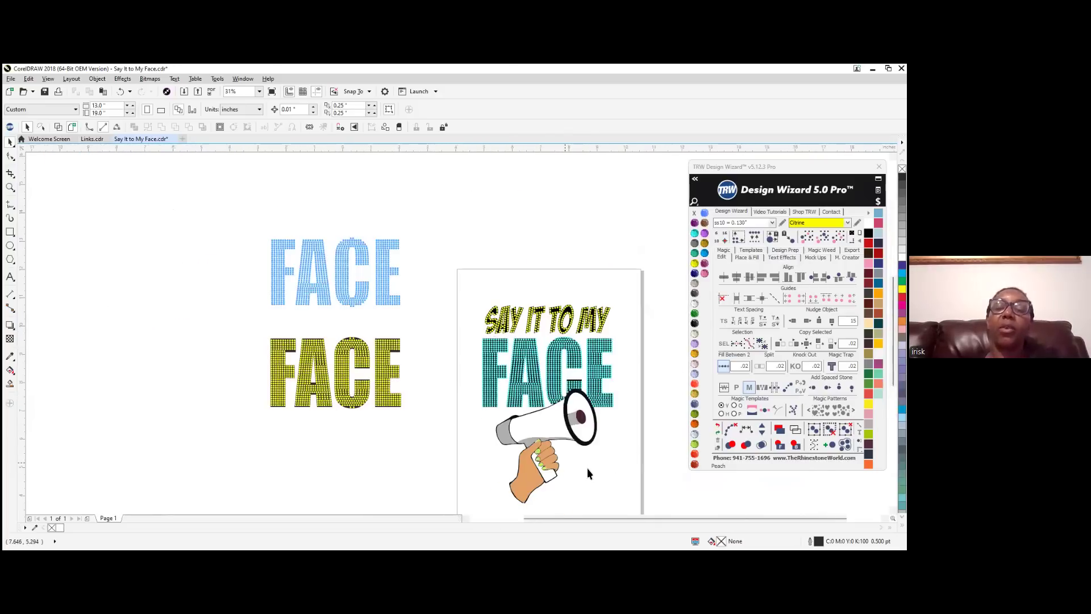
pyautogui.scroll(2, 588, 473)
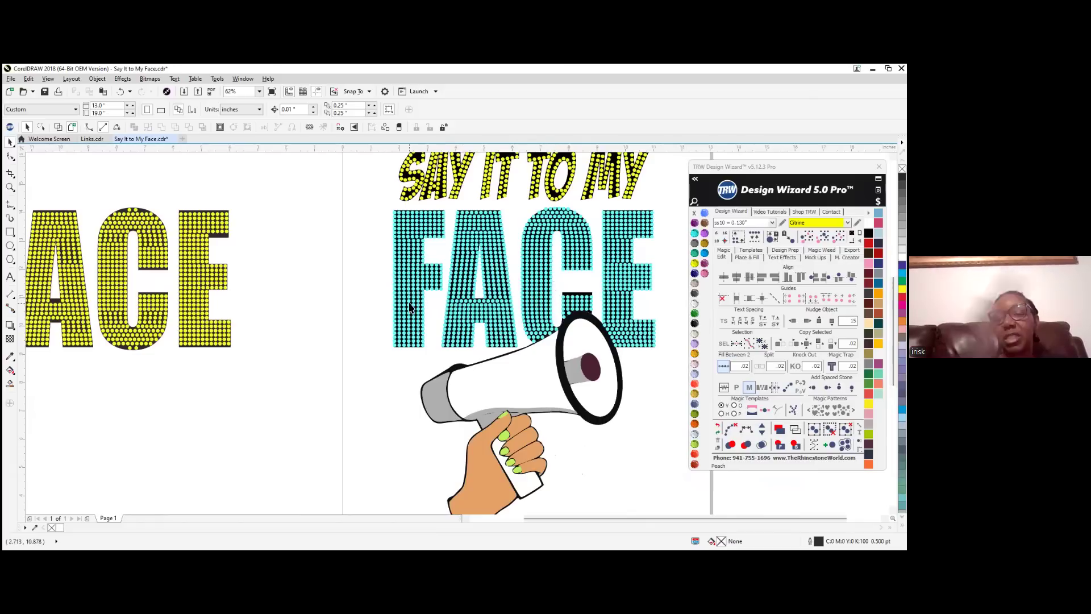
pyautogui.scroll(-2, 413, 306)
pyautogui.scroll(2, 437, 264)
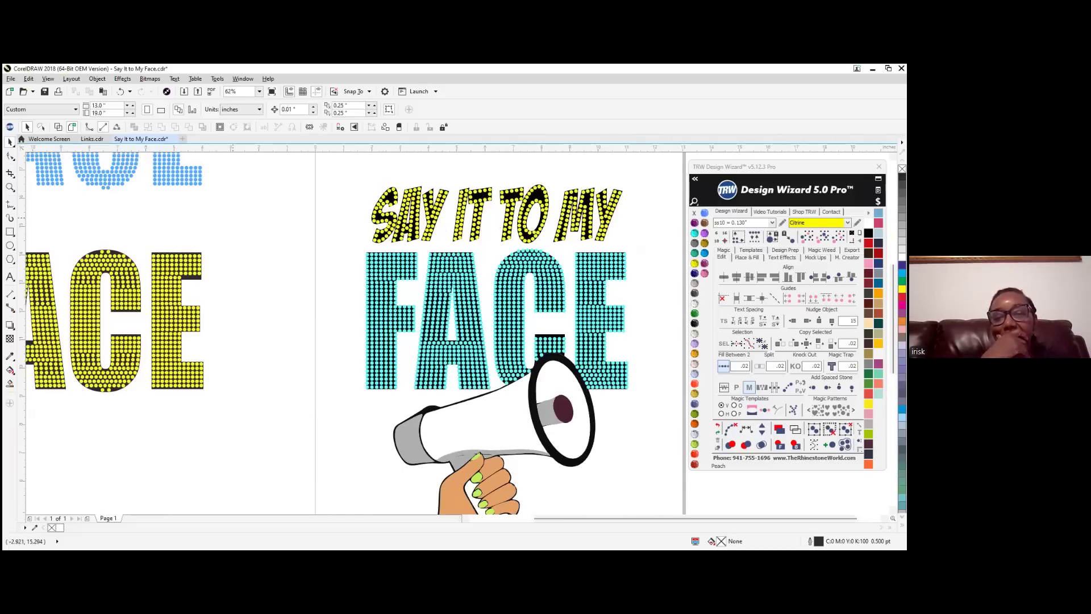
pyautogui.scroll(2, 471, 200)
pyautogui.scroll(3, 471, 200)
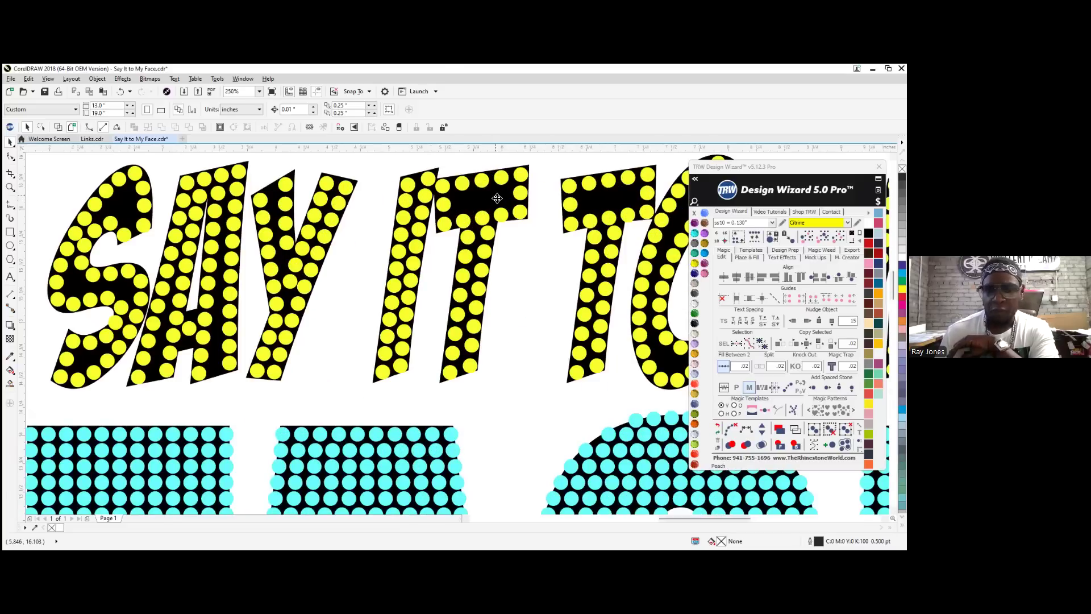
pyautogui.click(497, 204)
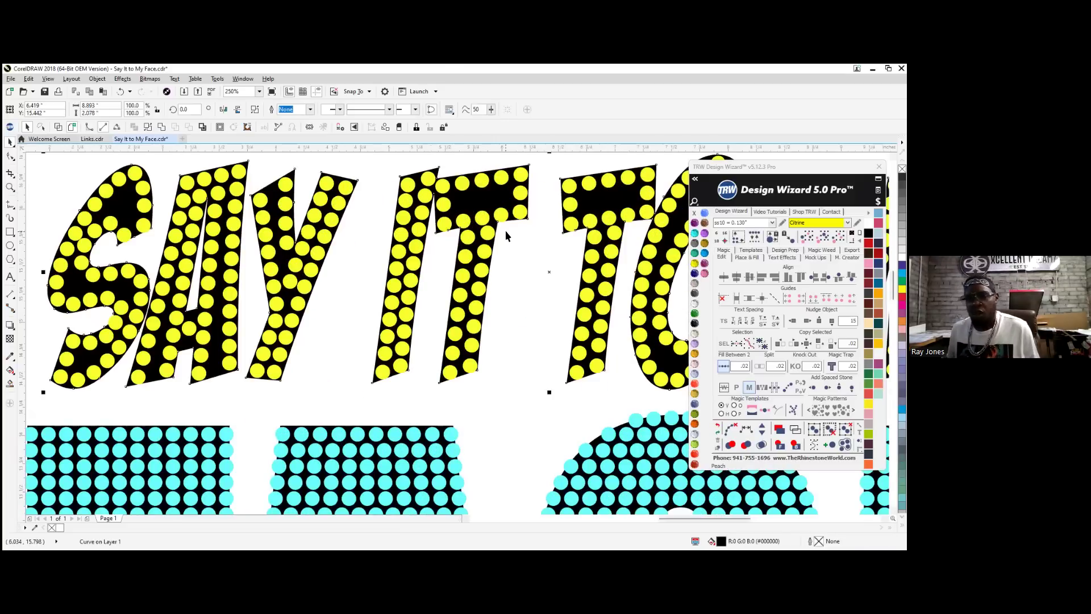
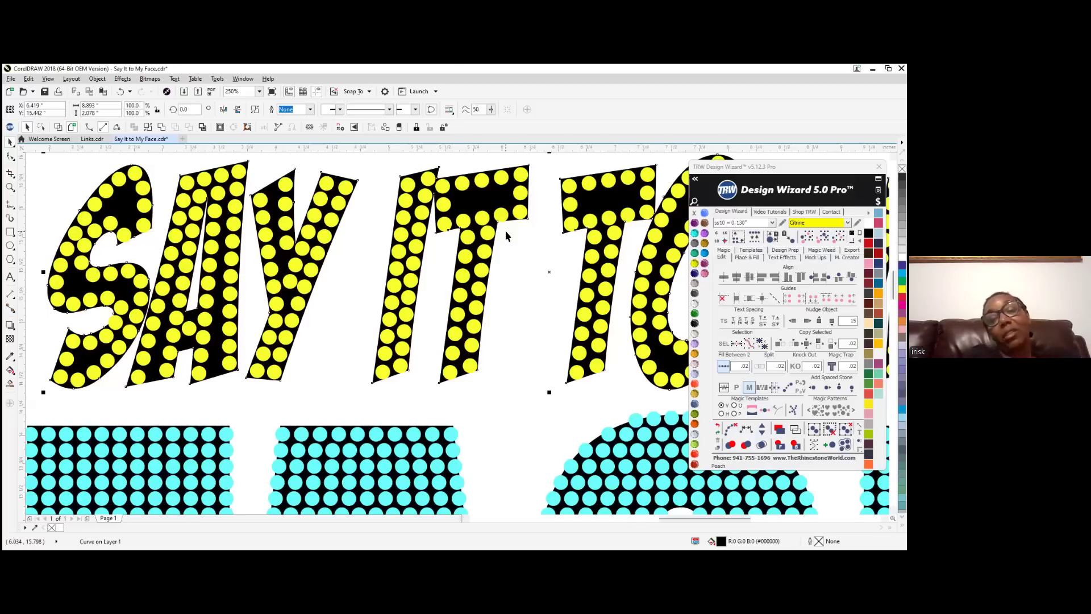
pyautogui.click(363, 261)
pyautogui.scroll(-4, 364, 275)
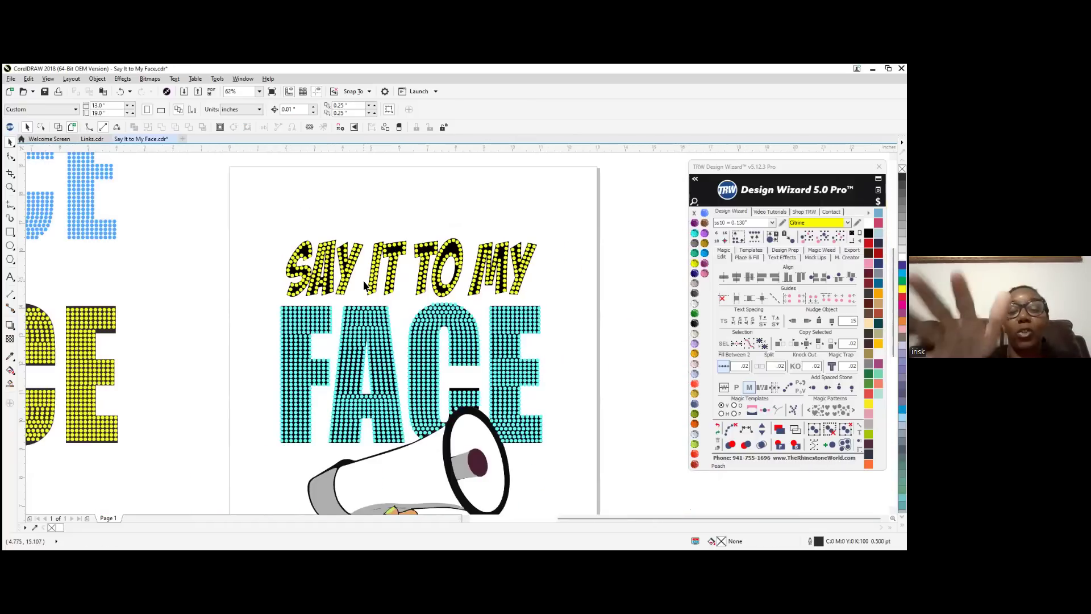
pyautogui.scroll(2, 396, 280)
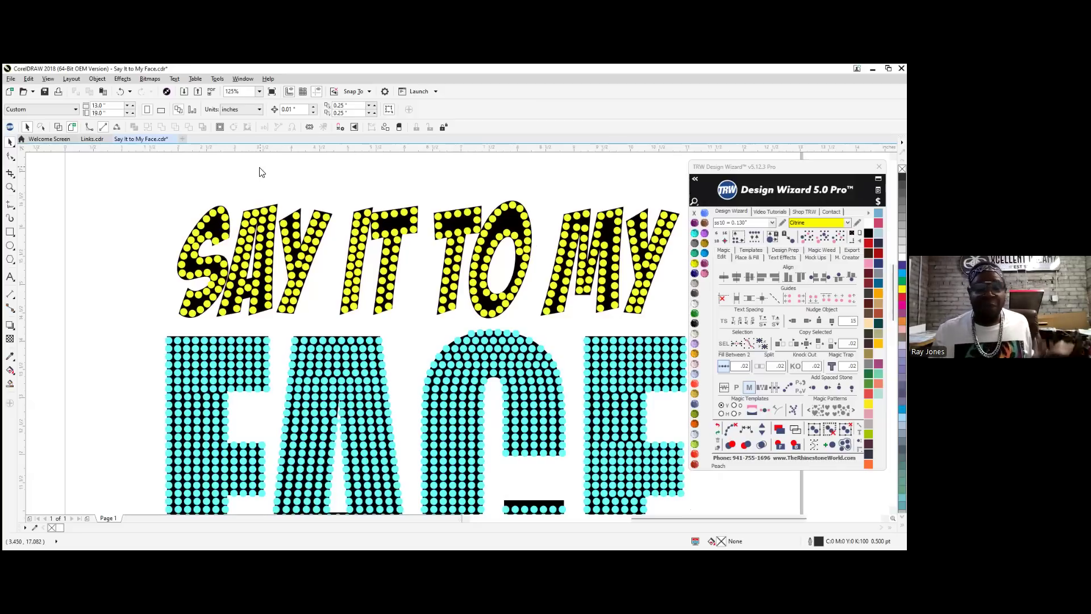
pyautogui.scroll(-1, 87, 170)
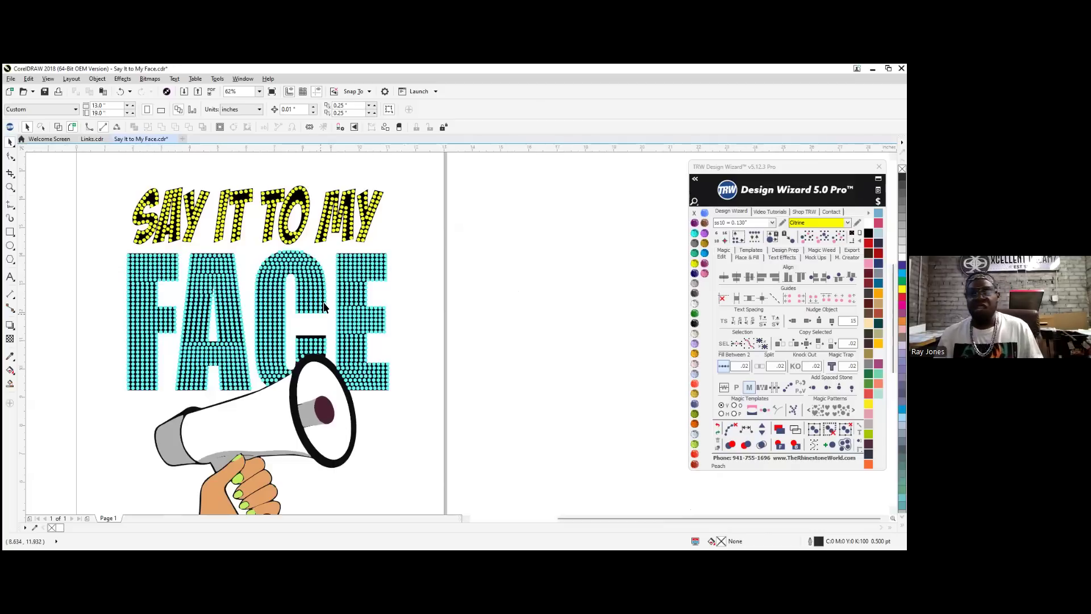
pyautogui.scroll(1, 298, 275)
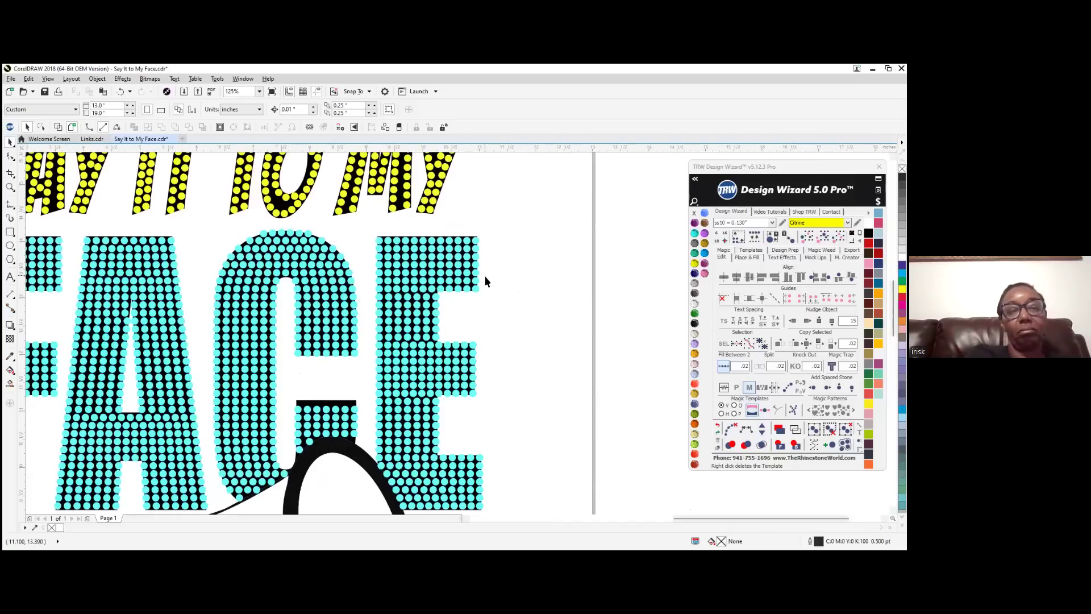
pyautogui.scroll(-1, 485, 275)
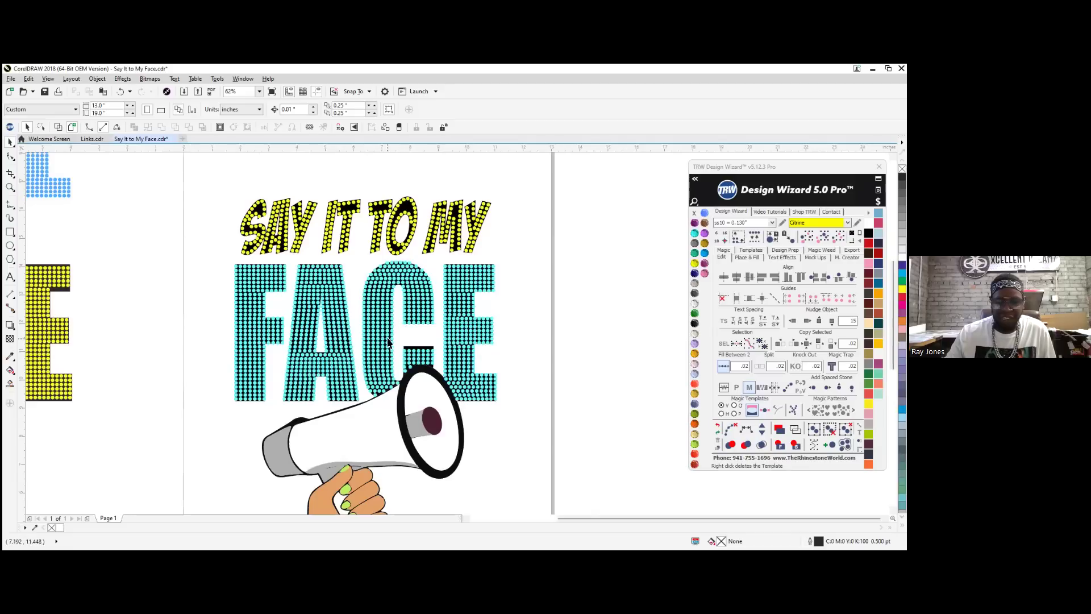
# Unlock the black background shape behind the cyan FACE stones
pyautogui.scroll(1, 442, 319)
pyautogui.scroll(5, 444, 317)
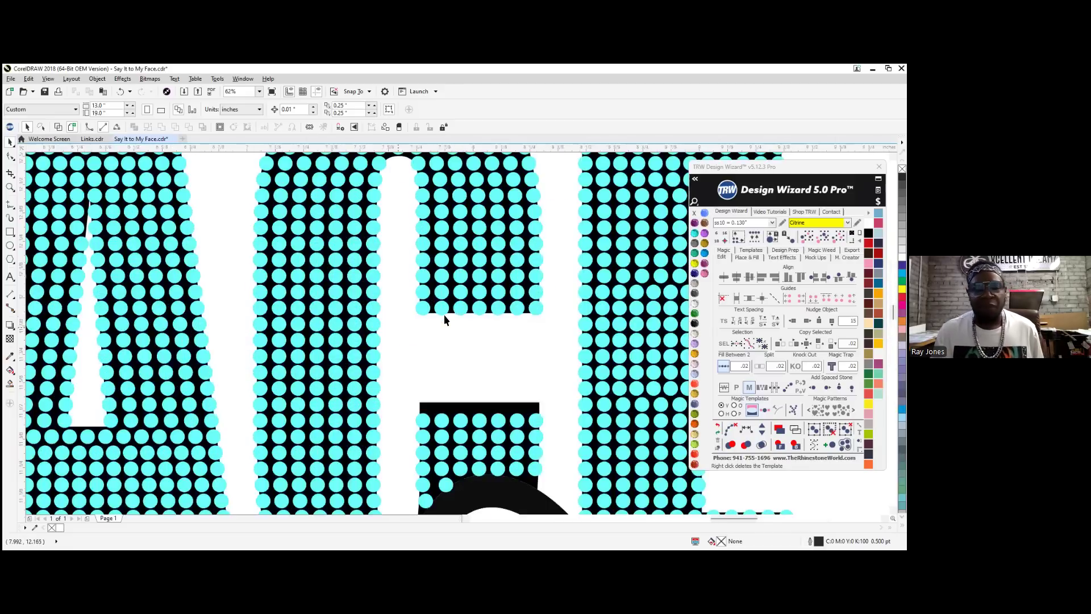
pyautogui.scroll(-2, 388, 414)
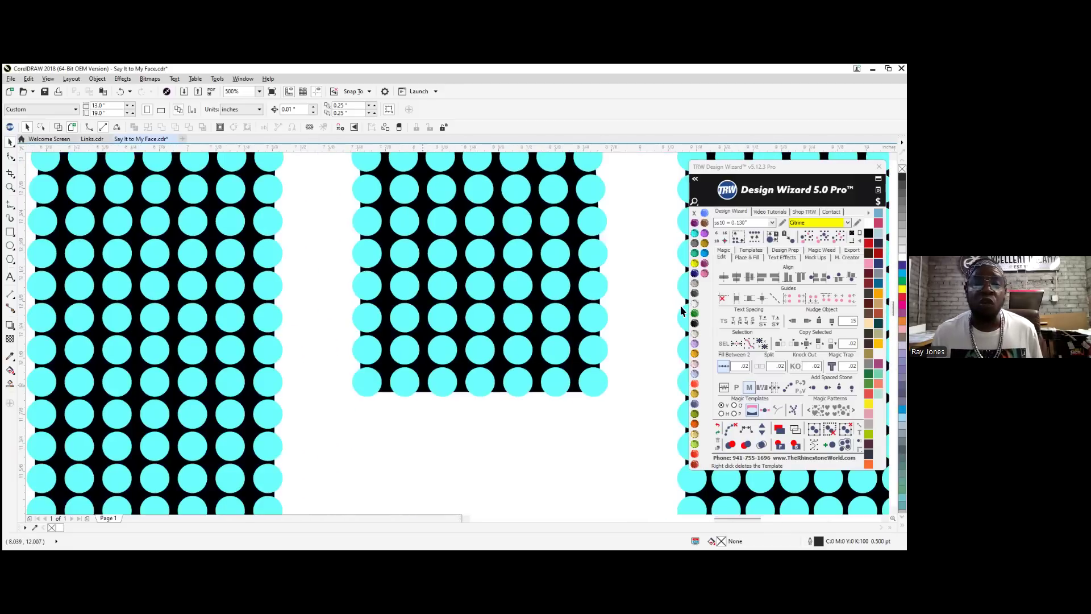
pyautogui.click(704, 252)
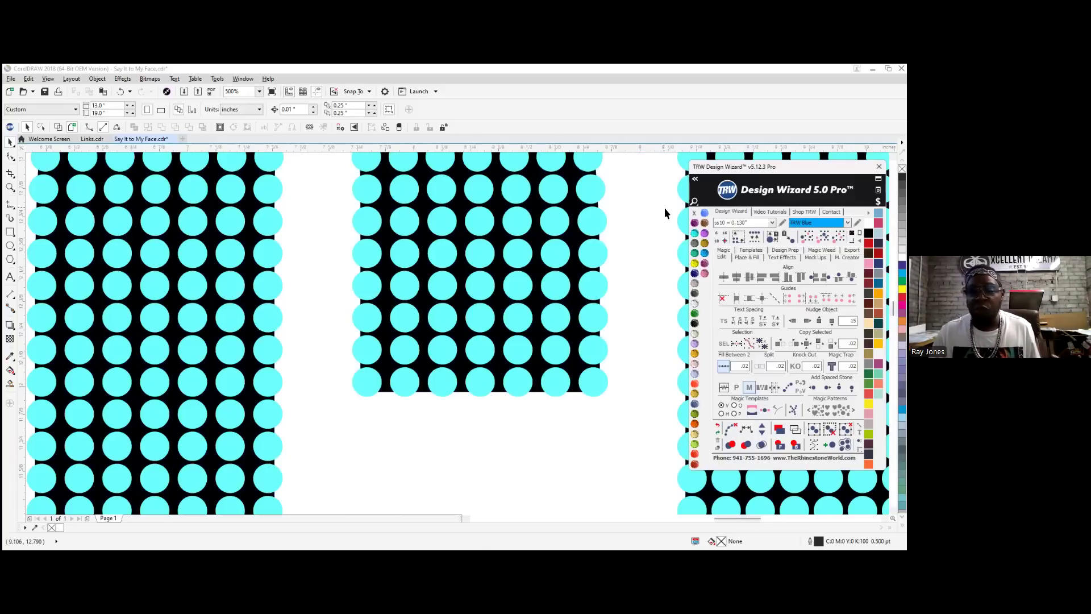
pyautogui.rightClick(576, 239)
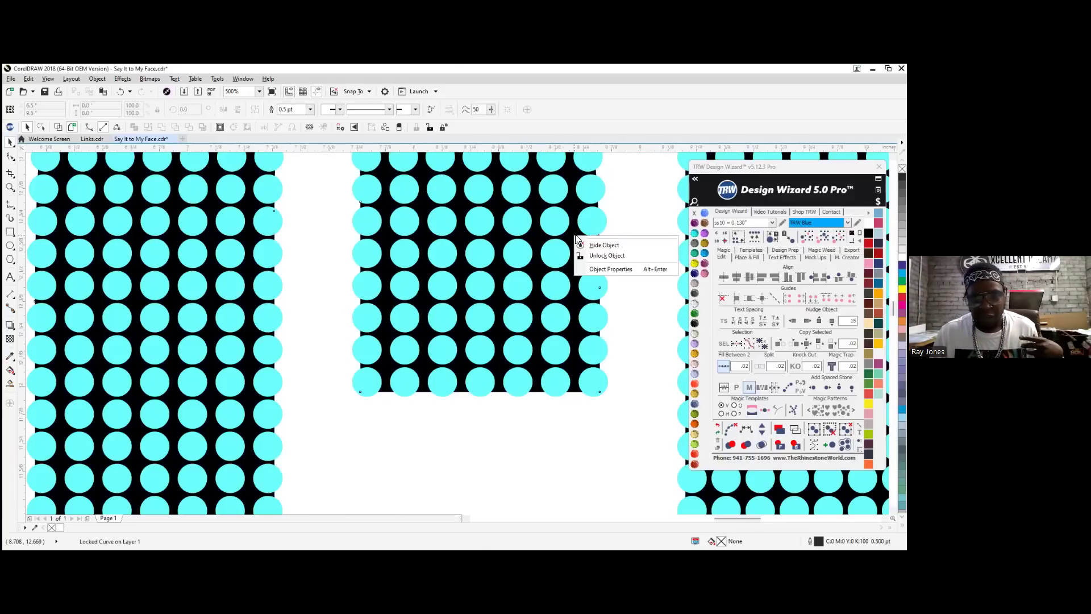
pyautogui.click(625, 257)
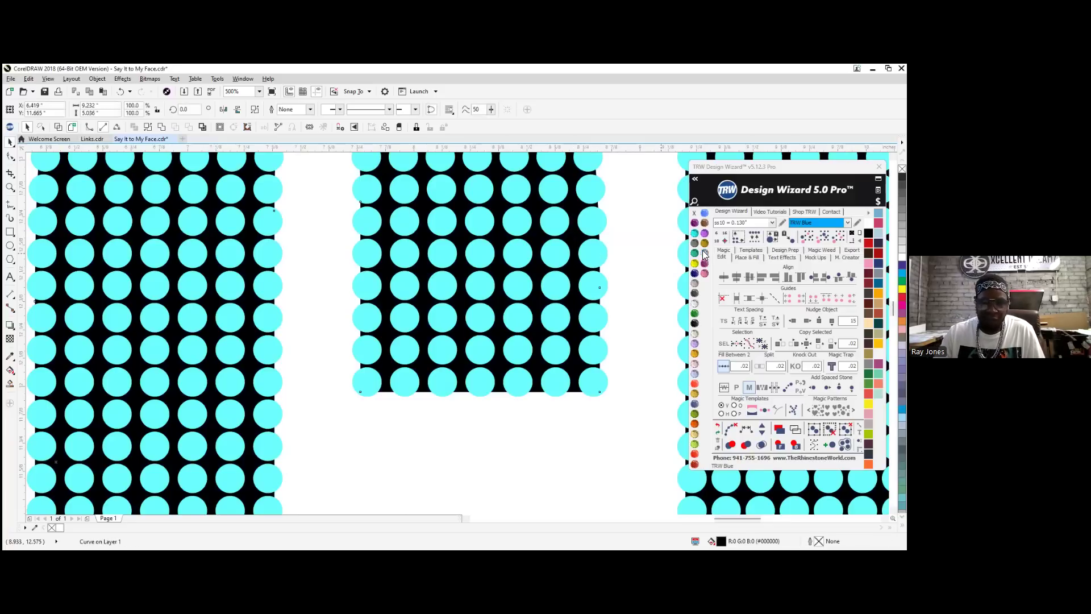
# Fill the background shape behind the FACE stones with TRW Blue and deselect it
pyautogui.click(705, 254)
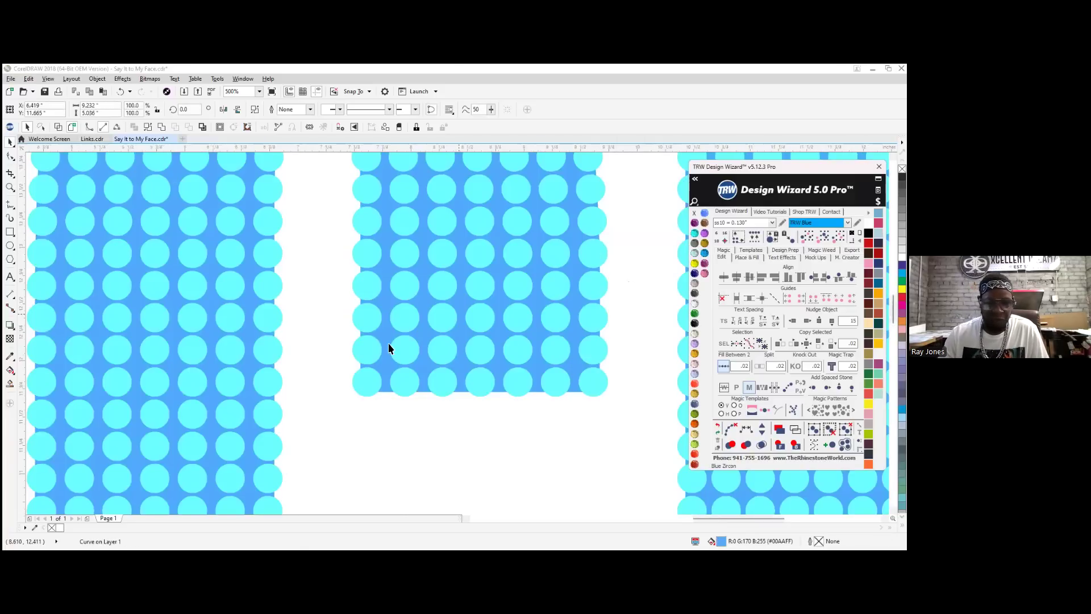
pyautogui.scroll(-3, 439, 366)
pyautogui.scroll(-10, 438, 367)
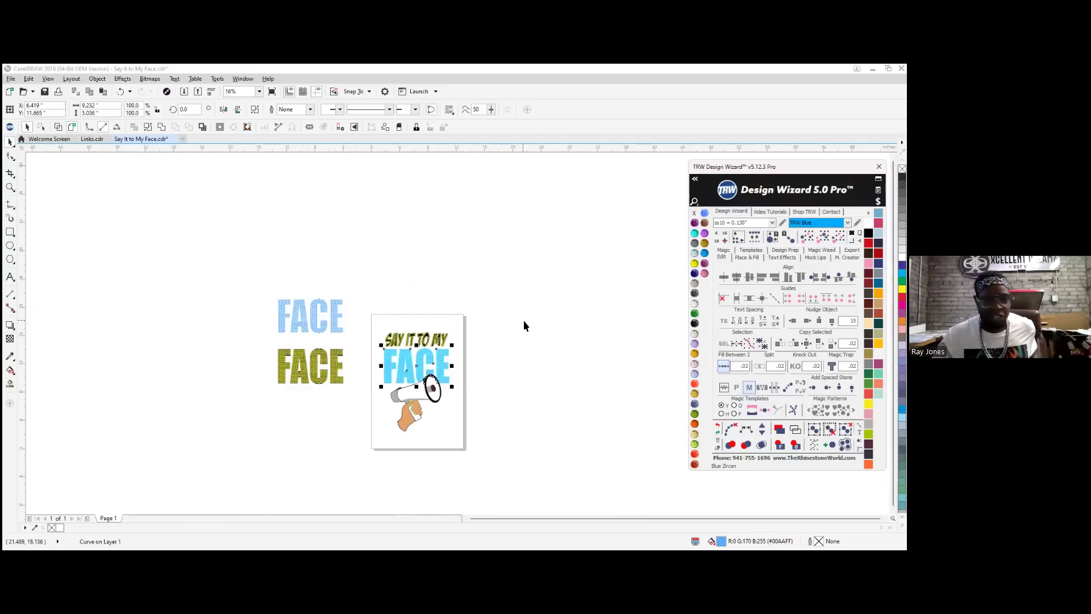
pyautogui.scroll(3, 400, 392)
pyautogui.scroll(6, 406, 308)
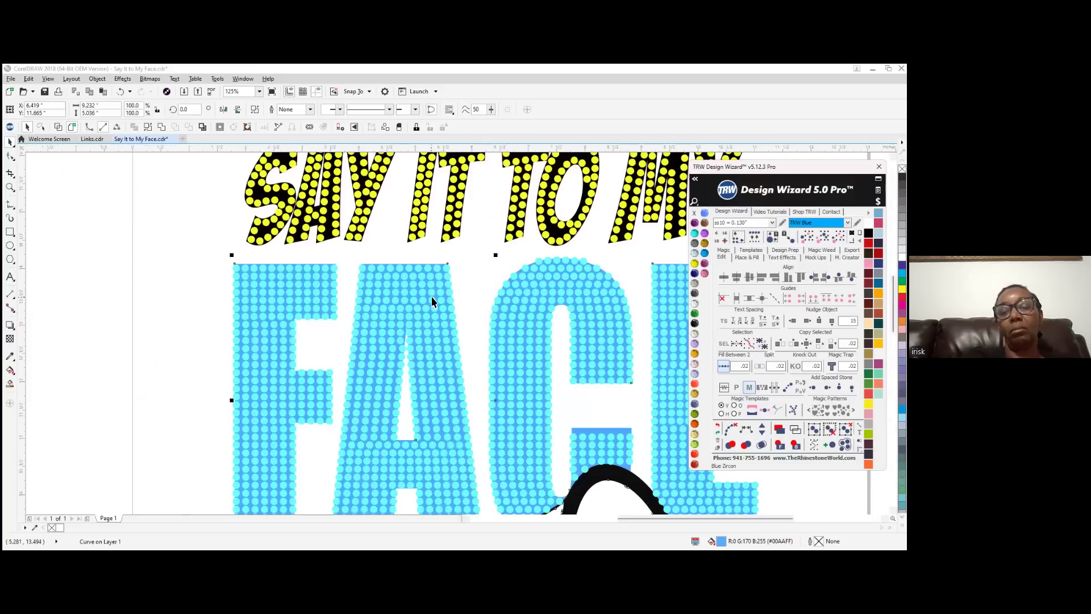
pyautogui.click(476, 239)
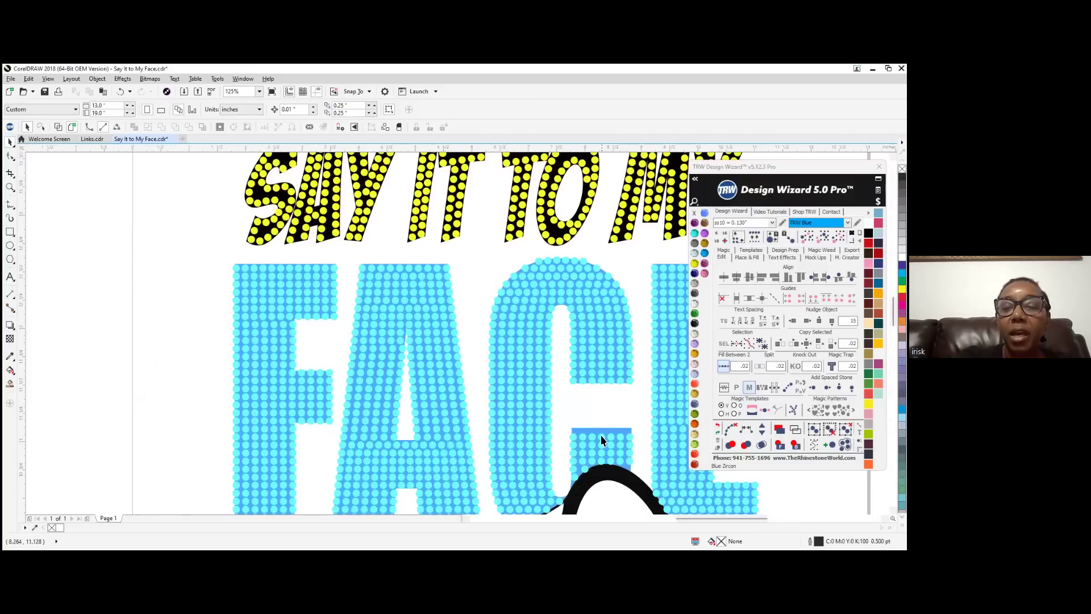
pyautogui.scroll(6, 604, 439)
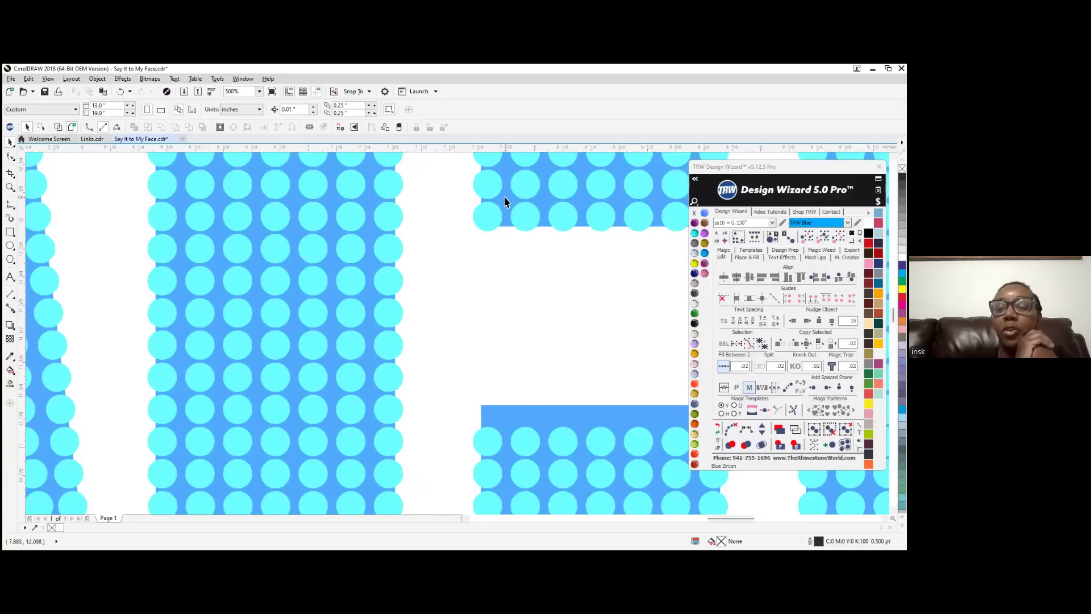
pyautogui.click(505, 415)
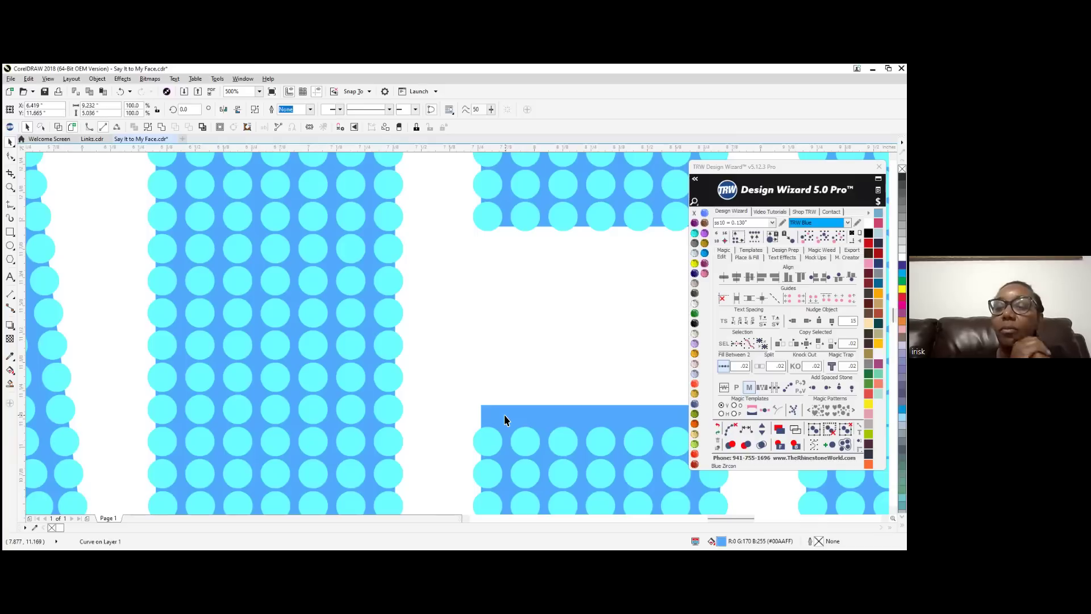
pyautogui.rightClick(504, 415)
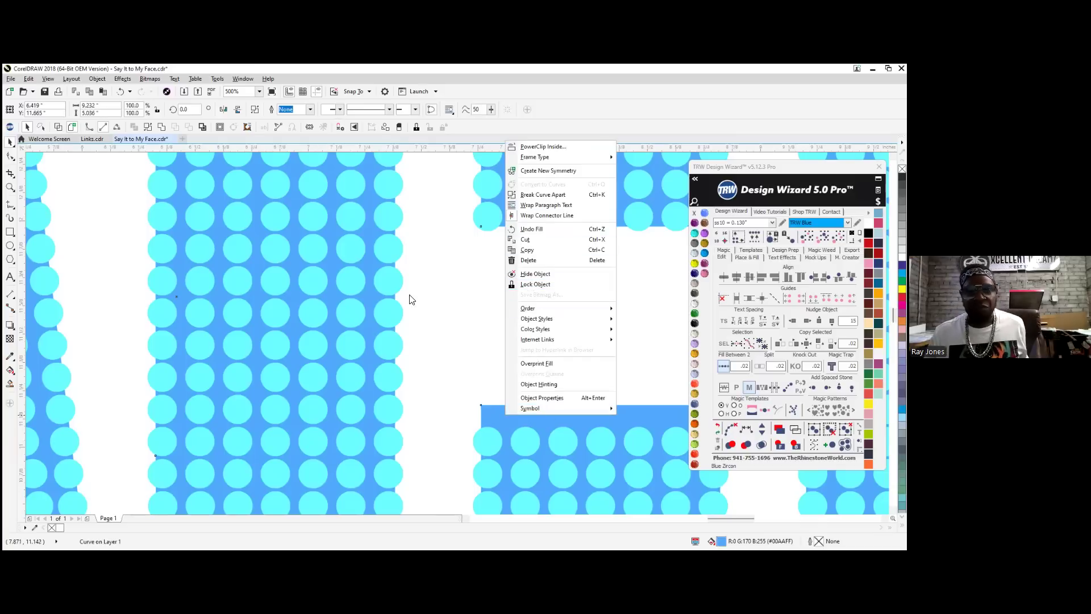
pyautogui.click(436, 318)
pyautogui.scroll(-2, 436, 319)
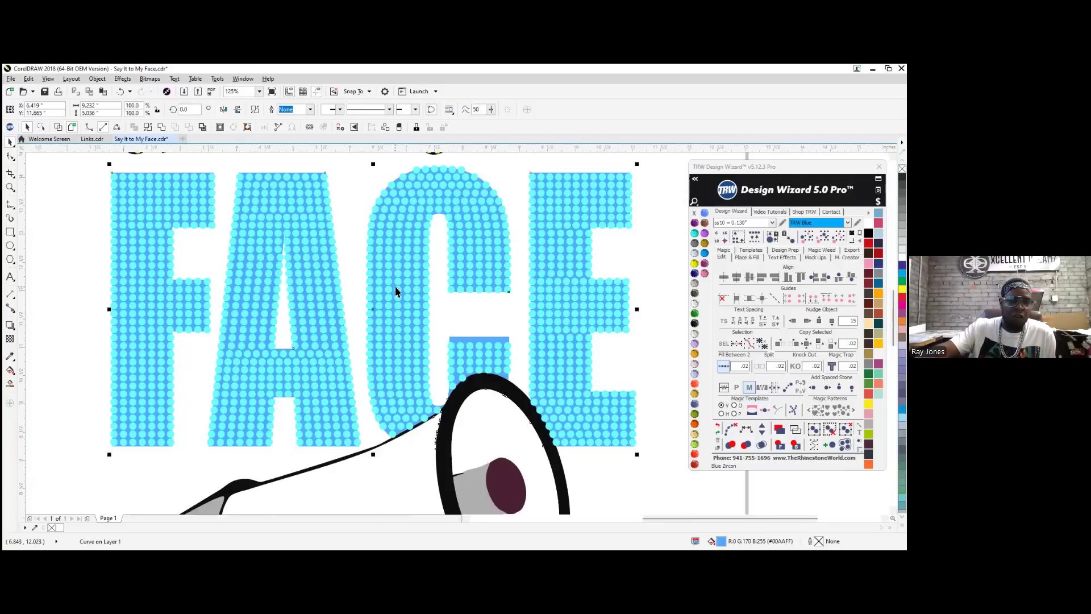
# Fill the background shape behind the cyan FACE stones with Amethyst
pyautogui.click(309, 281)
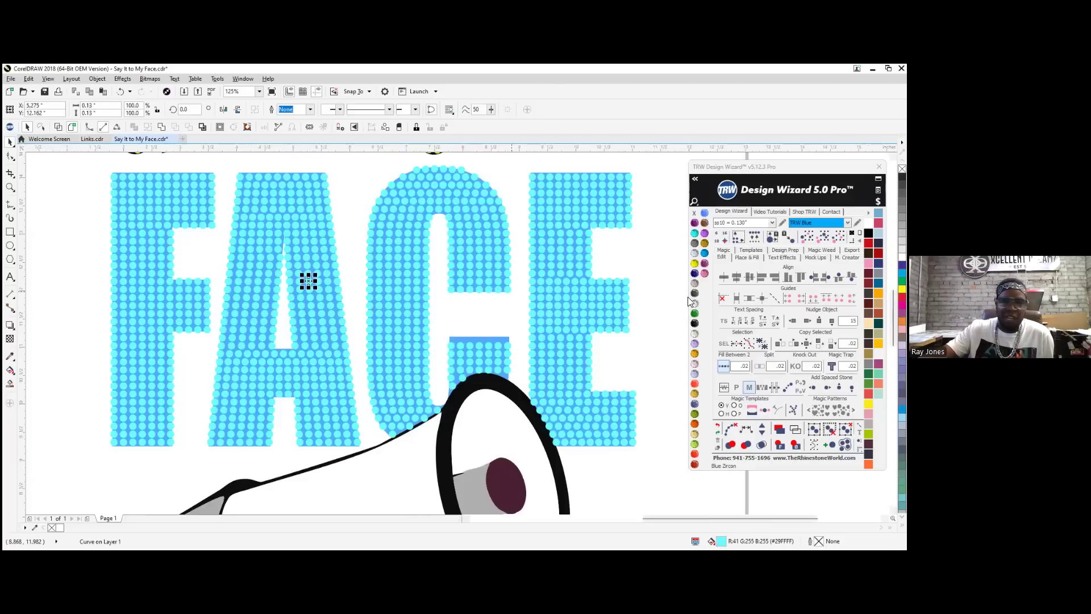
pyautogui.scroll(10, 324, 279)
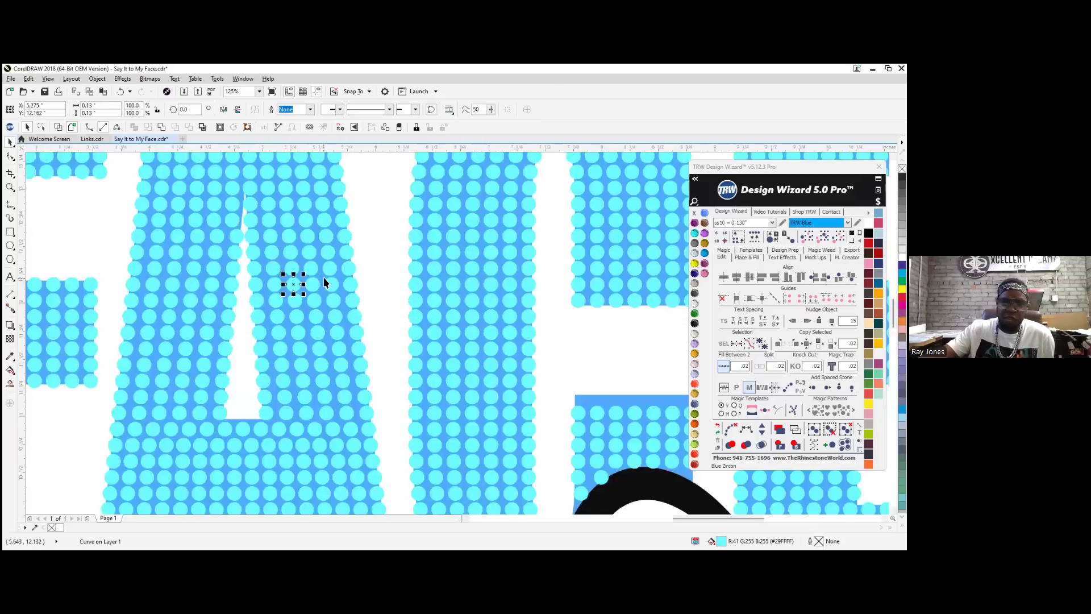
pyautogui.scroll(1, 280, 251)
pyautogui.click(277, 251)
pyautogui.scroll(-3, 278, 251)
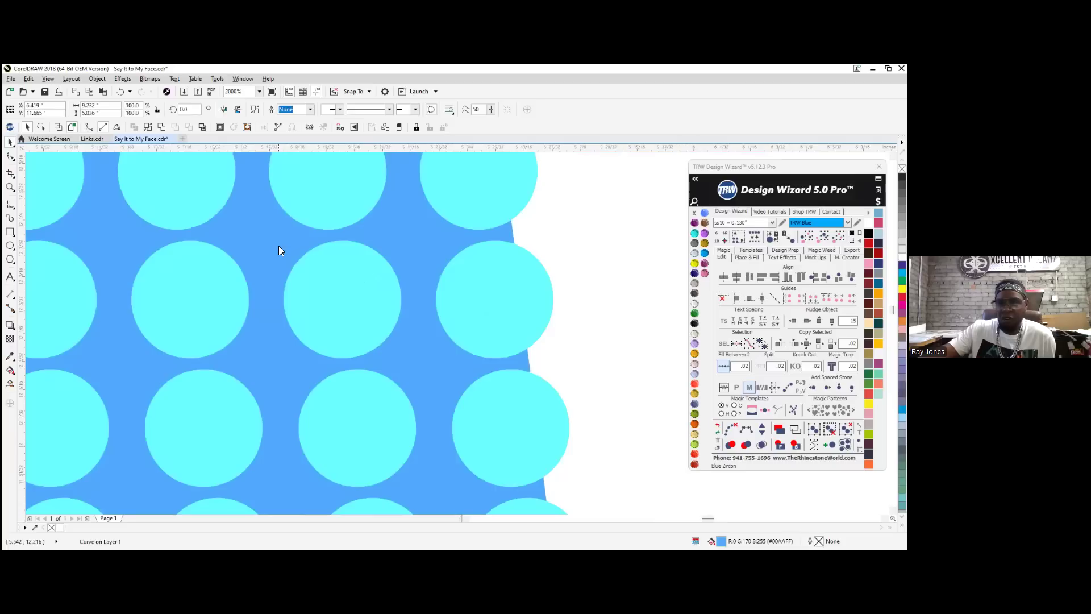
pyautogui.rightClick(278, 250)
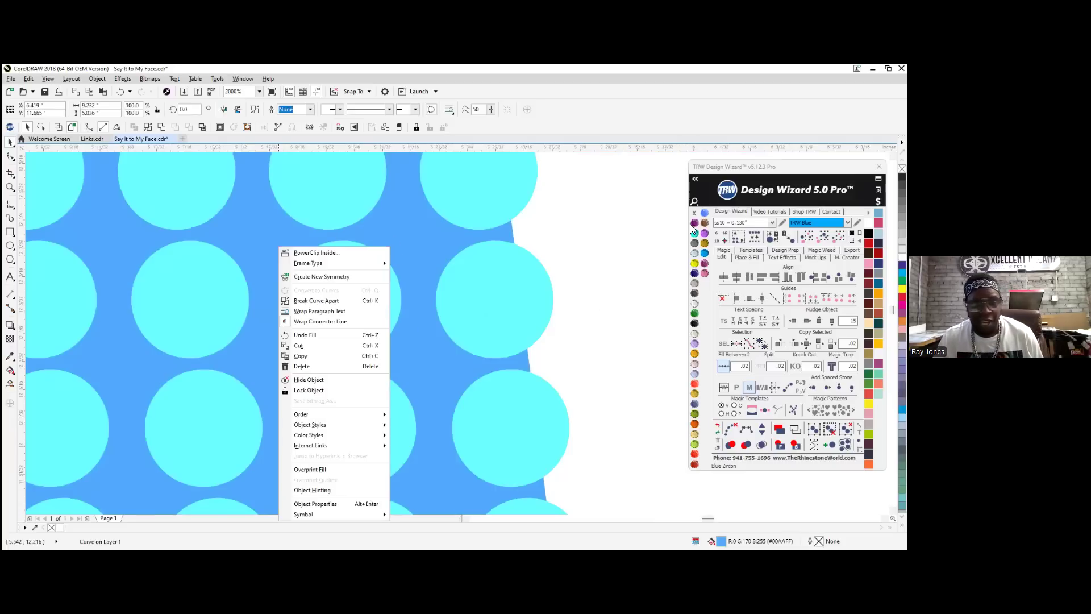
pyautogui.click(329, 334)
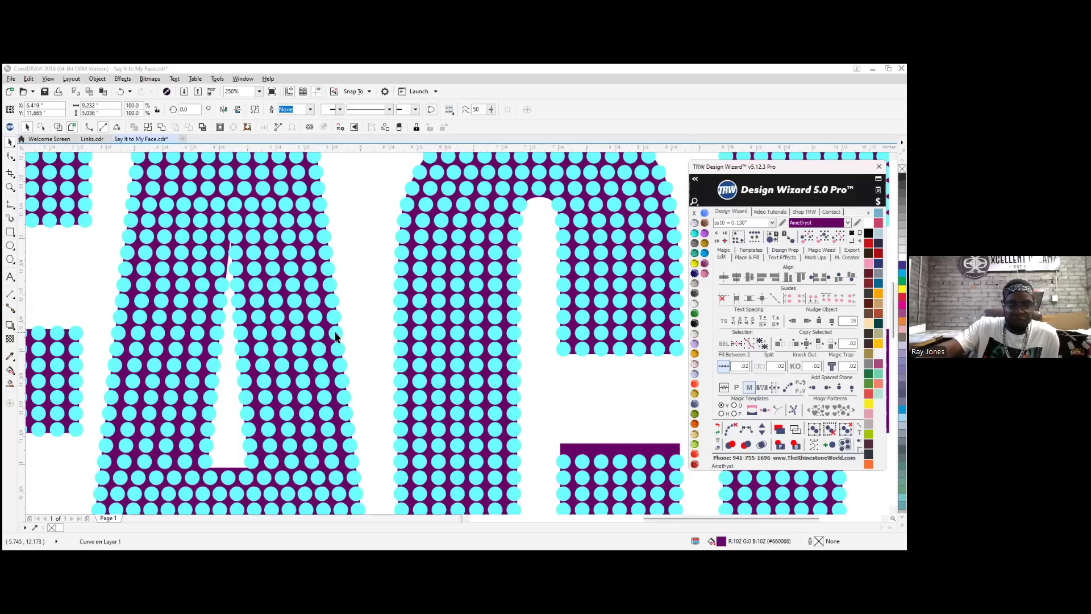
pyautogui.scroll(-6, 335, 337)
pyautogui.scroll(4, 319, 327)
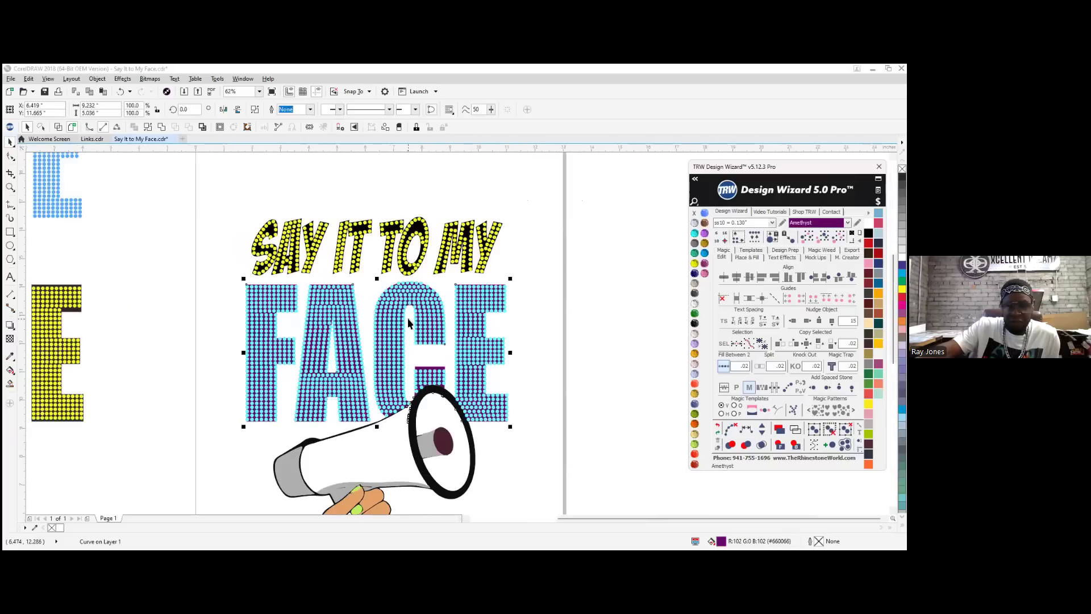
# Select all cyan stones in the FACE lettering by matching the size and color of a stone in its A
pyautogui.click(335, 294)
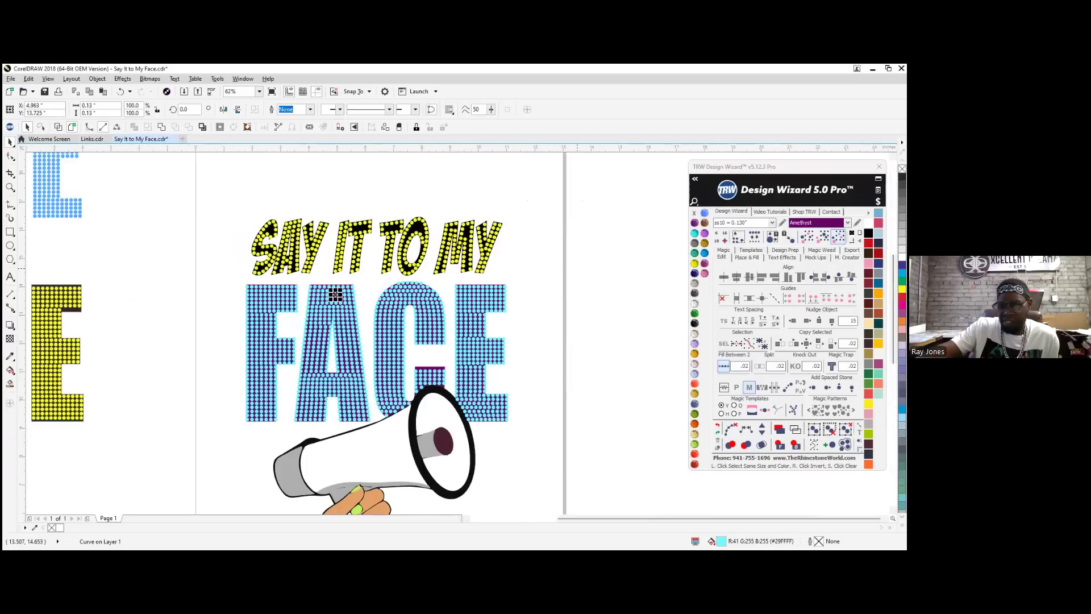
pyautogui.click(409, 307)
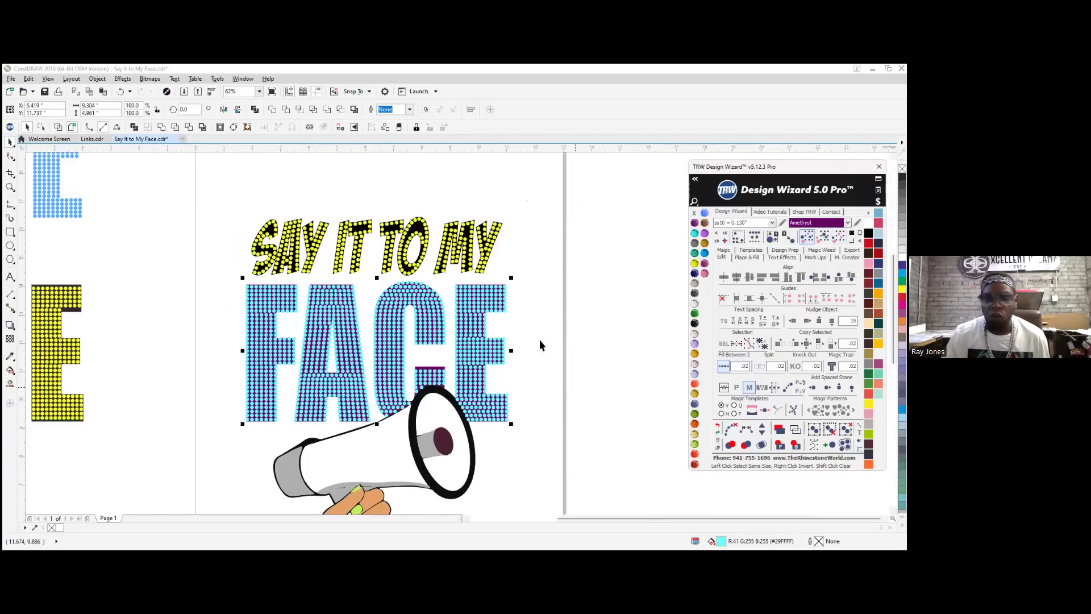
# Recolor the selected FACE stones with Amethyst and clear the selection
pyautogui.click(695, 224)
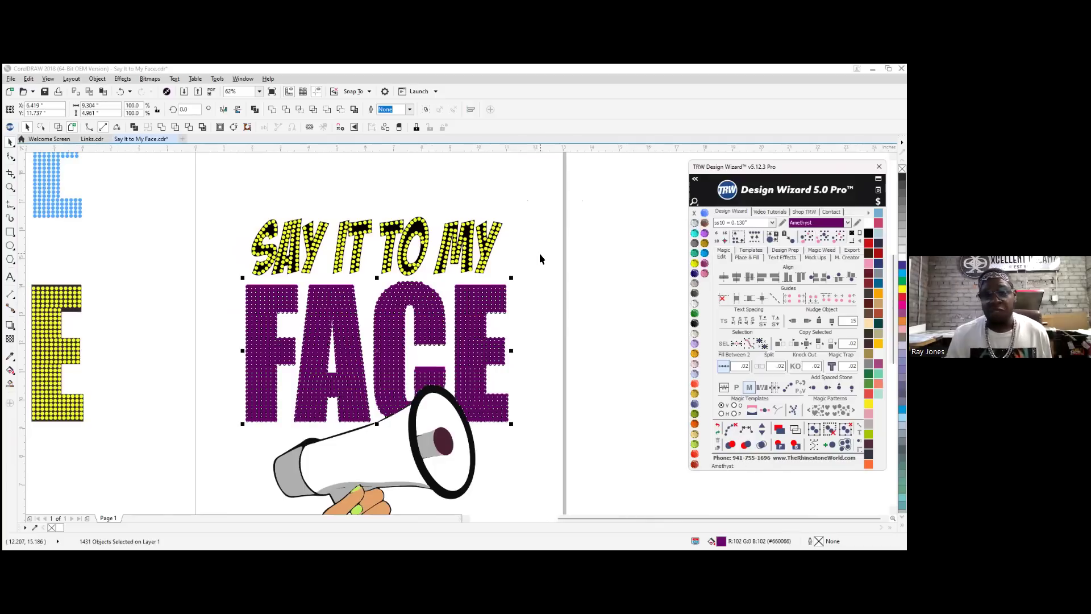
pyautogui.click(445, 348)
pyautogui.scroll(3, 445, 348)
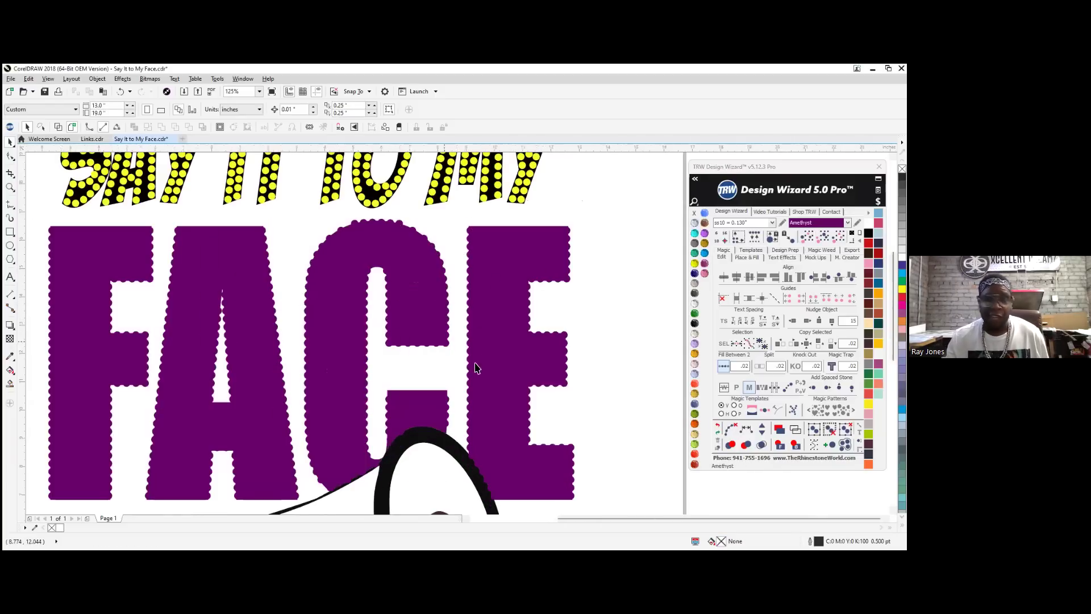
pyautogui.scroll(-3, 475, 367)
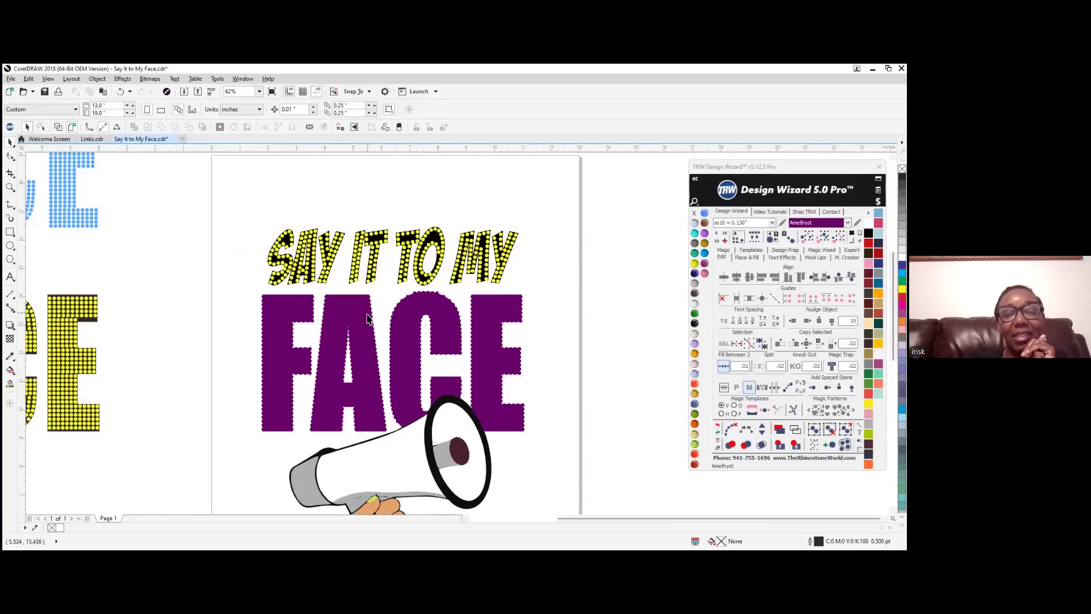
# Select all Amethyst stones in the FACE lettering by matching the size and color of a stone in its E
pyautogui.moveTo(244, 288); pyautogui.dragTo(466, 431)
pyautogui.click(605, 274)
pyautogui.click(488, 308)
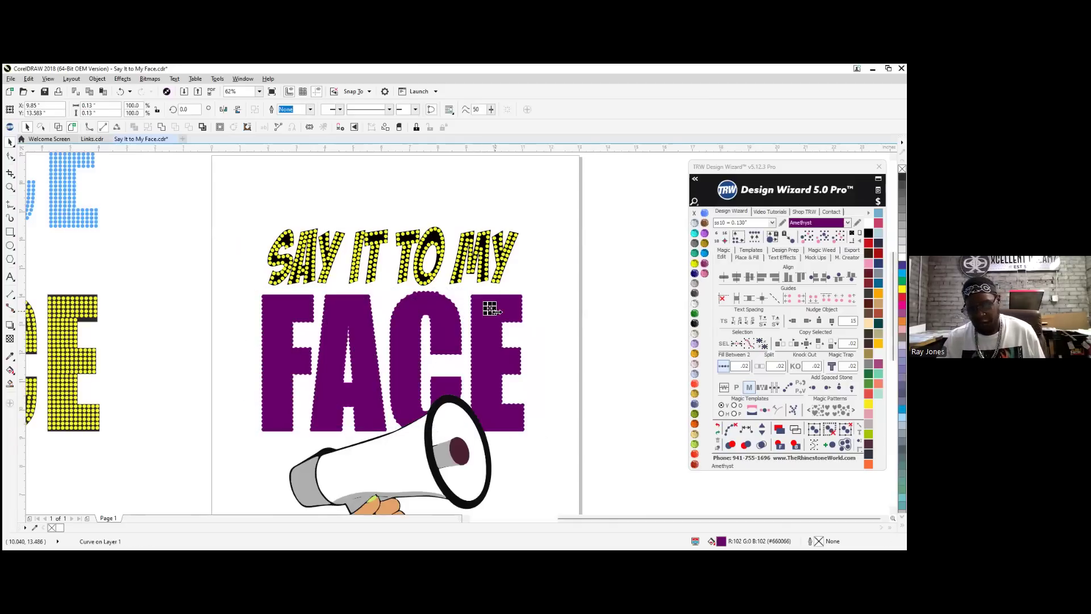
pyautogui.click(813, 387)
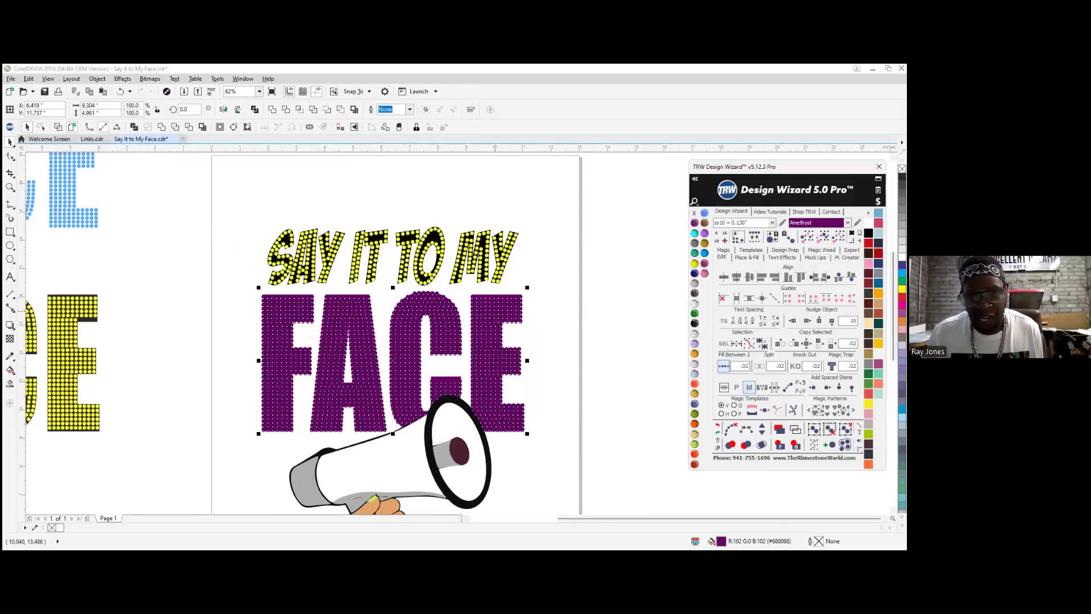
# Place a bling sparkle from the mock-up tools beside the FACE lettering and delete it
pyautogui.click(815, 257)
pyautogui.click(832, 390)
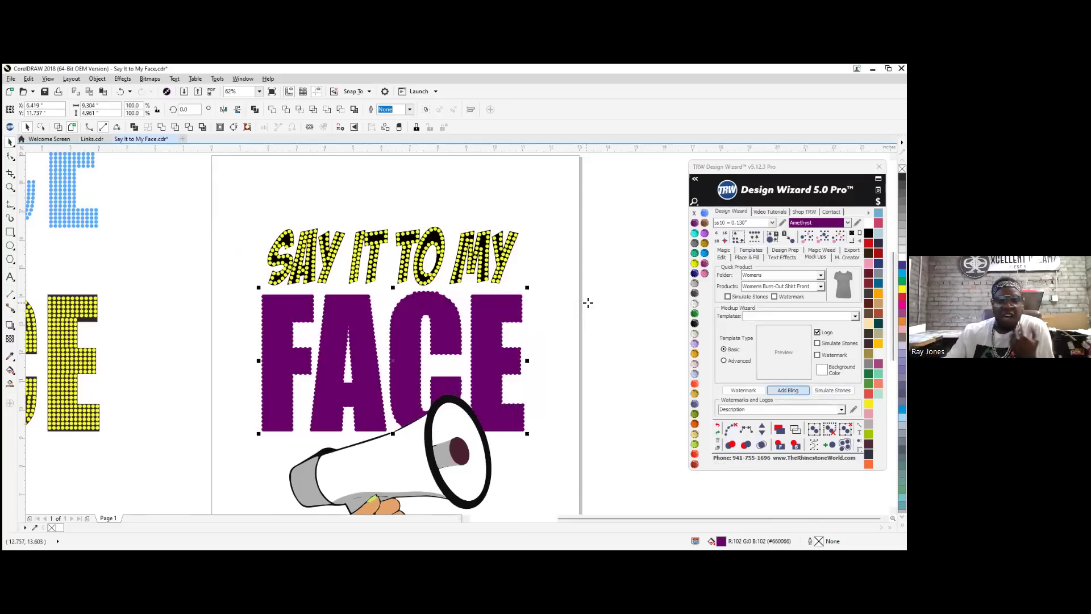
pyautogui.scroll(2, 534, 327)
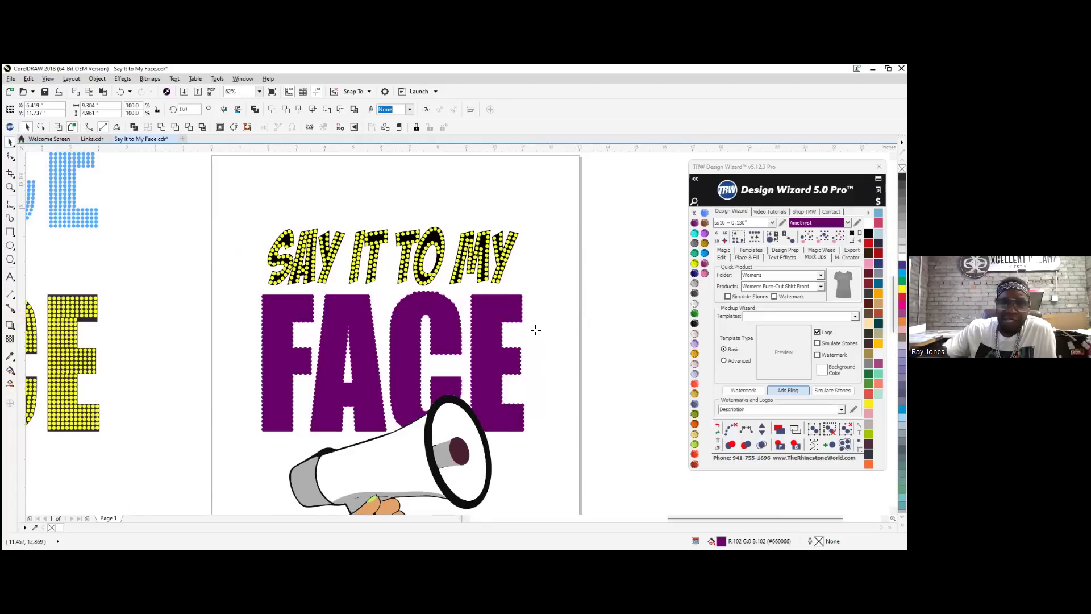
pyautogui.click(595, 285)
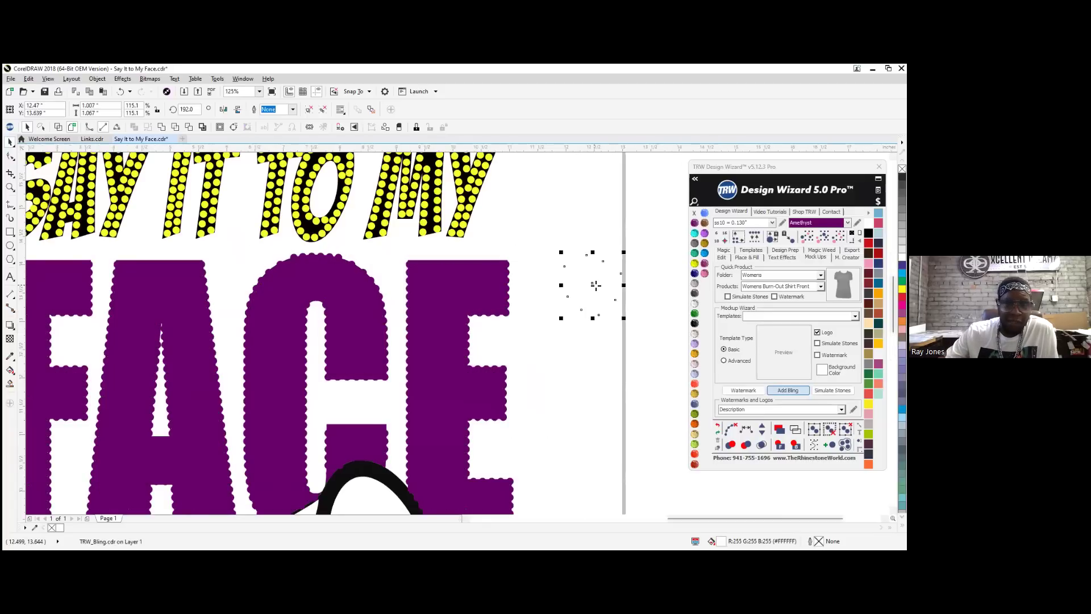
pyautogui.press('Delete')
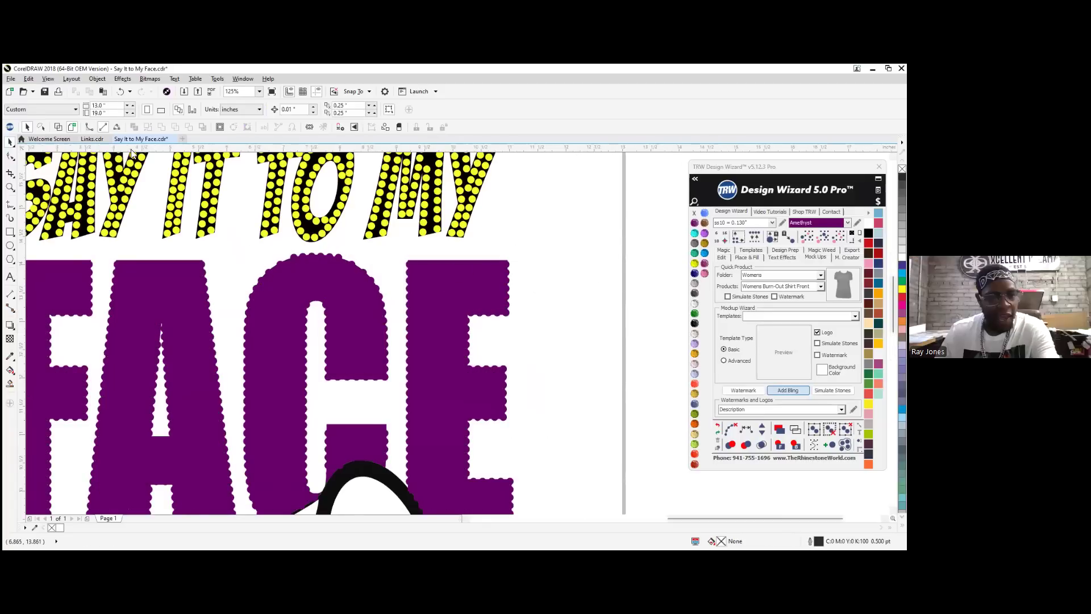
# Reselect the Amethyst FACE stones that match a stone in the E, and clear the selection
pyautogui.click(787, 390)
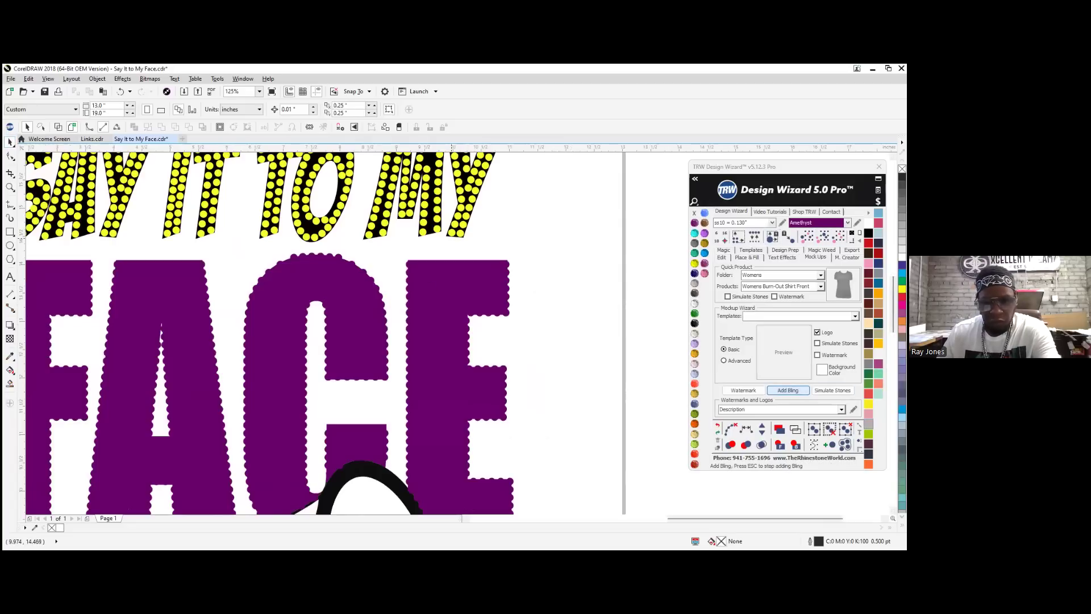
pyautogui.click(479, 295)
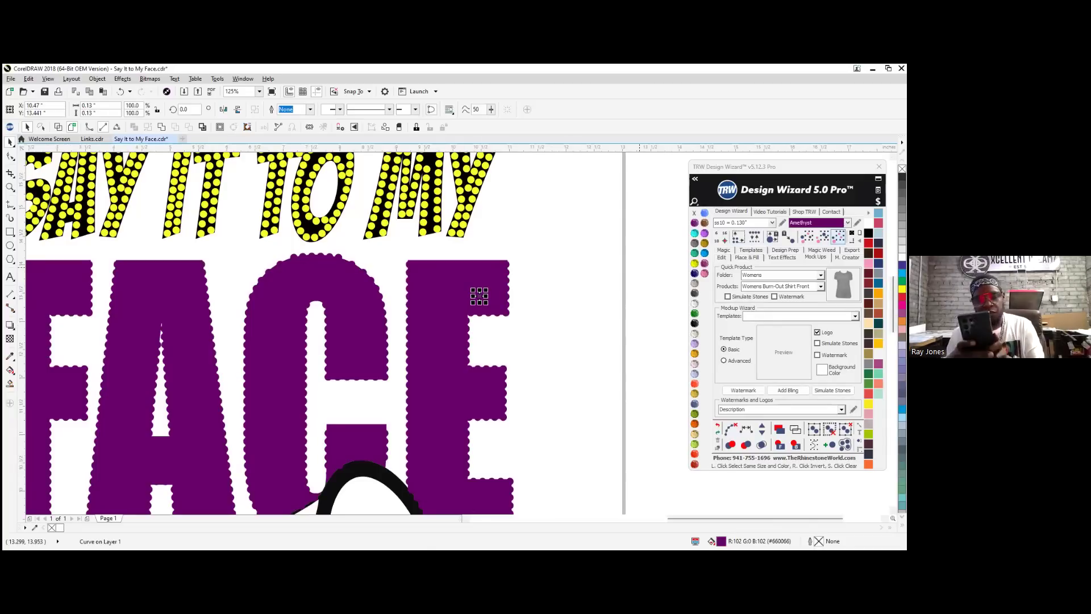
pyautogui.click(838, 236)
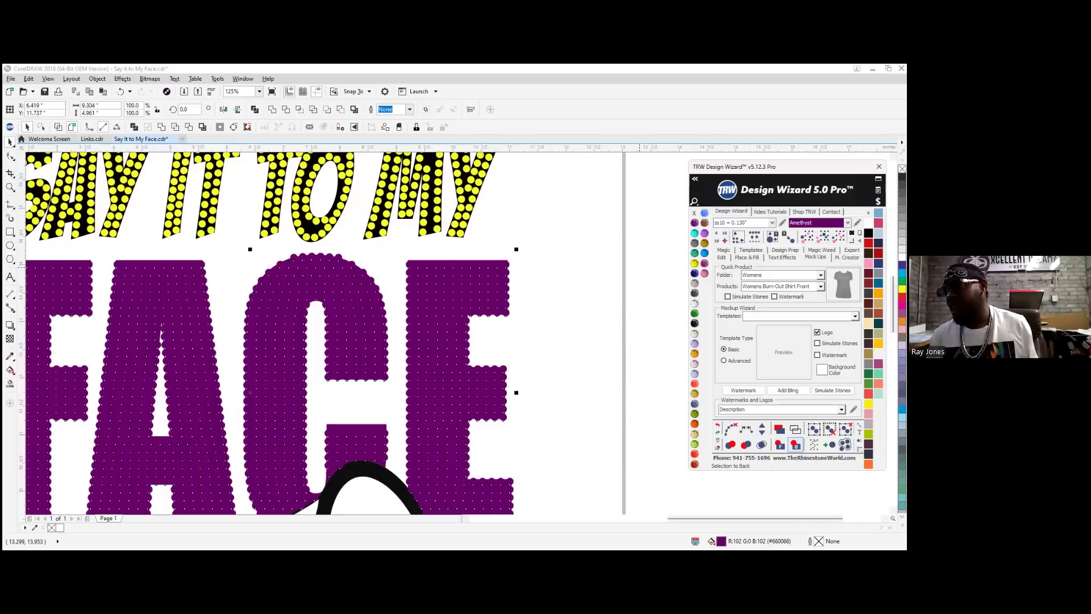
pyautogui.click(795, 445)
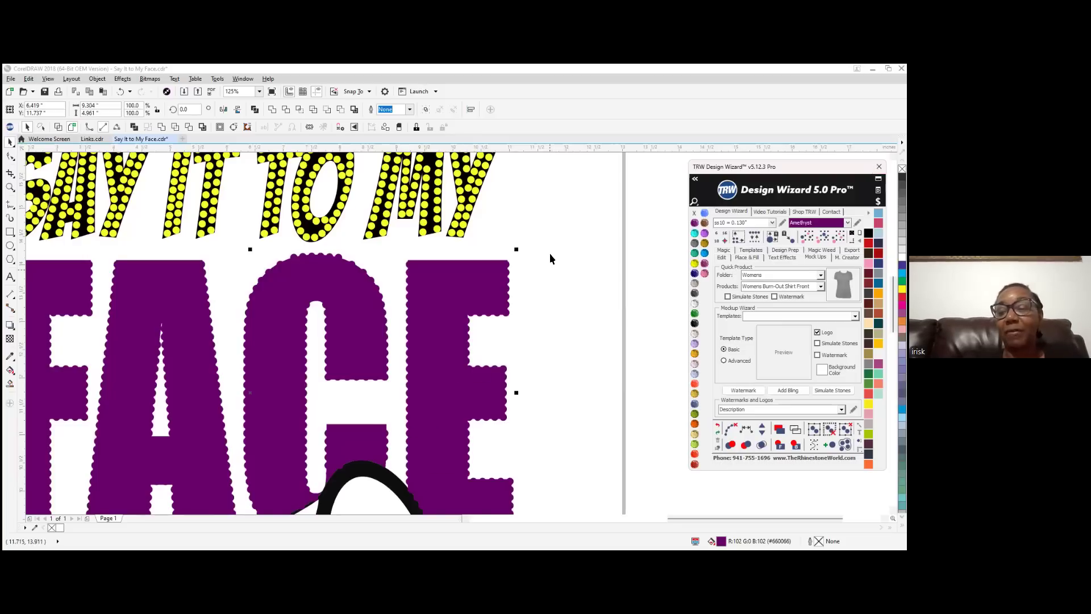
pyautogui.click(520, 340)
pyautogui.scroll(-2, 521, 340)
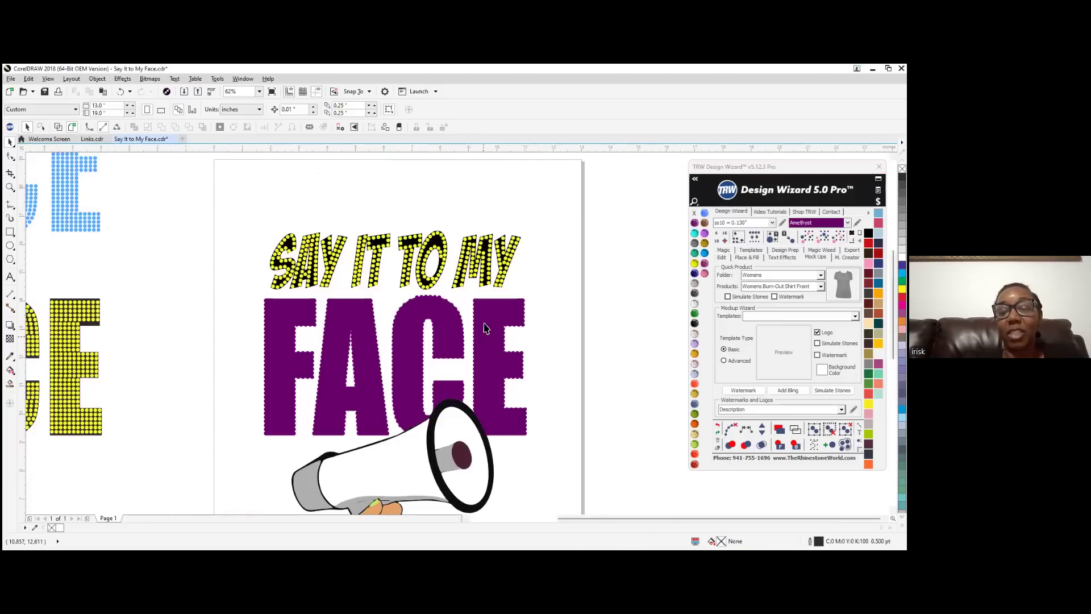
# Select all FACE stones matching the size and color of a stone in the A, and recolor them with TRW Blue
pyautogui.click(345, 312)
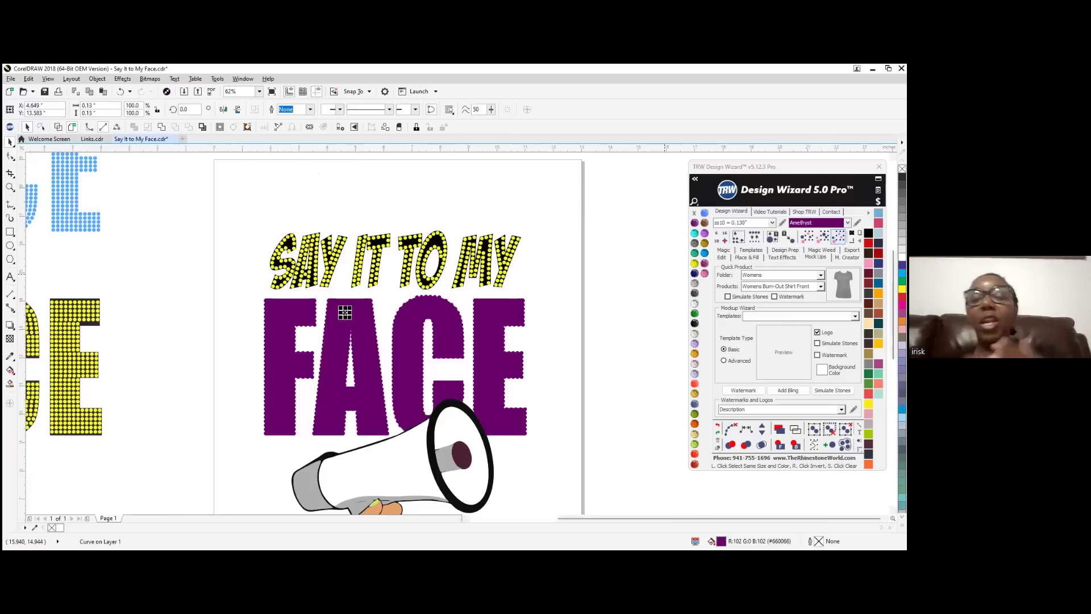
pyautogui.click(838, 235)
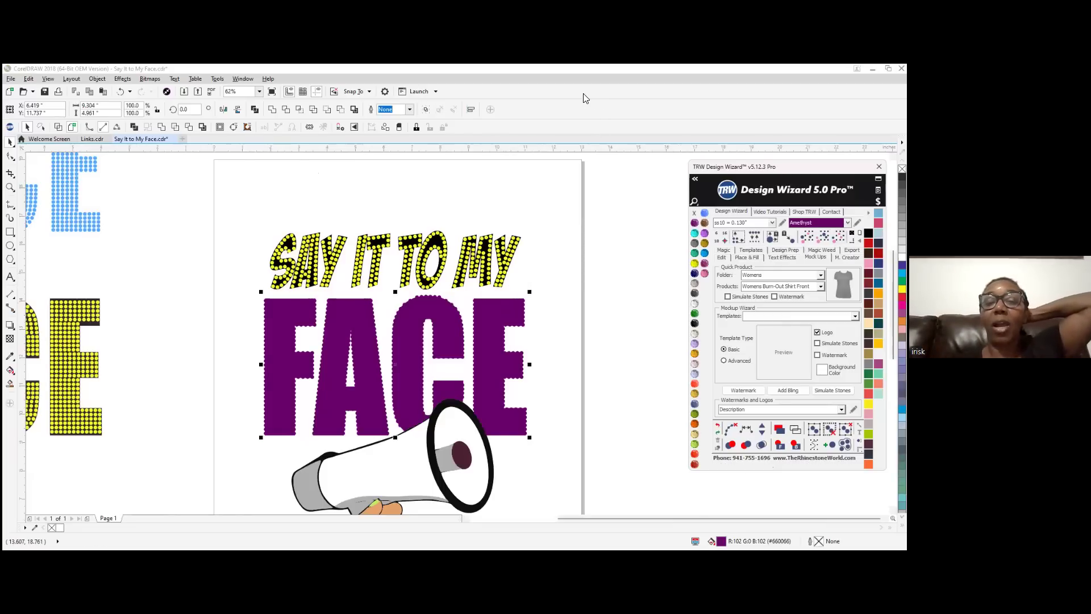
pyautogui.click(705, 252)
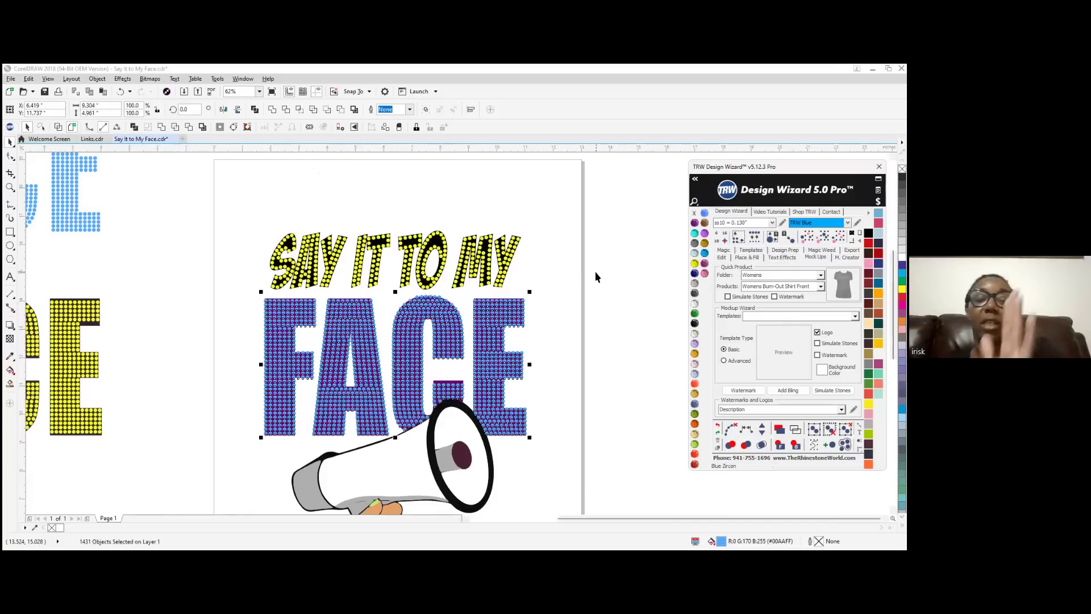
pyautogui.click(550, 352)
# Delete the two extra FACE copies, blue and yellow, beside the page
pyautogui.scroll(-2, 550, 353)
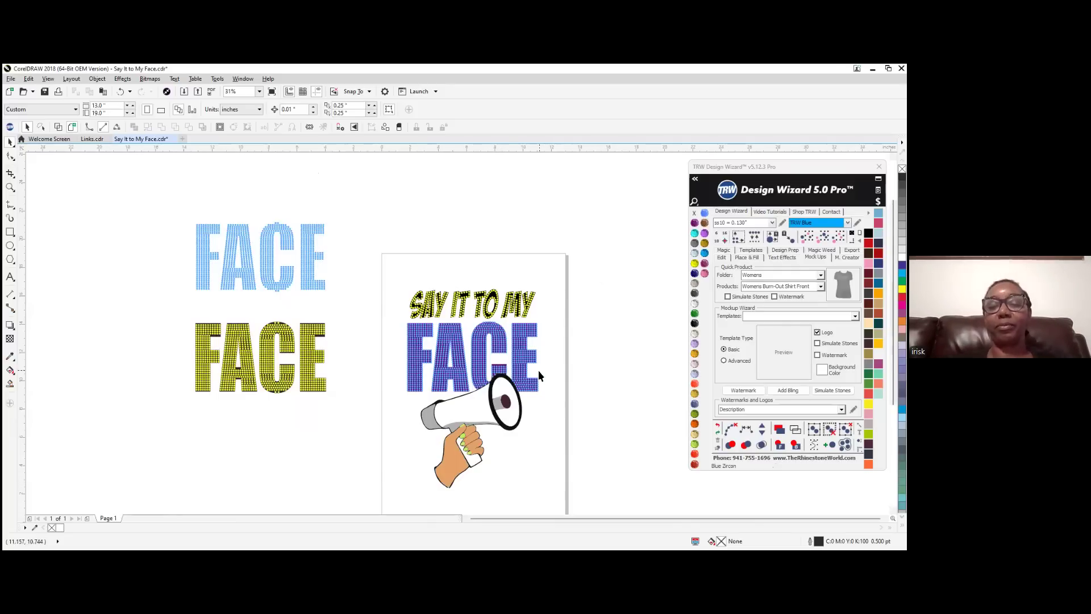
pyautogui.moveTo(149, 208); pyautogui.dragTo(118, 245)
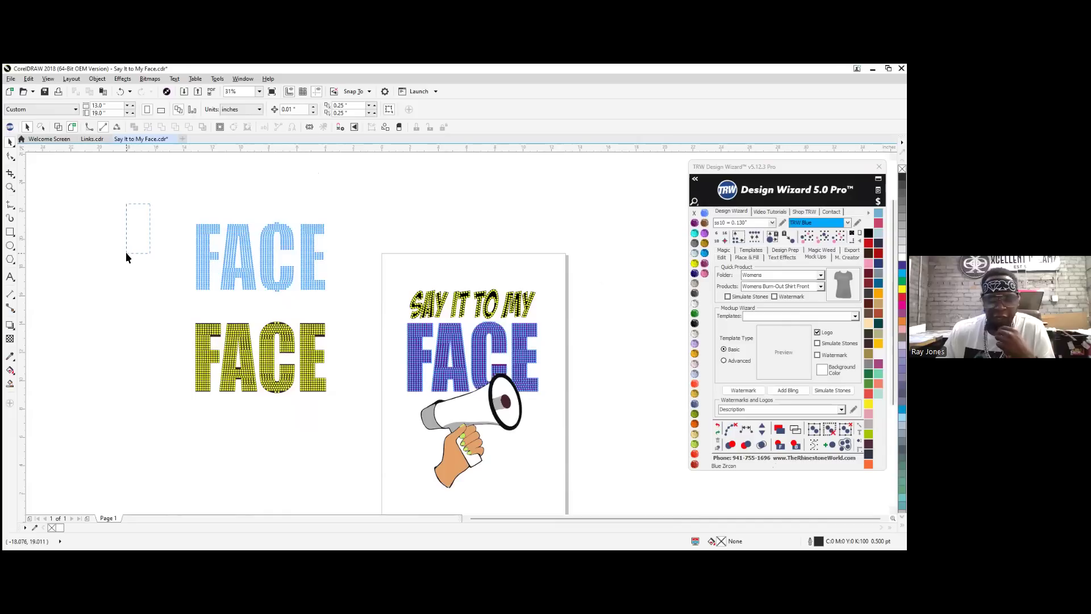
pyautogui.moveTo(126, 257); pyautogui.dragTo(360, 442)
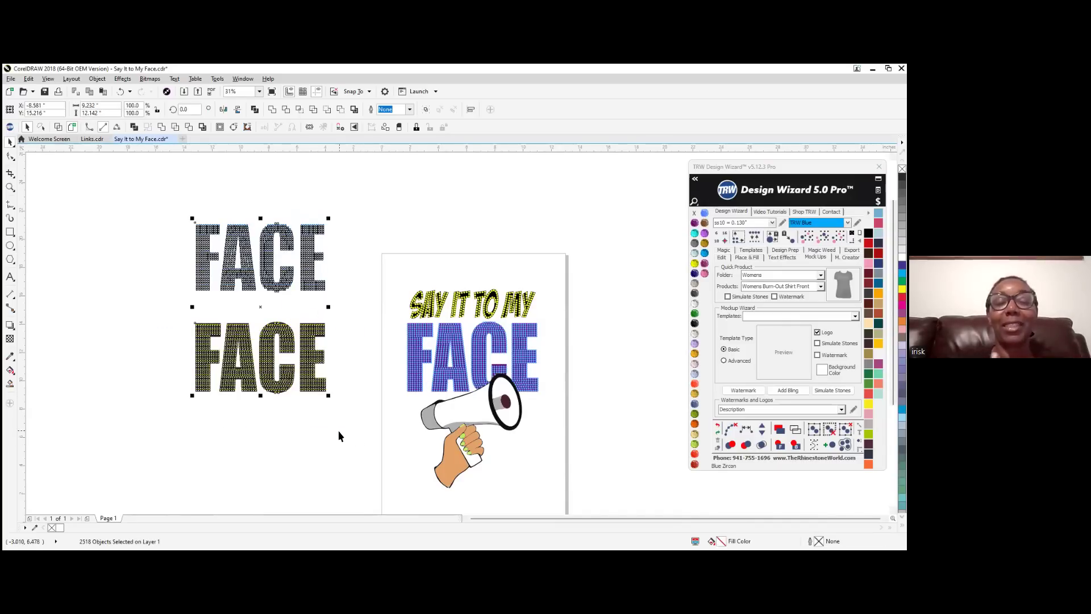
pyautogui.click(335, 431)
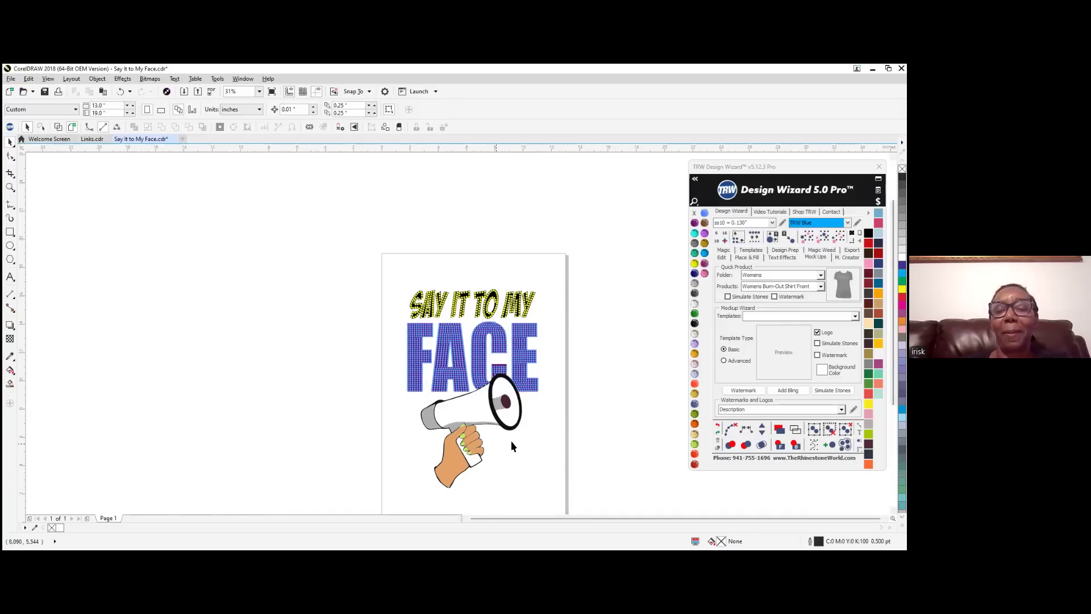
# Shift the two lowest blue stones at the inner edge of the C's lower arm slightly left, away from the megaphone rim
pyautogui.scroll(1, 510, 441)
pyautogui.scroll(1, 450, 364)
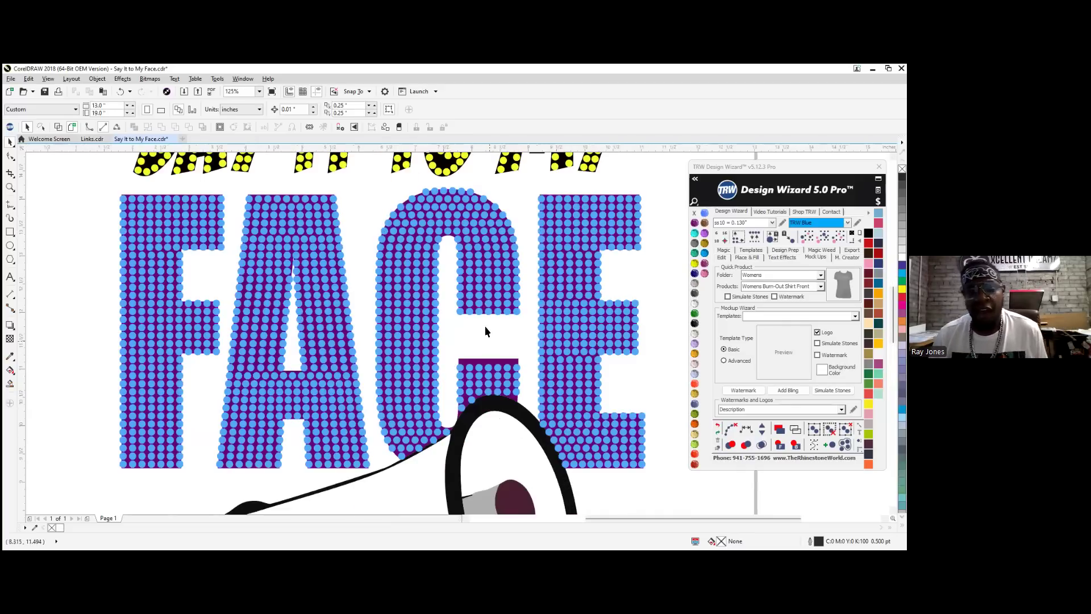
pyautogui.scroll(2, 485, 326)
pyautogui.scroll(2, 440, 514)
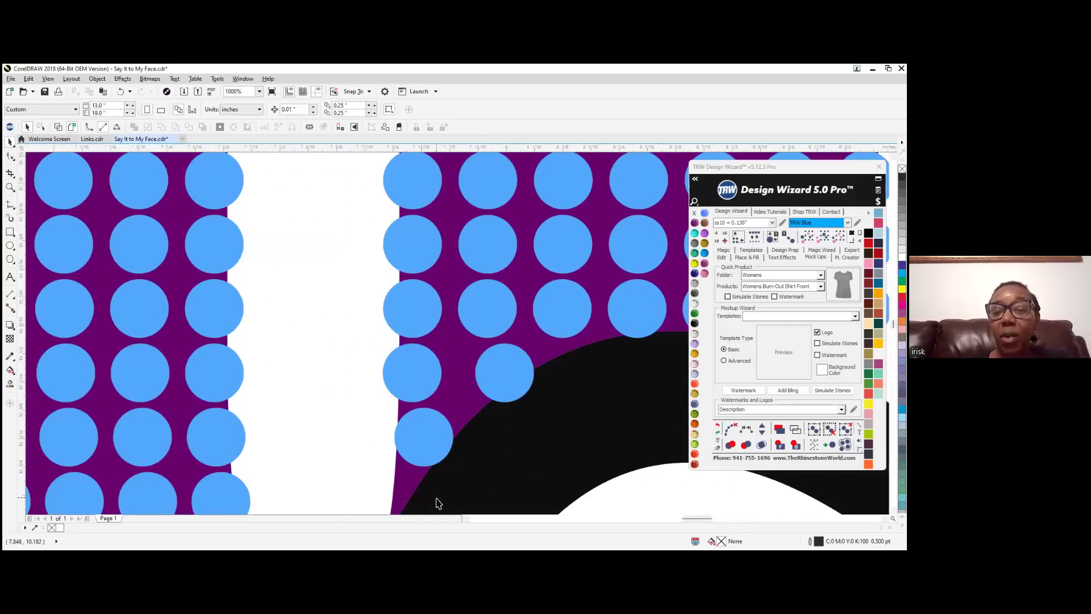
pyautogui.click(431, 441)
pyautogui.moveTo(438, 436); pyautogui.dragTo(421, 440)
pyautogui.click(515, 371)
pyautogui.moveTo(516, 371); pyautogui.dragTo(492, 372)
pyautogui.scroll(-8, 454, 401)
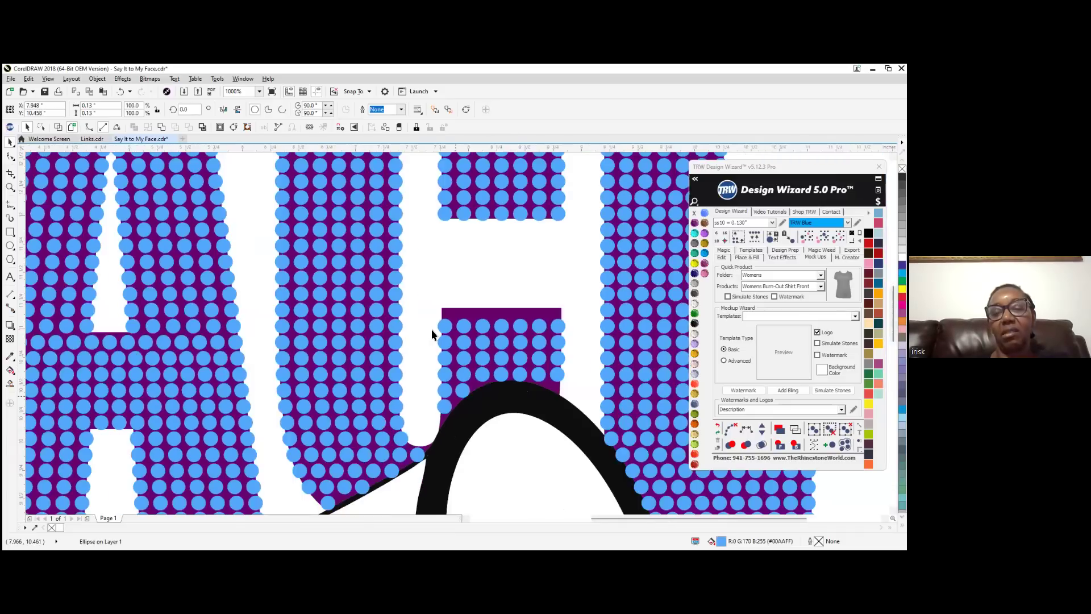
pyautogui.click(455, 240)
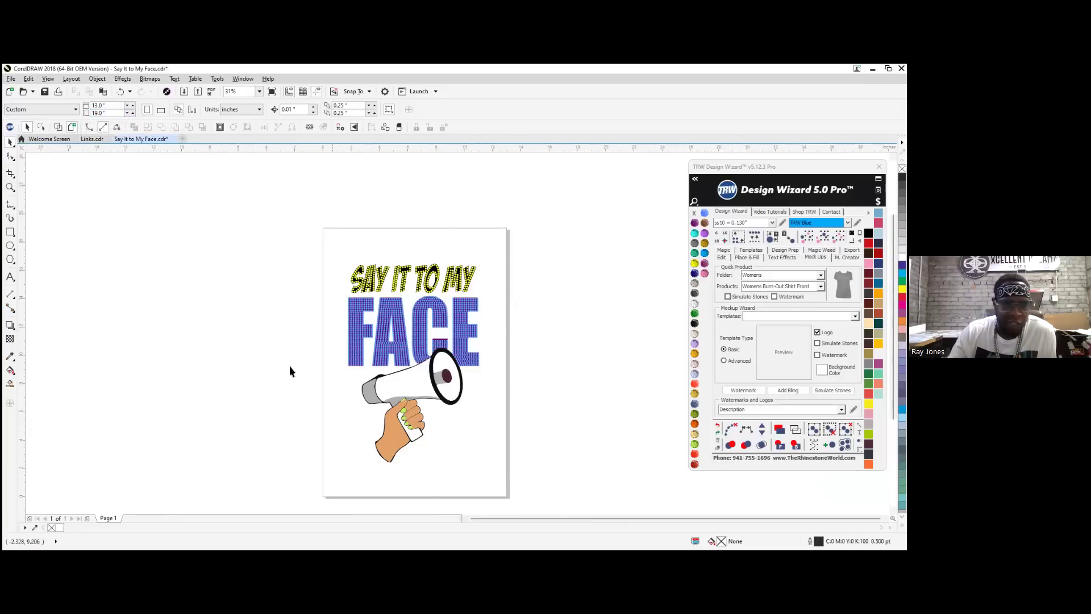
# Set the page size to 100 by 100 inches
pyautogui.click(105, 106)
pyautogui.write('100')
pyautogui.press('Tab')
pyautogui.write('100')
pyautogui.press('Return')
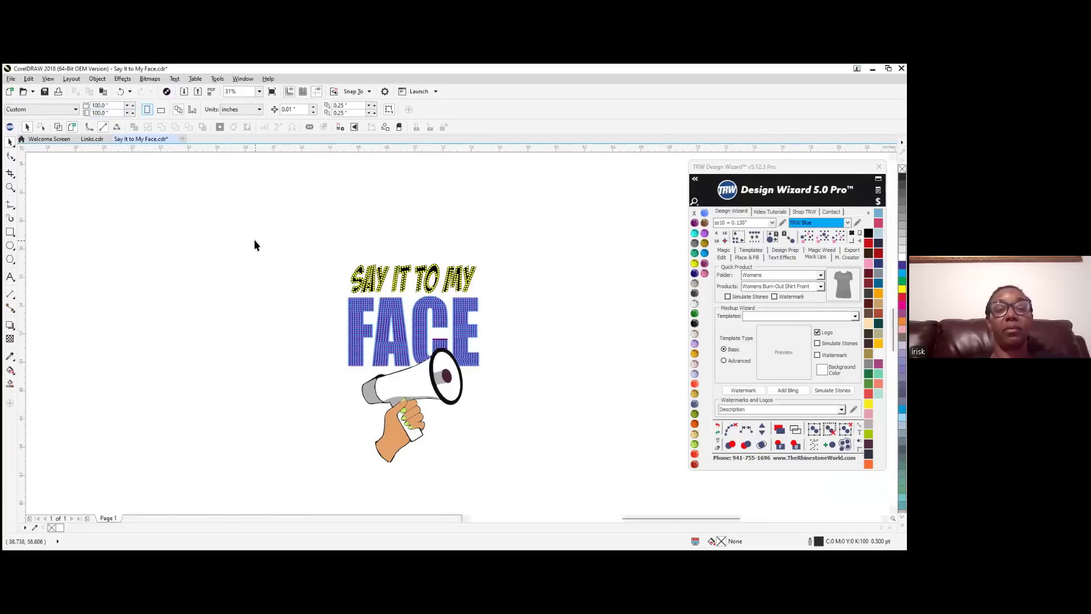
# Move the whole design into the page's upper-left corner, centered at about X 7.5, Y 87.3 inches, and deselect it
pyautogui.scroll(-5, 273, 226)
pyautogui.scroll(2, 370, 355)
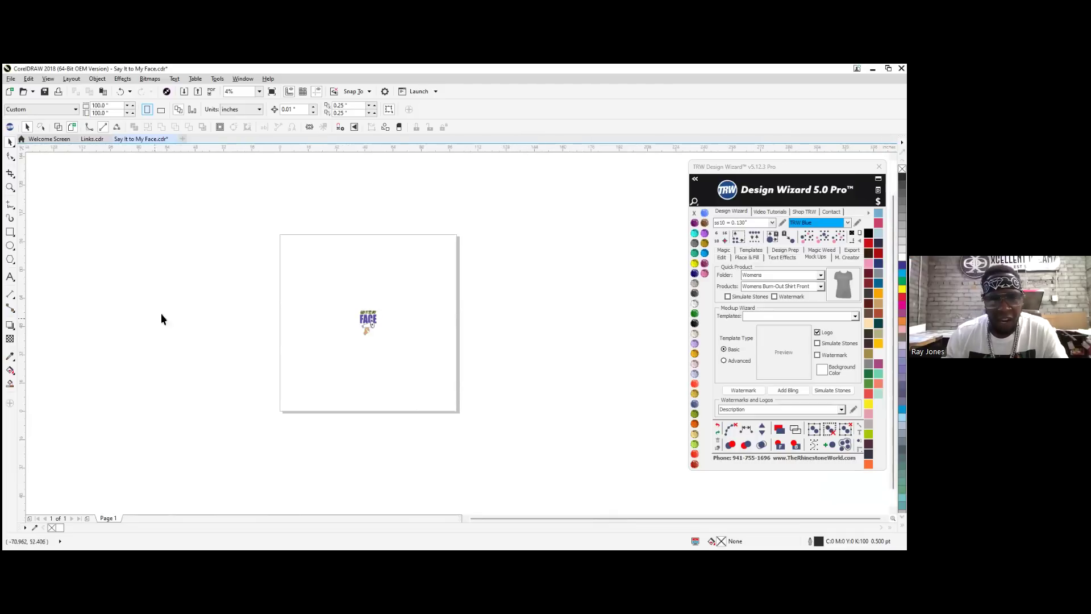
pyautogui.scroll(1, 301, 312)
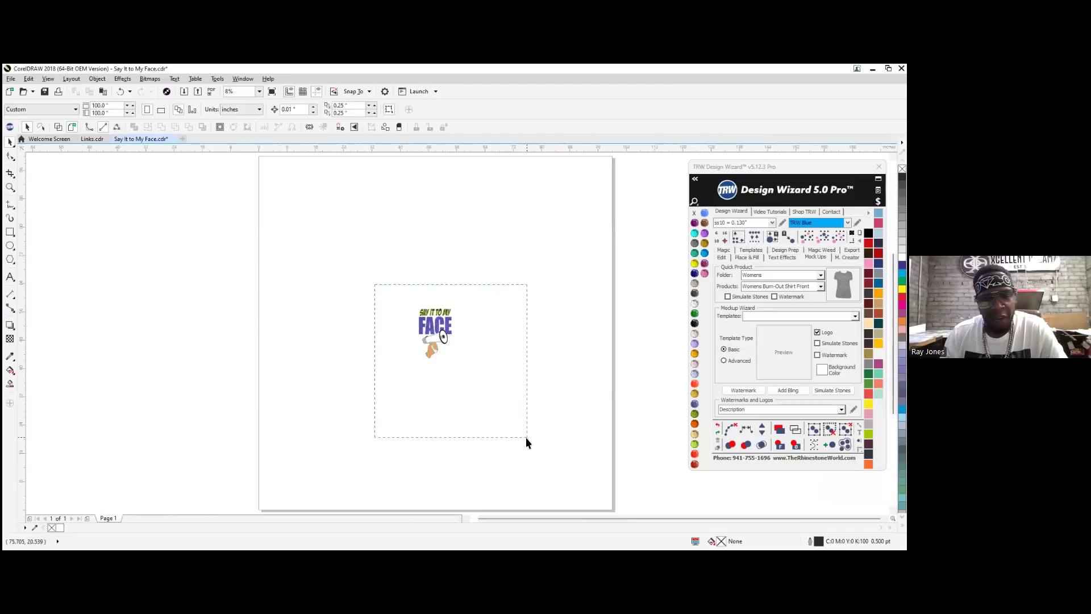
pyautogui.moveTo(526, 438); pyautogui.dragTo(526, 439)
pyautogui.scroll(-1, 436, 350)
pyautogui.moveTo(436, 351); pyautogui.dragTo(361, 276)
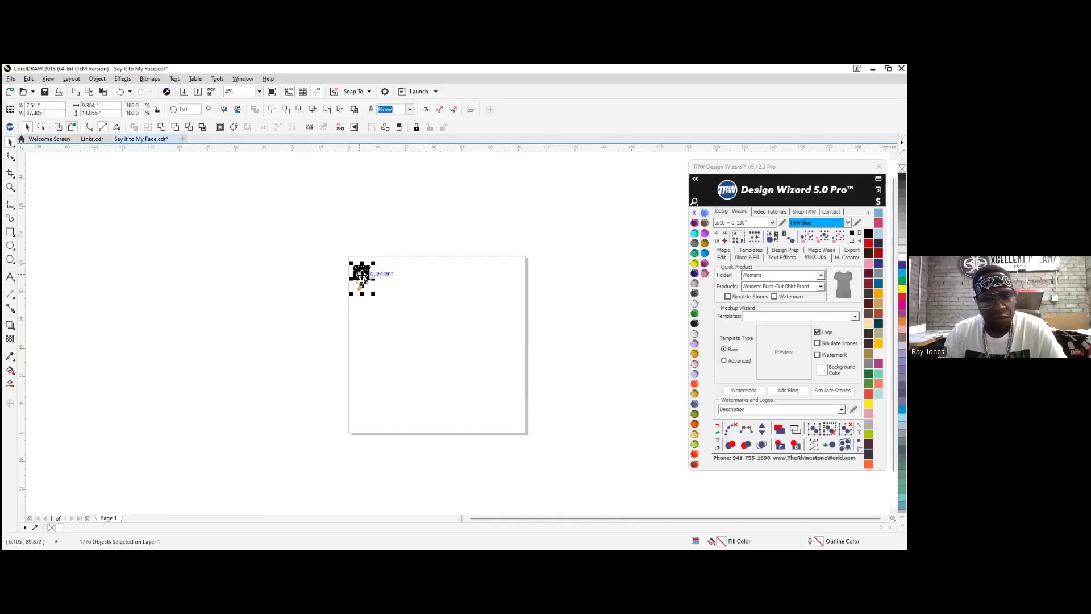
pyautogui.scroll(2, 361, 276)
pyautogui.click(401, 200)
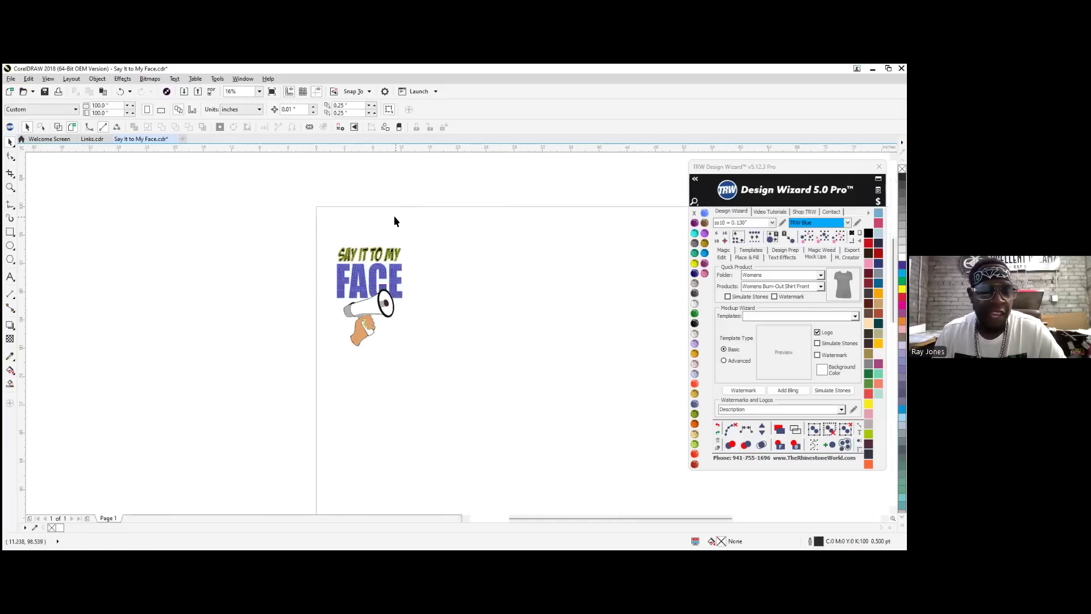
# Select all stones matching the size of a stone in FACE's A, and place a copy about 13.4 inches right of the originals
pyautogui.scroll(1, 382, 297)
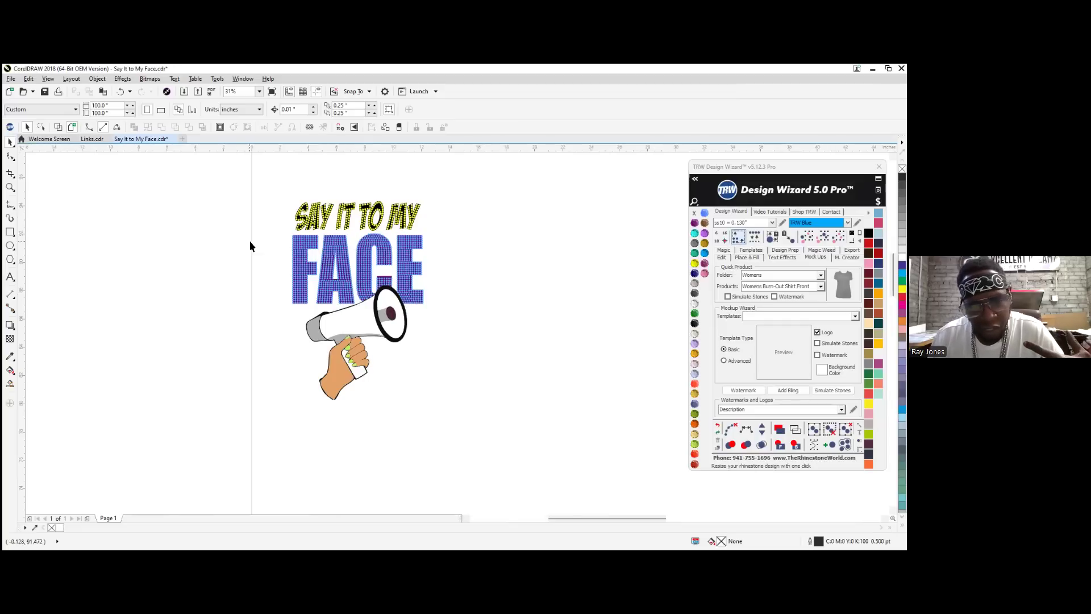
pyautogui.click(337, 240)
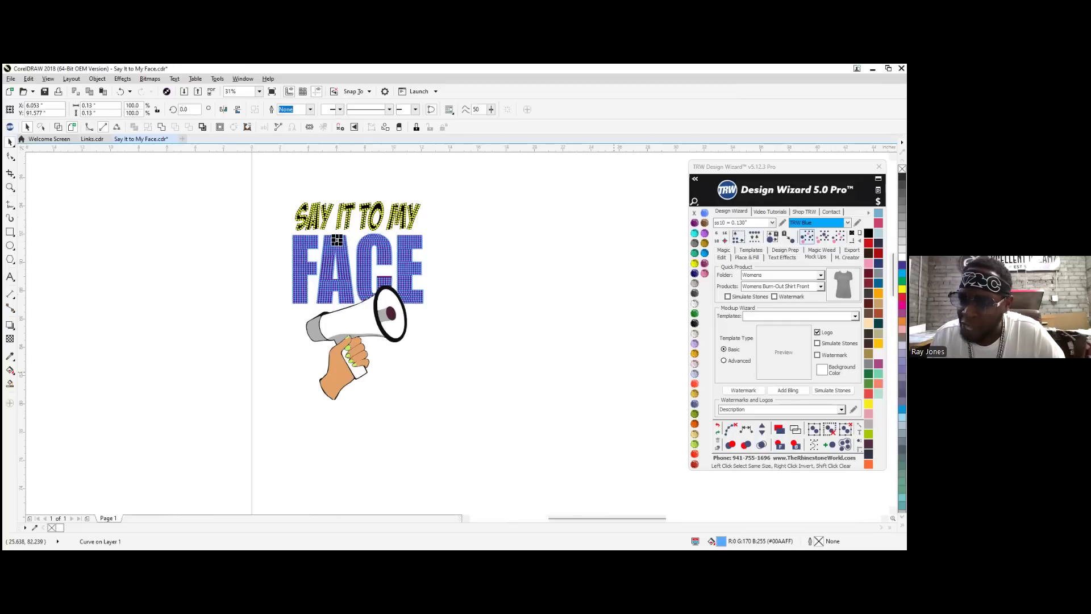
pyautogui.click(807, 236)
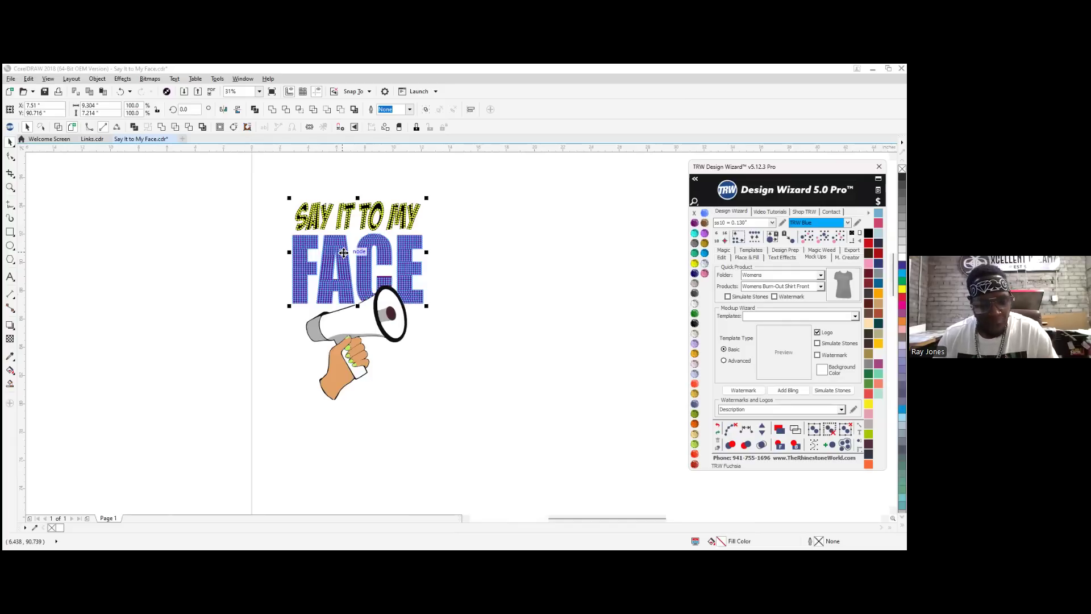
pyautogui.moveTo(343, 253); pyautogui.dragTo(531, 252)
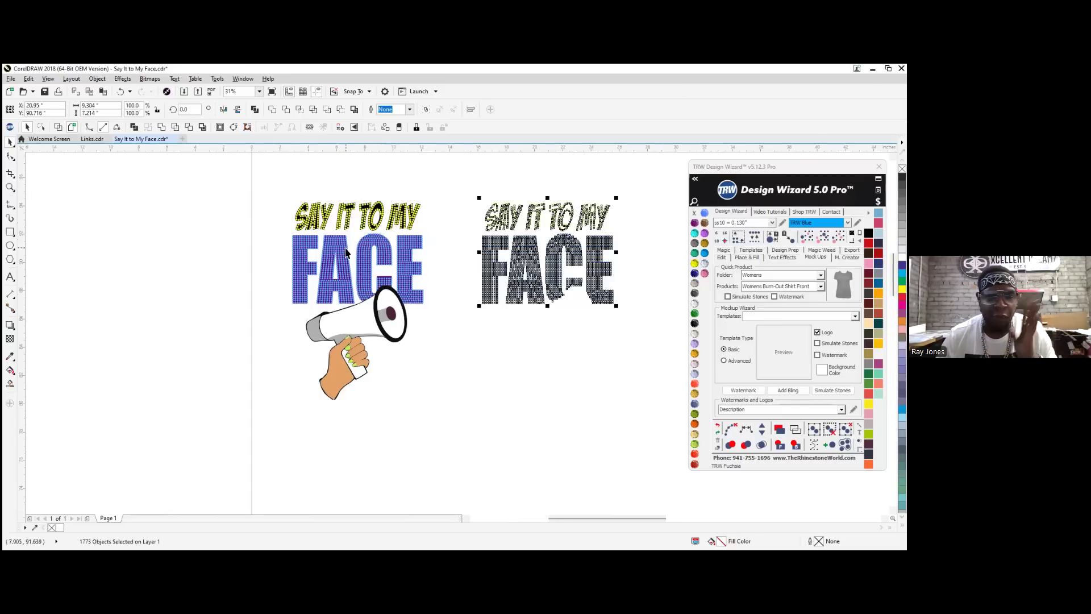
pyautogui.click(655, 233)
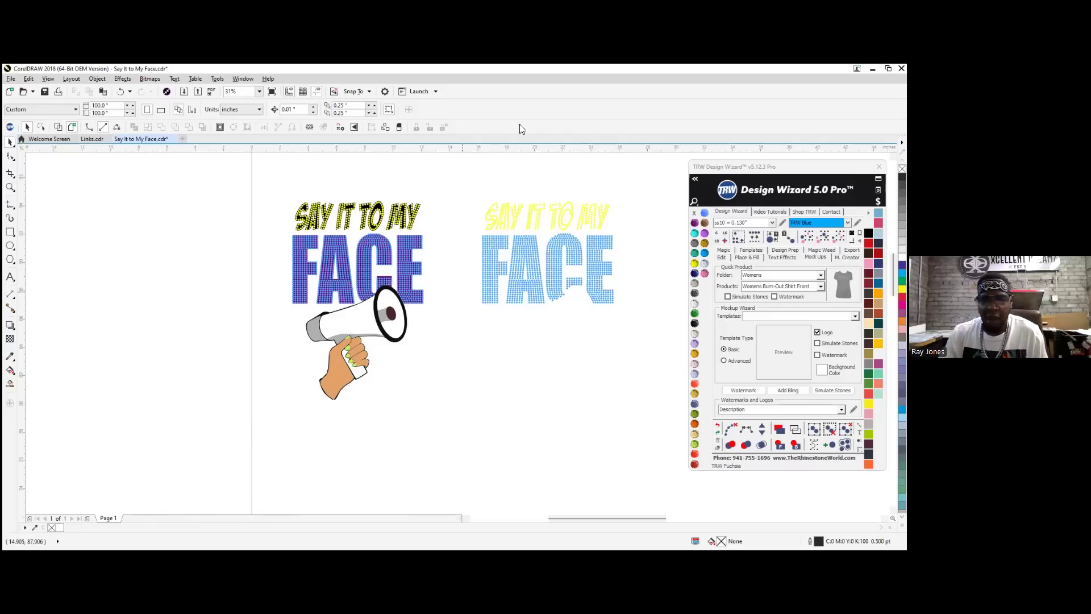
pyautogui.scroll(2, 612, 215)
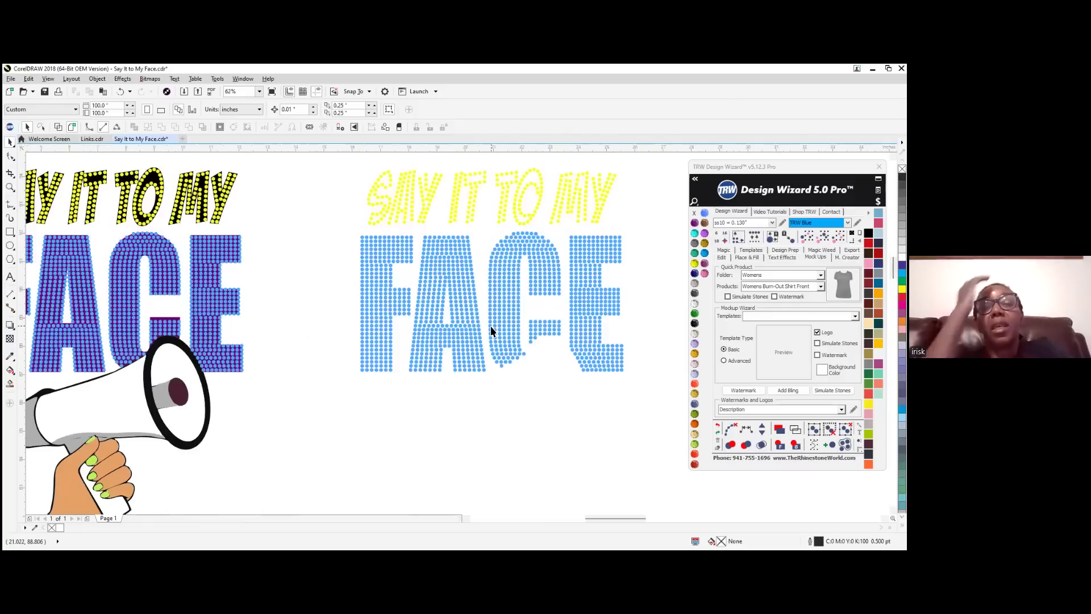
pyautogui.scroll(-2, 489, 335)
pyautogui.moveTo(407, 238); pyautogui.dragTo(611, 390)
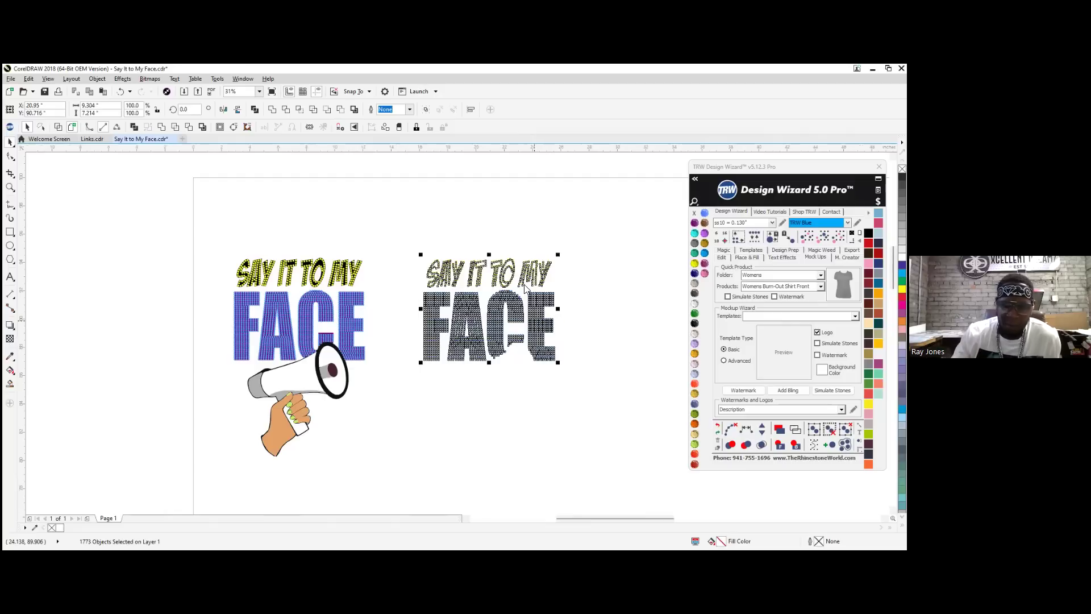
pyautogui.rightClick(535, 321)
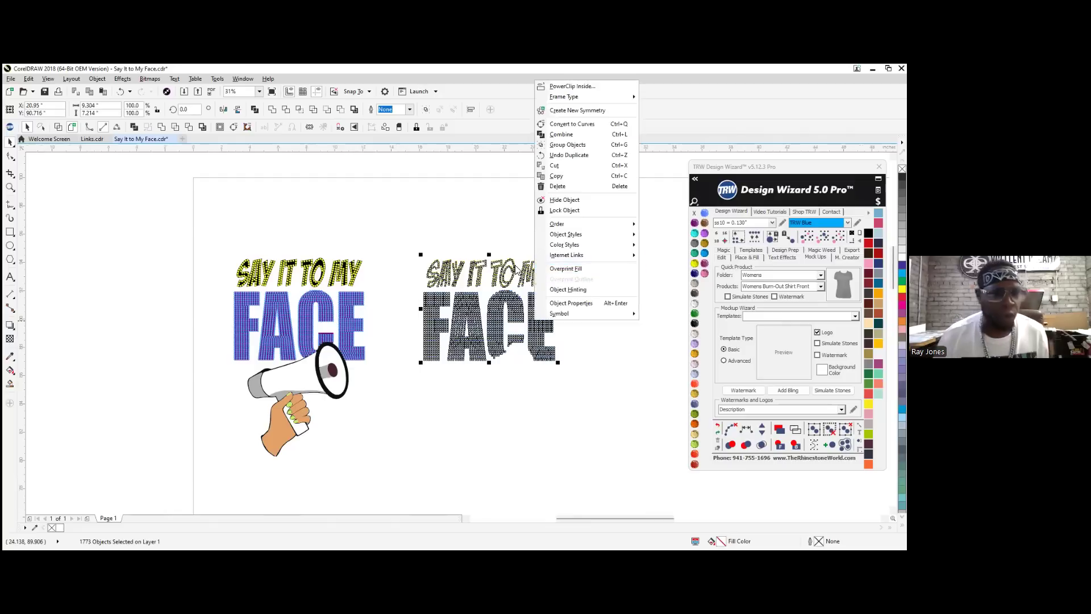
pyautogui.click(492, 220)
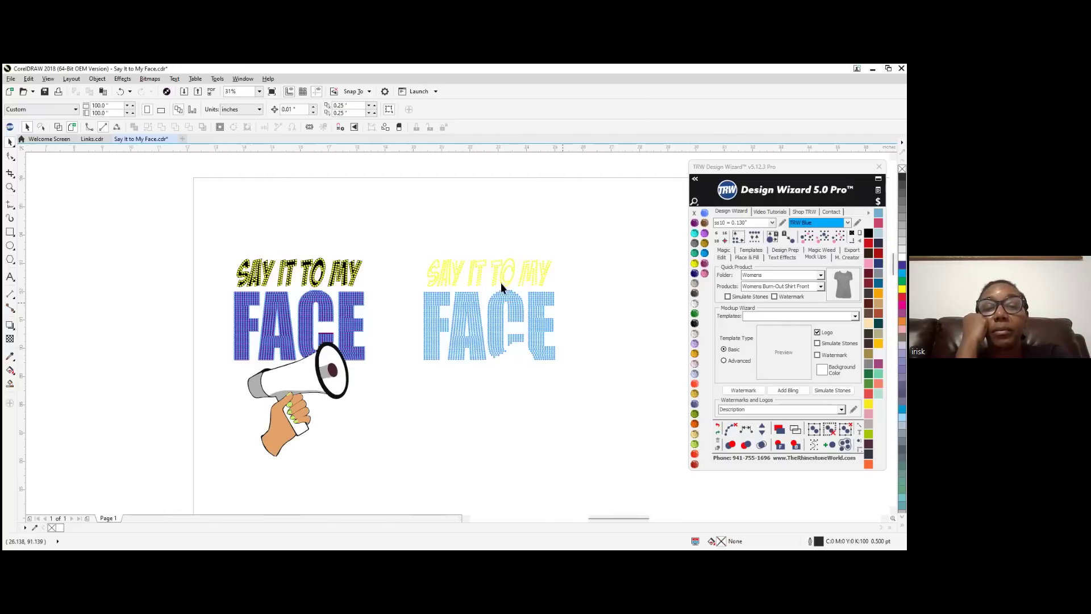
# Combine all the copied SAY IT TO MY FACE stones into a single curve and deselect it
pyautogui.scroll(3, 496, 253)
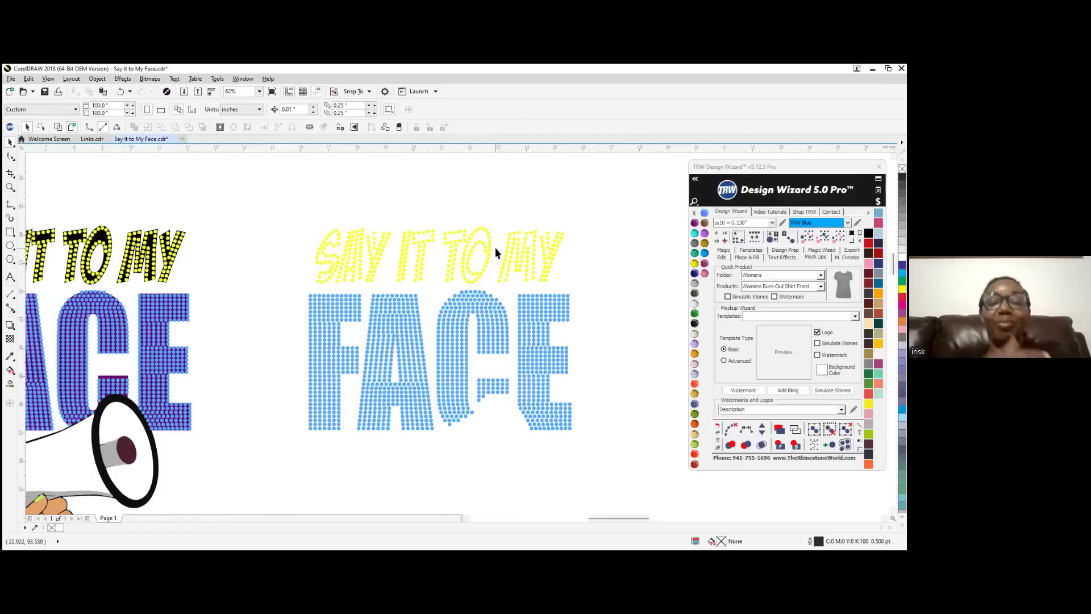
pyautogui.moveTo(269, 213); pyautogui.dragTo(632, 464)
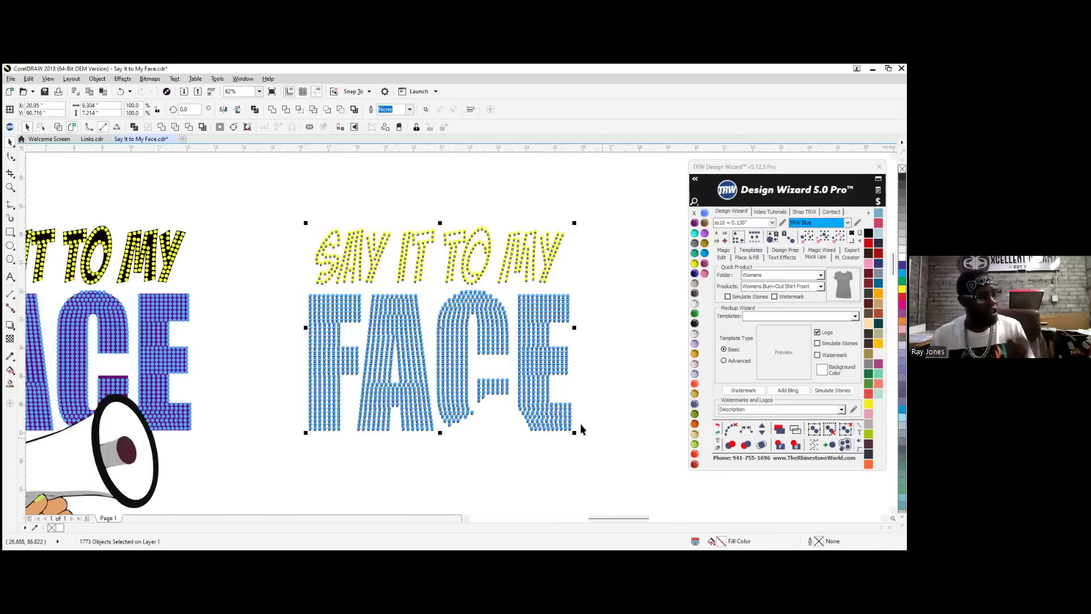
pyautogui.rightClick(530, 324)
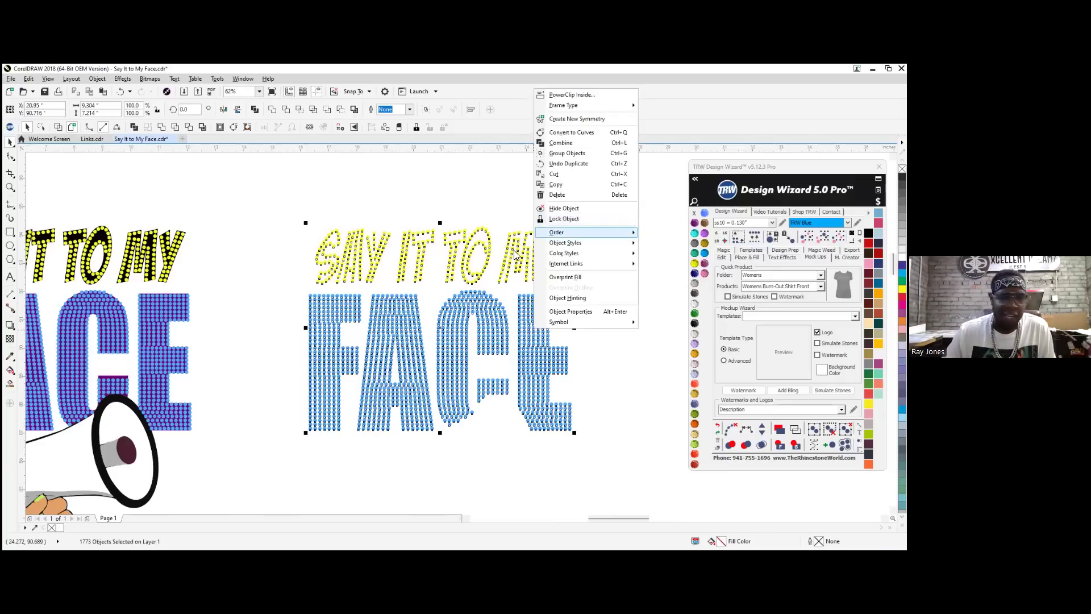
pyautogui.click(571, 145)
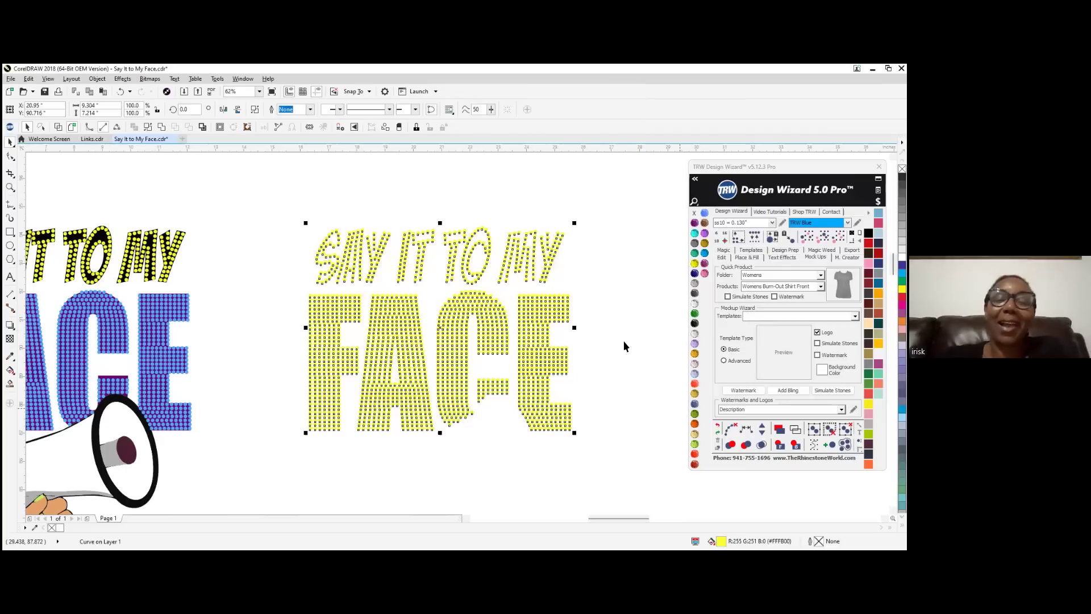
pyautogui.click(513, 284)
pyautogui.scroll(-3, 514, 284)
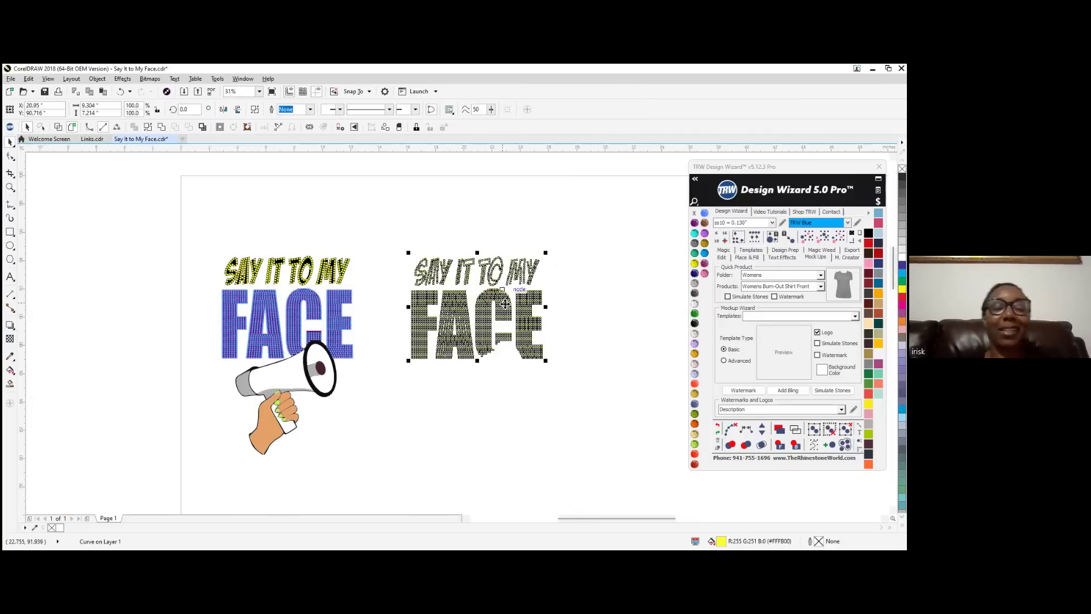
pyautogui.scroll(3, 540, 318)
pyautogui.click(581, 236)
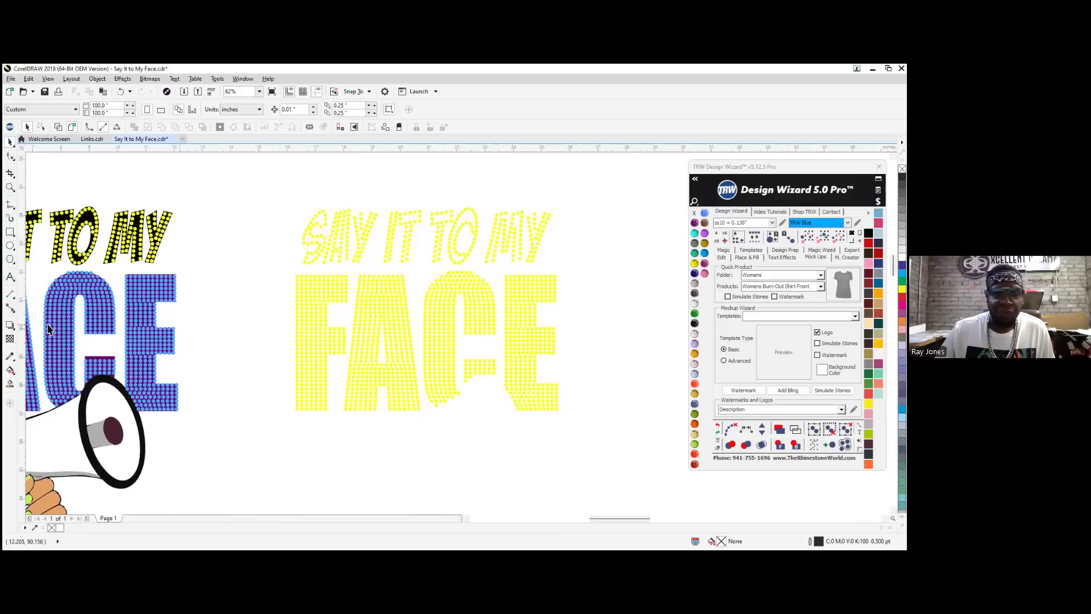
# Draw a rectangle about 9.8 by 7.6 inches around the combined stone lettering
pyautogui.click(10, 231)
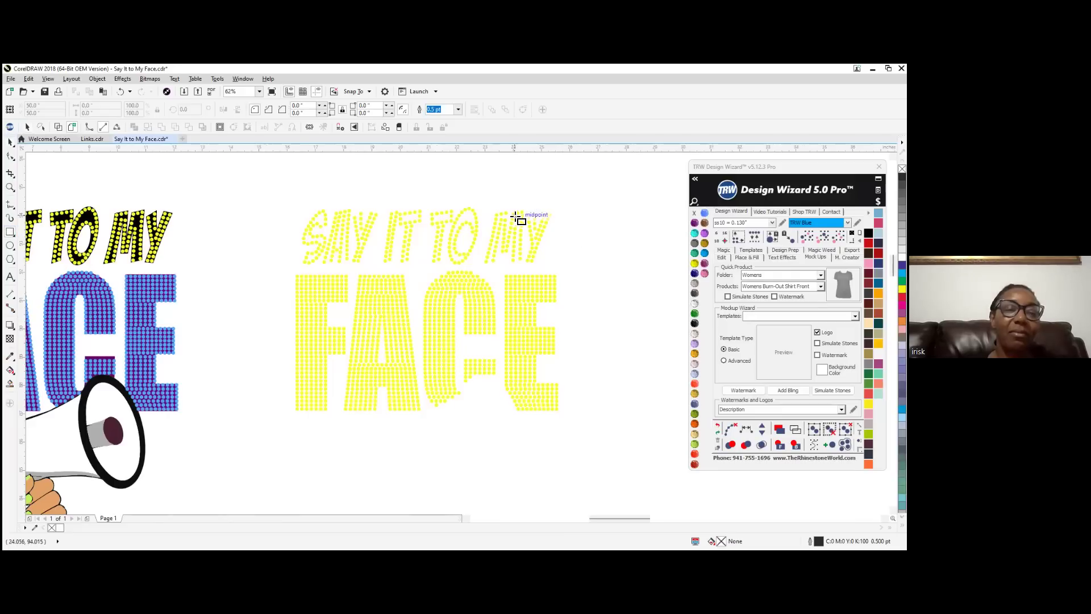
pyautogui.click(11, 146)
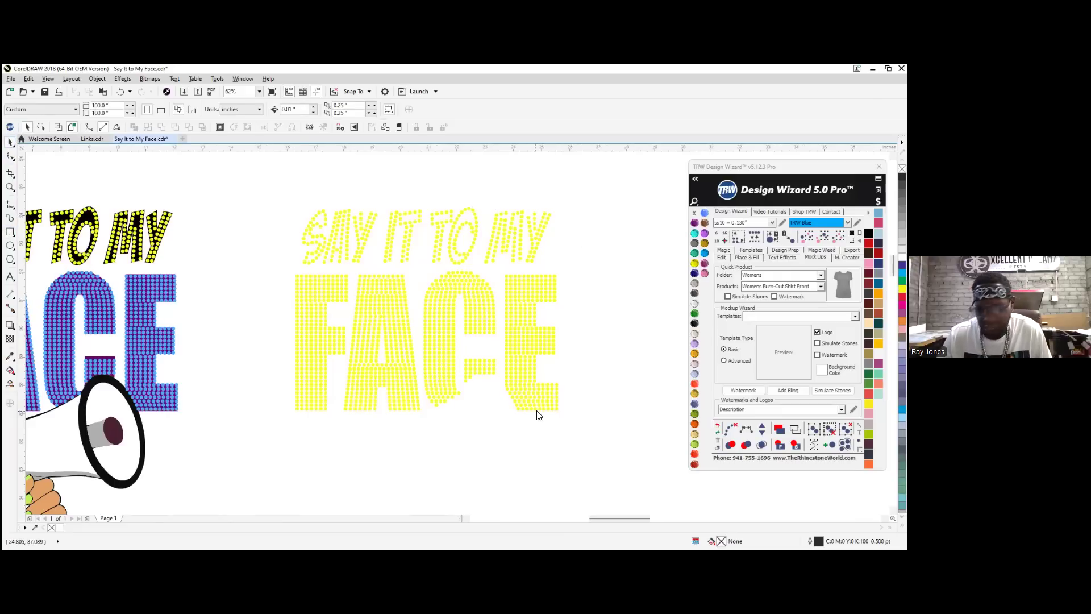
pyautogui.click(10, 231)
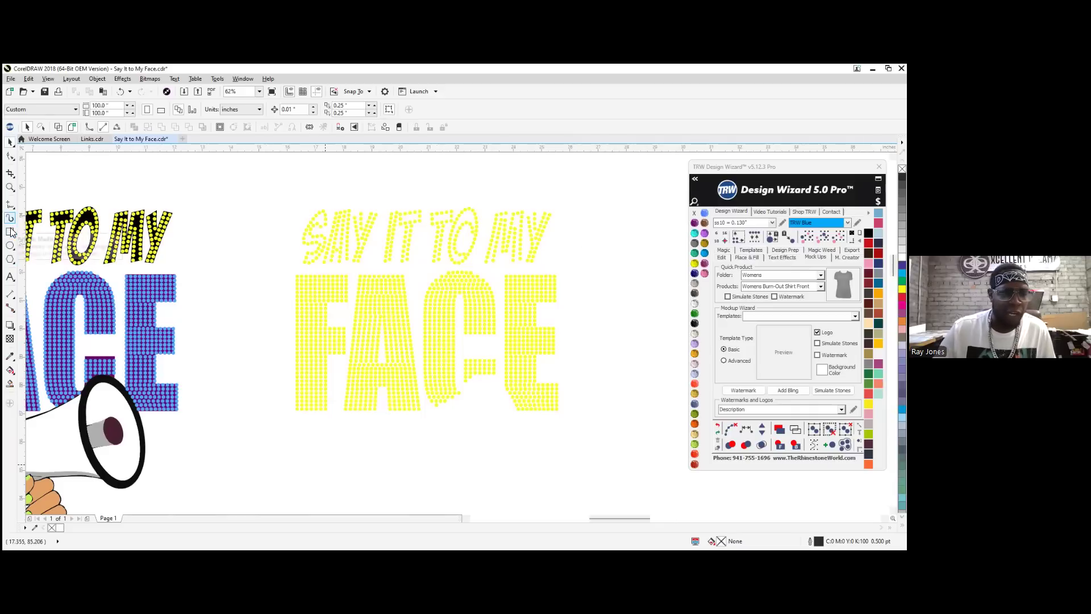
pyautogui.moveTo(288, 201); pyautogui.dragTo(567, 418)
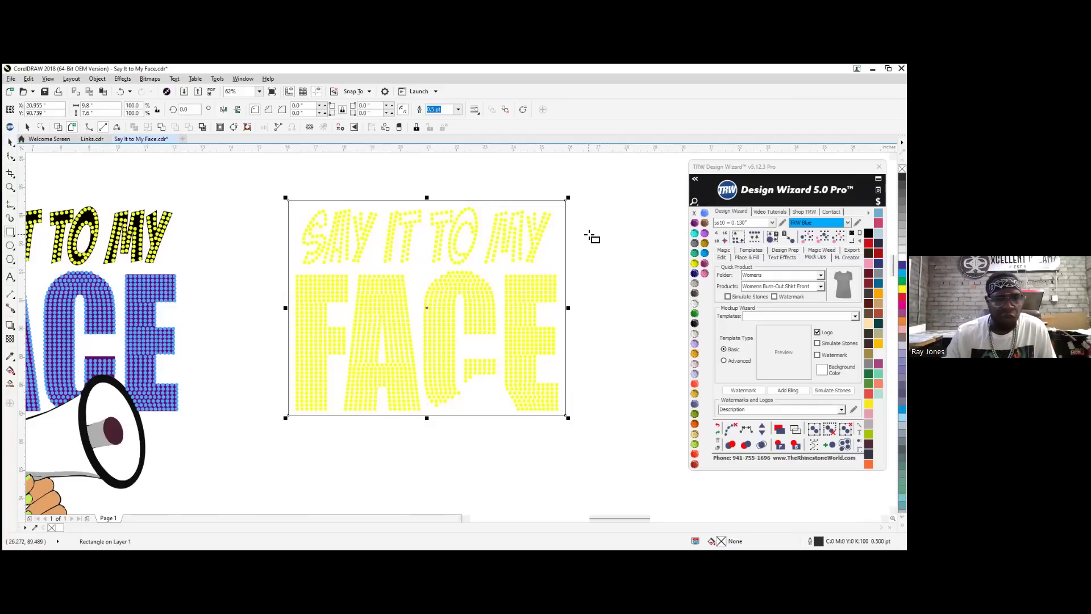
# Fill the rectangle with Jet Black, send it behind the stones, and deselect it
pyautogui.click(695, 323)
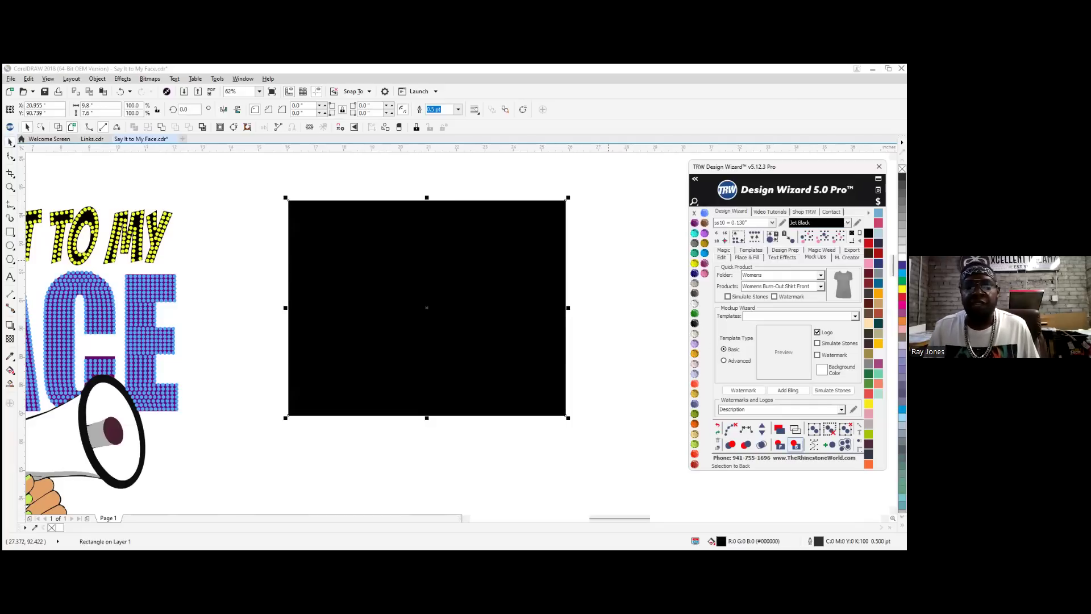
pyautogui.click(794, 444)
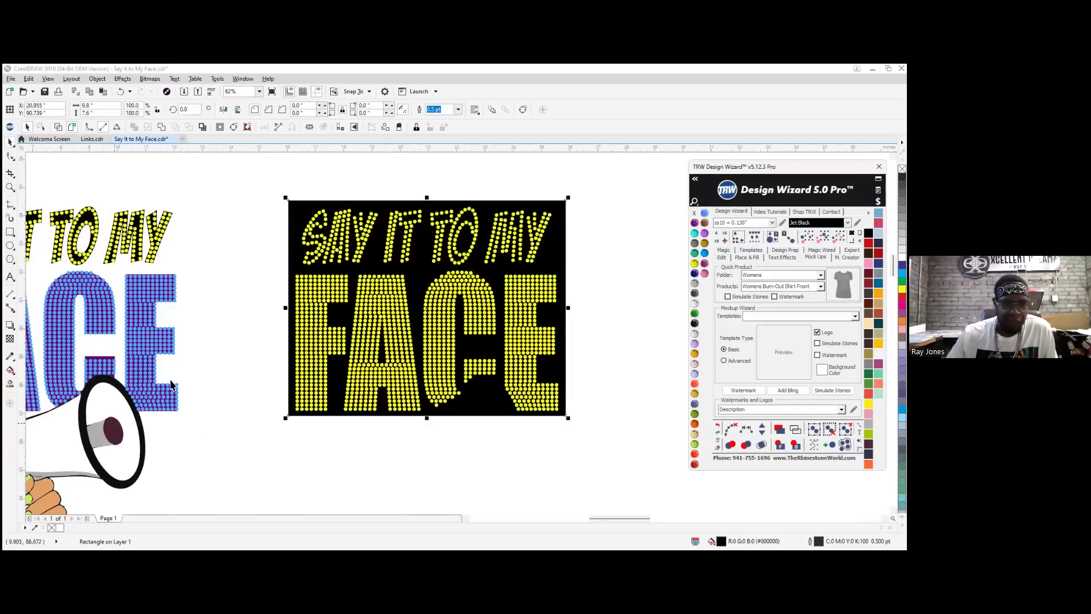
pyautogui.click(217, 333)
pyautogui.scroll(2, 513, 180)
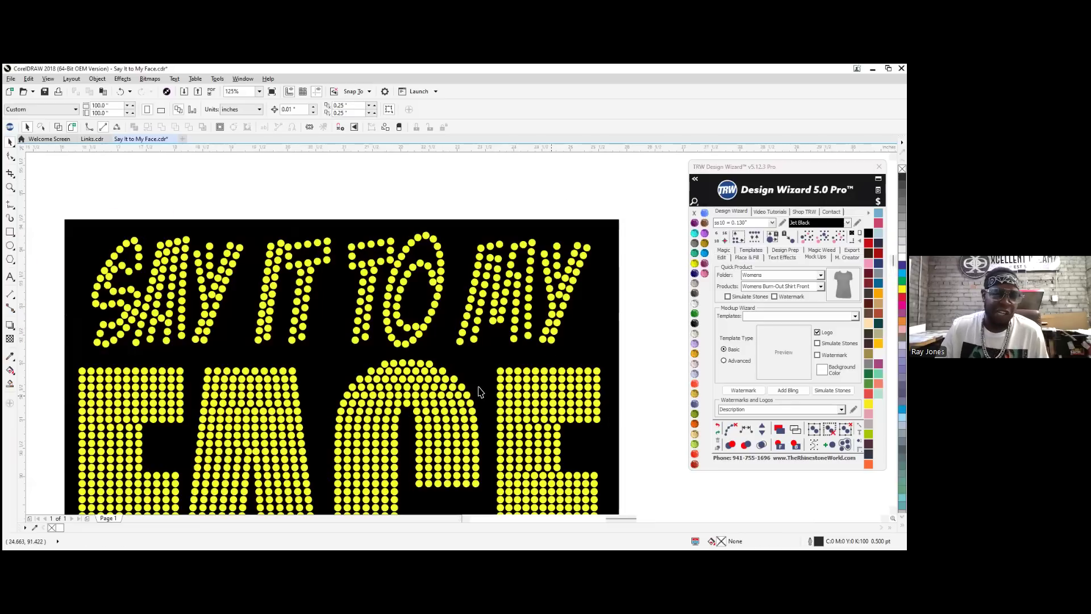
pyautogui.scroll(-2, 509, 198)
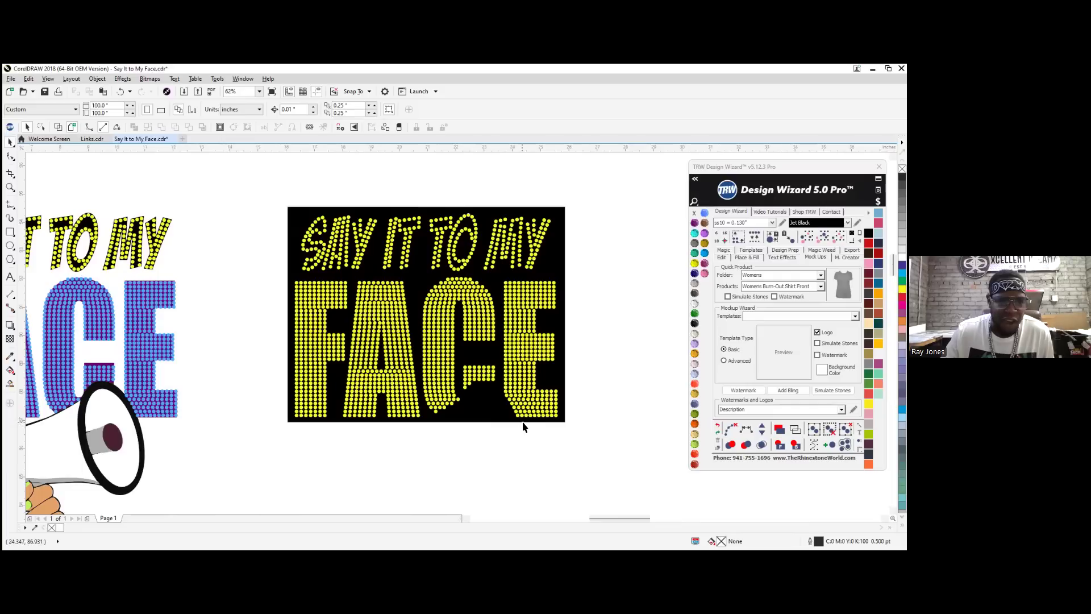
# Try a size of 10 by 8 inches for the black background rectangle, and undo the resize
pyautogui.click(486, 422)
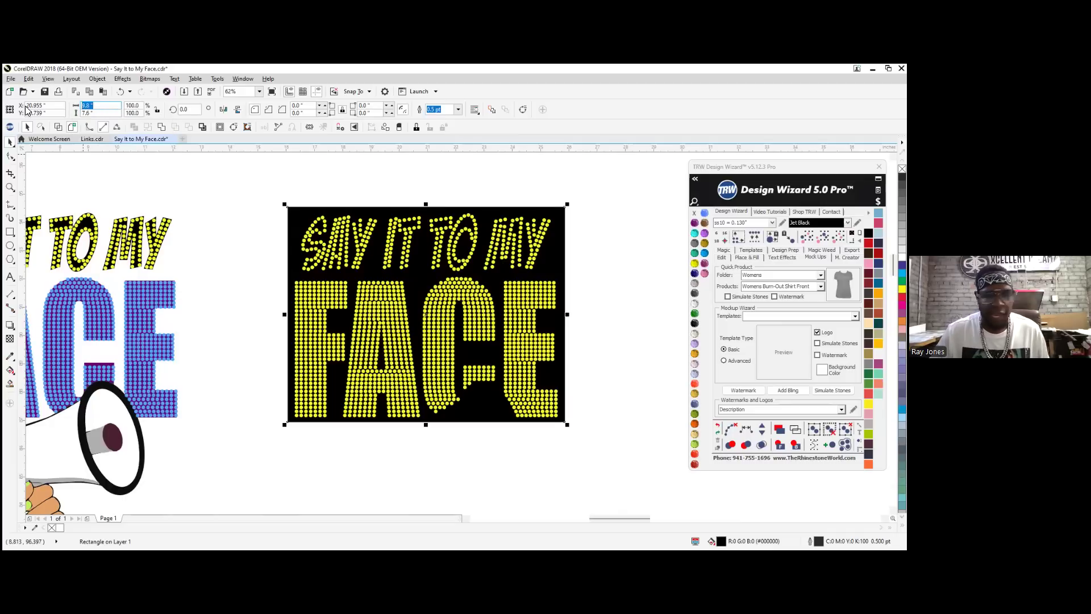
pyautogui.write('10')
pyautogui.press('Tab')
pyautogui.write('8')
pyautogui.press('Tab')
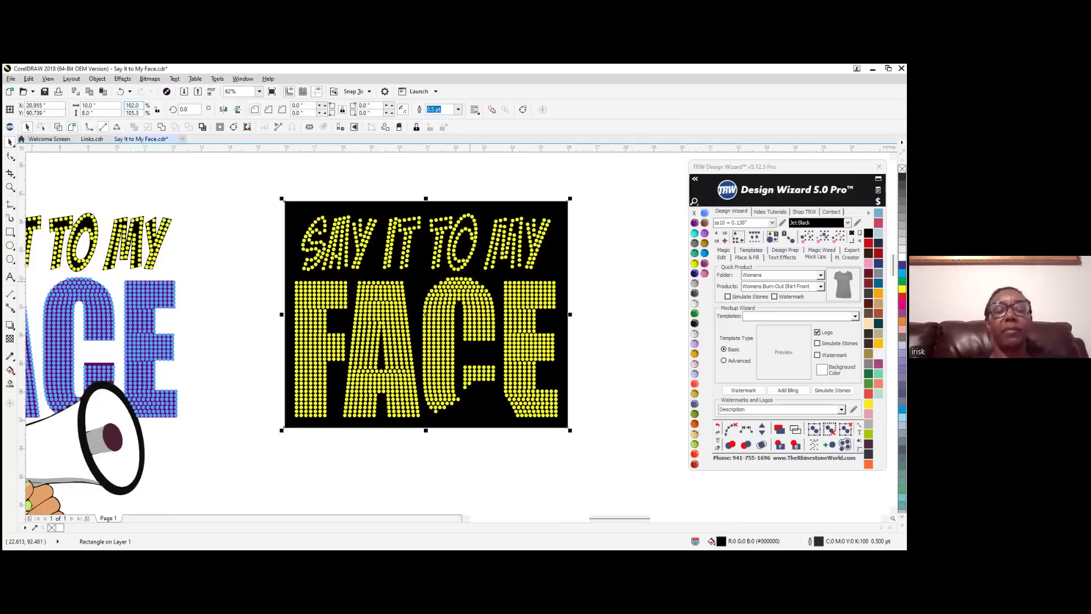
pyautogui.click(602, 257)
pyautogui.hotkey('ctrl', 'z')
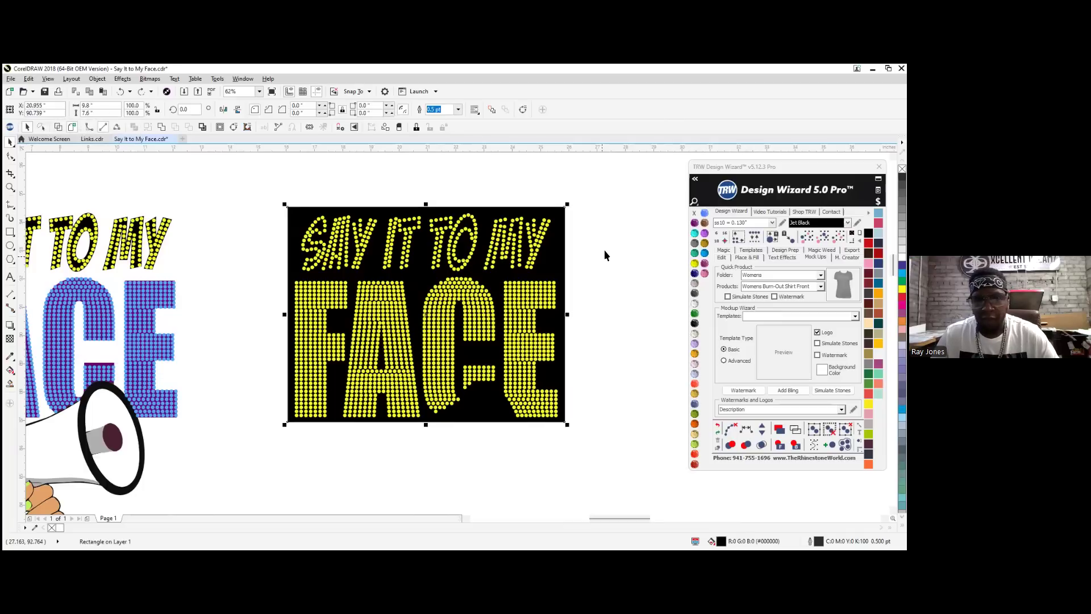
pyautogui.click(391, 183)
pyautogui.click(417, 287)
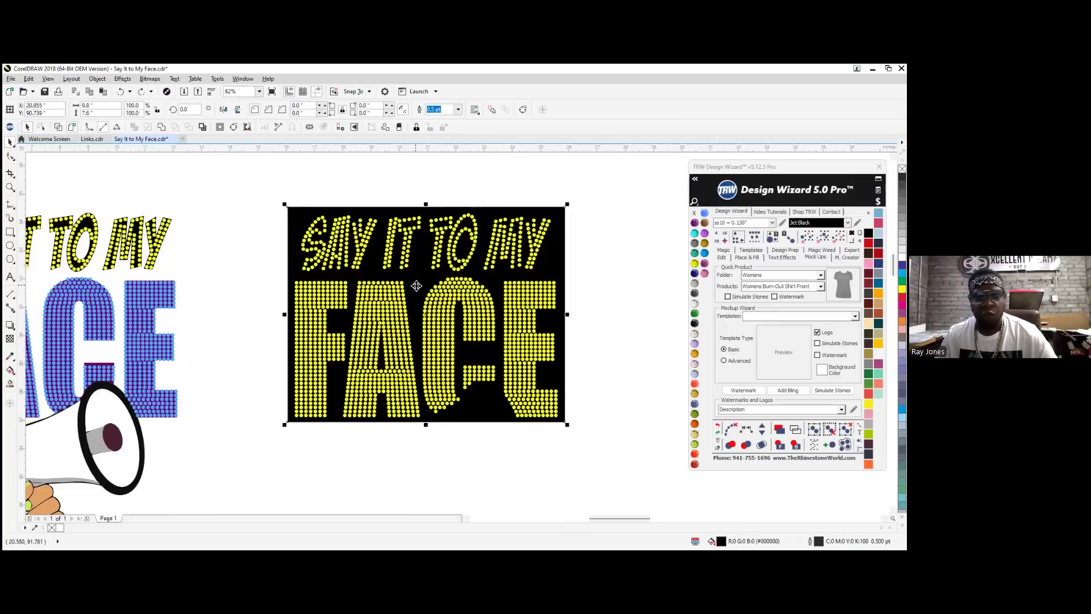
pyautogui.moveTo(228, 177); pyautogui.dragTo(608, 439)
pyautogui.moveTo(602, 496); pyautogui.dragTo(628, 486)
pyautogui.click(624, 308)
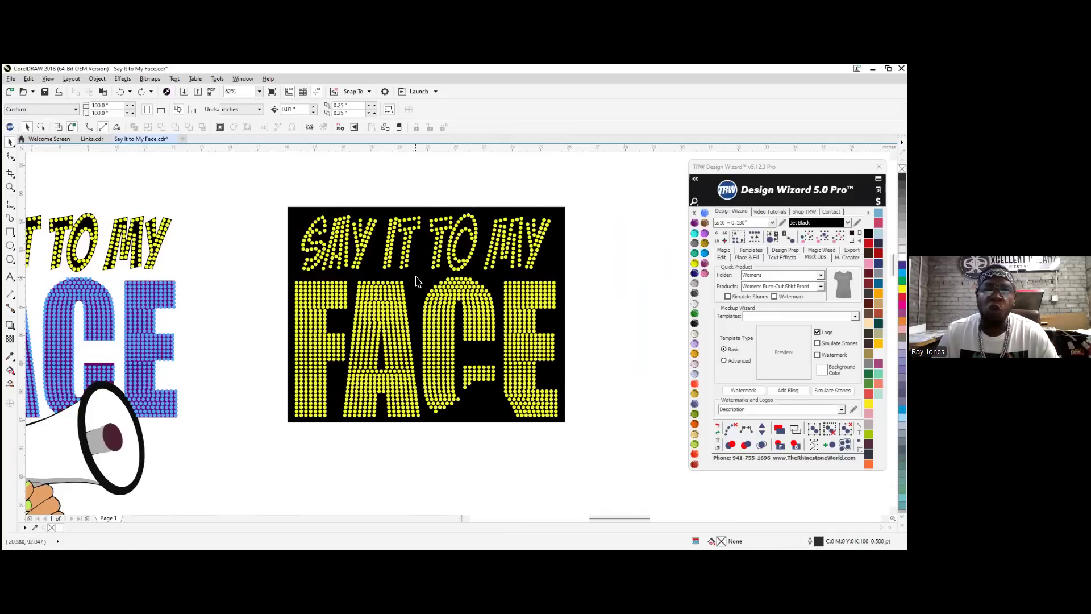
# Set the black background rectangle's size to 10 by 8 inches and deselect it
pyautogui.click(417, 285)
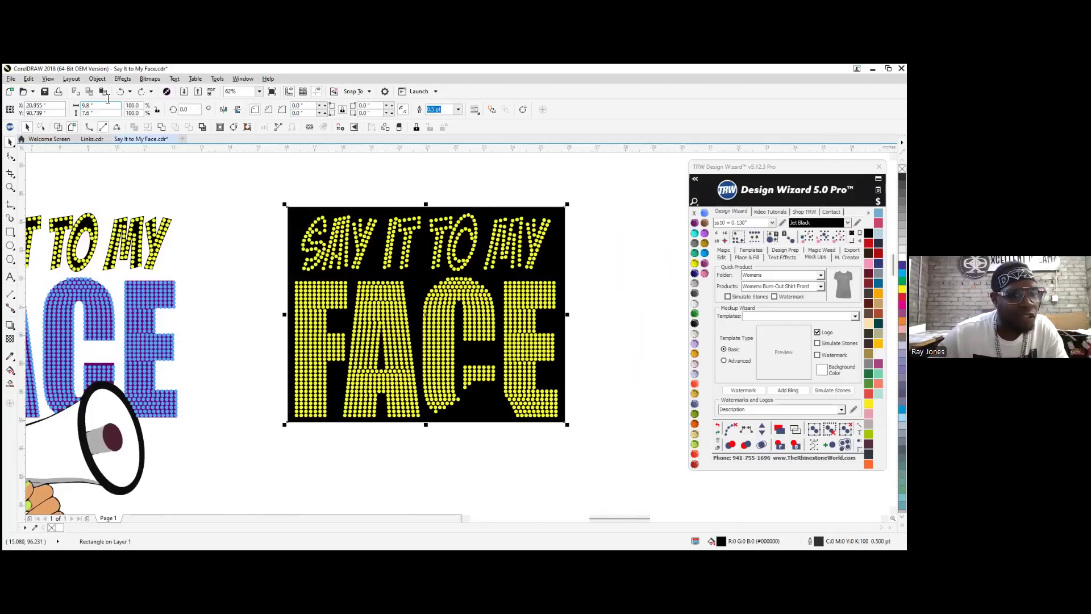
pyautogui.write('10')
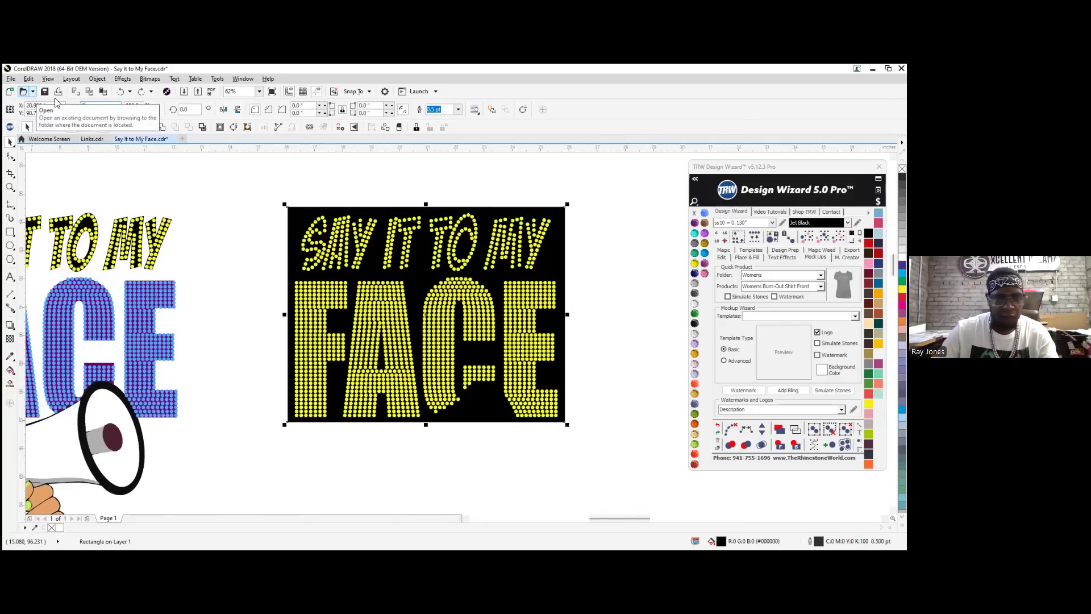
pyautogui.press('Tab')
pyautogui.write('8')
pyautogui.press('Return')
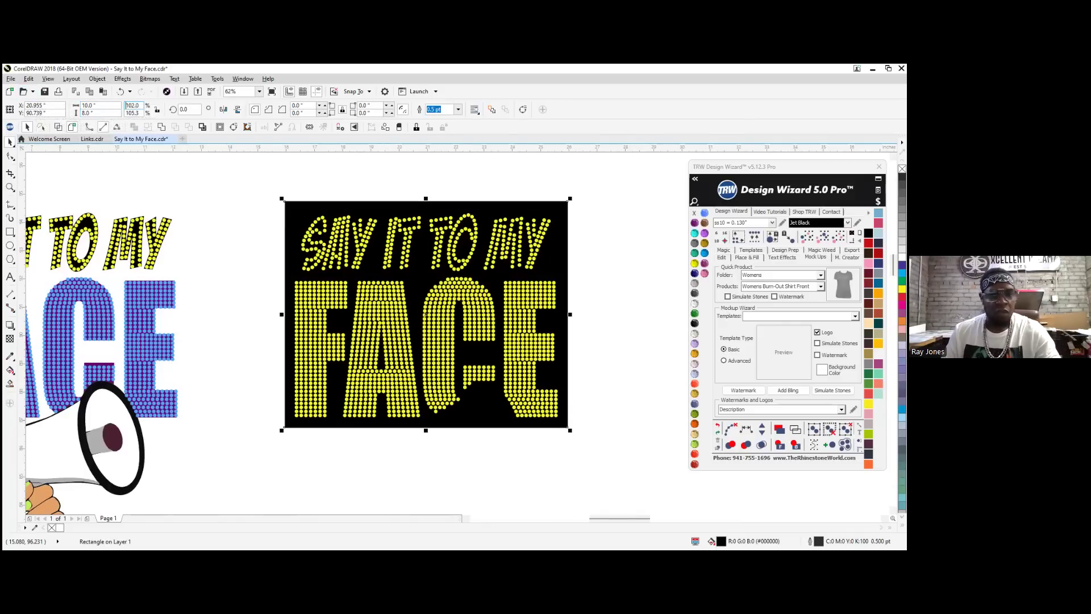
pyautogui.click(431, 480)
# Select the combined stones together with the black rectangle, and trim the stone shapes out of the rectangle
pyautogui.click(427, 360)
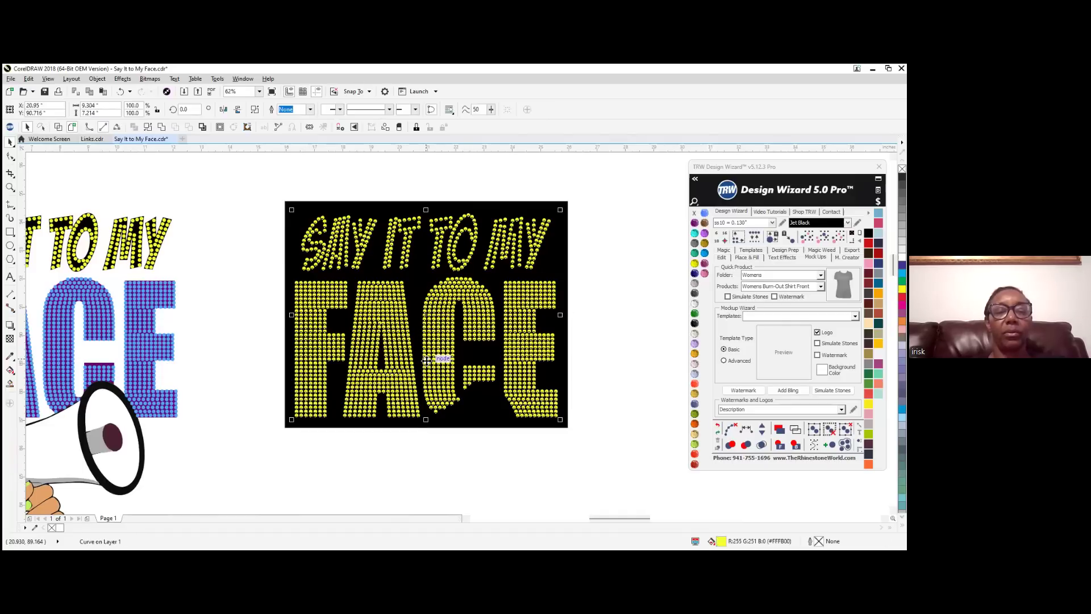
pyautogui.keyDown('shift'); pyautogui.click(365, 211); pyautogui.keyUp('shift')
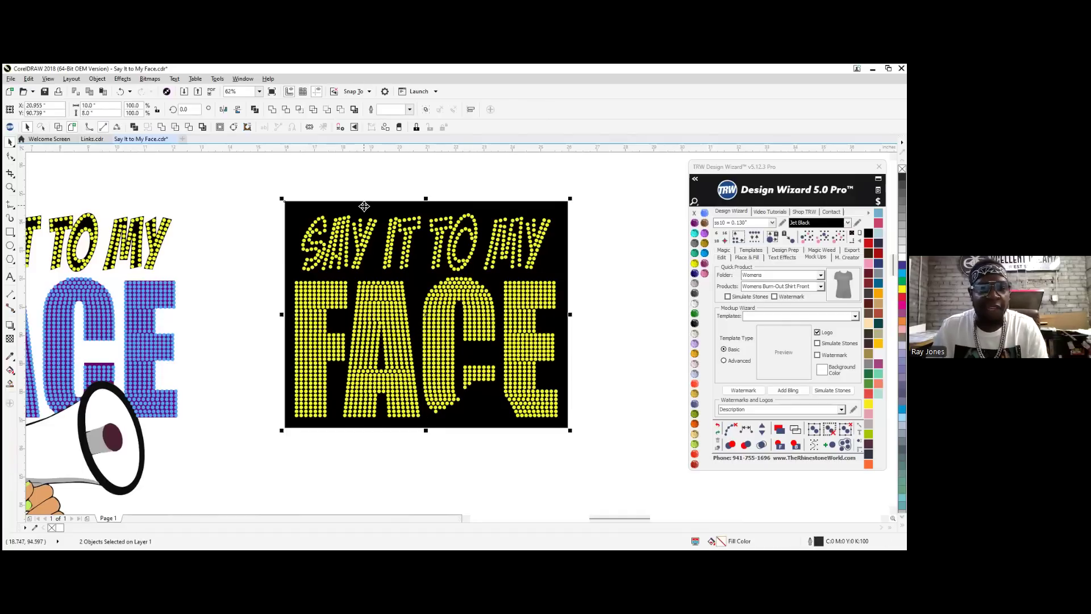
pyautogui.click(190, 128)
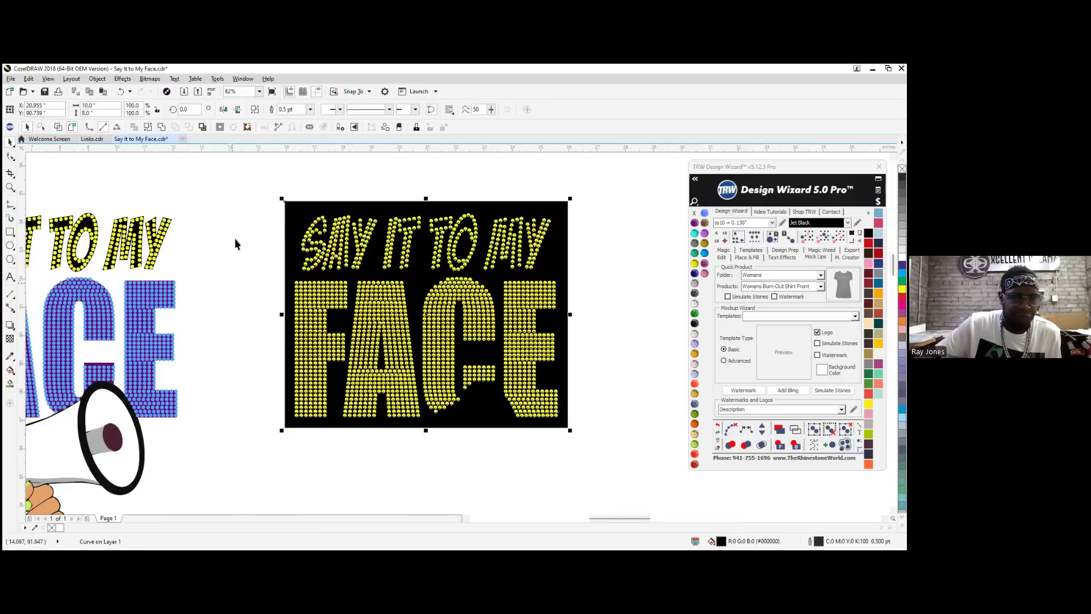
# Move the yellow combined stones about 12.8 inches right, off the trimmed black rectangle, and deselect them
pyautogui.scroll(-3, 235, 241)
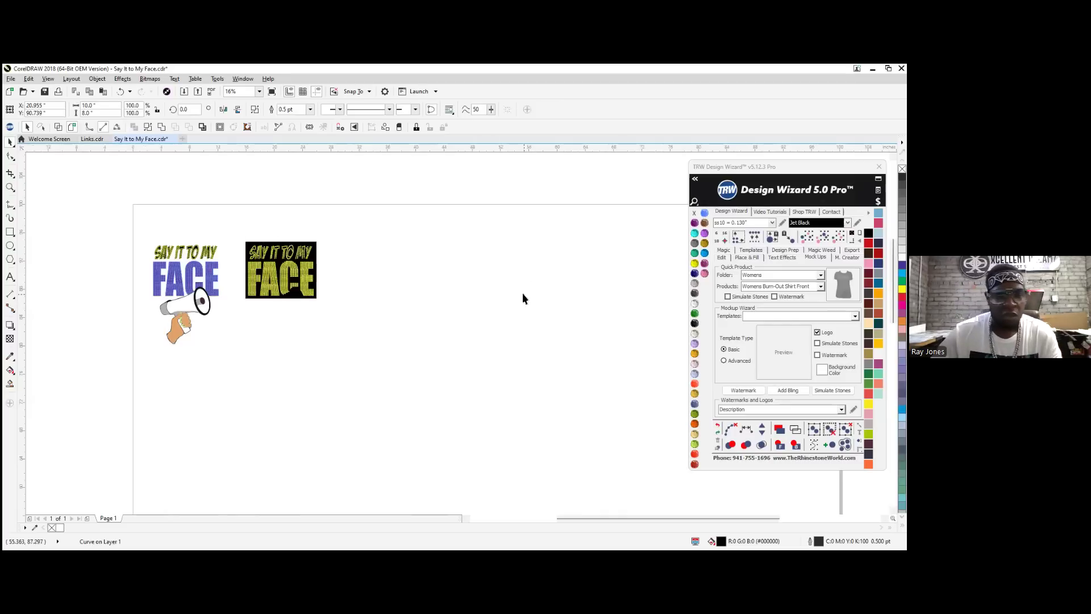
pyautogui.click(521, 297)
pyautogui.moveTo(284, 287); pyautogui.dragTo(375, 280)
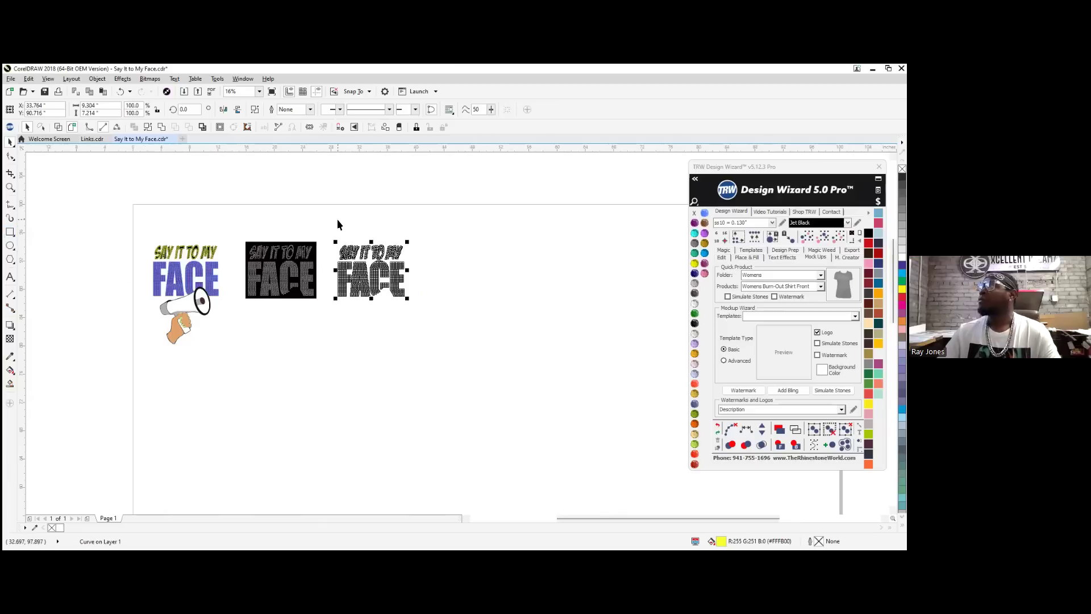
pyautogui.click(277, 233)
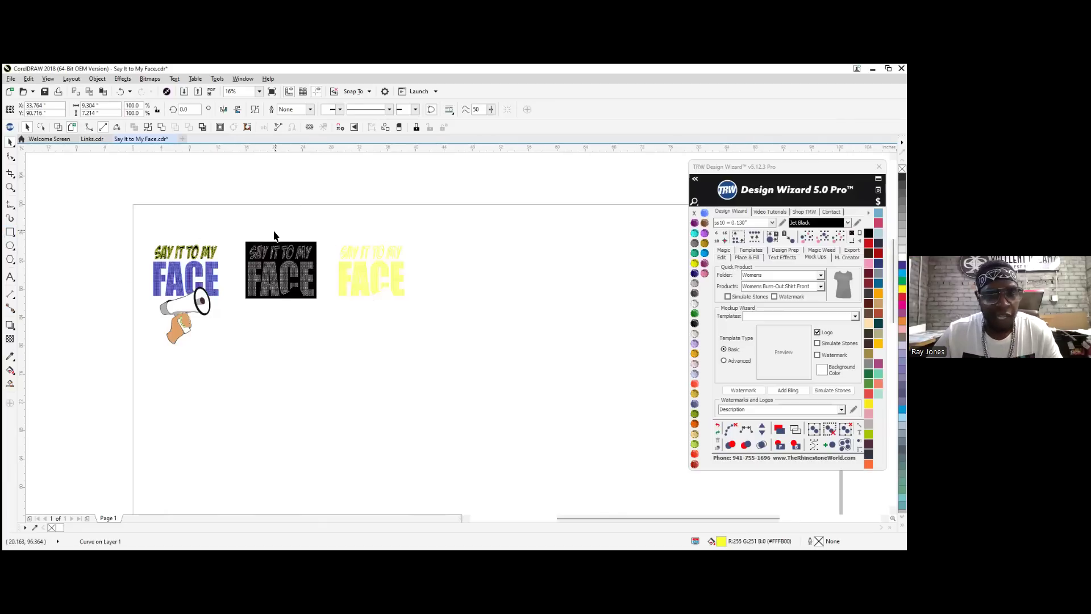
pyautogui.scroll(2, 209, 245)
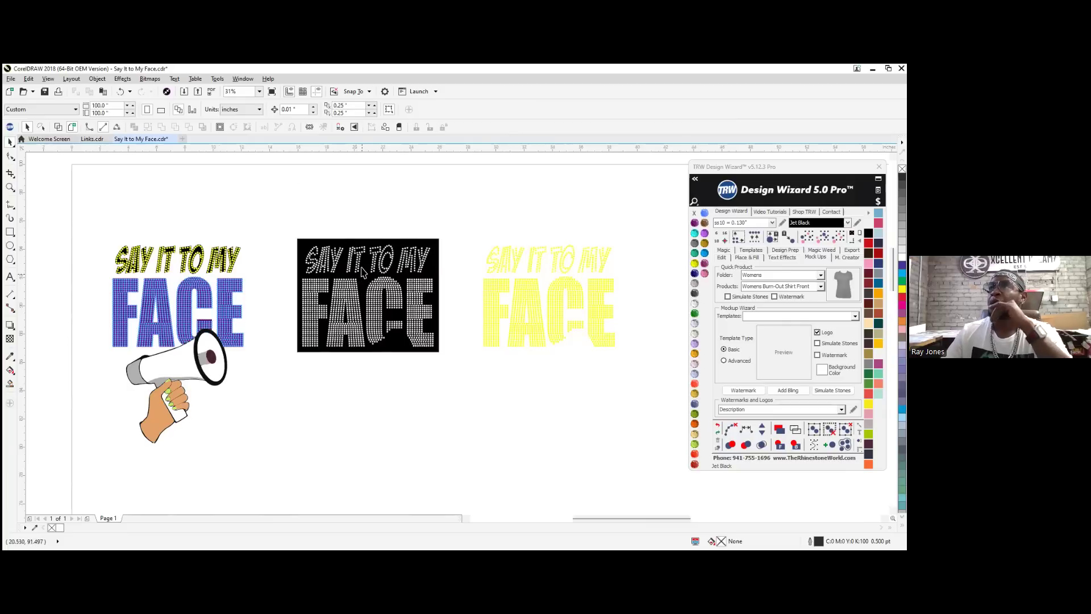
pyautogui.click(558, 296)
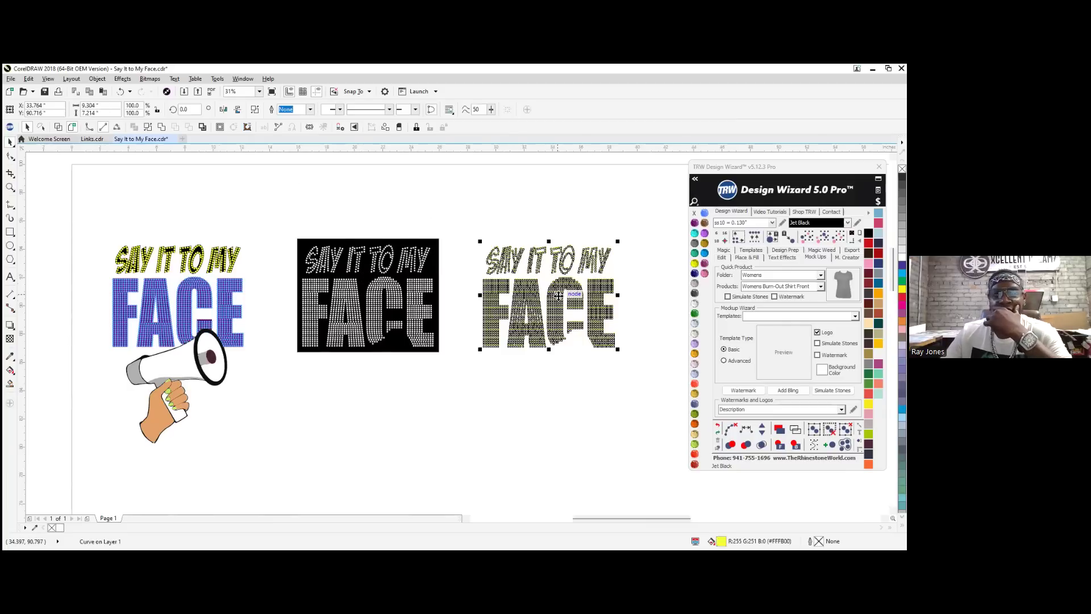
pyautogui.click(564, 215)
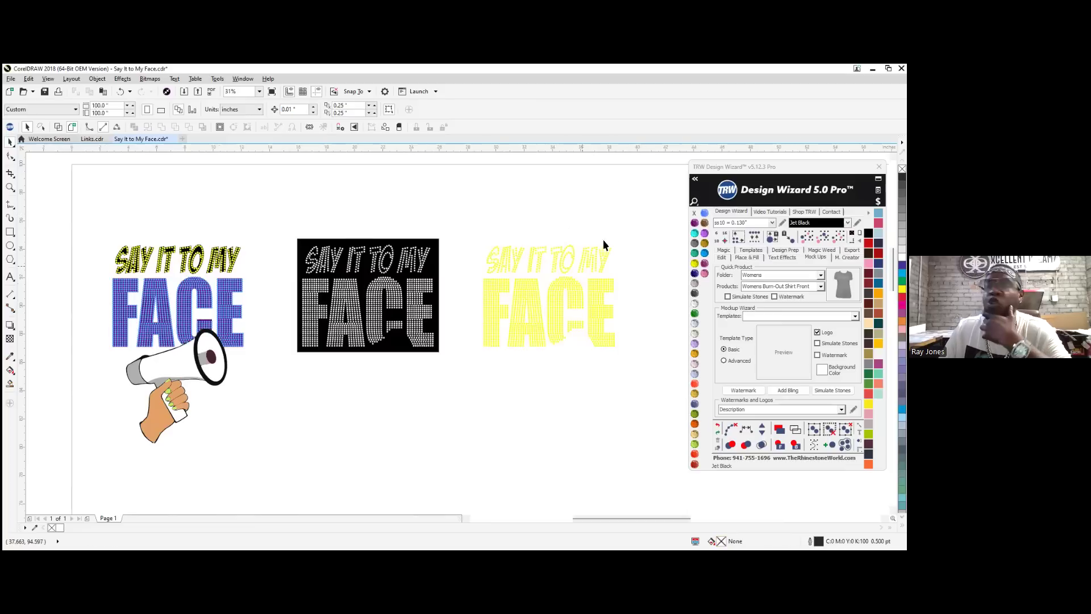
# Remove the outline from the trimmed black rectangle and deselect it
pyautogui.click(364, 281)
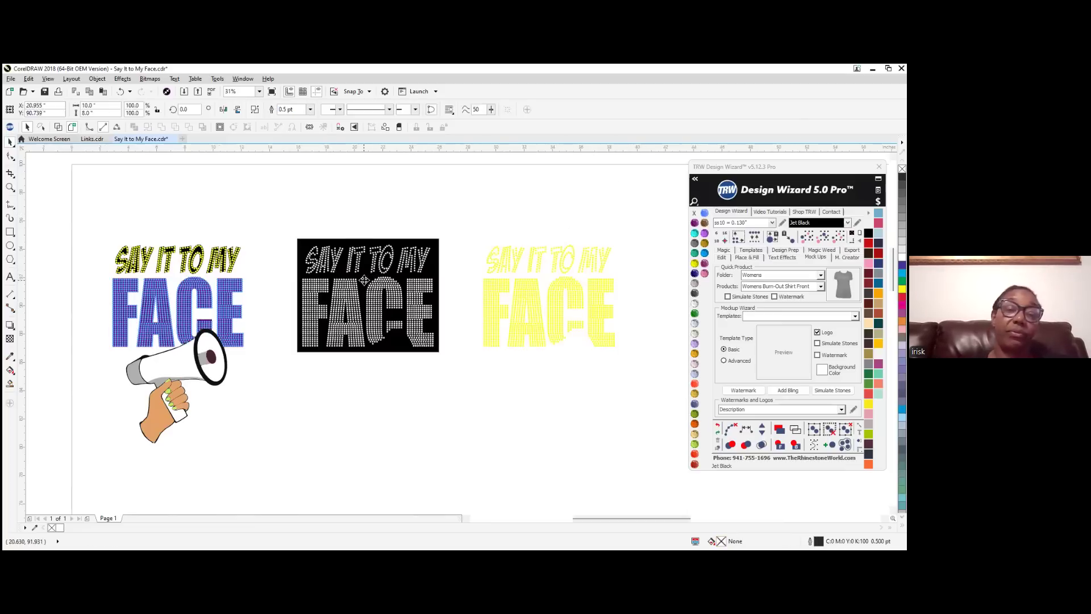
pyautogui.rightClick(694, 212)
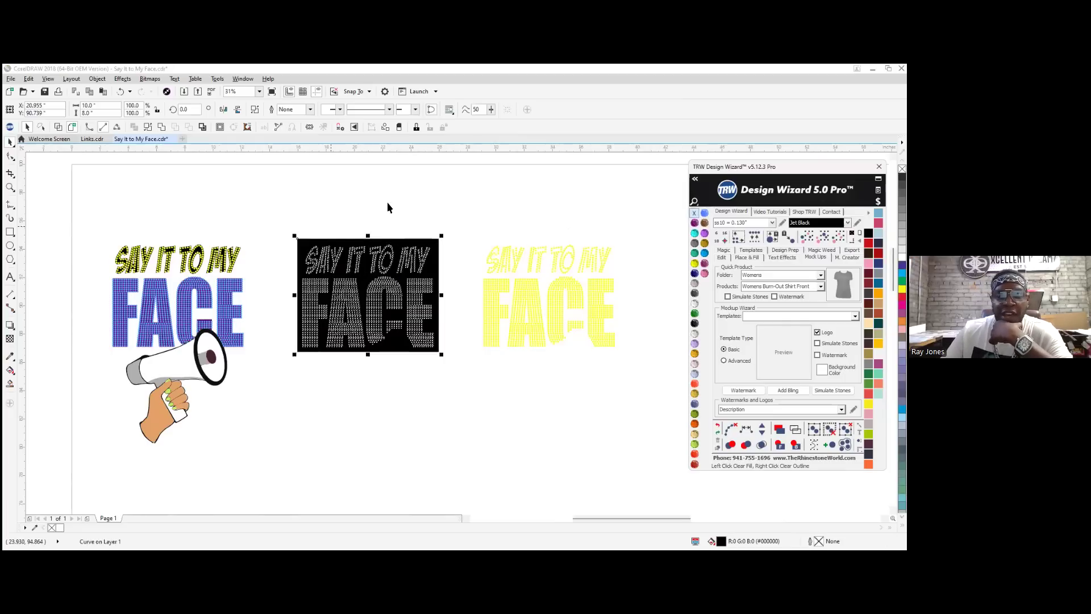
pyautogui.click(417, 202)
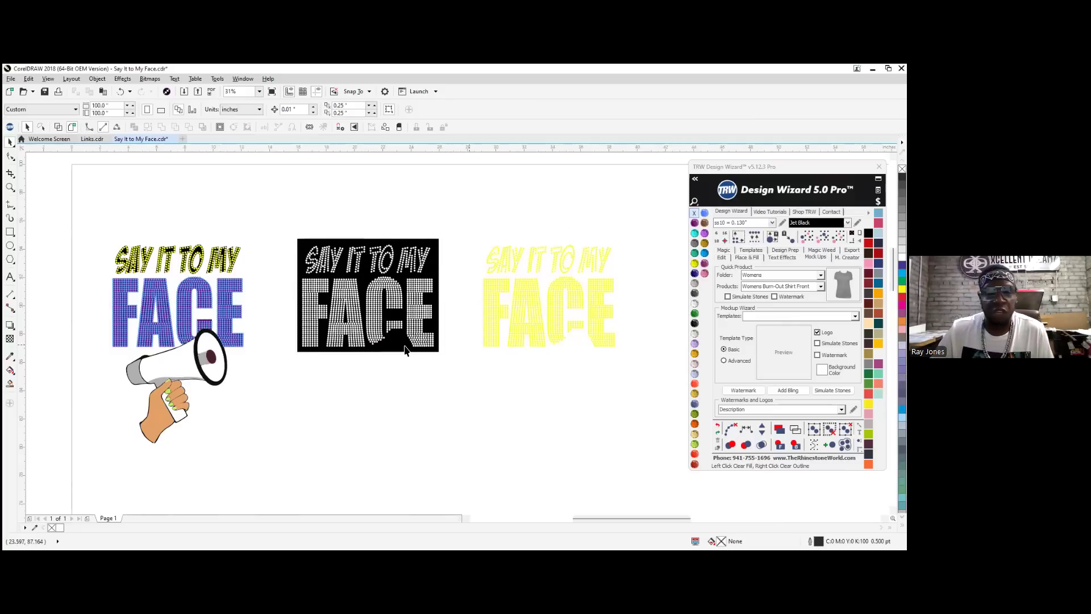
pyautogui.scroll(2, 336, 287)
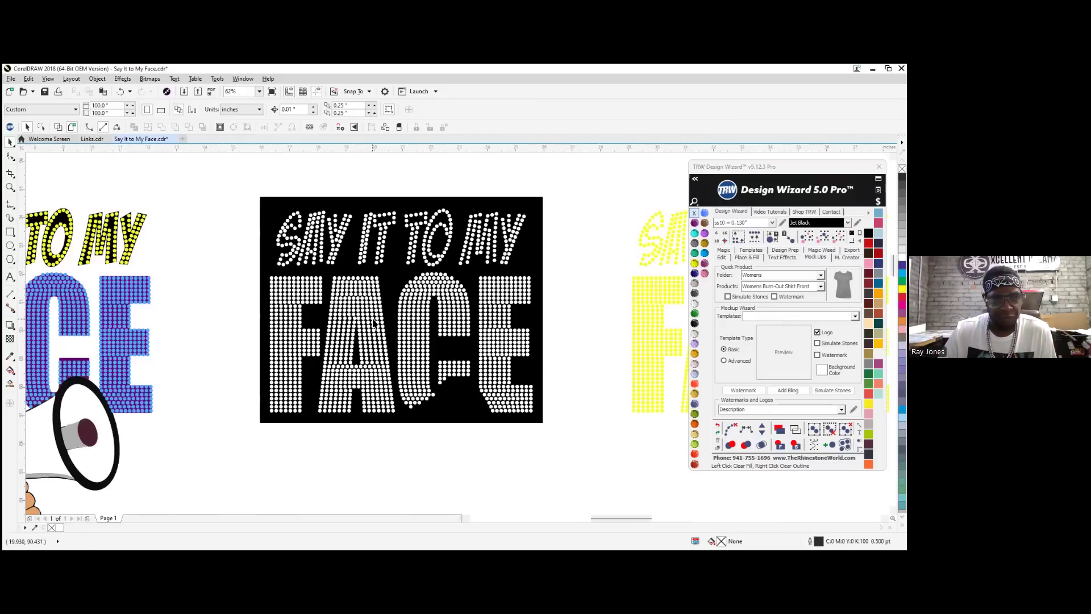
pyautogui.scroll(2, 347, 334)
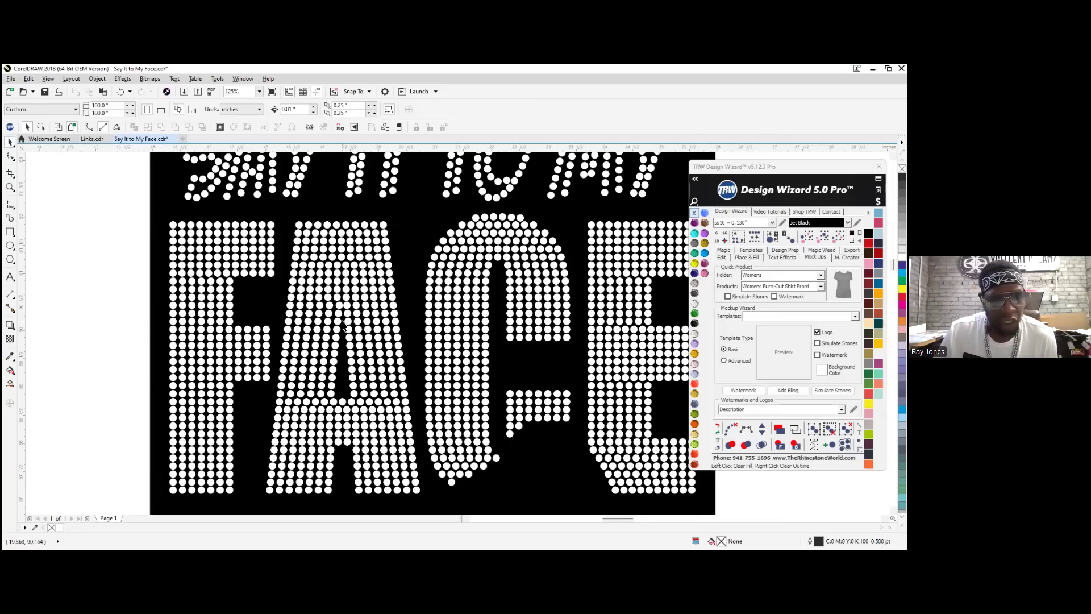
pyautogui.scroll(-4, 343, 334)
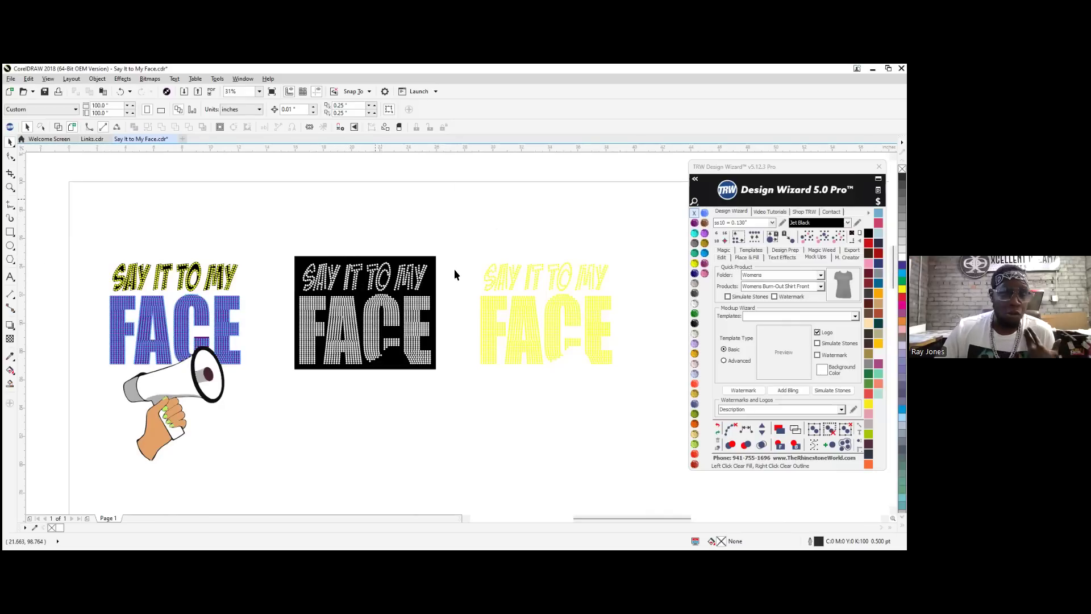
# Add the text label 10.0*8.0” just below the trimmed black rectangle
pyautogui.click(299, 267)
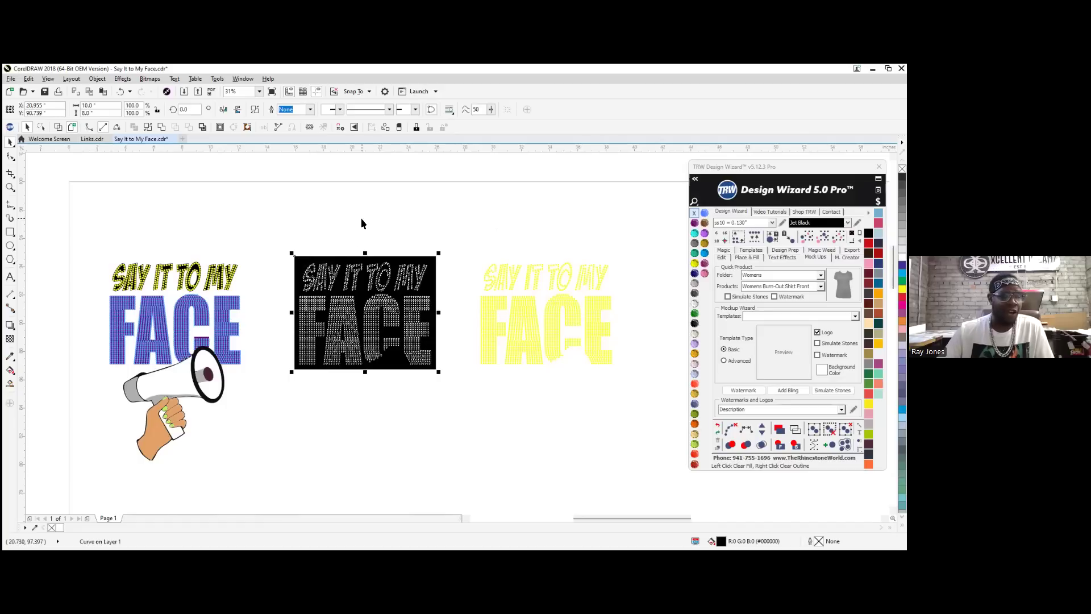
pyautogui.click(10, 277)
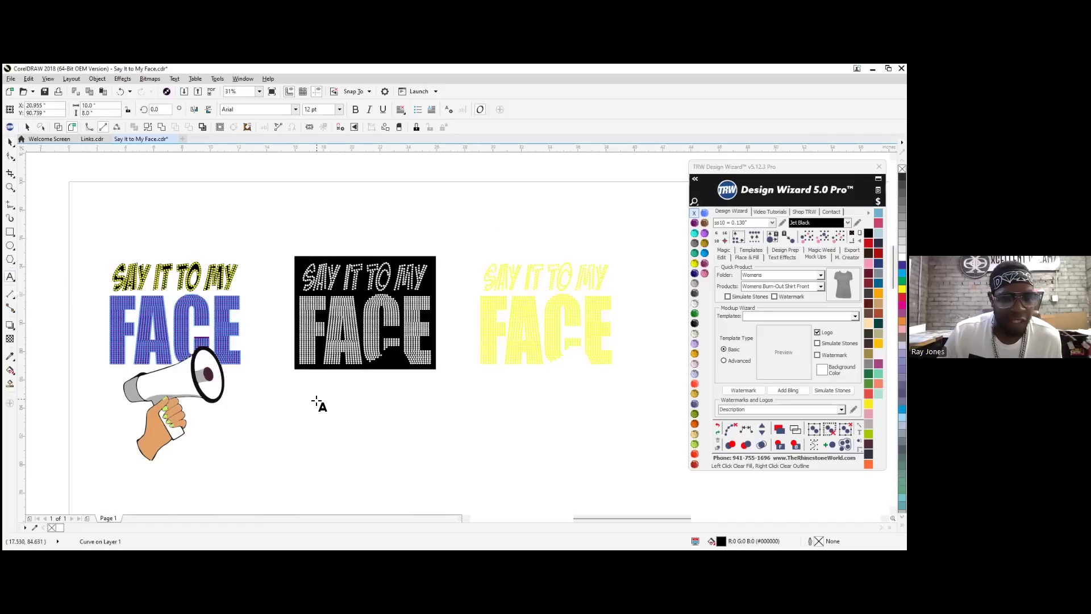
pyautogui.click(325, 379)
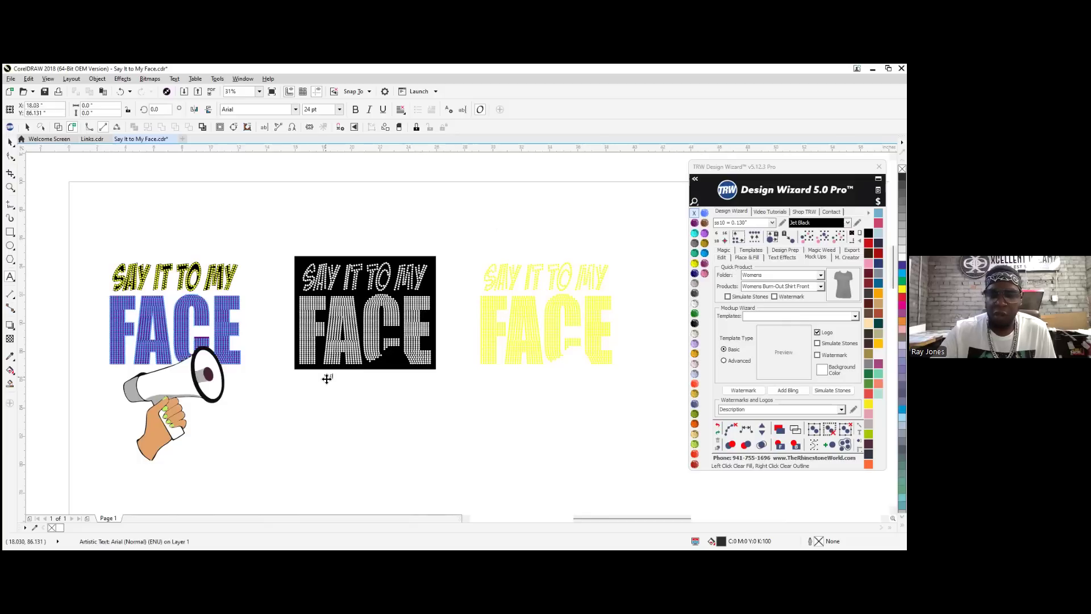
pyautogui.click(326, 379)
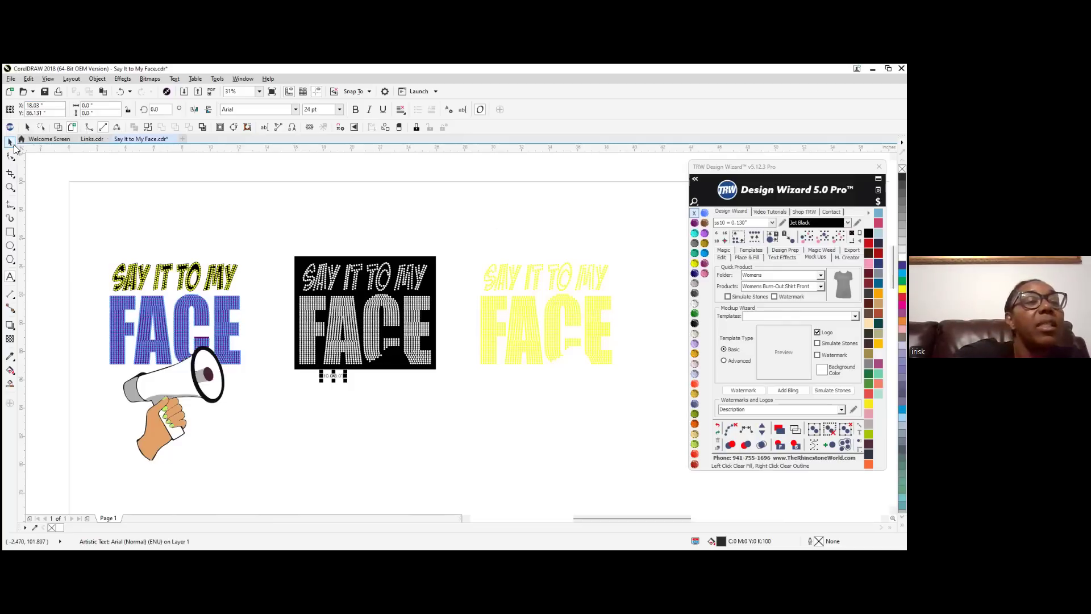
# Enlarge the 10.0*8.0” label to about 120 pt, make it bold, and deselect it
pyautogui.moveTo(344, 380); pyautogui.dragTo(419, 424)
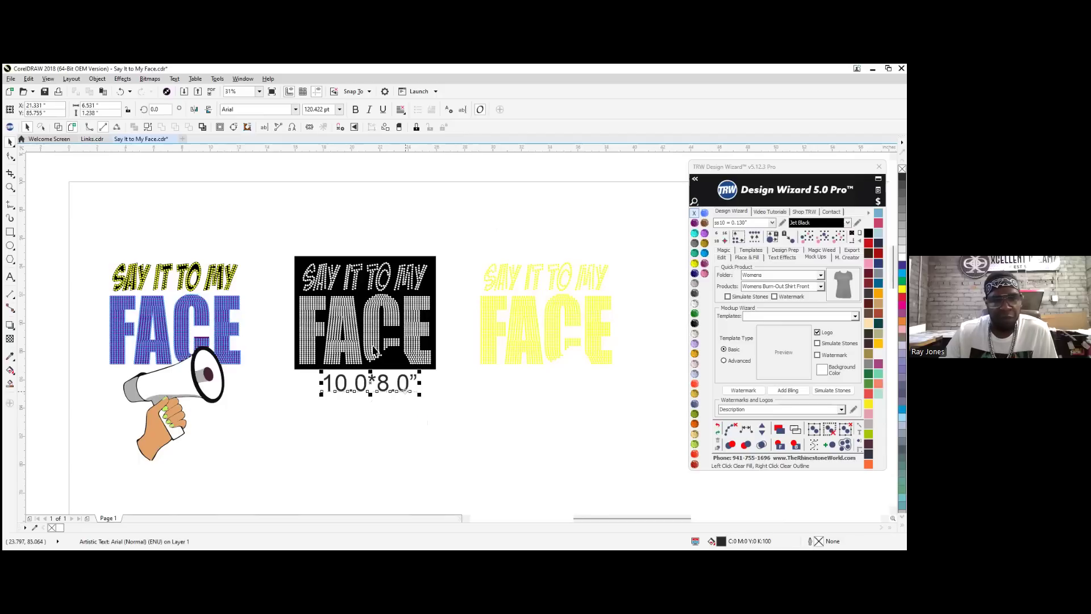
pyautogui.click(355, 110)
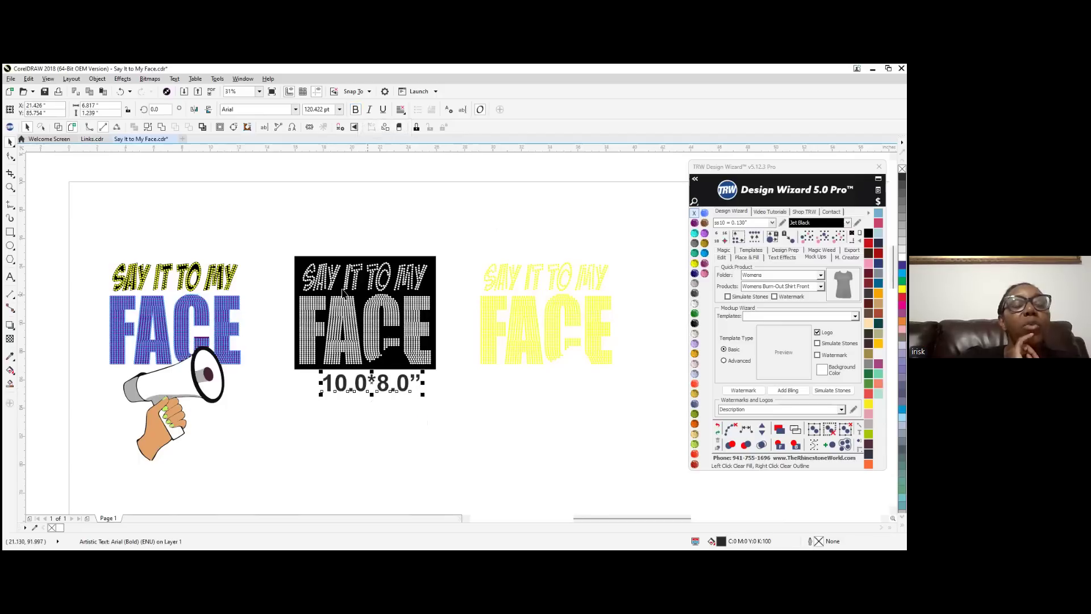
pyautogui.click(358, 238)
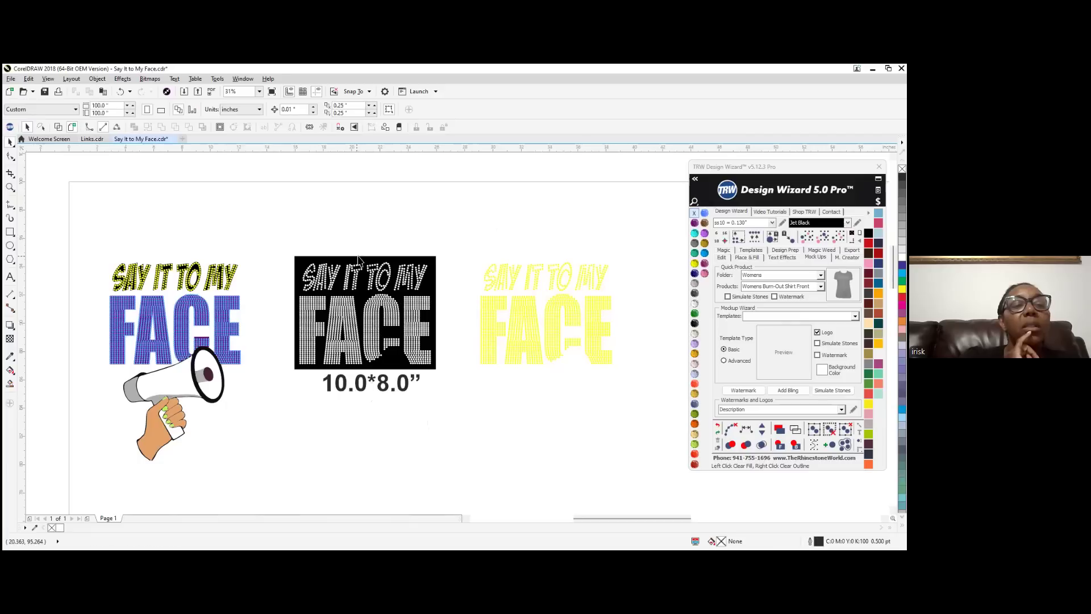
pyautogui.scroll(2, 301, 279)
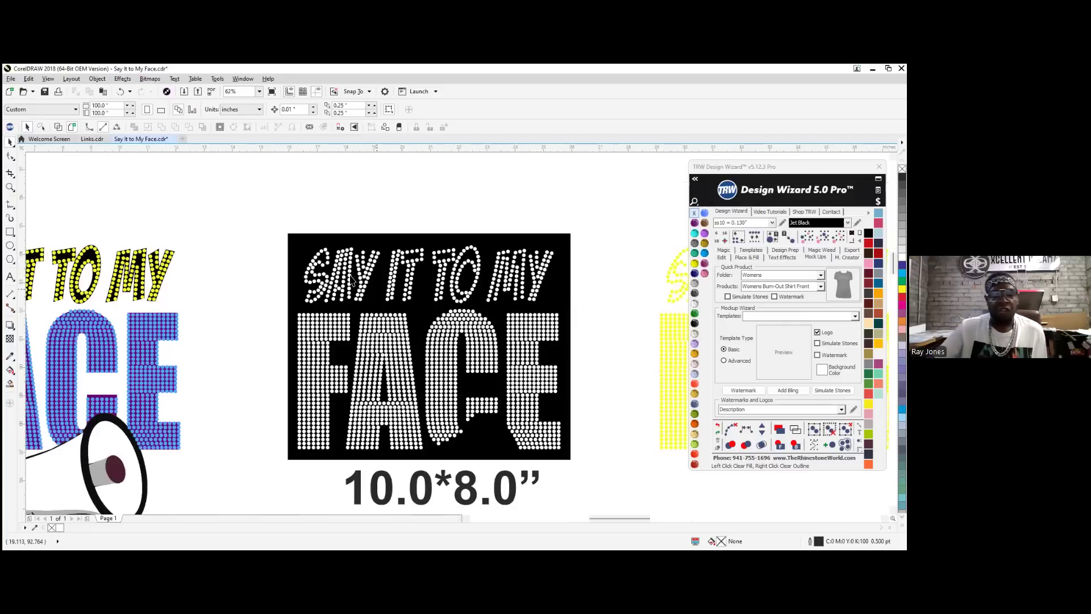
pyautogui.click(375, 237)
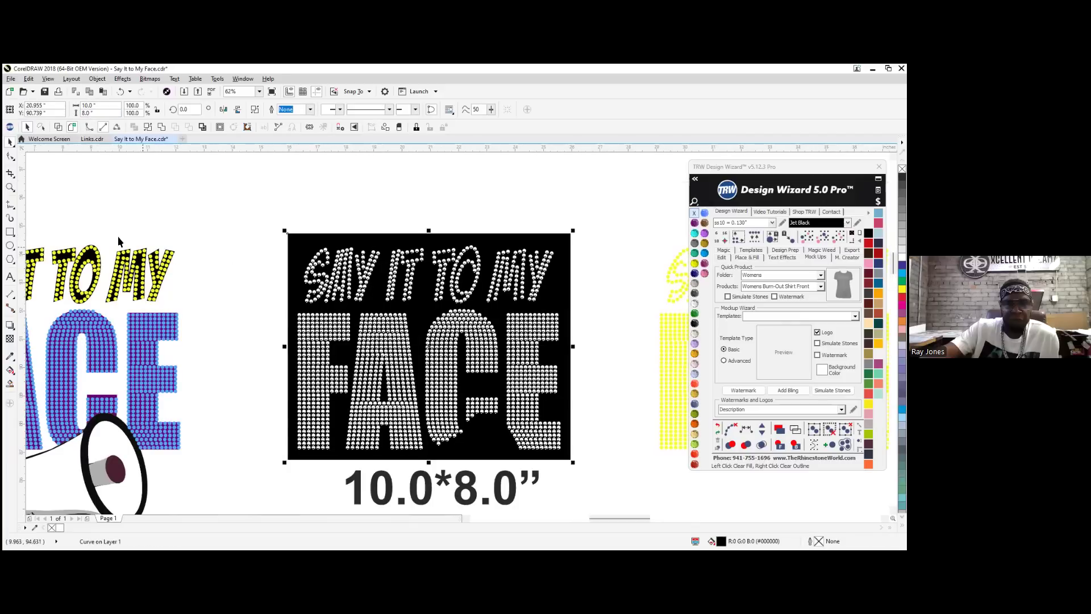
pyautogui.scroll(-2, 198, 246)
pyautogui.click(400, 435)
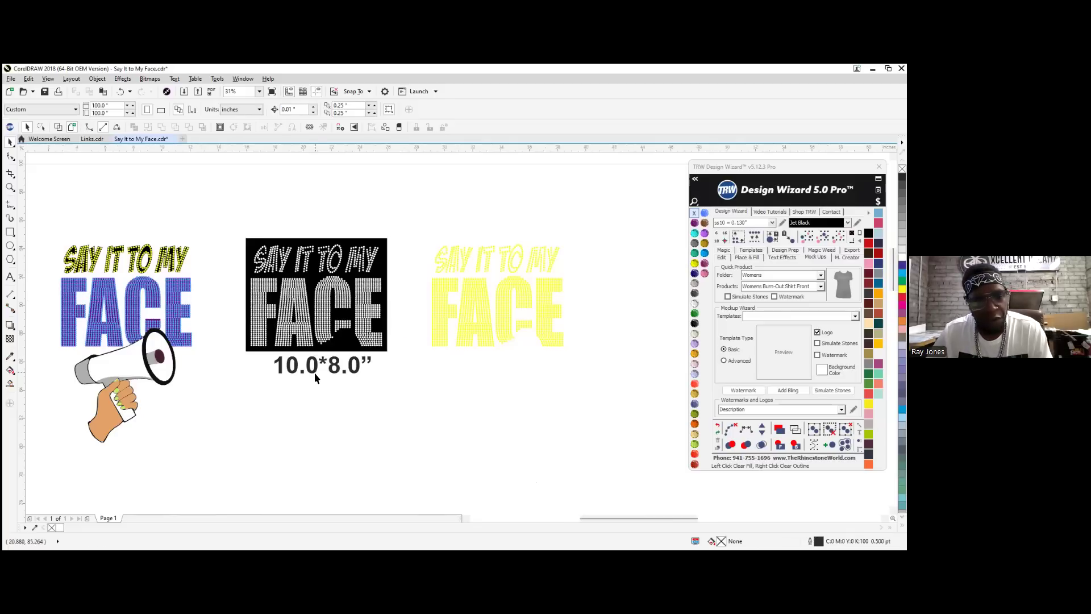
# Copy the size label to just above the black rectangle and change the copy's text to STONE GROUP
pyautogui.moveTo(316, 369); pyautogui.dragTo(315, 222)
pyautogui.rightClick(315, 223)
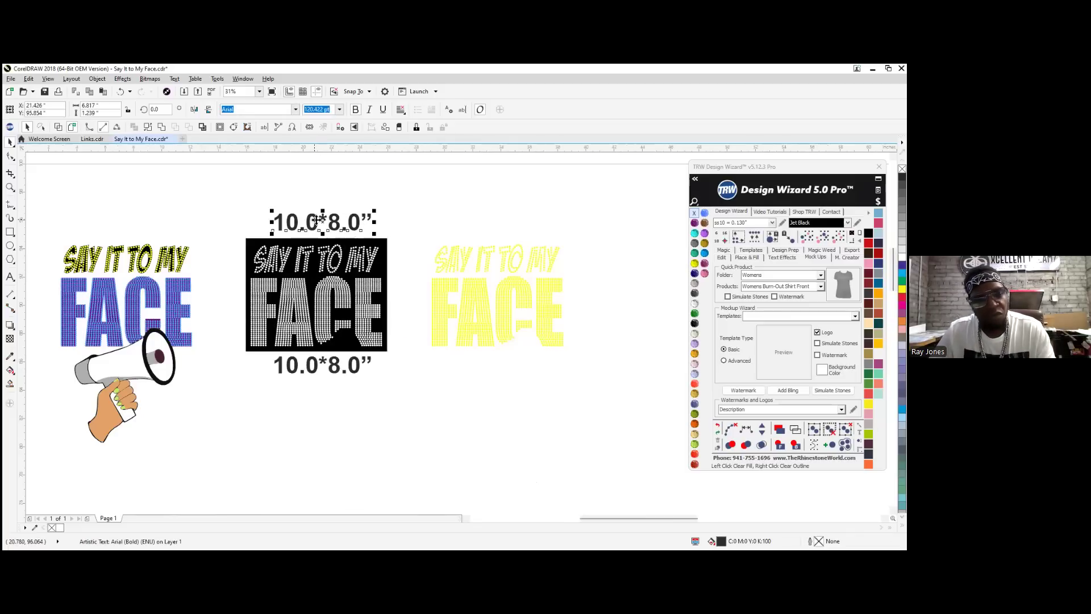
pyautogui.doubleClick(316, 222)
pyautogui.write('ST')
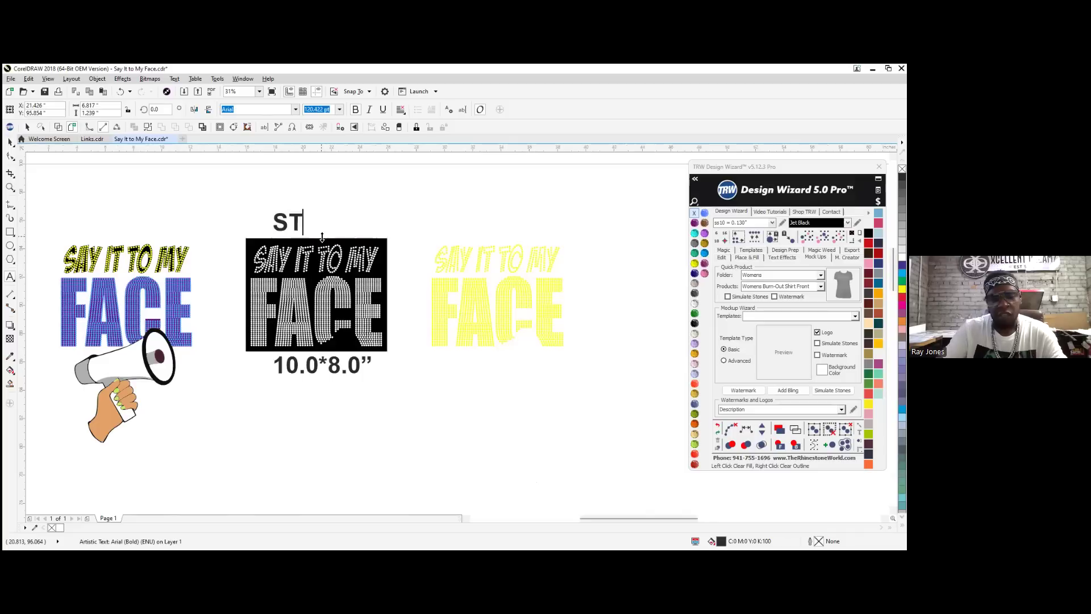
pyautogui.write('ONE GROUP')
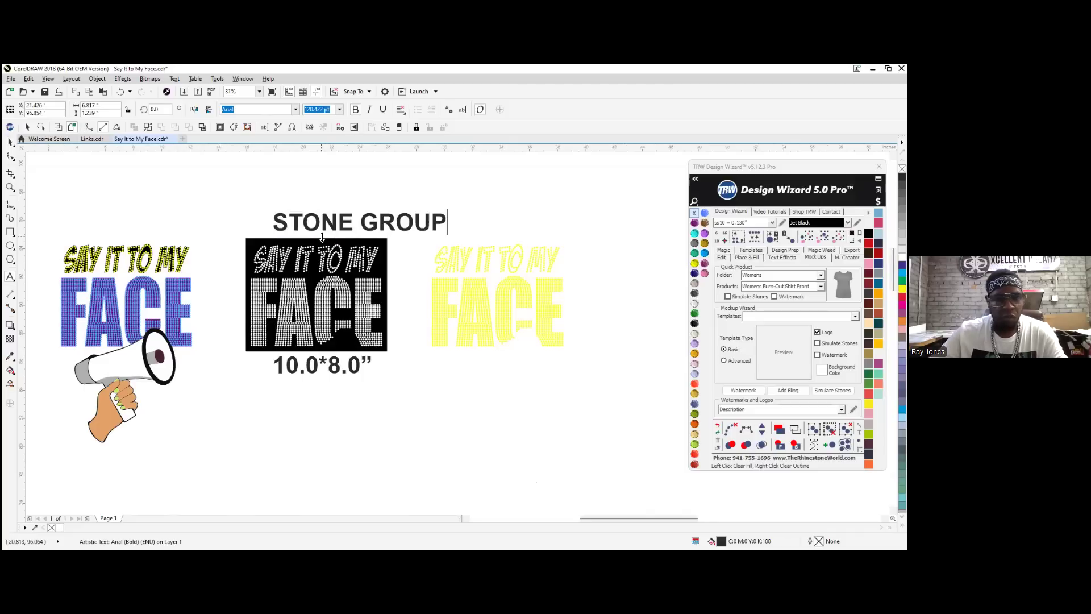
pyautogui.hotkey('ctrl', 'space')
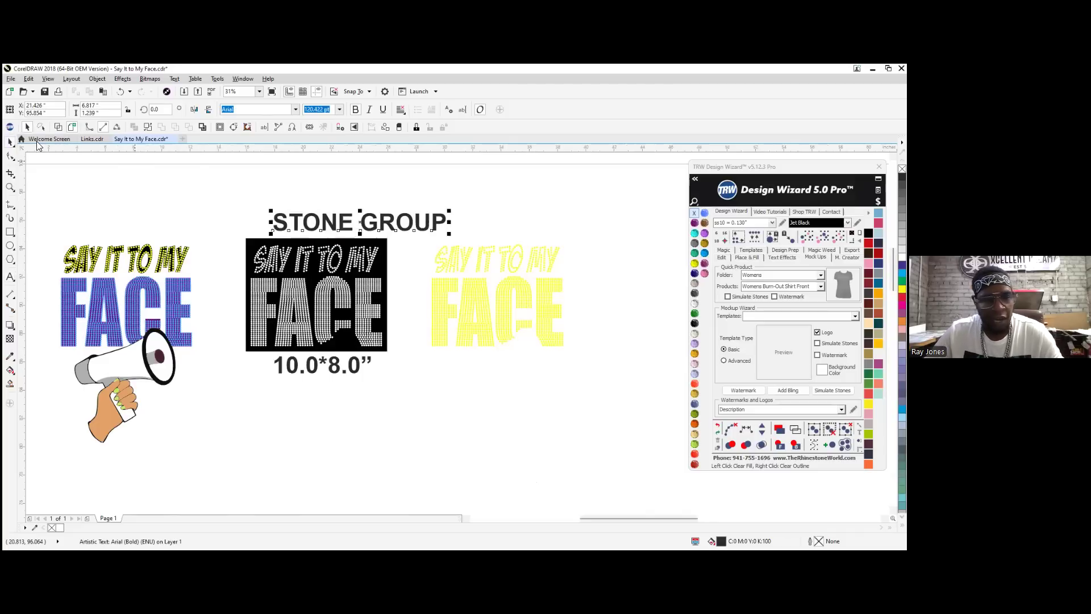
# Center both text labels and the black rectangle on one vertical axis and deselect them
pyautogui.moveTo(225, 199); pyautogui.dragTo(466, 418)
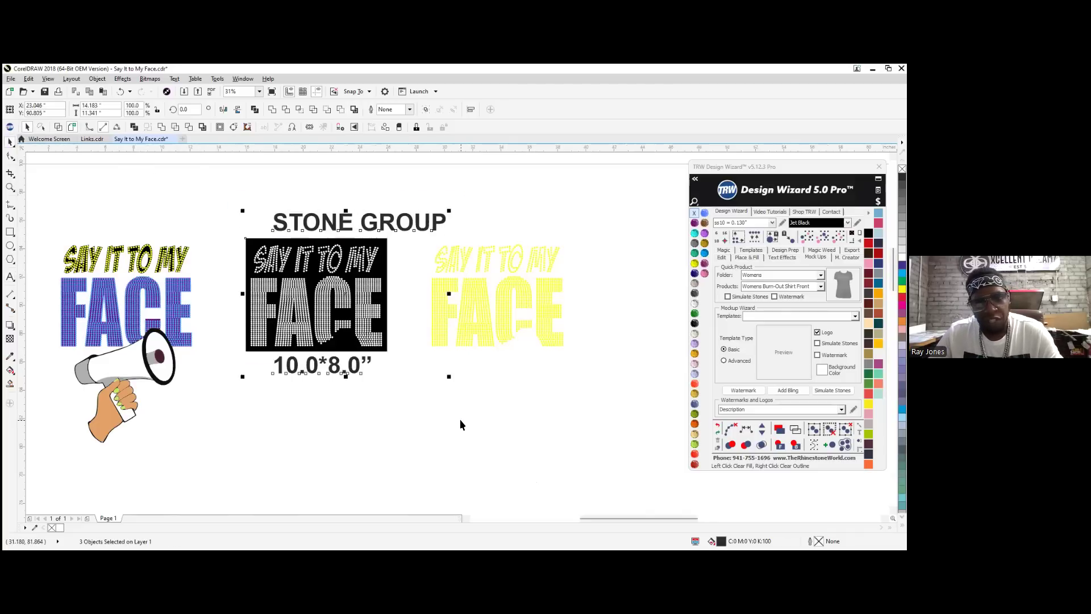
pyautogui.press('c')
pyautogui.click(385, 180)
# Shrink the STONE GROUP heading about its center to about 76 pt
pyautogui.click(375, 224)
pyautogui.scroll(2, 407, 231)
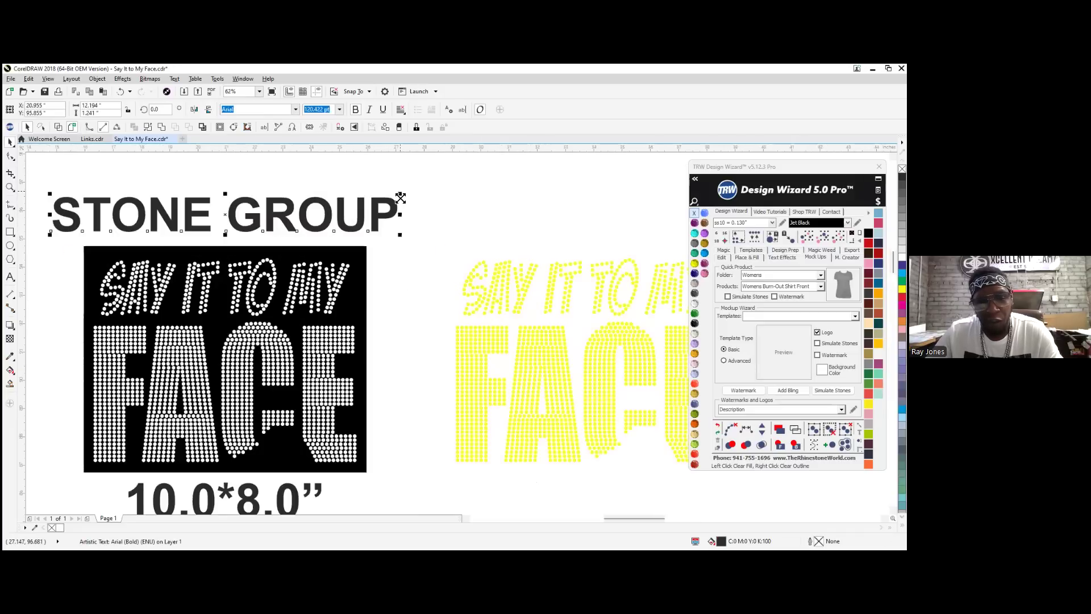
pyautogui.moveTo(396, 194); pyautogui.dragTo(382, 199)
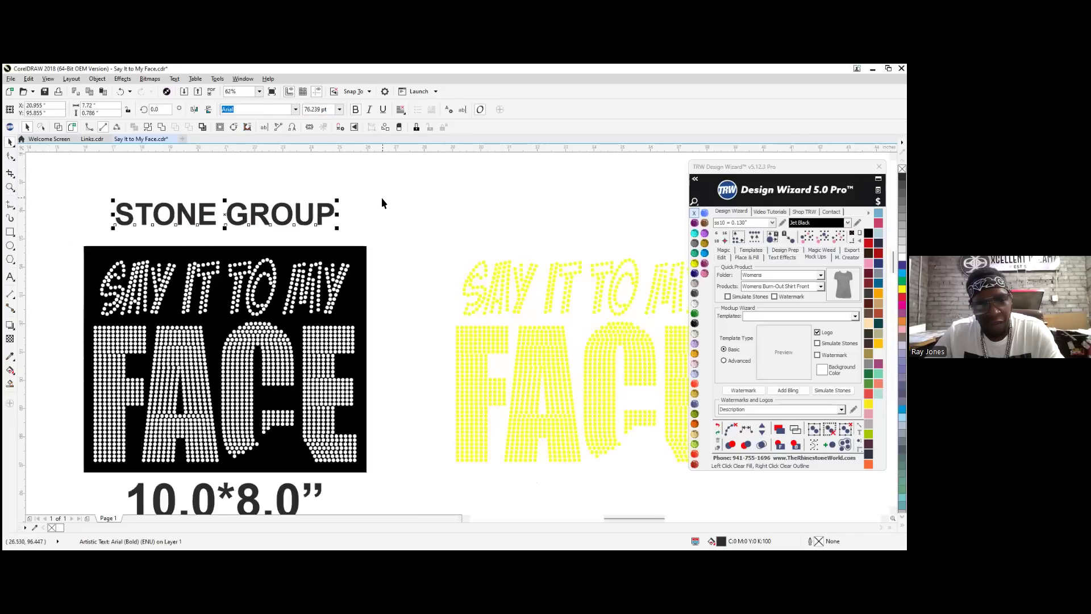
pyautogui.scroll(-2, 259, 197)
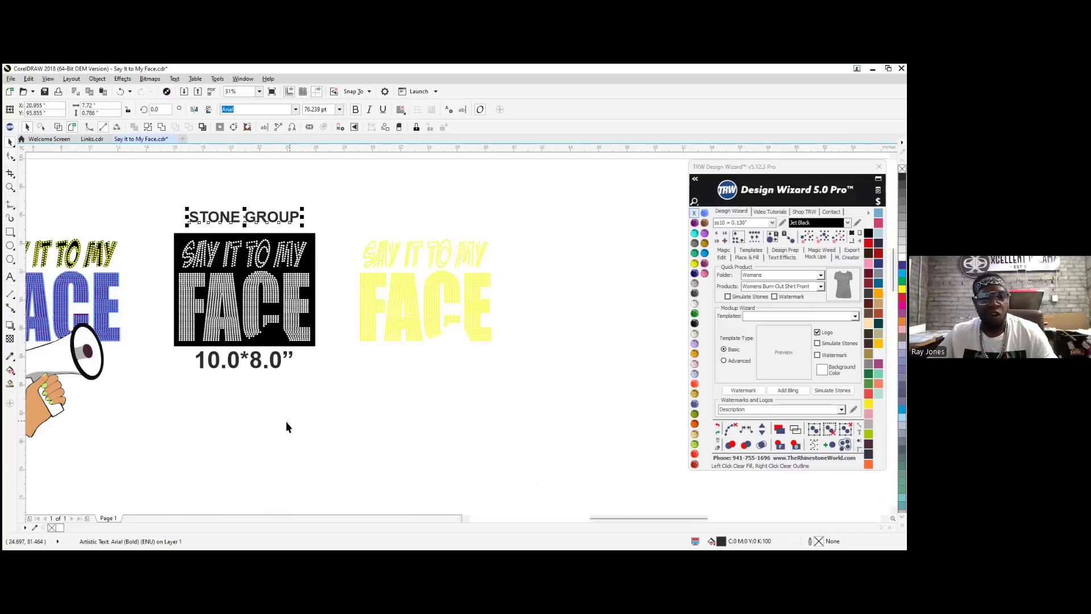
# Copy both labels about 12.5 inches right to the yellow stones, and change the copied heading to STONE UNGROUP
pyautogui.keyDown('shift'); pyautogui.click(256, 364); pyautogui.keyUp('shift')
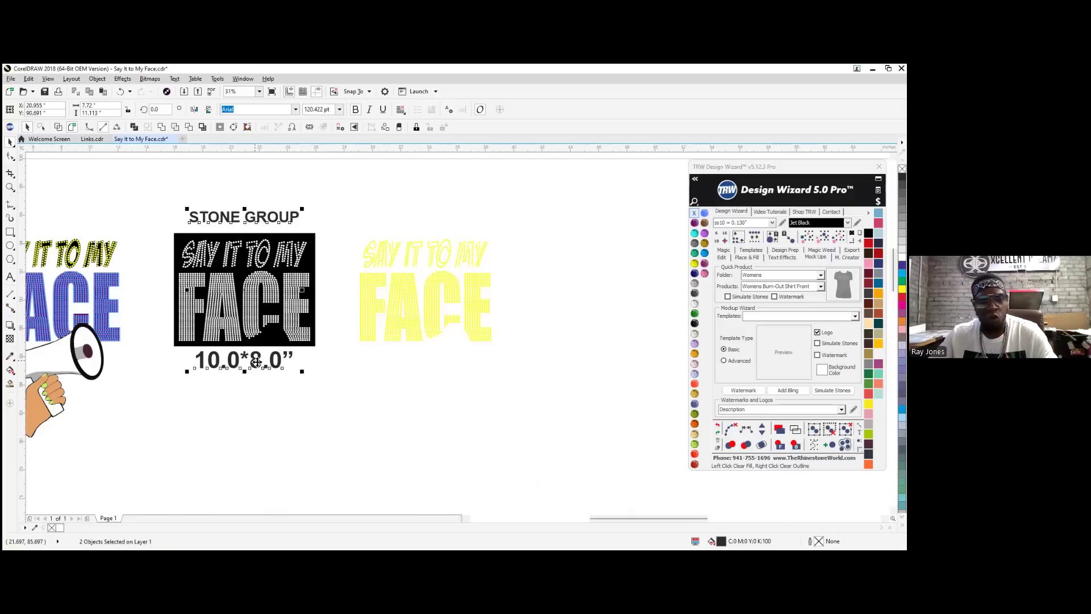
pyautogui.moveTo(257, 362); pyautogui.dragTo(432, 373)
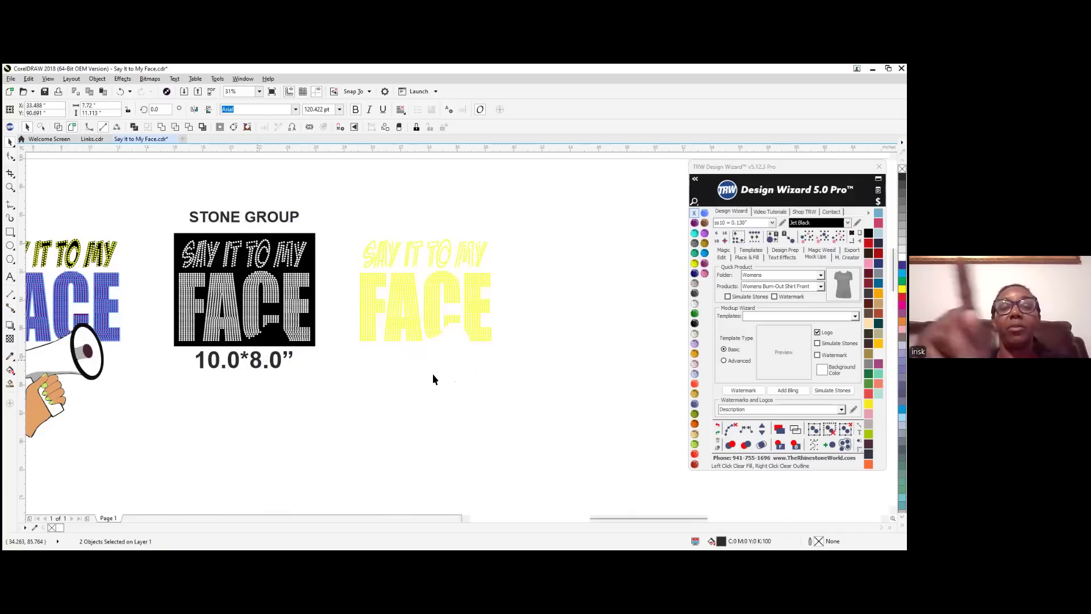
pyautogui.scroll(5, 424, 213)
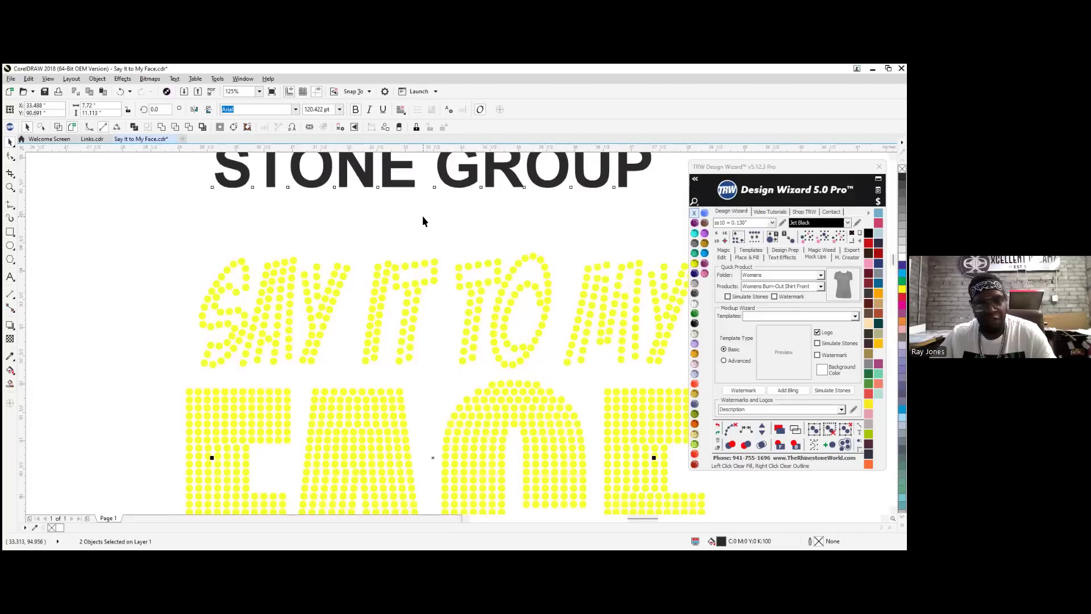
pyautogui.click(445, 172)
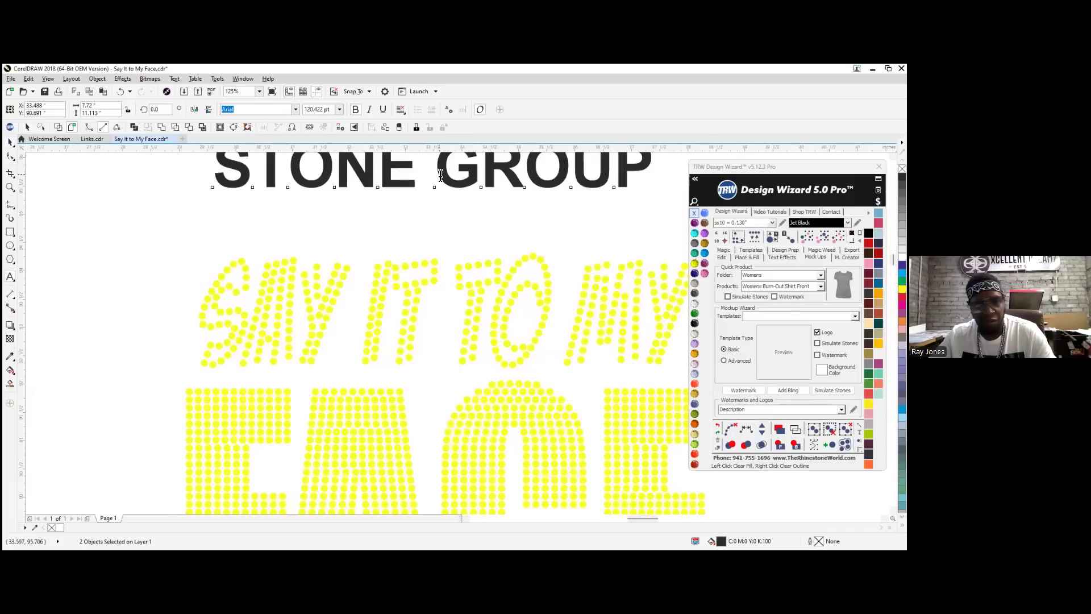
pyautogui.click(441, 176)
pyautogui.write('UN')
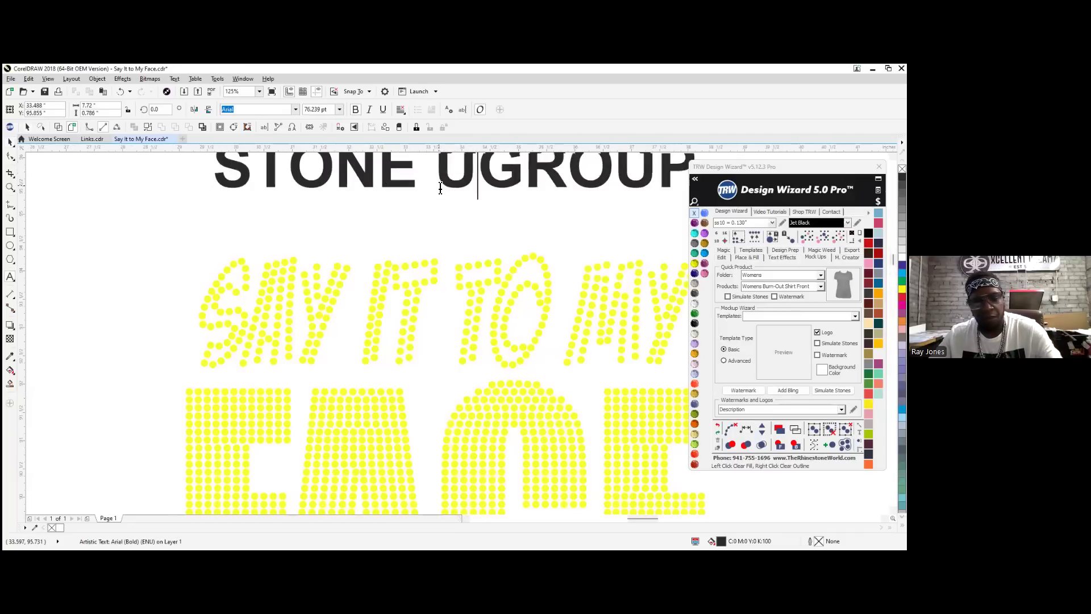
pyautogui.click(9, 142)
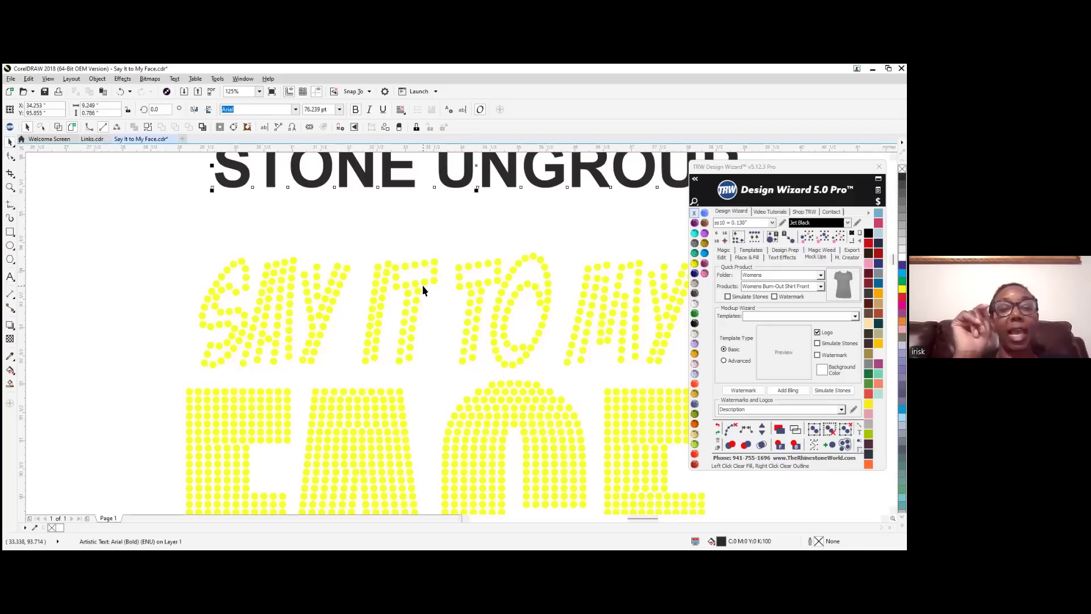
# Center the STONE UNGROUP heading horizontally over the yellow stones and deselect them
pyautogui.keyDown('shift'); pyautogui.click(402, 291); pyautogui.keyUp('shift')
pyautogui.scroll(-5, 400, 289)
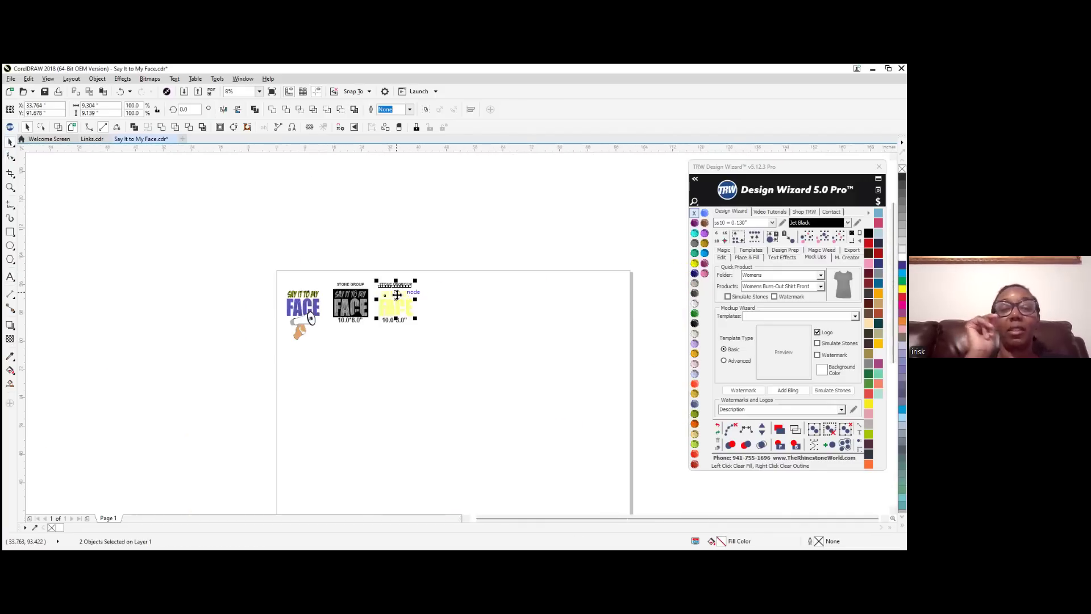
pyautogui.click(401, 243)
pyautogui.scroll(4, 393, 312)
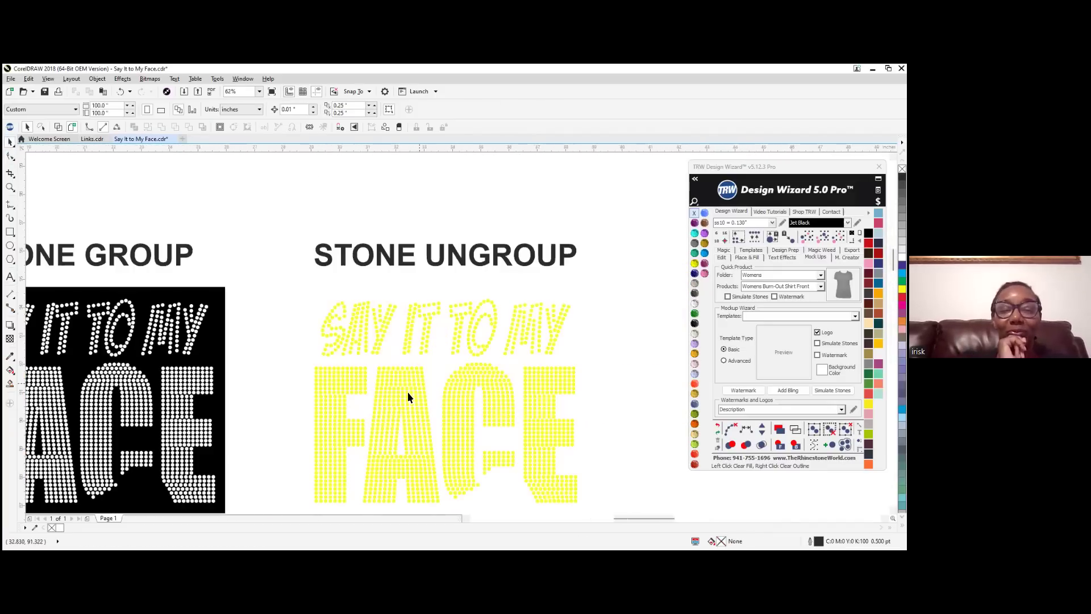
# Change the width in the size label under the yellow stones to 9.304
pyautogui.click(407, 392)
pyautogui.scroll(-1, 421, 294)
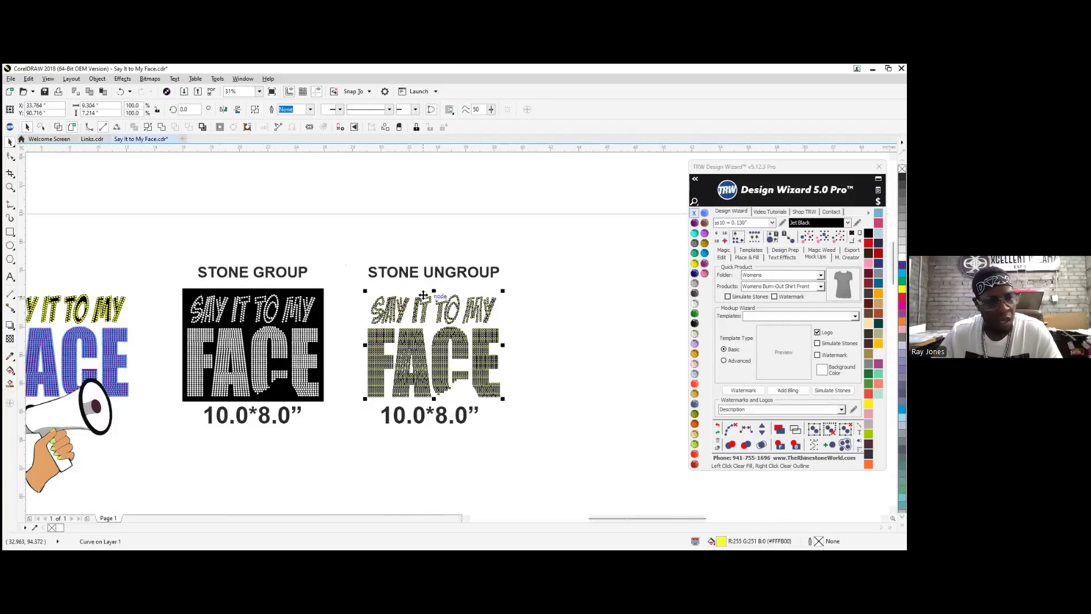
pyautogui.scroll(1, 413, 341)
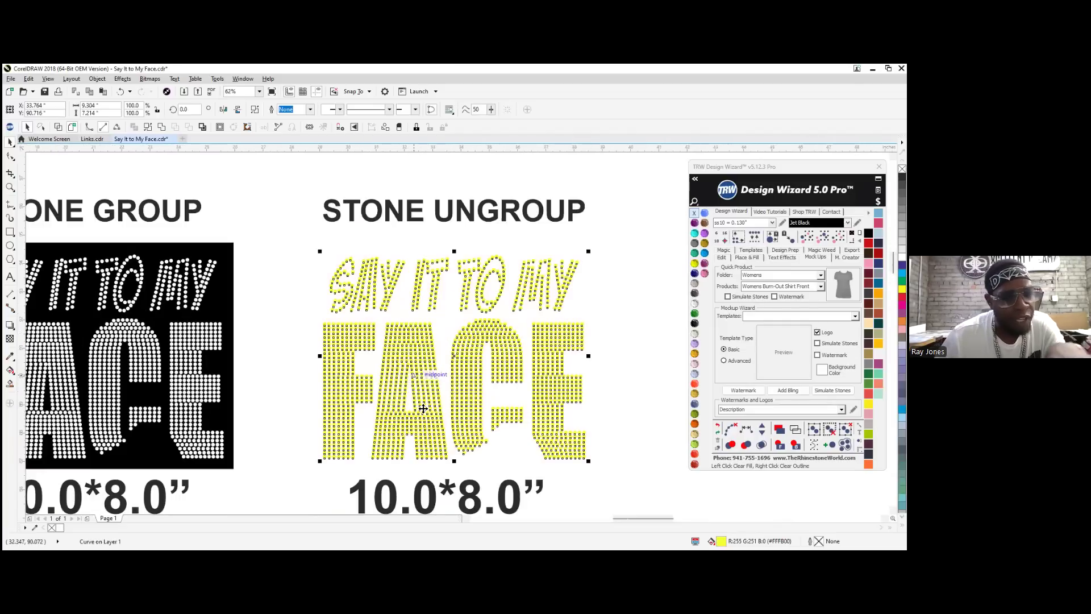
pyautogui.doubleClick(437, 500)
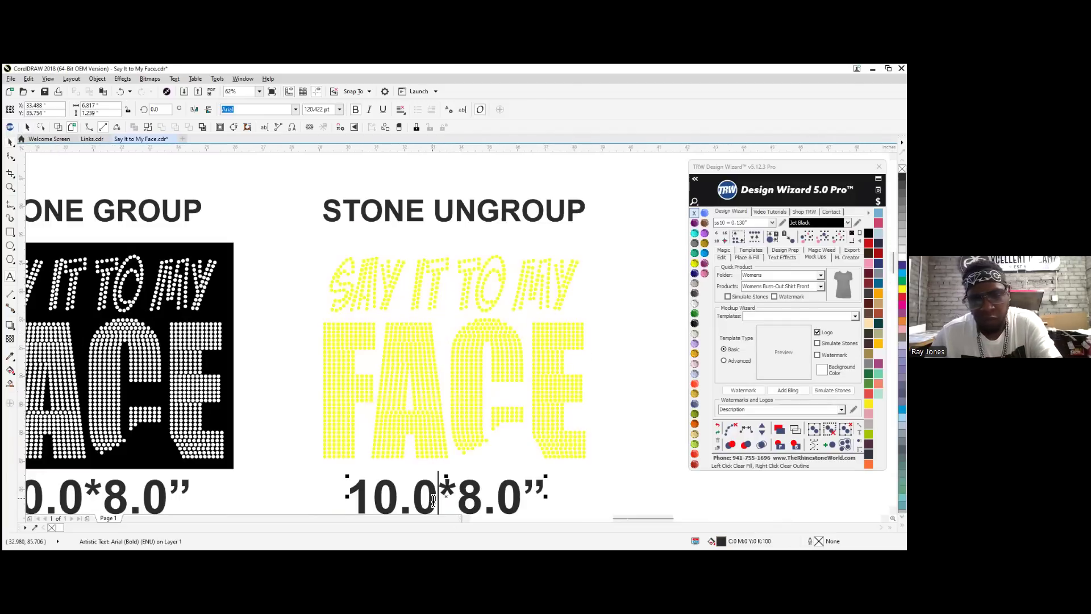
pyautogui.press('BackSpace')
pyautogui.press('BackSpace')
pyautogui.press('BackSpace')
pyautogui.press('BackSpace')
pyautogui.write('9.304')
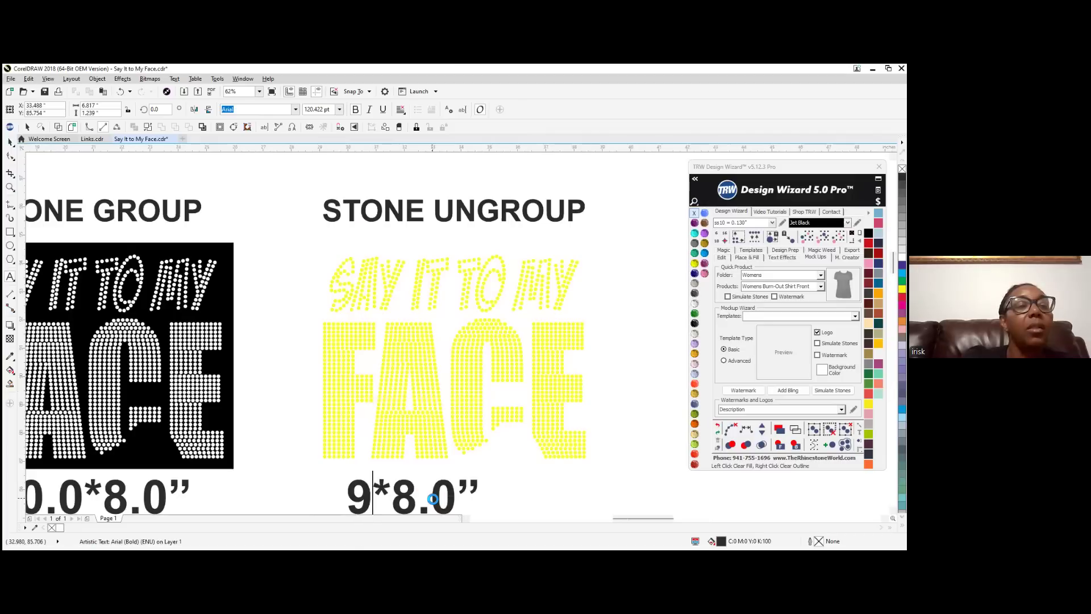
pyautogui.click(11, 143)
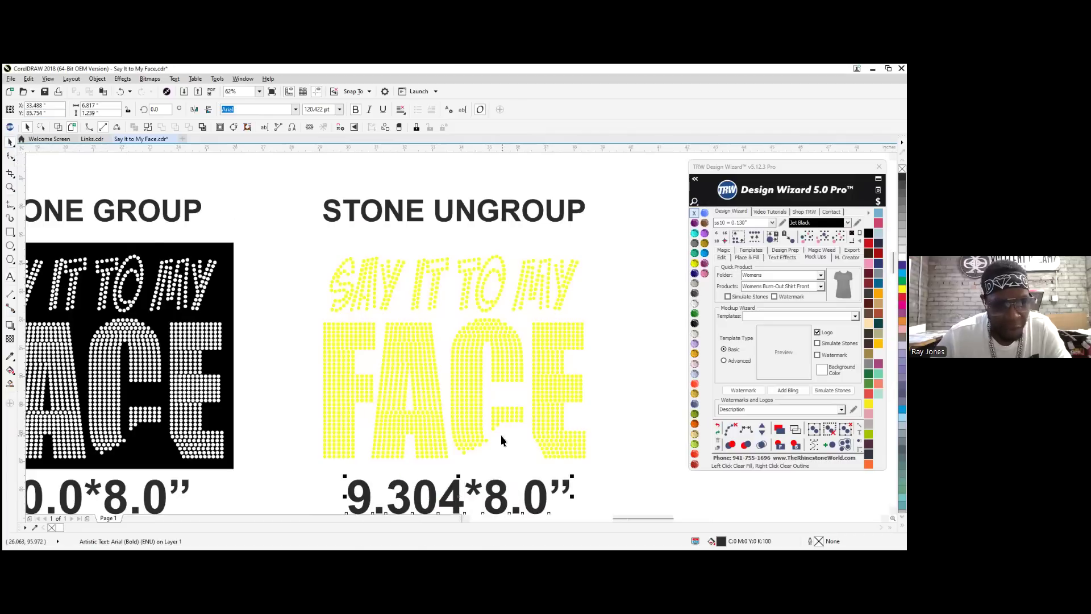
# Change the height in the size label under the yellow stones to 7.214, so it reads 9.304*7.214”
pyautogui.click(460, 350)
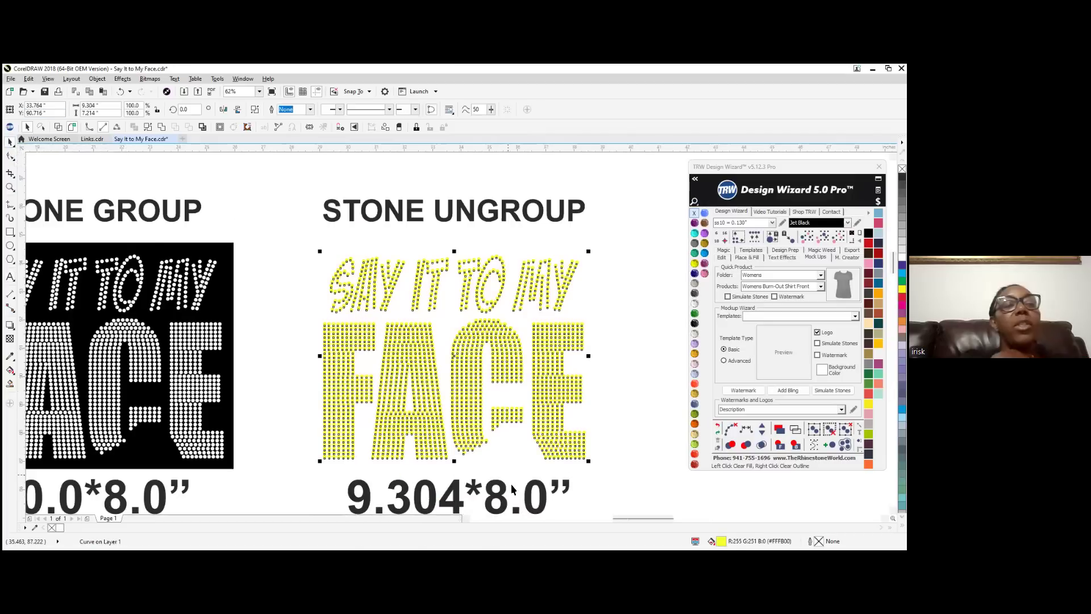
pyautogui.doubleClick(543, 492)
pyautogui.press('BackSpace')
pyautogui.press('BackSpace')
pyautogui.press('BackSpace')
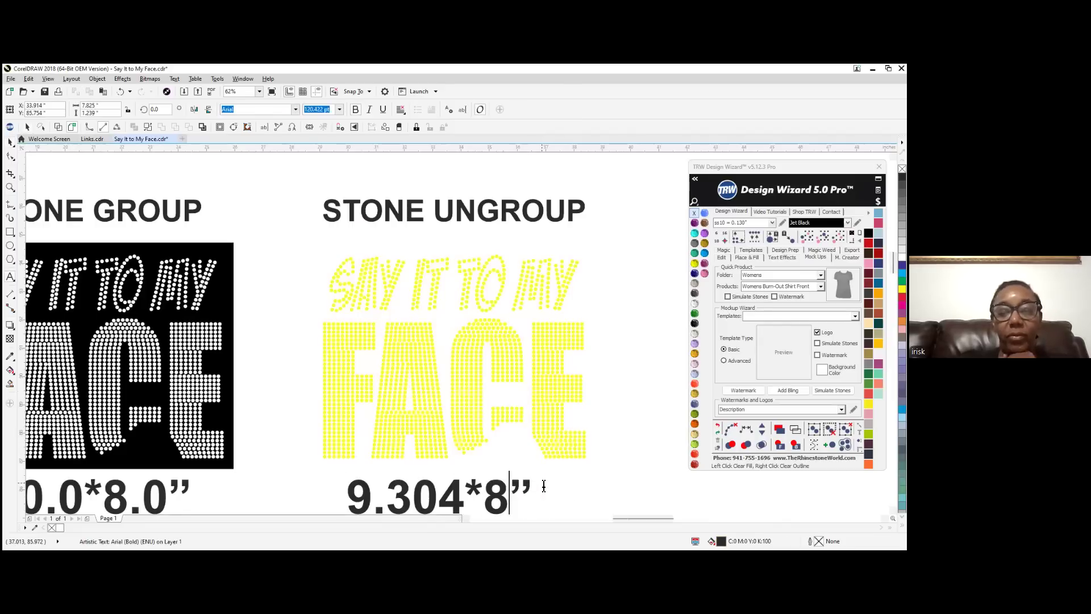
pyautogui.write('7')
pyautogui.write('.214')
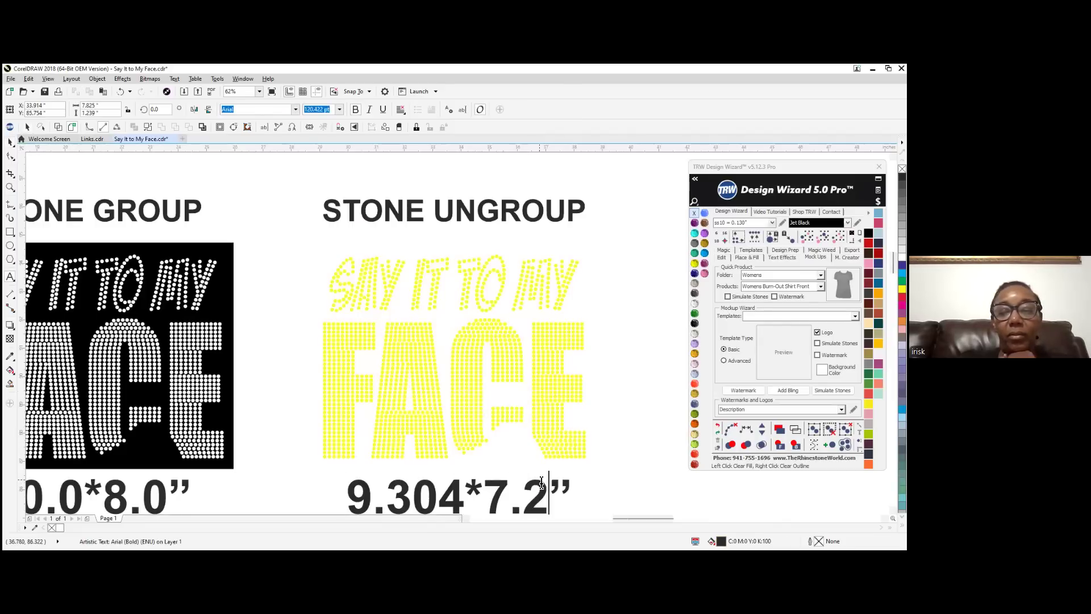
pyautogui.hotkey('ctrl', 'space')
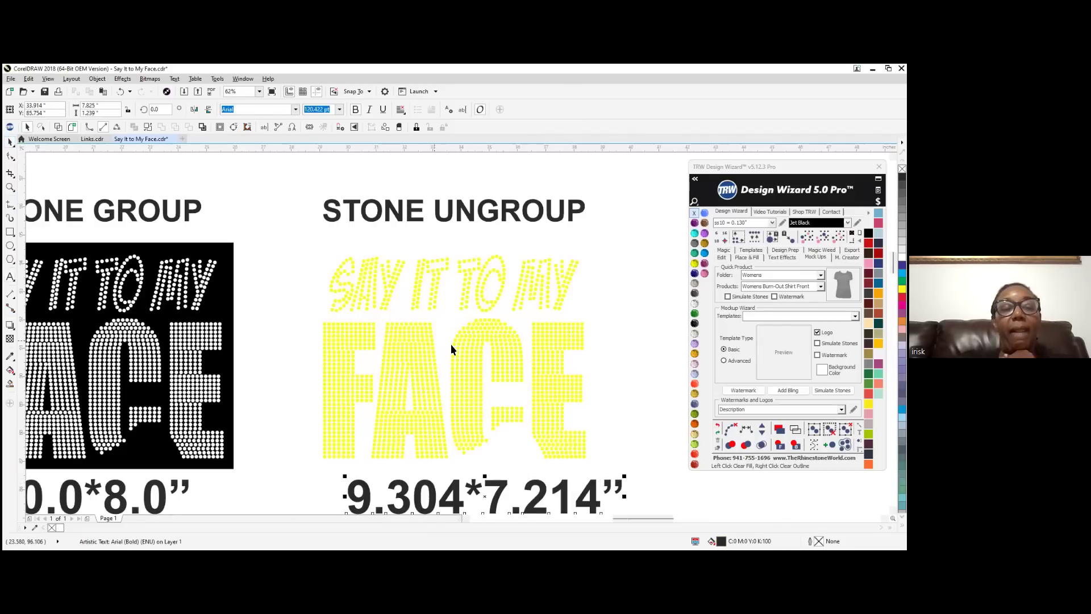
# Center the 9.304*7.214” label horizontally under the yellow stones and deselect everything
pyautogui.keyDown('shift'); pyautogui.click(485, 349); pyautogui.keyUp('shift')
pyautogui.press('c')
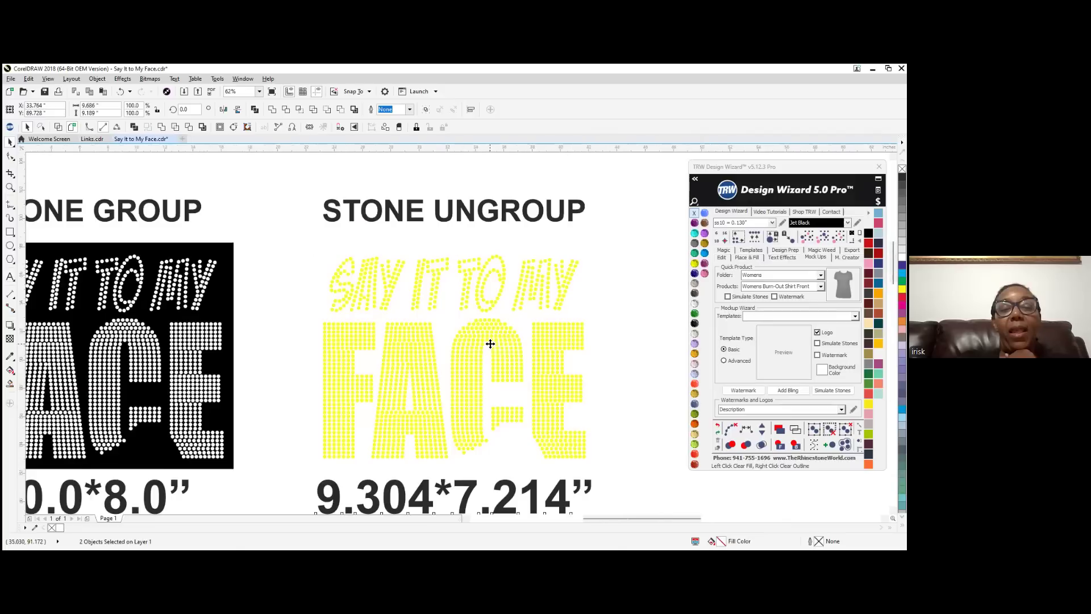
pyautogui.scroll(-5, 490, 343)
pyautogui.click(541, 340)
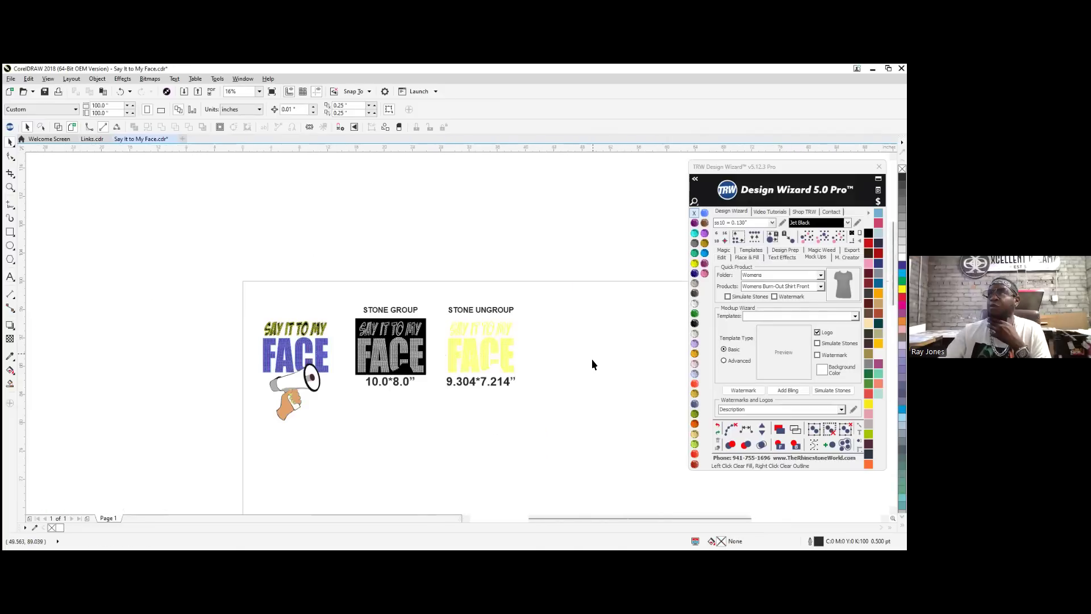
# Break the yellow stone curve under STONE UNGROUP apart into individual stones
pyautogui.scroll(2, 592, 361)
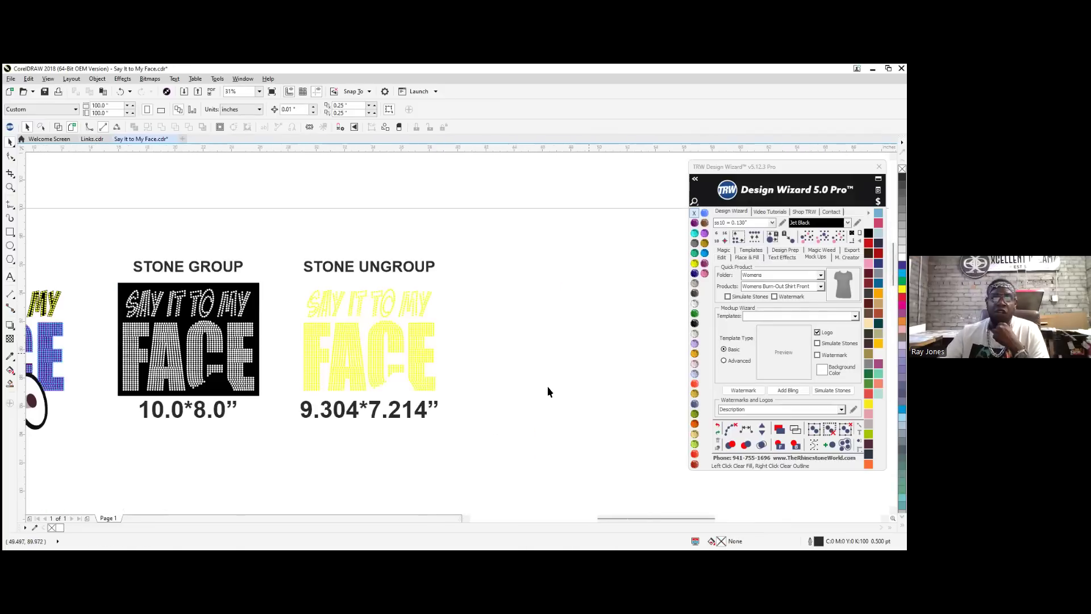
pyautogui.click(375, 348)
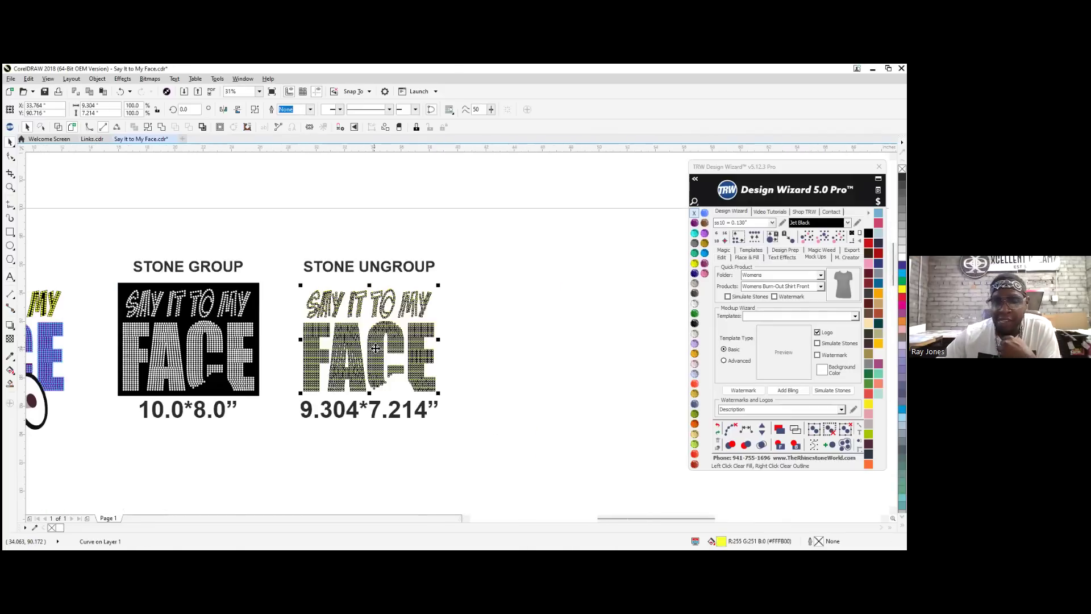
pyautogui.rightClick(374, 348)
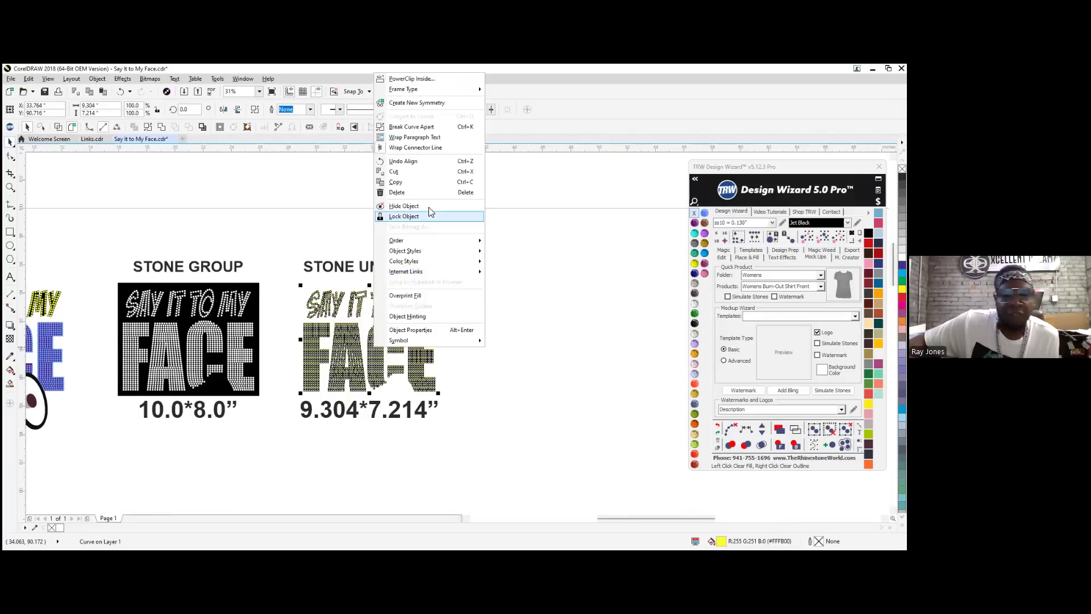
pyautogui.click(420, 129)
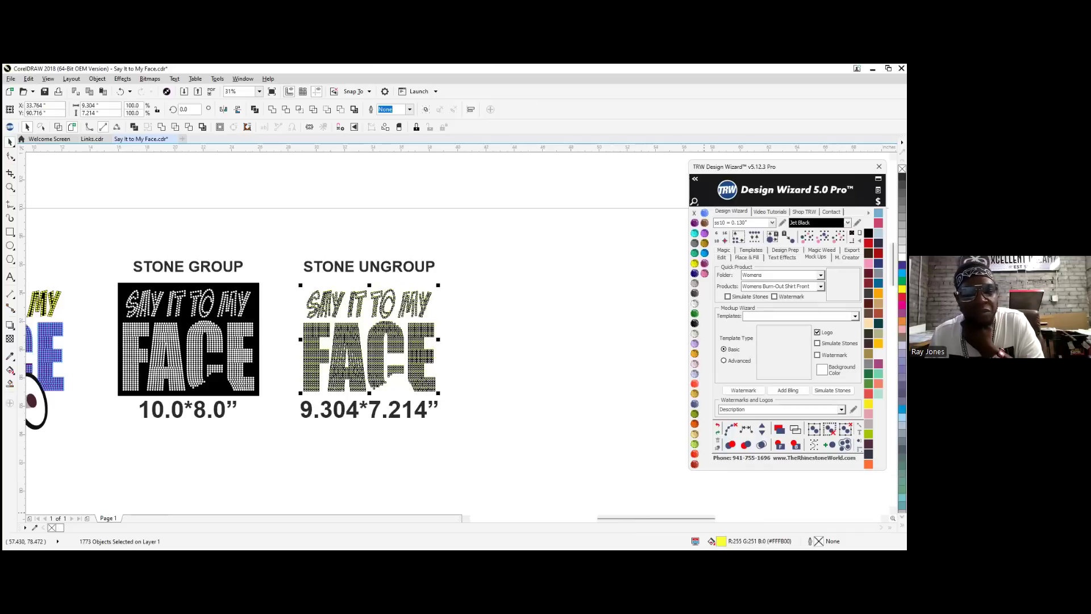
# Export the separate yellow stones as an SVG named STONE UNGROUP FOR SILHOUETTE in the TRW Corel Draw folder
pyautogui.click(852, 250)
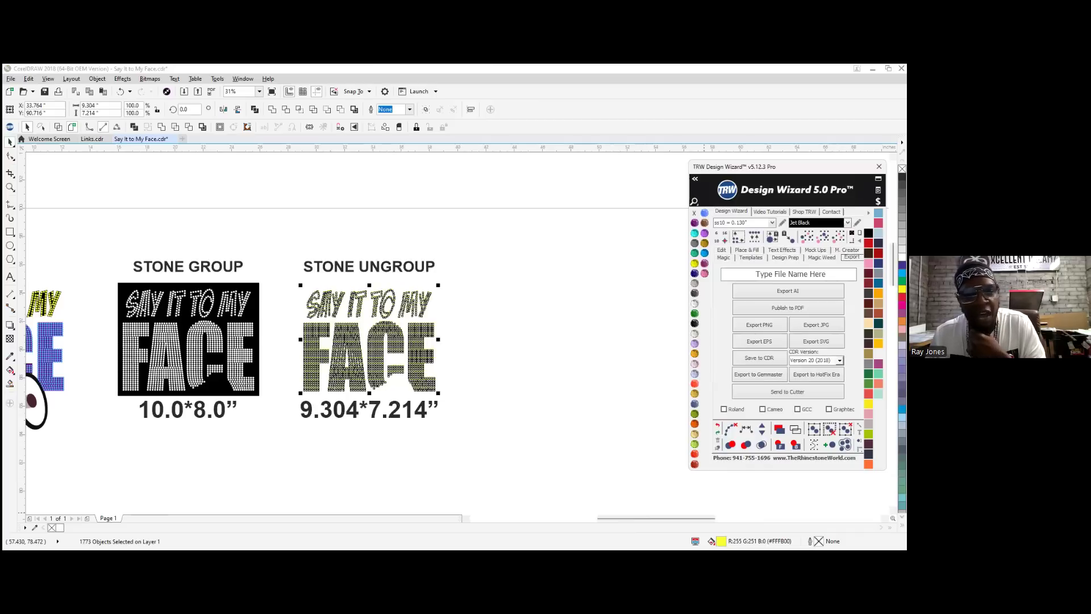
pyautogui.click(788, 274)
pyautogui.write('STONE UNGROUP FRO')
pyautogui.press('BackSpace')
pyautogui.press('BackSpace')
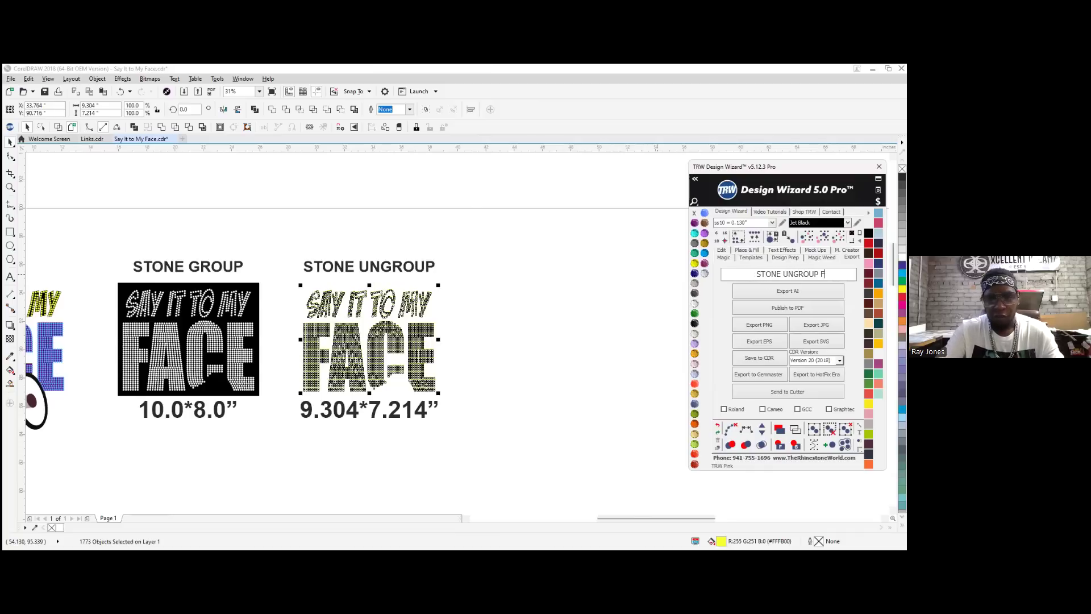
pyautogui.write('OR SIL')
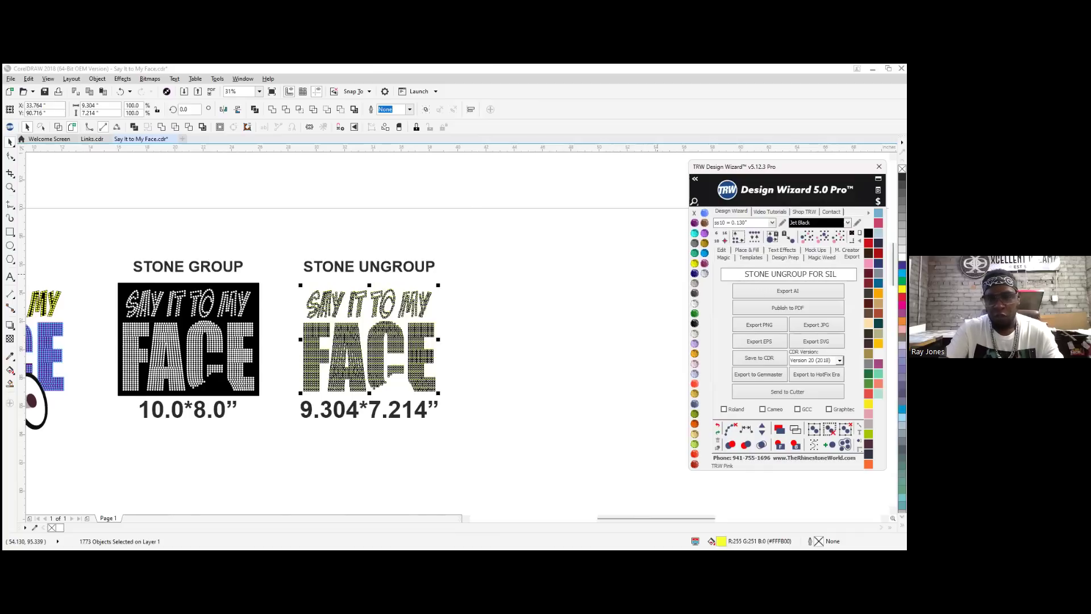
pyautogui.write('HOUETTER')
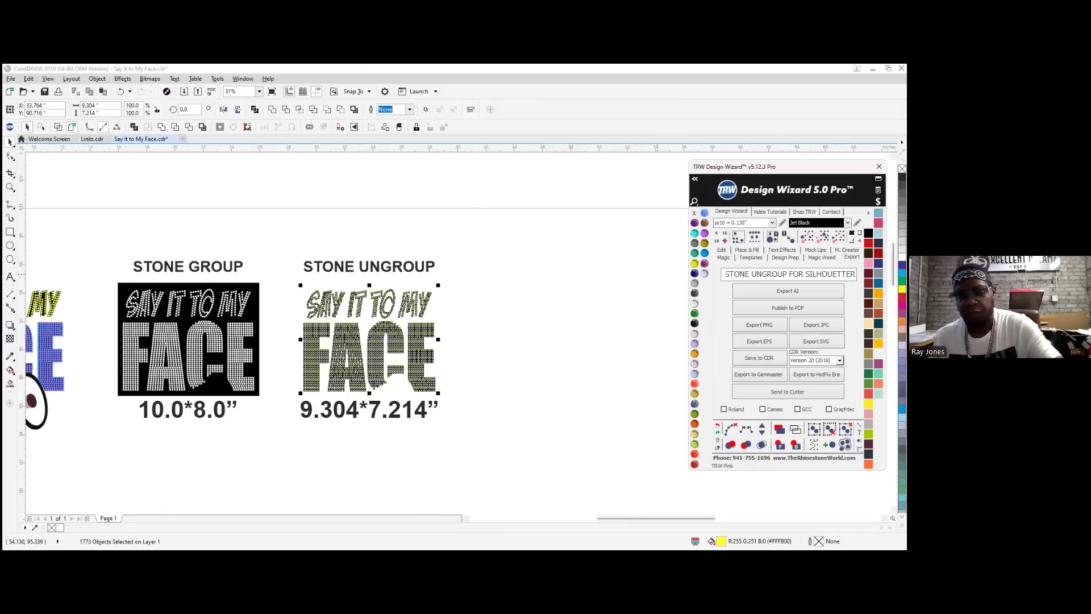
pyautogui.press('BackSpace')
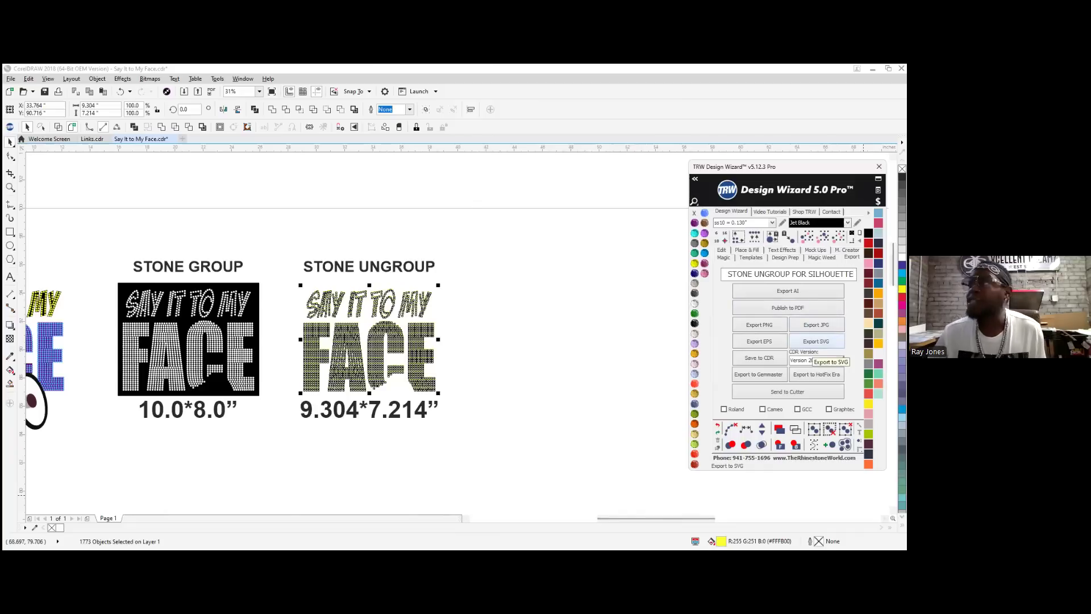
pyautogui.click(816, 341)
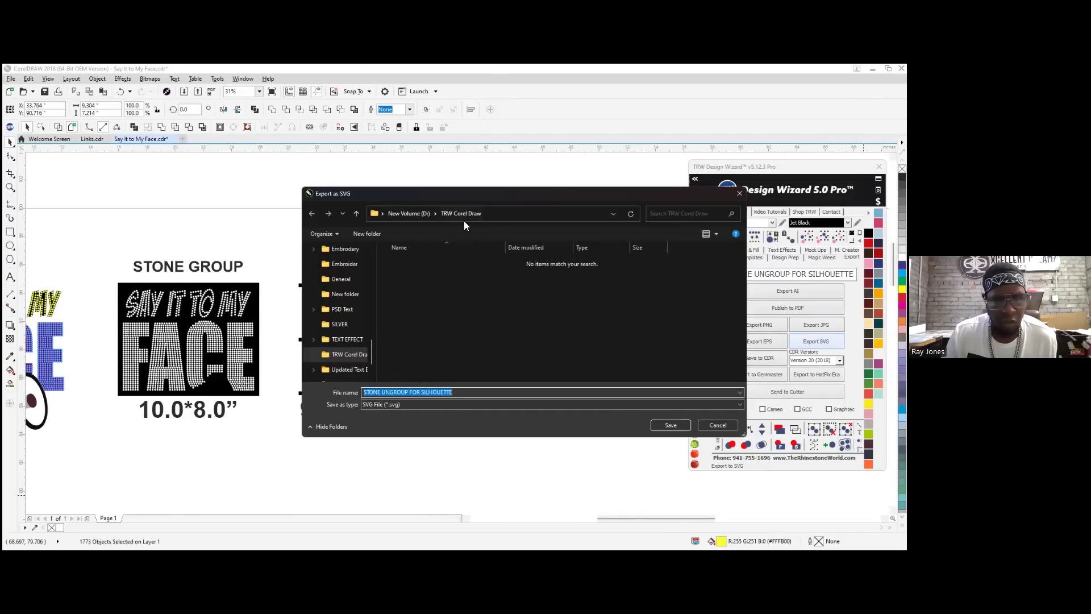
pyautogui.click(682, 425)
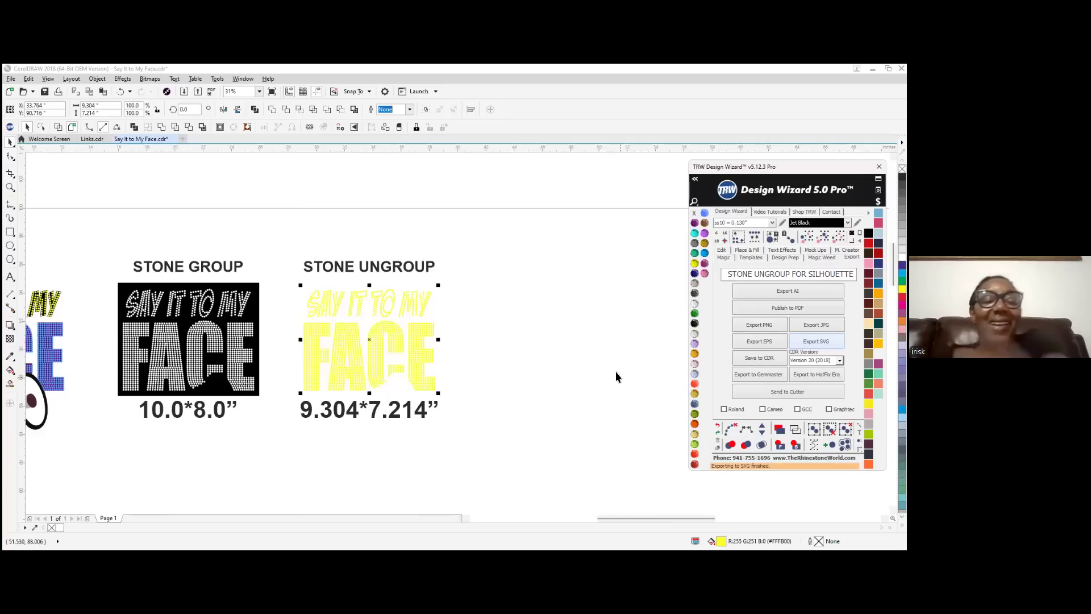
# Export the black STONE GROUP template as an SVG named STONE GROUP FOR CRICUT in the TRW Corel Draw folder
pyautogui.click(217, 291)
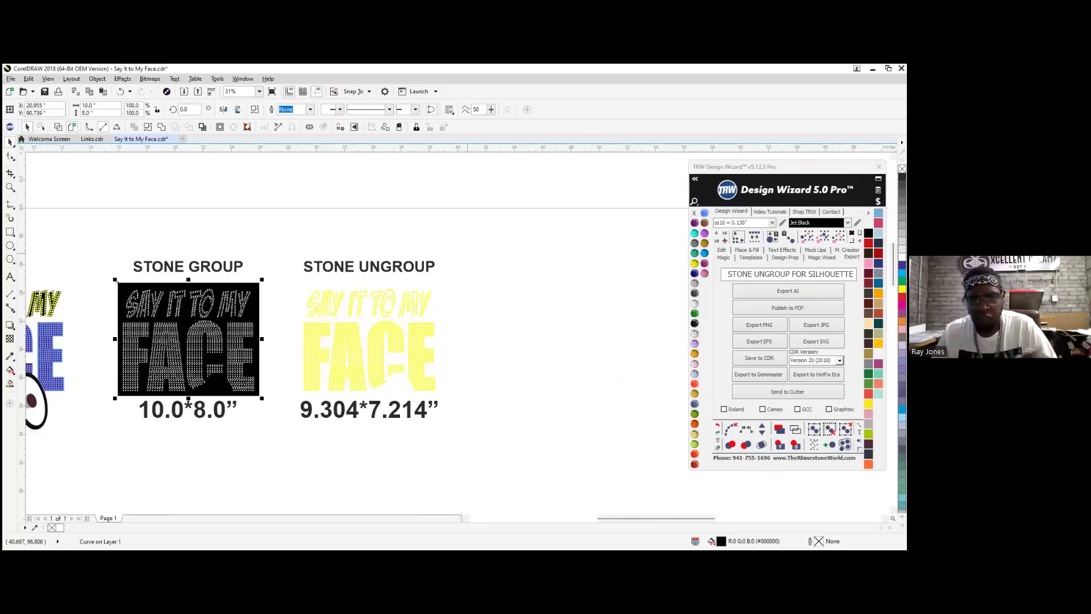
pyautogui.click(771, 274)
pyautogui.press('BackSpace')
pyautogui.press('BackSpace')
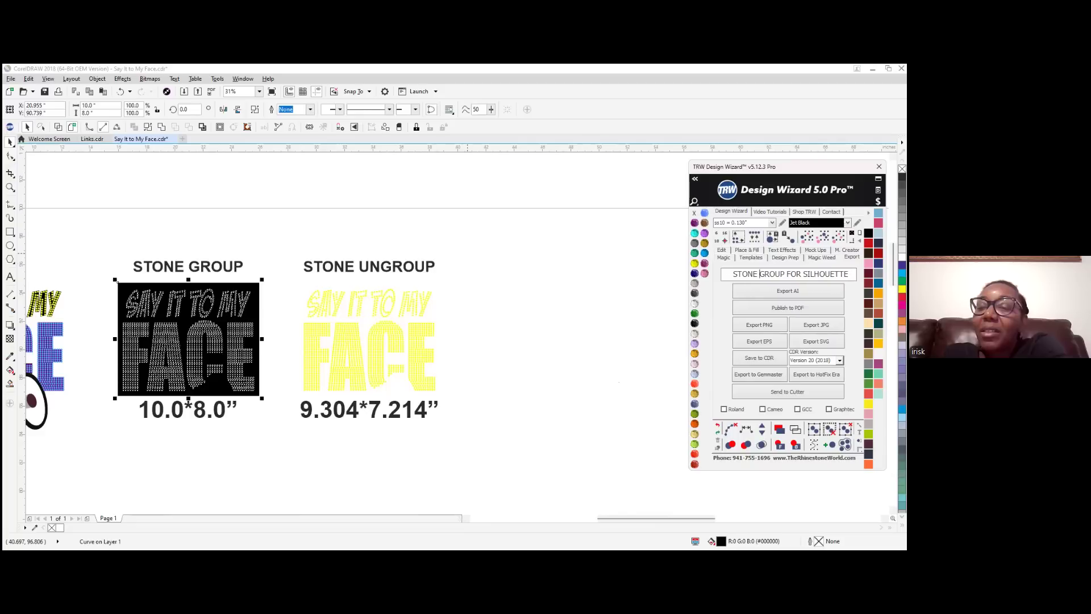
pyautogui.moveTo(802, 274); pyautogui.dragTo(867, 274)
pyautogui.write('CRICUT')
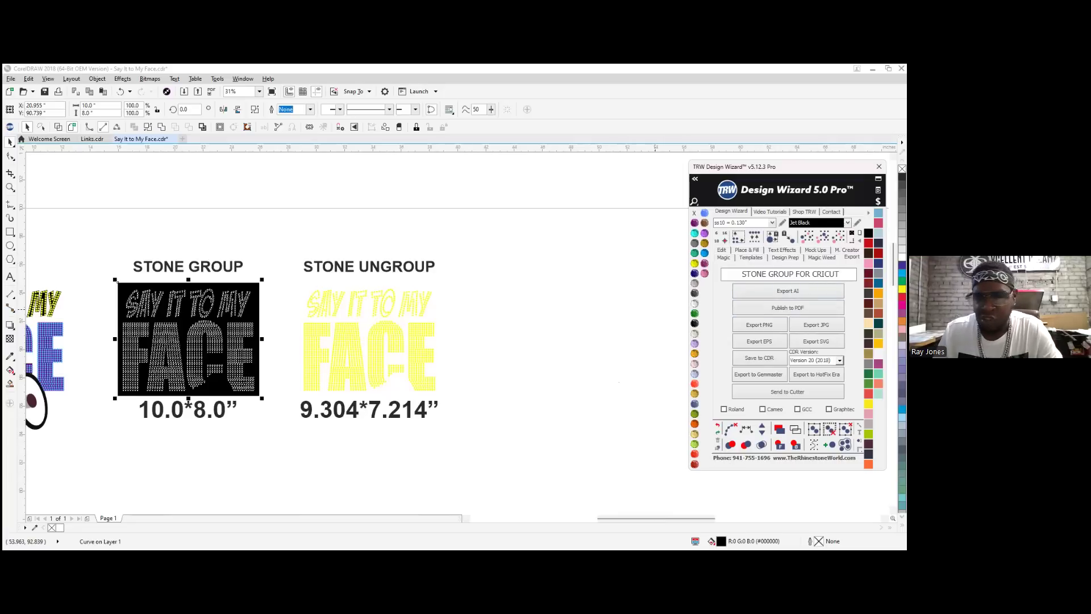
pyautogui.click(816, 341)
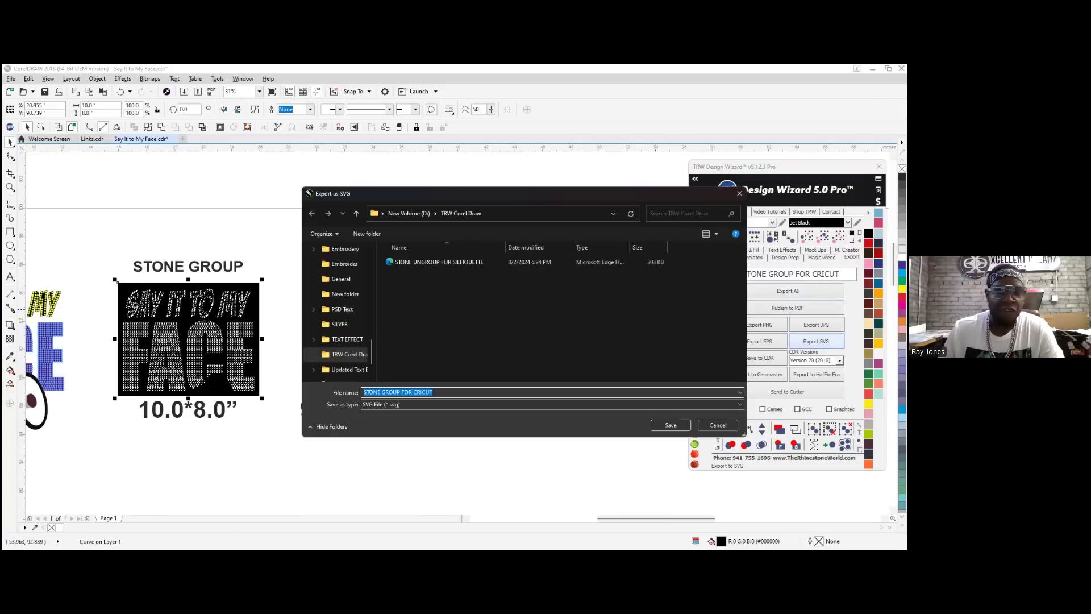
pyautogui.click(668, 424)
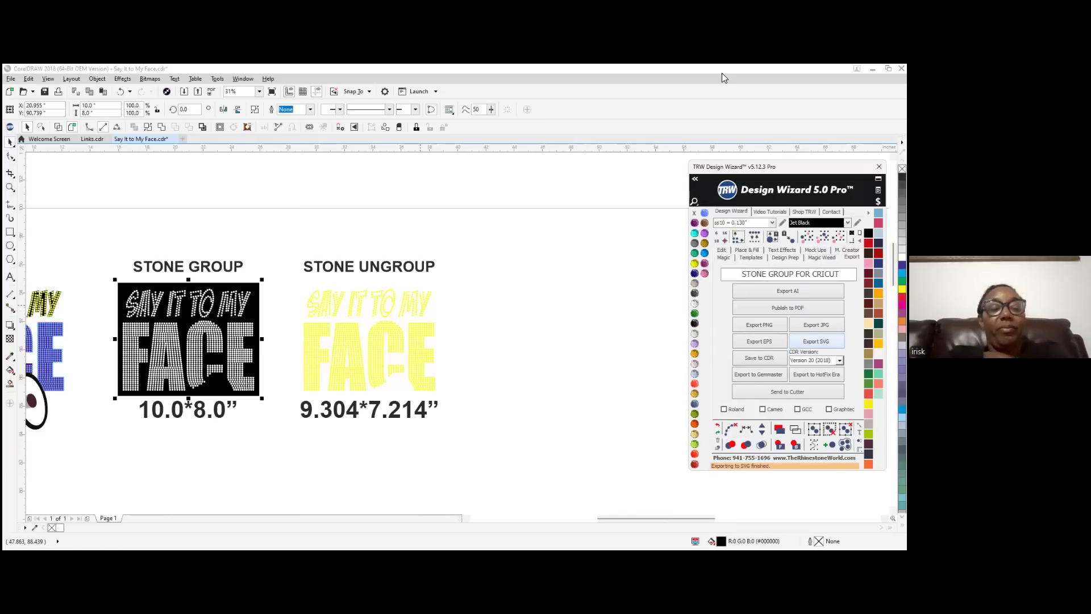
# Combine all the separate yellow stones back into one curve and deselect it
pyautogui.scroll(-4, 585, 298)
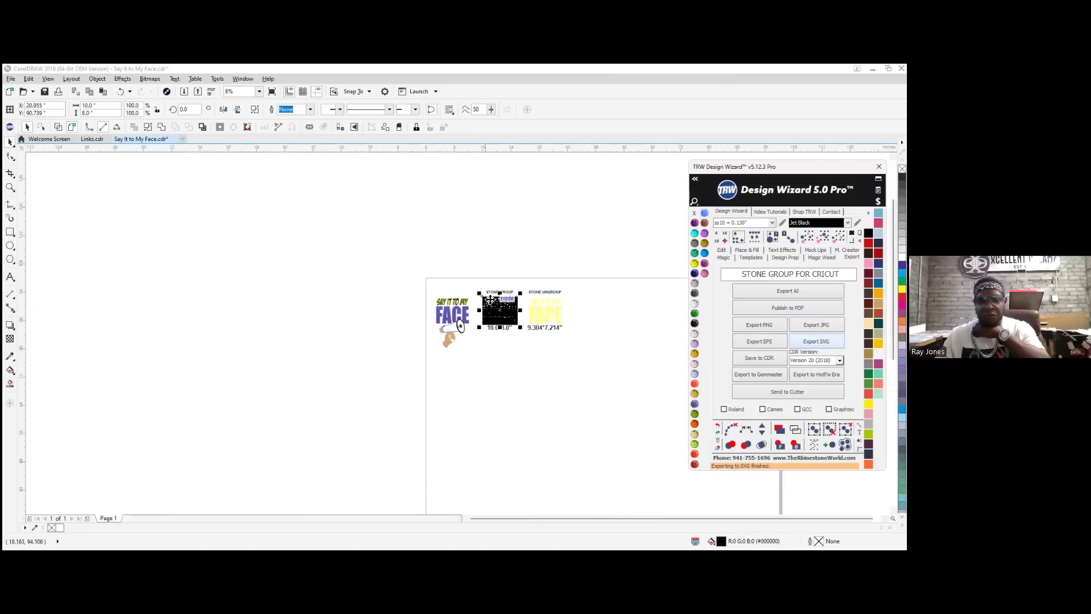
pyautogui.scroll(4, 466, 335)
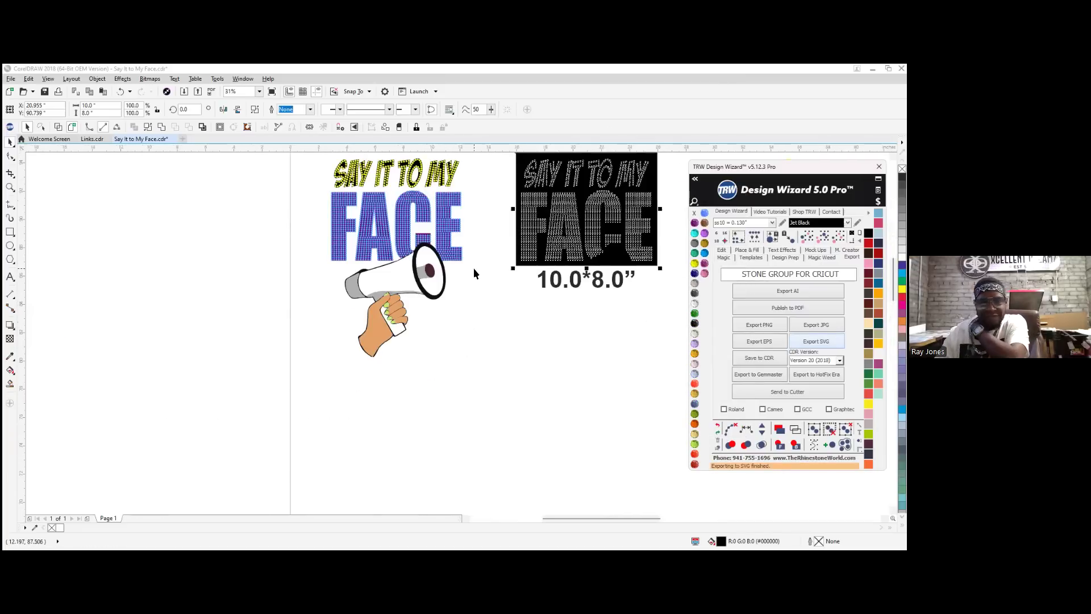
pyautogui.scroll(-2, 485, 330)
pyautogui.click(609, 360)
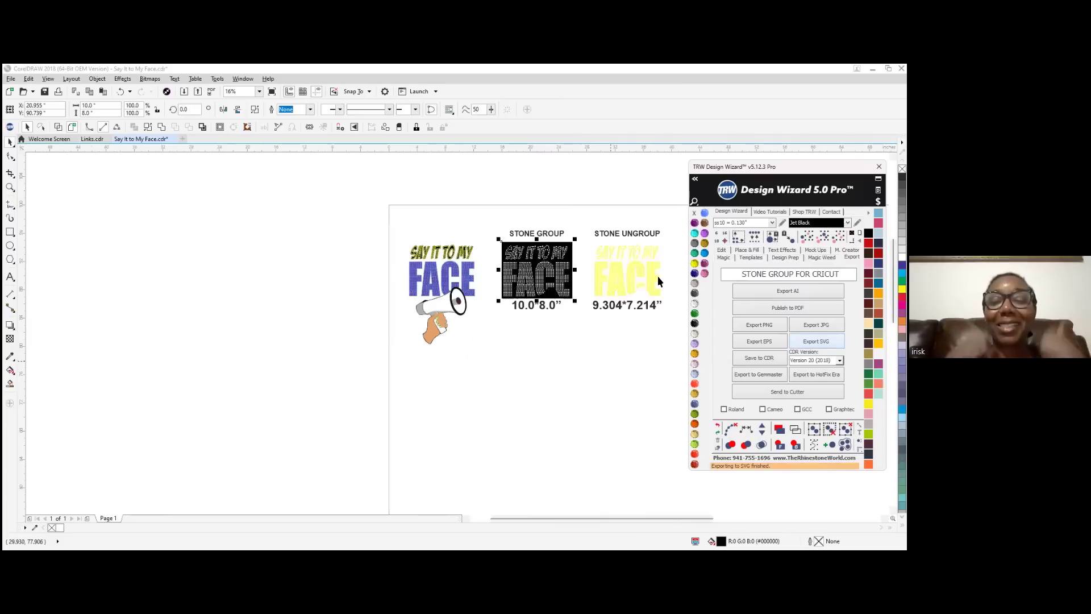
pyautogui.scroll(2, 653, 284)
pyautogui.moveTo(602, 296); pyautogui.dragTo(693, 324)
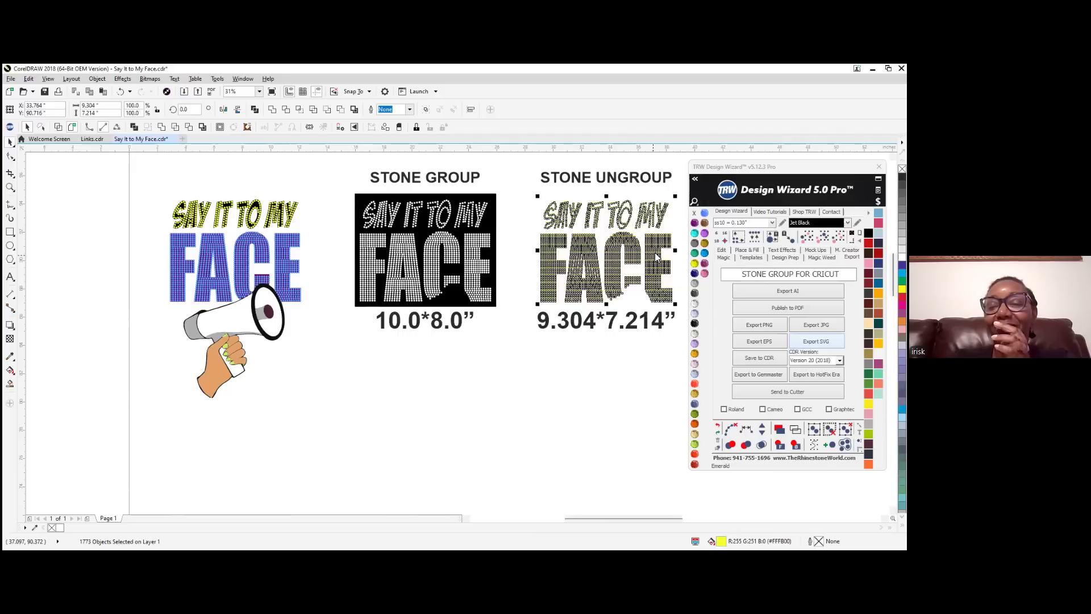
pyautogui.rightClick(656, 248)
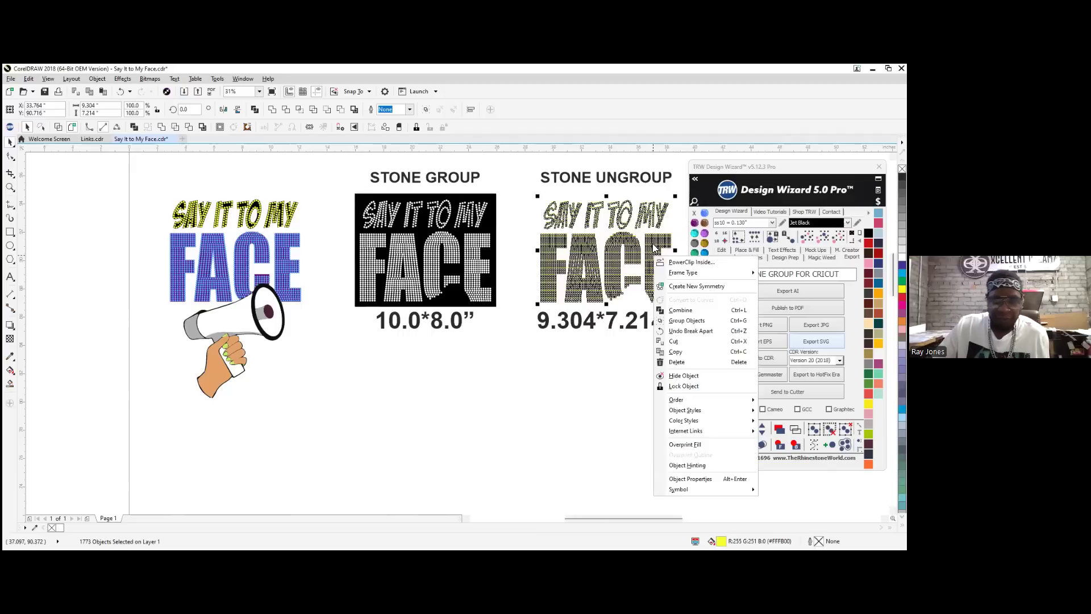
pyautogui.click(690, 312)
pyautogui.click(363, 424)
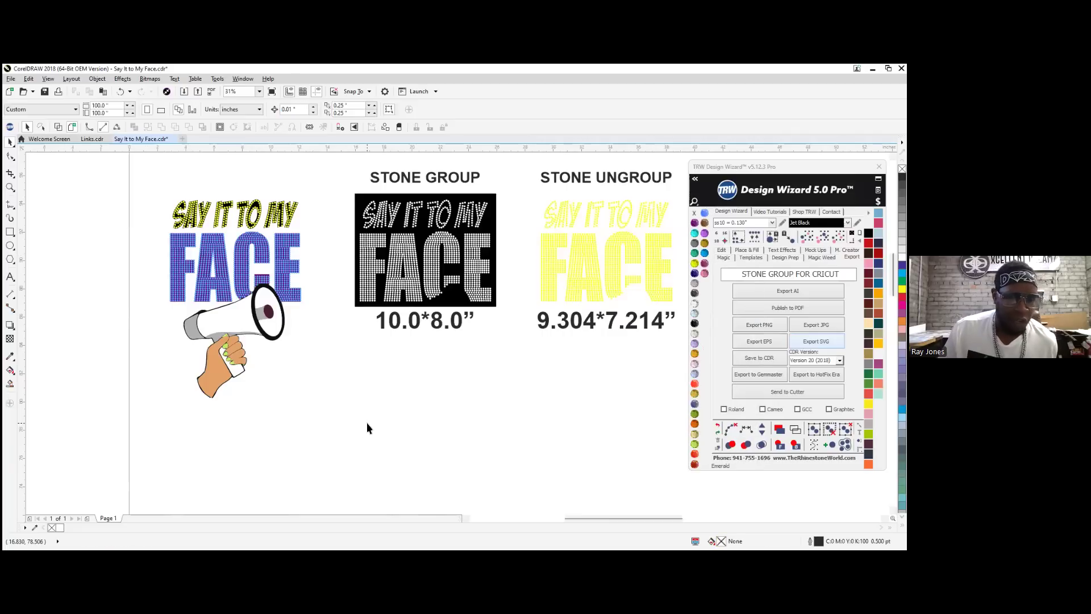
# Select all the yellow and blue stones covering the original artwork and move them 15 inches to the left of it
pyautogui.click(247, 237)
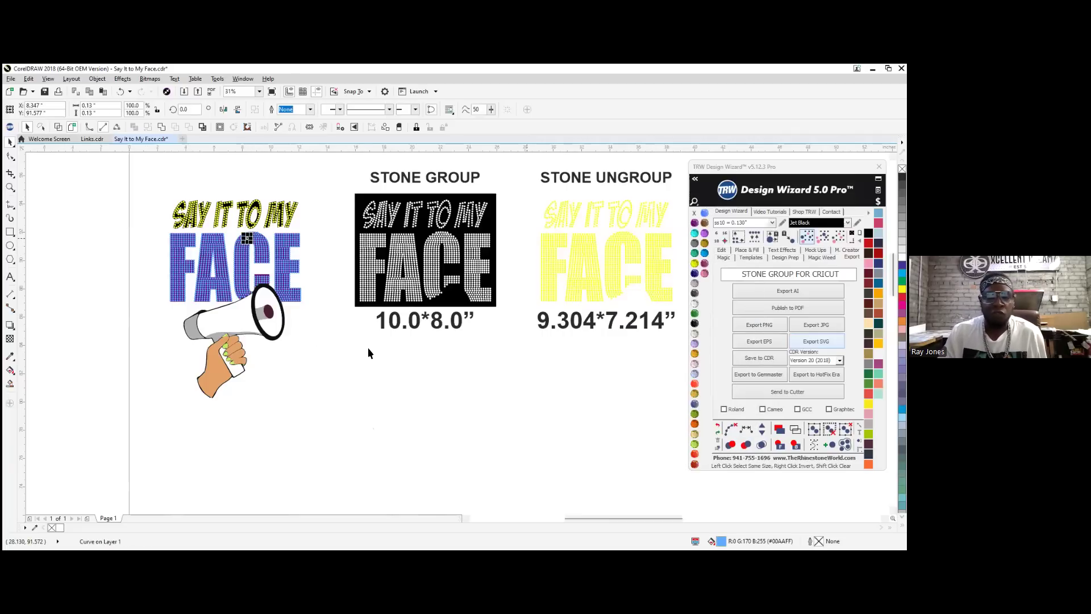
pyautogui.click(282, 250)
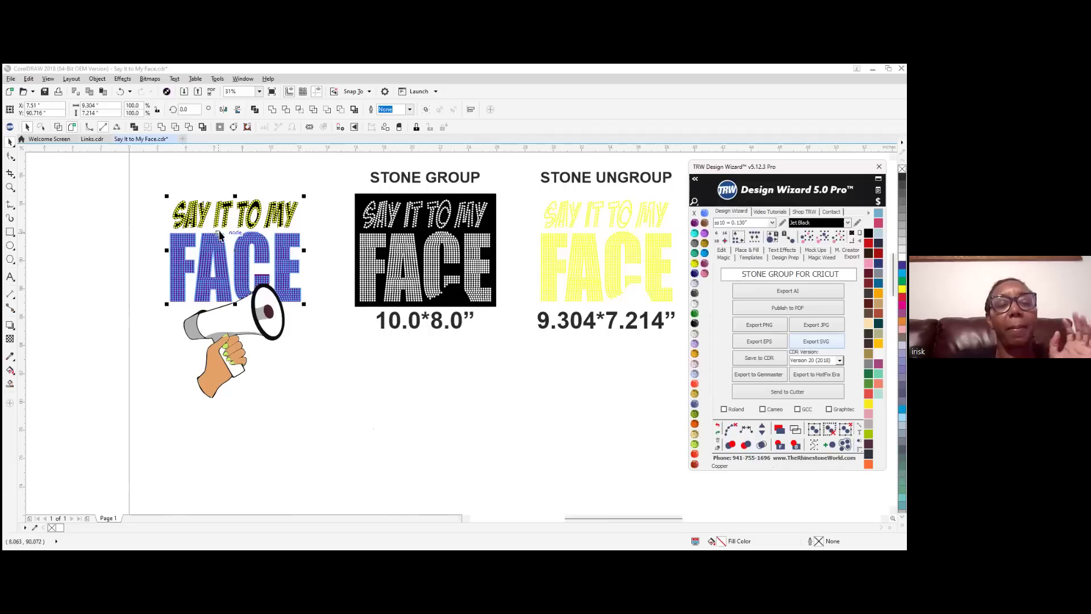
pyautogui.scroll(-2, 295, 301)
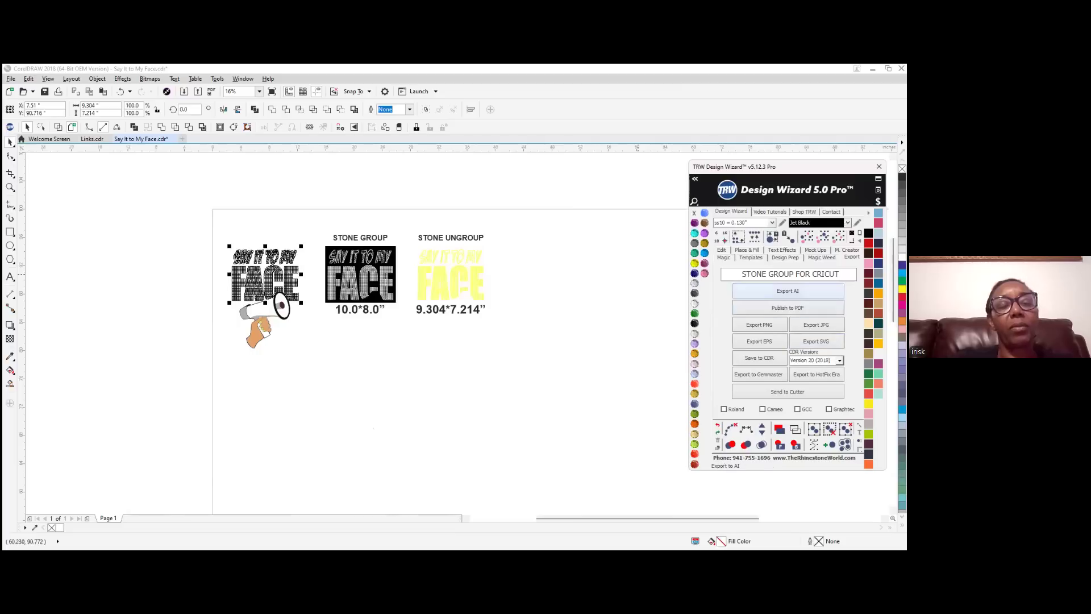
pyautogui.click(723, 251)
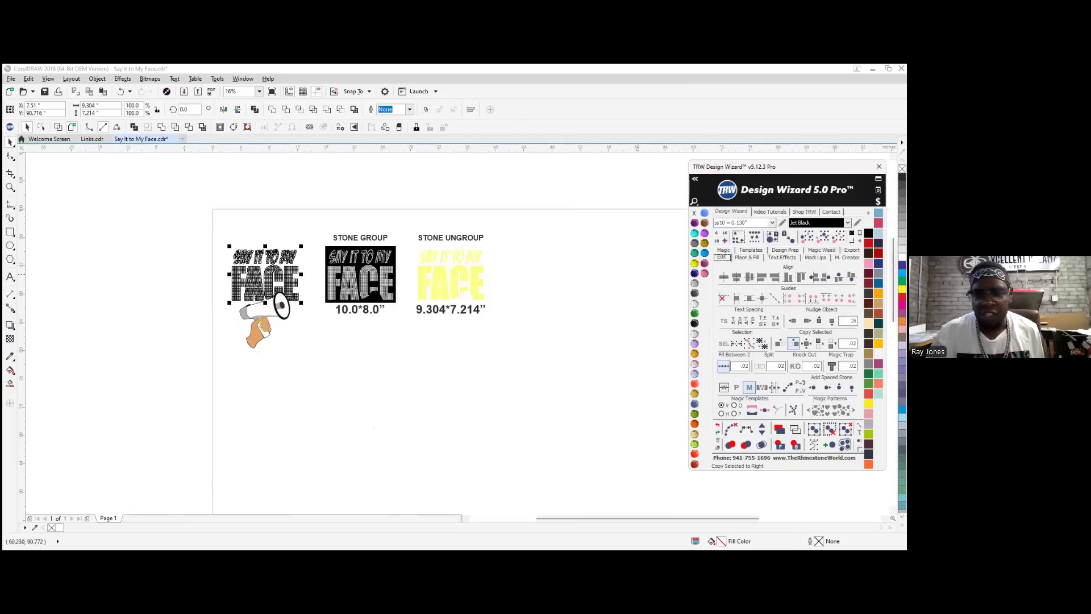
pyautogui.press('Left')
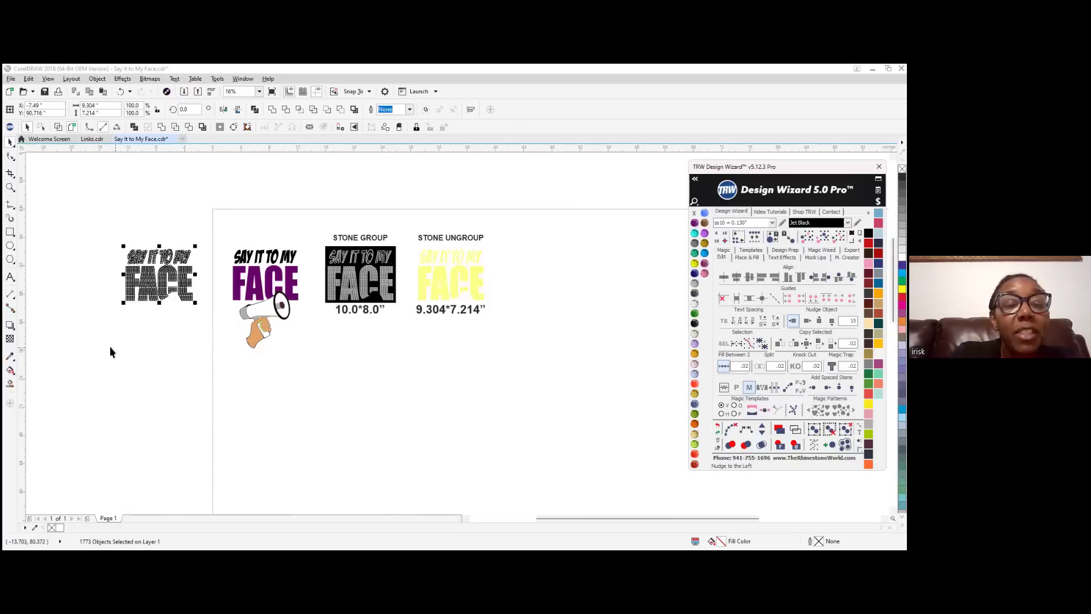
# Copy the SAY IT TO MY FACE lettering with its megaphone and hand to the space right of the STONE UNGROUP design
pyautogui.scroll(2, 262, 303)
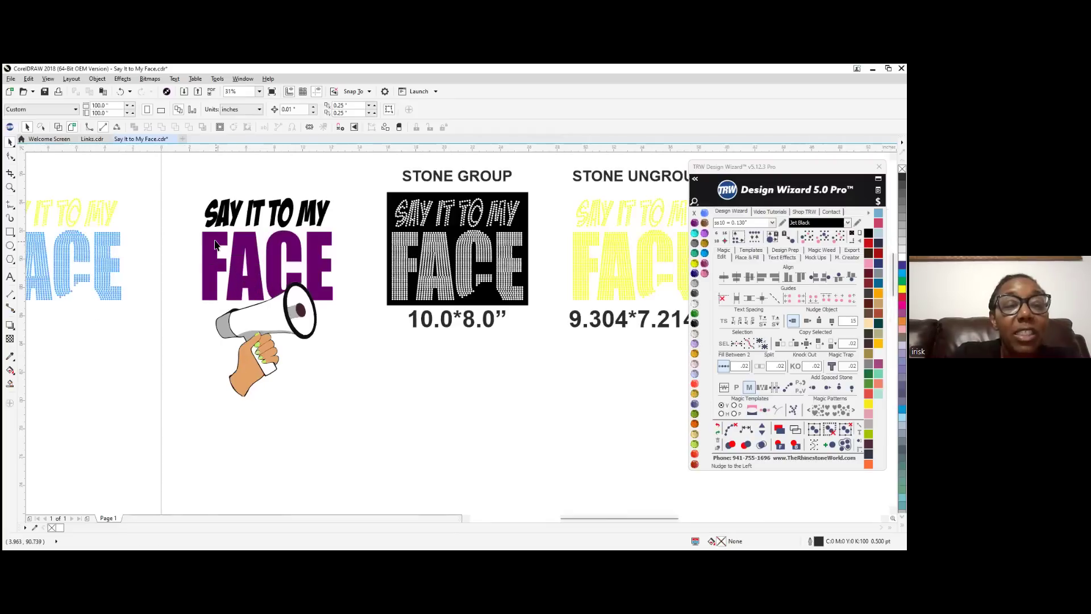
pyautogui.moveTo(173, 173); pyautogui.dragTo(367, 427)
pyautogui.scroll(-2, 138, 251)
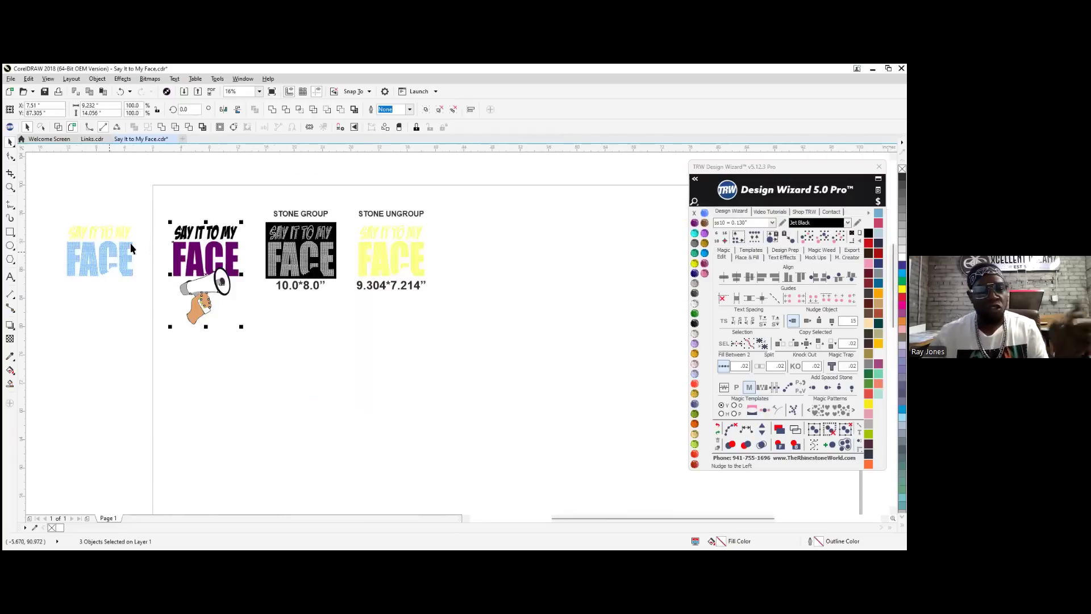
pyautogui.moveTo(197, 253); pyautogui.dragTo(434, 255)
pyautogui.hotkey('shift', 'F2')
pyautogui.press('F3')
pyautogui.scroll(4, 462, 216)
# Copy the STONE UNGROUP label above the copied artwork and change its text to SUB/DTF SIZE
pyautogui.click(406, 258)
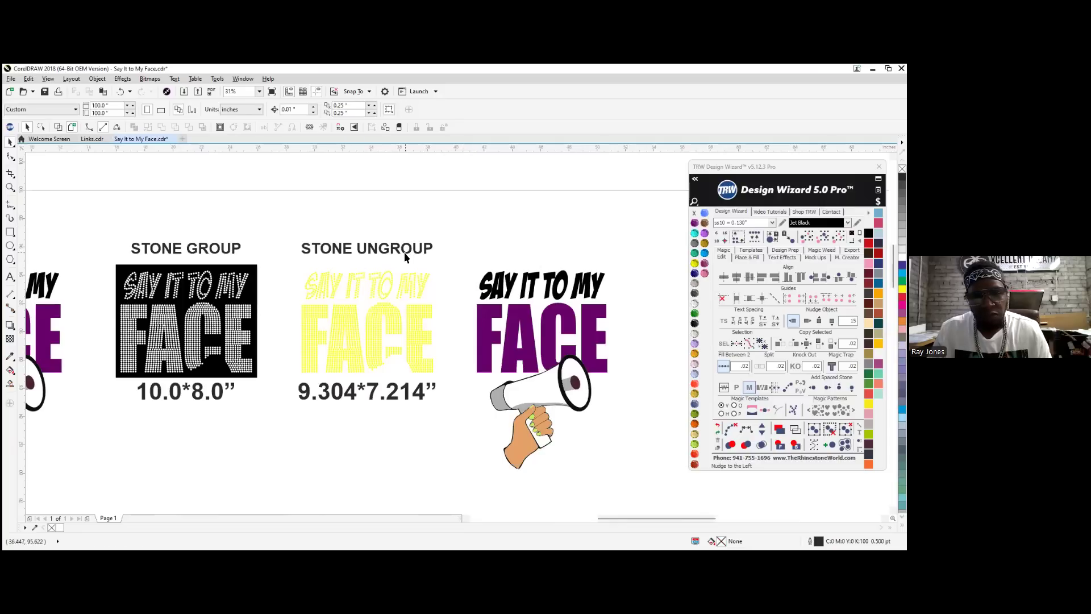
pyautogui.moveTo(406, 257); pyautogui.dragTo(591, 252)
pyautogui.doubleClick(591, 252)
pyautogui.tripleClick(592, 251)
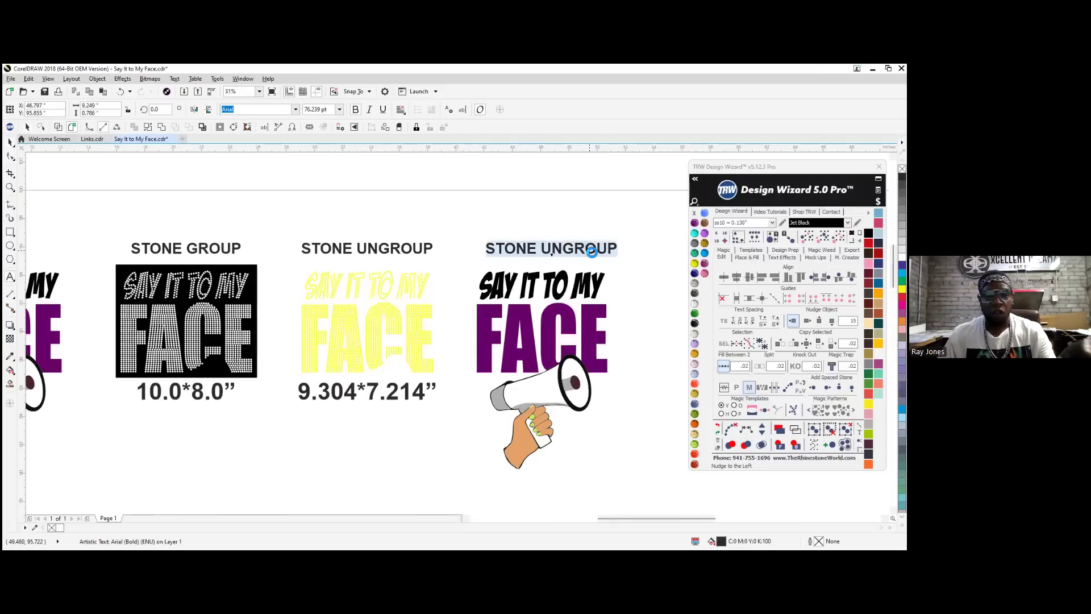
pyautogui.write('SUB ')
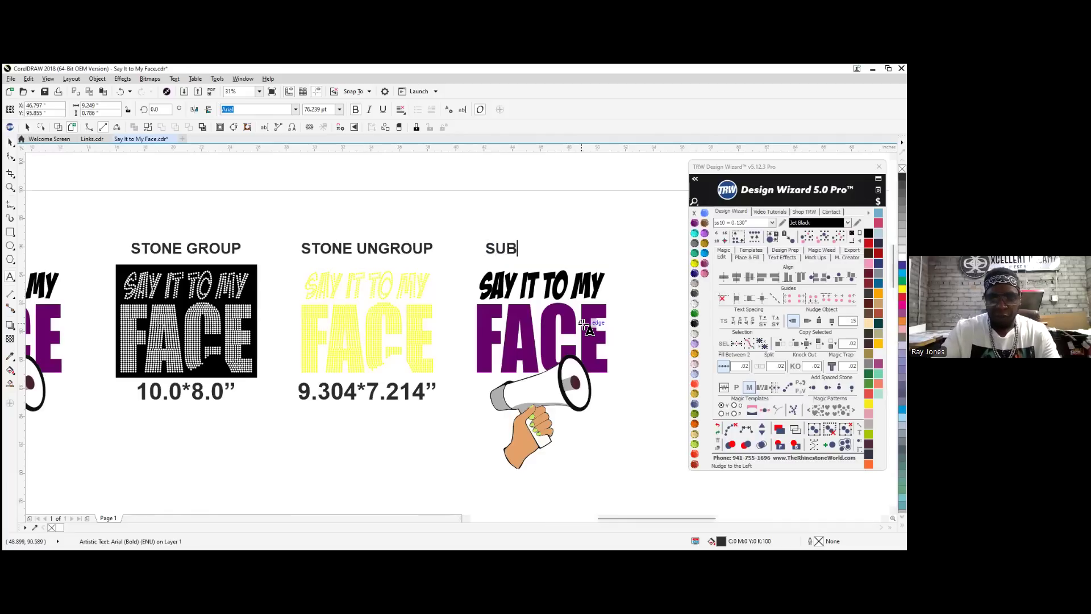
pyautogui.write('DTF SIZE')
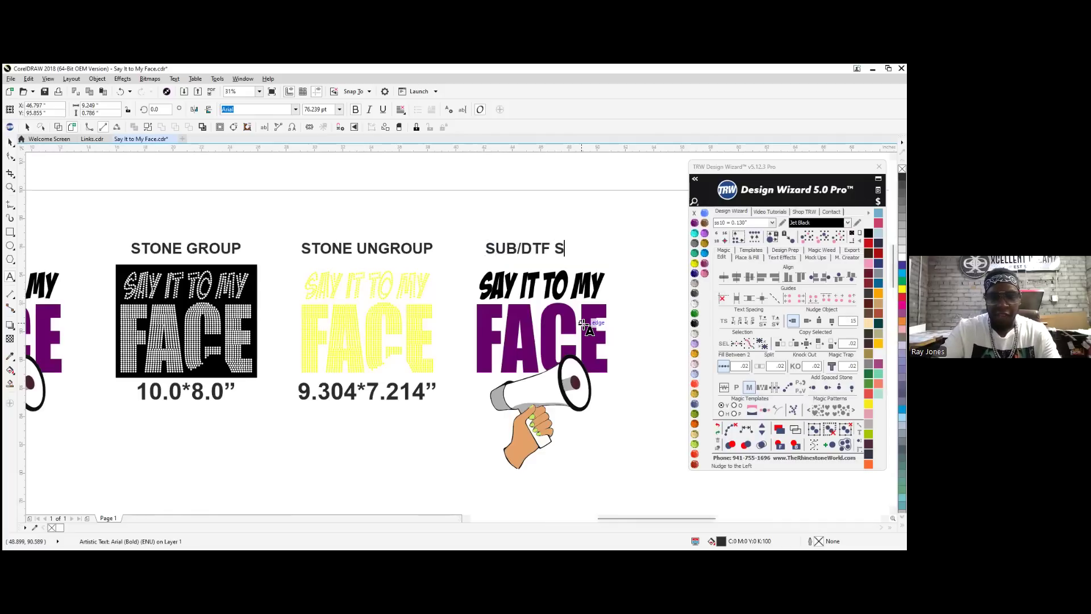
pyautogui.click(10, 142)
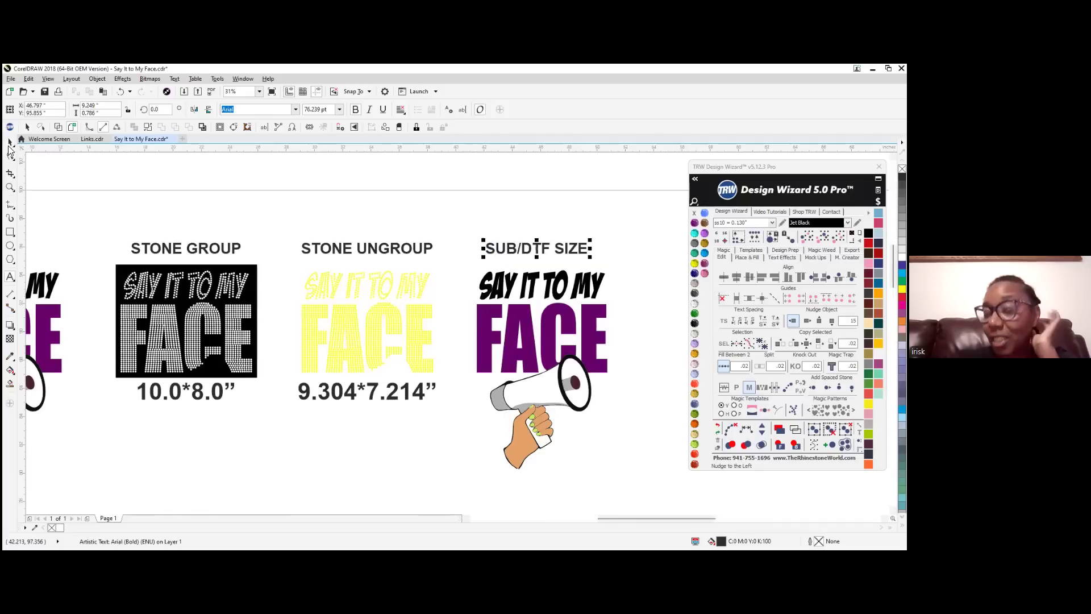
# Centre the SUB/DTF SIZE label horizontally over the purple FACE lettering and deselect it
pyautogui.keyDown('shift'); pyautogui.click(546, 315); pyautogui.keyUp('shift')
pyautogui.press('c')
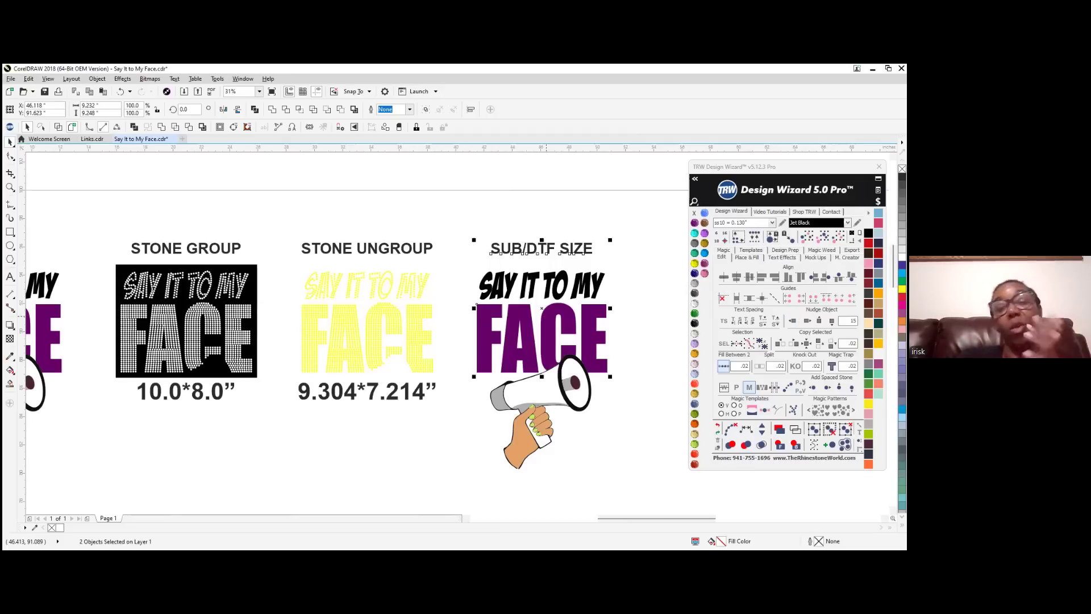
pyautogui.scroll(-3, 477, 202)
pyautogui.click(523, 200)
pyautogui.scroll(3, 518, 216)
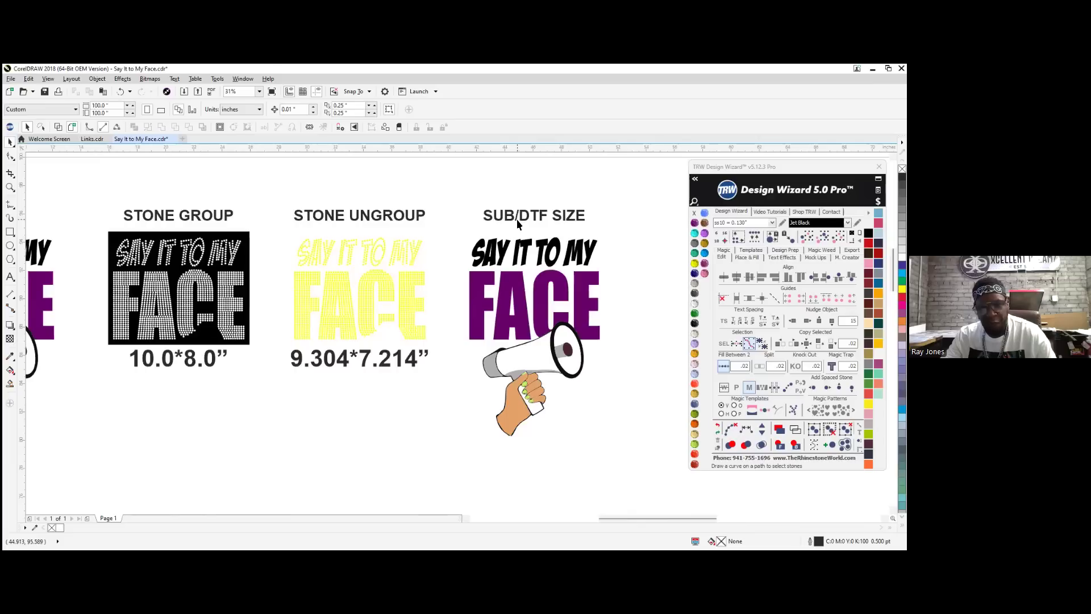
# Place a copy of the SUB/DTF SIZE label directly below the hand holding the megaphone
pyautogui.click(517, 220)
pyautogui.moveTo(516, 219); pyautogui.dragTo(543, 463)
pyautogui.rightClick(540, 456)
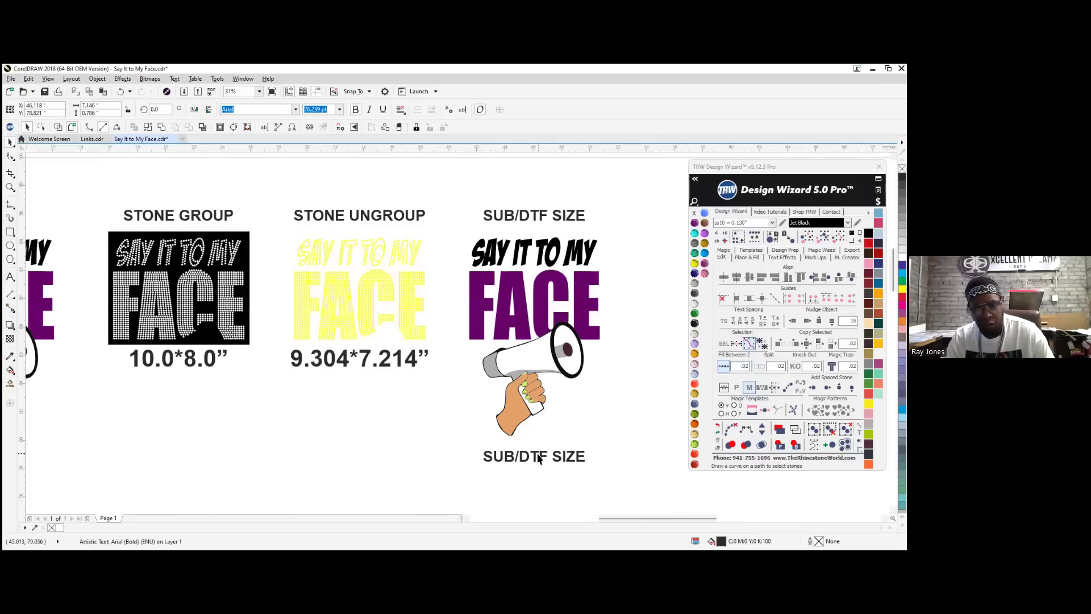
# Check the overall width and height of the copied lettering, megaphone and hand artwork
pyautogui.moveTo(454, 224); pyautogui.dragTo(620, 442)
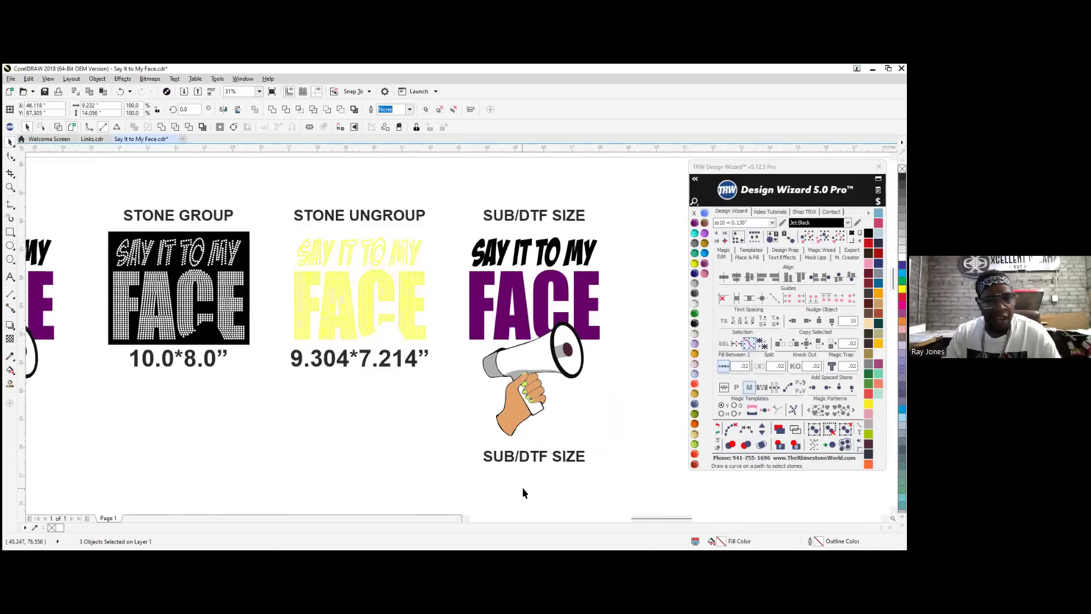
pyautogui.scroll(1, 523, 486)
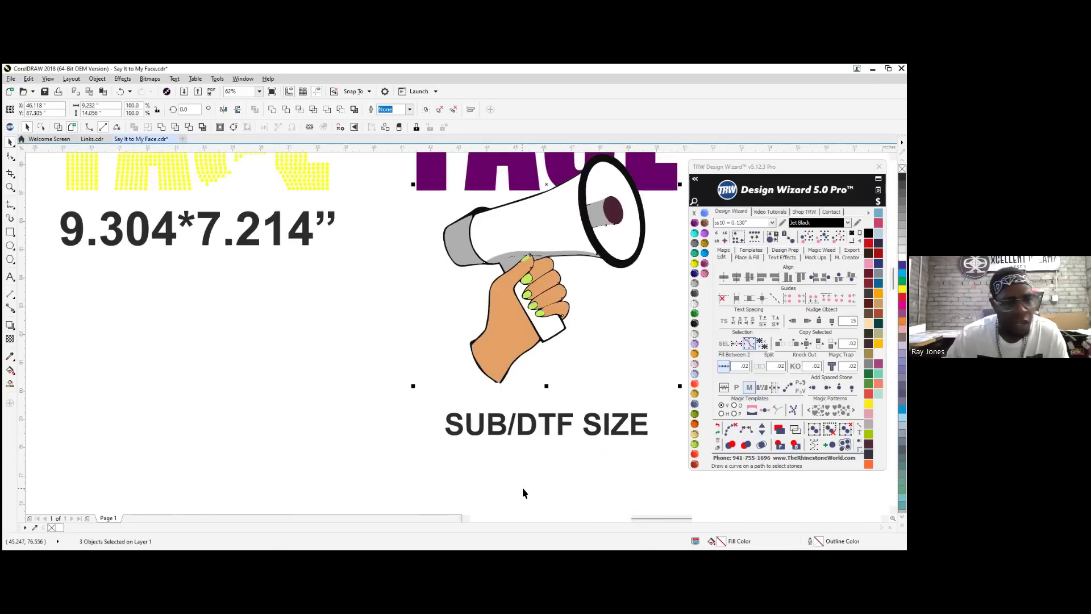
pyautogui.doubleClick(550, 420)
pyautogui.hotkey('ctrl', 'a')
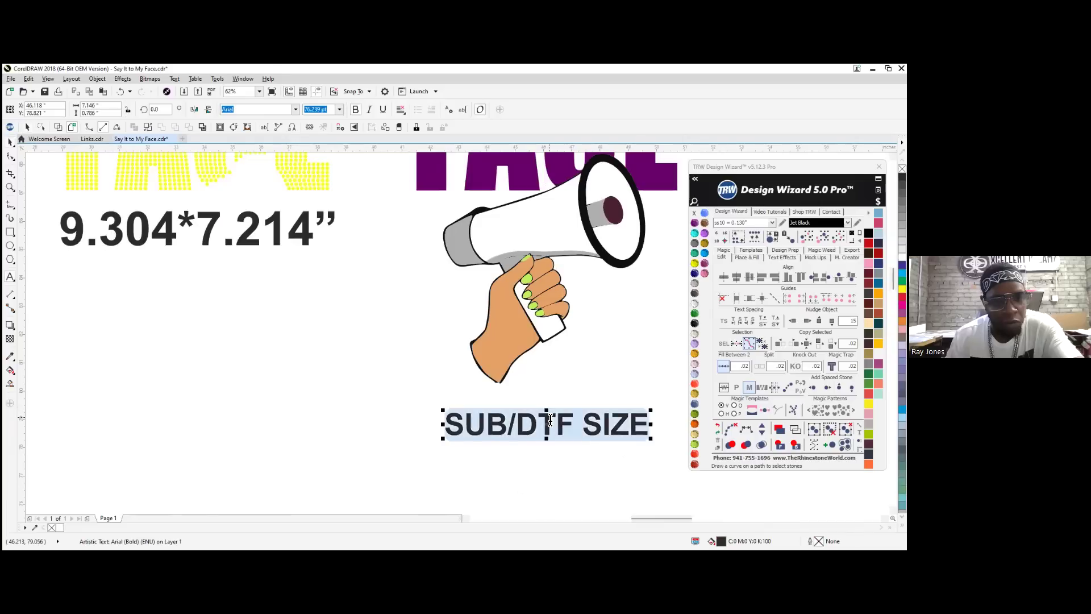
pyautogui.click(10, 140)
pyautogui.scroll(-1, 304, 466)
pyautogui.moveTo(343, 216); pyautogui.dragTo(517, 434)
pyautogui.scroll(3, 406, 444)
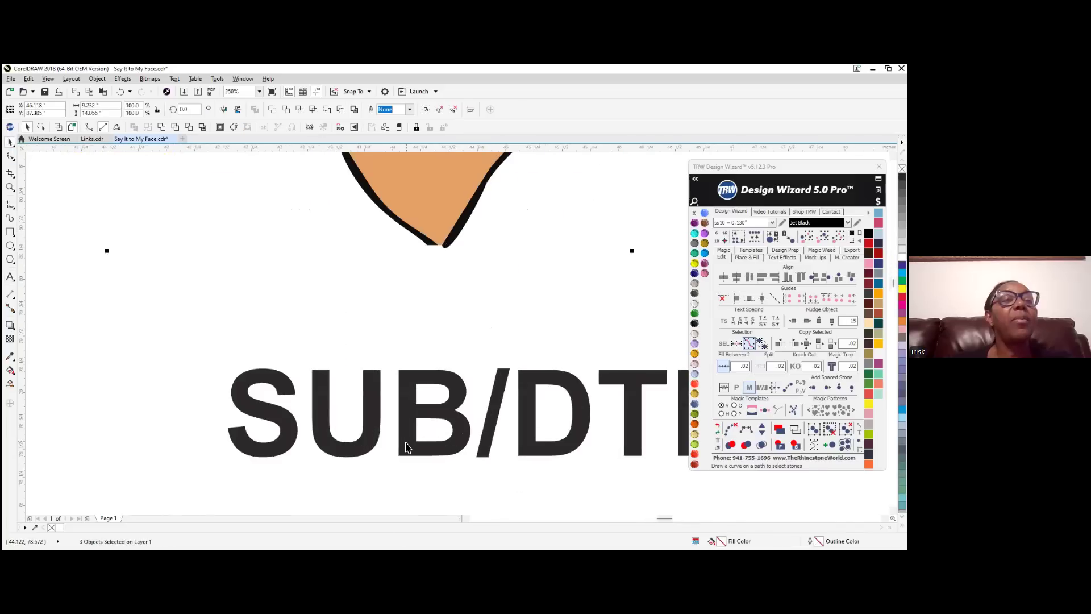
# Replace the text of the label below the hand with the artwork's dimensions, 9.232*14.056
pyautogui.doubleClick(461, 430)
pyautogui.press('End')
pyautogui.hotkey('ctrl', 'shift', 'Left')
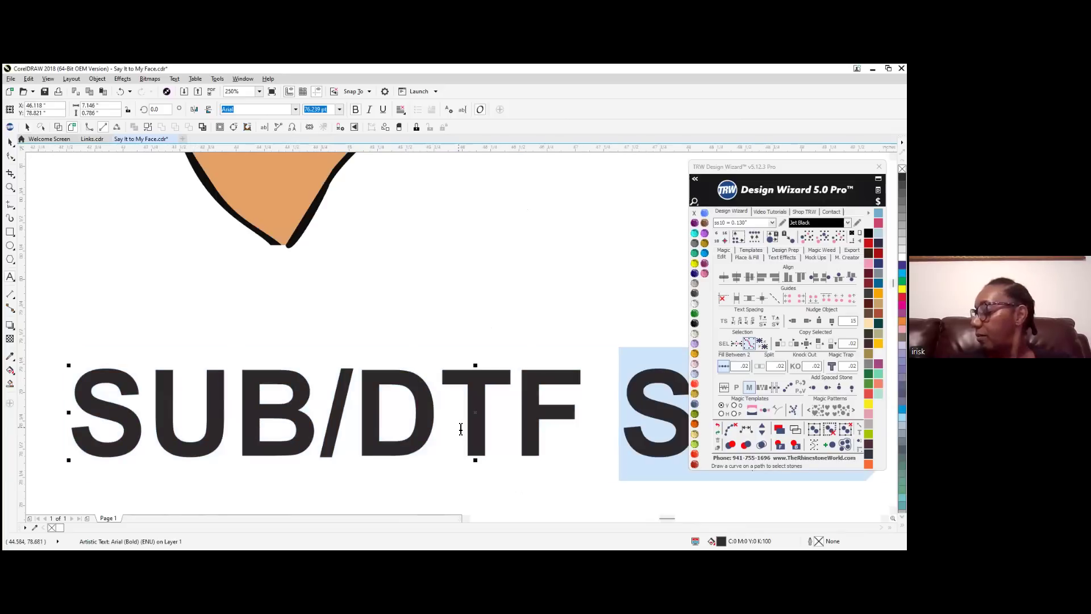
pyautogui.click(480, 414)
pyautogui.hotkey('ctrl', 'a')
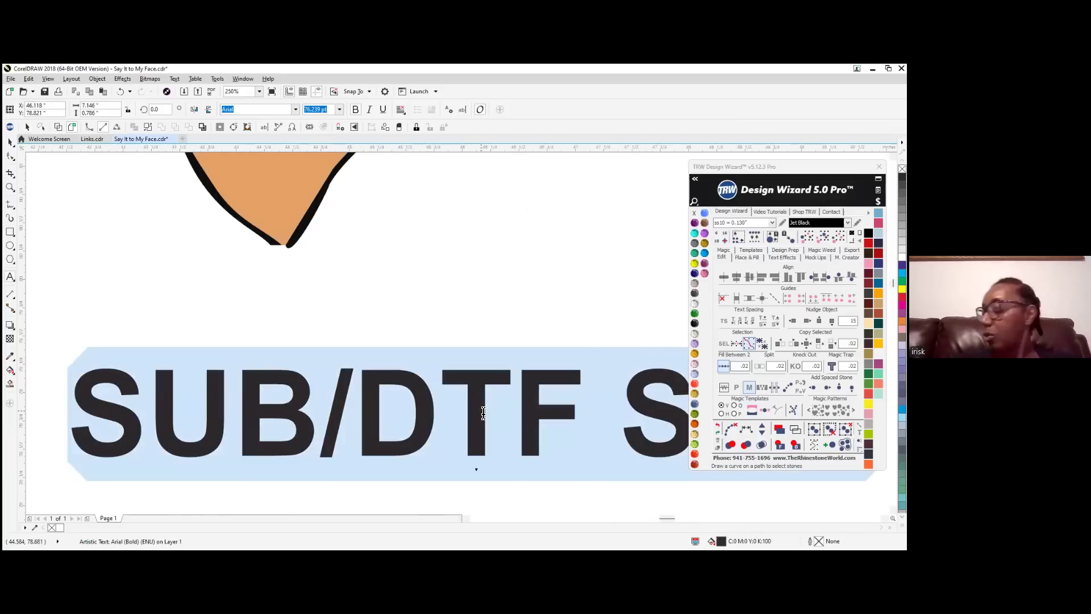
pyautogui.write('9.232')
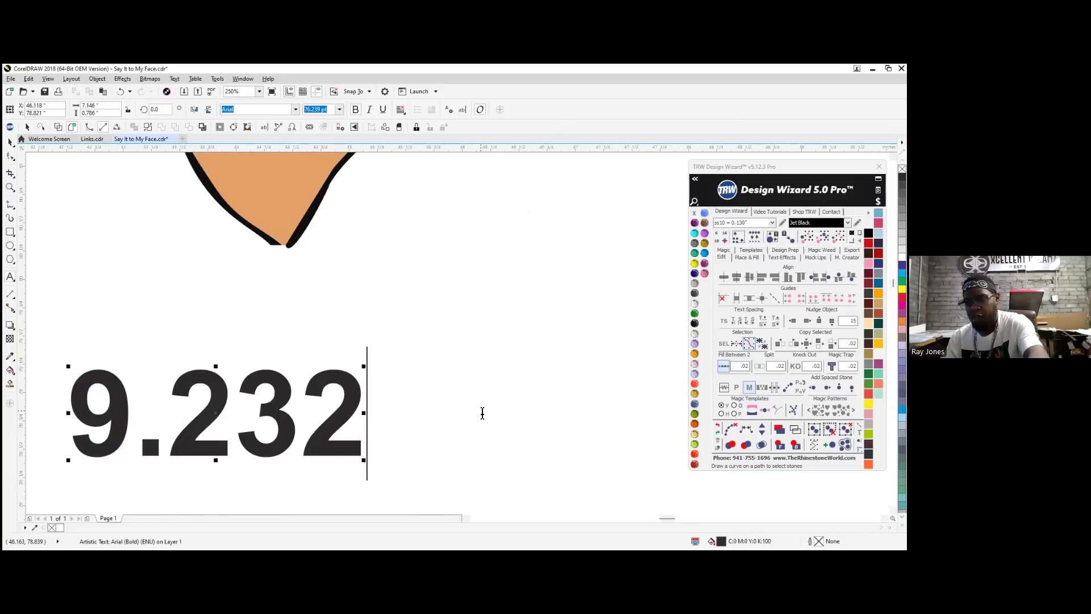
pyautogui.write('*')
pyautogui.press('Escape')
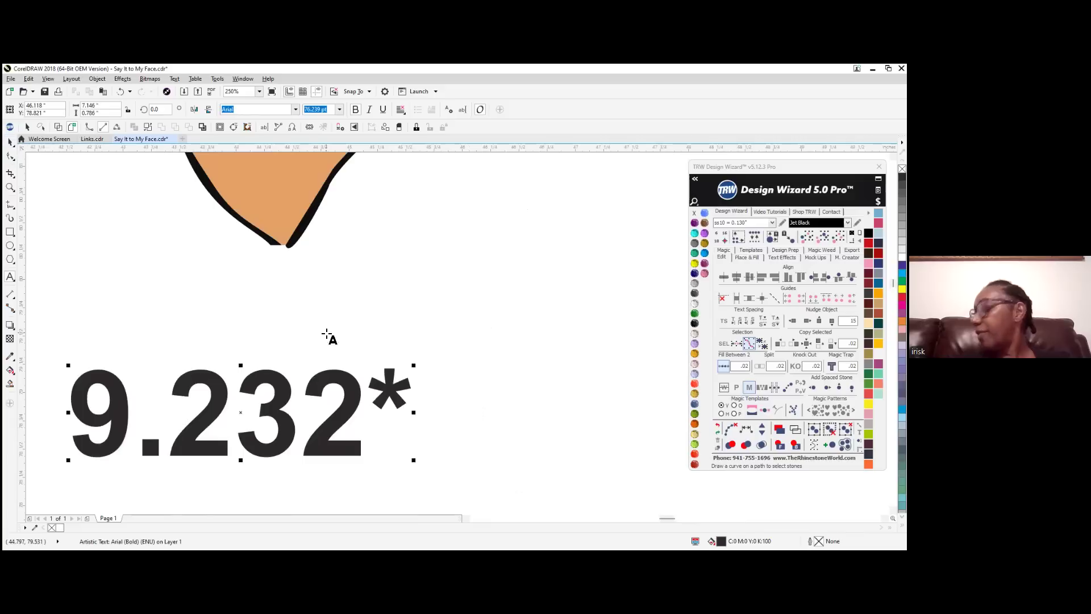
pyautogui.write('14.0')
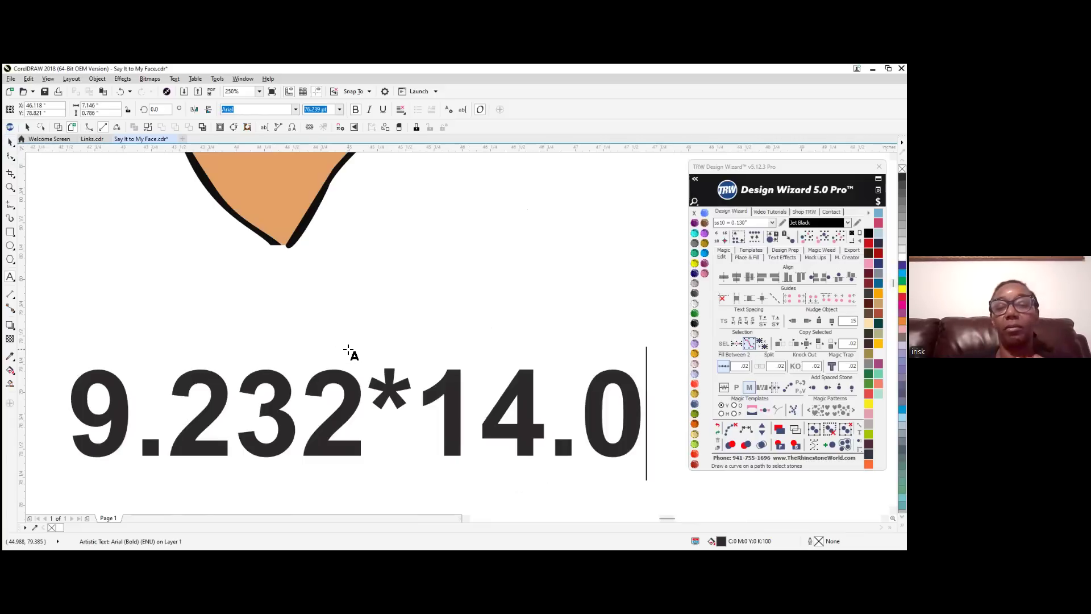
pyautogui.write('5')
pyautogui.press('Escape')
# Centre the 9.232*14.056 label horizontally under the megaphone and hand, and deselect both
pyautogui.click(10, 141)
pyautogui.keyDown('shift'); pyautogui.click(278, 195); pyautogui.keyUp('shift')
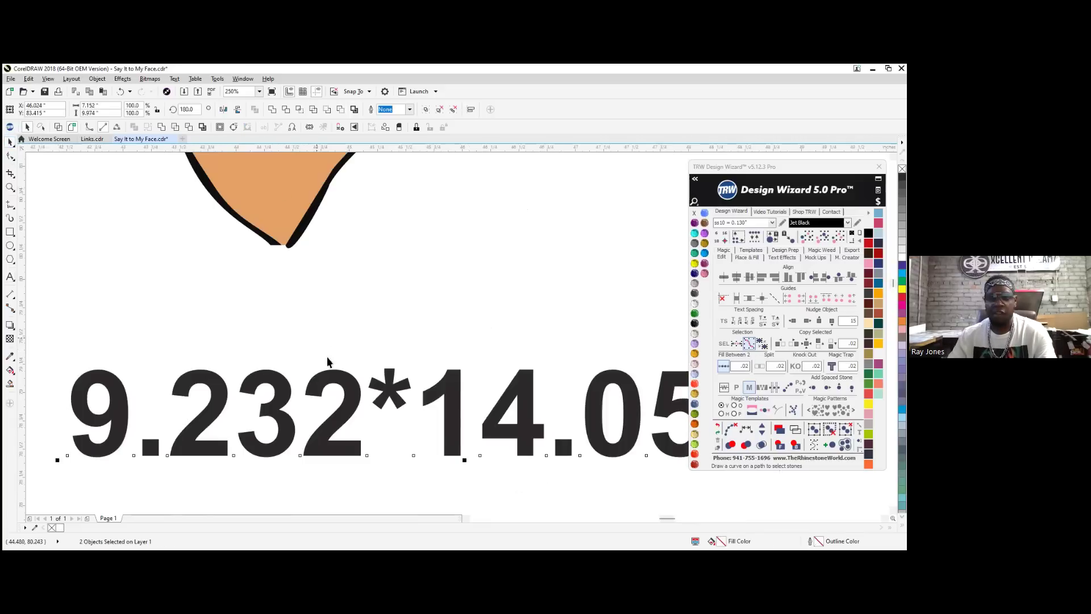
pyautogui.scroll(-3, 332, 363)
pyautogui.click(506, 400)
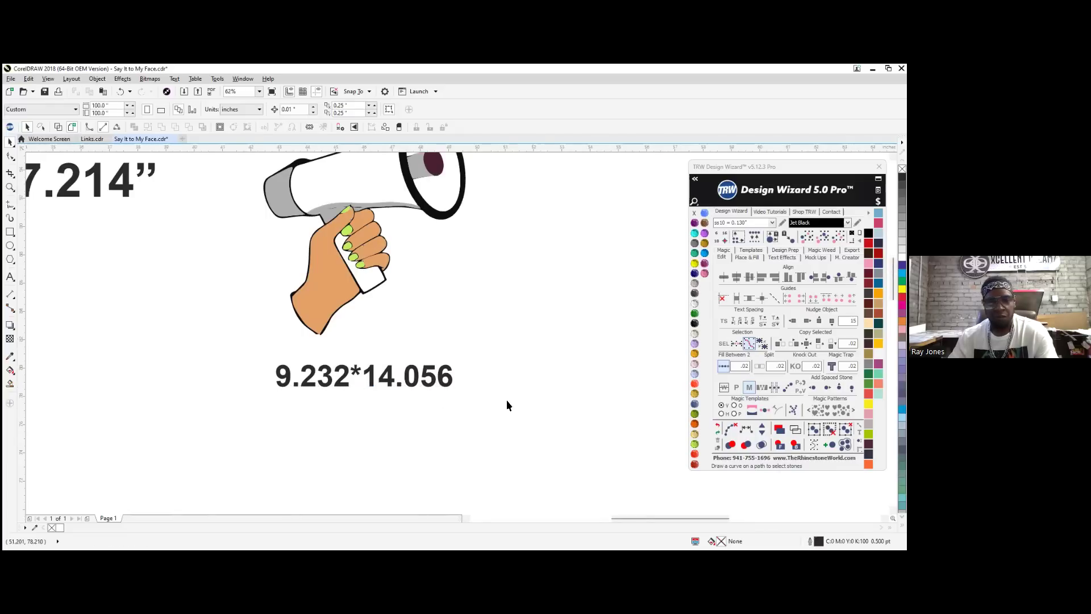
# Recolour the purple FACE lettering under SUB/DTF SIZE with TRW Pink
pyautogui.scroll(-2, 506, 398)
pyautogui.scroll(-3, 413, 264)
pyautogui.scroll(3, 413, 264)
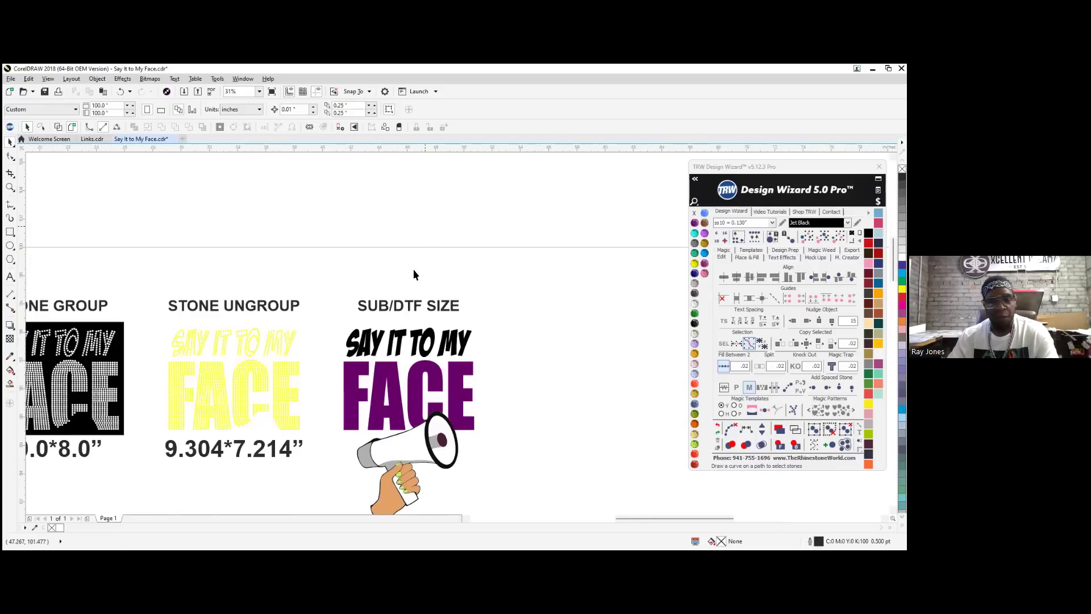
pyautogui.scroll(-1, 366, 292)
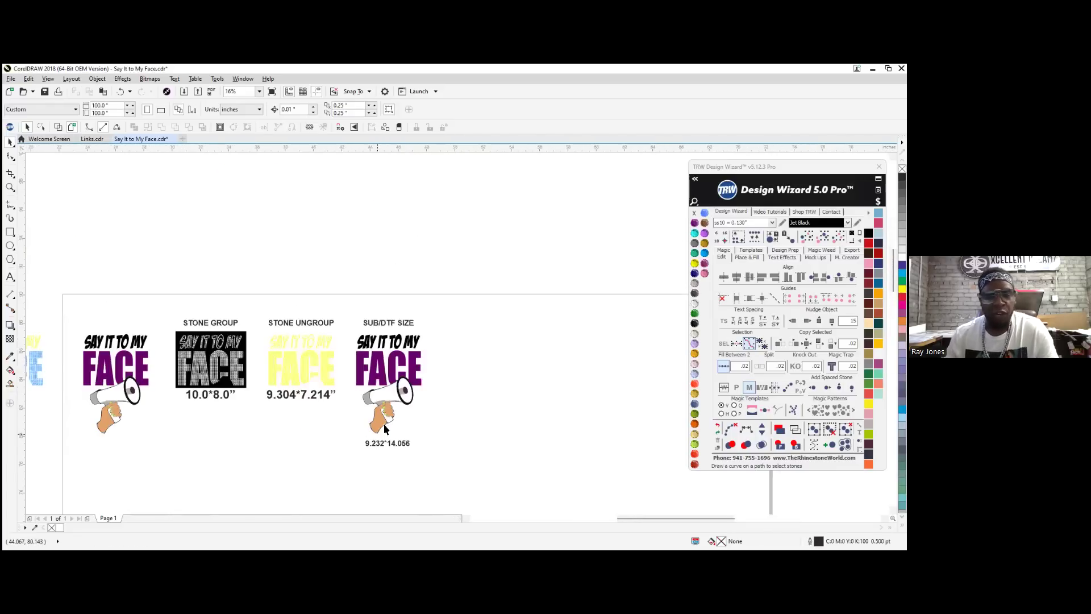
pyautogui.scroll(1, 383, 424)
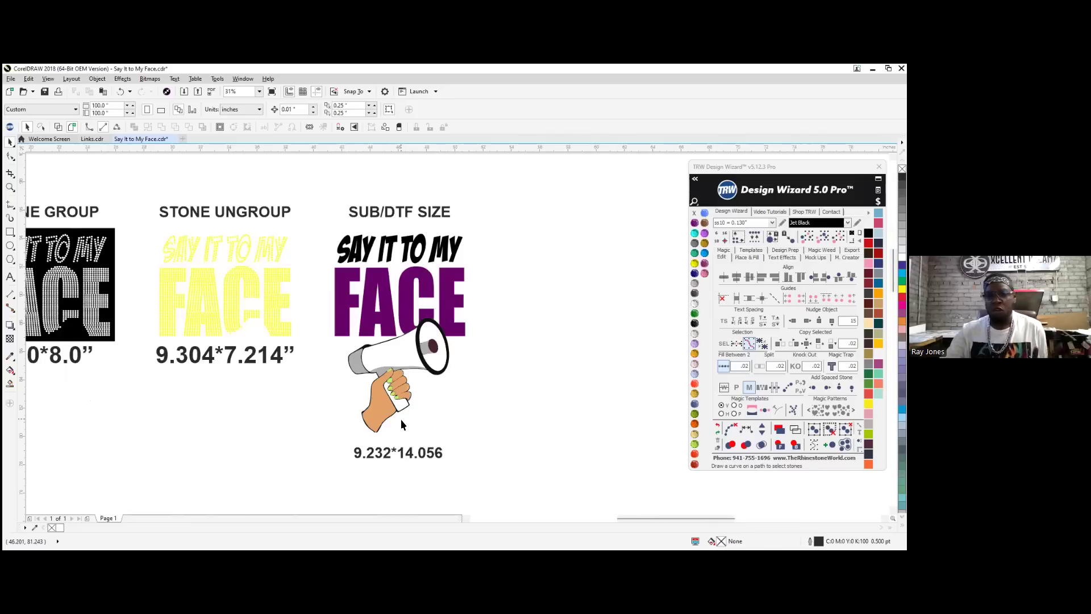
pyautogui.click(382, 279)
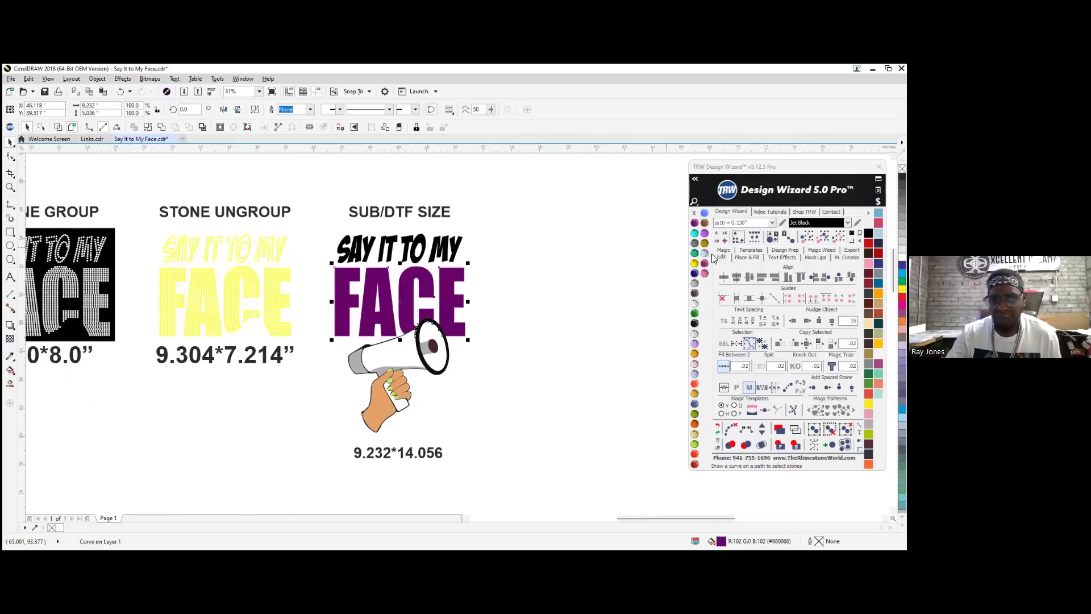
pyautogui.click(704, 274)
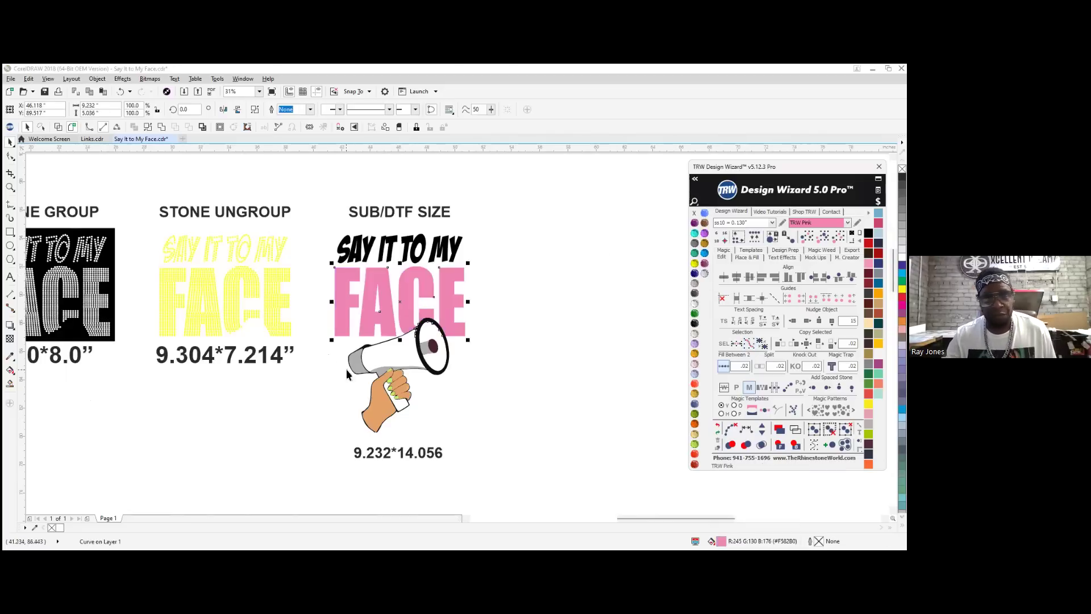
# Try to fill the grouped megaphone and hand with TRW Pink, and undo the fill
pyautogui.click(425, 347)
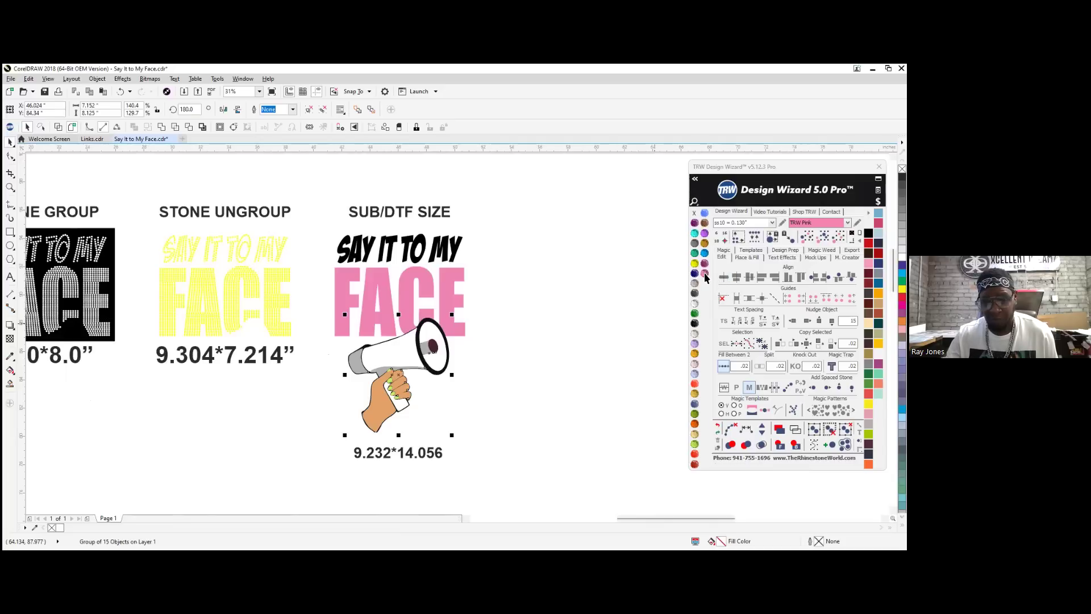
pyautogui.scroll(4, 426, 360)
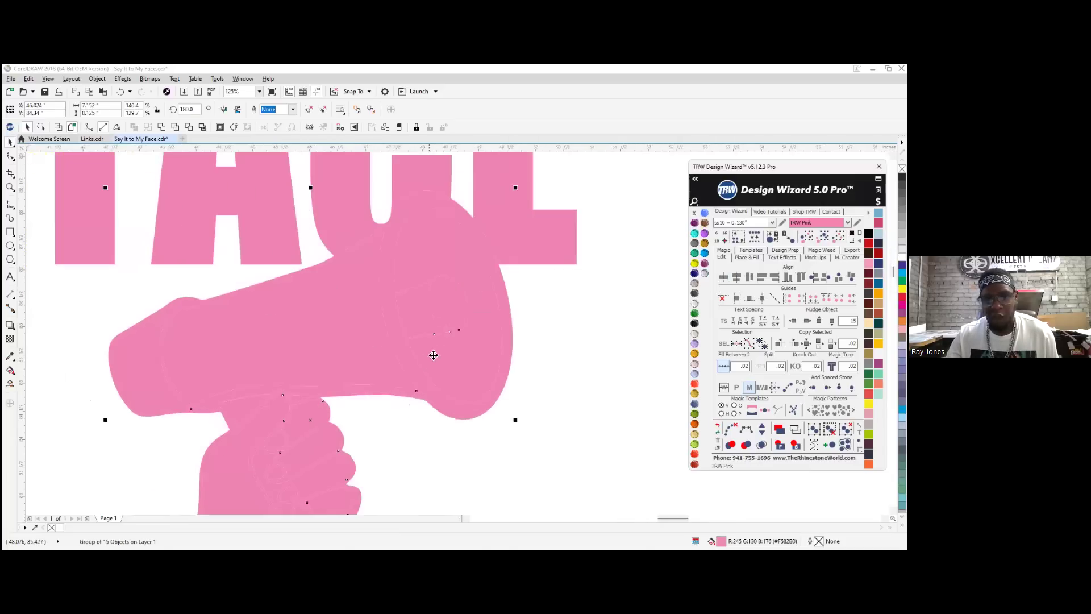
pyautogui.hotkey('ctrl', 'z')
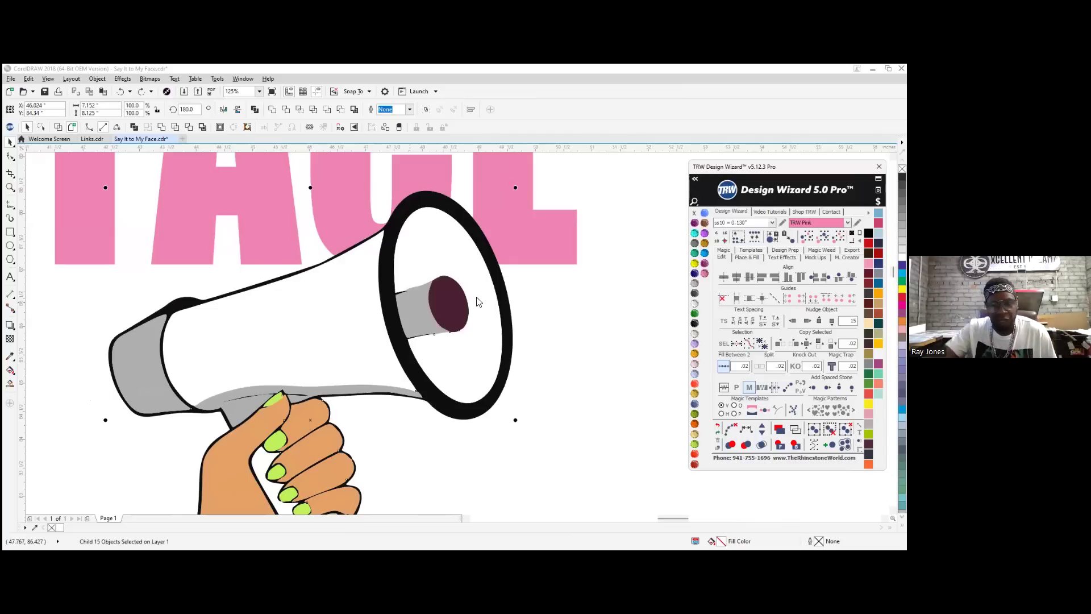
# Ungroup all objects in the megaphone and hand under SUB/DTF SIZE, and fill the dark oval inside the megaphone with TRW Pink
pyautogui.rightClick(458, 299)
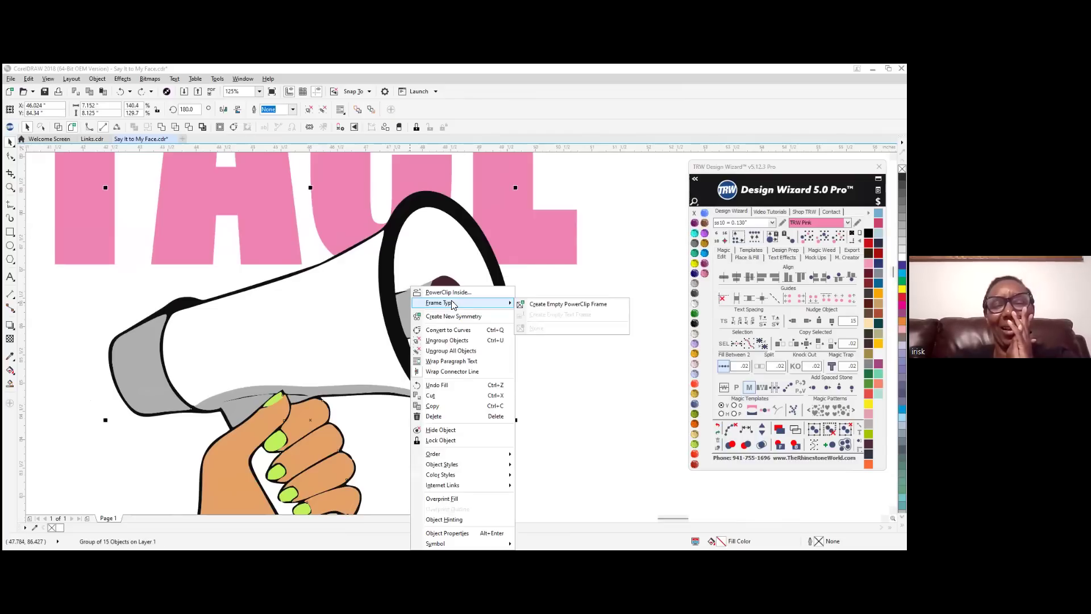
pyautogui.click(476, 350)
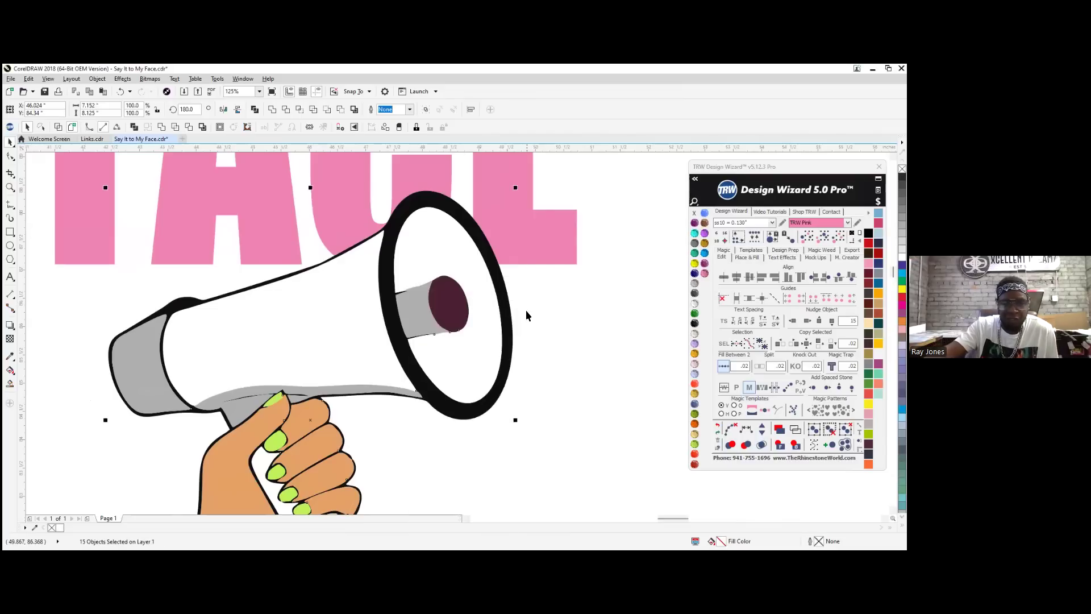
pyautogui.click(451, 305)
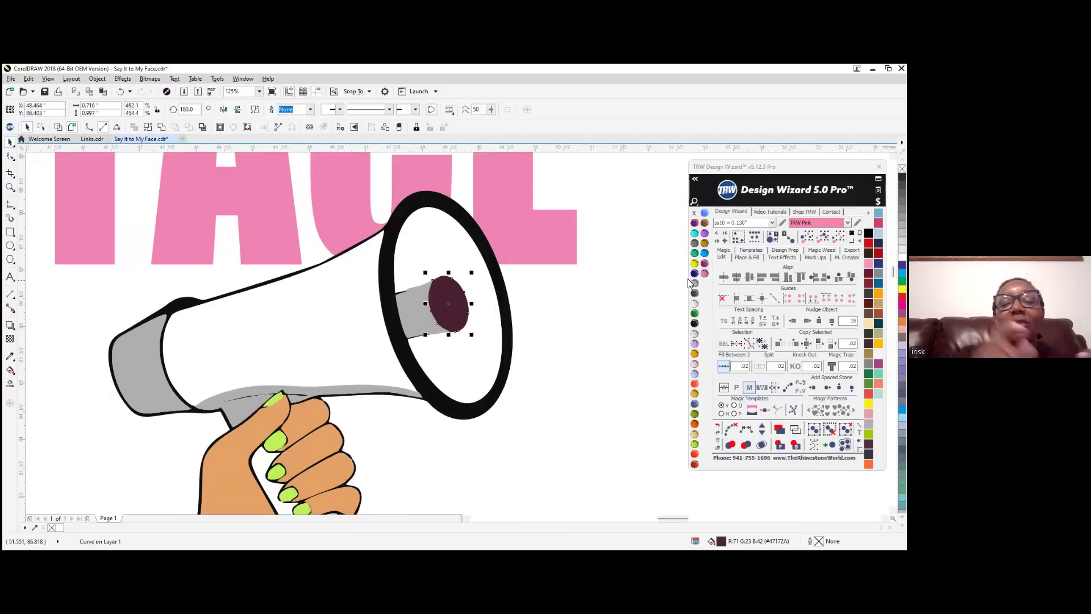
pyautogui.click(704, 274)
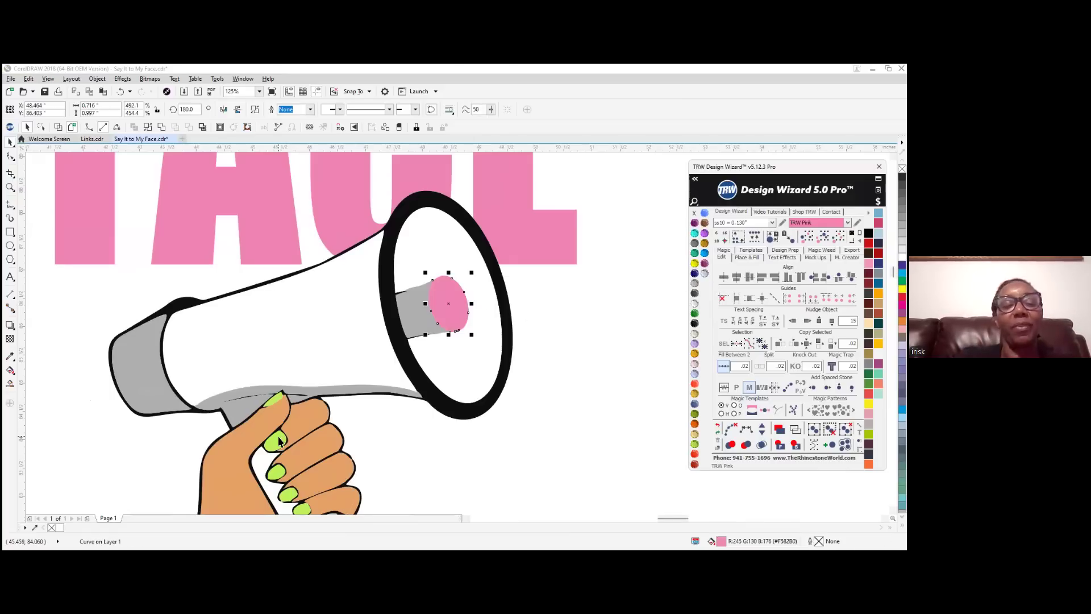
# Recolour the hand's green fingernails with TRW Pink and deselect them
pyautogui.press('Tab')
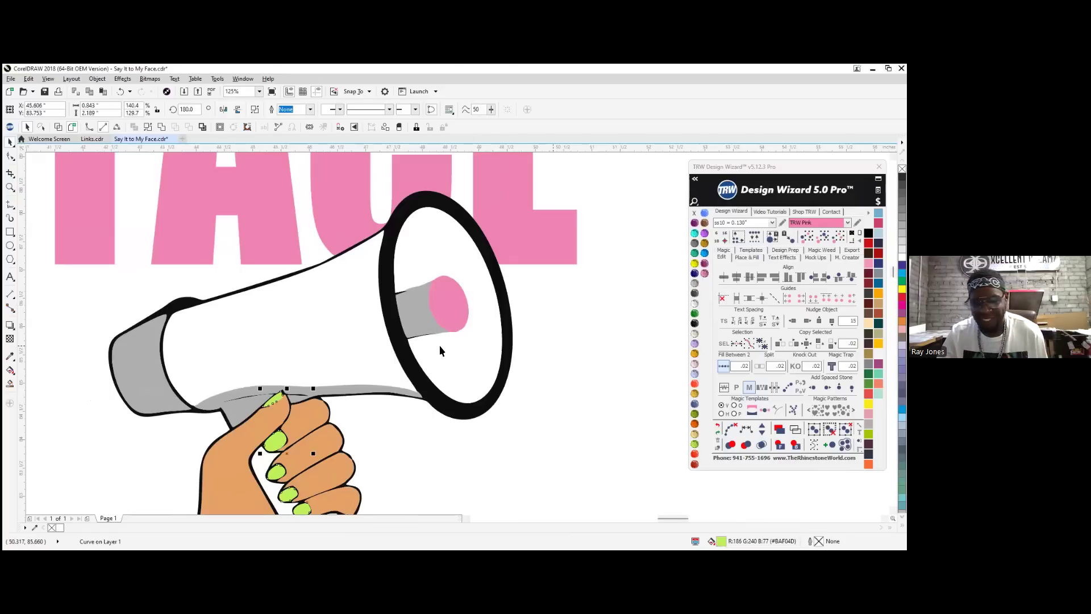
pyautogui.click(597, 317)
pyautogui.scroll(-2, 598, 318)
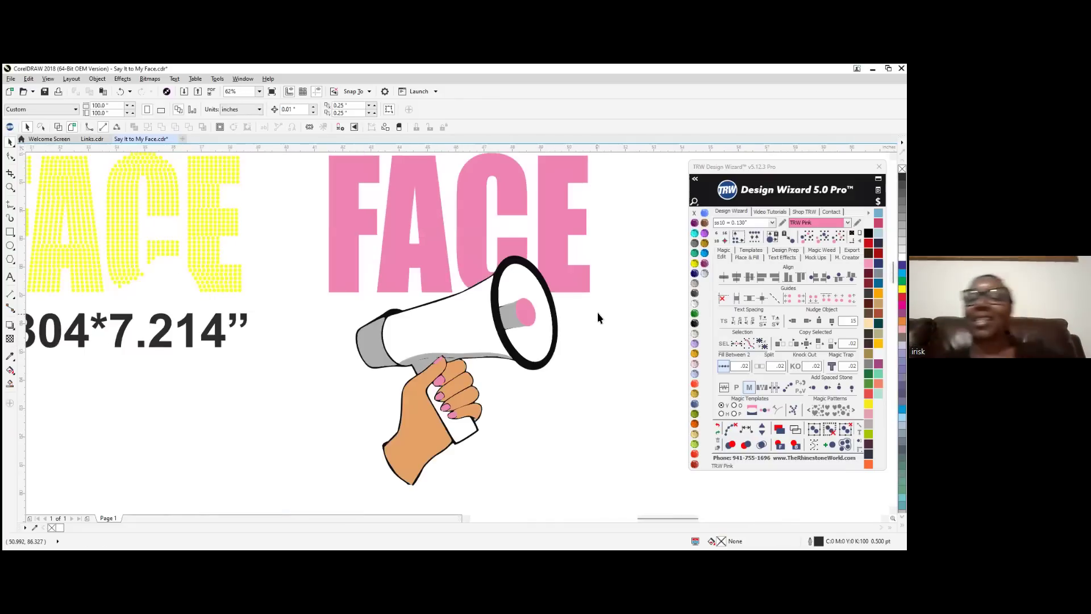
pyautogui.scroll(-2, 541, 387)
pyautogui.scroll(2, 567, 305)
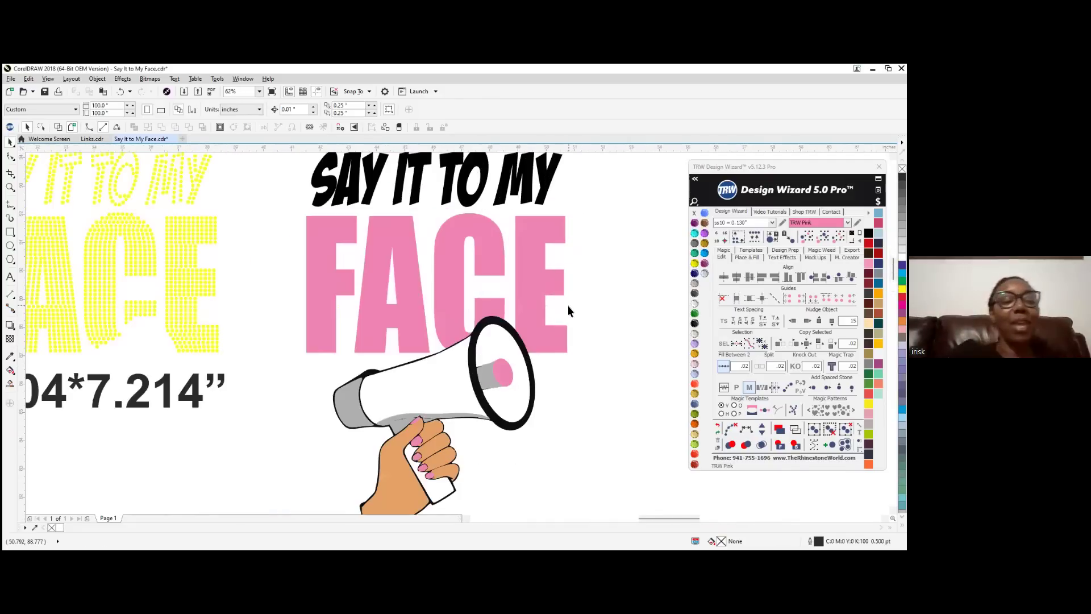
pyautogui.scroll(-2, 553, 329)
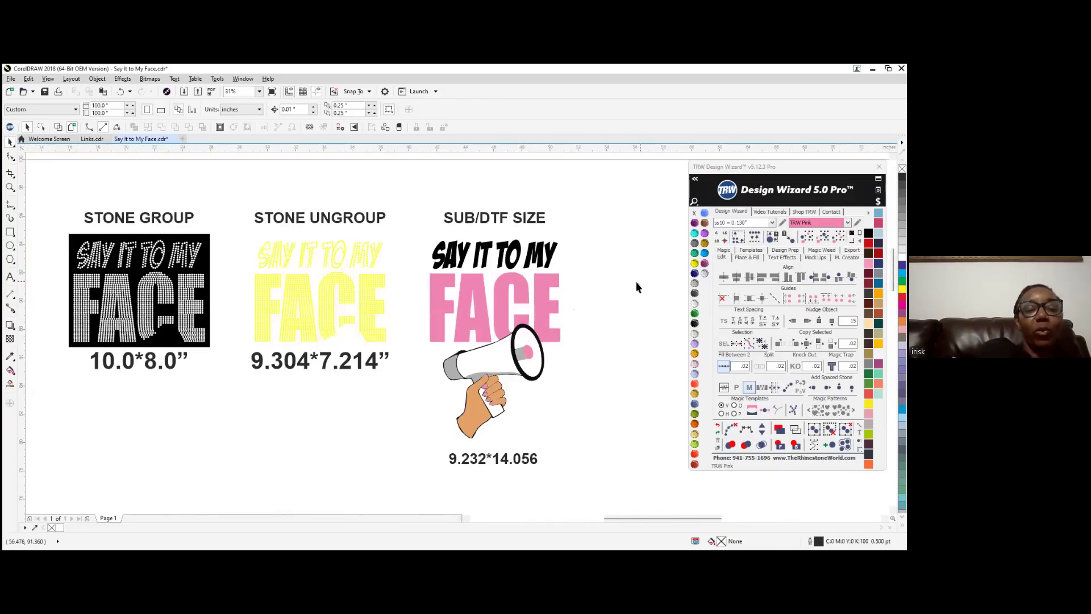
# Copy the complete SUB/DTF SIZE artwork, without its labels, into a new 13 × 19 inch CMYK document
pyautogui.moveTo(404, 231); pyautogui.dragTo(584, 448)
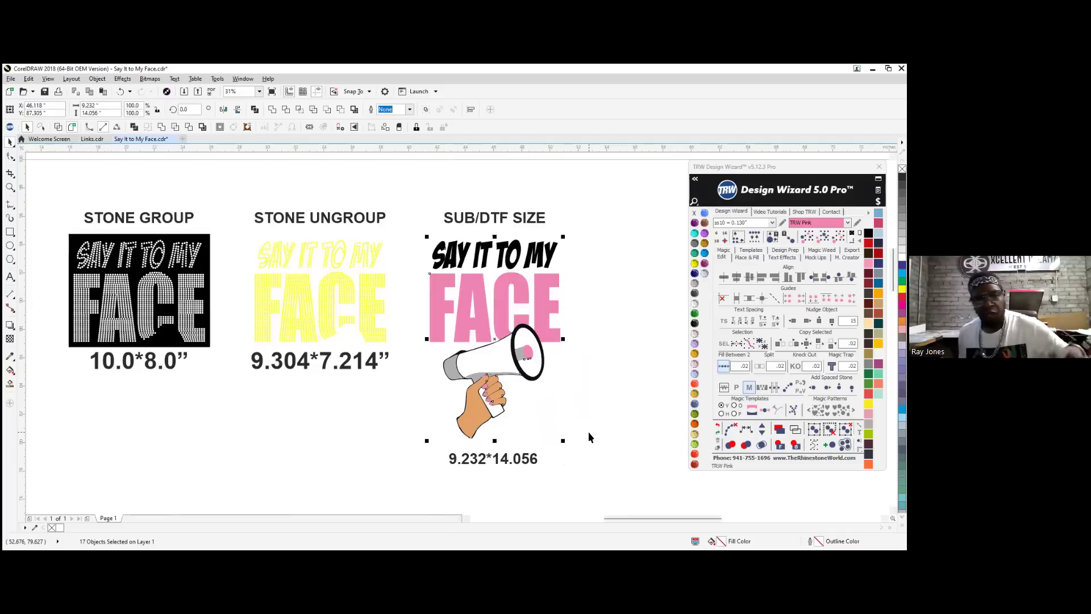
pyautogui.click(183, 139)
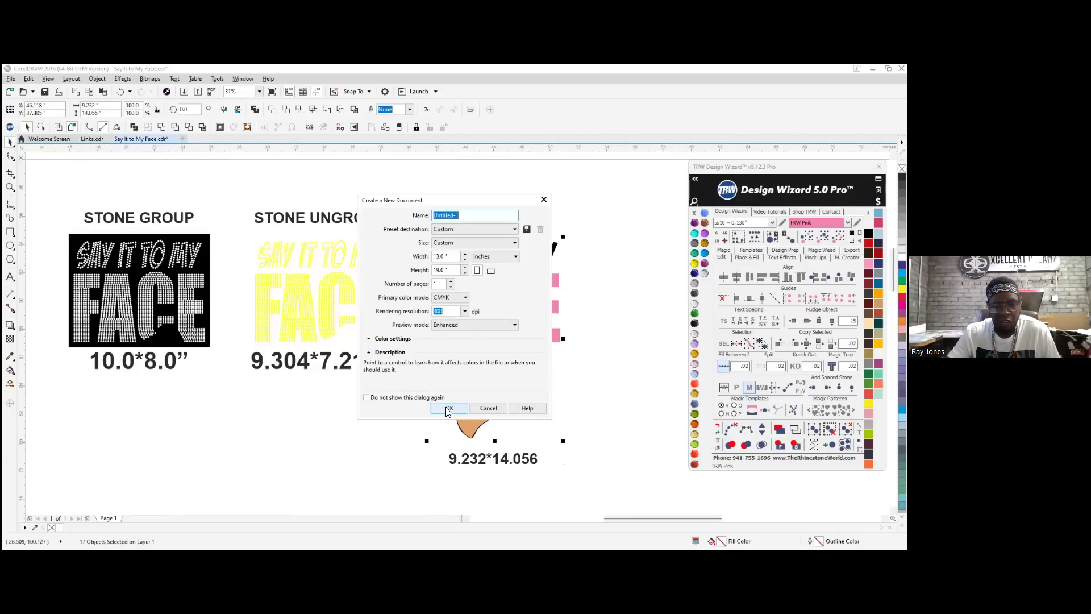
pyautogui.click(448, 408)
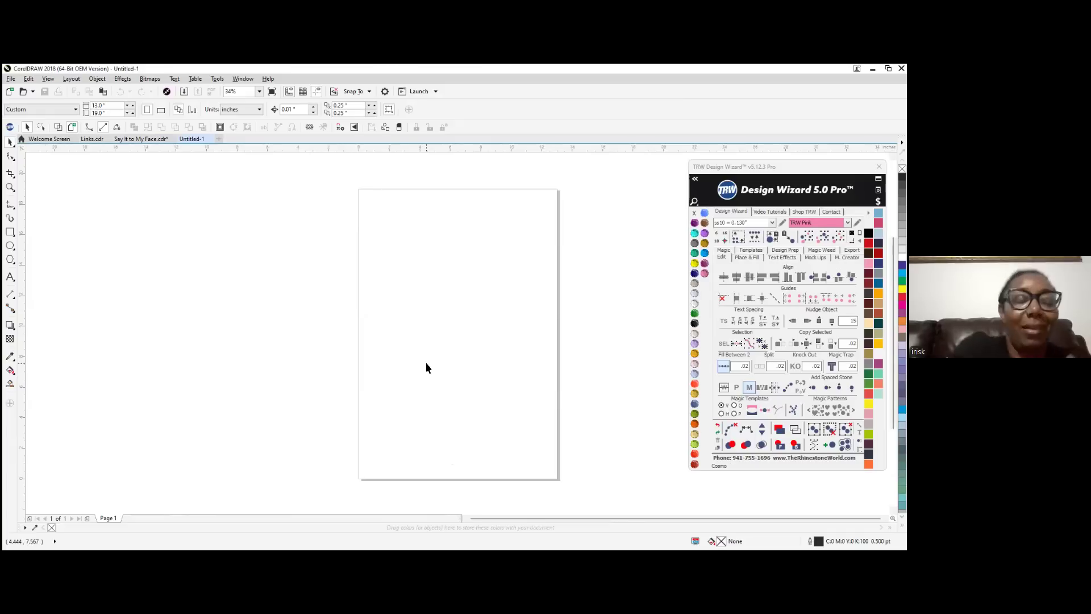
pyautogui.hotkey('ctrl', 'v')
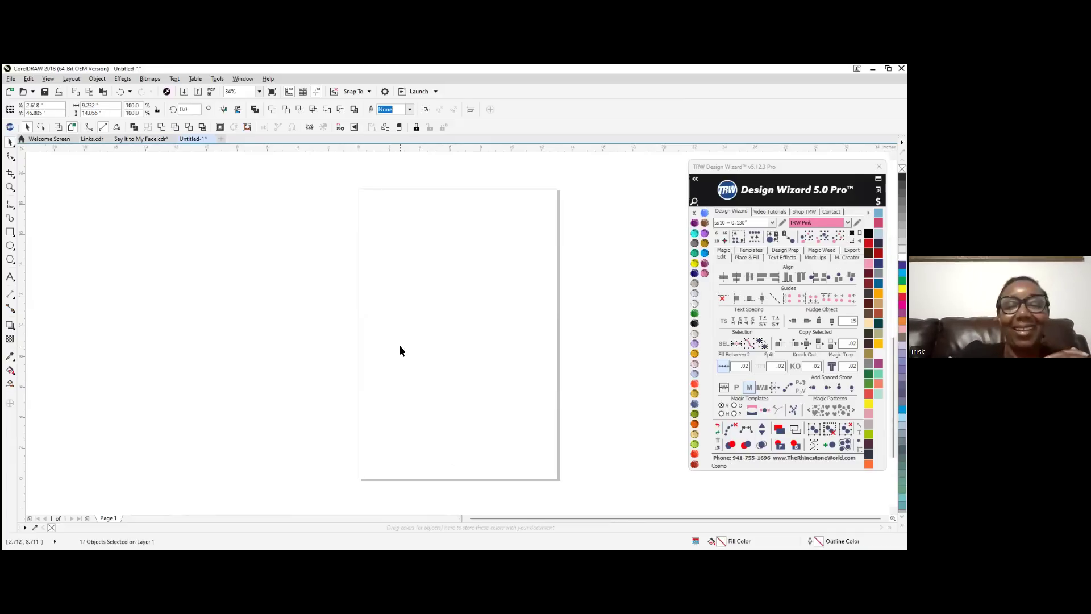
# Group the pasted lettering, megaphone and hand, centre the group on the page, and deselect it
pyautogui.scroll(-4, 367, 357)
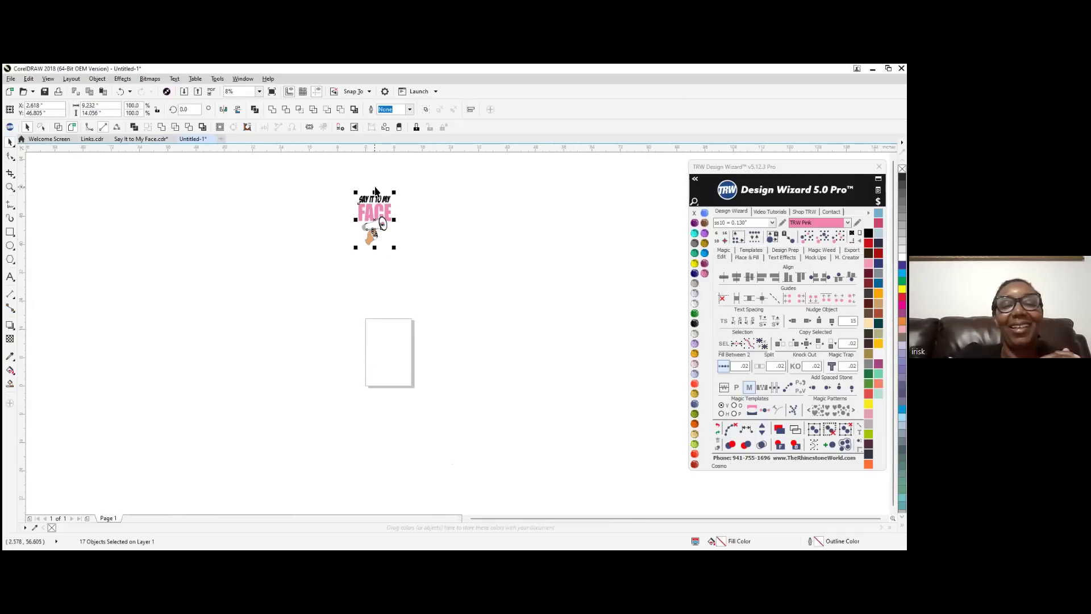
pyautogui.hotkey('ctrl', 'g')
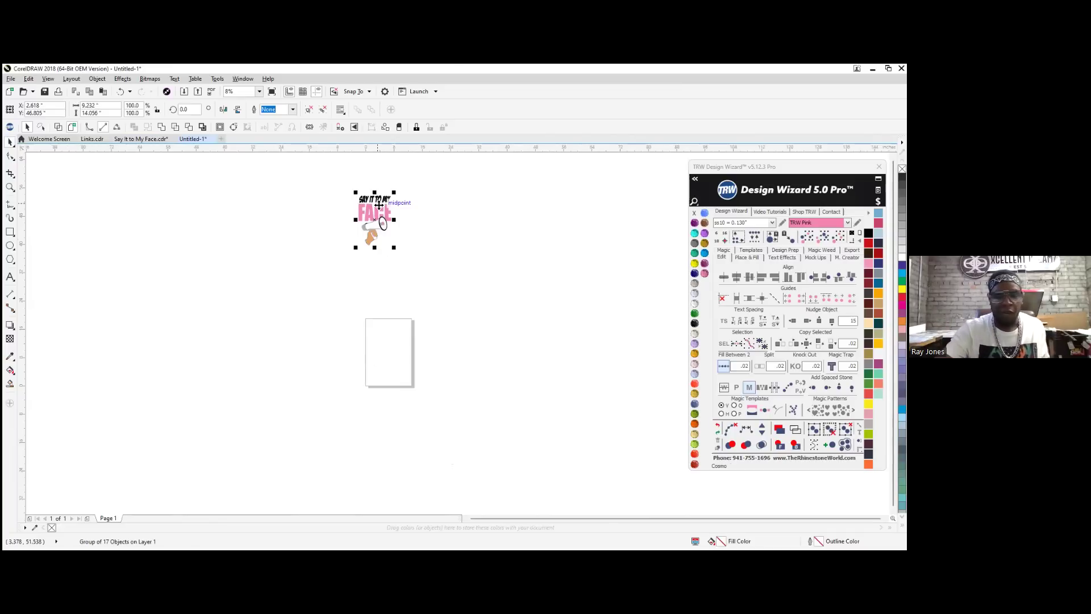
pyautogui.press('p')
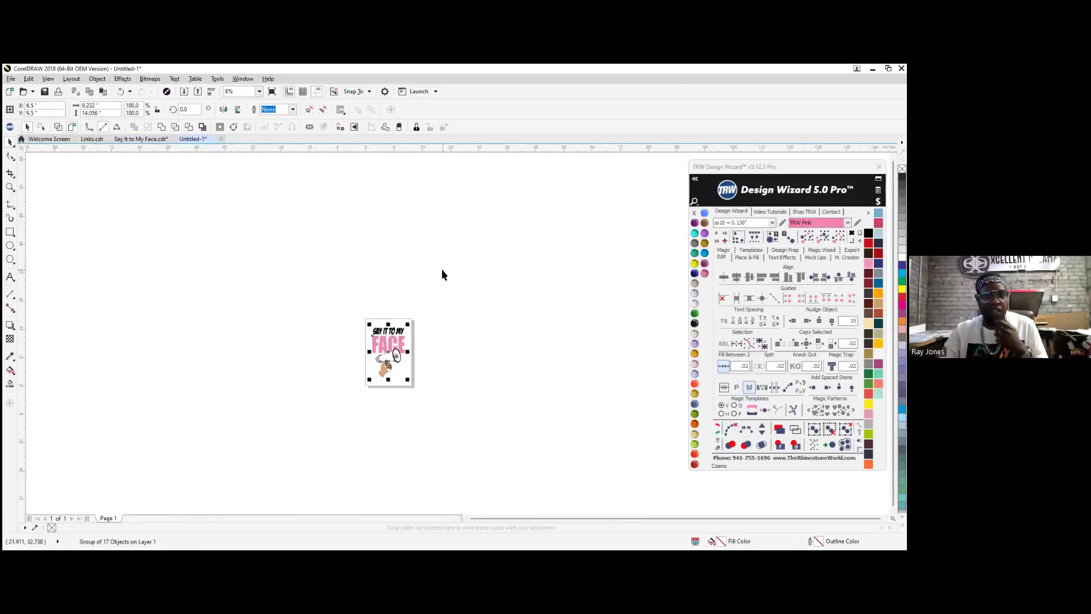
pyautogui.scroll(1, 442, 268)
pyautogui.scroll(1, 287, 489)
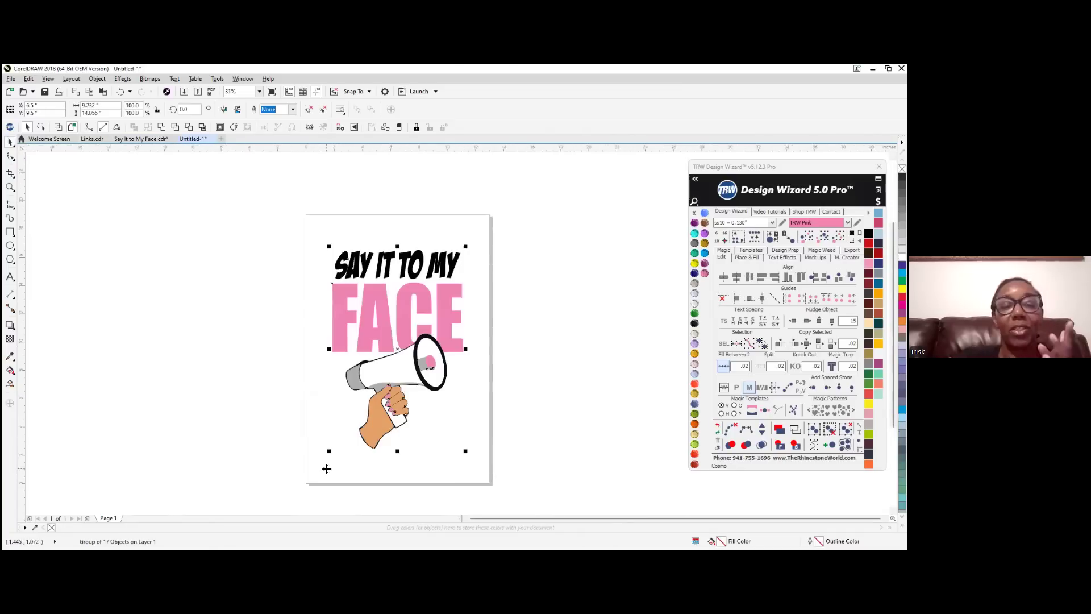
pyautogui.moveTo(278, 217); pyautogui.dragTo(598, 486)
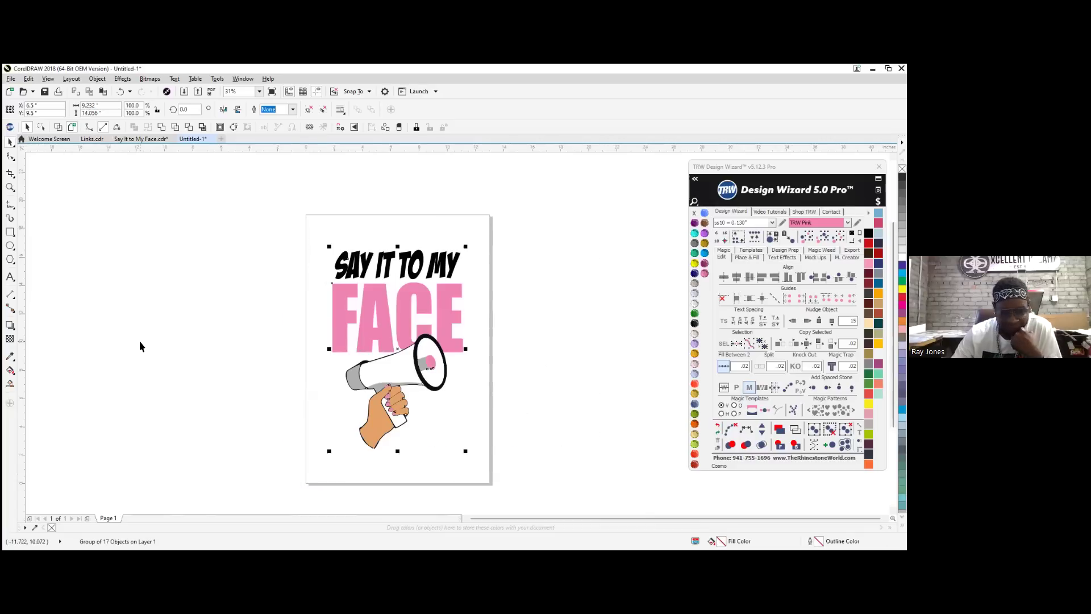
pyautogui.click(571, 329)
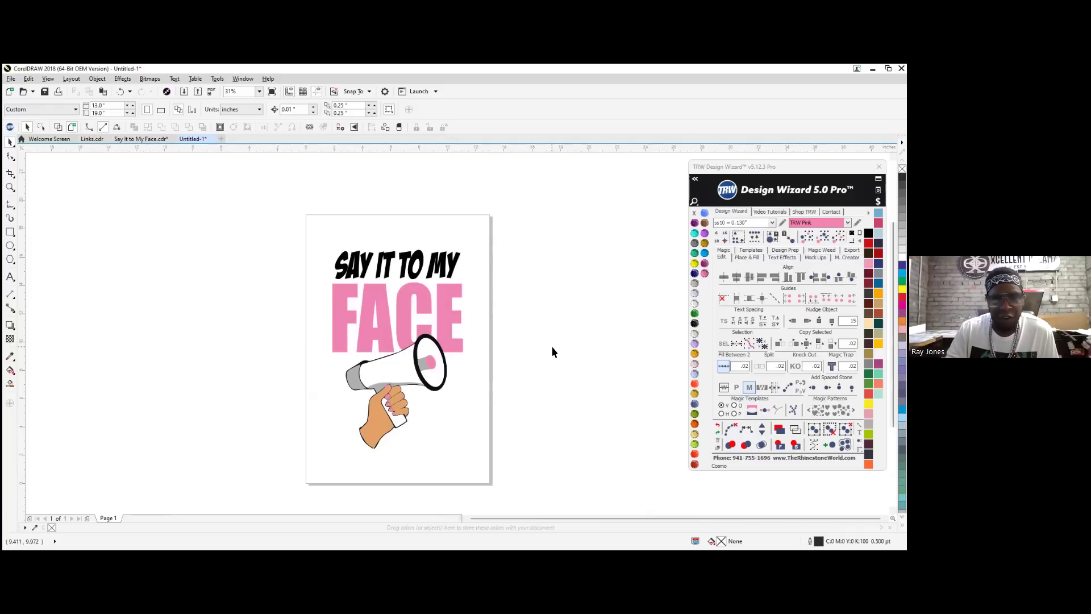
# Ungroup all objects of the centred artwork on the new page
pyautogui.moveTo(248, 225); pyautogui.dragTo(522, 476)
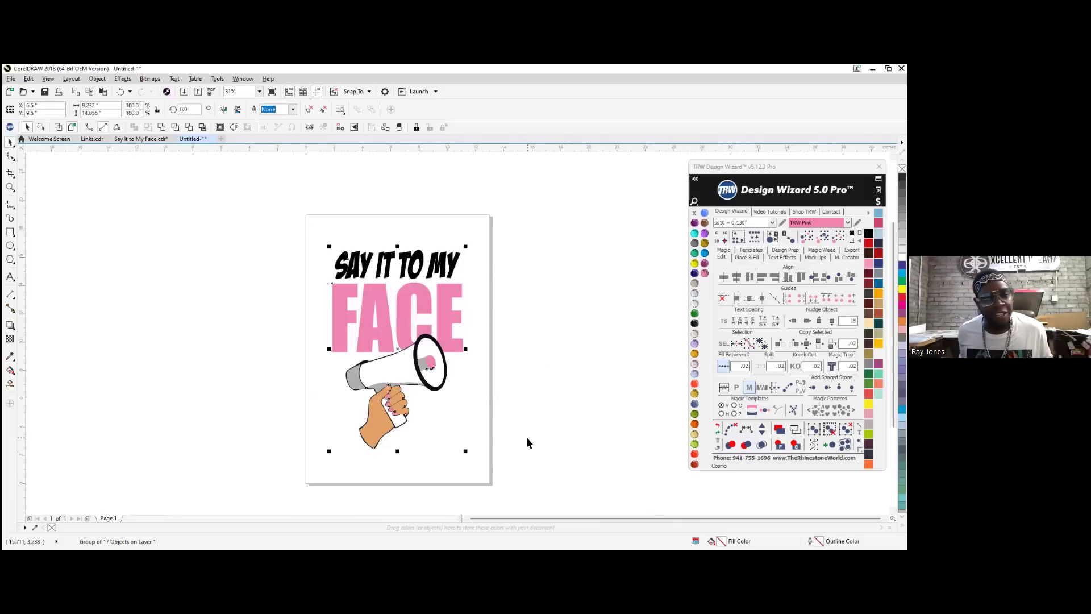
pyautogui.click(488, 193)
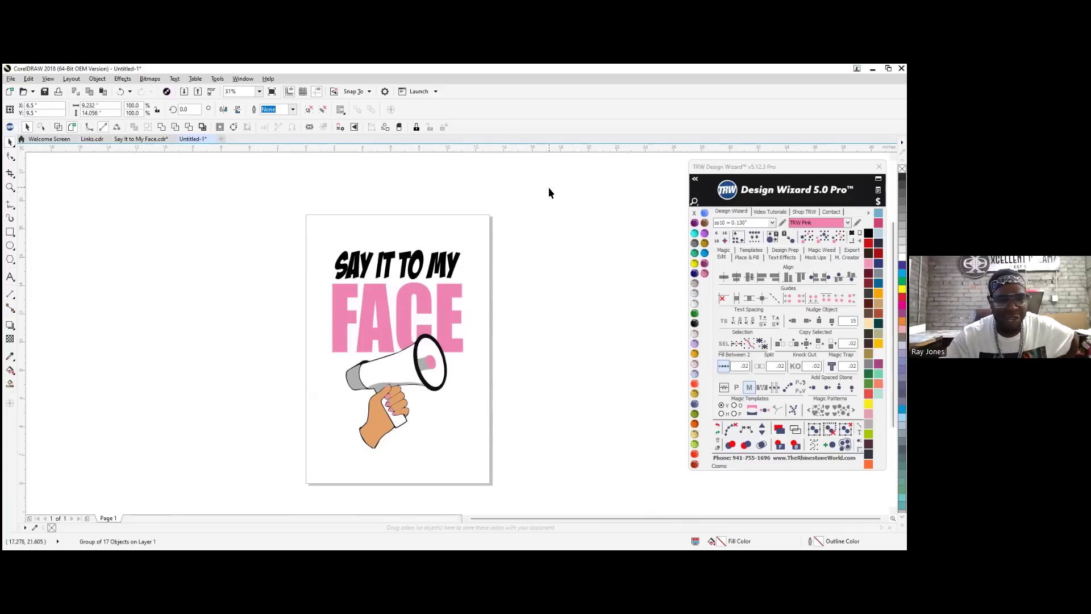
pyautogui.click(400, 305)
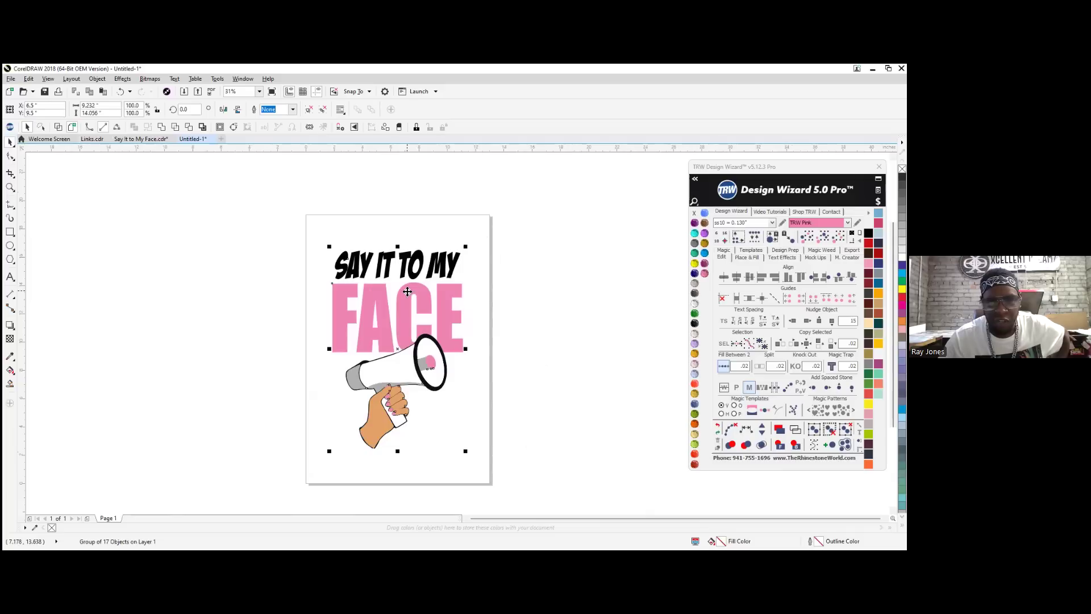
pyautogui.rightClick(502, 285)
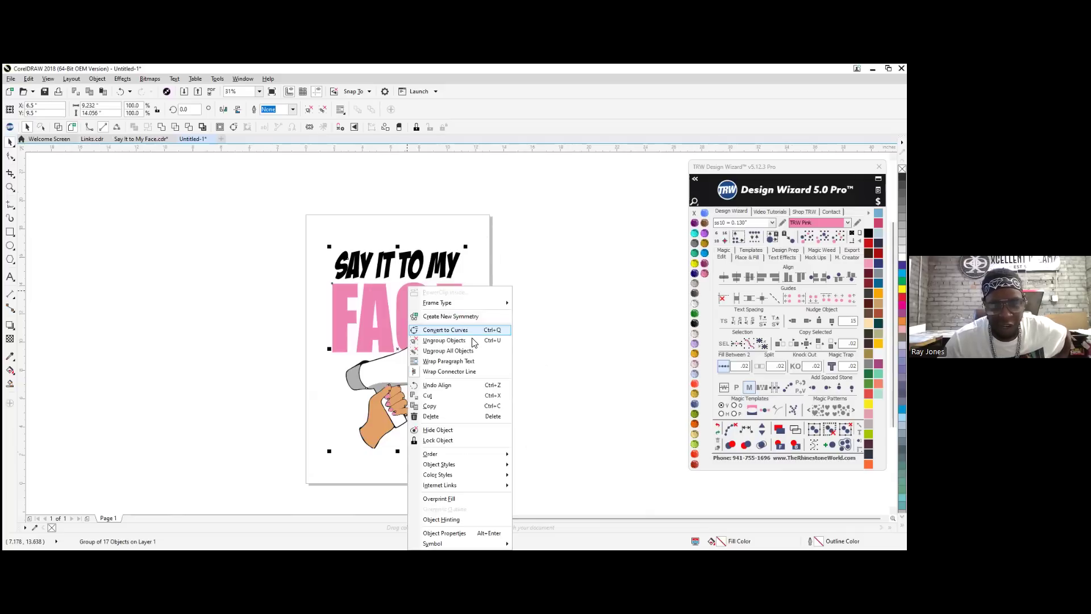
pyautogui.click(603, 325)
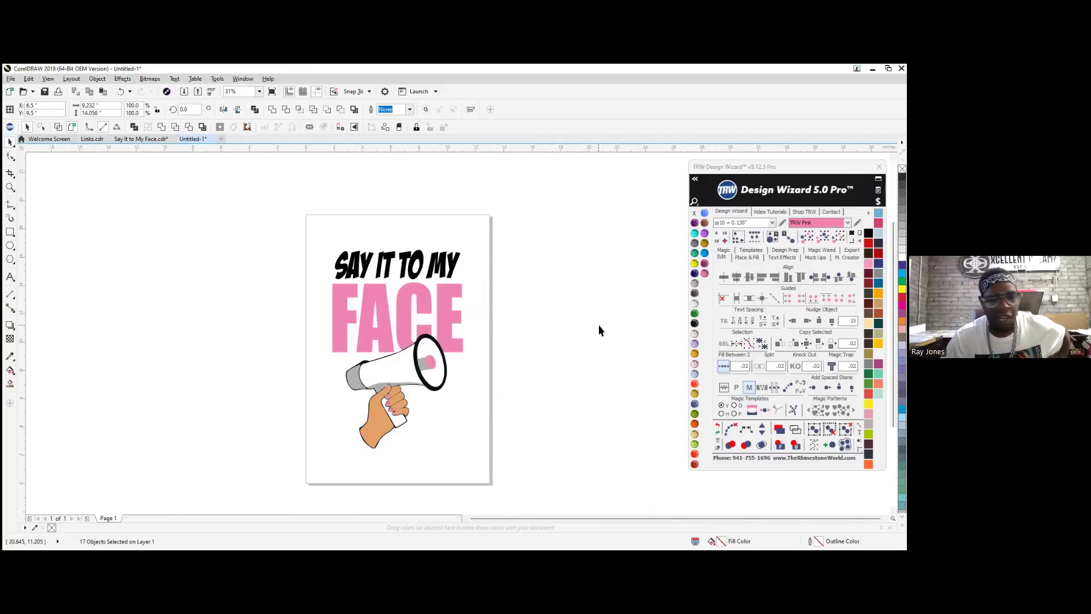
# Select every object in the same pink as the FACE lettering, recolour them all with Red Siam, and deselect them
pyautogui.click(444, 302)
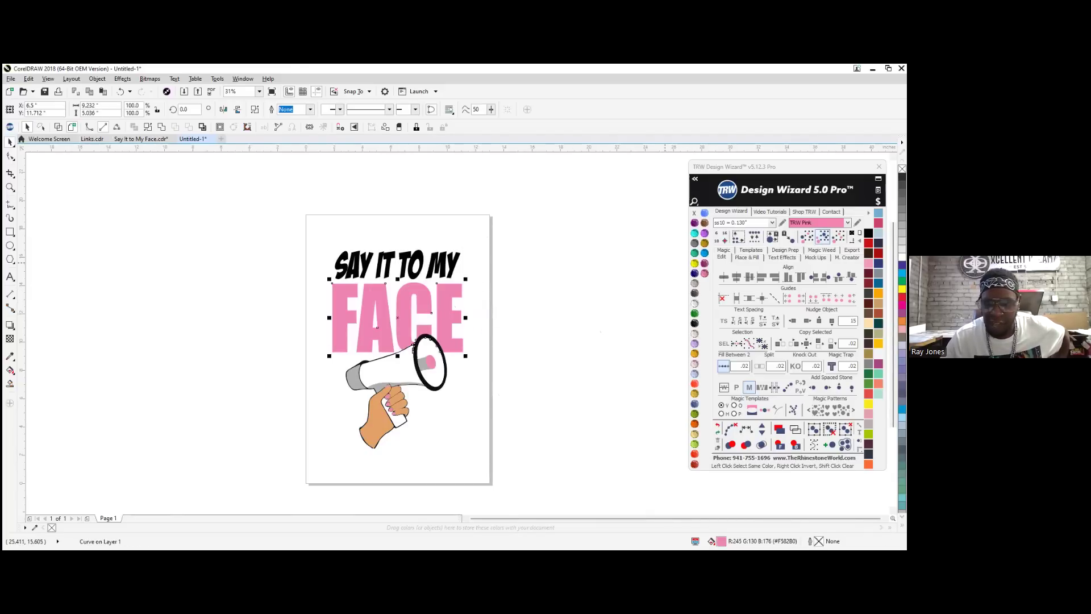
pyautogui.click(823, 236)
pyautogui.click(694, 454)
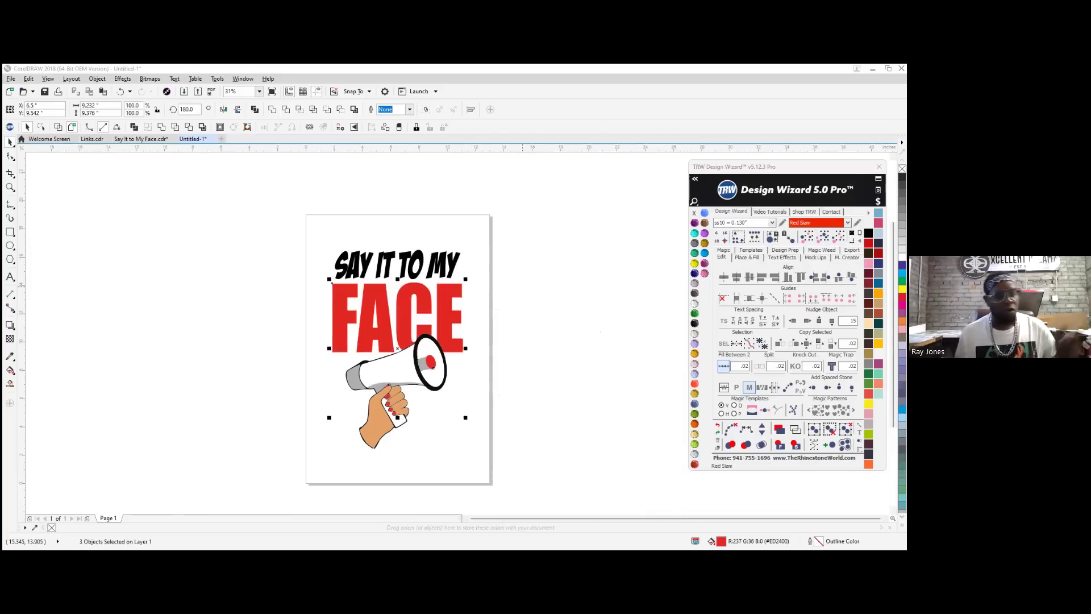
pyautogui.press('Escape')
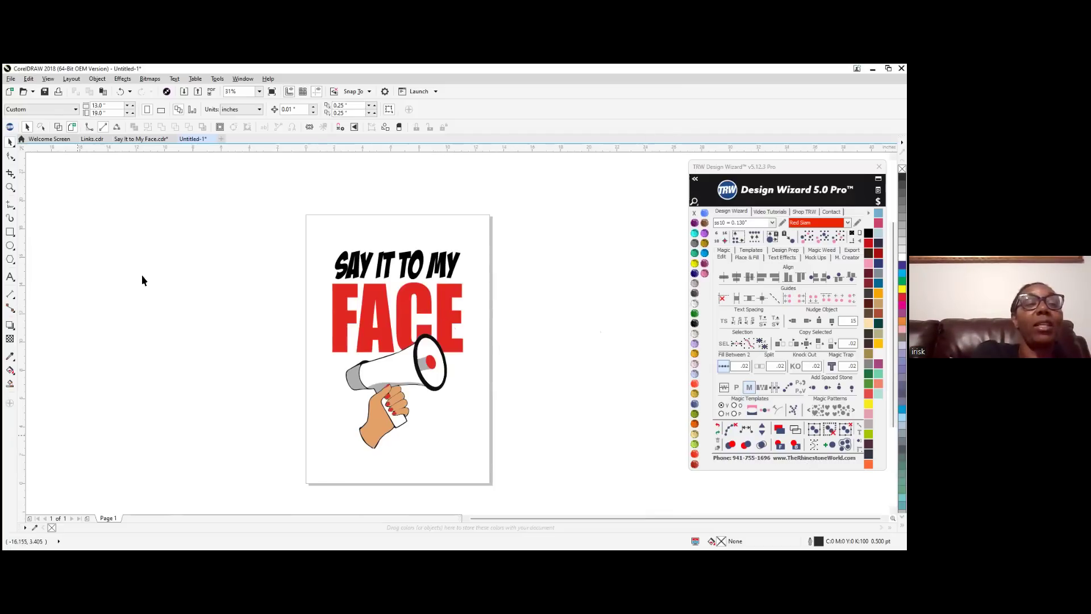
# In Say It to My Face.cdr, nudge the stone lettering beside the page 15 inches right onto the purple FACE artwork, and save the file
pyautogui.click(141, 138)
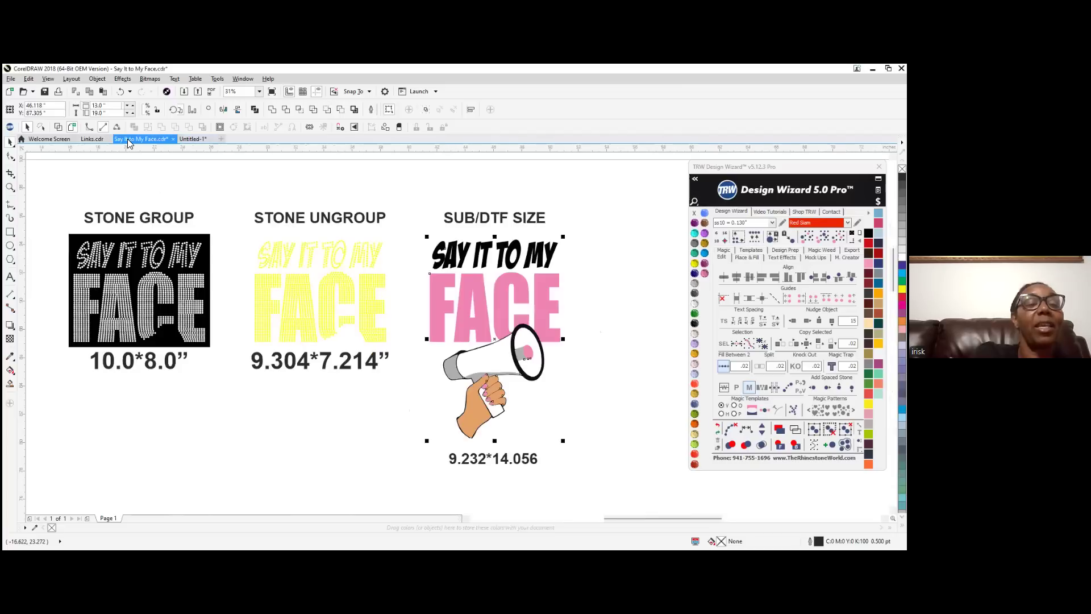
pyautogui.scroll(-2, 483, 394)
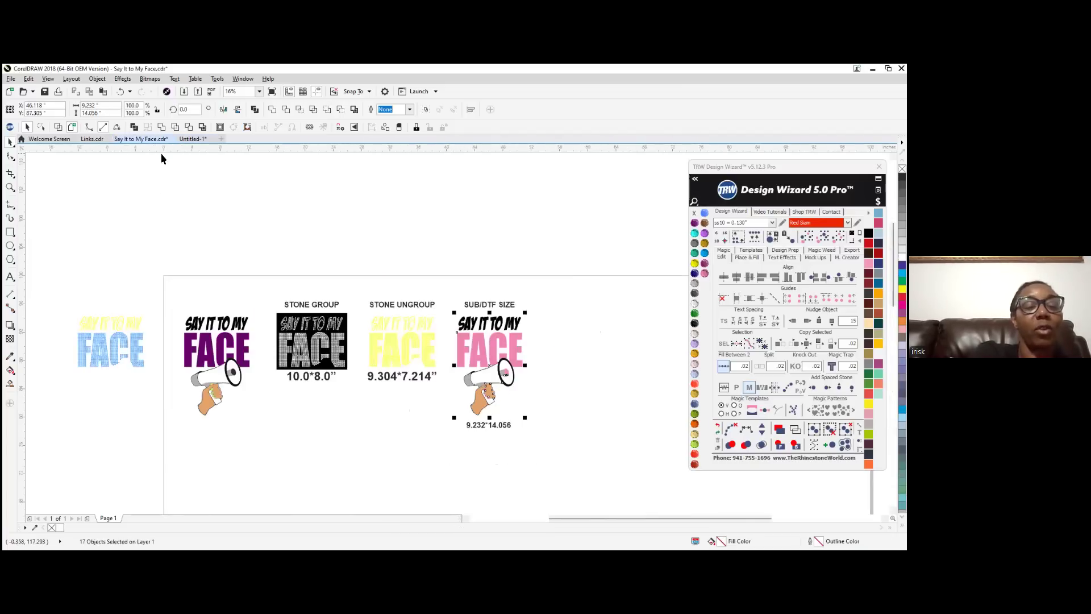
pyautogui.moveTo(62, 294); pyautogui.dragTo(161, 404)
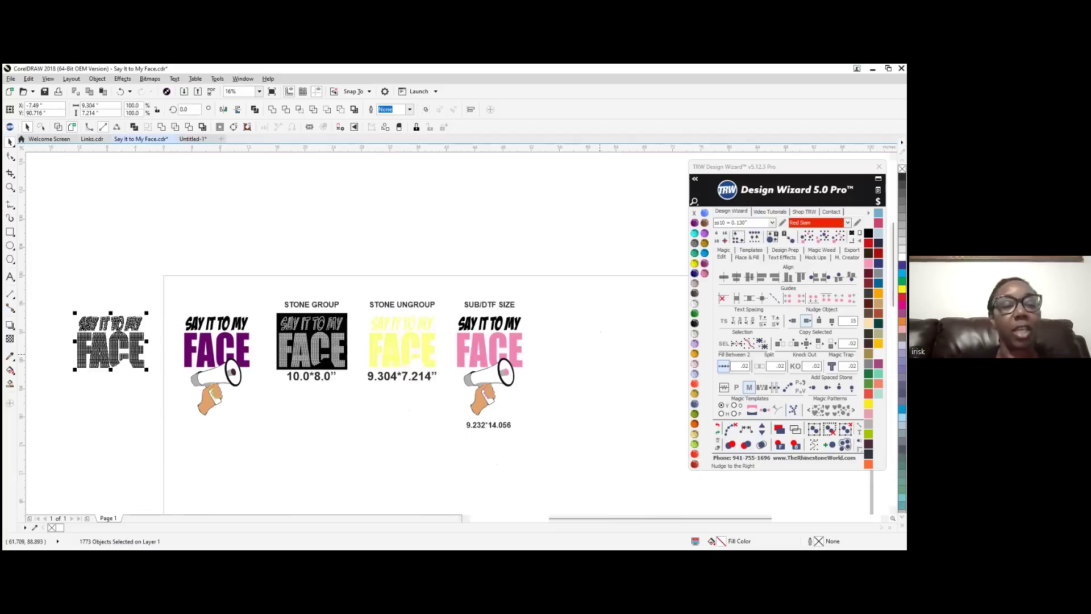
pyautogui.click(807, 321)
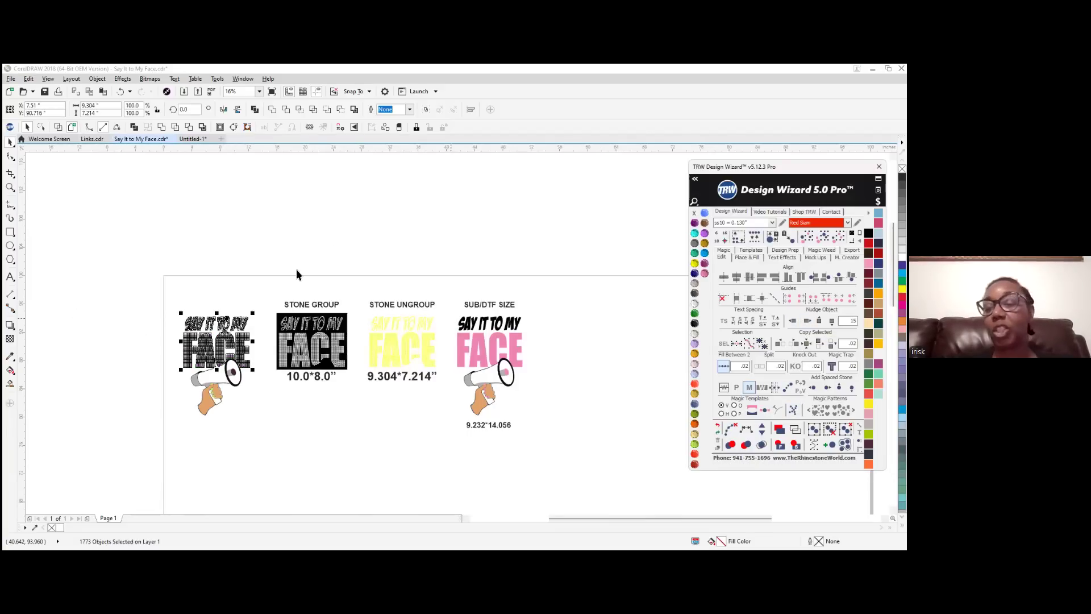
pyautogui.press('Escape')
pyautogui.scroll(2, 201, 343)
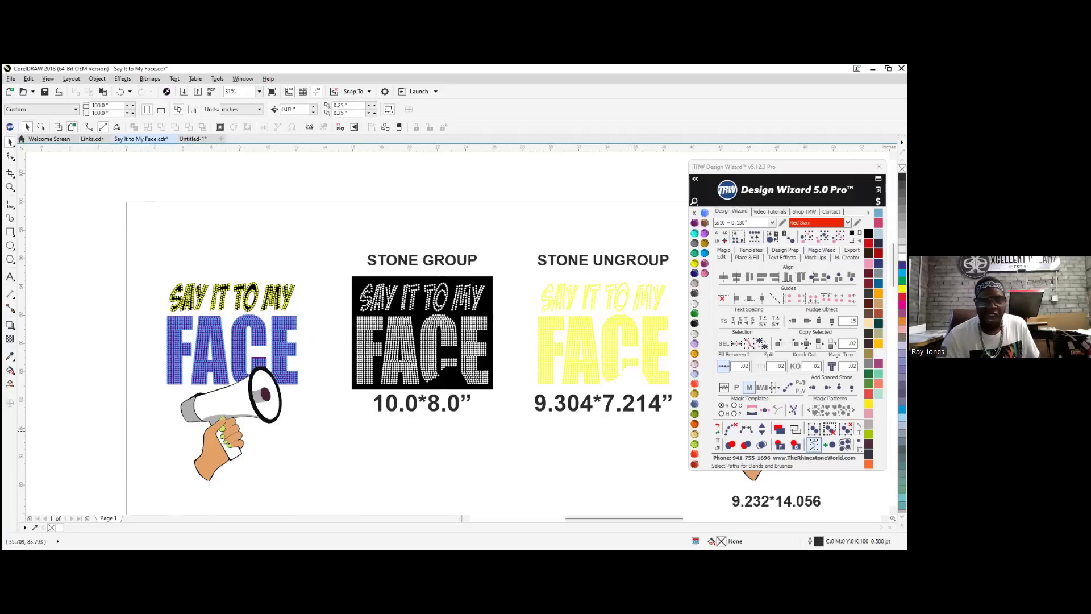
pyautogui.click(45, 91)
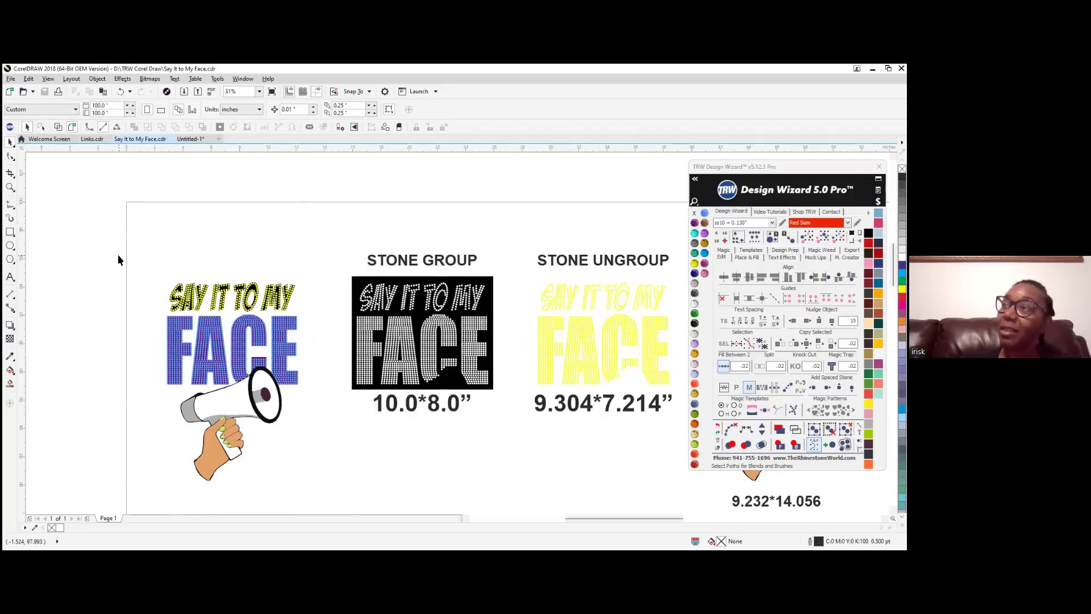